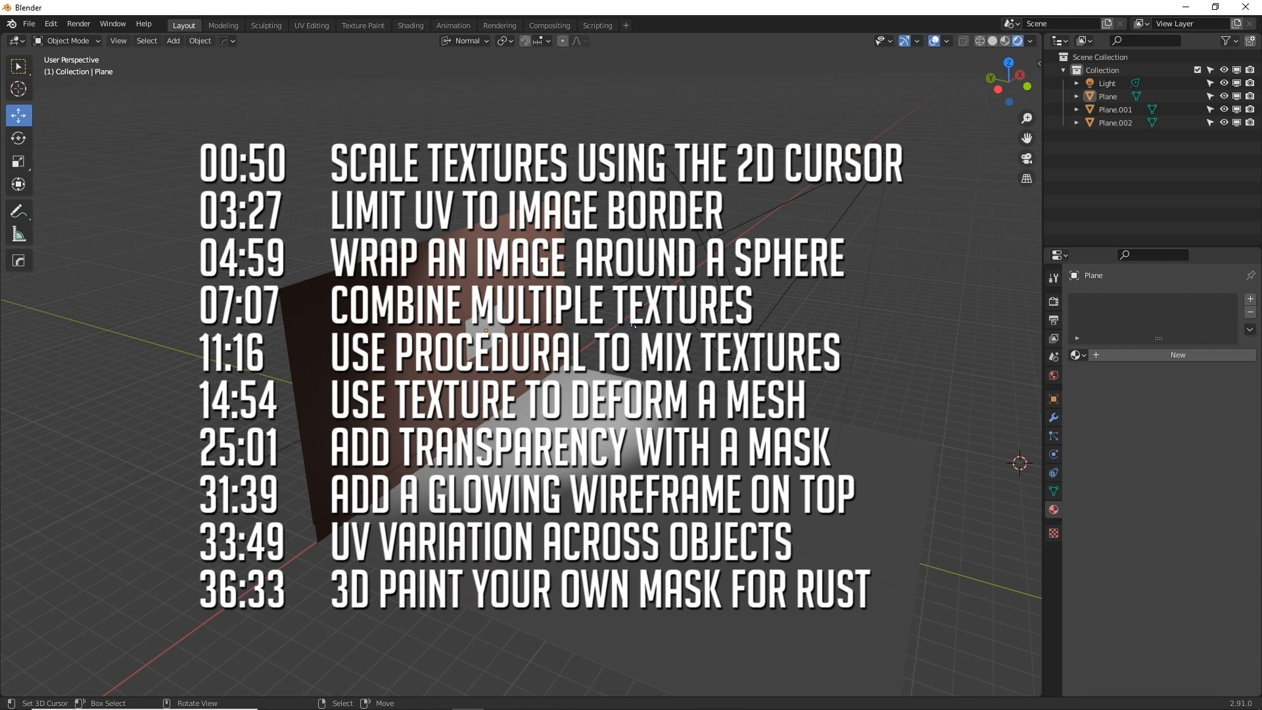
Select the small plane on the wall and split the 3D viewport, making the upper area a Shader Editor.
{"action": "middle_click_drag", "start_coordinate": [631, 332], "coordinate": [585, 336]}
{"action": "left_click", "coordinate": [499, 341]}
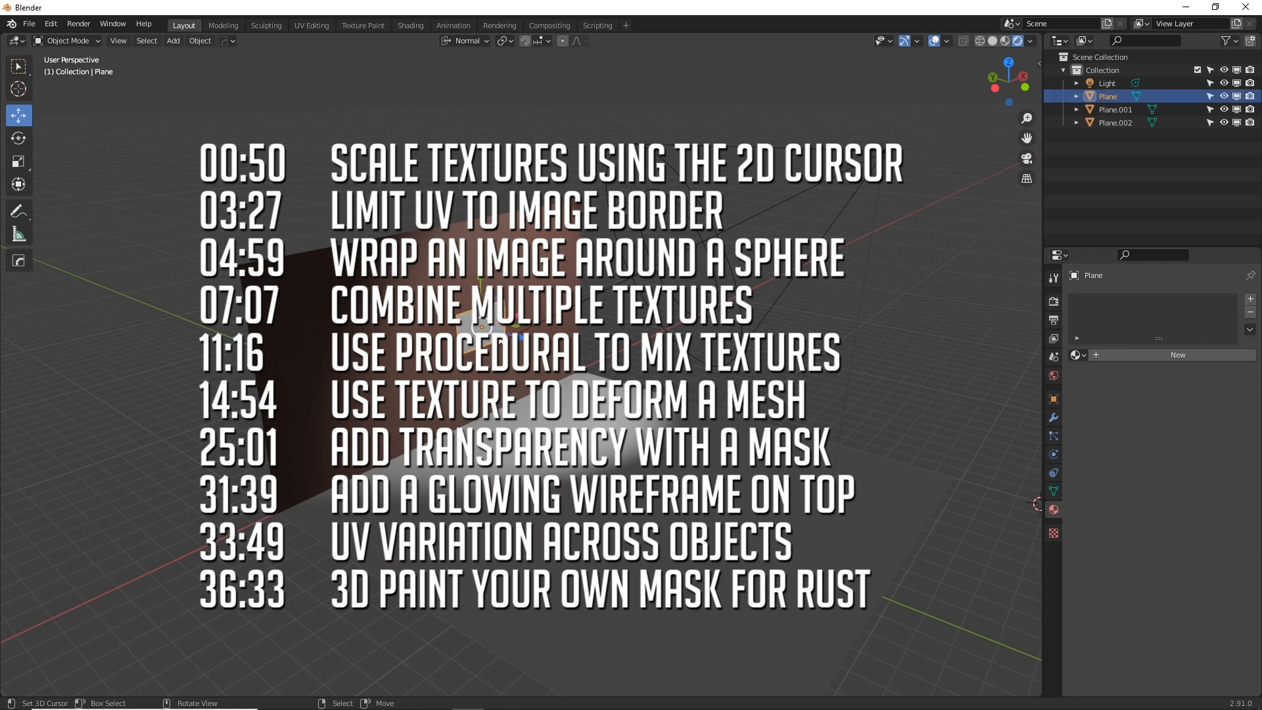
{"action": "scroll", "coordinate": [498, 334], "scroll_direction": "up", "scroll_amount": 3}
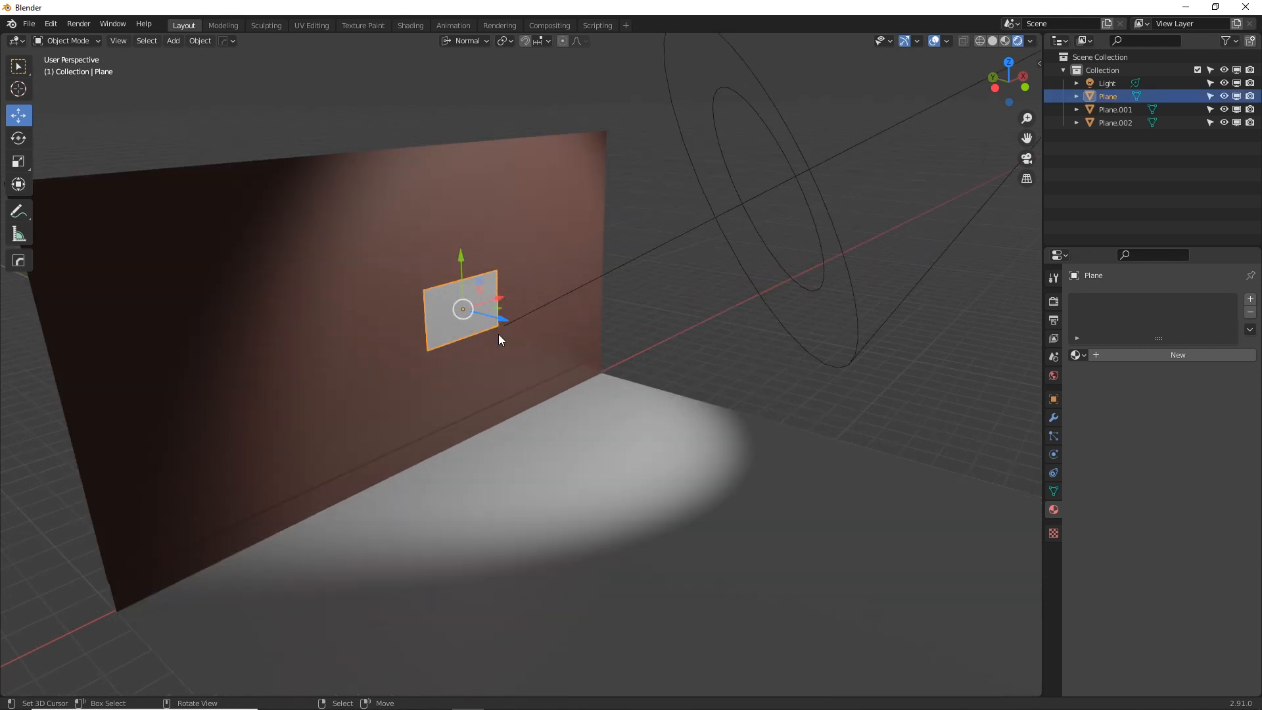
{"action": "middle_click_drag", "start_coordinate": [498, 334], "coordinate": [588, 256]}
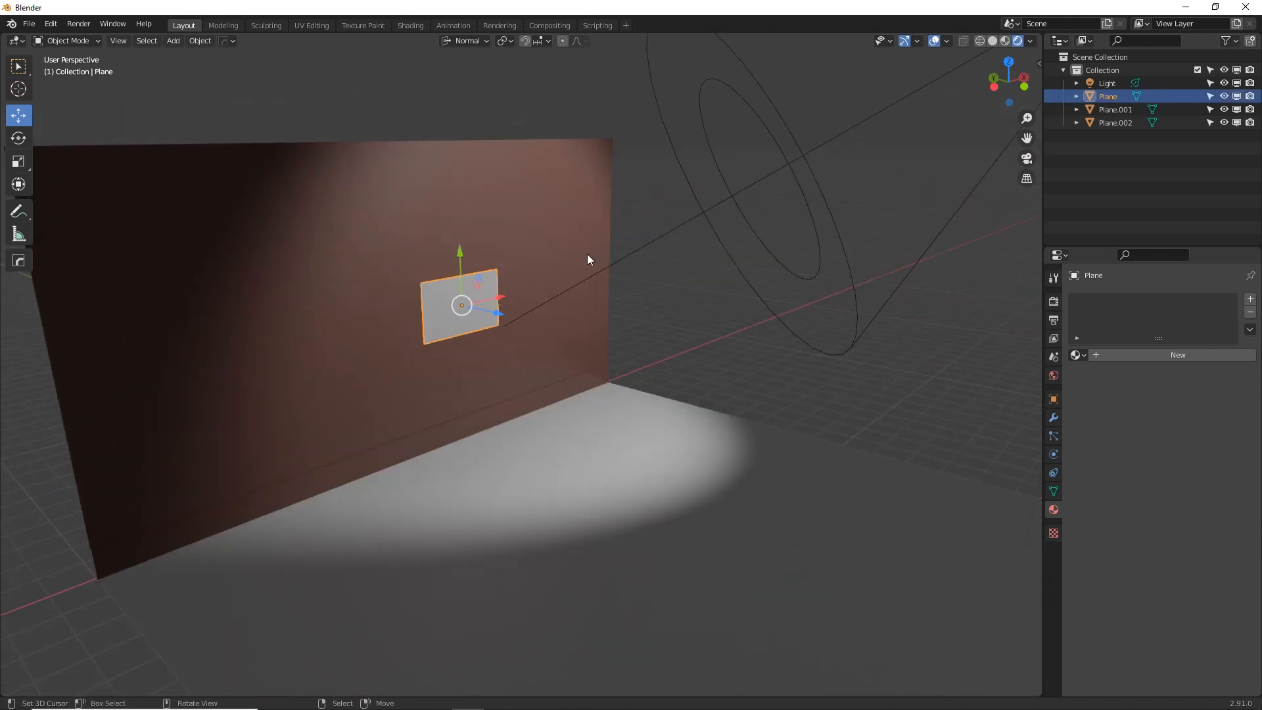
{"action": "left_click_drag", "start_coordinate": [1042, 33], "coordinate": [1009, 172]}
{"action": "mouse_move", "coordinate": [462, 369]}
{"action": "middle_mouse_down"}
{"action": "mouse_move", "coordinate": [493, 378]}
{"action": "mouse_move", "coordinate": [472, 388]}
{"action": "middle_mouse_up"}
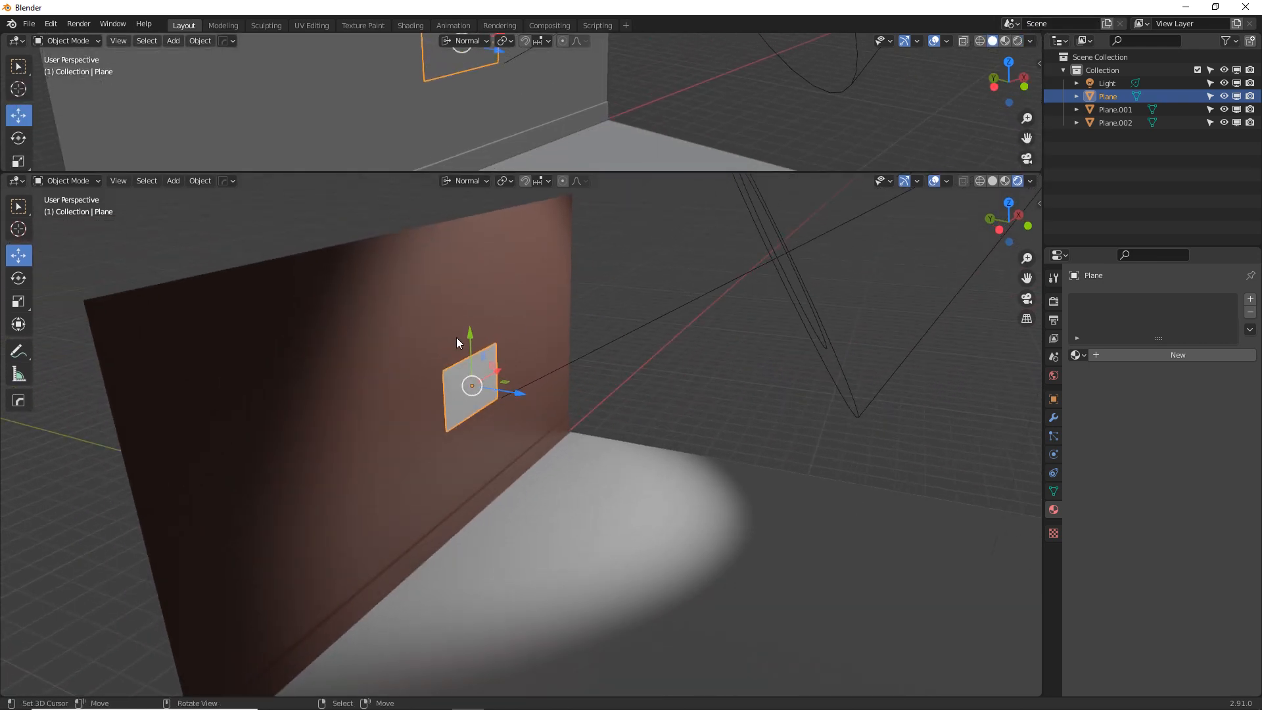
{"action": "left_click_drag", "start_coordinate": [512, 172], "coordinate": [526, 291]}
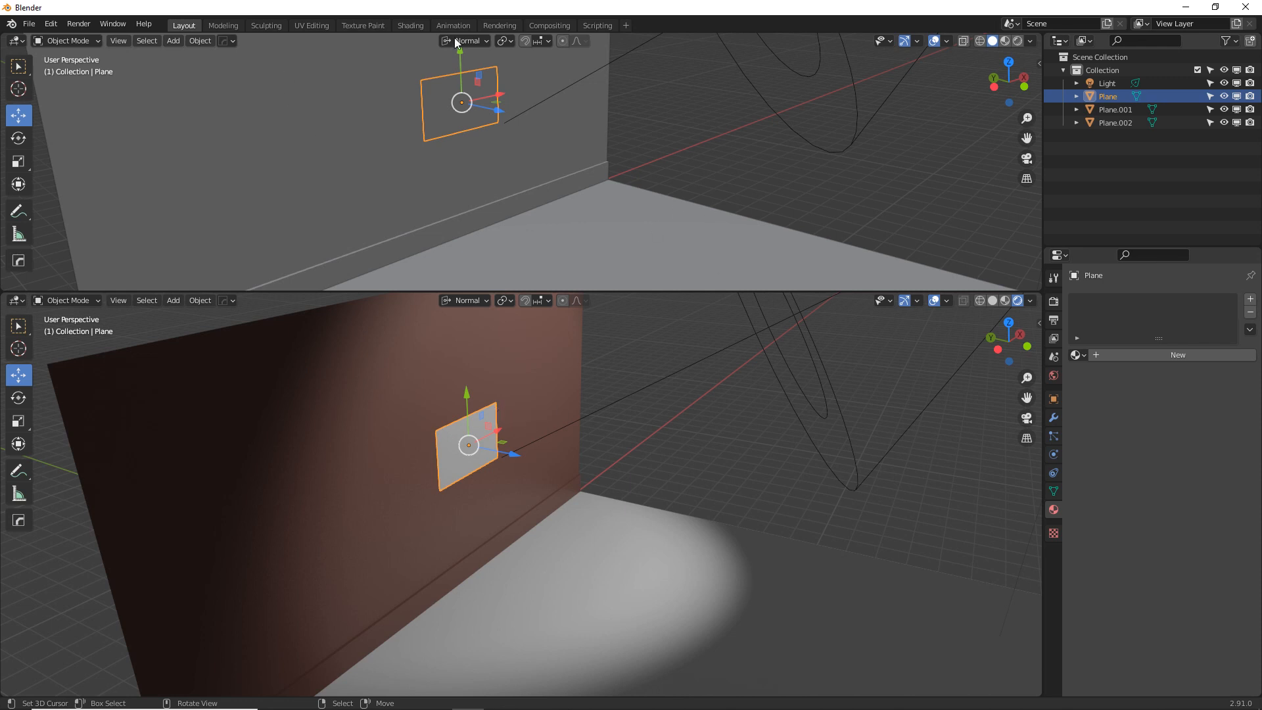
{"action": "left_click", "coordinate": [15, 40]}
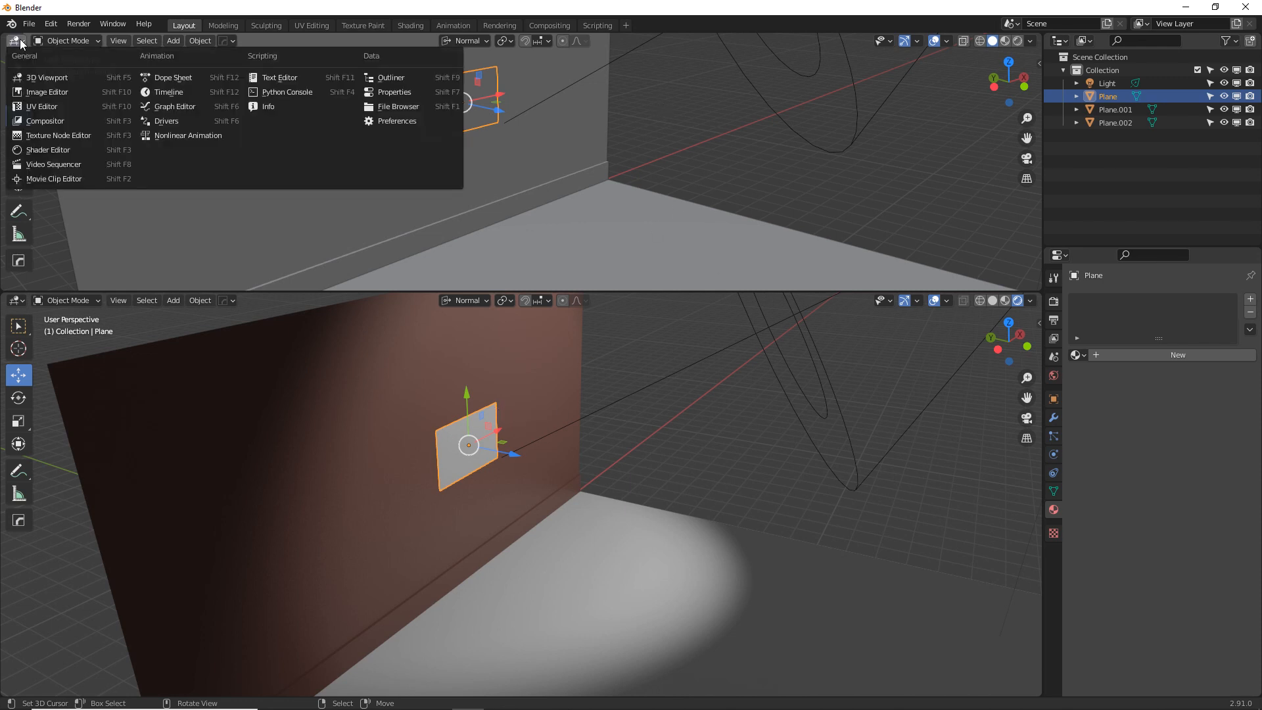
{"action": "left_click", "coordinate": [66, 150]}
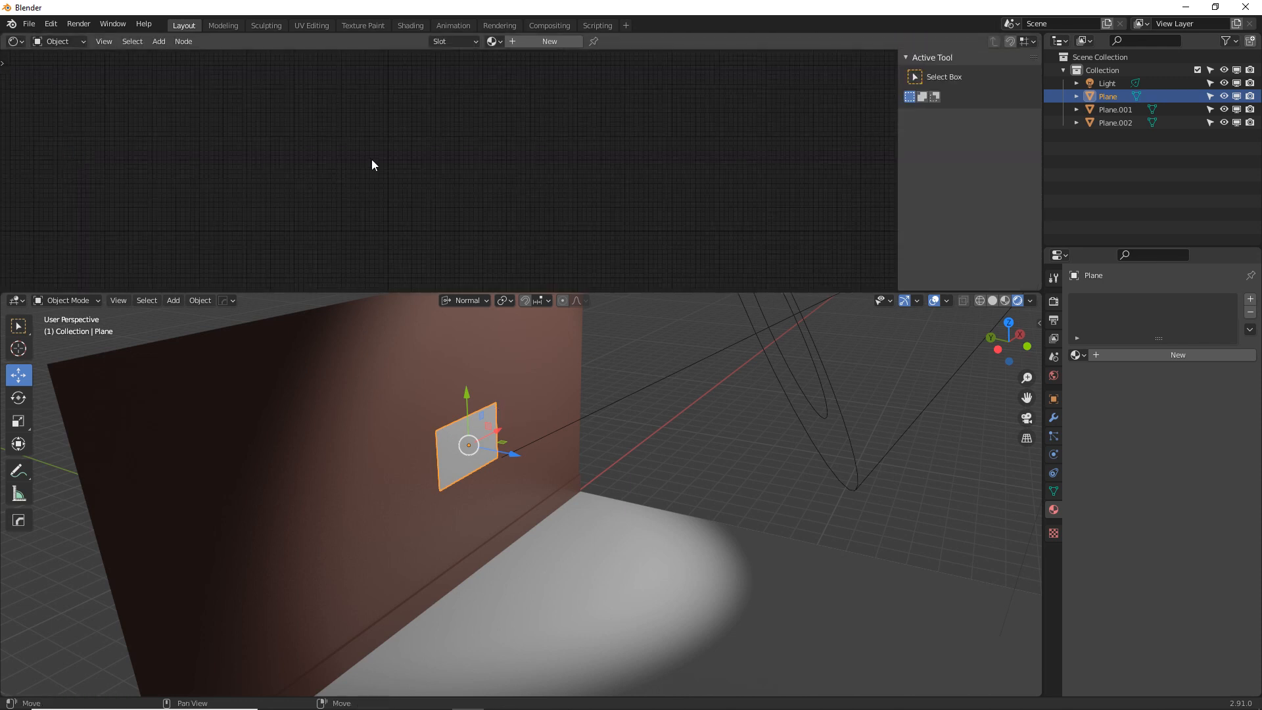
Create a new material for the small plane and hide the Shader Editor's sidebar.
{"action": "left_click", "coordinate": [536, 42]}
{"action": "middle_click_drag", "start_coordinate": [498, 205], "coordinate": [629, 162]}
{"action": "scroll", "coordinate": [628, 162], "scroll_direction": "up", "scroll_amount": 2}
{"action": "scroll", "coordinate": [629, 163], "scroll_direction": "up", "scroll_amount": 3}
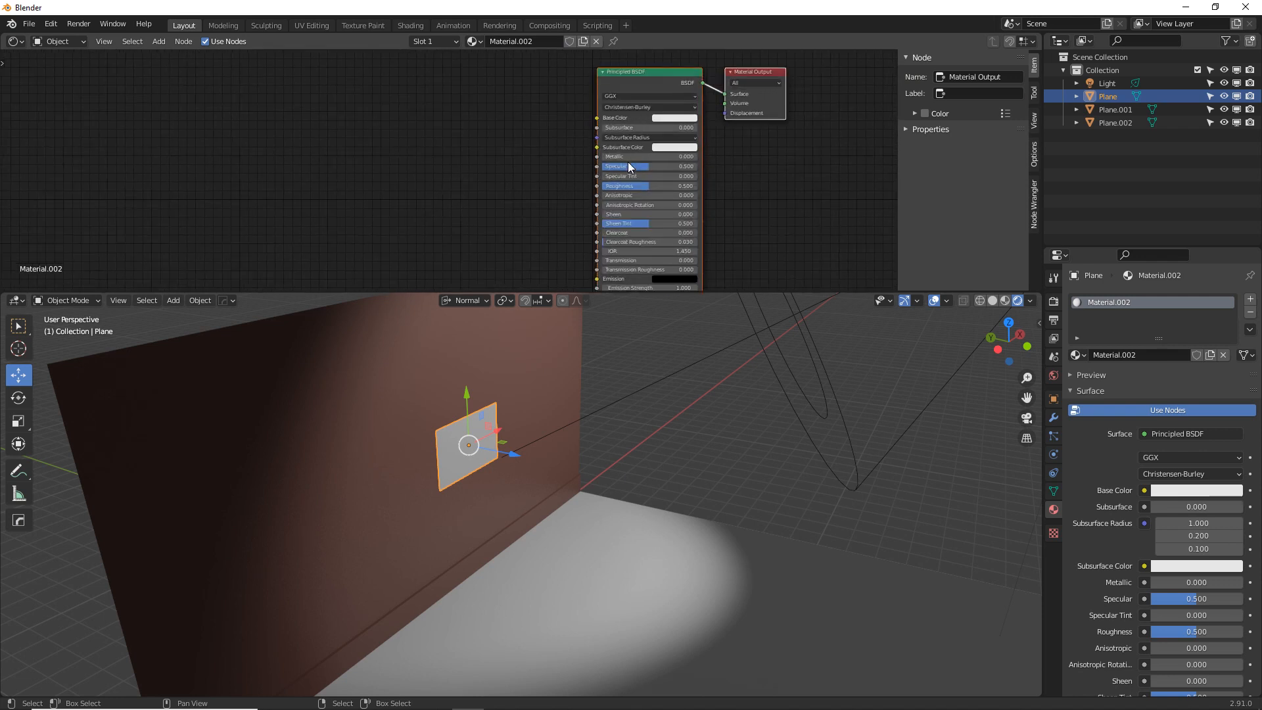
{"action": "key", "text": "n"}
{"action": "key", "text": "n"}
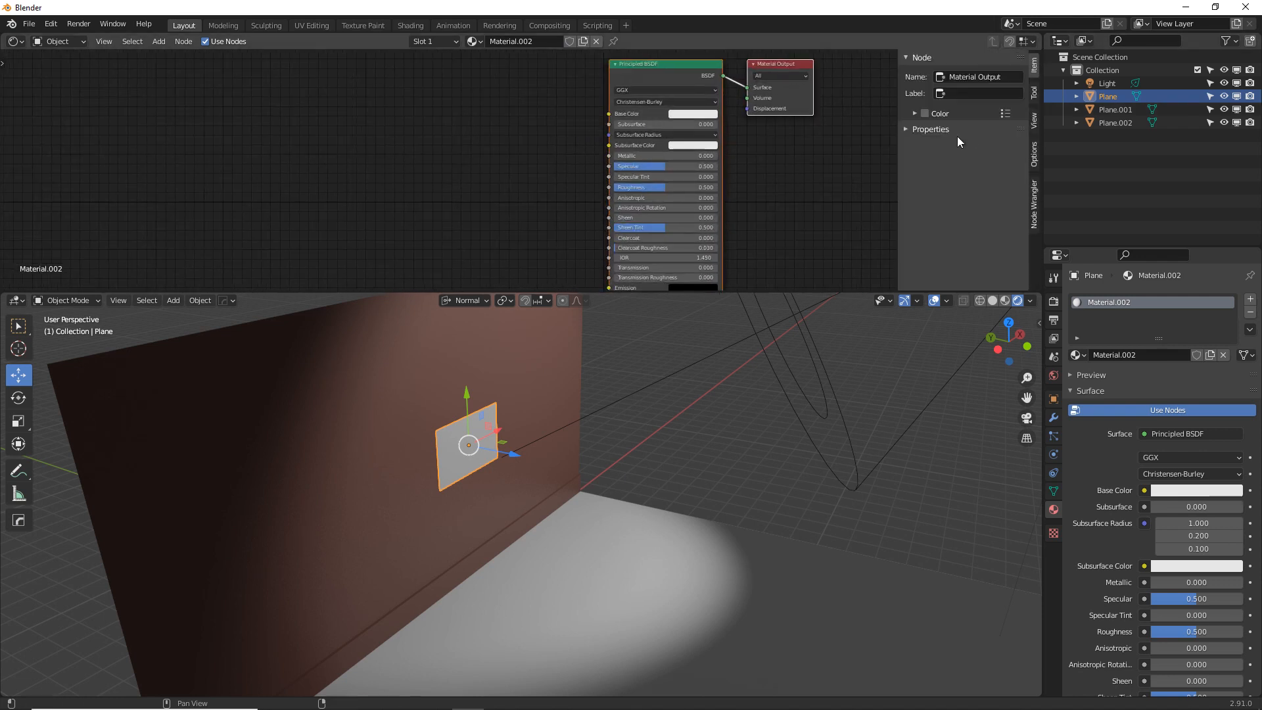
{"action": "key", "text": "n"}
{"action": "middle_click_drag", "start_coordinate": [621, 149], "coordinate": [632, 167]}
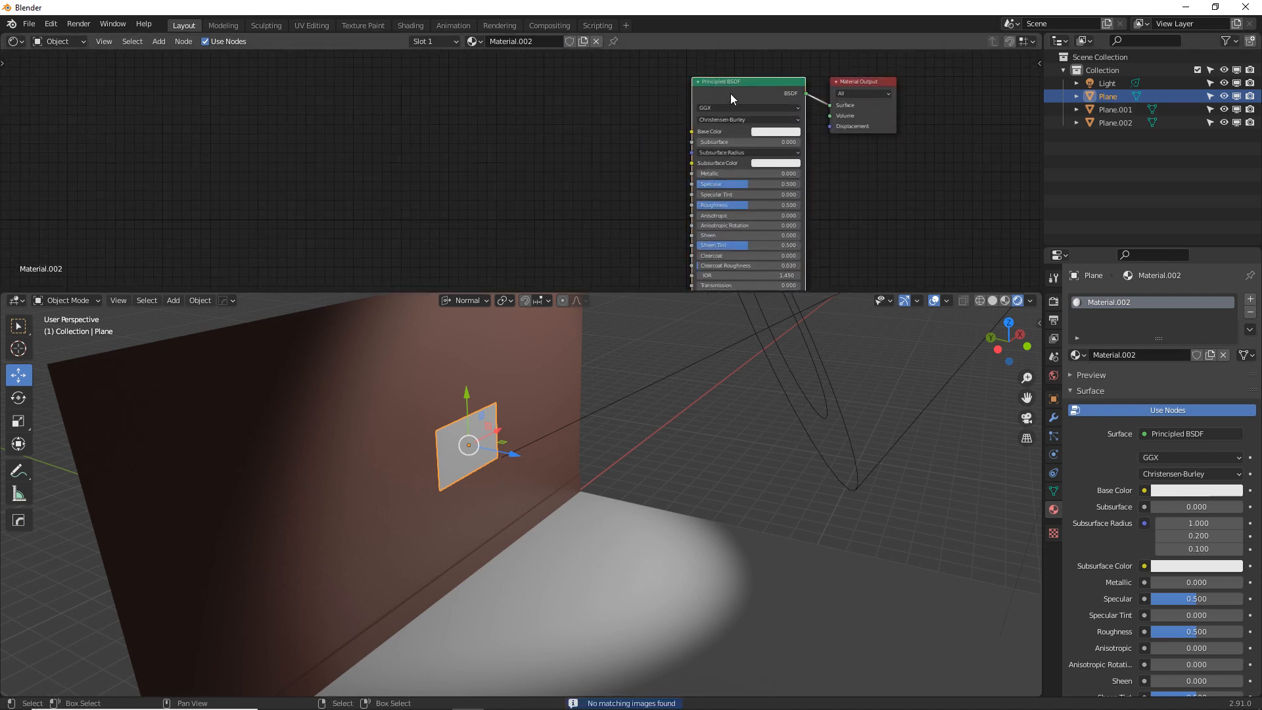
Add a linked Texture Coordinate, Mapping and Image Texture setup to the Principled BSDF's base color and place it beside the shader.
{"action": "key", "text": "ctrl+t"}
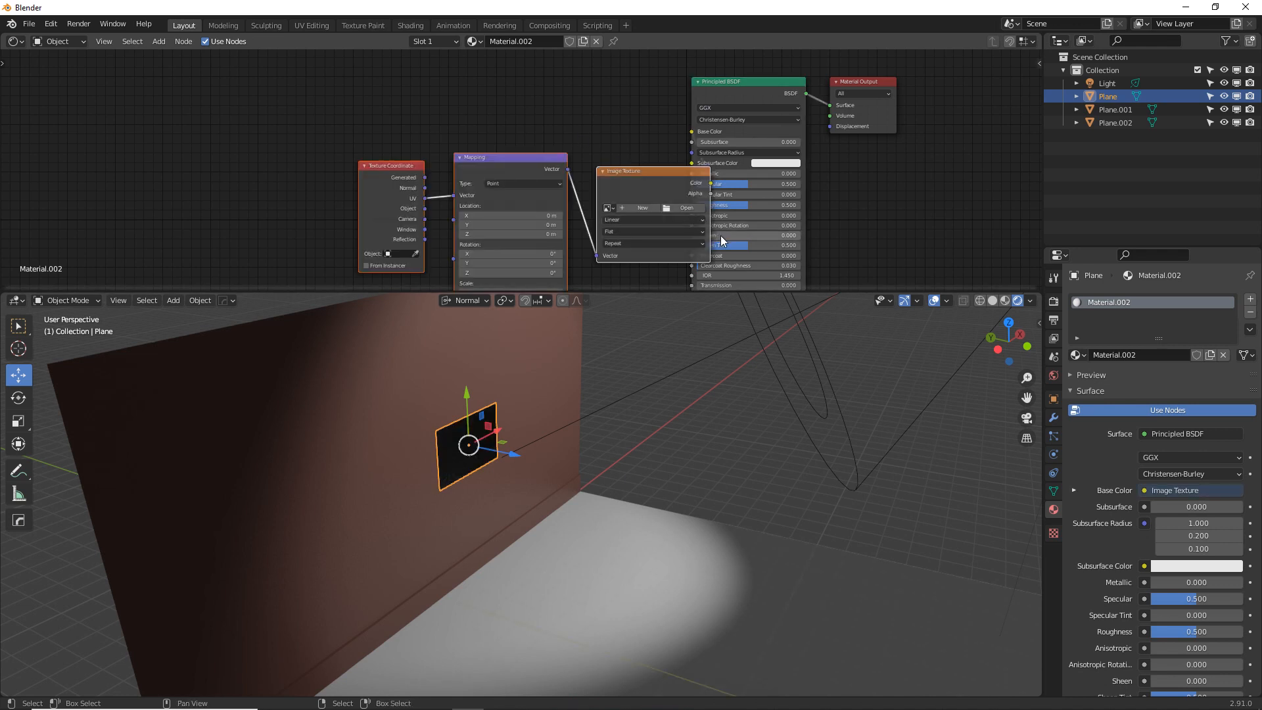
{"action": "key", "text": "g"}
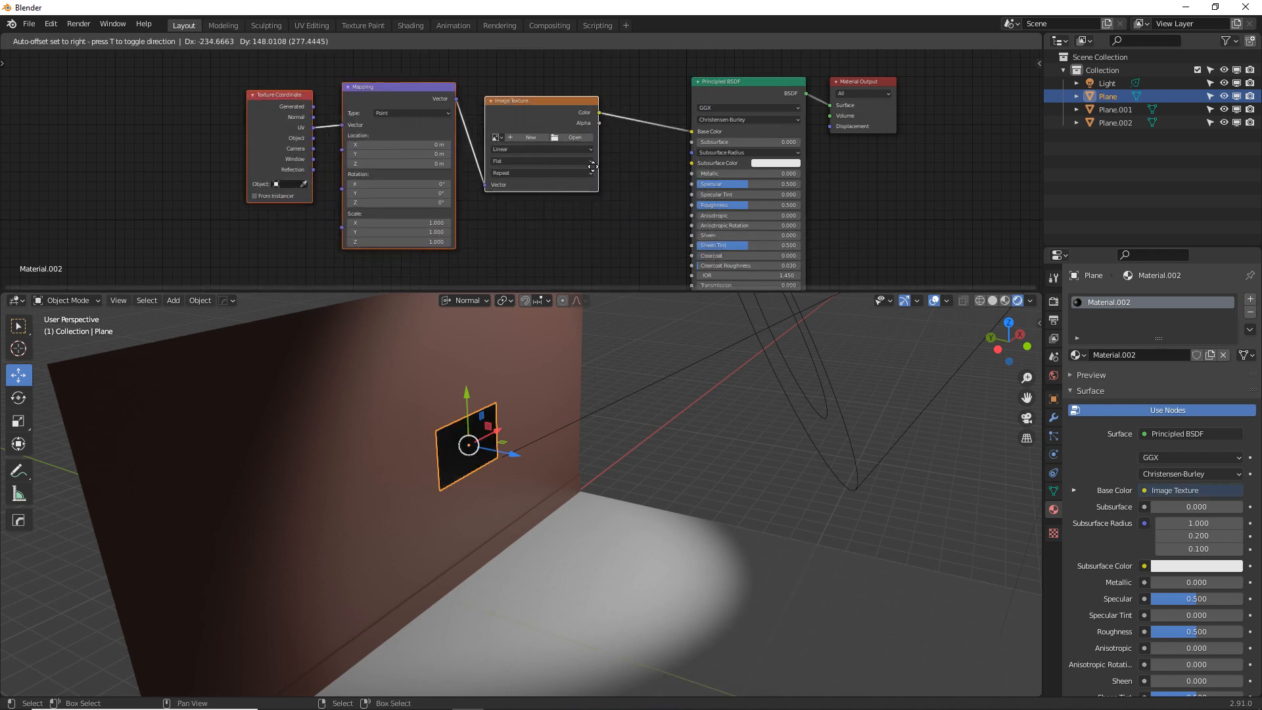
{"action": "left_click", "coordinate": [591, 167]}
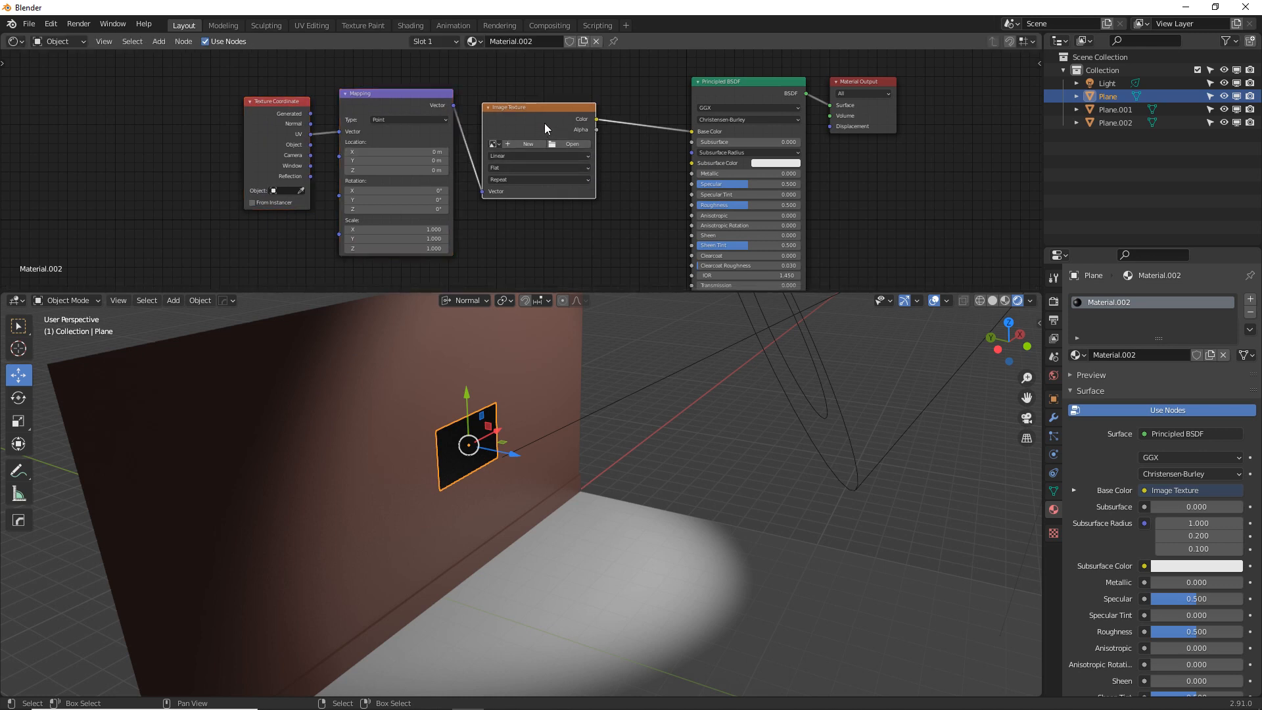
{"action": "left_click", "coordinate": [397, 102]}
{"action": "left_click", "coordinate": [254, 116]}
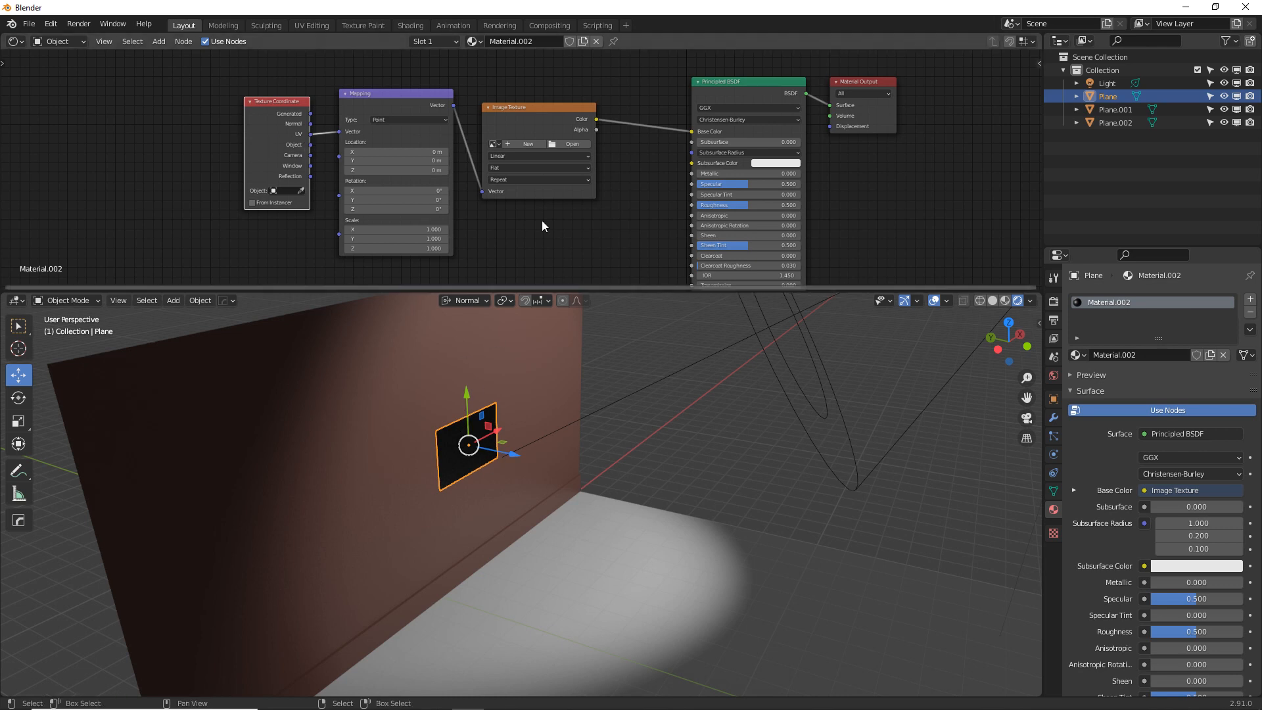
Load 2020 reel thumb.jpg from the D:\Graphics folder into the Image Texture node.
{"action": "left_click", "coordinate": [572, 144]}
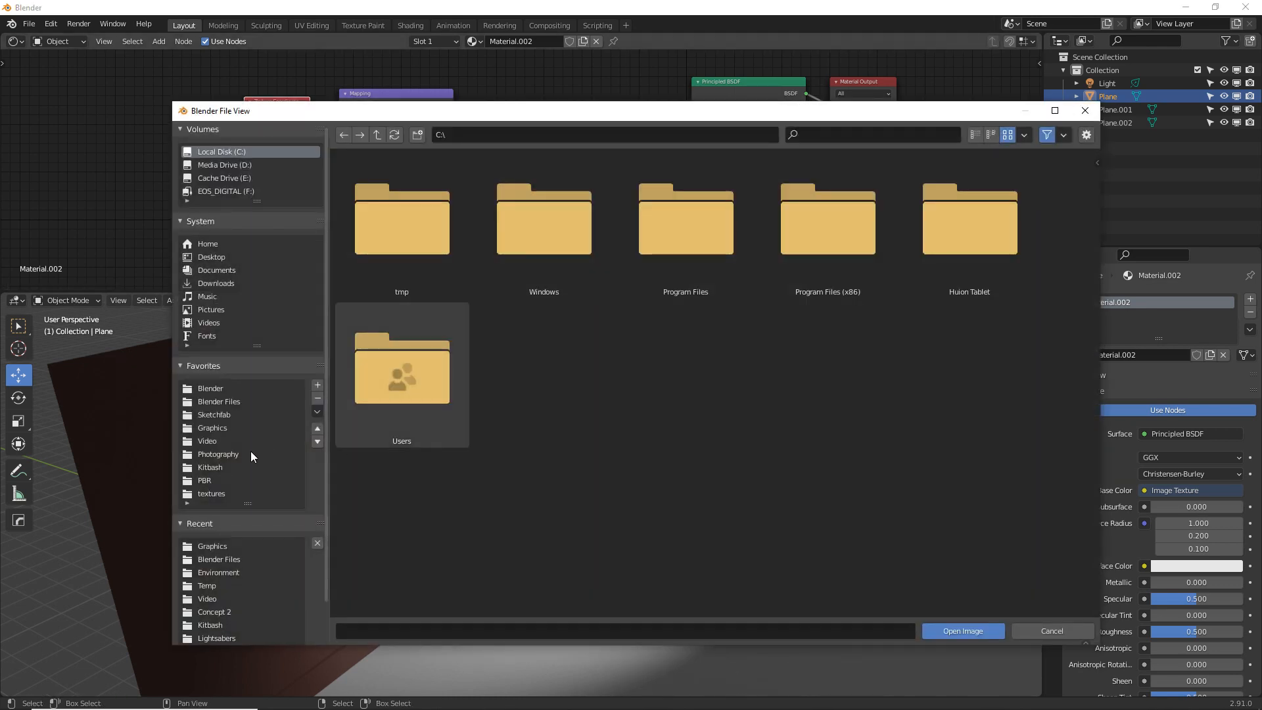
{"action": "left_click", "coordinate": [227, 546]}
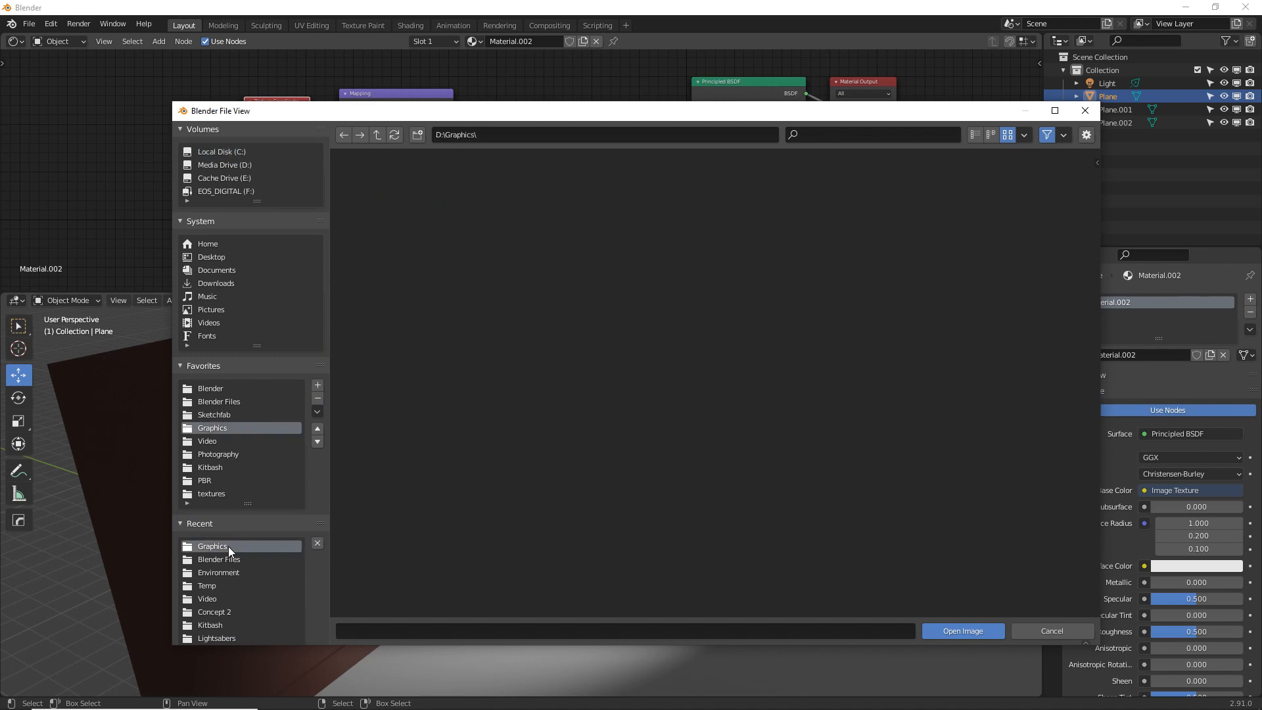
{"action": "scroll", "coordinate": [904, 378], "scroll_direction": "down", "scroll_amount": 4}
{"action": "scroll", "coordinate": [905, 377], "scroll_direction": "down", "scroll_amount": 7}
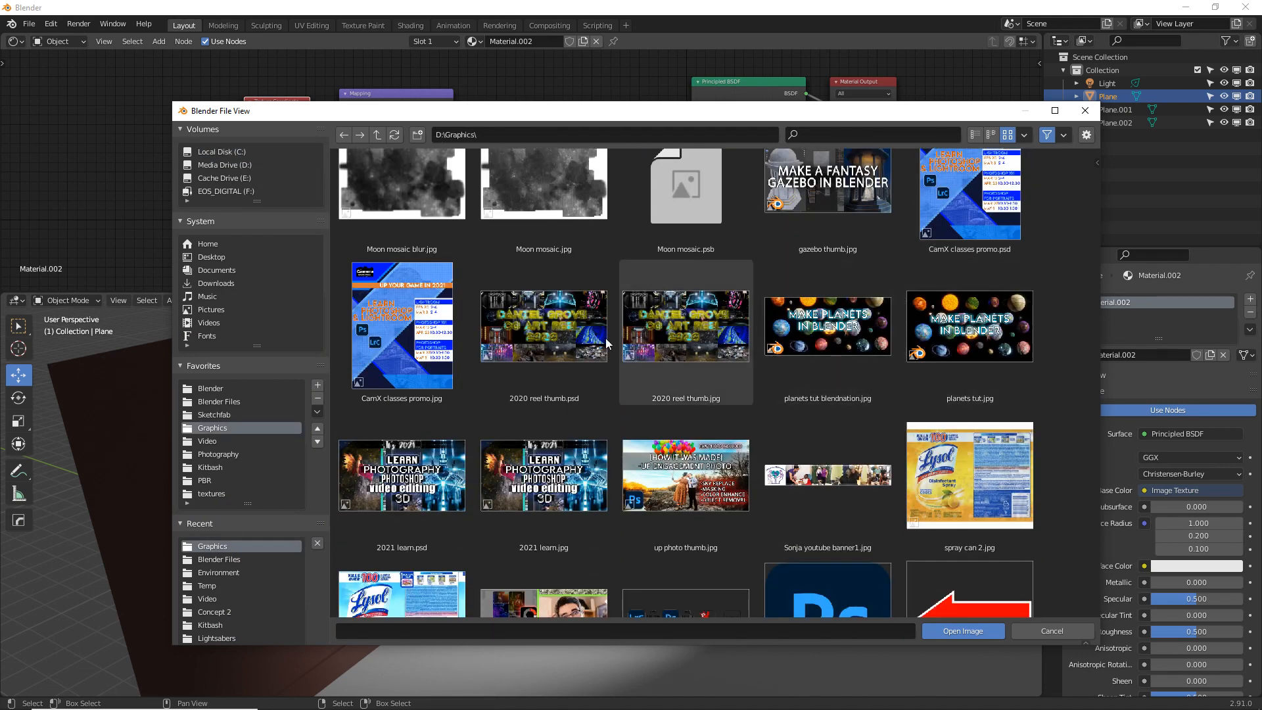
{"action": "left_click", "coordinate": [685, 335]}
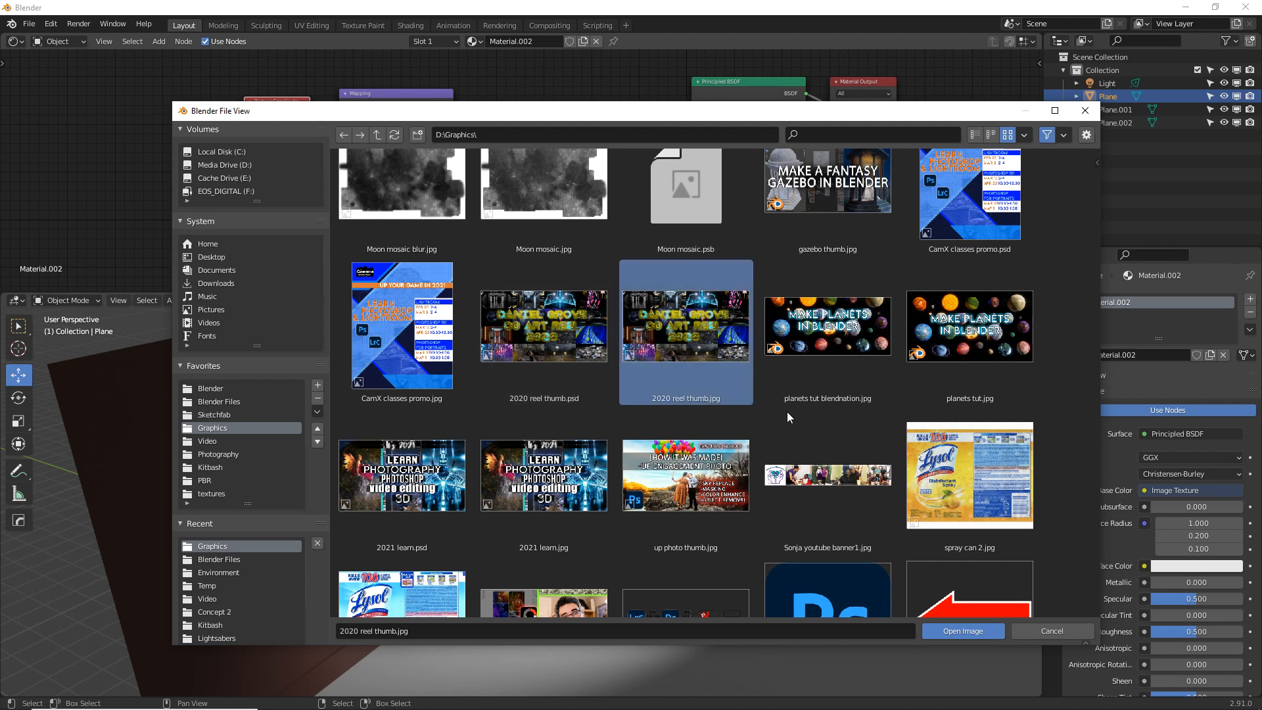
{"action": "left_click", "coordinate": [984, 632]}
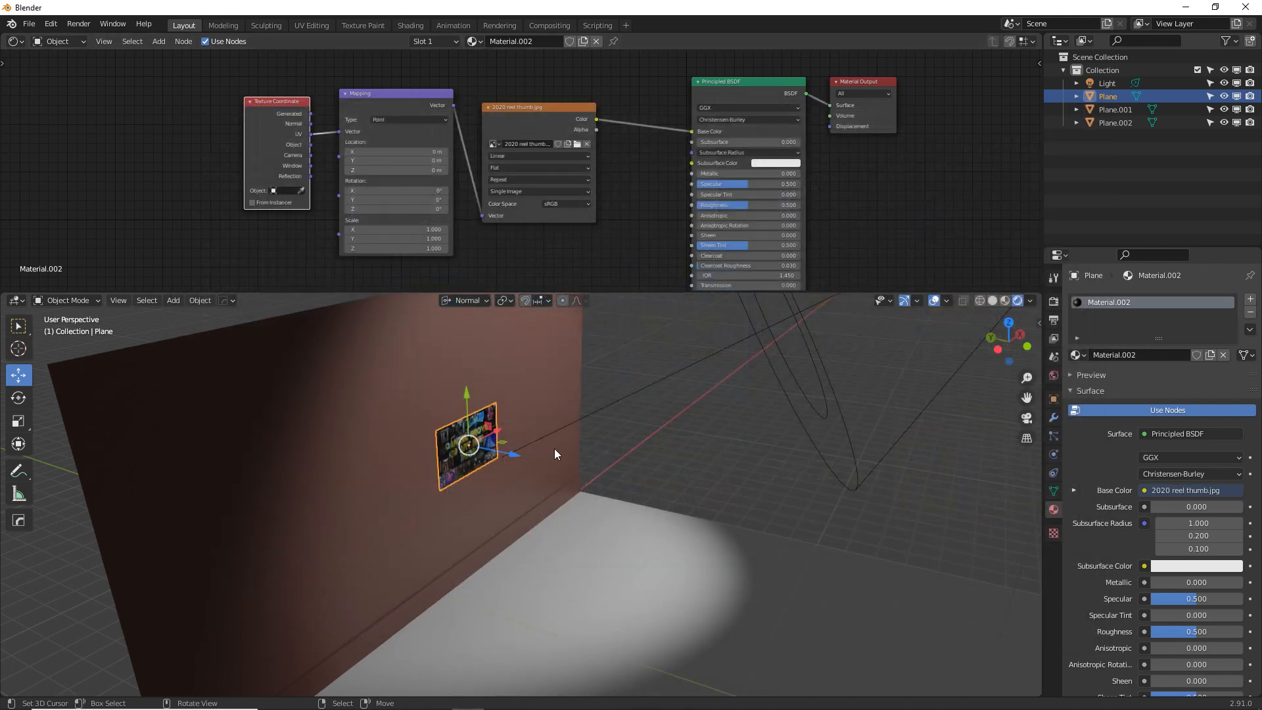
Change the upper area to a UV Editor and put the plane in Edit Mode to display its UV map.
{"action": "scroll", "coordinate": [554, 448], "scroll_direction": "up", "scroll_amount": 6}
{"action": "middle_click_drag", "start_coordinate": [554, 449], "coordinate": [356, 398]}
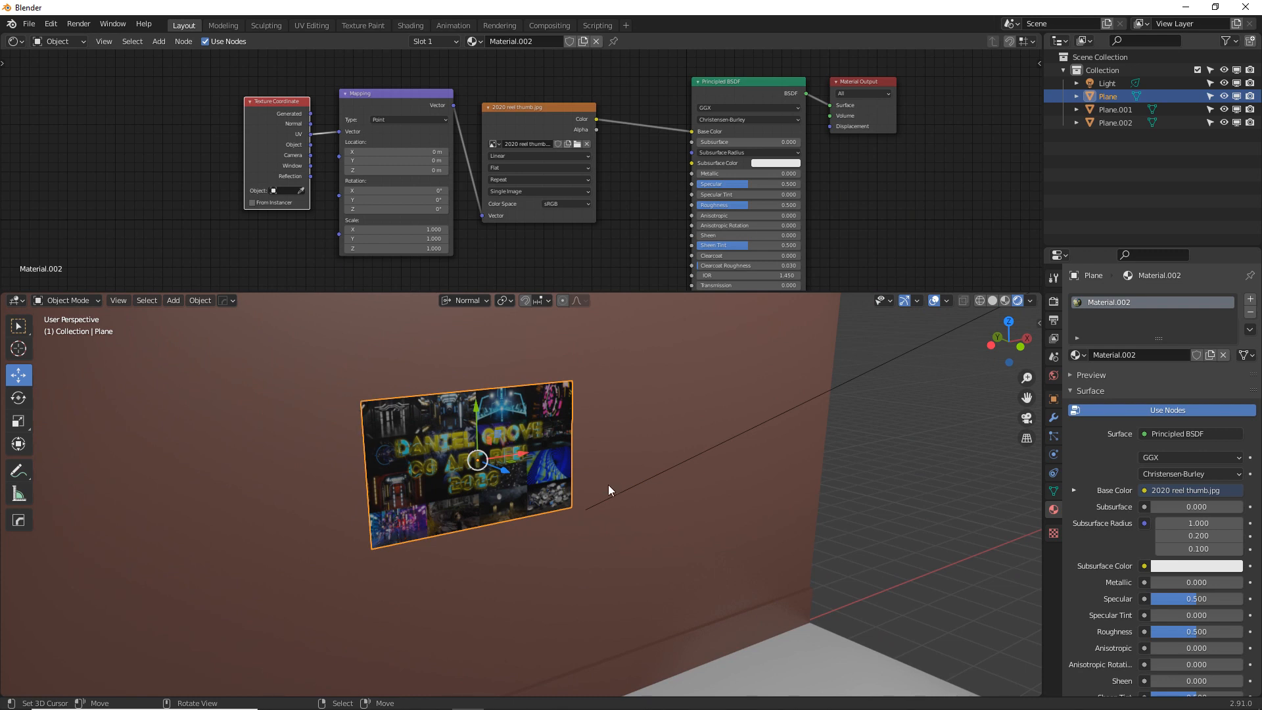
{"action": "middle_click_drag", "start_coordinate": [488, 470], "coordinate": [403, 449]}
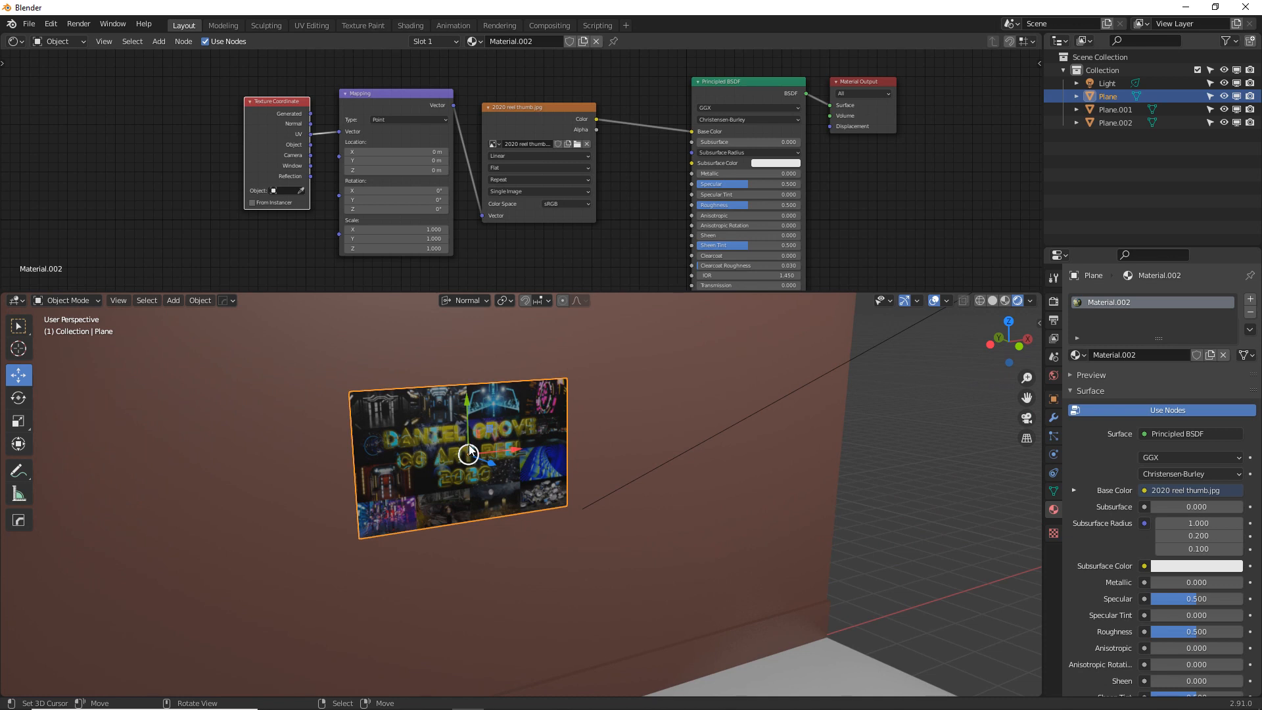
{"action": "left_click", "coordinate": [14, 41]}
{"action": "left_click", "coordinate": [42, 106]}
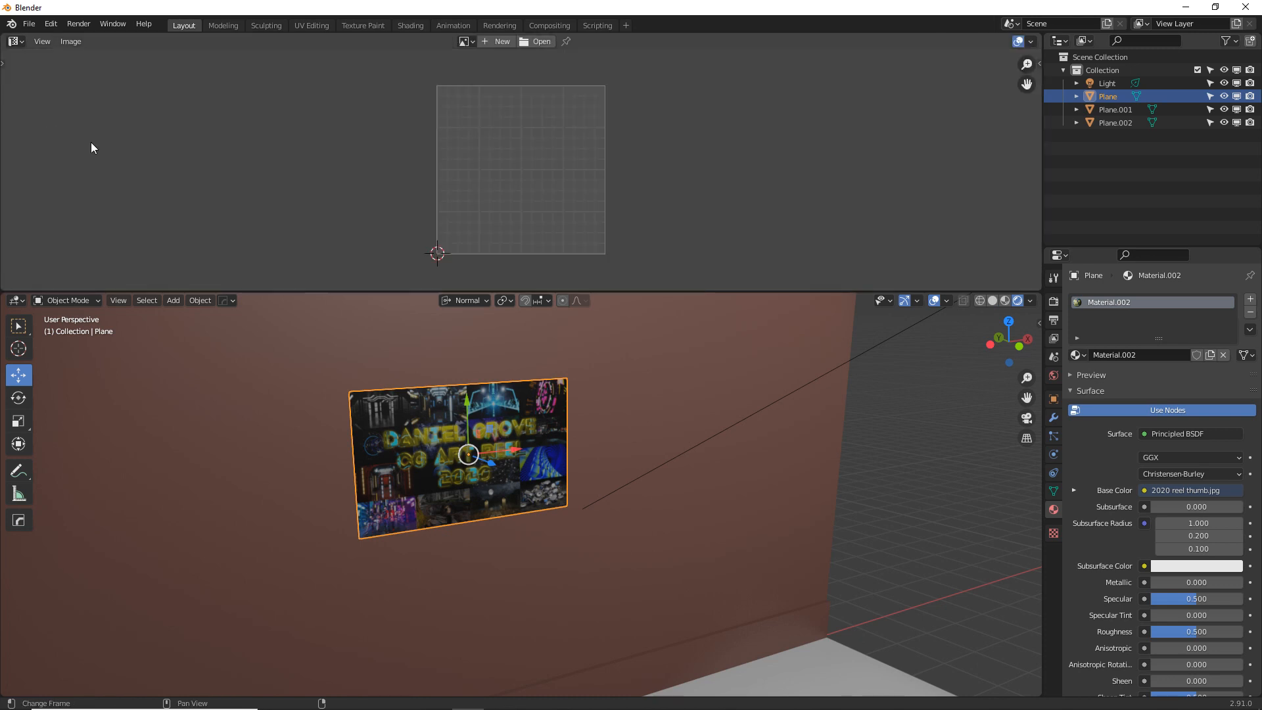
{"action": "key", "text": "Tab"}
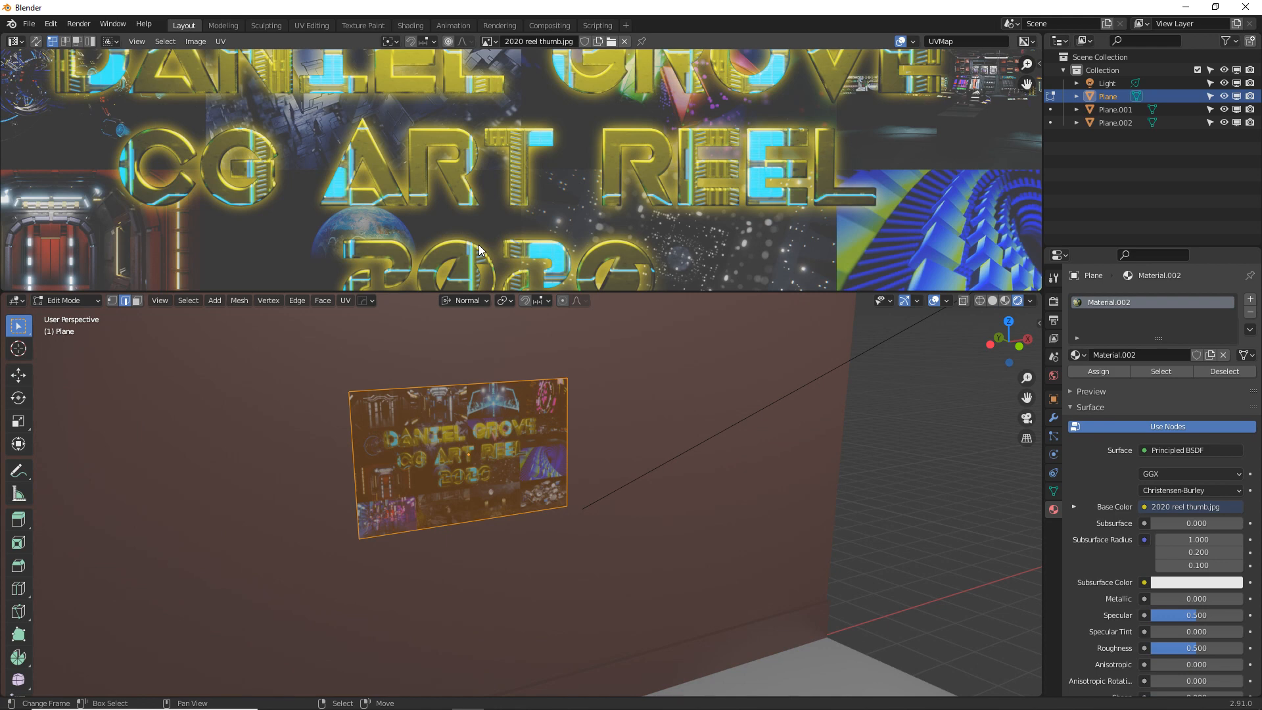
{"action": "scroll", "coordinate": [479, 250], "scroll_direction": "down", "scroll_amount": 4}
{"action": "scroll", "coordinate": [479, 249], "scroll_direction": "down", "scroll_amount": 2}
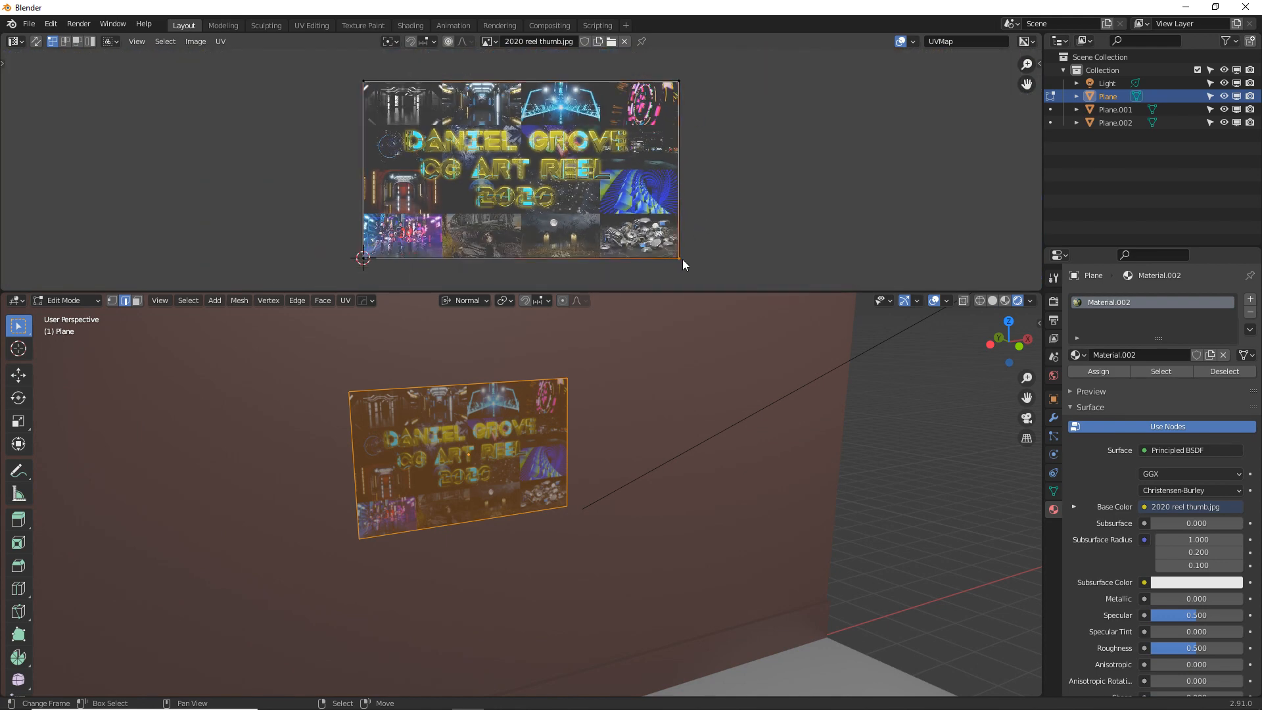
Switch UV selection to island mode and select the plane's entire UV map.
{"action": "right_click", "coordinate": [364, 262]}
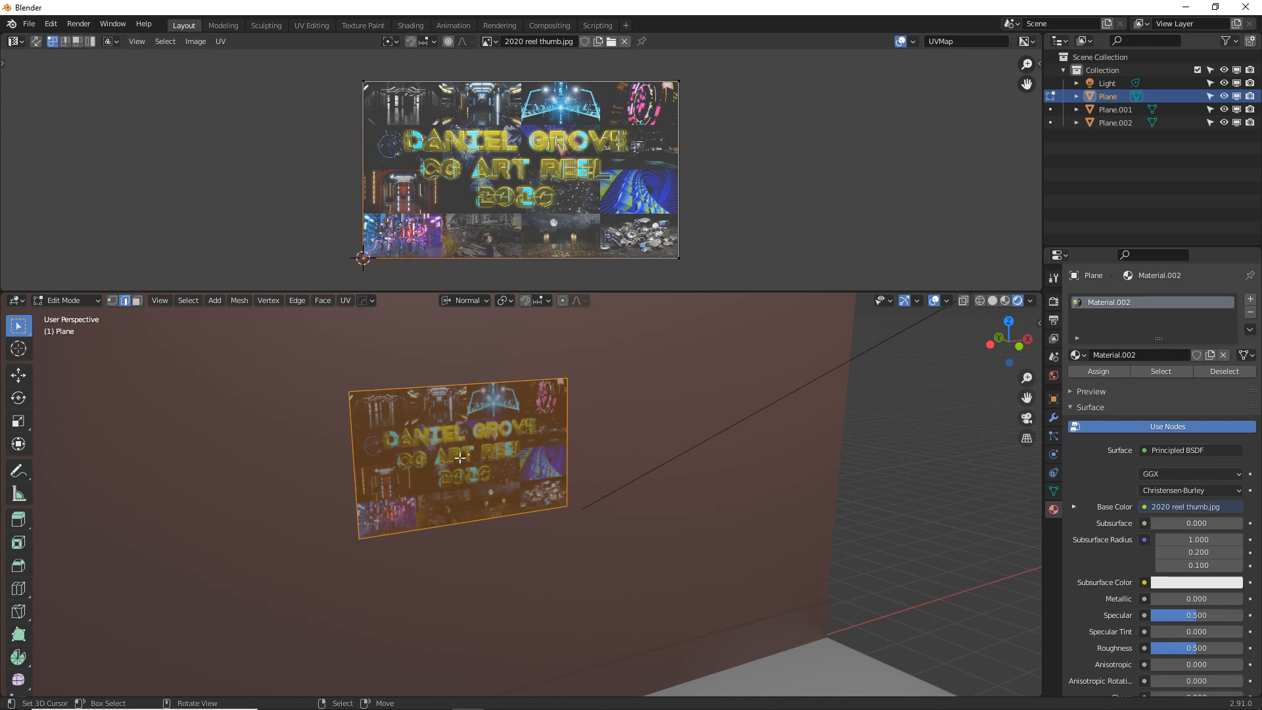
{"action": "middle_click_drag", "start_coordinate": [477, 458], "coordinate": [498, 449]}
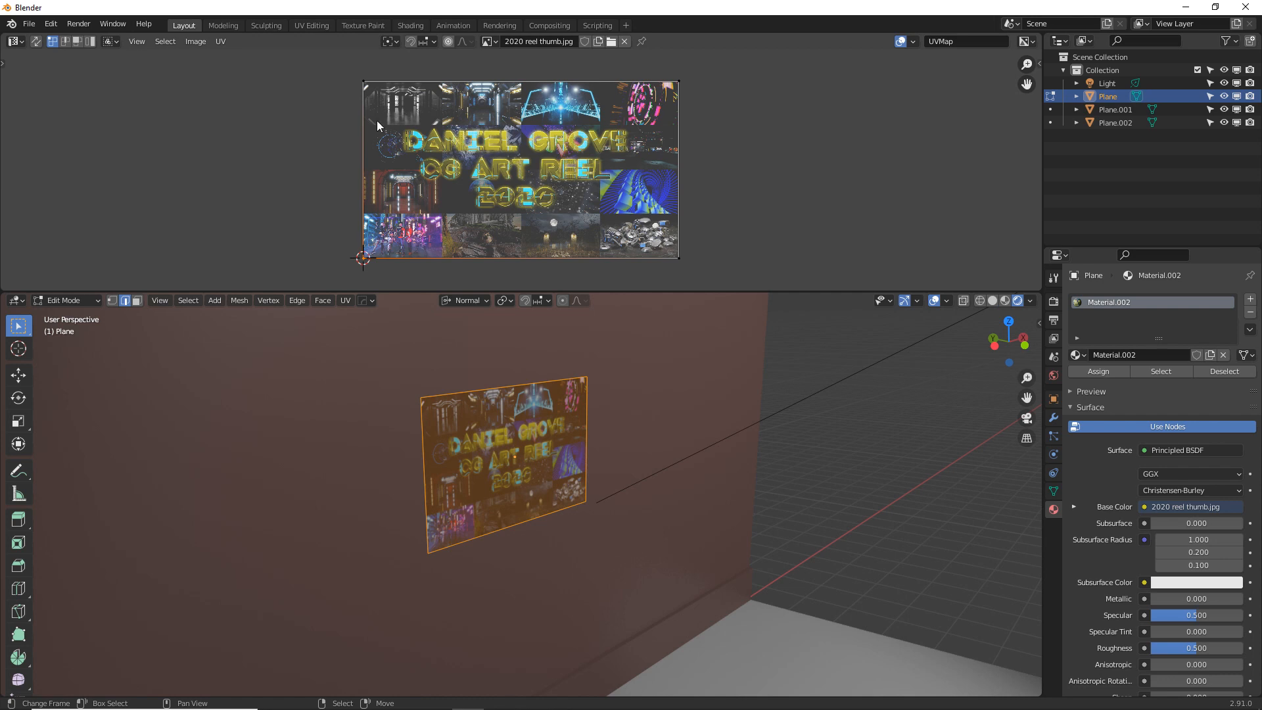
{"action": "left_click", "coordinate": [90, 42]}
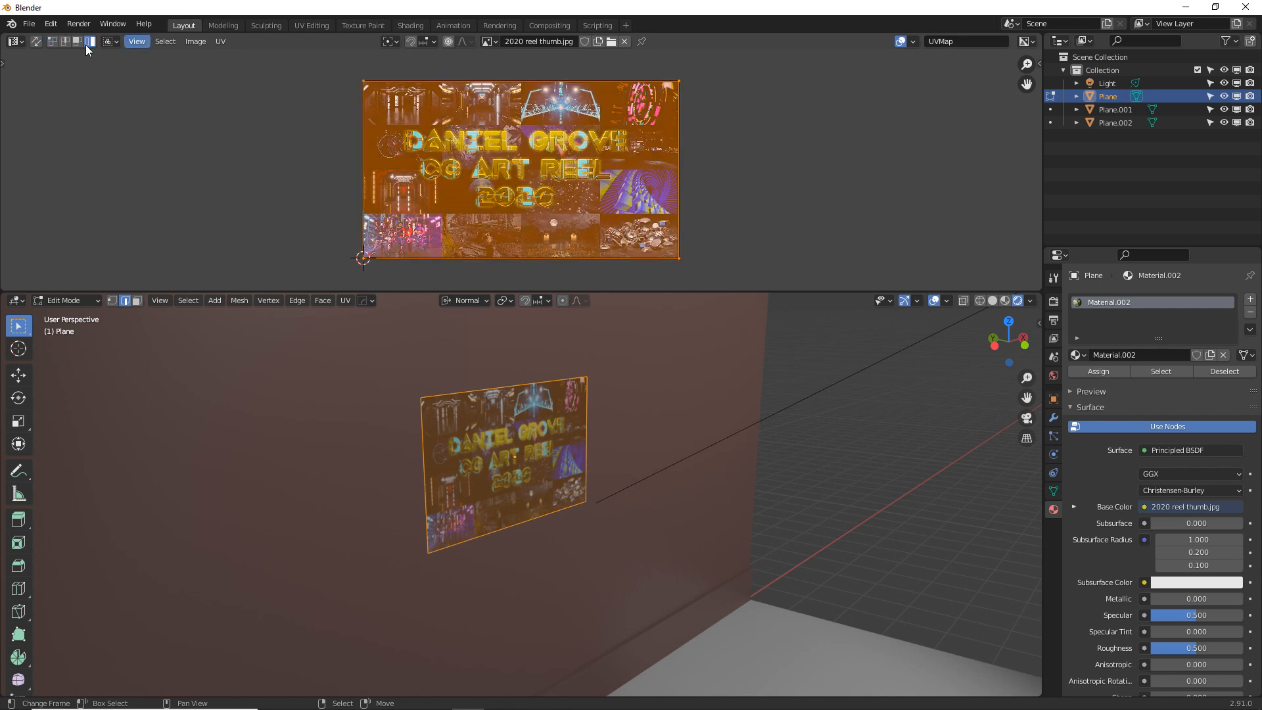
{"action": "left_click", "coordinate": [521, 163]}
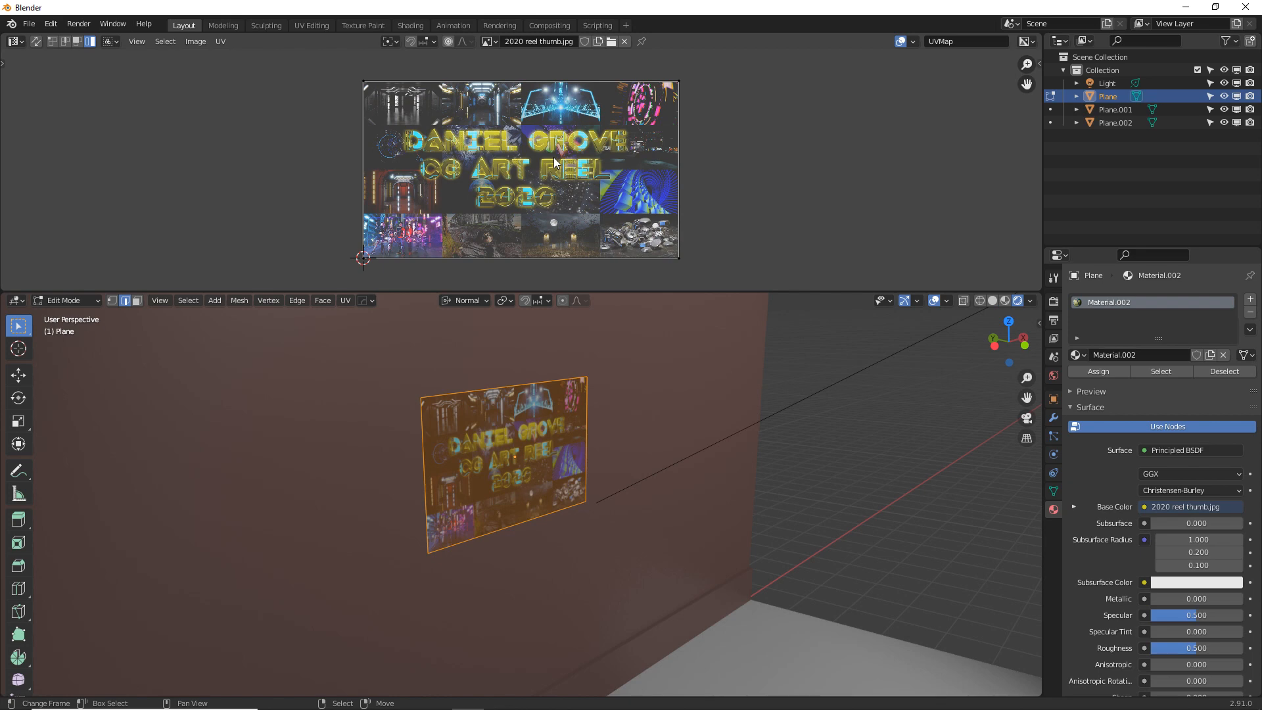
{"action": "key", "text": "a"}
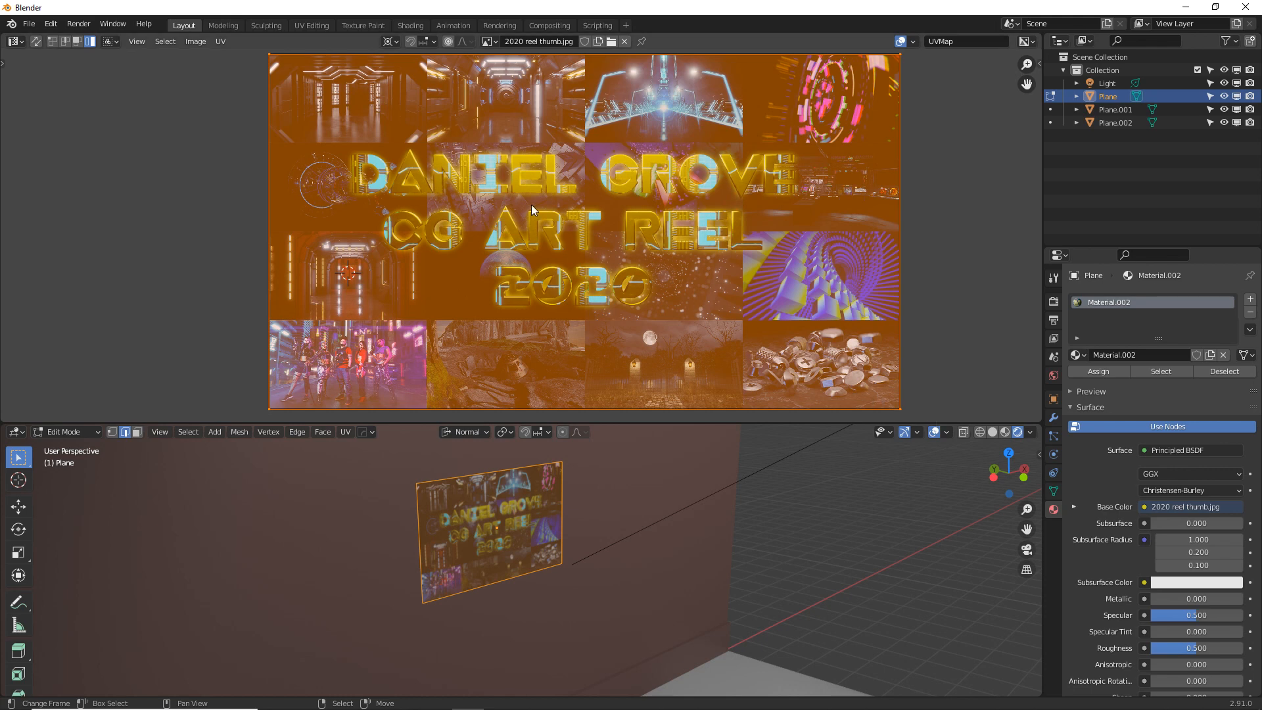
Select the vertex at the UV map's top-left corner in vertex selection mode and snap the 2D cursor to it.
{"action": "scroll", "coordinate": [501, 223], "scroll_direction": "up", "scroll_amount": 4}
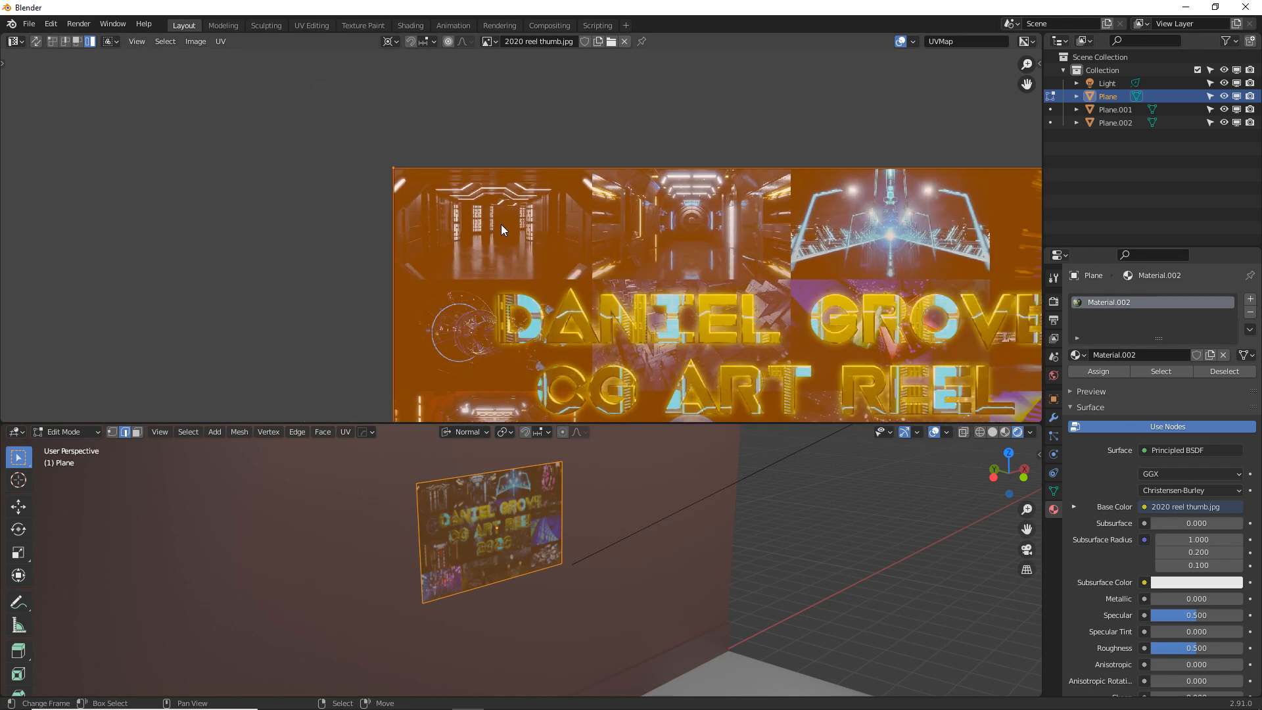
{"action": "scroll", "coordinate": [502, 229], "scroll_direction": "up", "scroll_amount": 1}
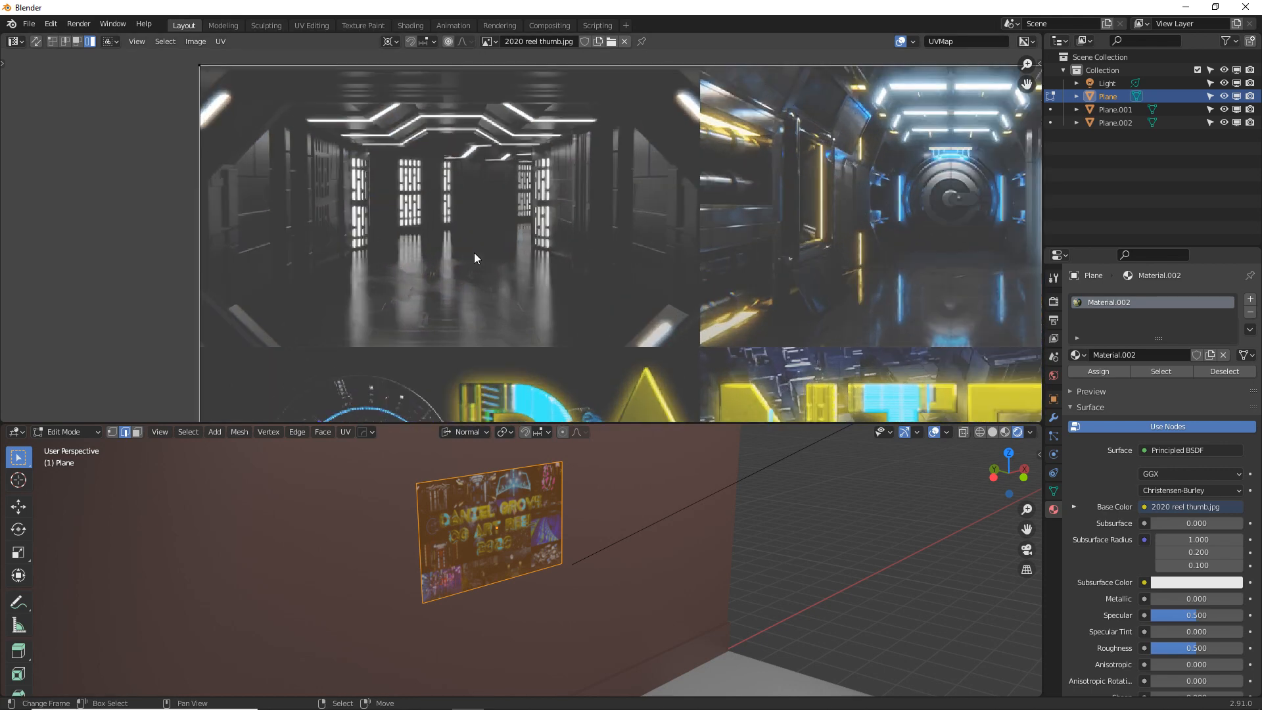
{"action": "scroll", "coordinate": [475, 252], "scroll_direction": "down", "scroll_amount": 3}
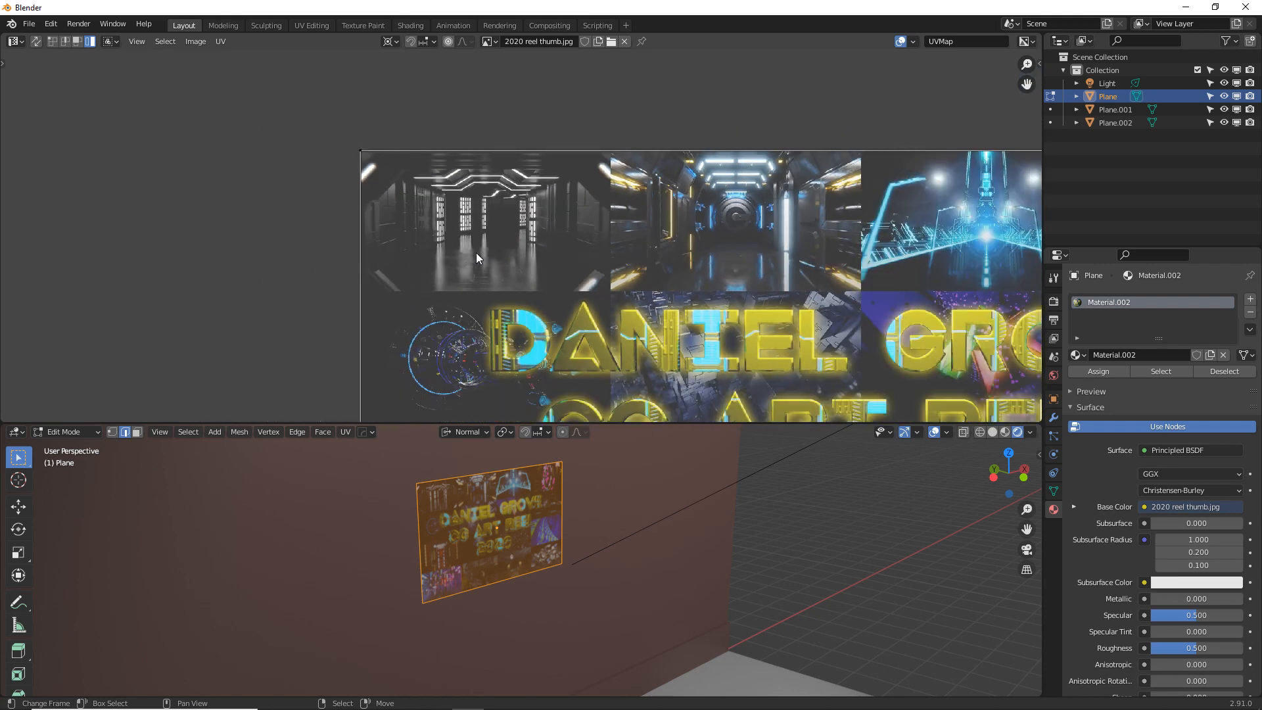
{"action": "left_click", "coordinate": [359, 151]}
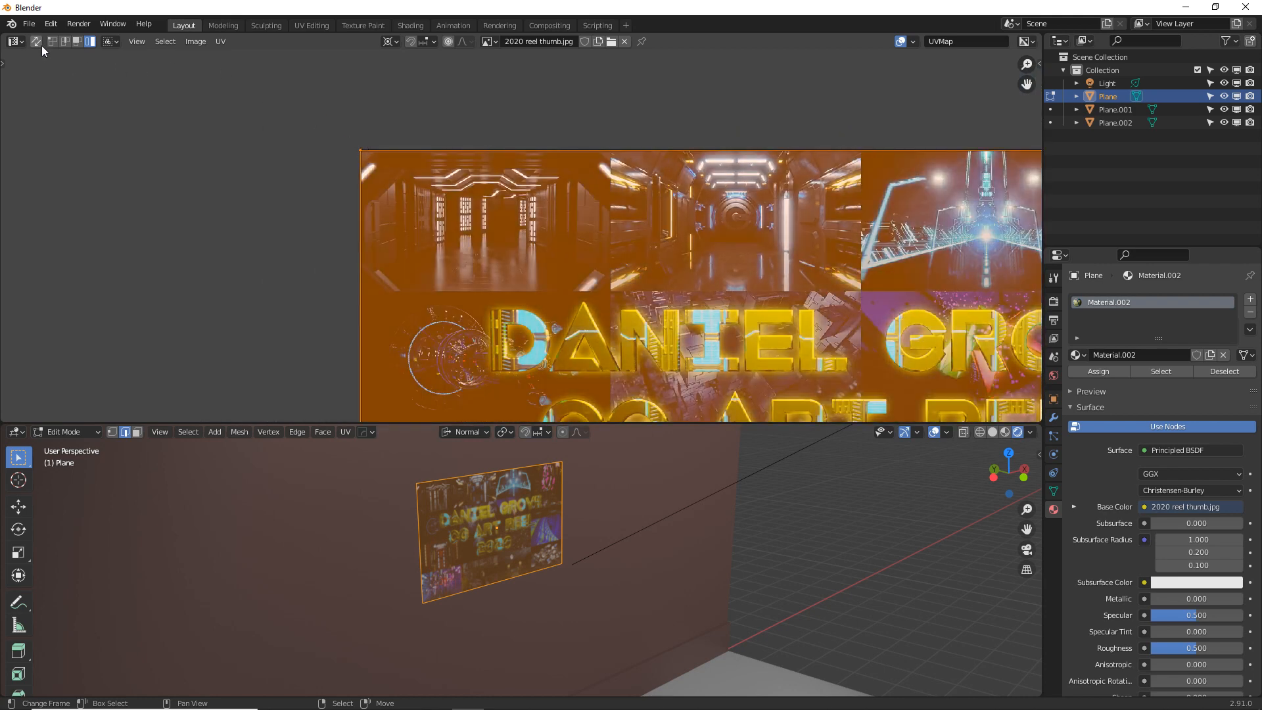
{"action": "left_click", "coordinate": [53, 41]}
{"action": "left_click", "coordinate": [360, 150]}
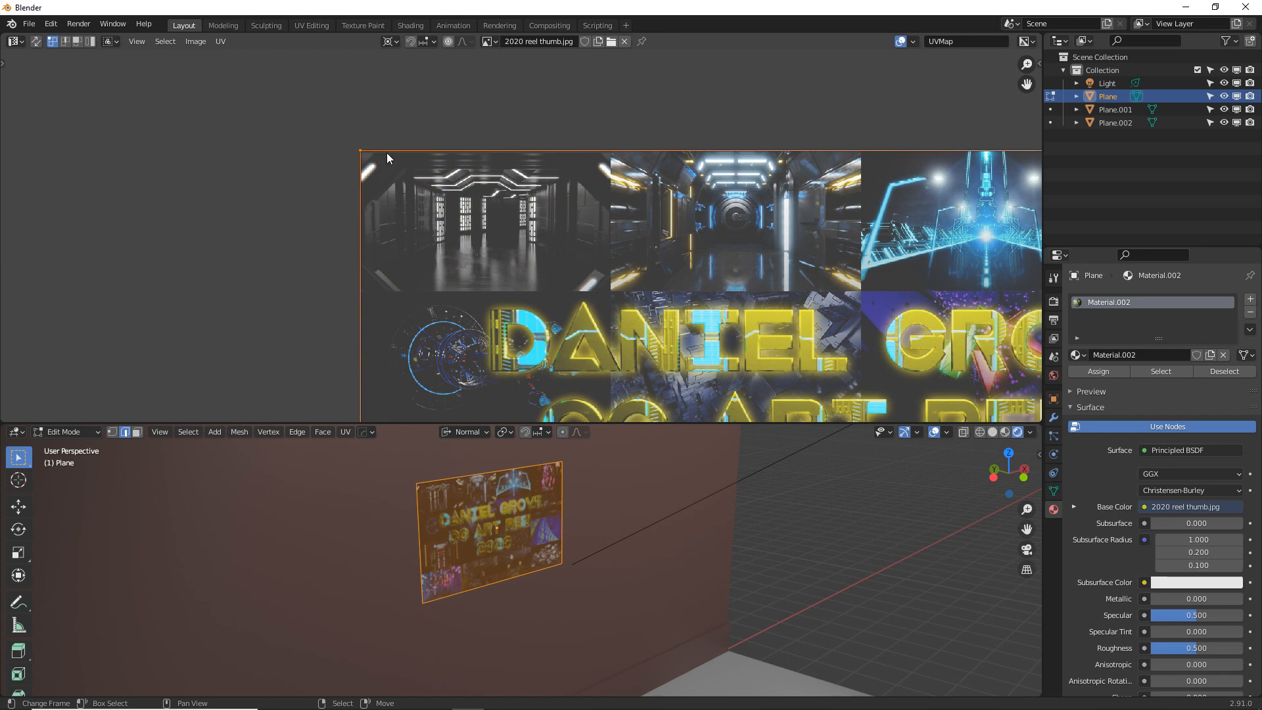
{"action": "key", "text": "shift+s"}
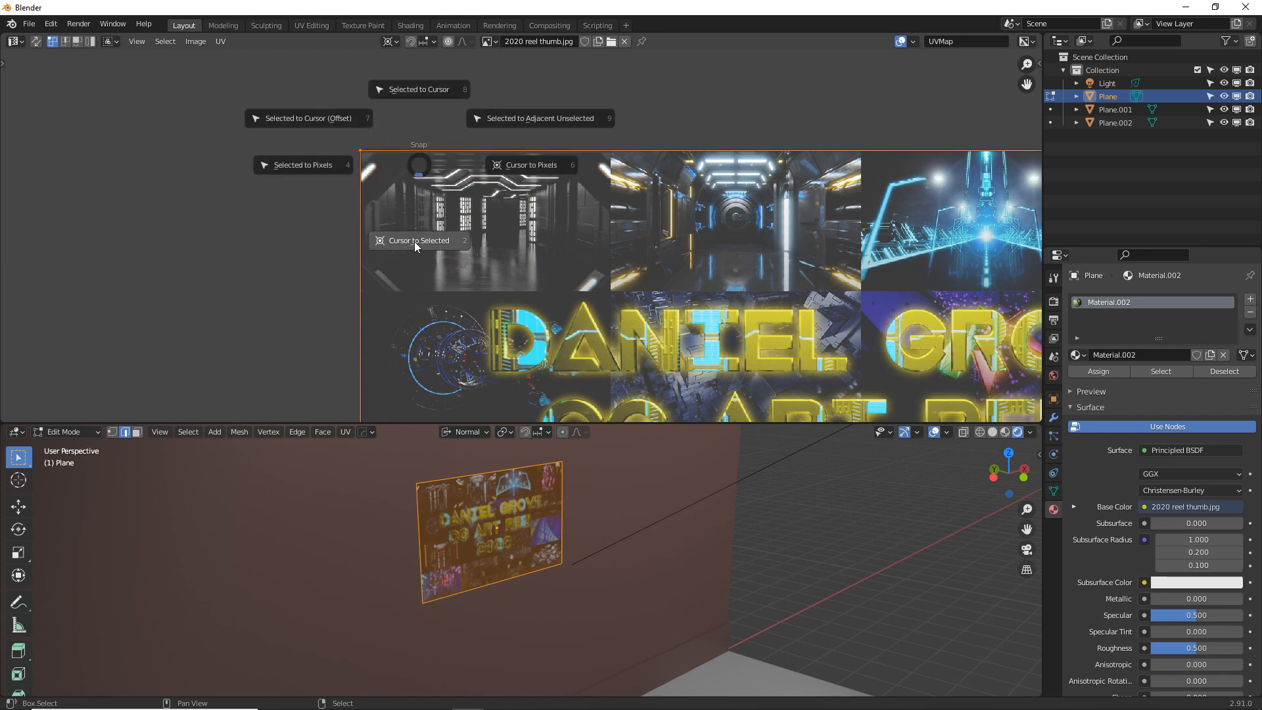
{"action": "left_click", "coordinate": [404, 241]}
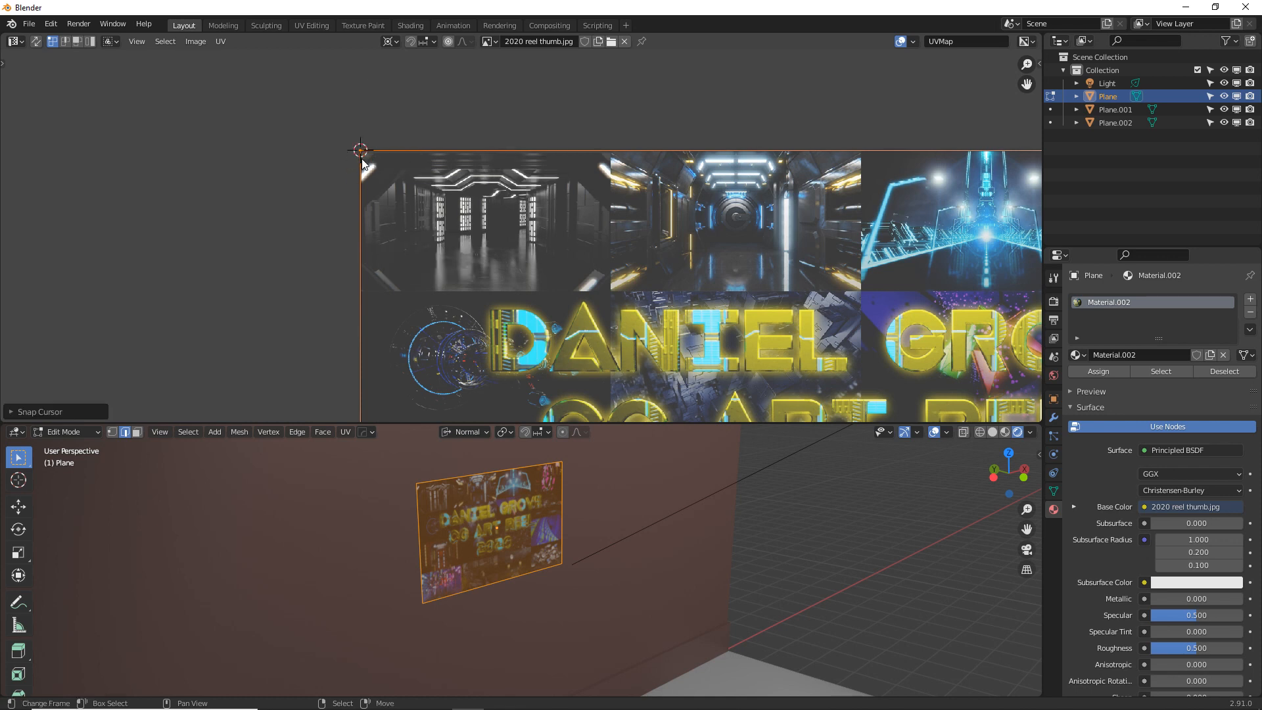
Select the whole UV map and set the UV Editor's pivot point to 2D Cursor.
{"action": "middle_click_drag", "start_coordinate": [658, 299], "coordinate": [580, 259]}
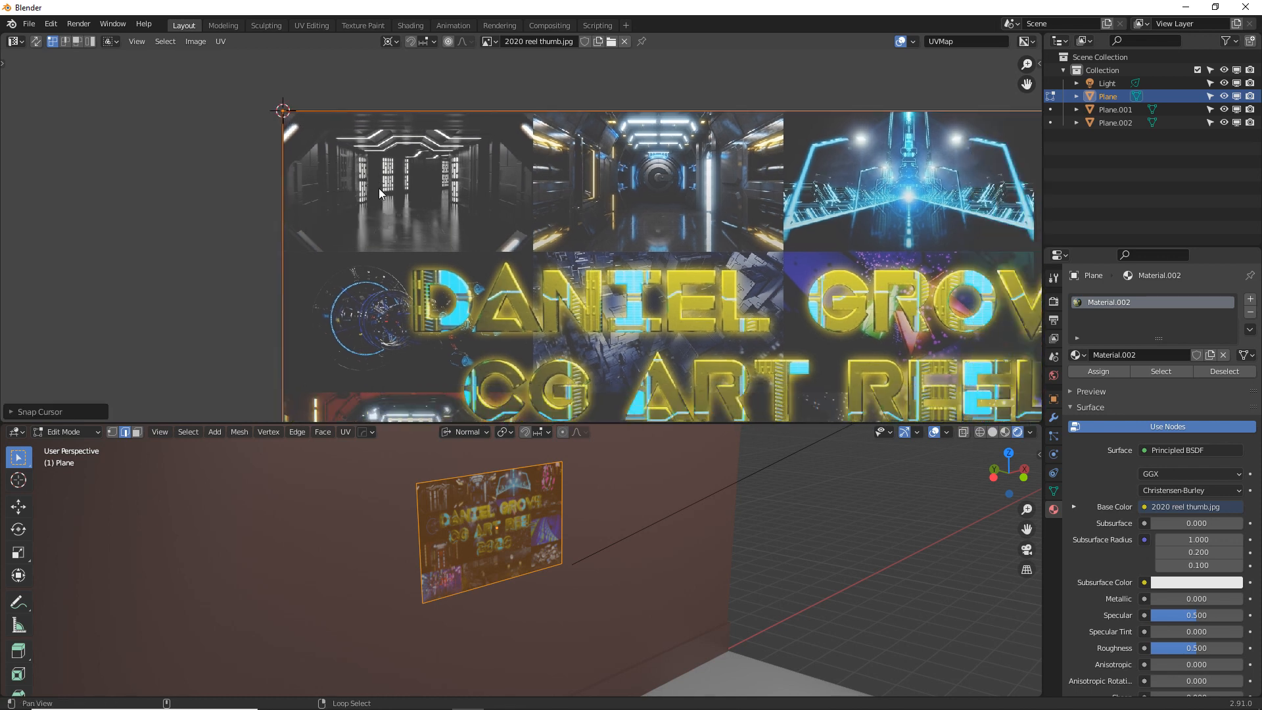
{"action": "key", "text": "a"}
{"action": "scroll", "coordinate": [610, 263], "scroll_direction": "down", "scroll_amount": 5}
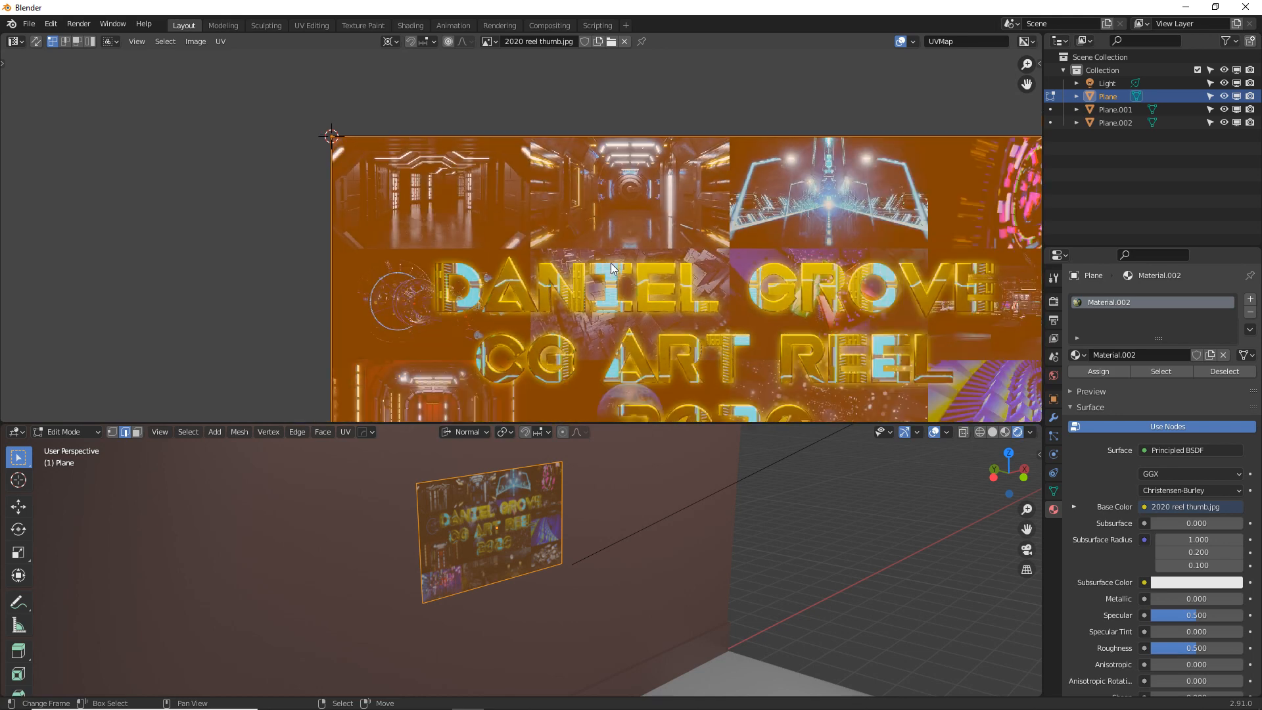
{"action": "scroll", "coordinate": [610, 263], "scroll_direction": "up", "scroll_amount": 4}
{"action": "left_click", "coordinate": [389, 41]}
{"action": "left_click", "coordinate": [413, 86]}
Scale the UV map down around the 2D cursor until it fits the image's first tile, the dark corridor.
{"action": "key", "text": "s"}
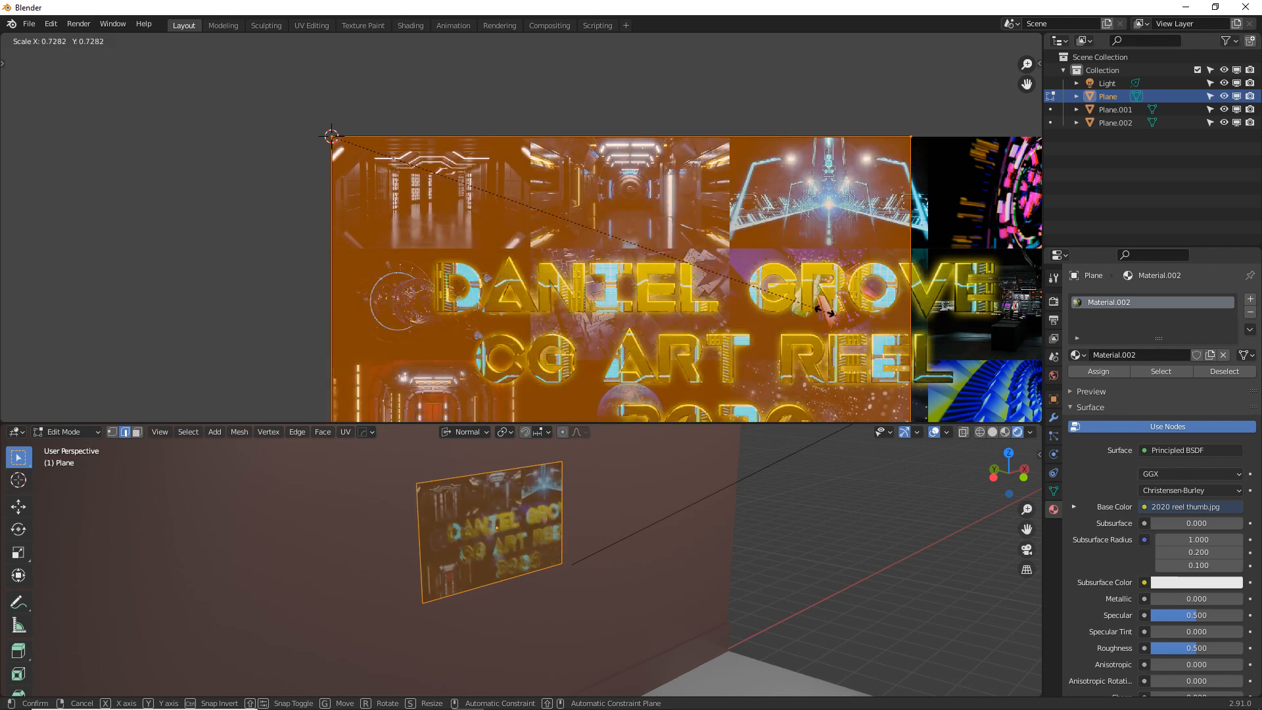
{"action": "key", "text": "Escape"}
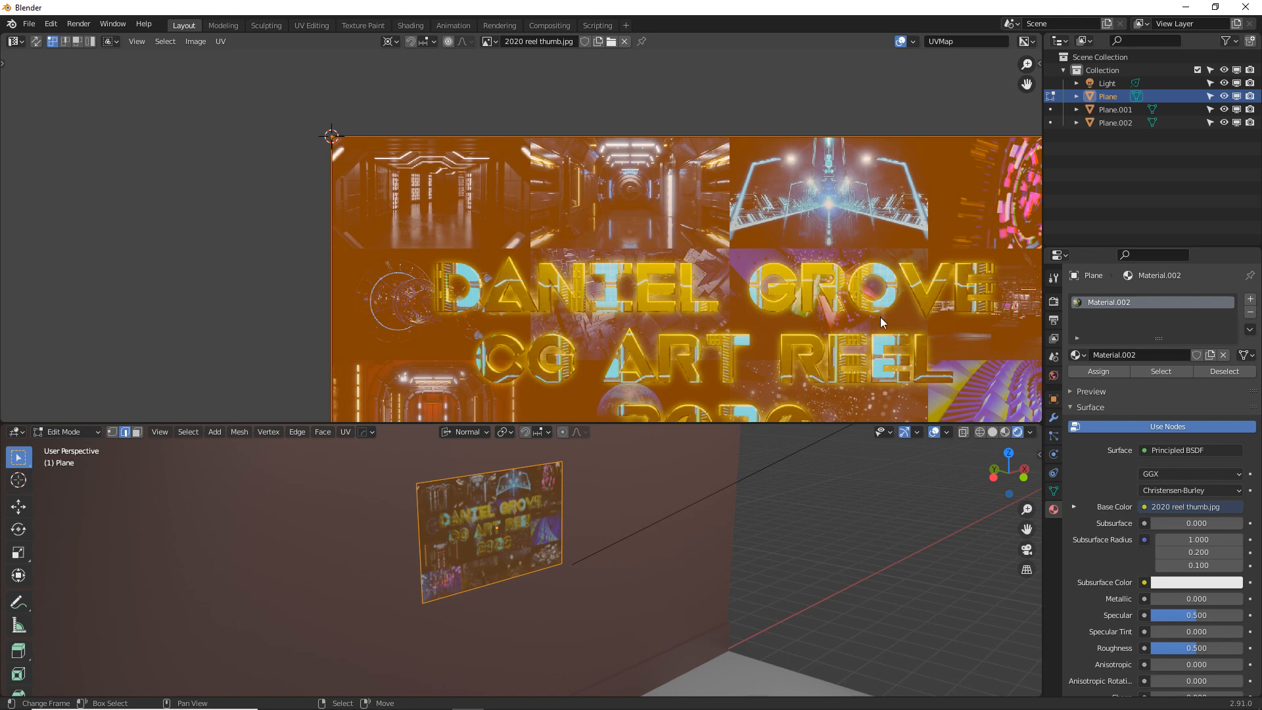
{"action": "key", "text": "s"}
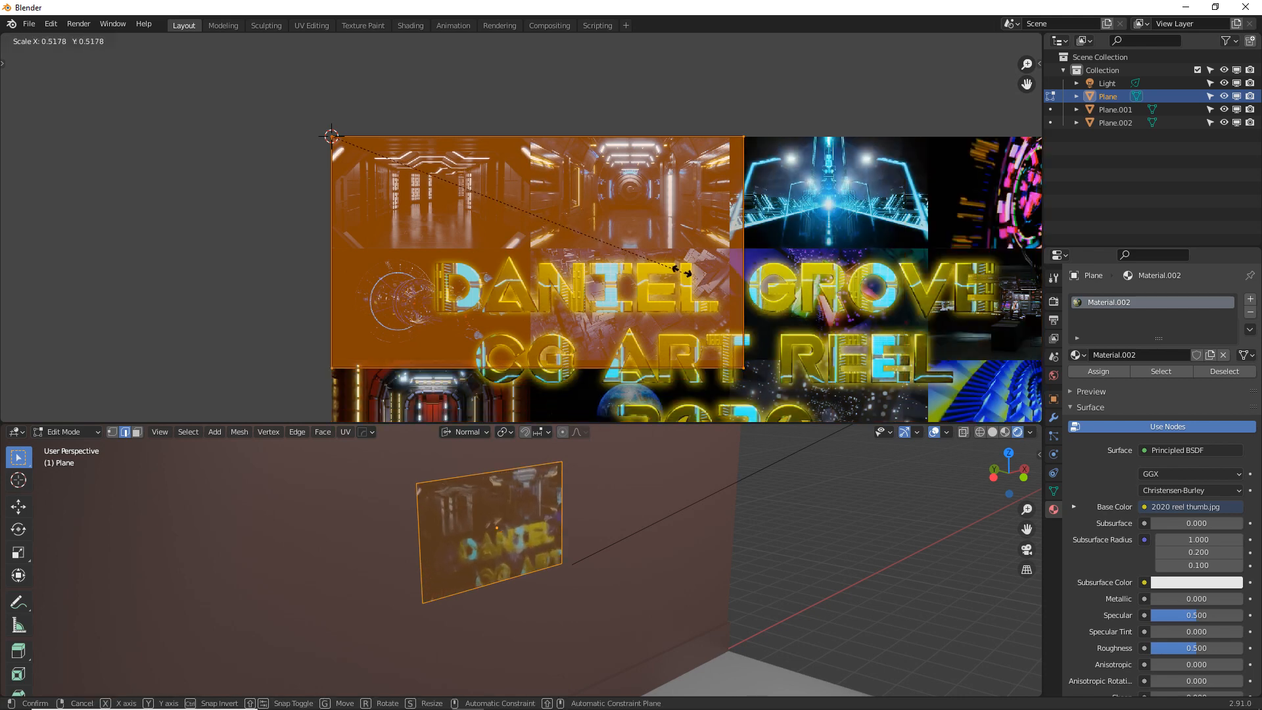
{"action": "left_click", "coordinate": [553, 228]}
{"action": "key", "text": "s"}
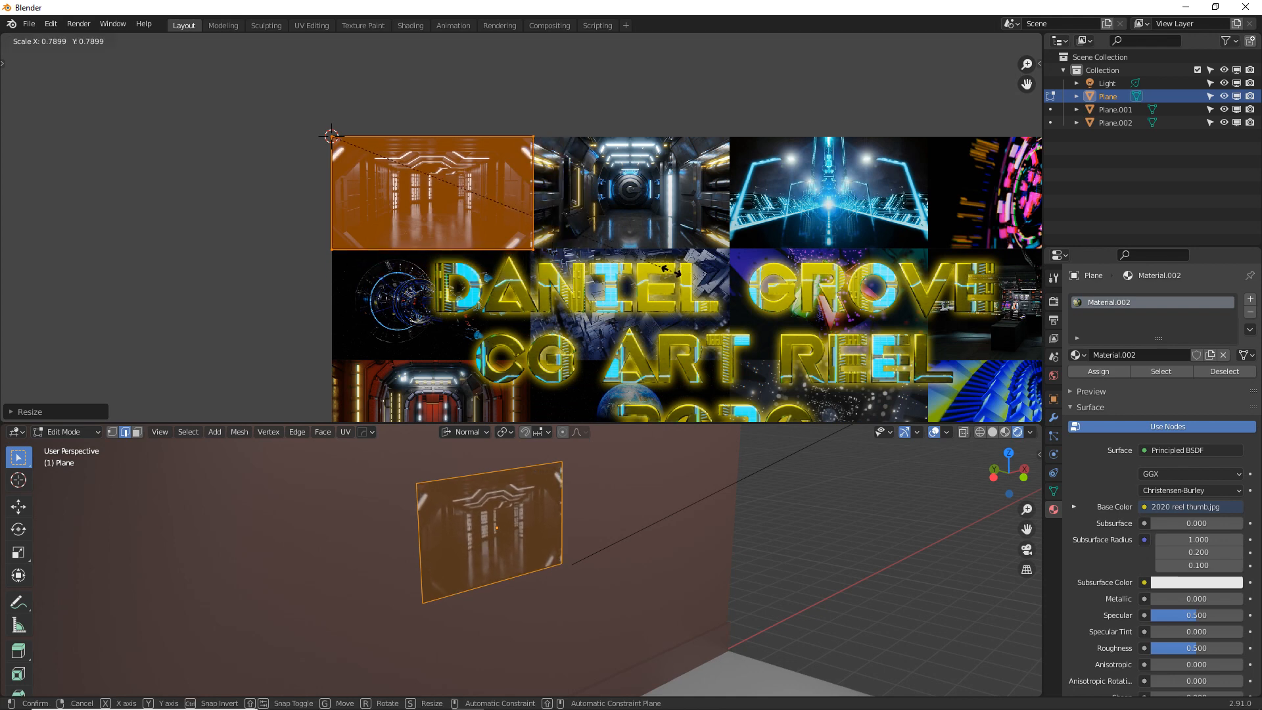
{"action": "left_click", "coordinate": [665, 275]}
{"action": "scroll", "coordinate": [665, 275], "scroll_direction": "up", "scroll_amount": 5}
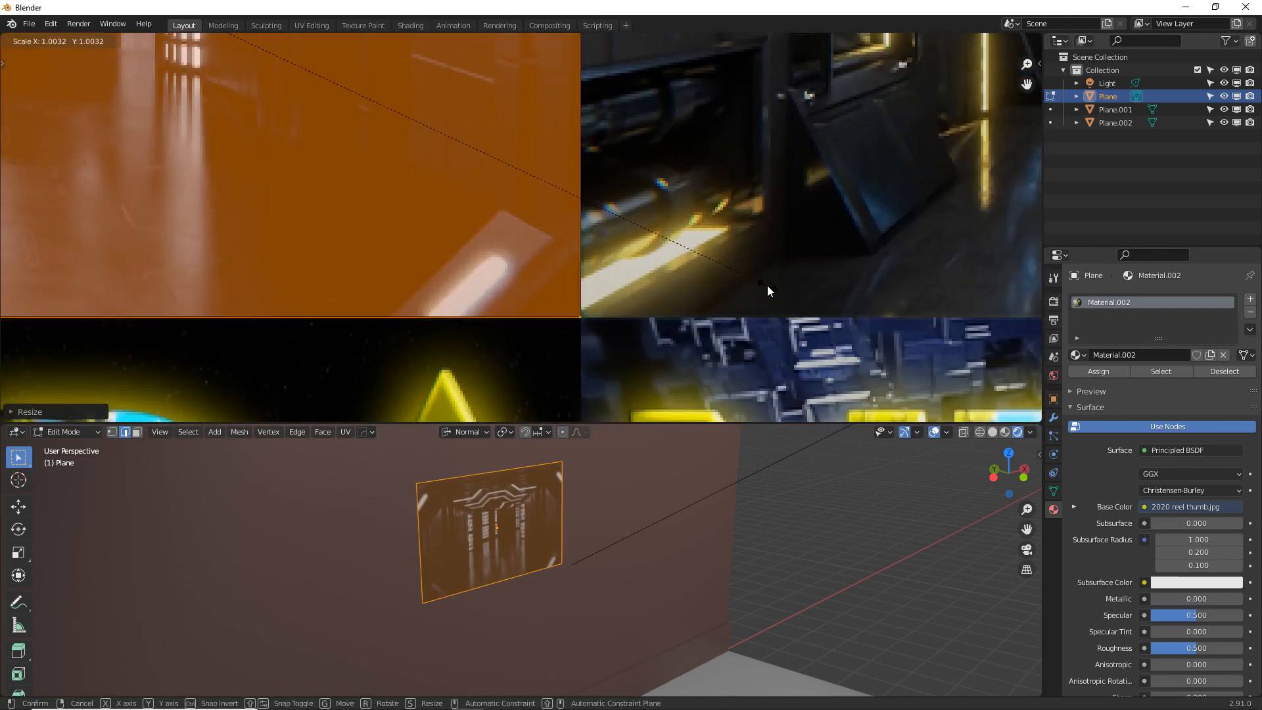
{"action": "middle_click_drag", "start_coordinate": [767, 286], "coordinate": [795, 311]}
{"action": "scroll", "coordinate": [796, 311], "scroll_direction": "down", "scroll_amount": 5}
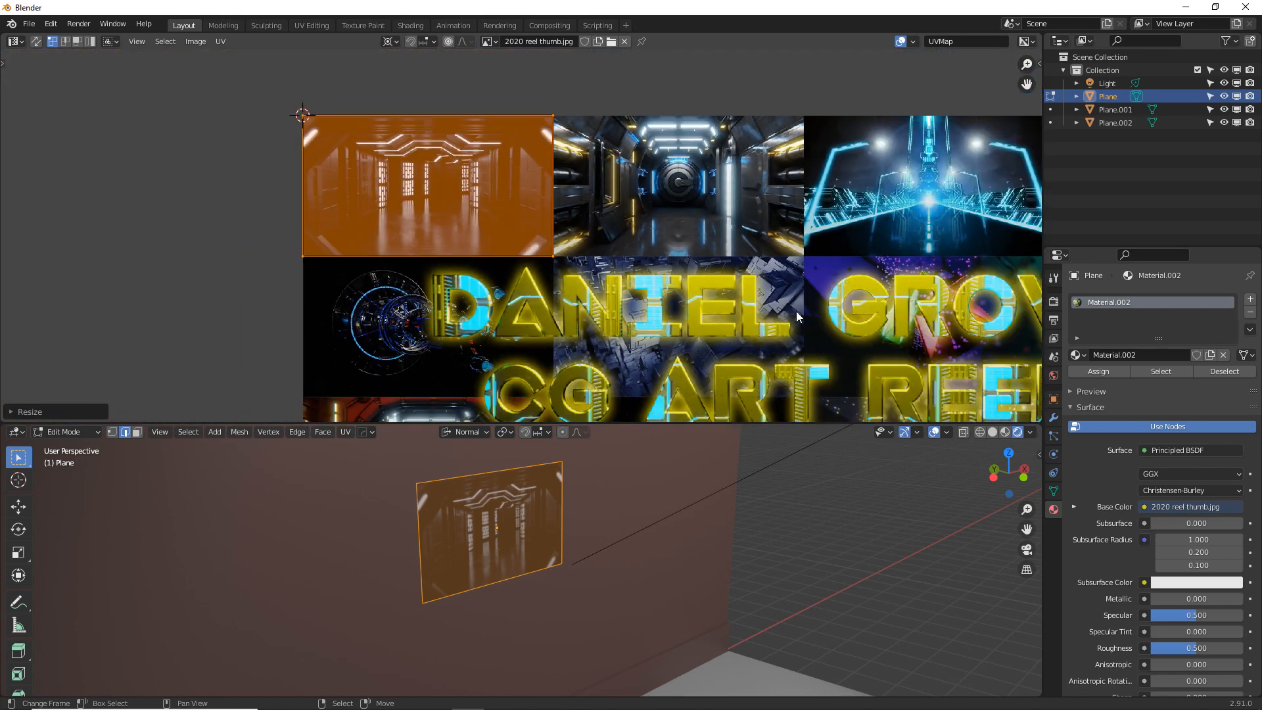
Return to Object Mode and examine the corridor tile on the wall plane from several angles beside the source image.
{"action": "key", "text": "Tab"}
{"action": "middle_click_drag", "start_coordinate": [765, 618], "coordinate": [594, 539]}
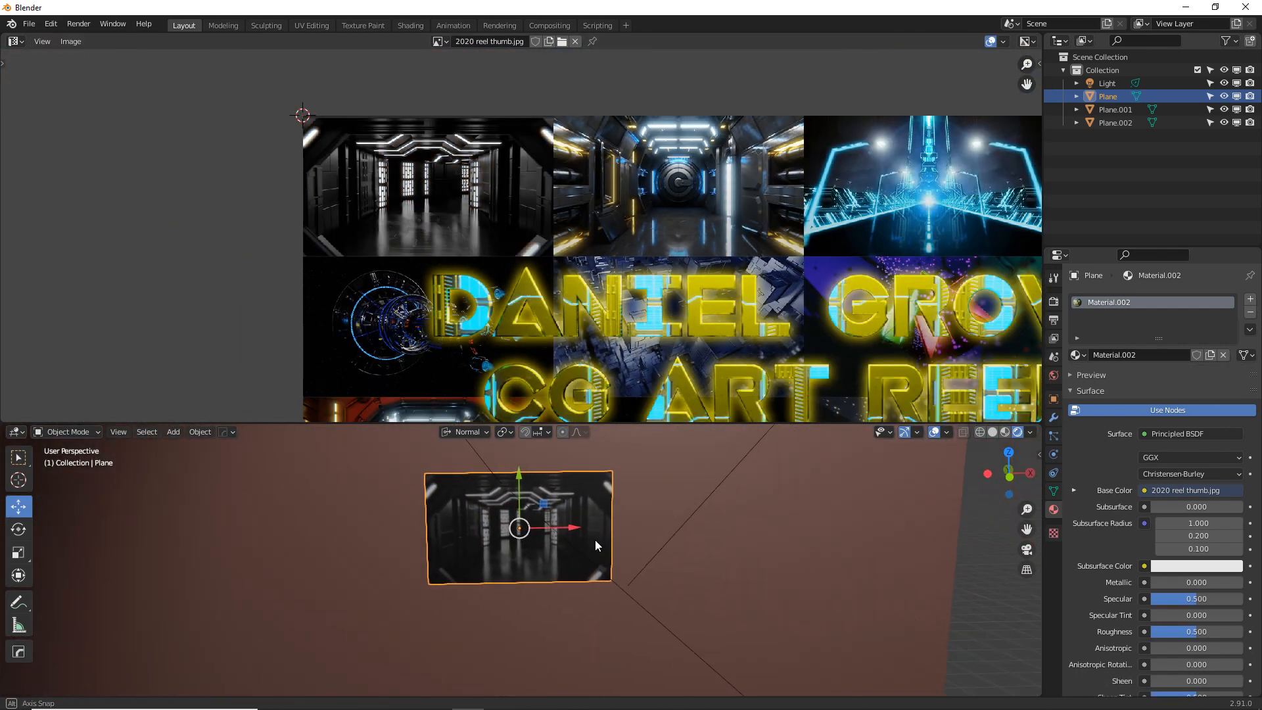
{"action": "scroll", "coordinate": [597, 538], "scroll_direction": "up", "scroll_amount": 1}
{"action": "scroll", "coordinate": [597, 538], "scroll_direction": "up", "scroll_amount": 3}
{"action": "mouse_move", "coordinate": [596, 539]}
{"action": "left_mouse_down", "text": "alt"}
{"action": "mouse_move", "coordinate": [644, 506]}
{"action": "mouse_move", "coordinate": [569, 513]}
{"action": "mouse_move", "coordinate": [544, 538]}
{"action": "mouse_move", "coordinate": [524, 530]}
{"action": "mouse_move", "coordinate": [585, 525]}
{"action": "left_mouse_up", "text": "alt"}
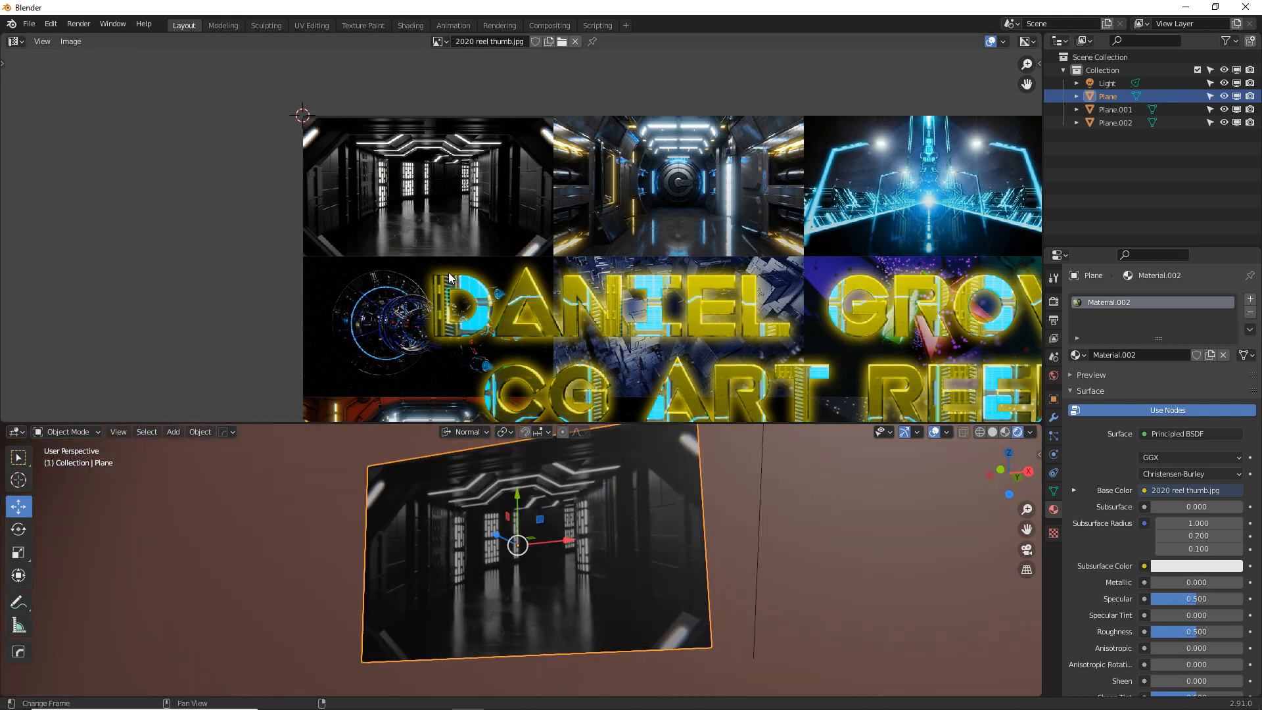
{"action": "scroll", "coordinate": [645, 507], "scroll_direction": "down", "scroll_amount": 3}
{"action": "scroll", "coordinate": [668, 290], "scroll_direction": "down", "scroll_amount": 1}
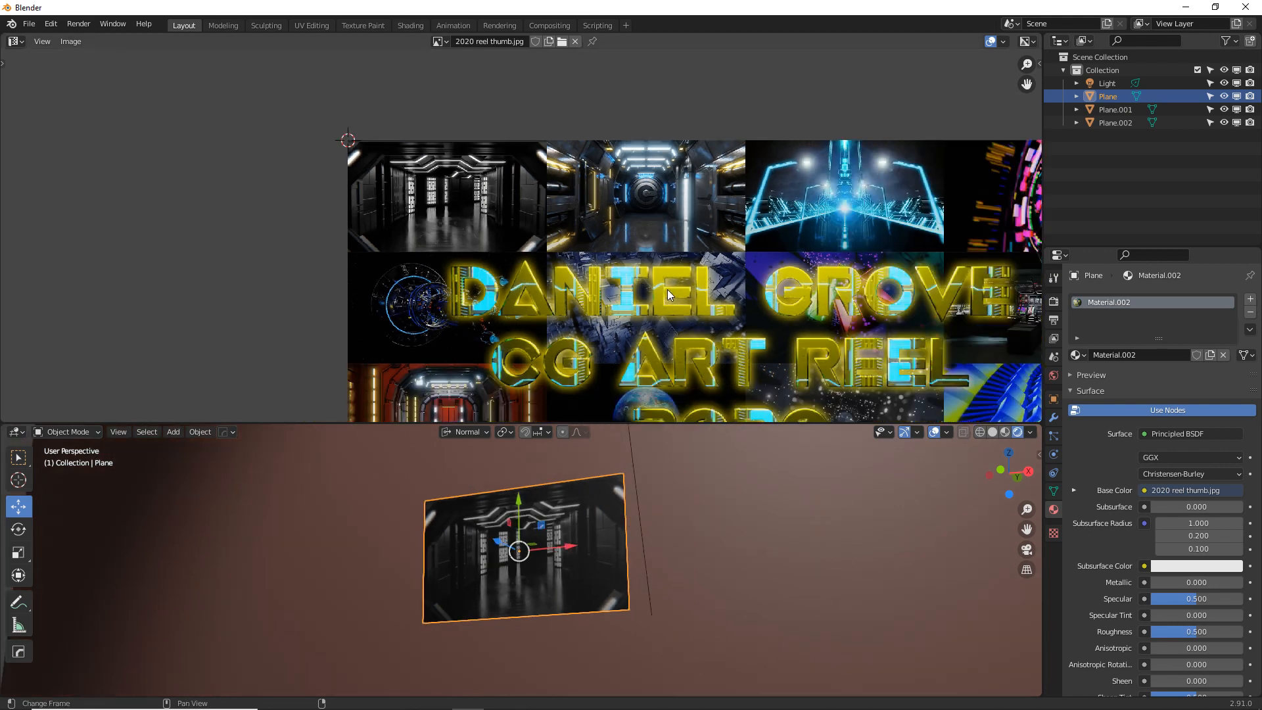
{"action": "scroll", "coordinate": [668, 290], "scroll_direction": "down", "scroll_amount": 3}
{"action": "left_click_drag", "start_coordinate": [662, 523], "coordinate": [606, 491], "text": "alt+shift"}
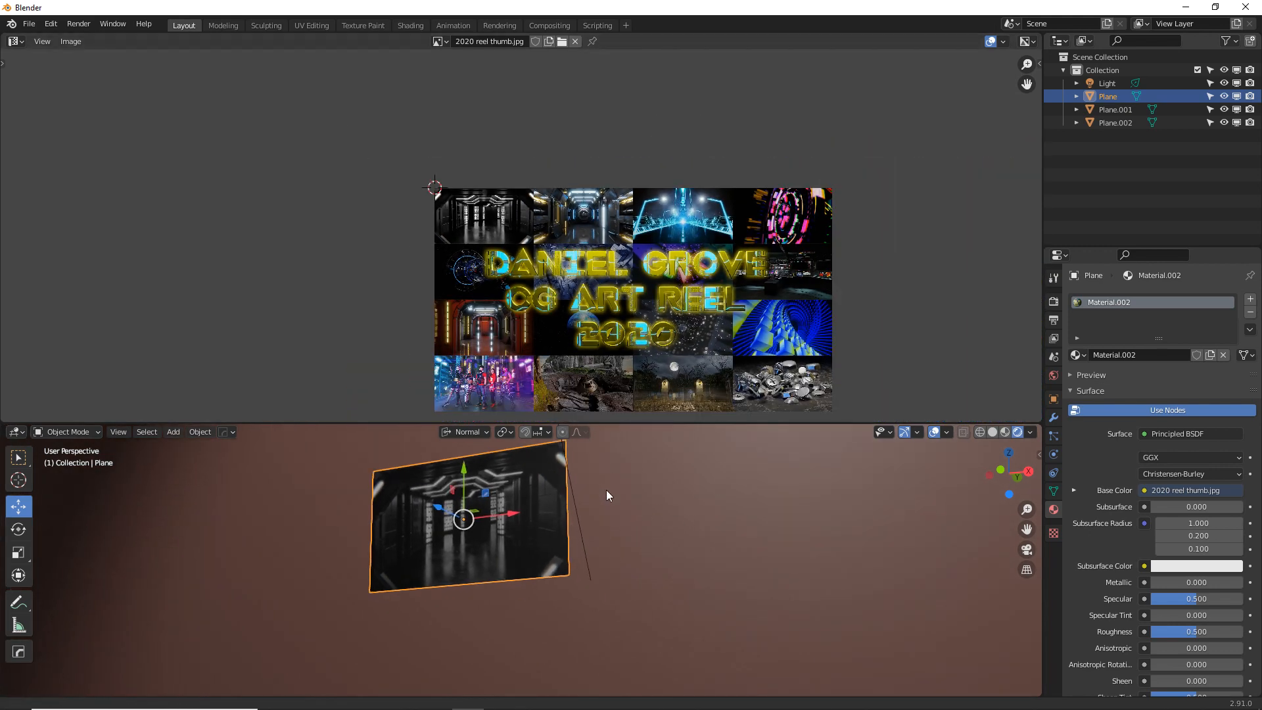
{"action": "left_click_drag", "start_coordinate": [617, 315], "coordinate": [556, 280], "text": "alt"}
{"action": "left_click_drag", "start_coordinate": [495, 528], "coordinate": [535, 555], "text": "alt"}
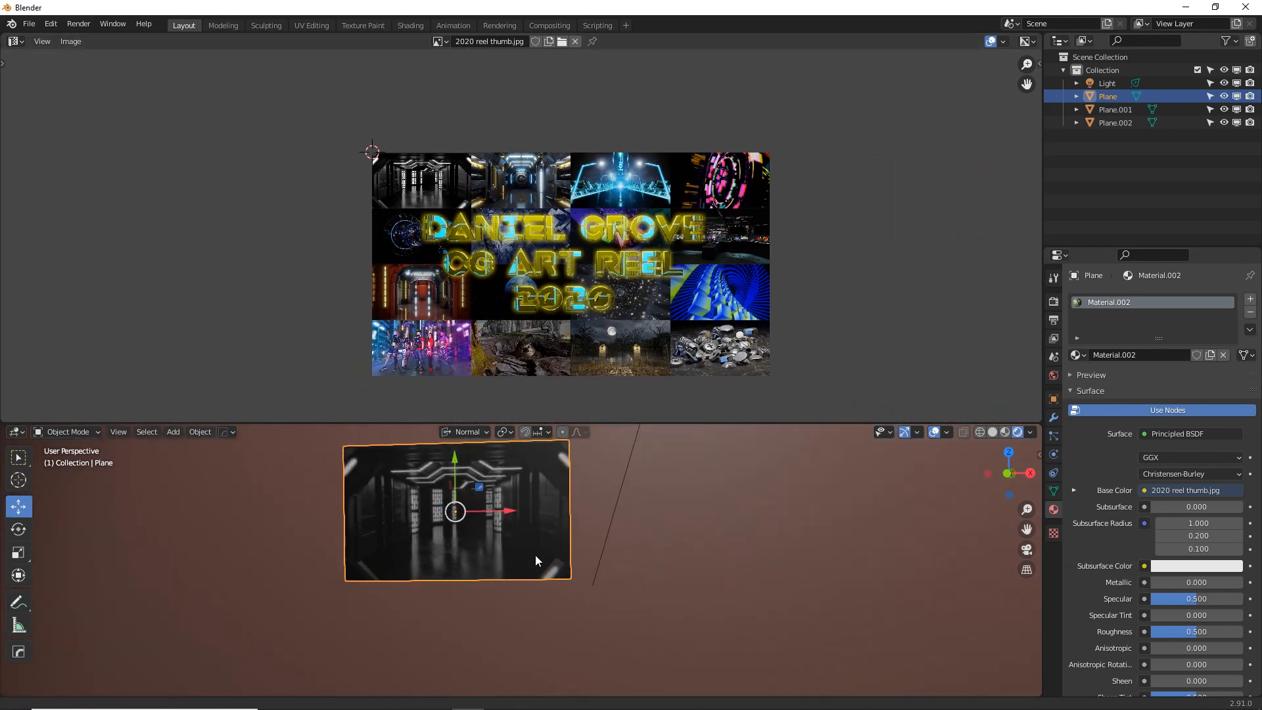
{"action": "middle_click_drag", "start_coordinate": [535, 555], "coordinate": [563, 595], "text": "shift"}
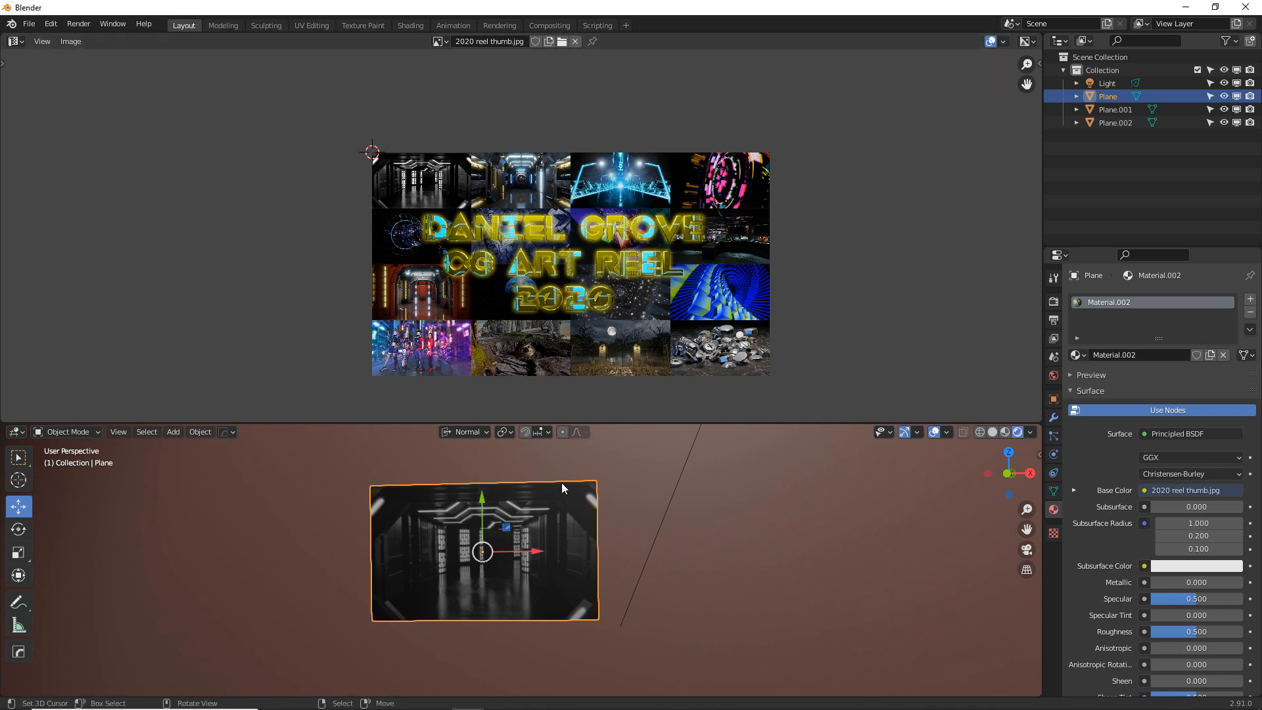
Subdivide the plane in Edit Mode with four evenly spaced vertical and four evenly spaced horizontal loop cuts.
{"action": "key", "text": "Tab"}
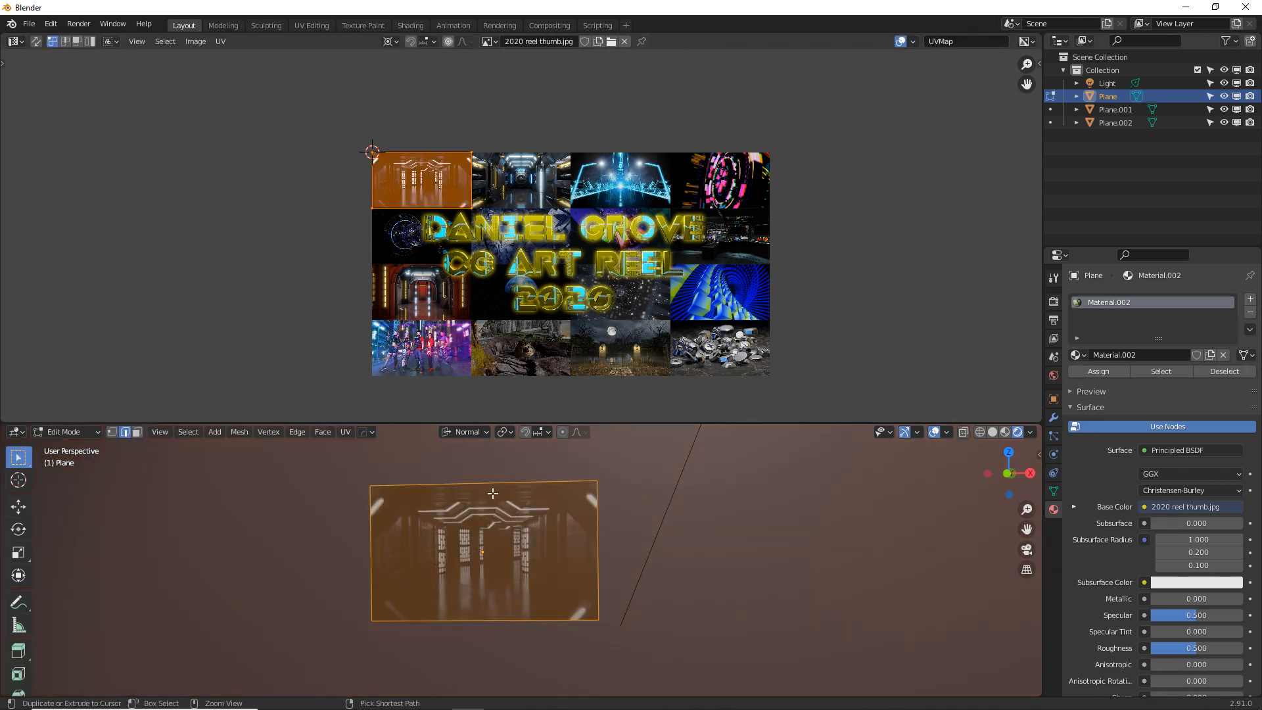
{"action": "key", "text": "ctrl+r"}
{"action": "scroll", "coordinate": [493, 493], "scroll_direction": "up", "scroll_amount": 3}
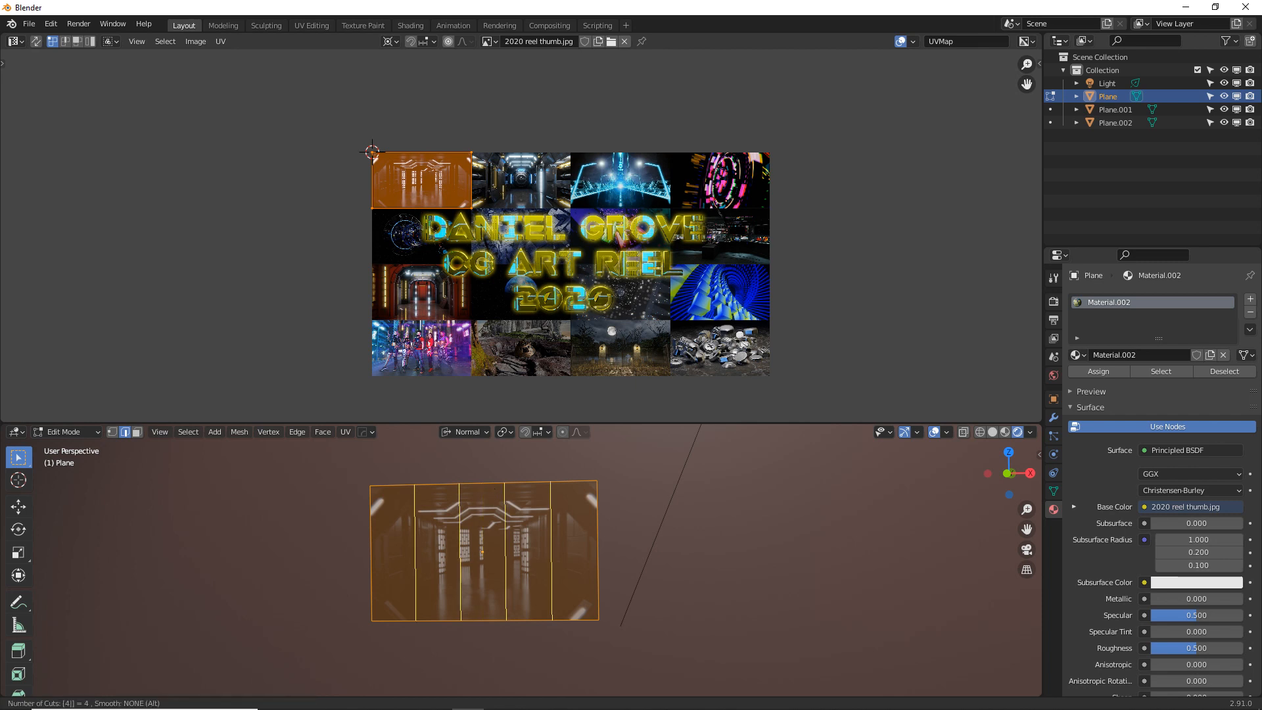
{"action": "left_click", "coordinate": [565, 507]}
{"action": "right_click", "coordinate": [565, 508]}
{"action": "key", "text": "ctrl+r"}
{"action": "scroll", "coordinate": [390, 545], "scroll_direction": "up", "scroll_amount": 3}
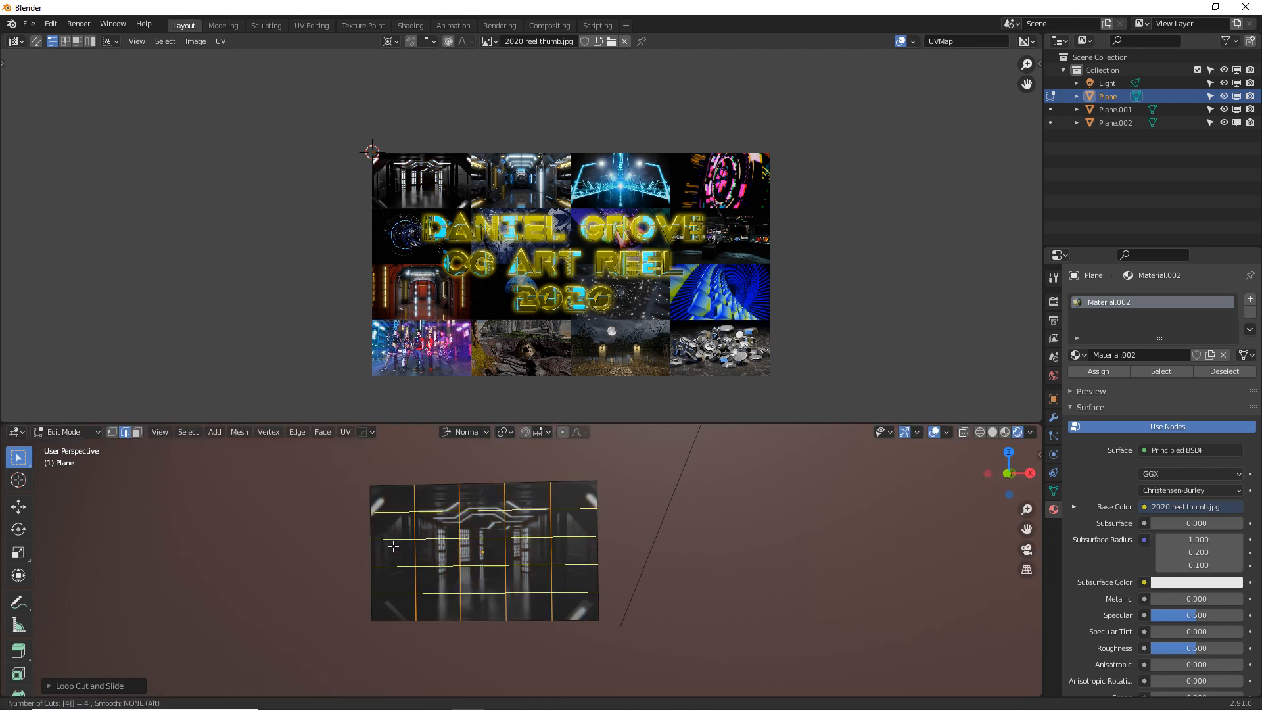
{"action": "left_click", "coordinate": [393, 546]}
{"action": "right_click", "coordinate": [392, 546]}
Switch to face selection and select individual faces of the plane to compare them with their areas on the image.
{"action": "key", "text": "alt+a"}
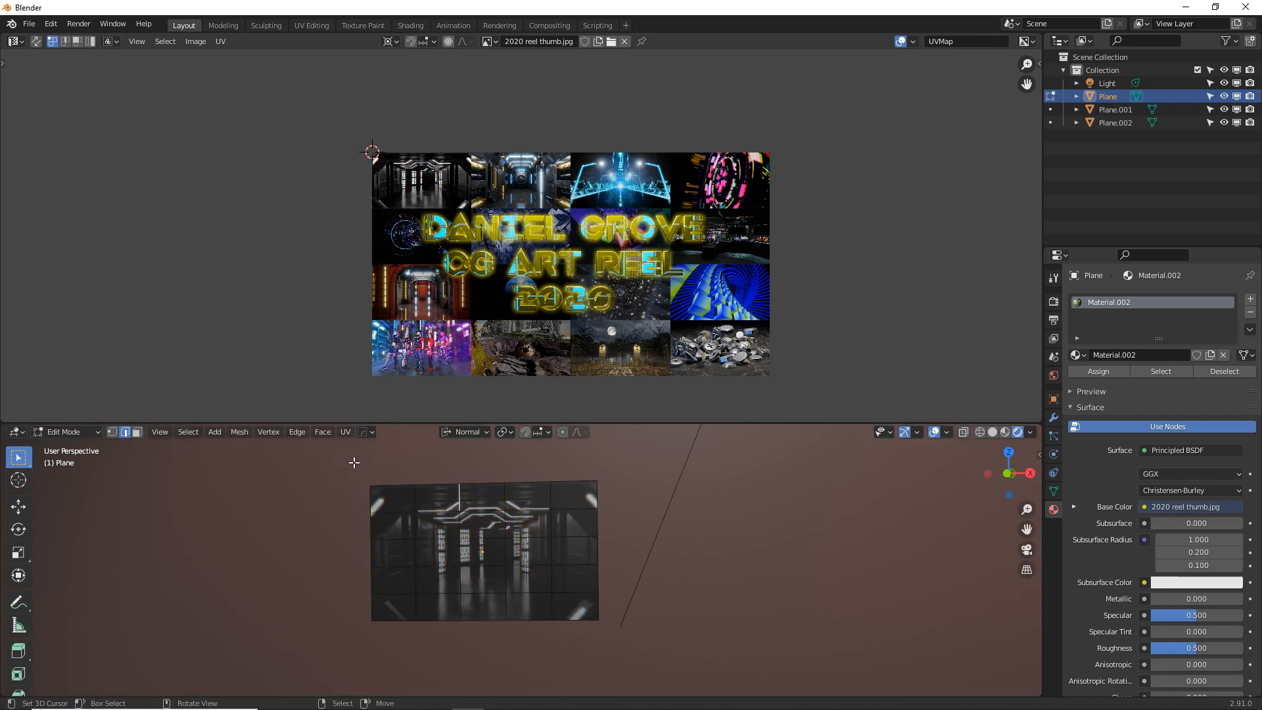
{"action": "left_click", "coordinate": [137, 433]}
{"action": "right_click", "coordinate": [448, 531]}
{"action": "right_click", "coordinate": [527, 498]}
{"action": "right_click", "coordinate": [537, 554]}
{"action": "right_click", "coordinate": [572, 604]}
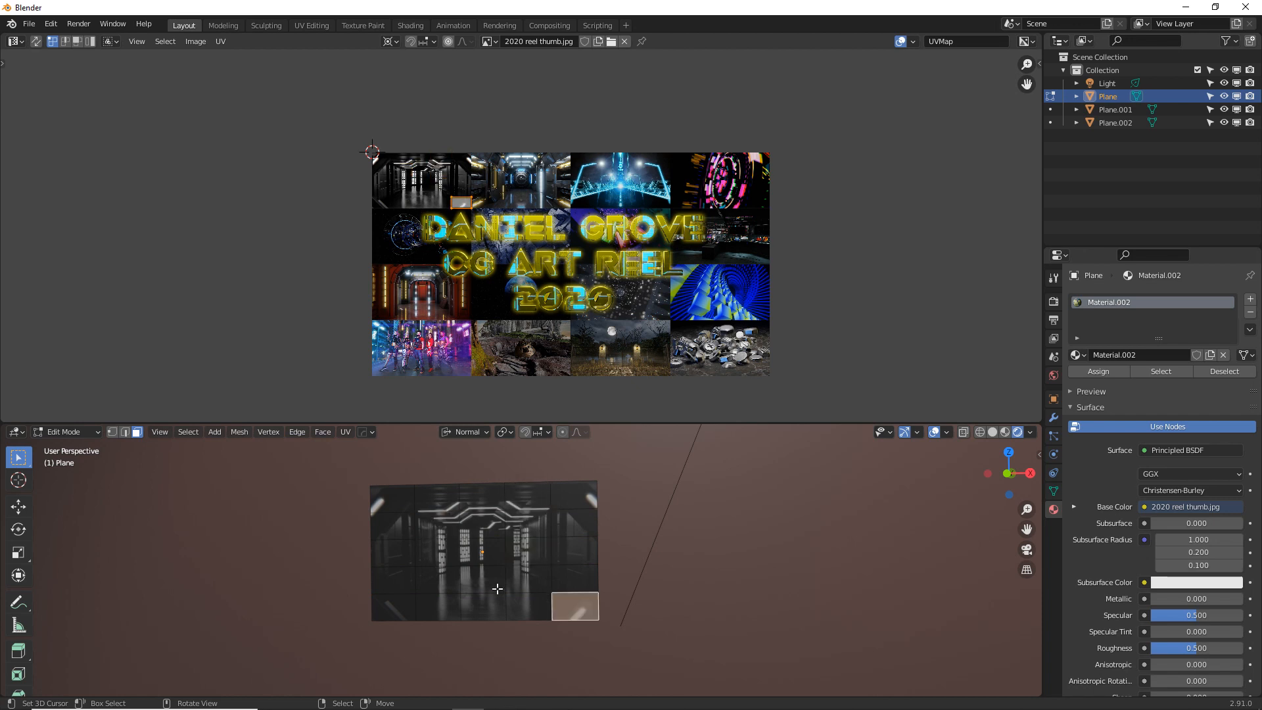
{"action": "right_click", "coordinate": [483, 580]}
{"action": "middle_click_drag", "start_coordinate": [499, 566], "coordinate": [534, 545]}
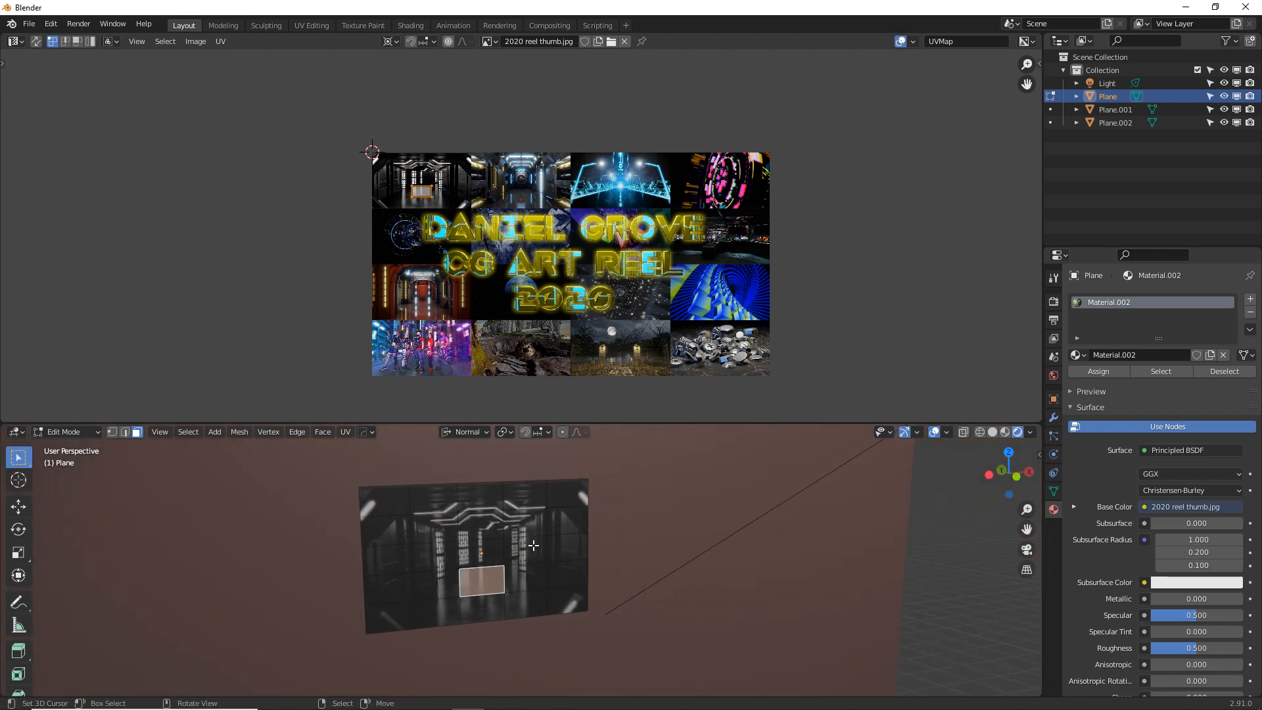
Select all UVs and enlarge the gridded map around the 2D cursor to cover most of the image.
{"action": "key", "text": "a"}
{"action": "key", "text": "s"}
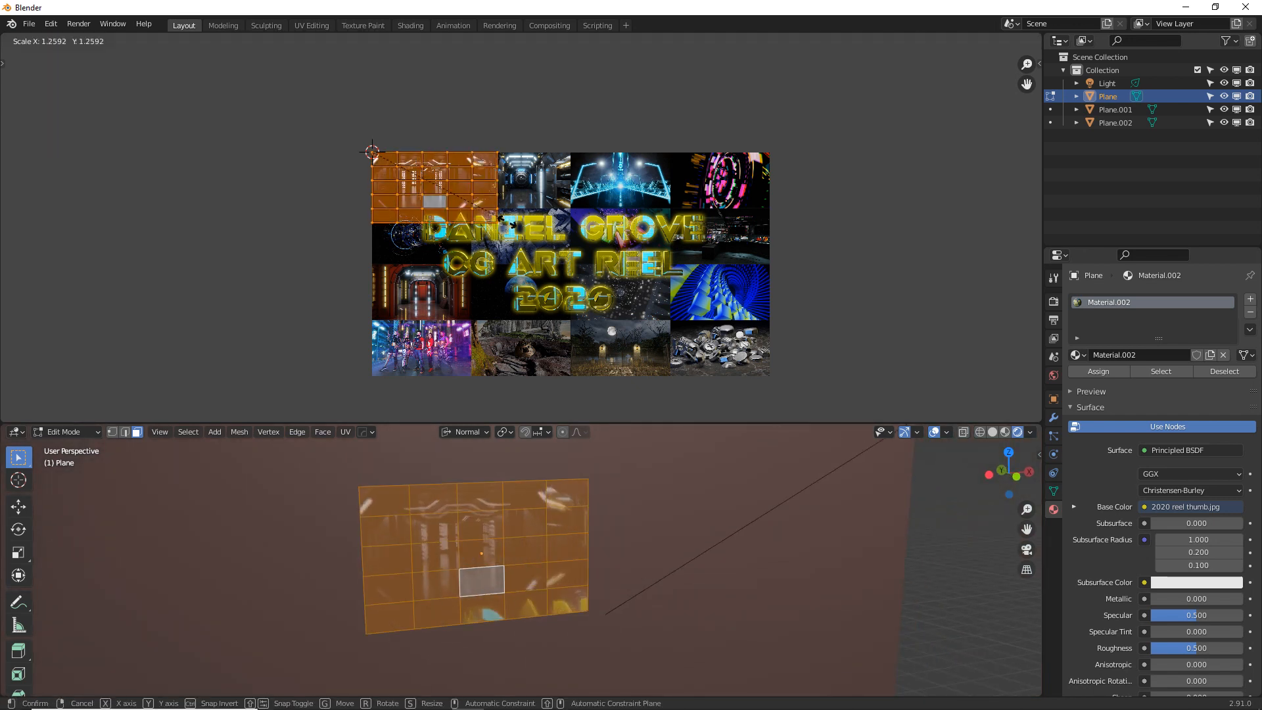
{"action": "left_click", "coordinate": [736, 288]}
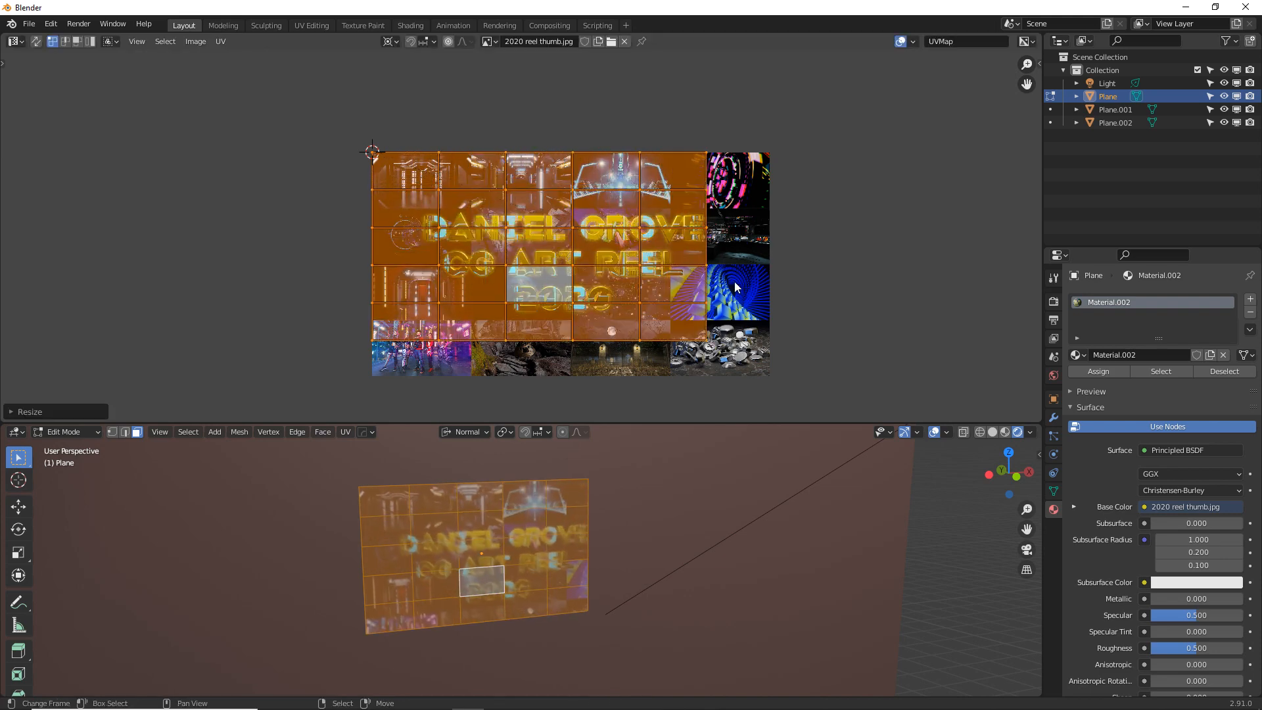
Set the UV pivot point to Median Point and move the UV map inward from the image's top-left corner.
{"action": "left_click", "coordinate": [393, 42]}
{"action": "left_click", "coordinate": [420, 72]}
{"action": "key", "text": "s"}
{"action": "right_click", "coordinate": [620, 267]}
{"action": "key", "text": "g"}
{"action": "left_click", "coordinate": [624, 294]}
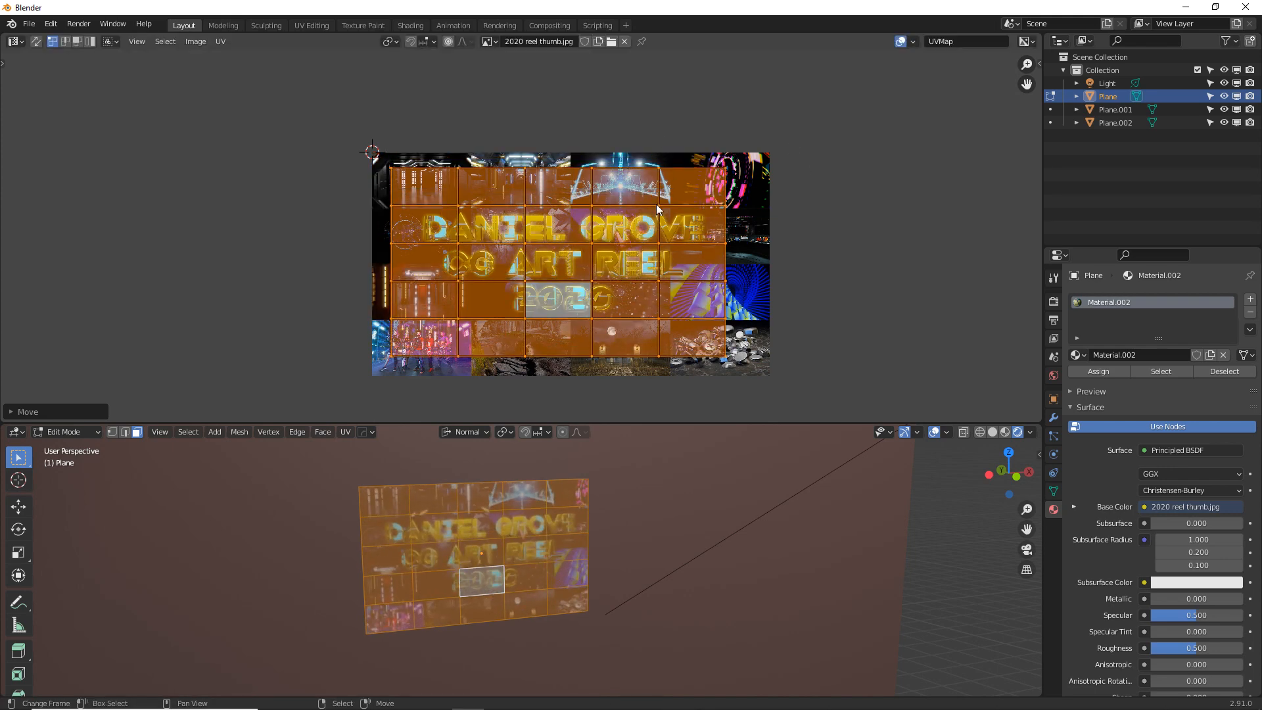
Scale and move the UV map around its own centre until it covers almost the entire image.
{"action": "key", "text": "s"}
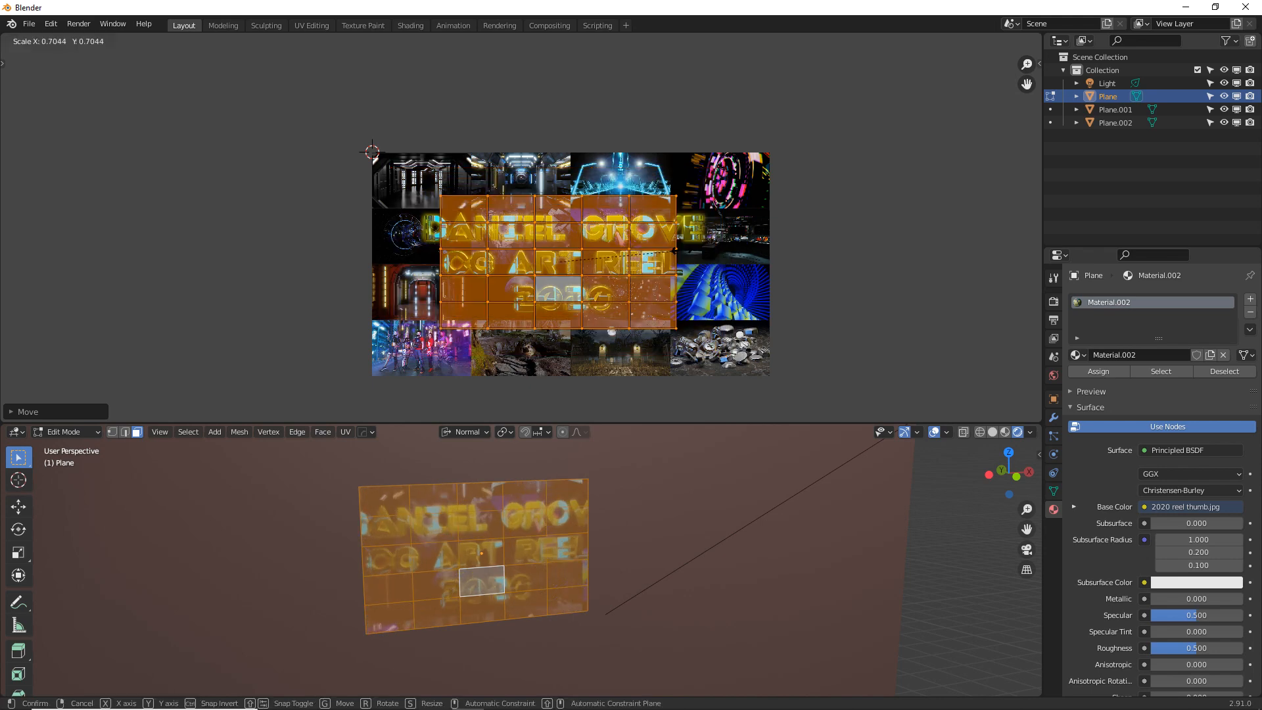
{"action": "left_click", "coordinate": [658, 255]}
{"action": "key", "text": "g"}
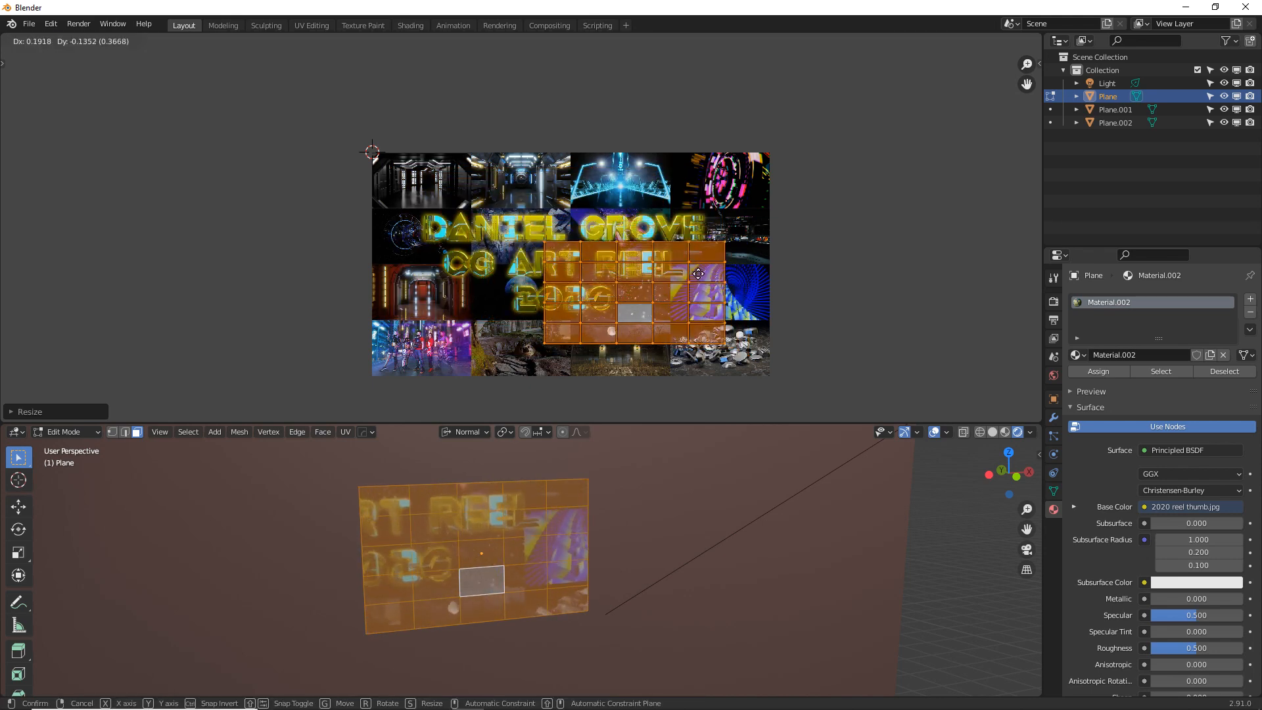
{"action": "key", "text": "s"}
{"action": "left_click", "coordinate": [769, 294]}
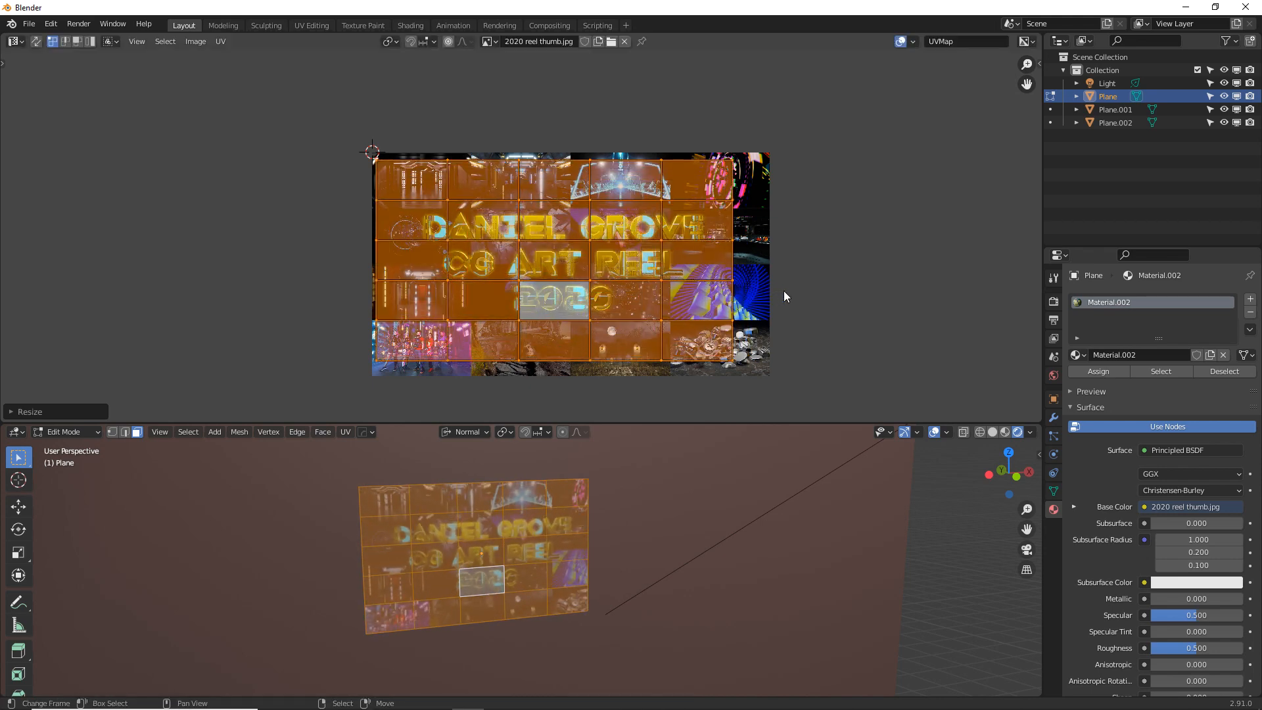
{"action": "key", "text": "s"}
{"action": "key", "text": "g"}
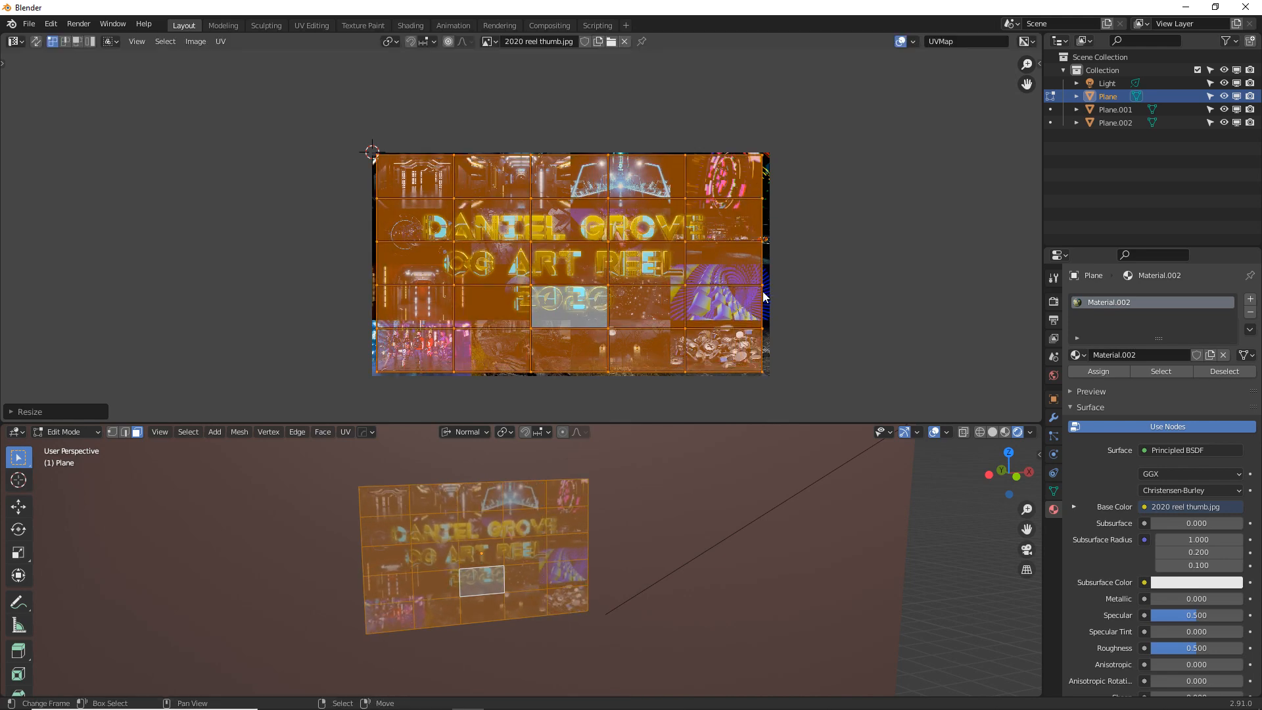
{"action": "left_click", "coordinate": [765, 293]}
{"action": "scroll", "coordinate": [707, 283], "scroll_direction": "up", "scroll_amount": 2}
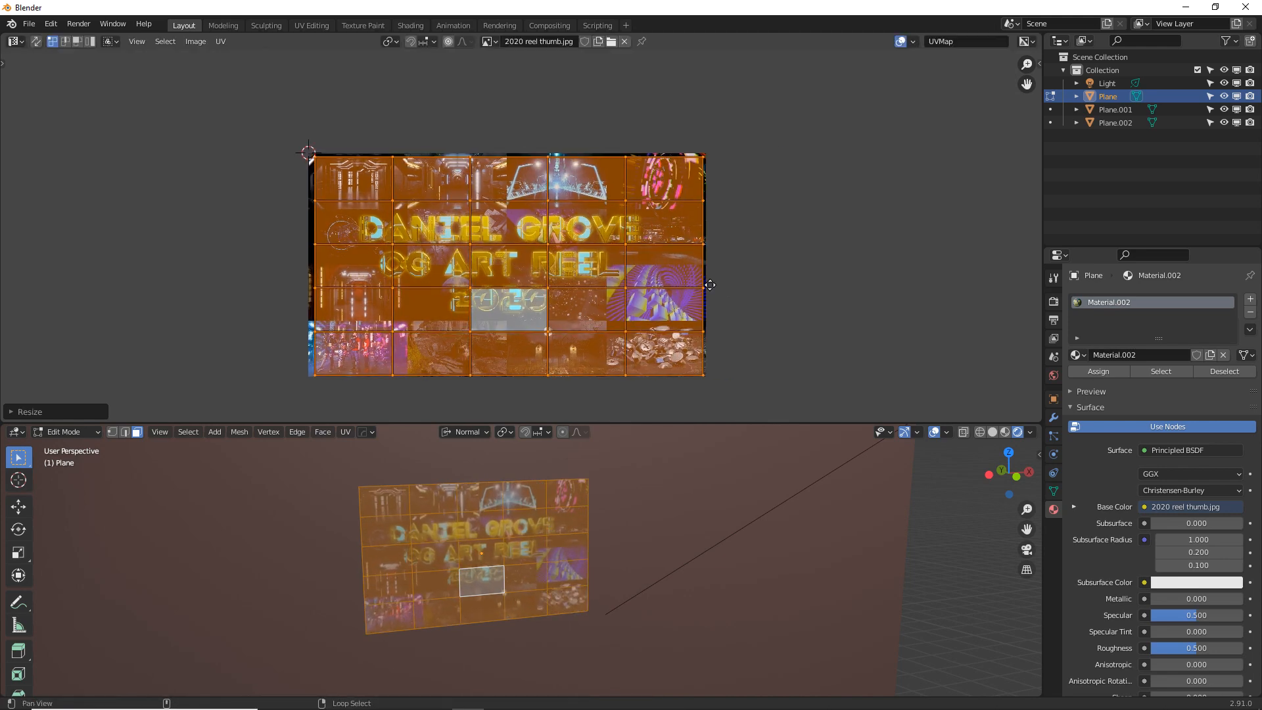
Turn on Constrain to Image Bounds for the UV map of the wall-mounted plane.
{"action": "scroll", "coordinate": [708, 278], "scroll_direction": "up", "scroll_amount": 4}
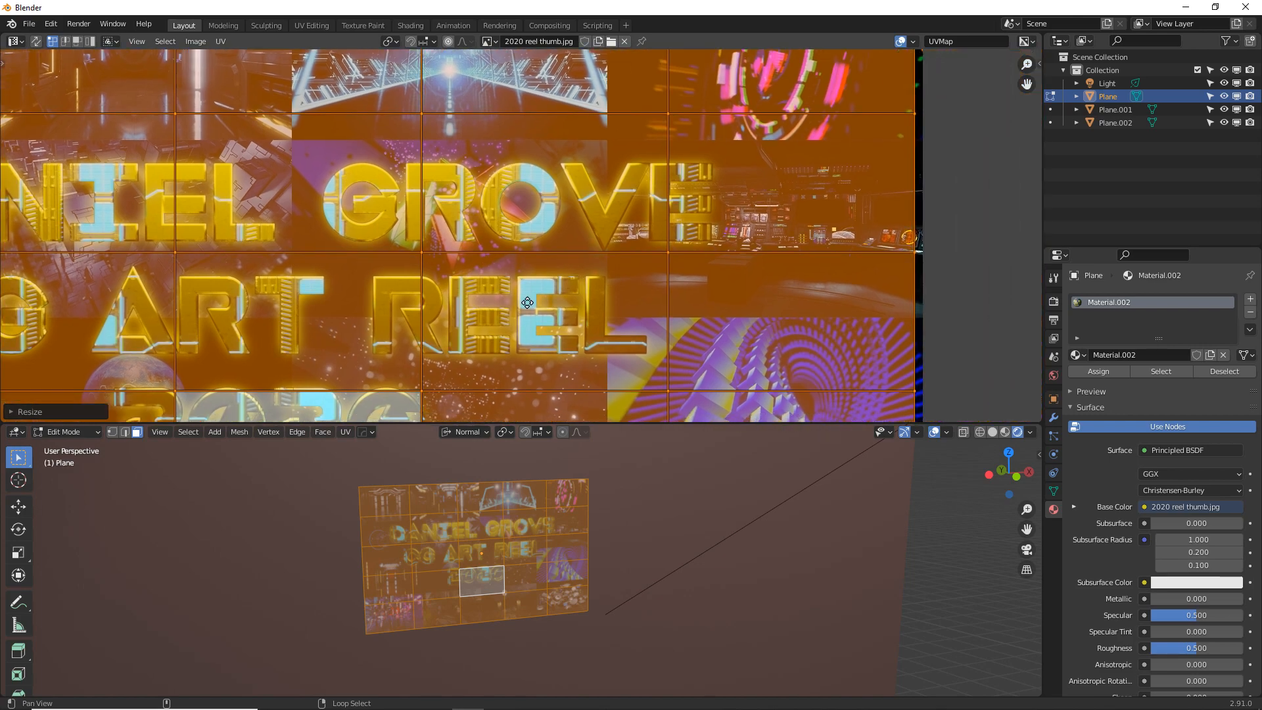
{"action": "middle_click_drag", "start_coordinate": [707, 279], "coordinate": [739, 190]}
{"action": "scroll", "coordinate": [739, 191], "scroll_direction": "down", "scroll_amount": 5}
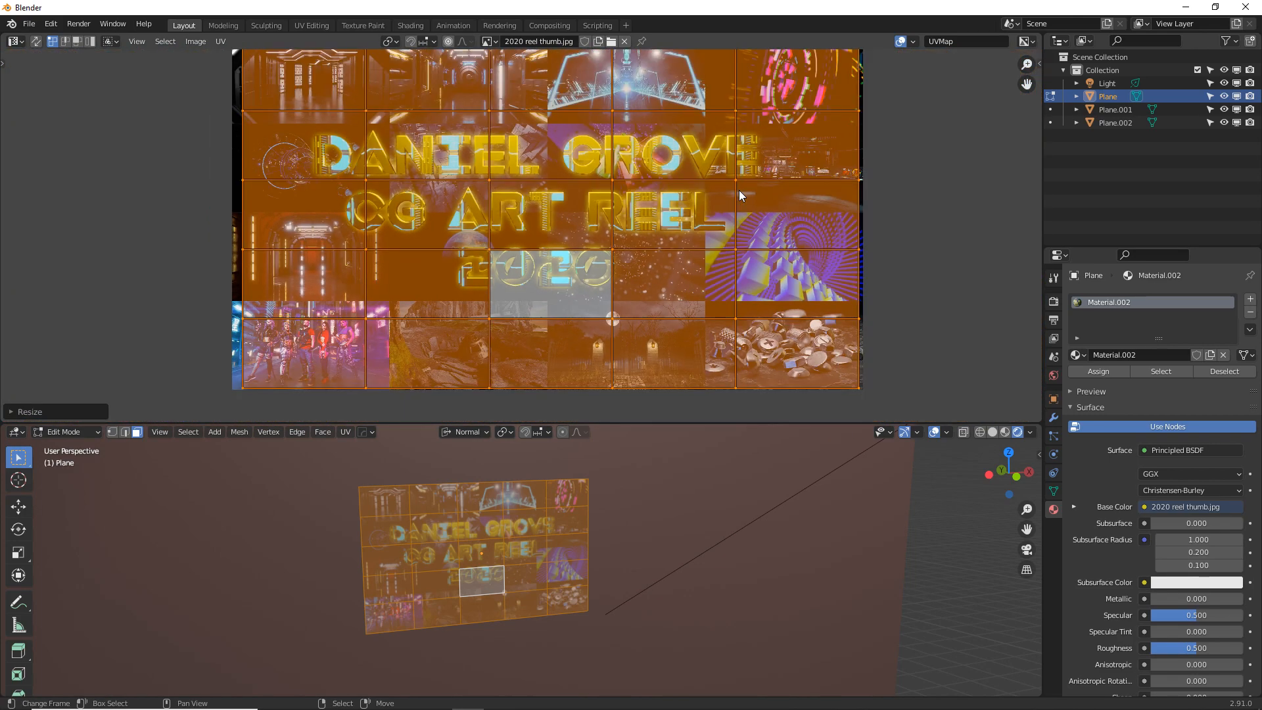
{"action": "left_click", "coordinate": [221, 41]}
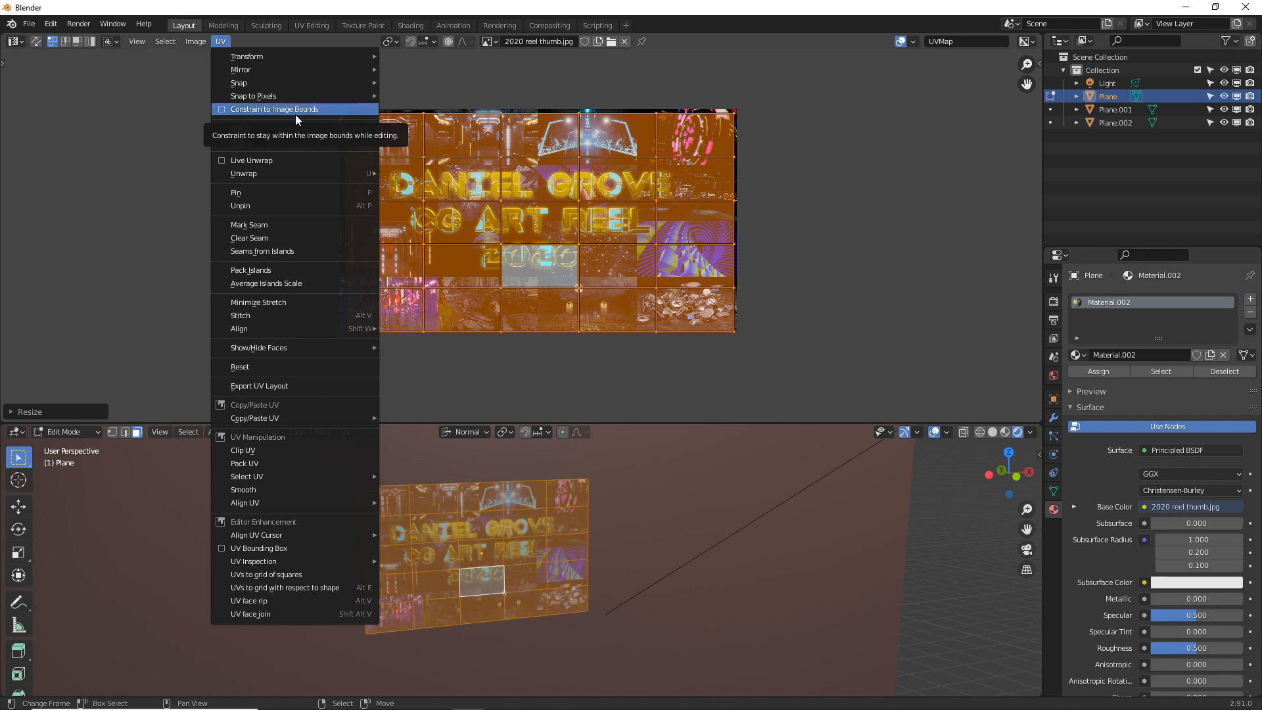
{"action": "left_click", "coordinate": [271, 109]}
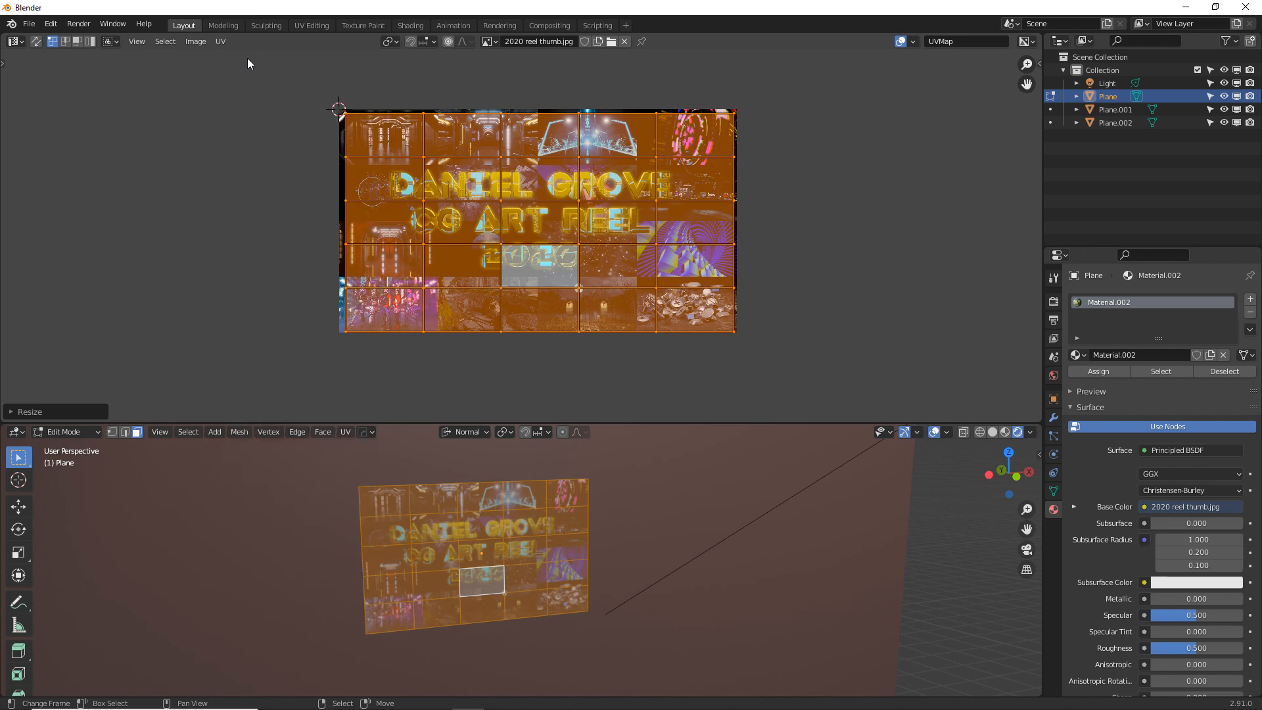
{"action": "left_click", "coordinate": [220, 42]}
{"action": "scroll", "coordinate": [747, 245], "scroll_direction": "up", "scroll_amount": 1}
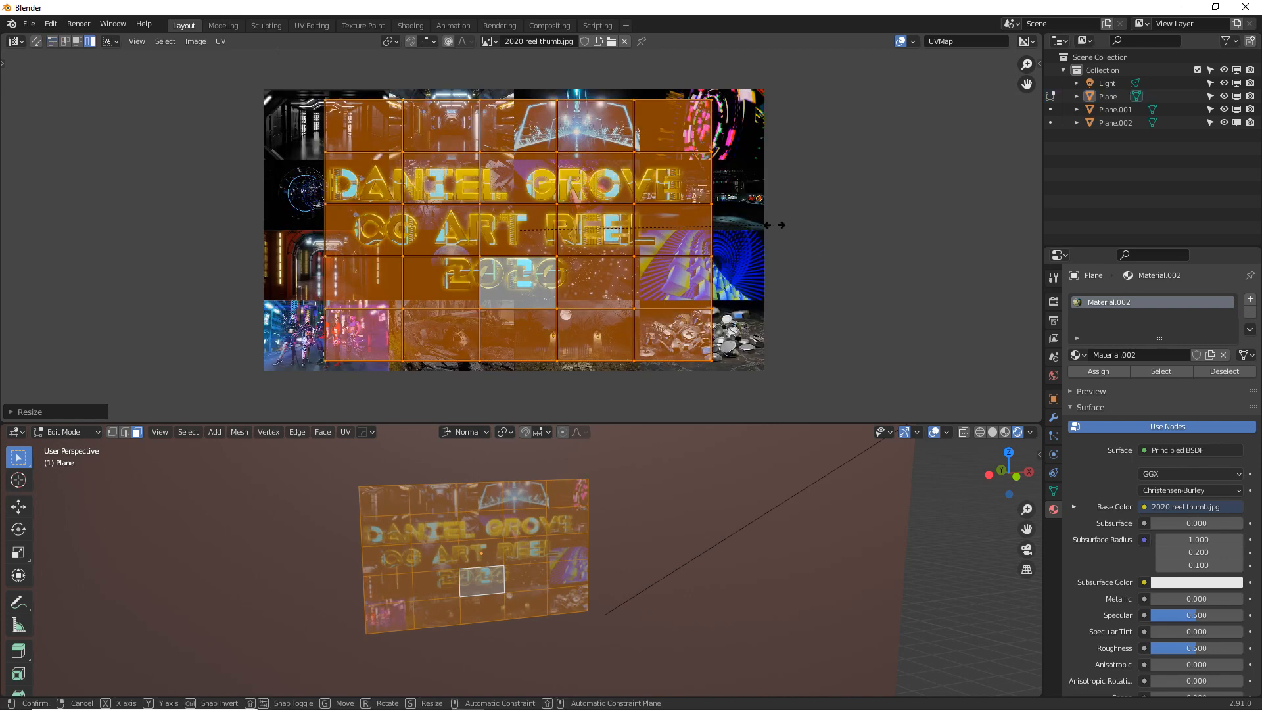
Shrink the UV map and scale it back up against the image bounds until it covers nearly the entire image.
{"action": "key", "text": "s"}
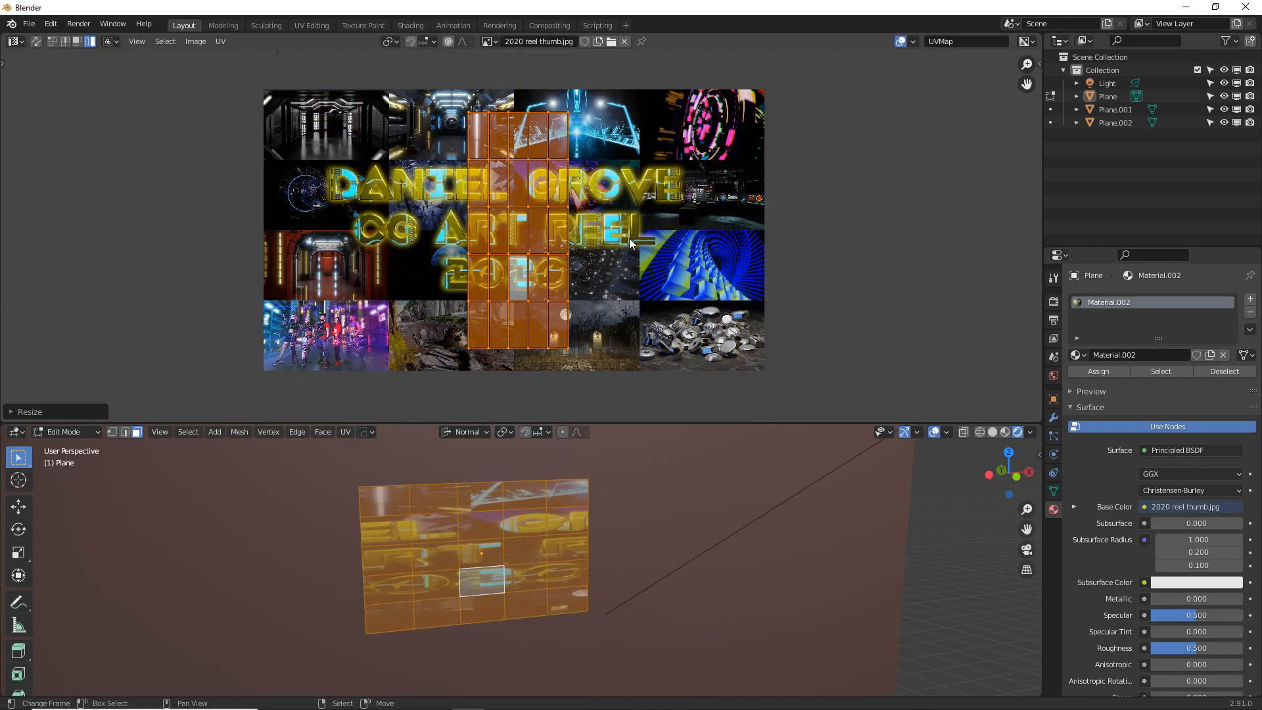
{"action": "key", "text": "s"}
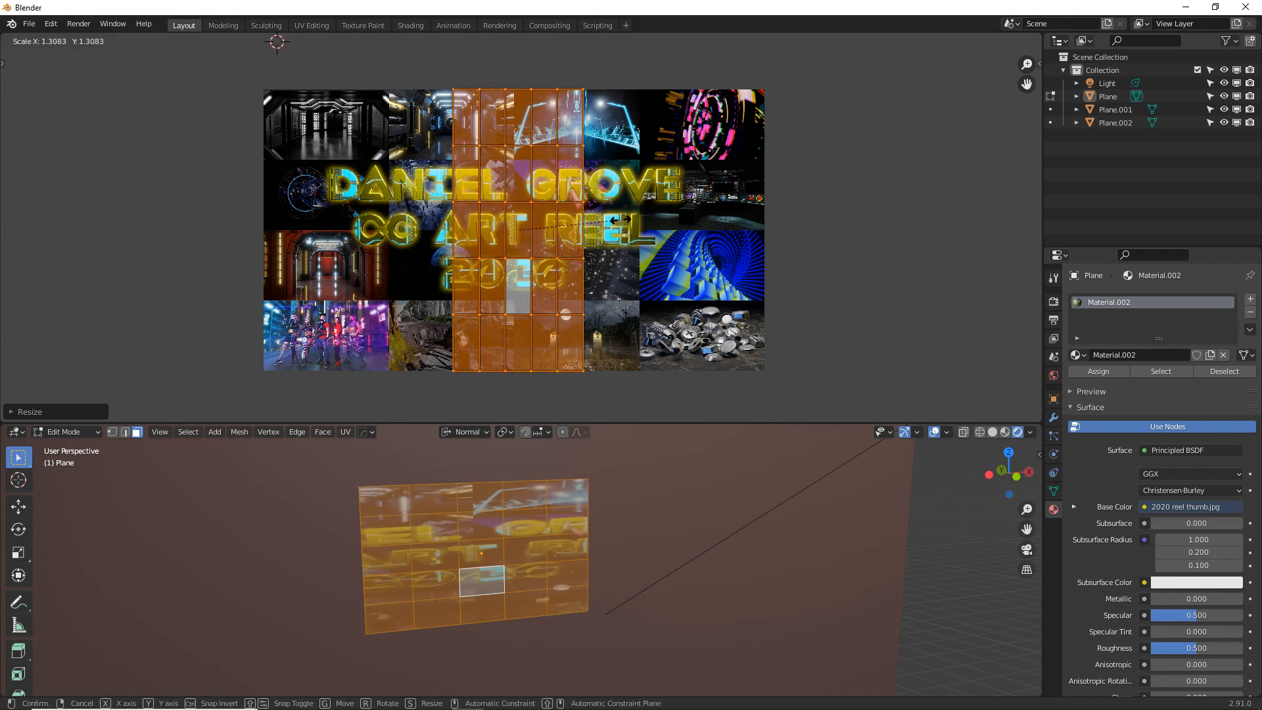
{"action": "left_click", "coordinate": [917, 201]}
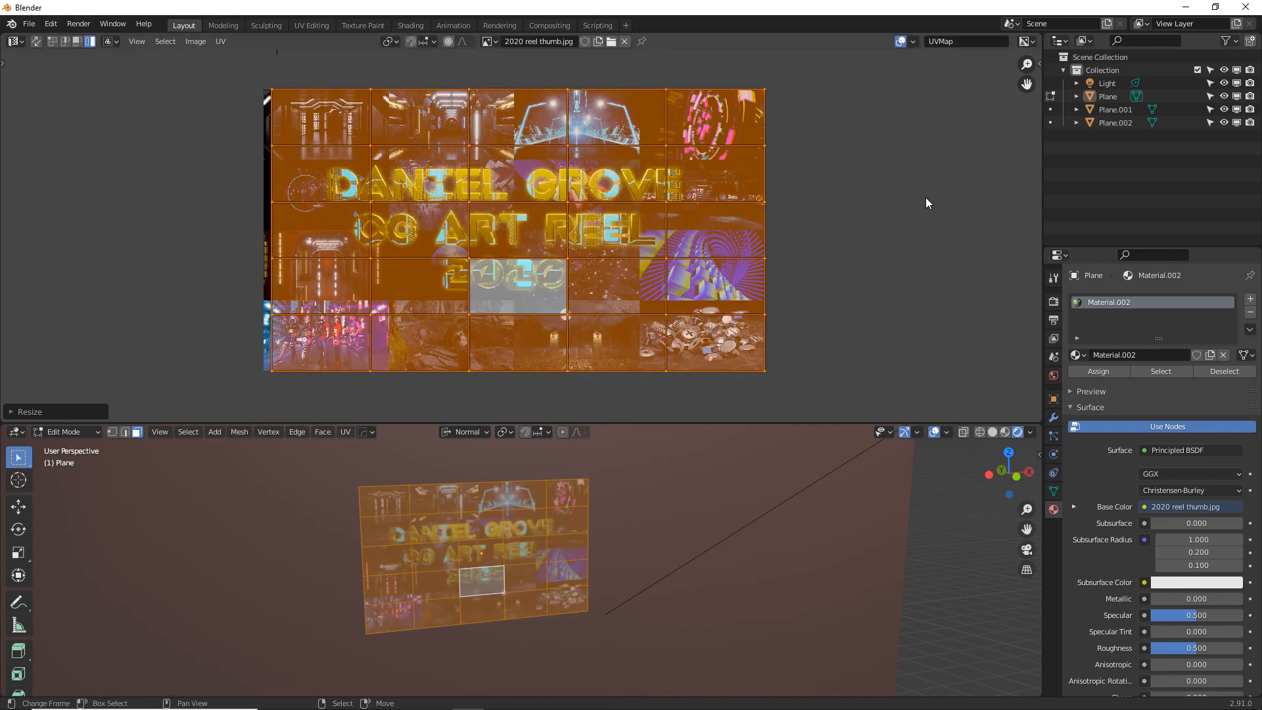
Move the UV map slightly along the X axis toward the image's left edge to centre it horizontally.
{"action": "middle_click_drag", "start_coordinate": [337, 234], "coordinate": [349, 235]}
{"action": "scroll", "coordinate": [324, 230], "scroll_direction": "up", "scroll_amount": 2}
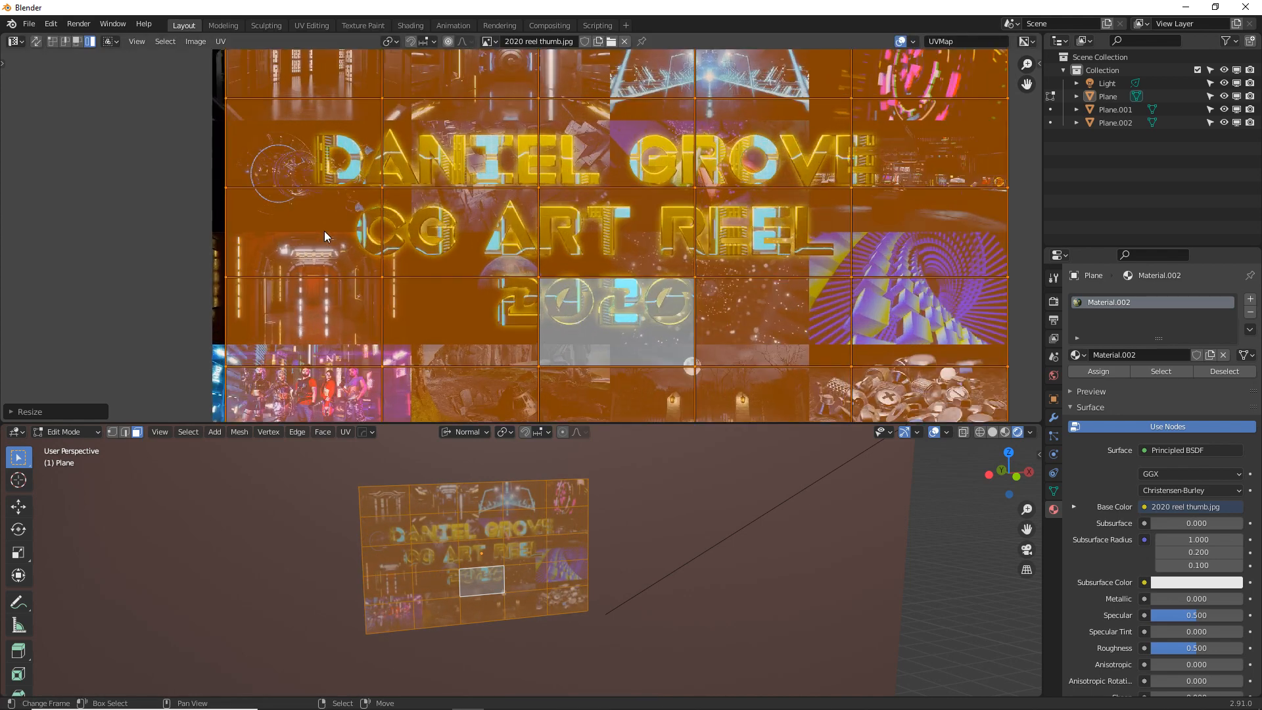
{"action": "middle_click_drag", "start_coordinate": [639, 255], "coordinate": [523, 281]}
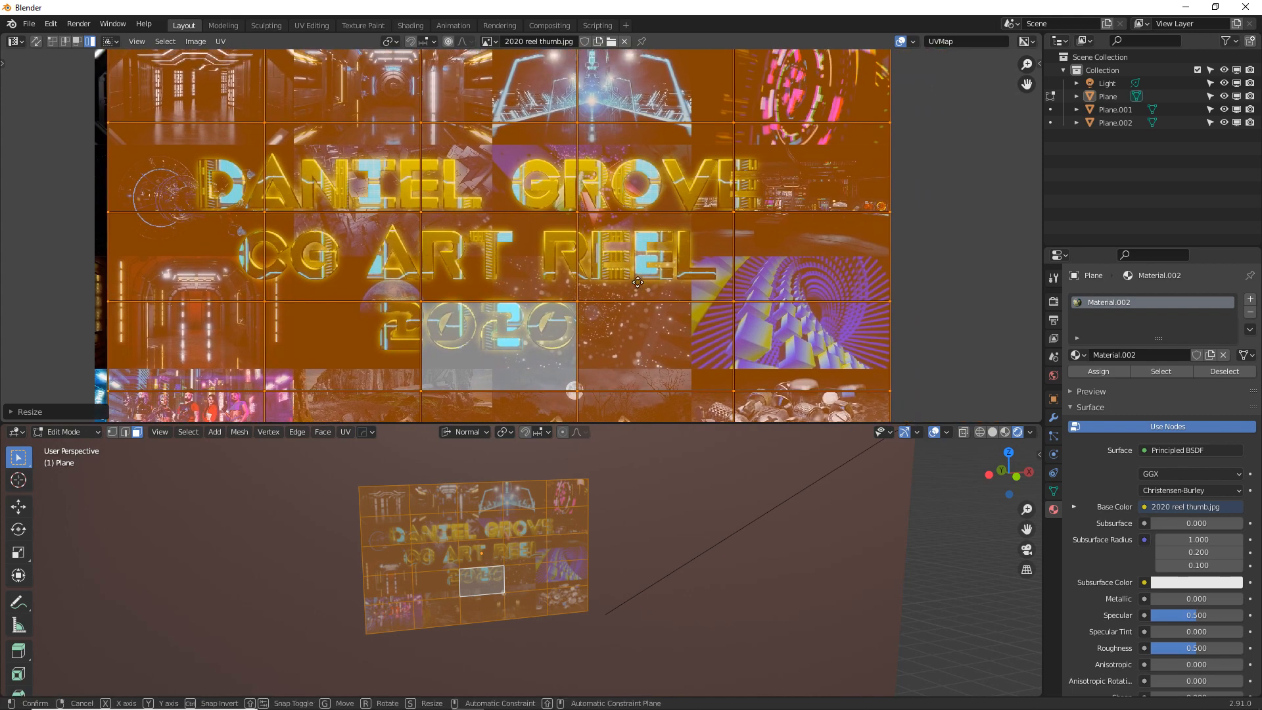
{"action": "key", "text": "g"}
{"action": "key", "text": "x"}
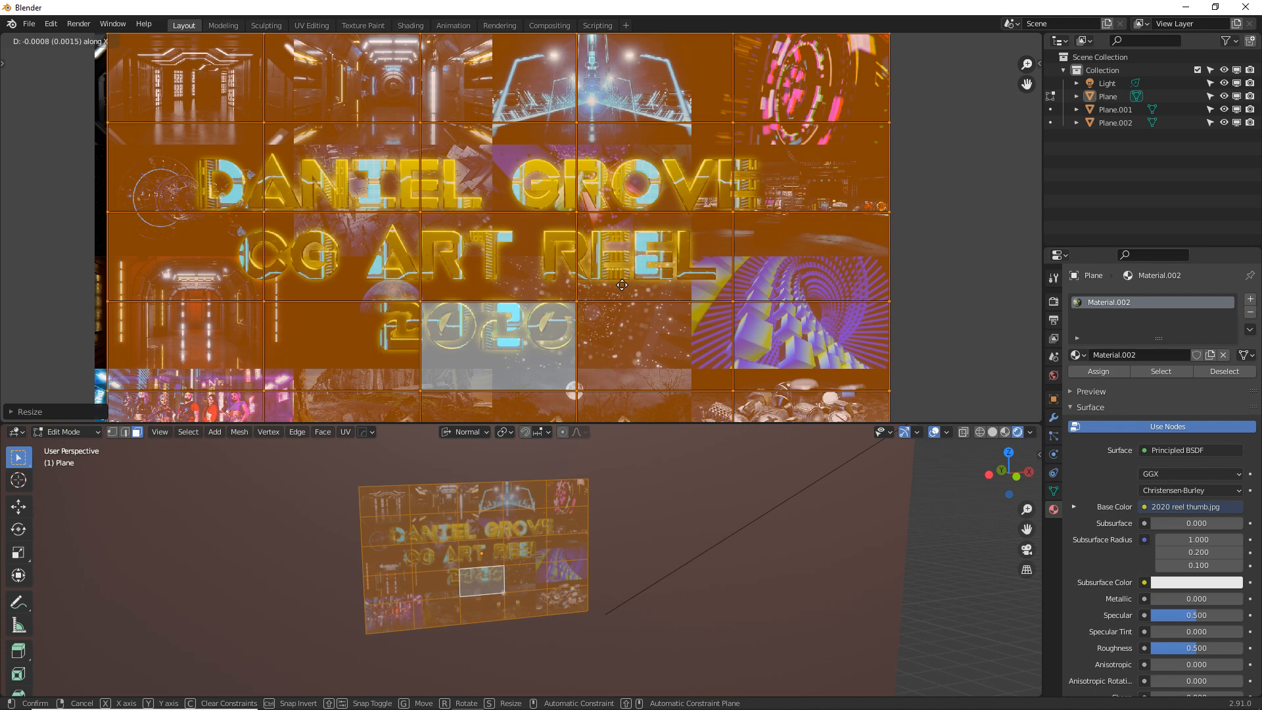
{"action": "left_click", "coordinate": [573, 283]}
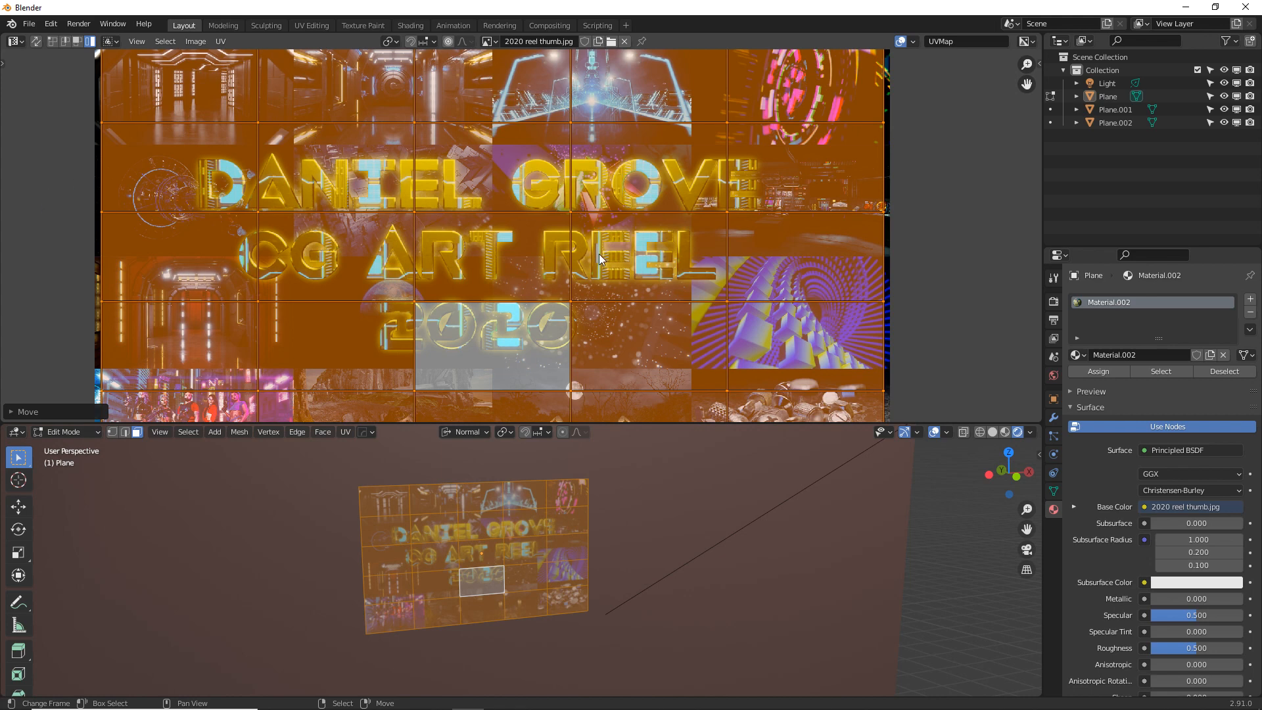
Scale the UV map along the X axis until it spans the full width of the image.
{"action": "key", "text": "s"}
{"action": "key", "text": "x"}
{"action": "left_click", "coordinate": [696, 241]}
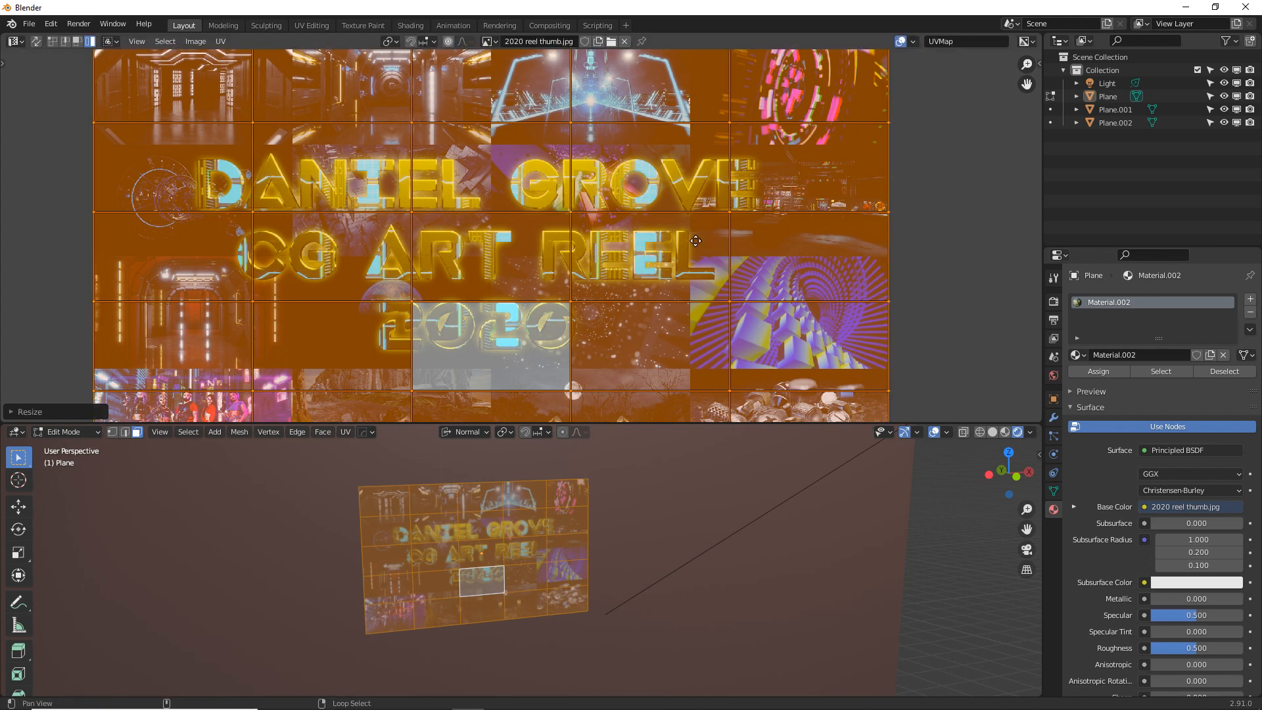
Check the UV map against the image's upper edges and turn Constrain to Image Bounds off again.
{"action": "middle_click_drag", "start_coordinate": [695, 241], "coordinate": [620, 317]}
{"action": "middle_click_drag", "start_coordinate": [720, 215], "coordinate": [658, 277]}
{"action": "middle_click_drag", "start_coordinate": [476, 287], "coordinate": [800, 248]}
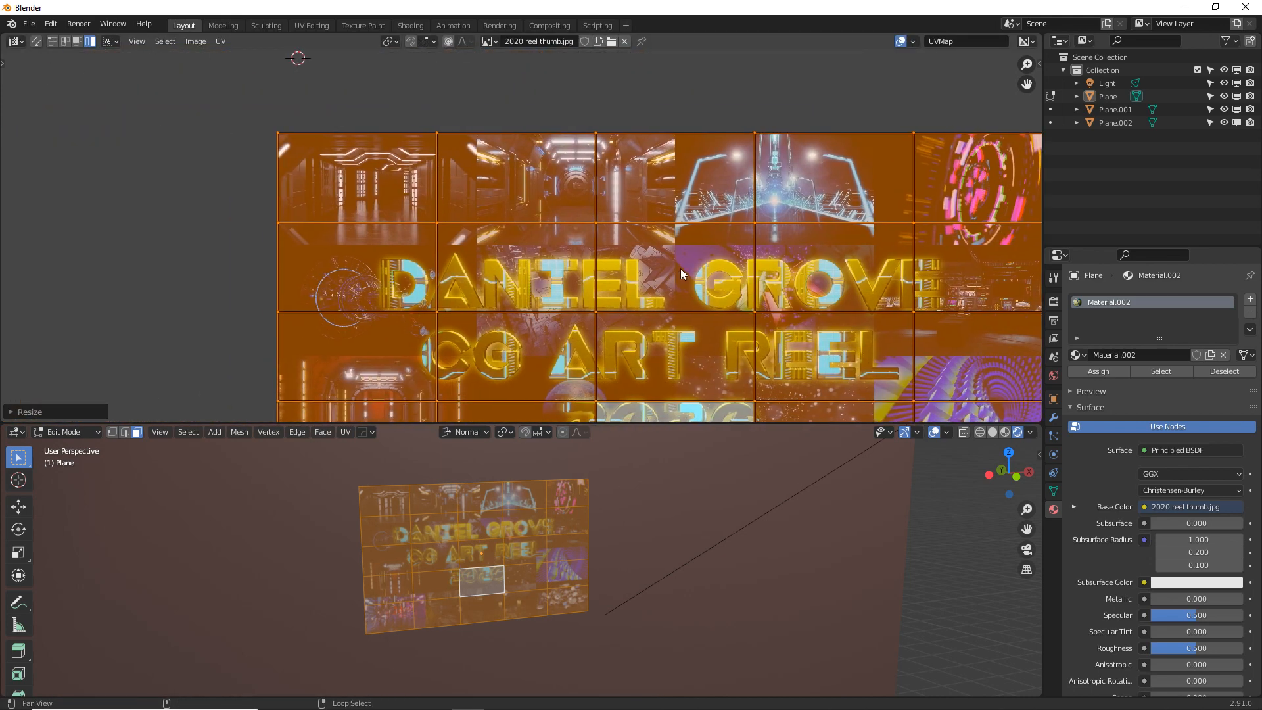
{"action": "middle_click_drag", "start_coordinate": [681, 274], "coordinate": [535, 270]}
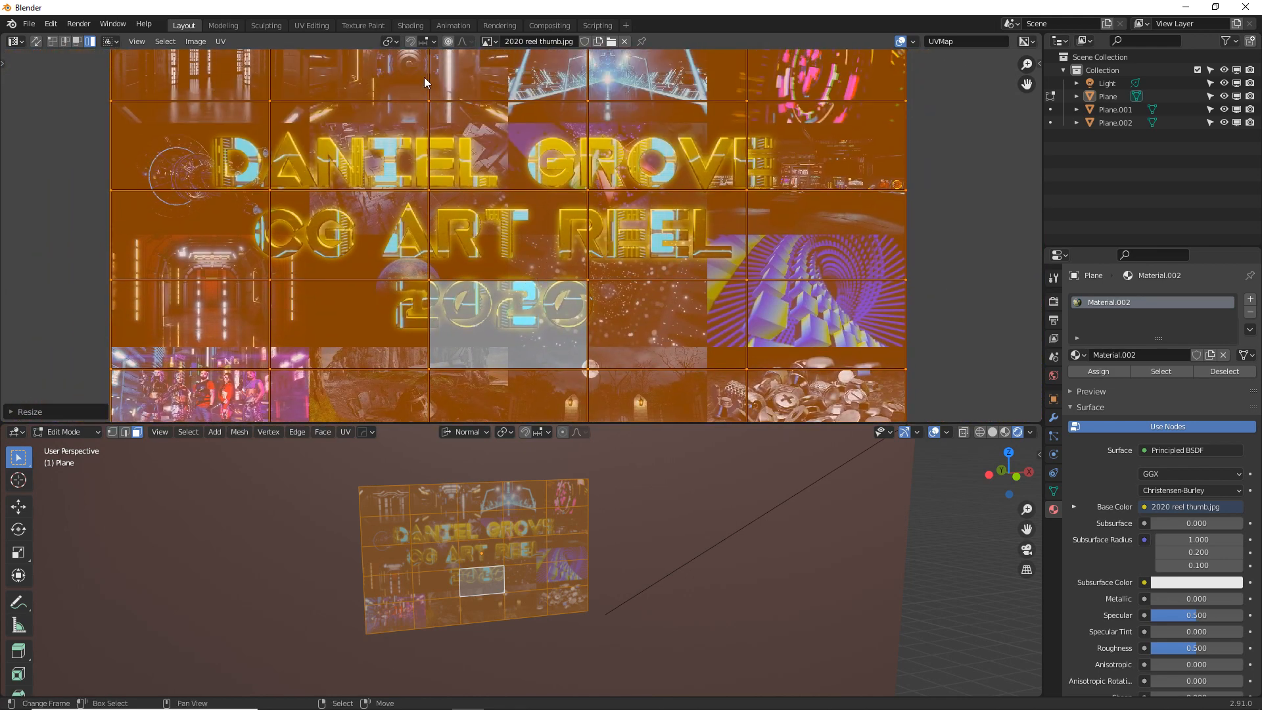
{"action": "left_click", "coordinate": [220, 41]}
{"action": "left_click", "coordinate": [314, 108]}
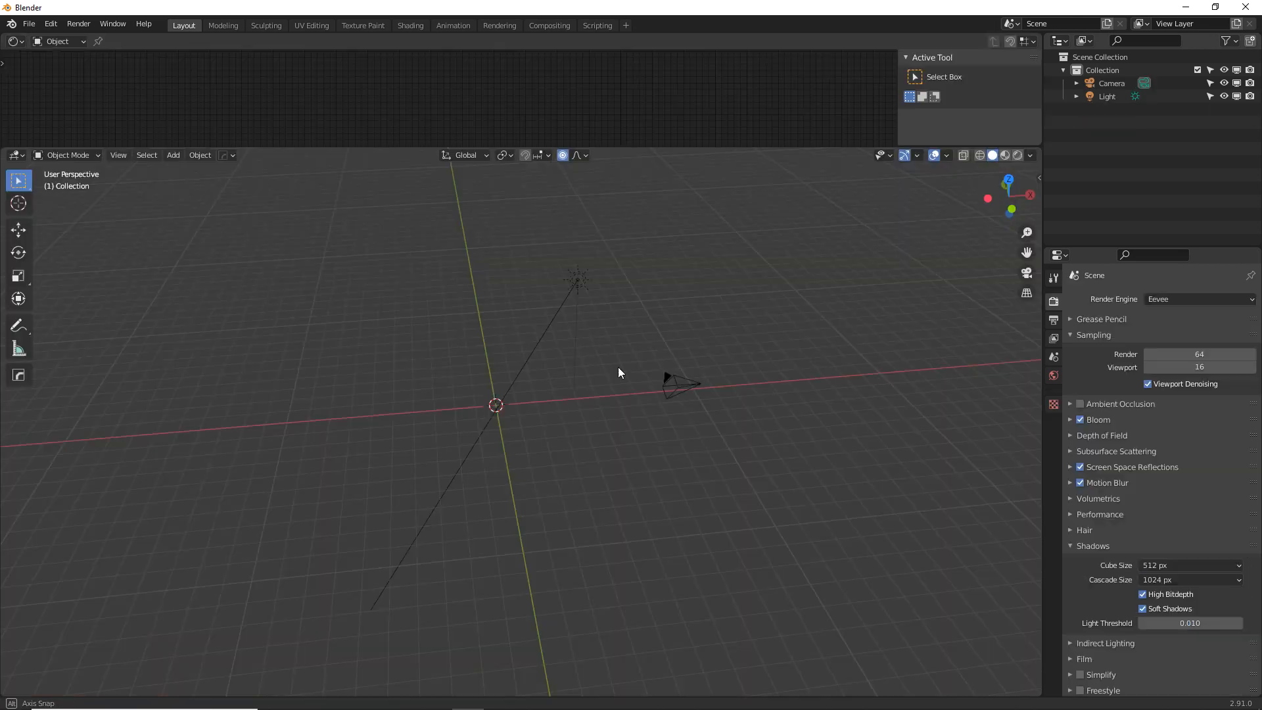
Turn off proportional editing in the new scene and add a UV sphere at the origin.
{"action": "middle_click_drag", "start_coordinate": [618, 366], "coordinate": [661, 366]}
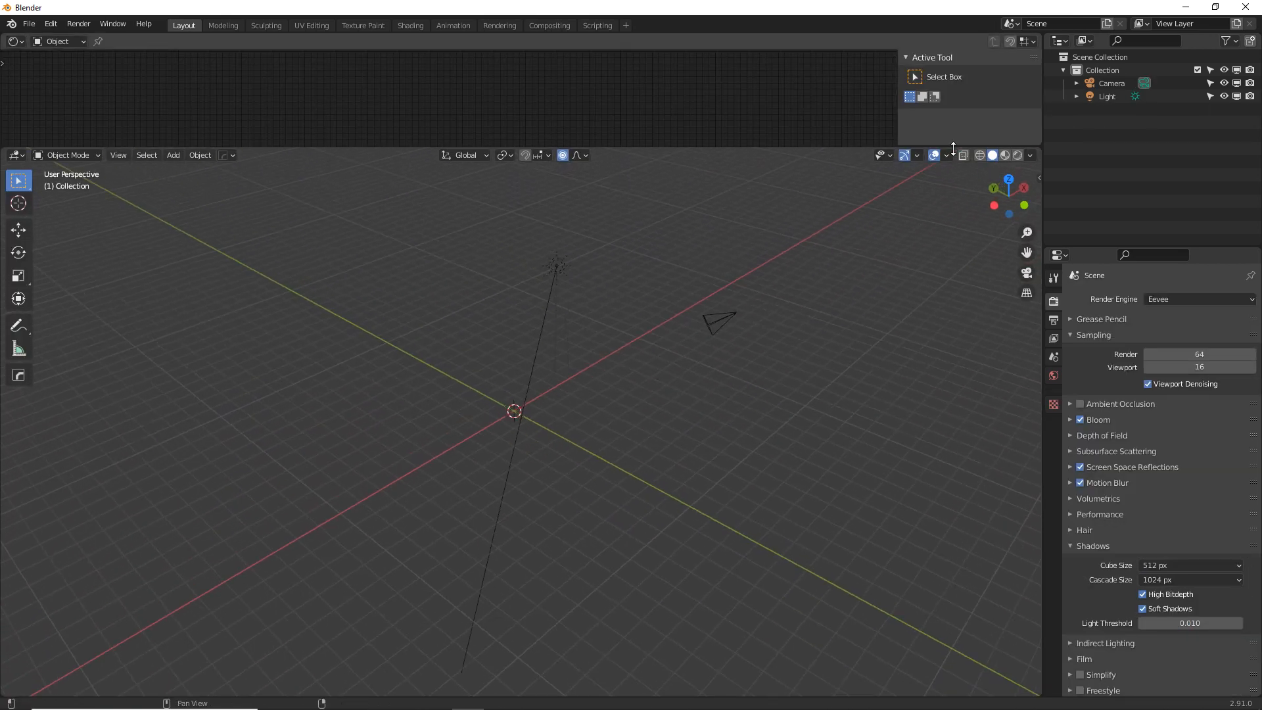
{"action": "scroll", "coordinate": [565, 393], "scroll_direction": "up", "scroll_amount": 2}
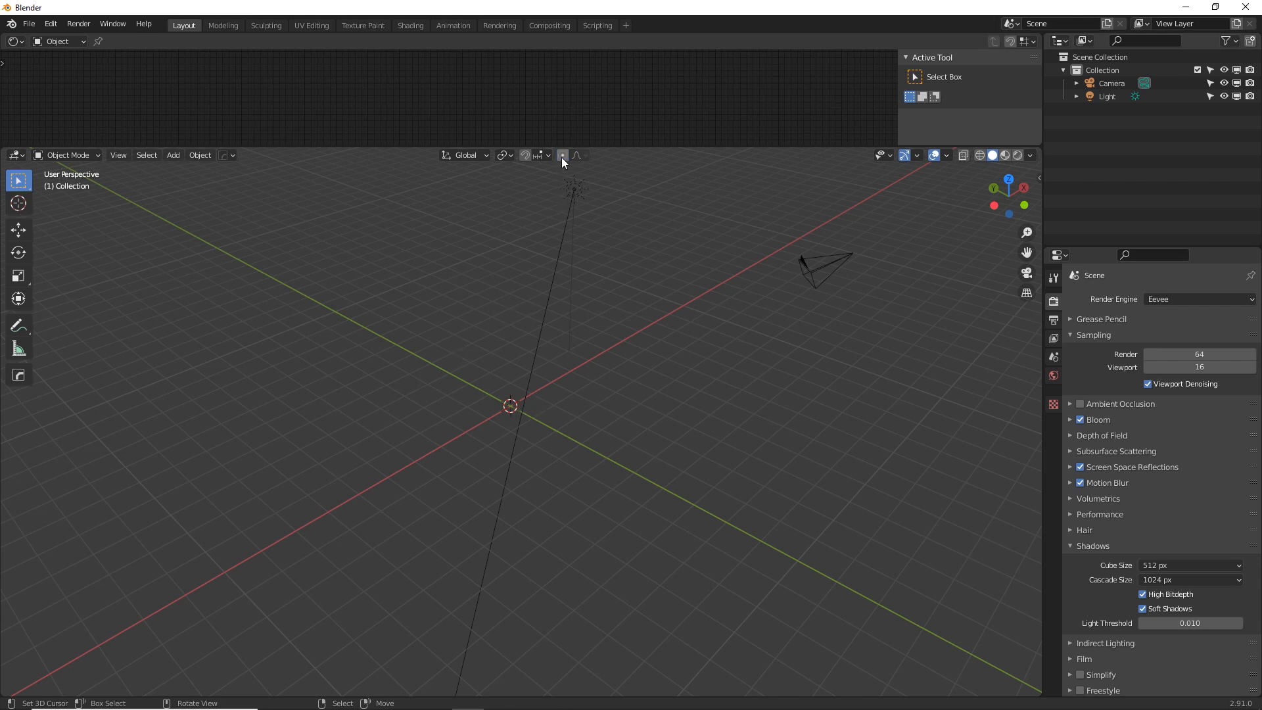
{"action": "key", "text": "shift+a"}
{"action": "mouse_move", "coordinate": [518, 352]}
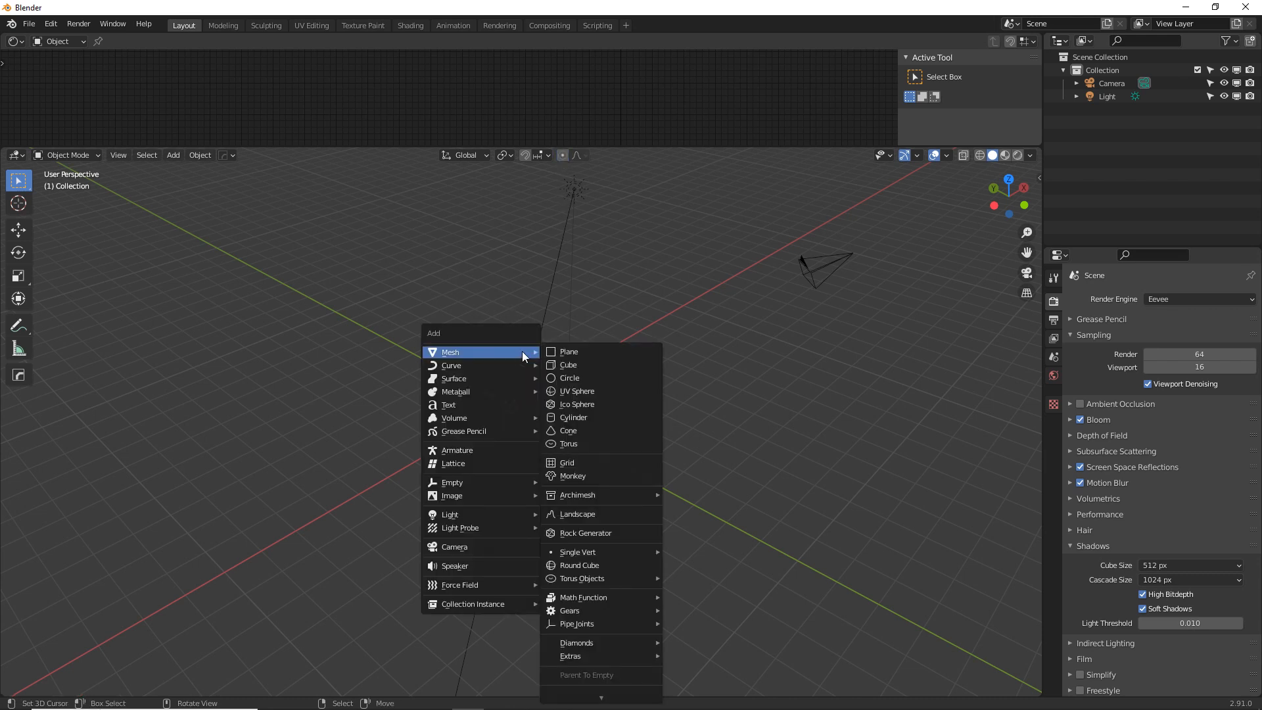
{"action": "left_click", "coordinate": [582, 391]}
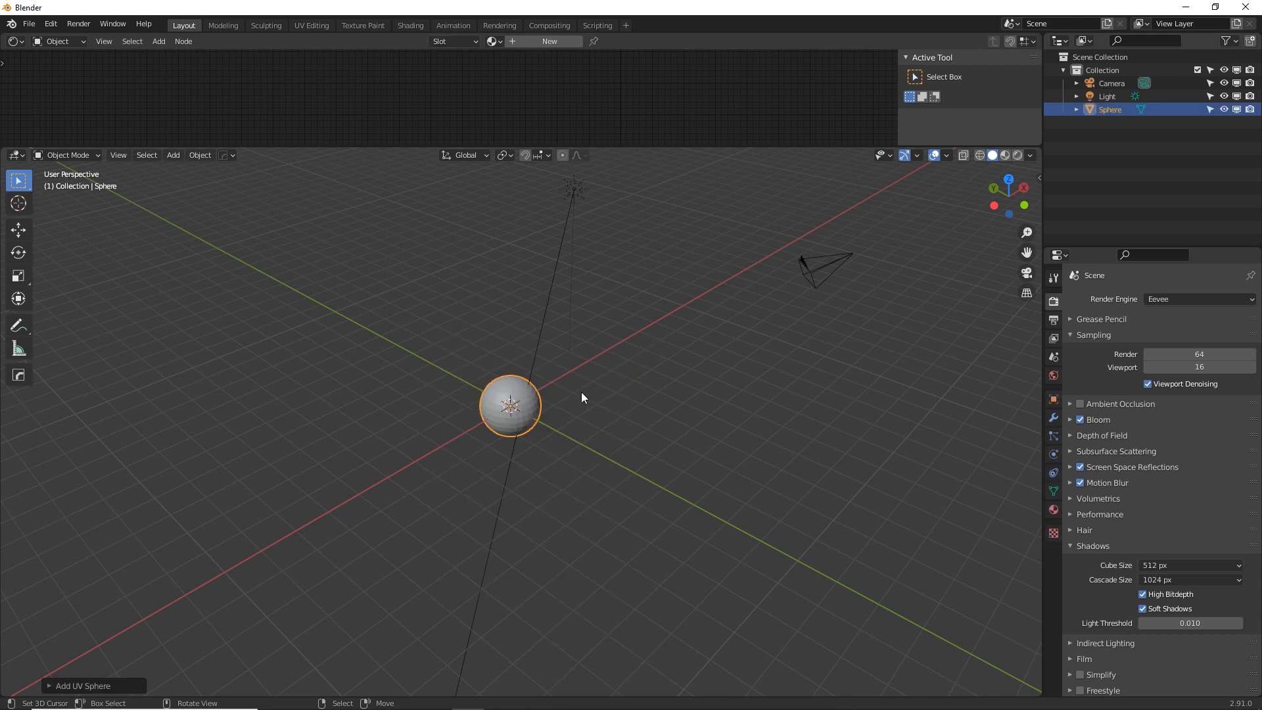
{"action": "scroll", "coordinate": [529, 408], "scroll_direction": "up", "scroll_amount": 7}
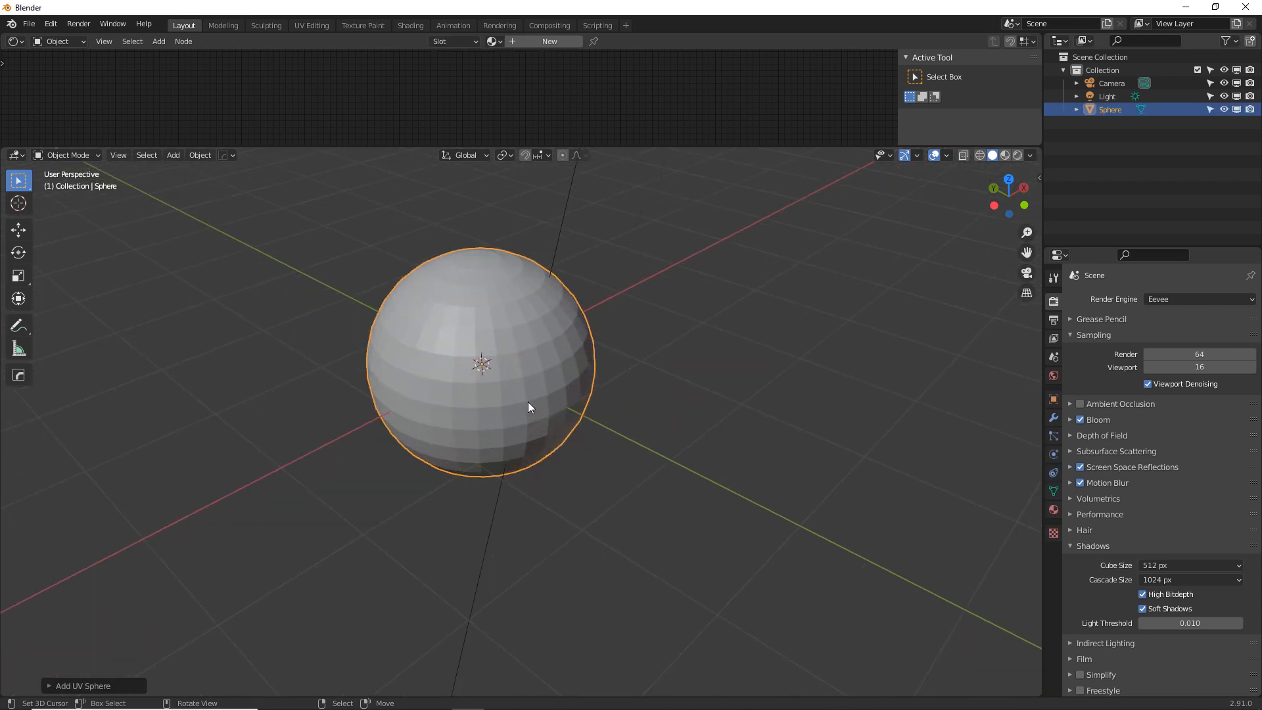
{"action": "middle_click_drag", "start_coordinate": [528, 406], "coordinate": [605, 436], "text": "shift"}
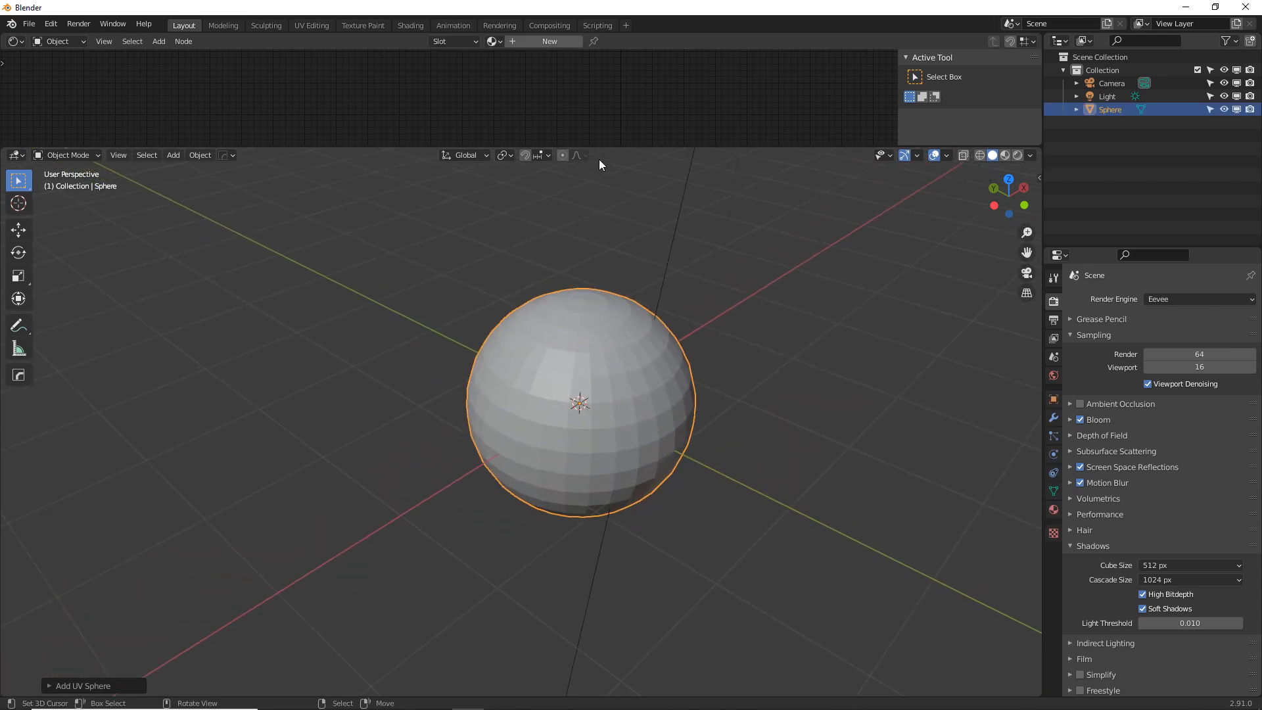
Enlarge the upper area as a Shader Editor and give the sphere a new material with Texture Coordinate, Mapping and Image Texture nodes.
{"action": "left_click_drag", "start_coordinate": [603, 148], "coordinate": [602, 326]}
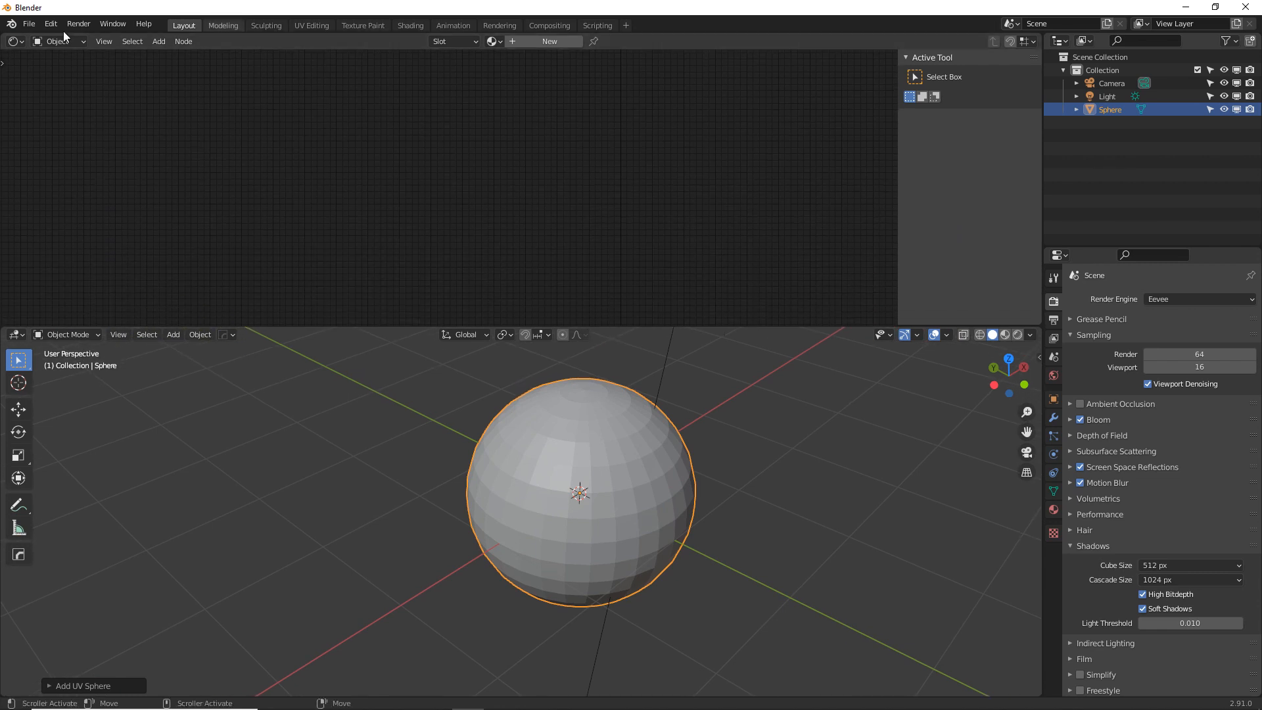
{"action": "left_click", "coordinate": [14, 41]}
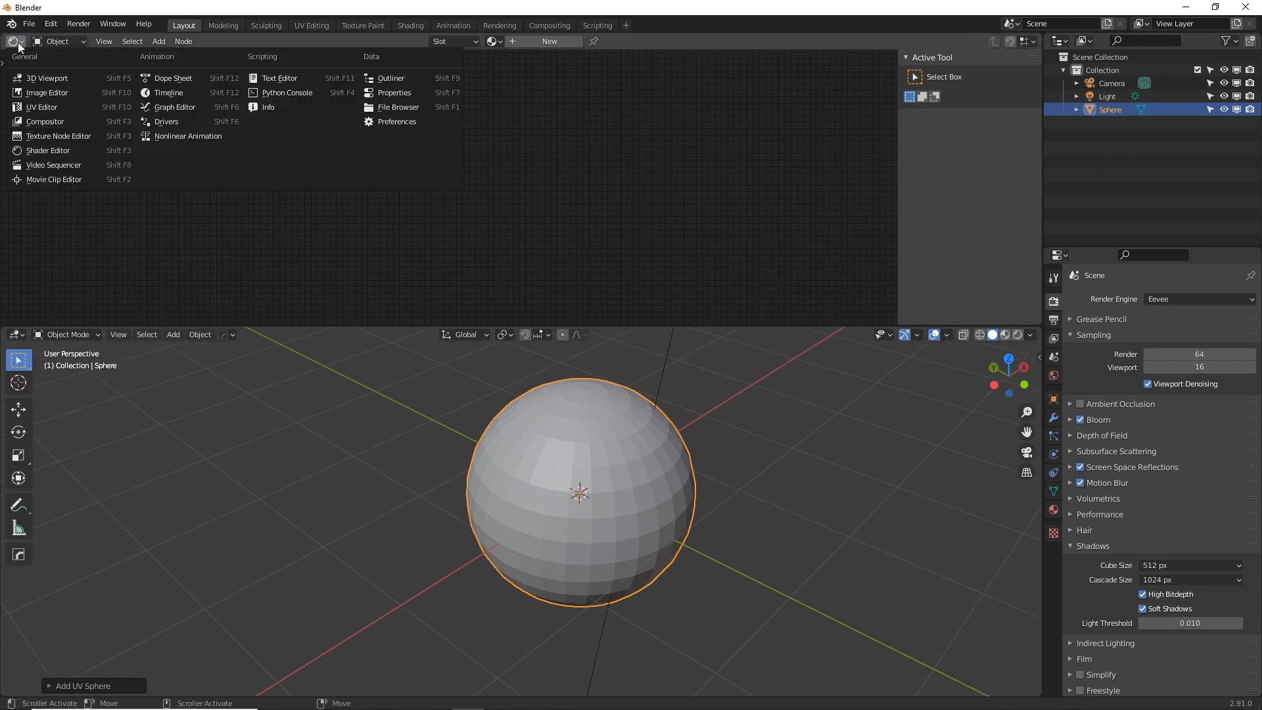
{"action": "left_click", "coordinate": [80, 151]}
{"action": "left_click", "coordinate": [526, 43]}
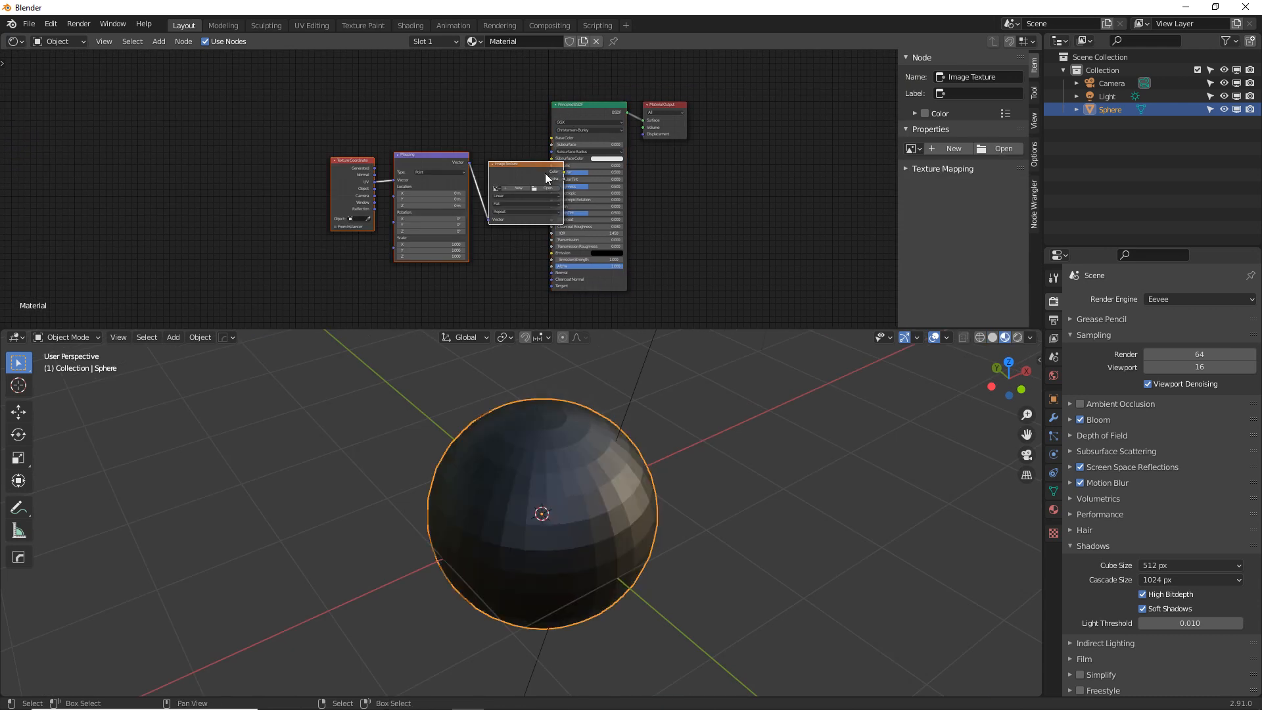
Place the image texture nodes beside the Principled BSDF and load 8k_sun.jpg from the Environment\Planets folder as the sphere's texture.
{"action": "middle_click_drag", "start_coordinate": [546, 173], "coordinate": [502, 156]}
{"action": "left_click", "coordinate": [503, 156]}
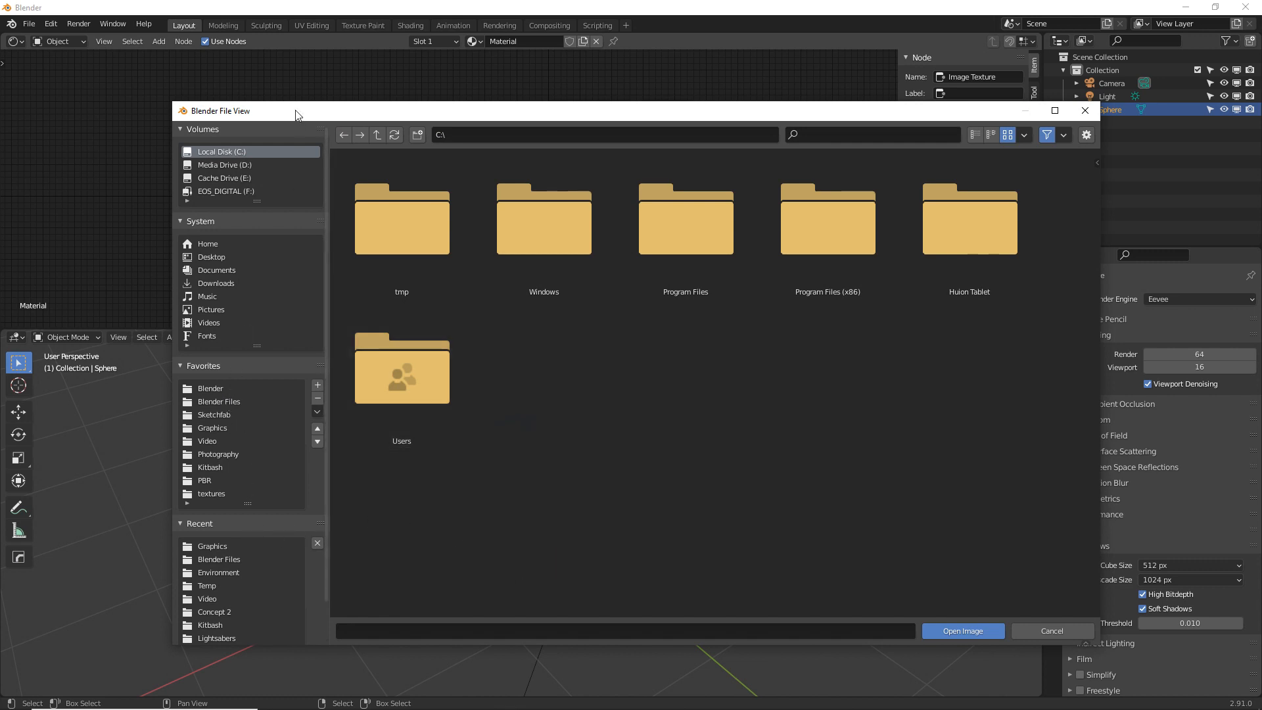
{"action": "left_click", "coordinate": [226, 427]}
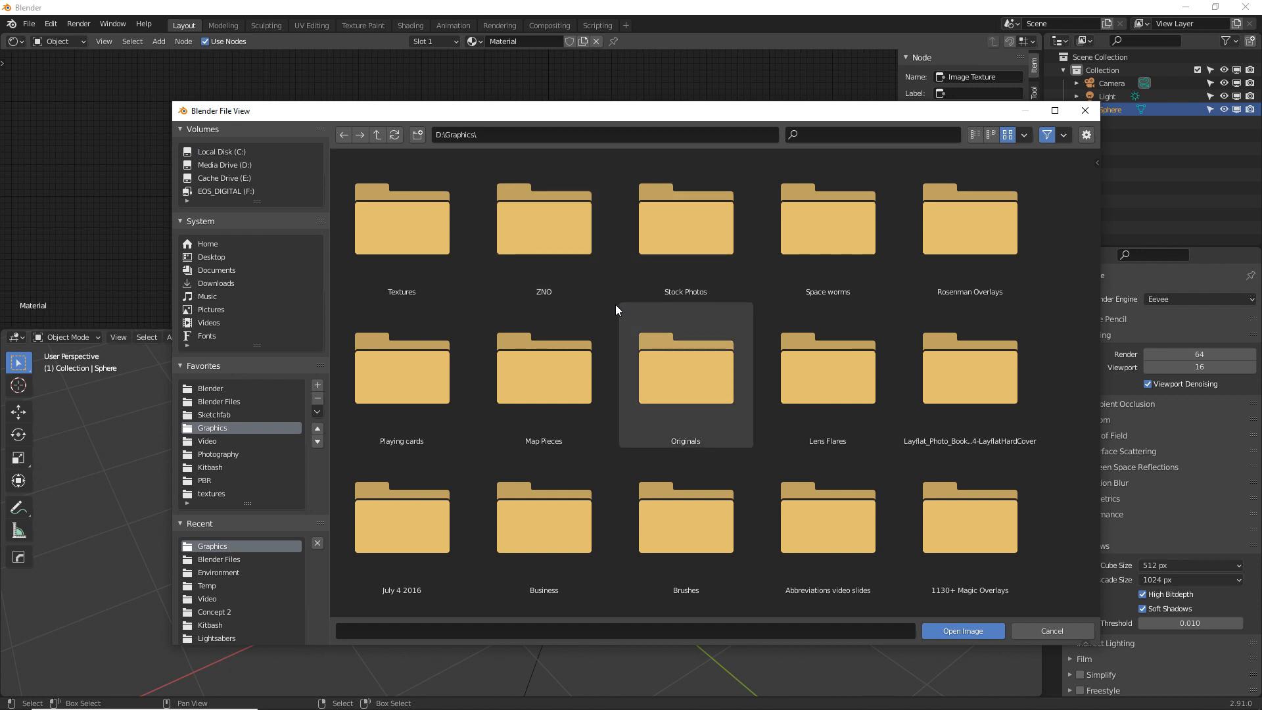
{"action": "scroll", "coordinate": [748, 343], "scroll_direction": "down", "scroll_amount": 8}
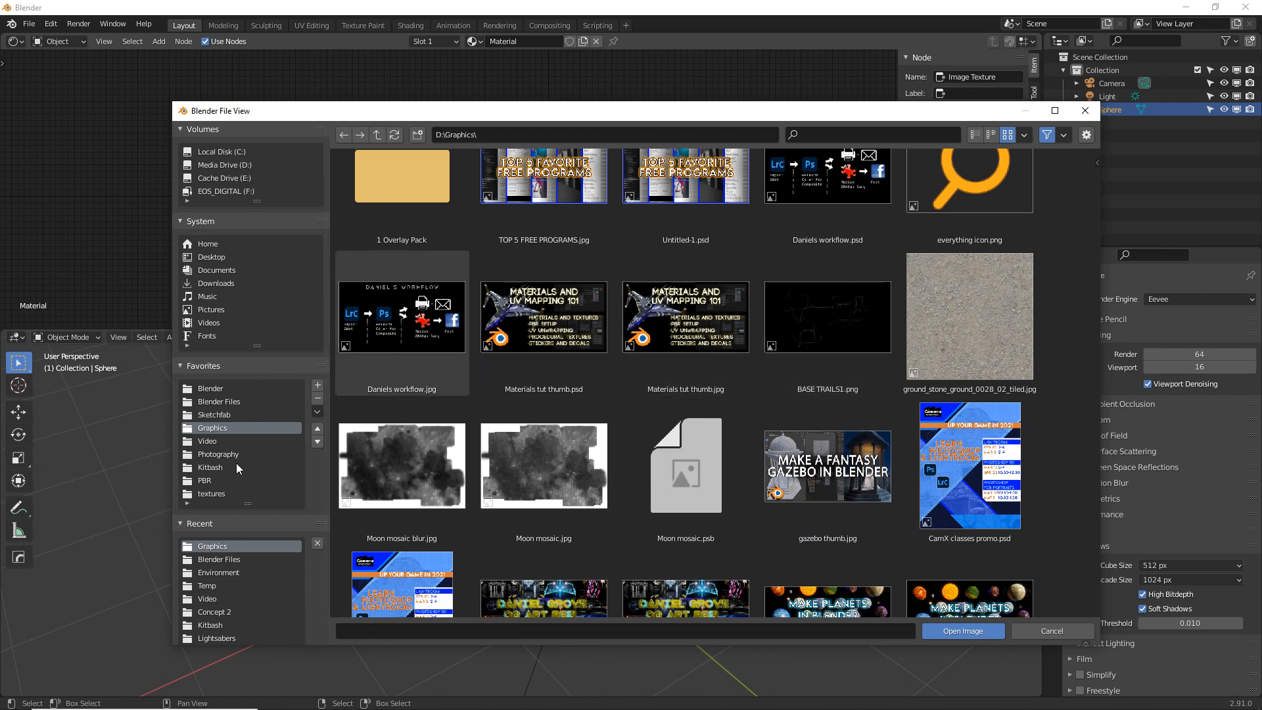
{"action": "left_click", "coordinate": [258, 388]}
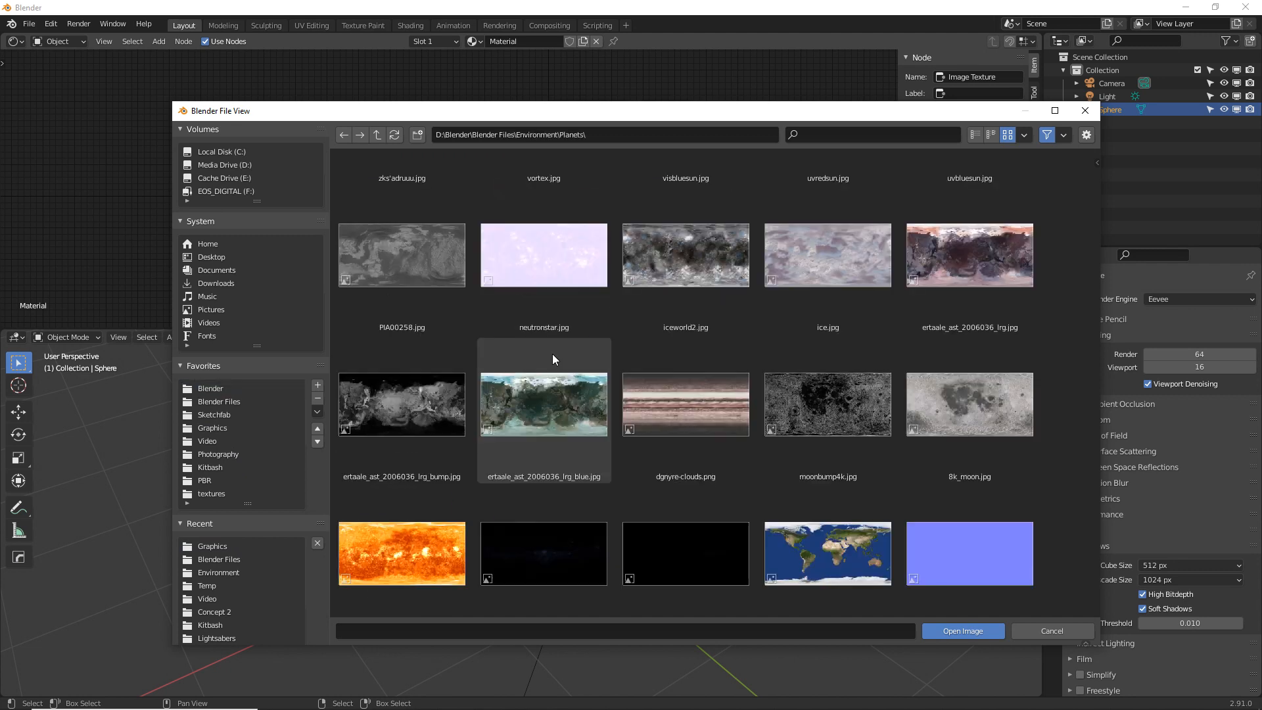
{"action": "scroll", "coordinate": [554, 353], "scroll_direction": "down", "scroll_amount": 3}
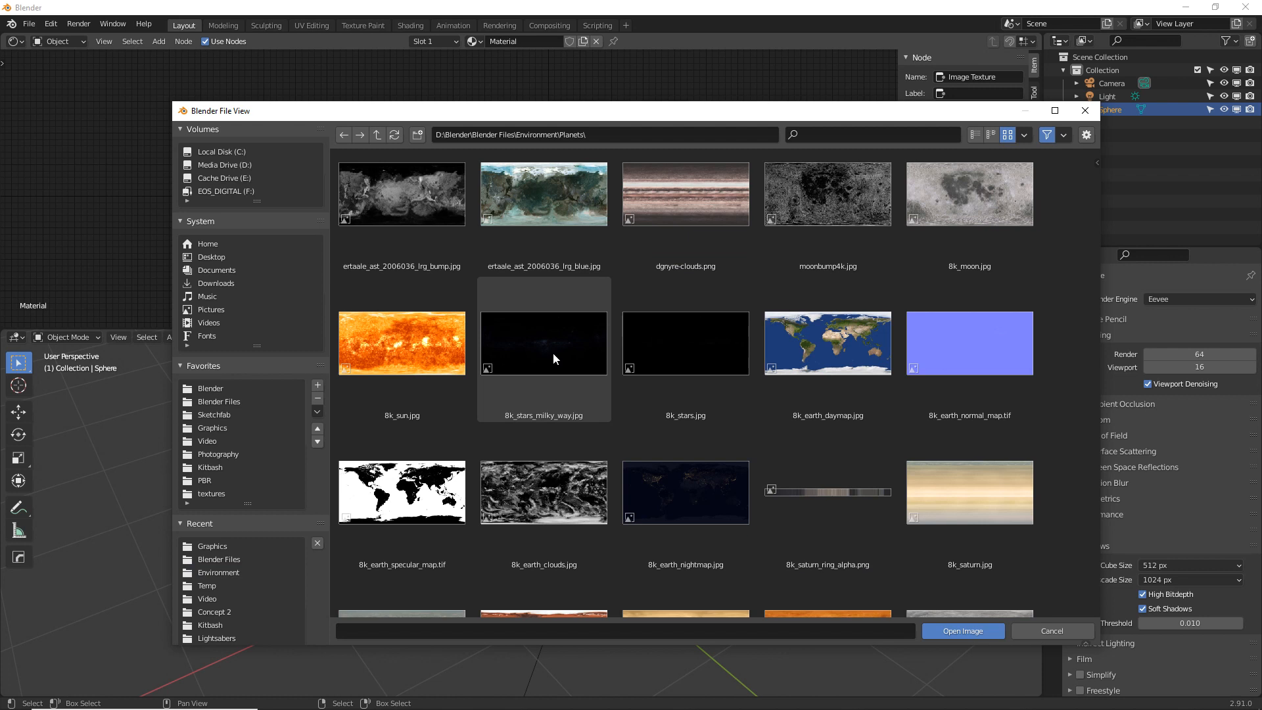
{"action": "scroll", "coordinate": [553, 353], "scroll_direction": "down", "scroll_amount": 2}
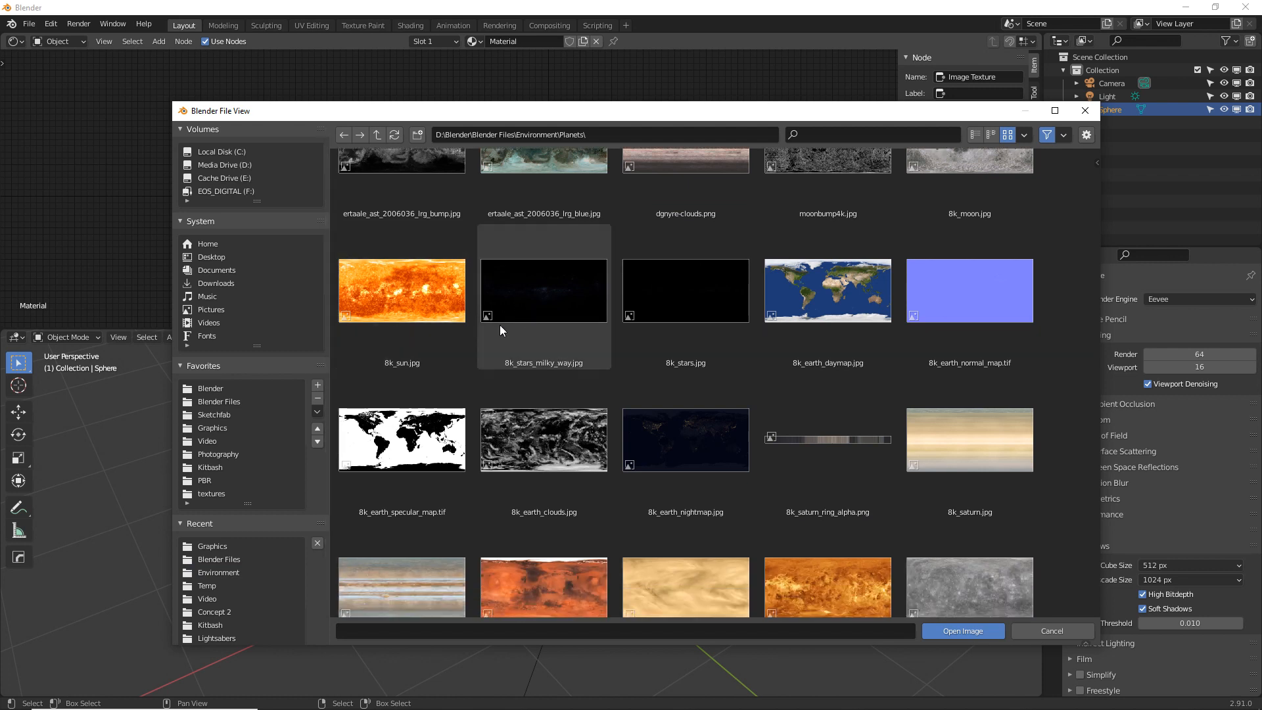
{"action": "left_click", "coordinate": [448, 306]}
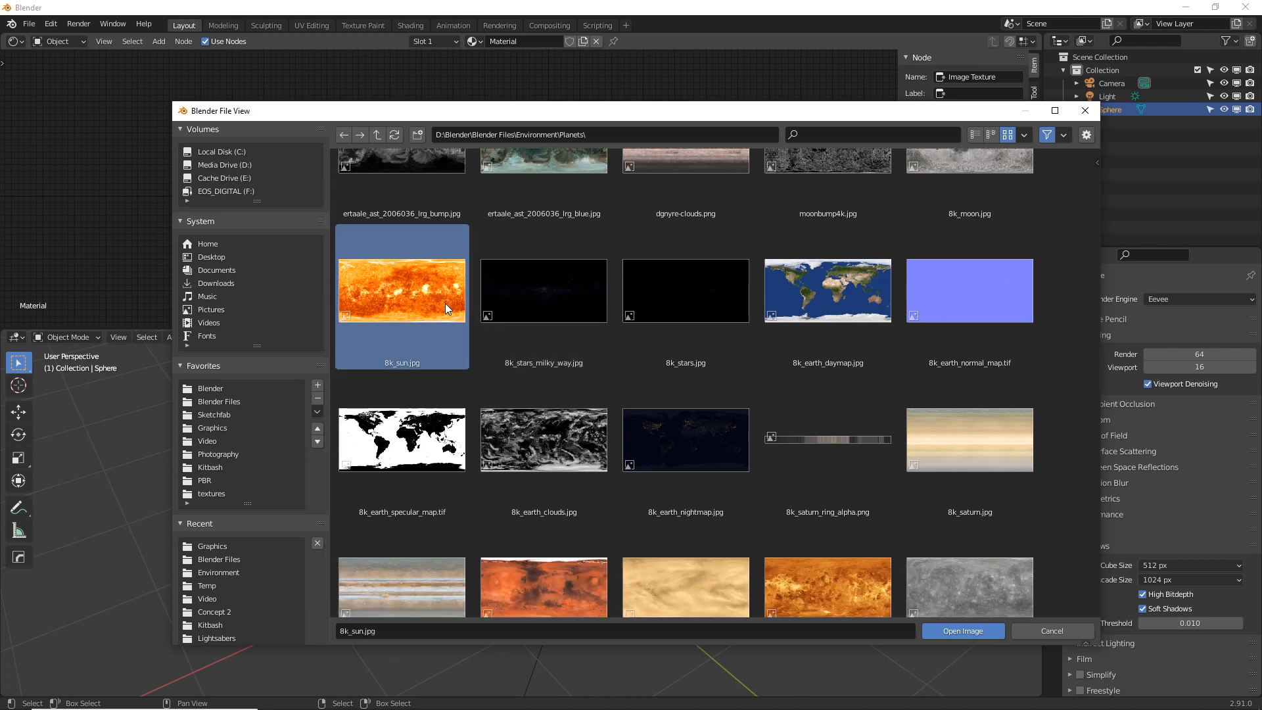
{"action": "scroll", "coordinate": [445, 308], "scroll_direction": "up", "scroll_amount": 3}
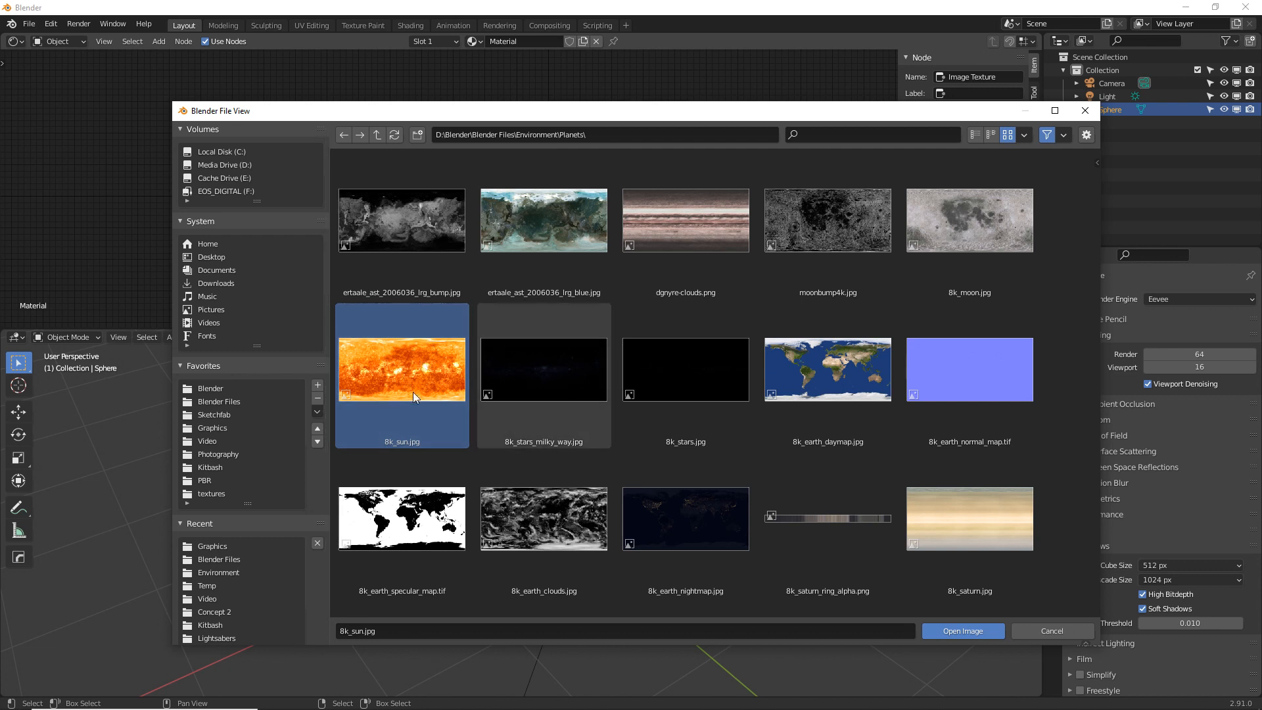
{"action": "scroll", "coordinate": [567, 394], "scroll_direction": "down", "scroll_amount": 3}
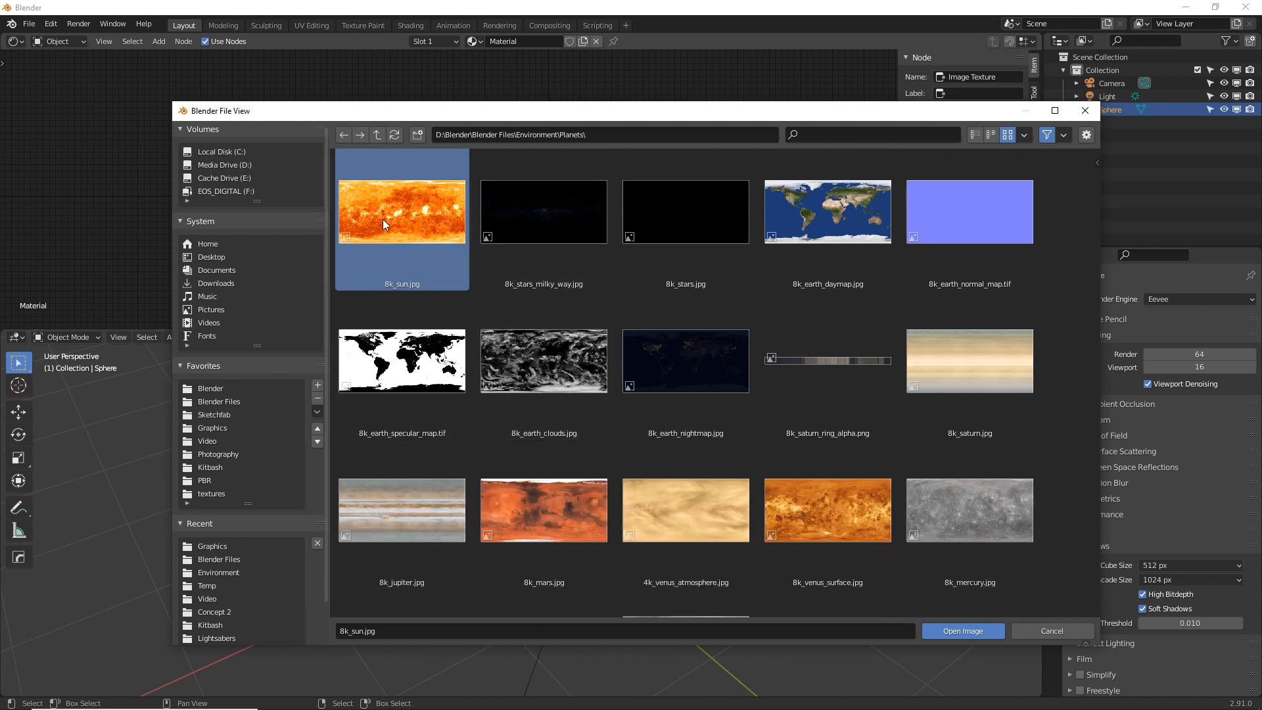
{"action": "scroll", "coordinate": [445, 215], "scroll_direction": "up", "scroll_amount": 1}
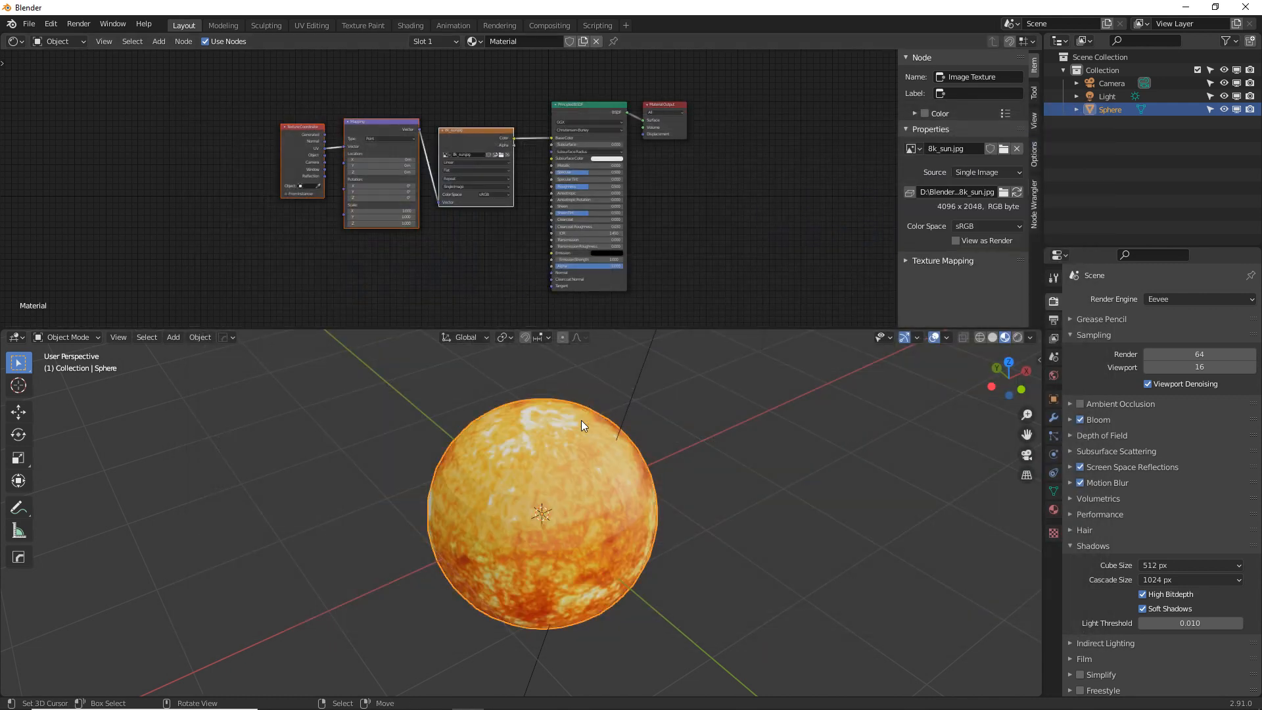
Switch the upper area to the UV Editor and show the sphere's UV map over 8k_sun.jpg in Edit Mode.
{"action": "mouse_move", "coordinate": [581, 420]}
{"action": "middle_mouse_down"}
{"action": "mouse_move", "coordinate": [569, 432]}
{"action": "mouse_move", "coordinate": [535, 423]}
{"action": "mouse_move", "coordinate": [577, 429]}
{"action": "middle_mouse_up"}
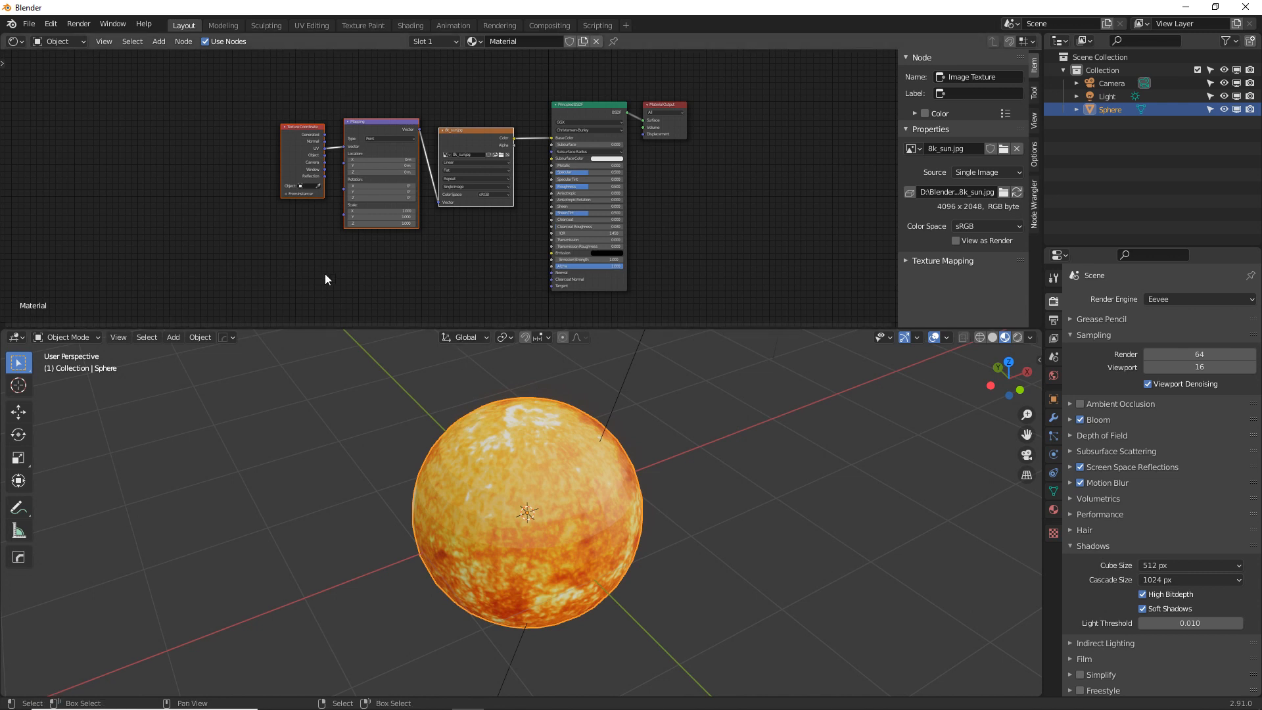
{"action": "left_click", "coordinate": [15, 42]}
{"action": "left_click", "coordinate": [45, 101]}
{"action": "key", "text": "Tab"}
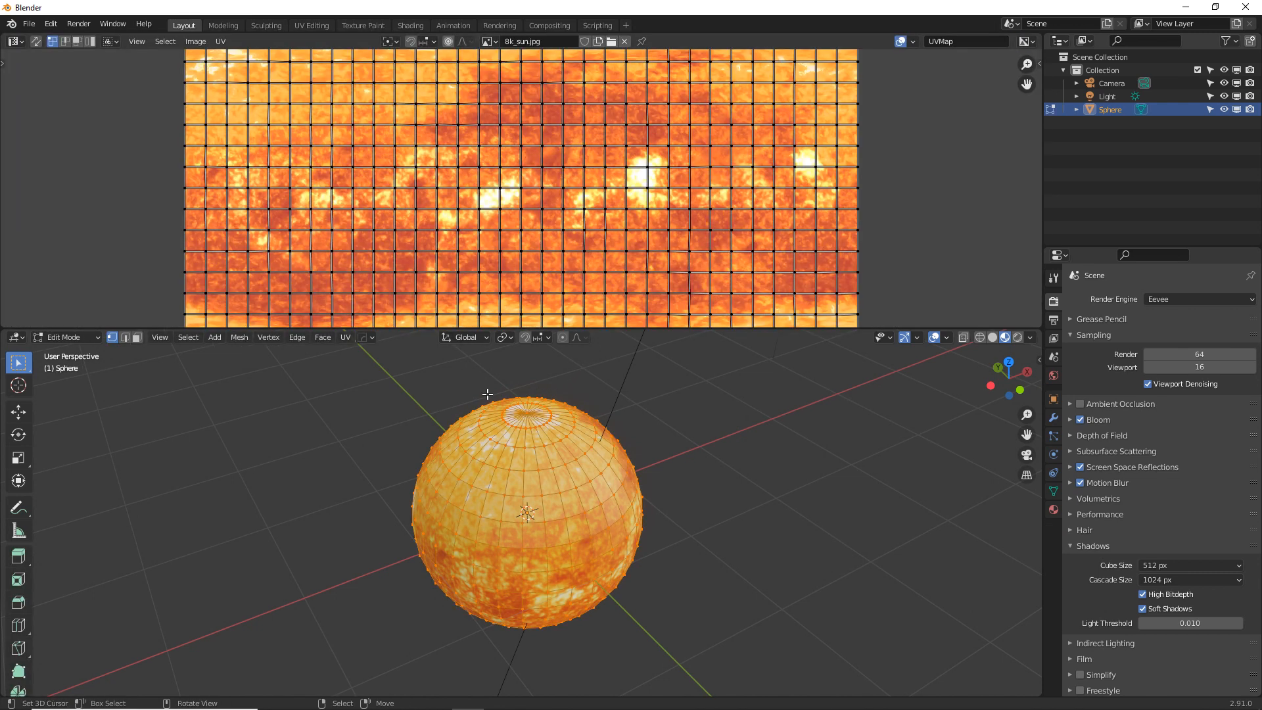
{"action": "scroll", "coordinate": [516, 205], "scroll_direction": "down", "scroll_amount": 3}
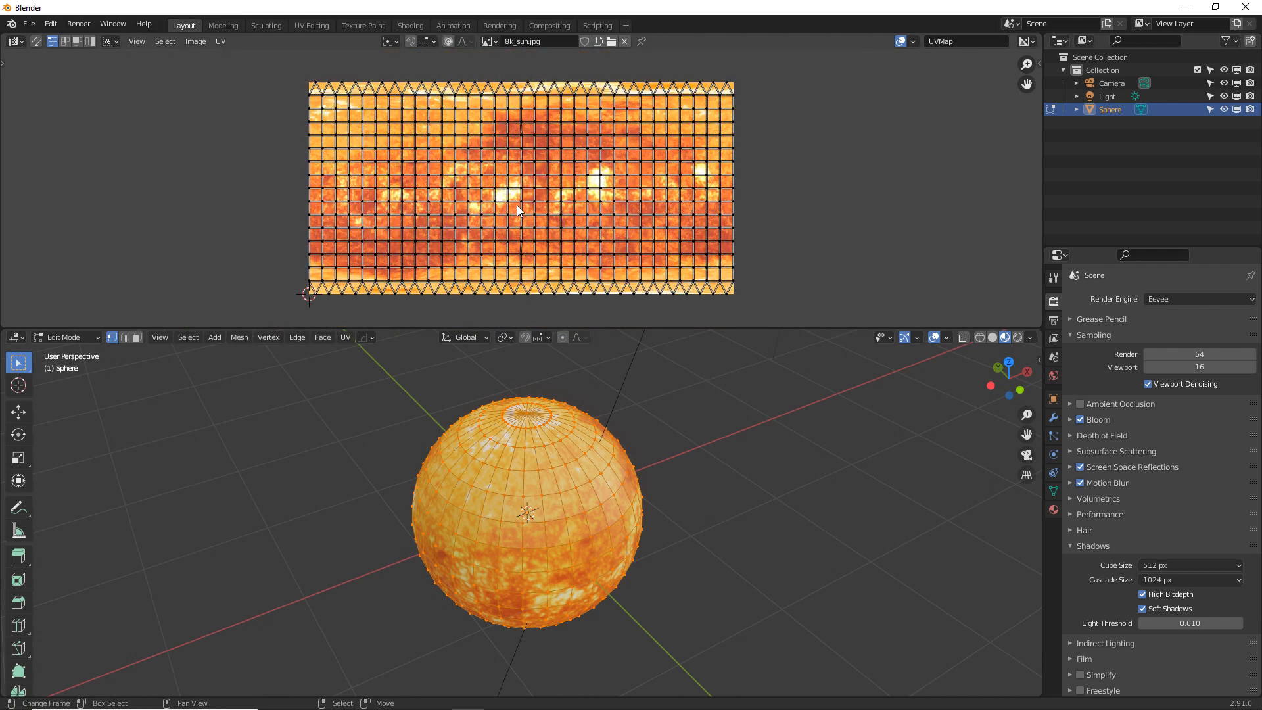
{"action": "scroll", "coordinate": [517, 206], "scroll_direction": "up", "scroll_amount": 6}
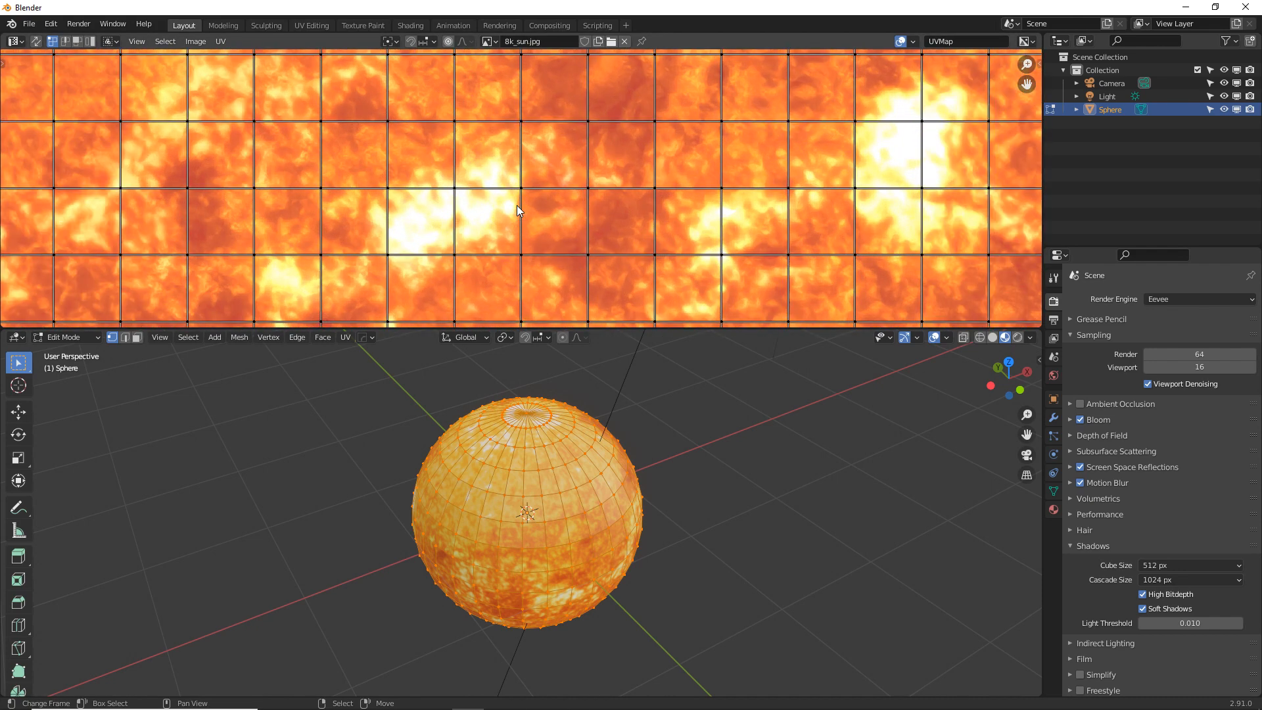
{"action": "scroll", "coordinate": [516, 205], "scroll_direction": "down", "scroll_amount": 6}
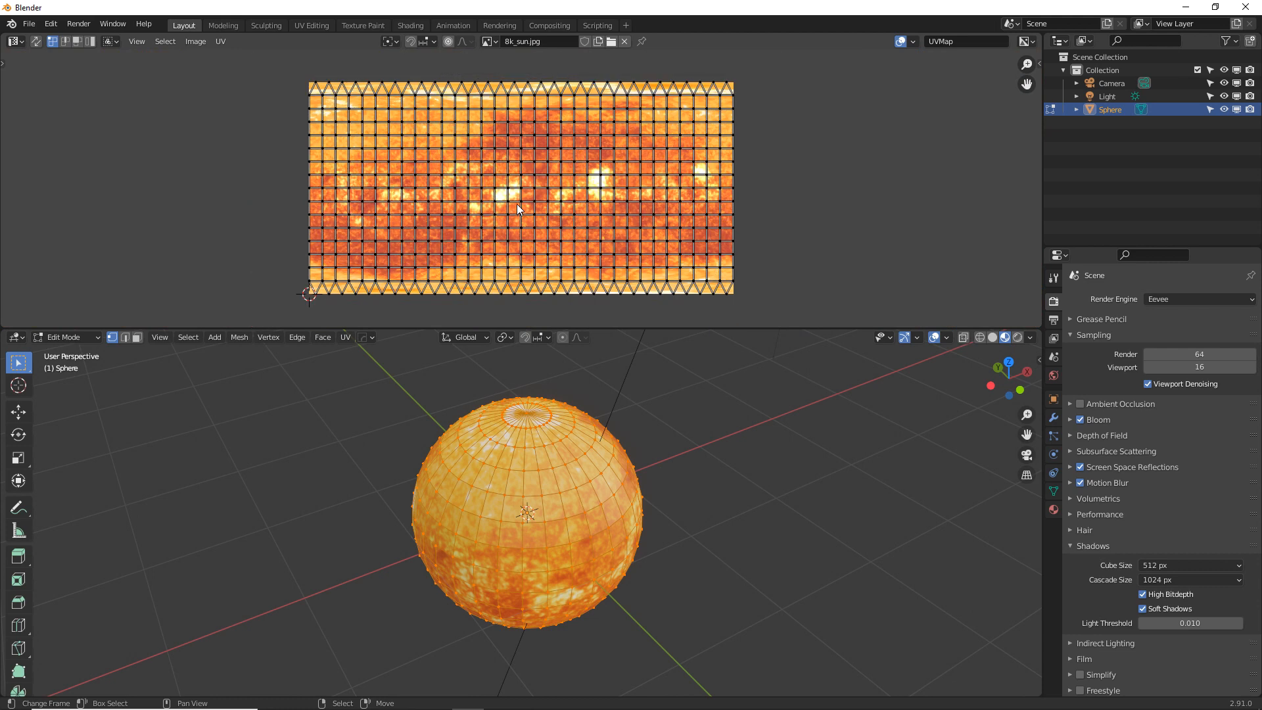
Compare the sphere's mesh and textured surface in Edit and Object Mode with the UV grid on the sun image.
{"action": "middle_click_drag", "start_coordinate": [631, 475], "coordinate": [6, 451]}
{"action": "key", "text": "Tab"}
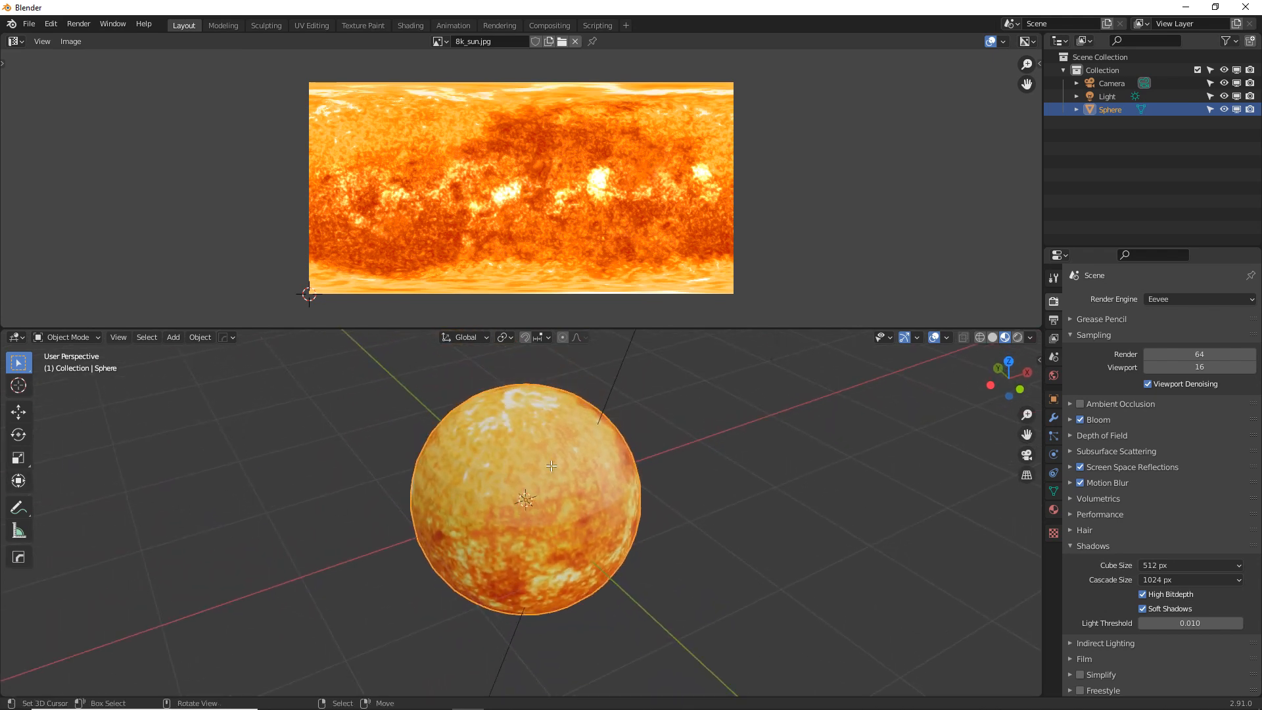
{"action": "key", "text": "Tab"}
{"action": "middle_click_drag", "start_coordinate": [683, 394], "coordinate": [700, 413]}
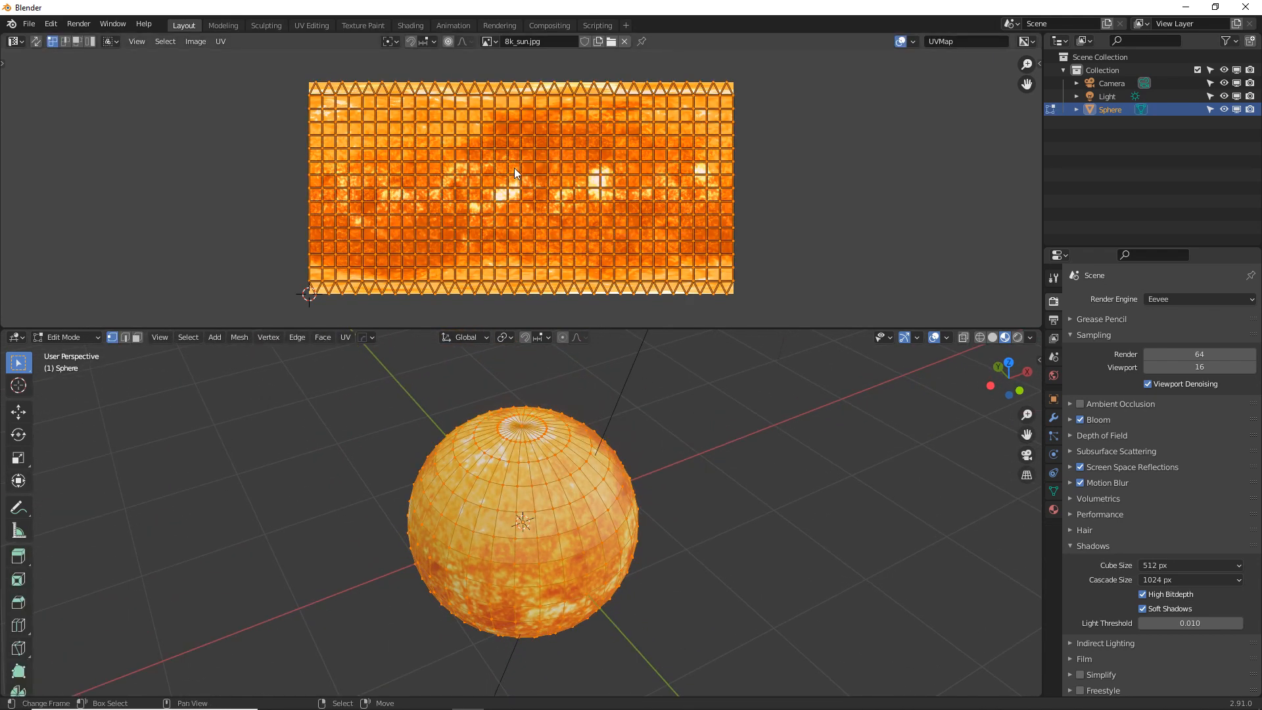
{"action": "key", "text": "Tab"}
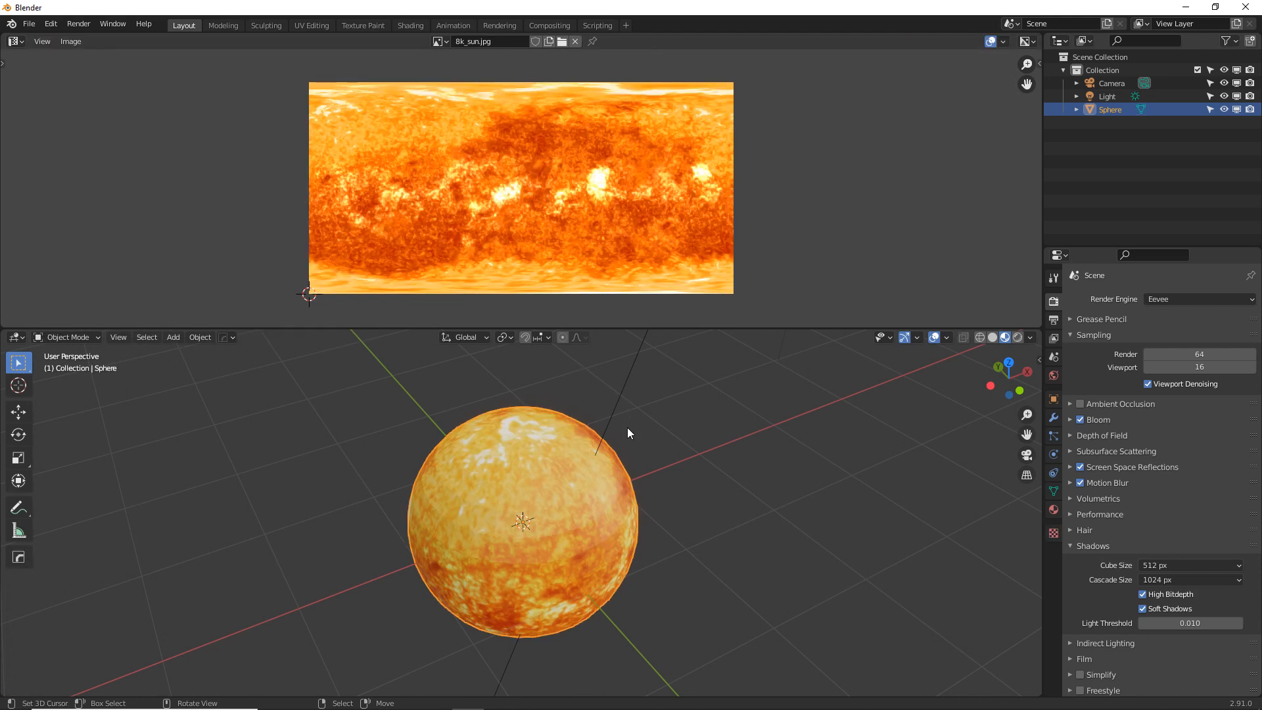
{"action": "middle_click_drag", "start_coordinate": [627, 427], "coordinate": [558, 471]}
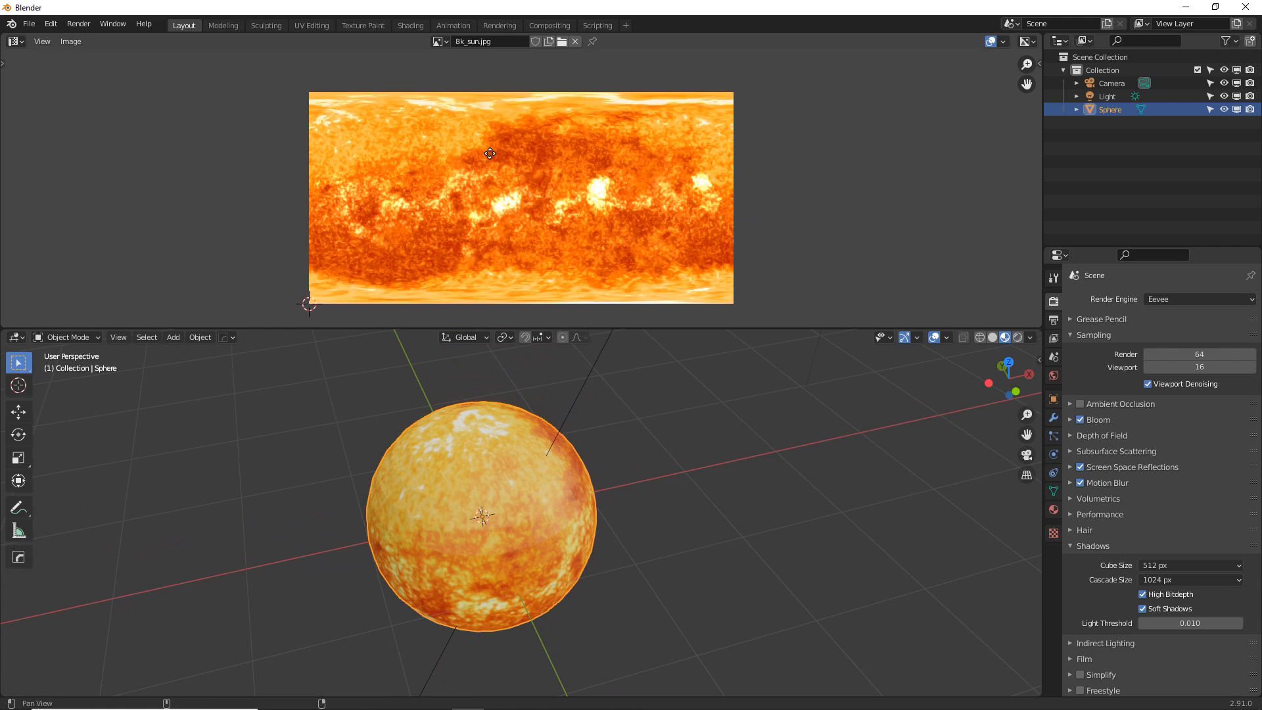
Examine the stretched texture detail along the sun image's upper edge.
{"action": "middle_click_drag", "start_coordinate": [483, 88], "coordinate": [503, 214]}
{"action": "scroll", "coordinate": [503, 214], "scroll_direction": "up", "scroll_amount": 6}
{"action": "scroll", "coordinate": [503, 214], "scroll_direction": "up", "scroll_amount": 1}
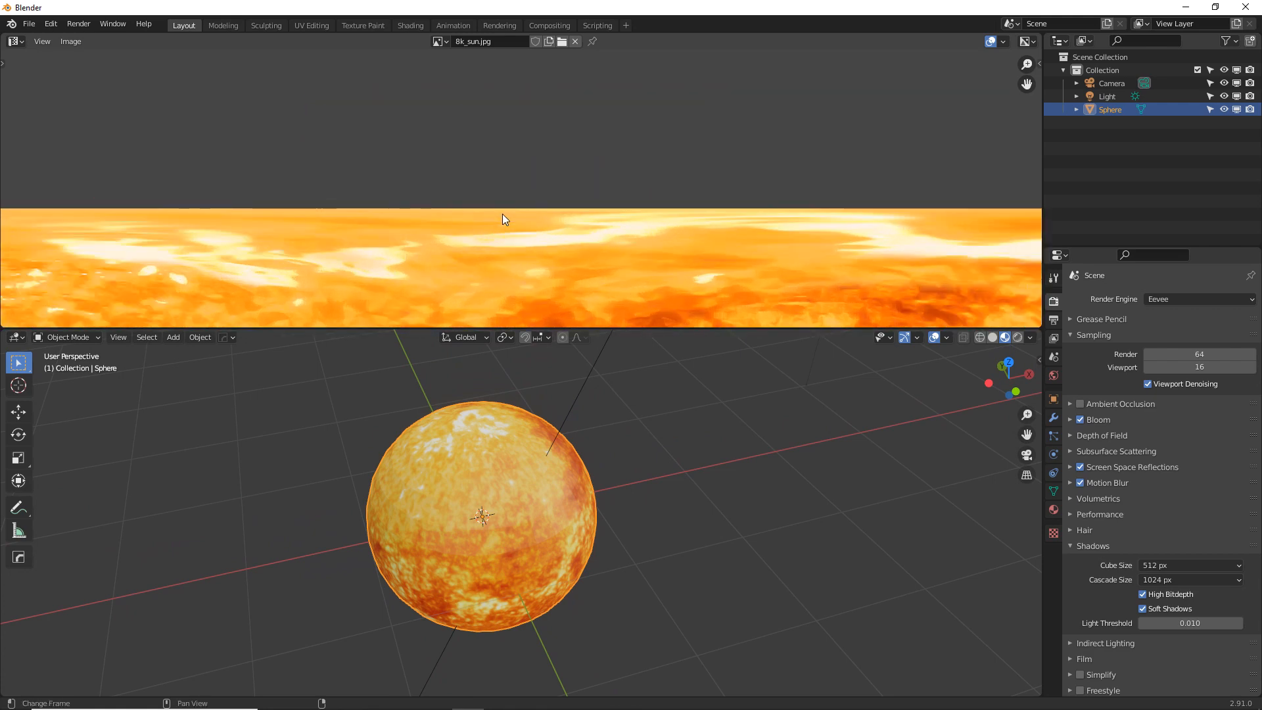
{"action": "middle_click_drag", "start_coordinate": [321, 209], "coordinate": [242, 180]}
Enlarge the 3D viewport, check a vertical strip of the sphere's faces on the UV map, and return to Object Mode.
{"action": "key", "text": "Tab"}
{"action": "scroll", "coordinate": [489, 485], "scroll_direction": "down", "scroll_amount": 3}
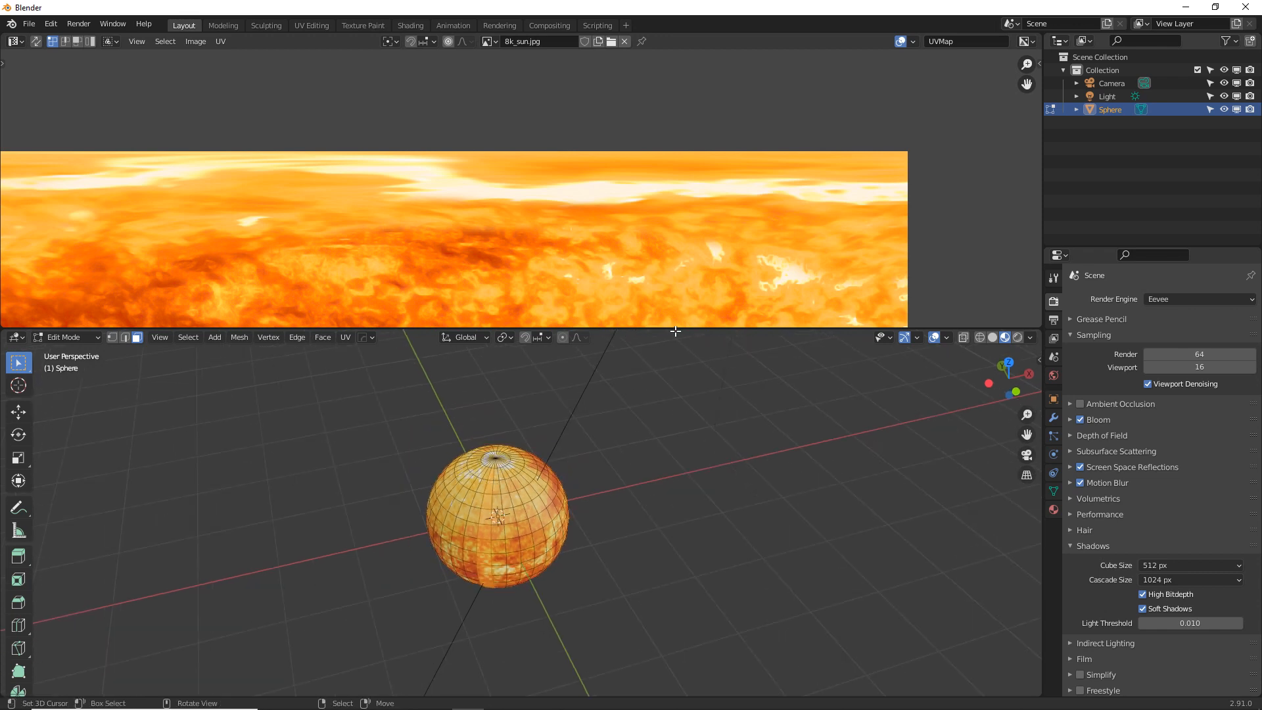
{"action": "left_click_drag", "start_coordinate": [676, 328], "coordinate": [677, 255]}
{"action": "key", "text": "Home"}
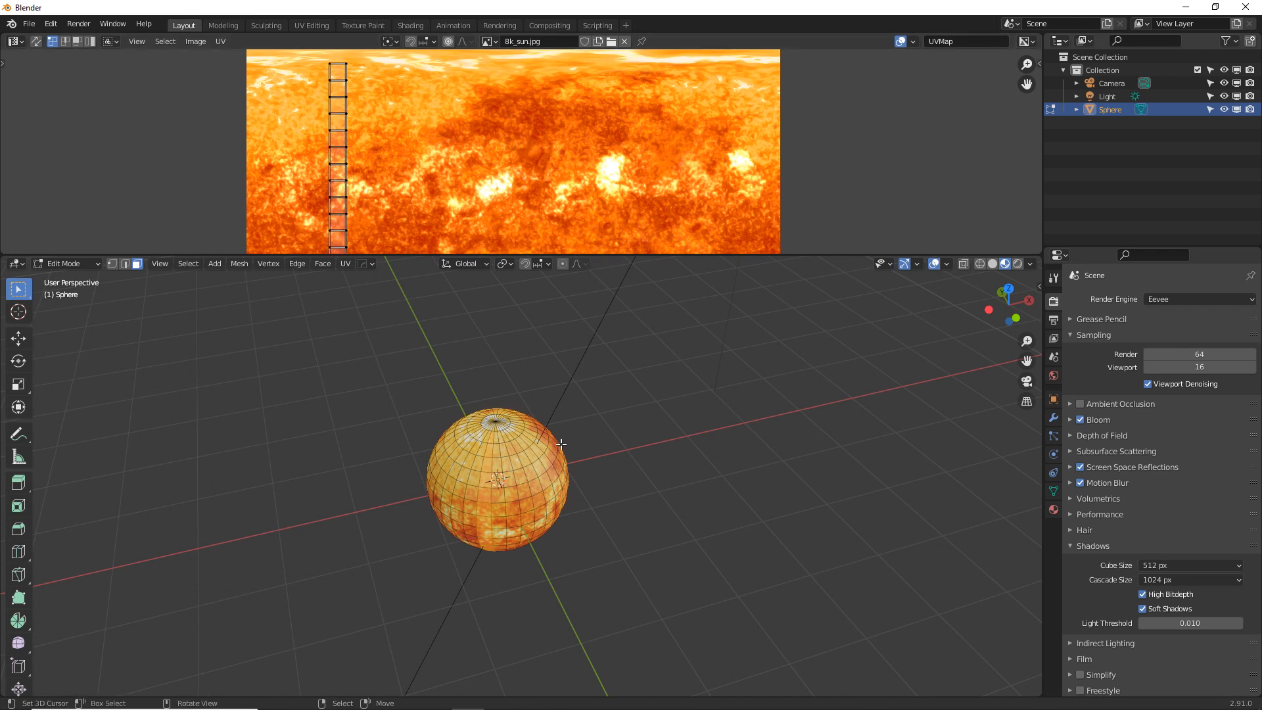
{"action": "key", "text": "Tab"}
{"action": "middle_click_drag", "start_coordinate": [523, 453], "coordinate": [538, 455]}
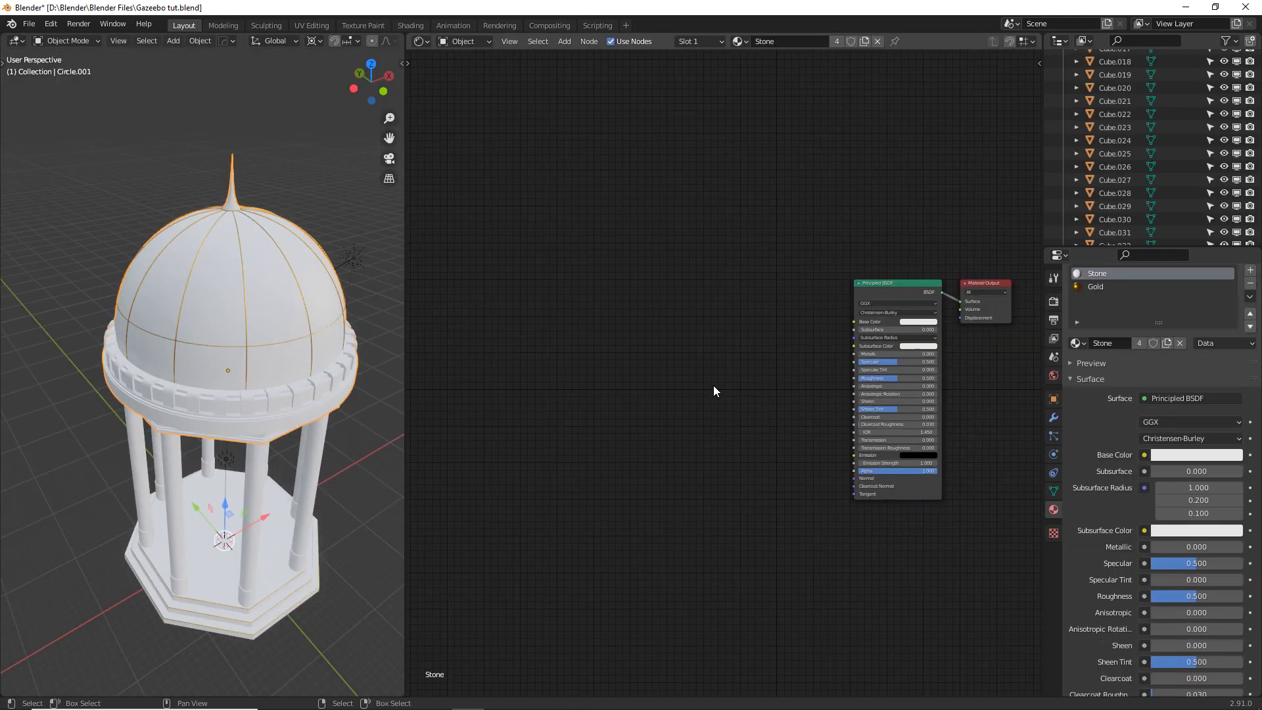
Add an image texture setup to the gazebo's Stone Principled BSDF and load Light_Grey.jpg from the D:\Blender\textures folder.
{"action": "middle_click_drag", "start_coordinate": [346, 451], "coordinate": [378, 309]}
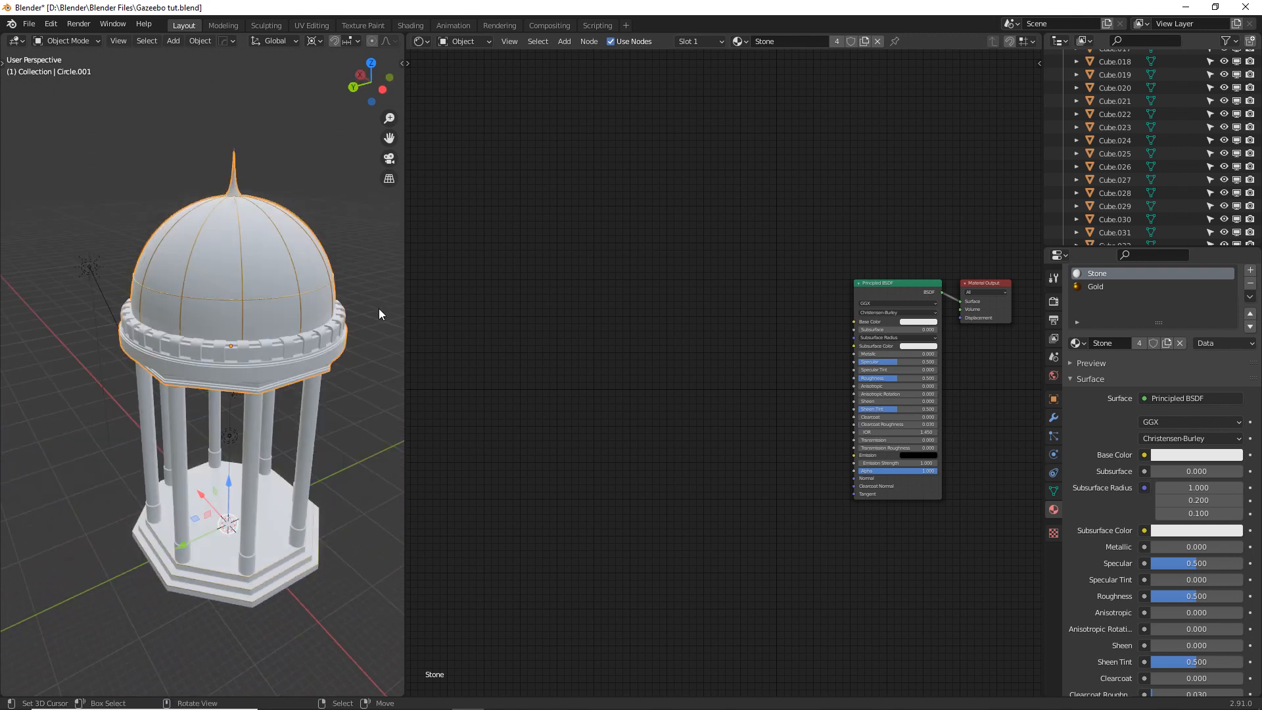
{"action": "left_click", "coordinate": [877, 292]}
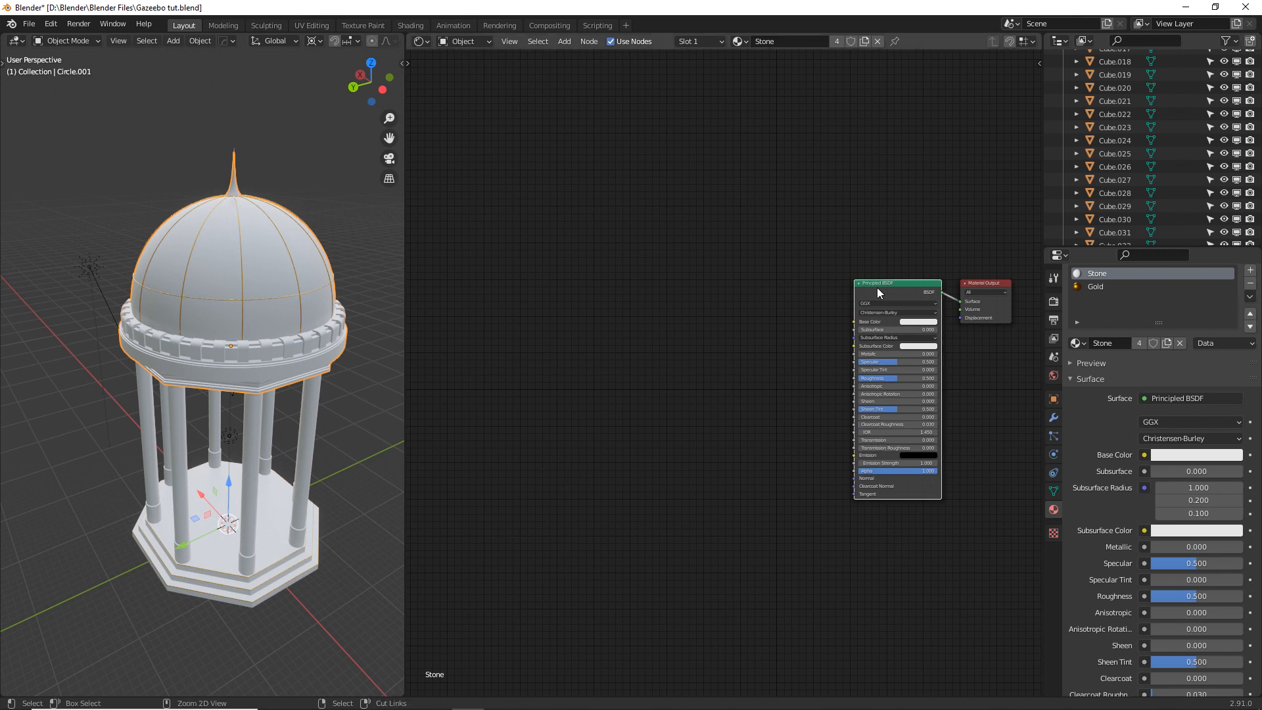
{"action": "key", "text": "ctrl+t"}
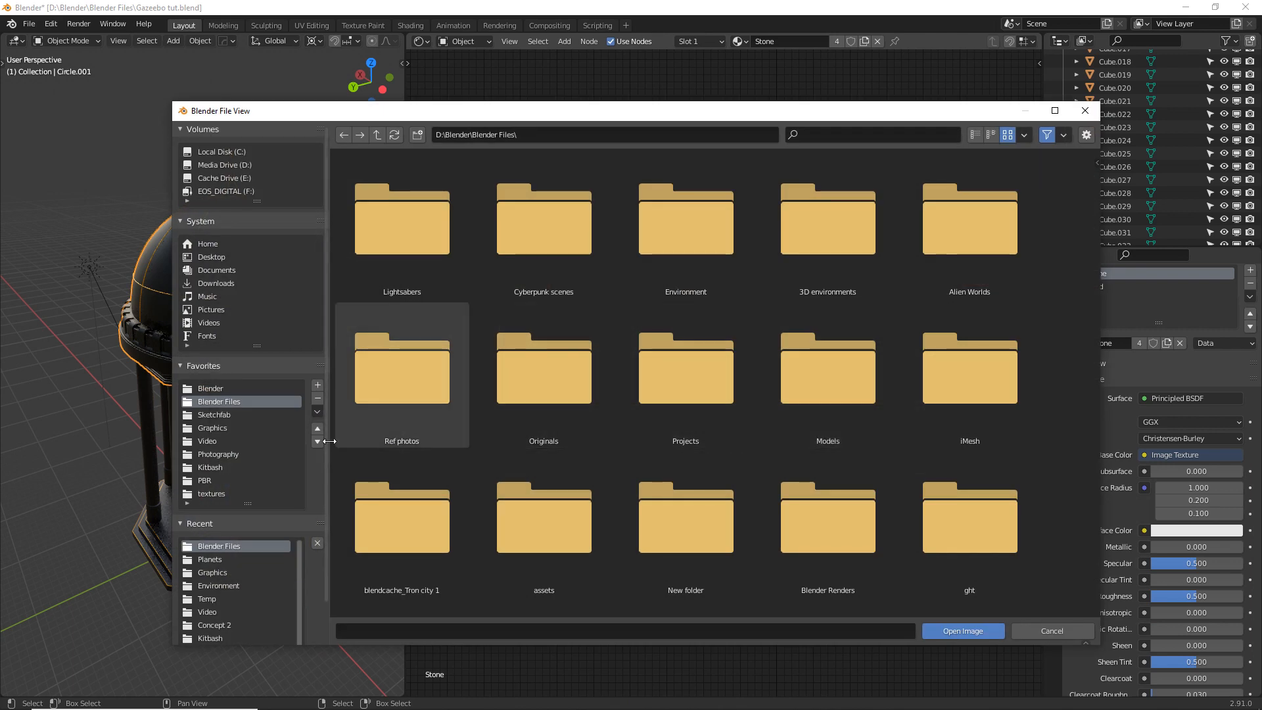
{"action": "left_click", "coordinate": [230, 492]}
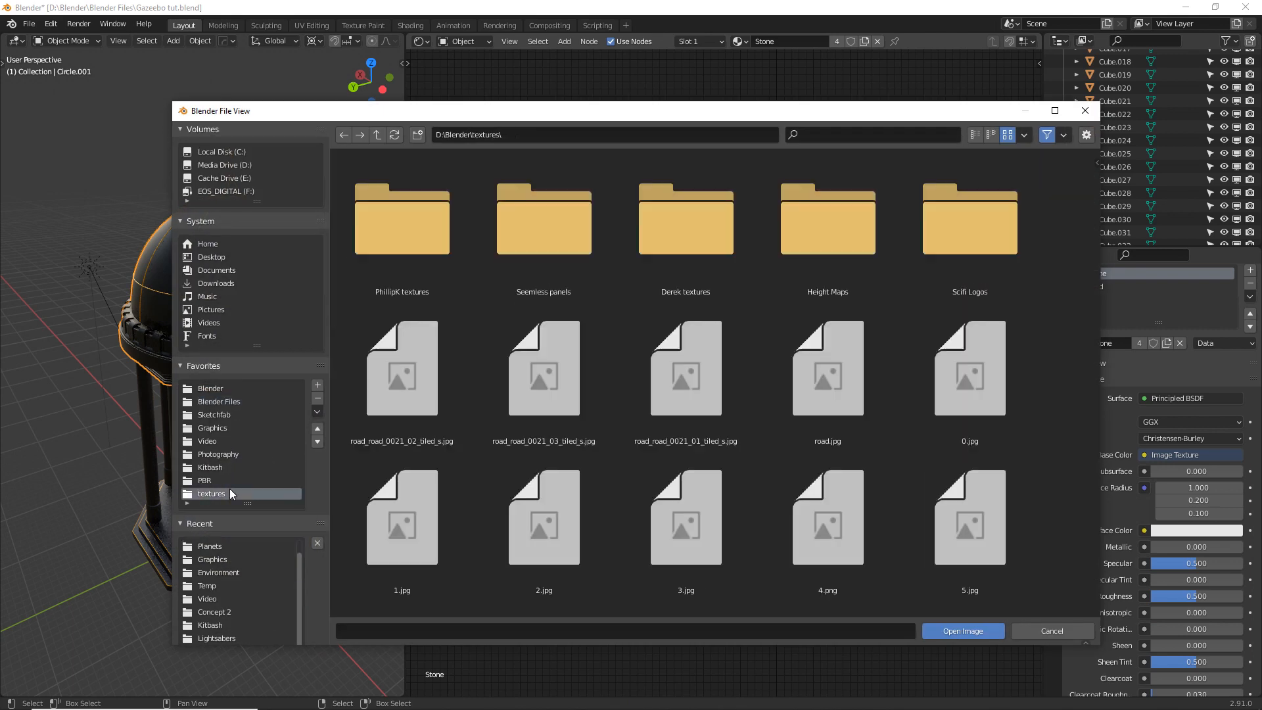
{"action": "scroll", "coordinate": [560, 413], "scroll_direction": "down", "scroll_amount": 5}
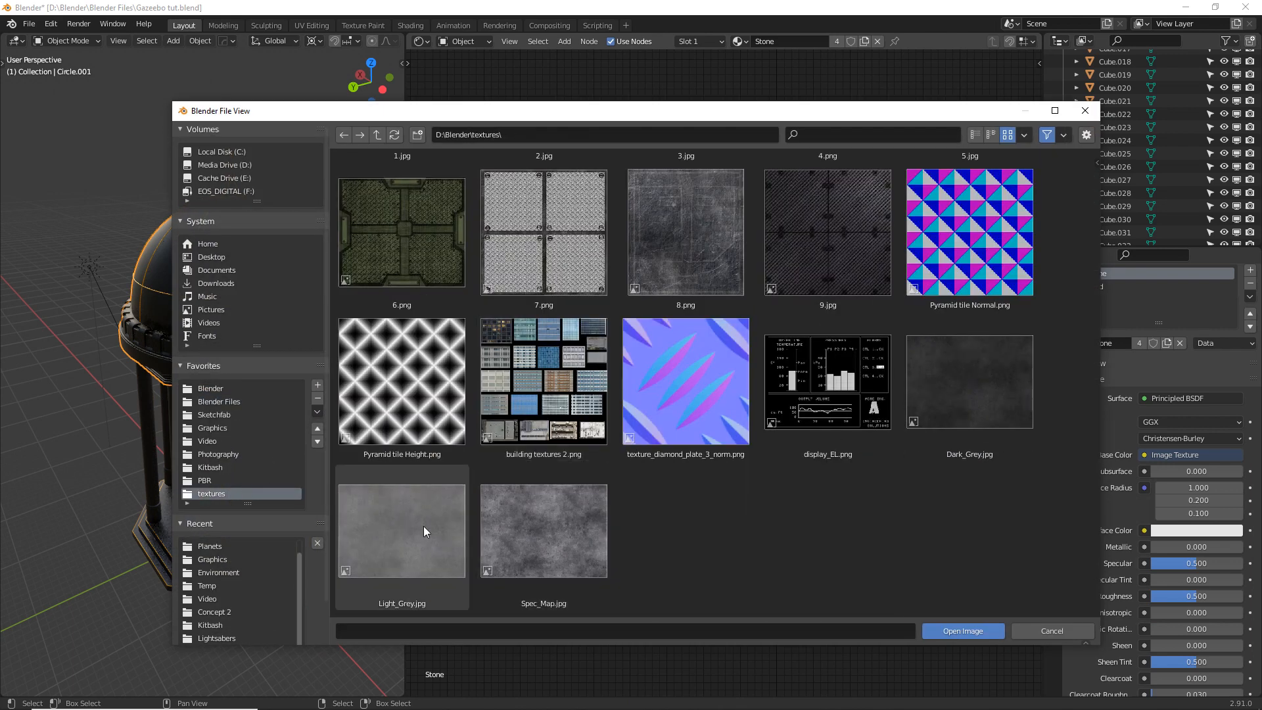
{"action": "left_click", "coordinate": [399, 525]}
{"action": "left_click", "coordinate": [979, 630]}
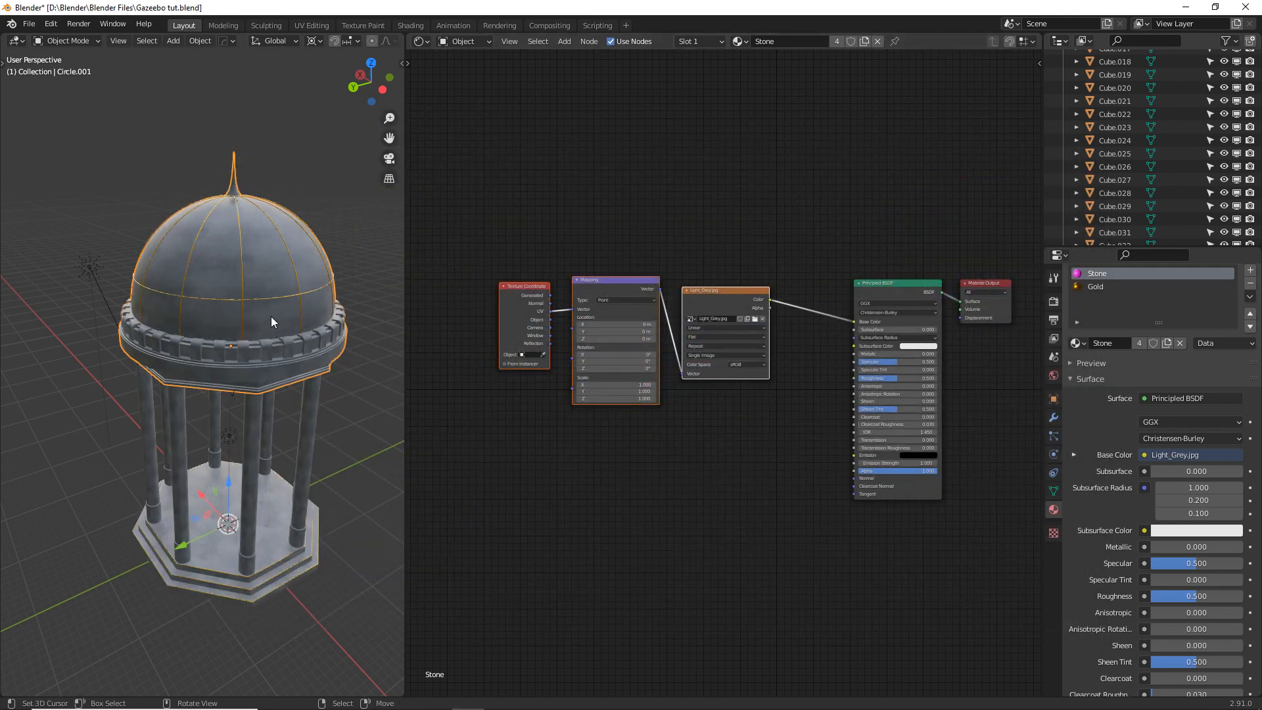
Inspect the textured dome and move the Texture Coordinate, Mapping and Light_Grey.jpg nodes up and away from the Principled BSDF.
{"action": "scroll", "coordinate": [270, 317], "scroll_direction": "up", "scroll_amount": 3}
{"action": "middle_click_drag", "start_coordinate": [270, 315], "coordinate": [335, 319]}
{"action": "scroll", "coordinate": [335, 318], "scroll_direction": "down", "scroll_amount": 2}
{"action": "key", "text": "g"}
{"action": "left_click", "coordinate": [695, 208]}
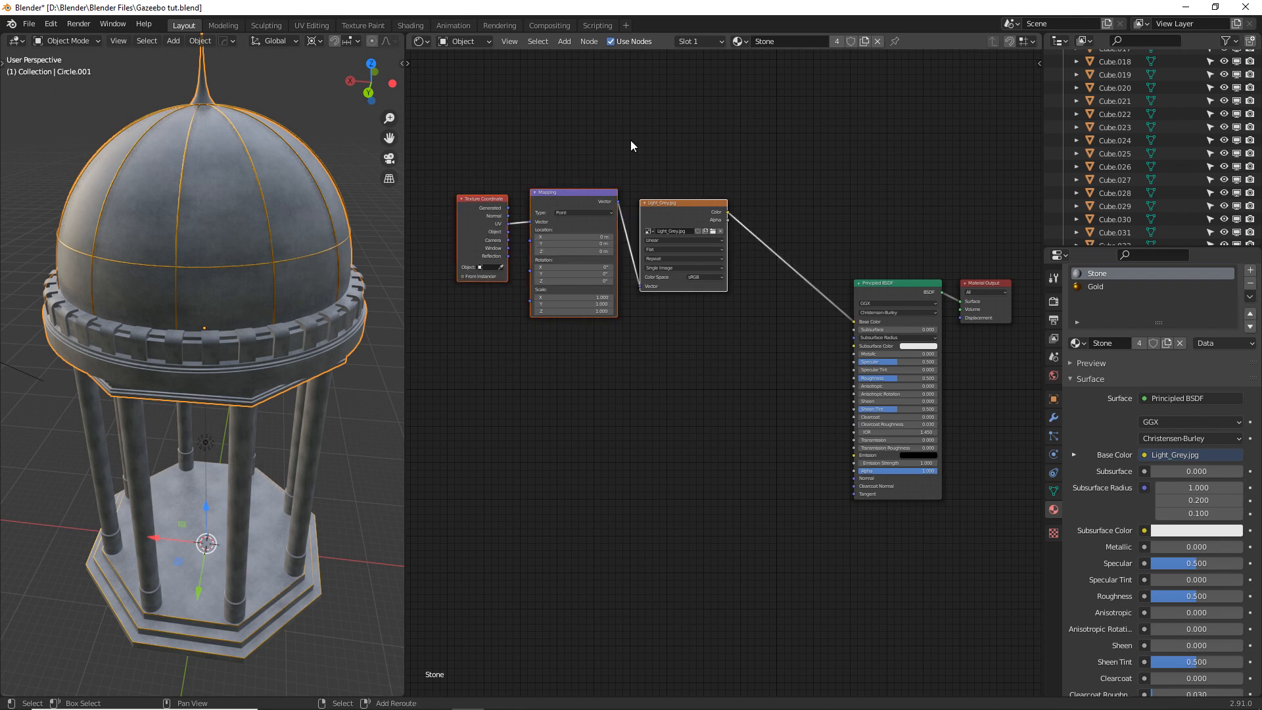
{"action": "key", "text": "shift+d"}
{"action": "left_click", "coordinate": [456, 401]}
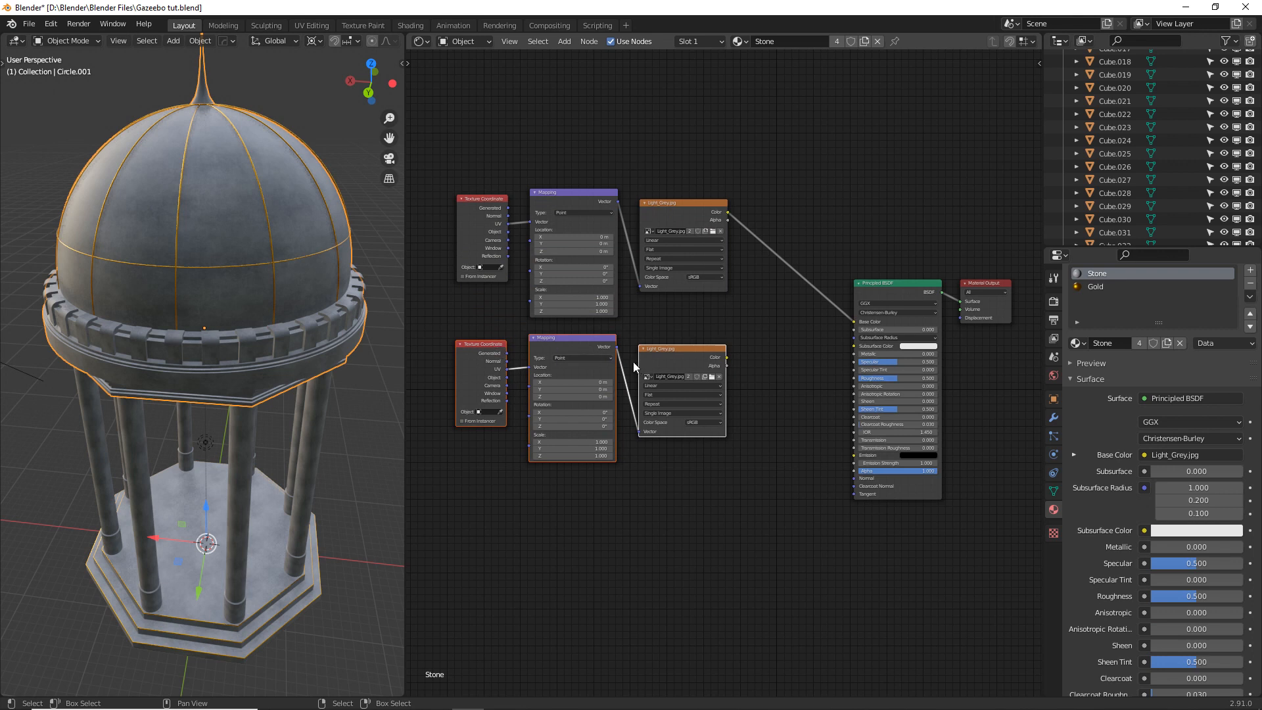
{"action": "left_click", "coordinate": [497, 372]}
{"action": "key", "text": "ctrl+z"}
{"action": "key", "text": "ctrl+z"}
Duplicate the Light_Grey.jpg image texture node below the original and link the Mapping node's Vector output to it.
{"action": "left_click", "coordinate": [675, 217]}
{"action": "key", "text": "shift+d"}
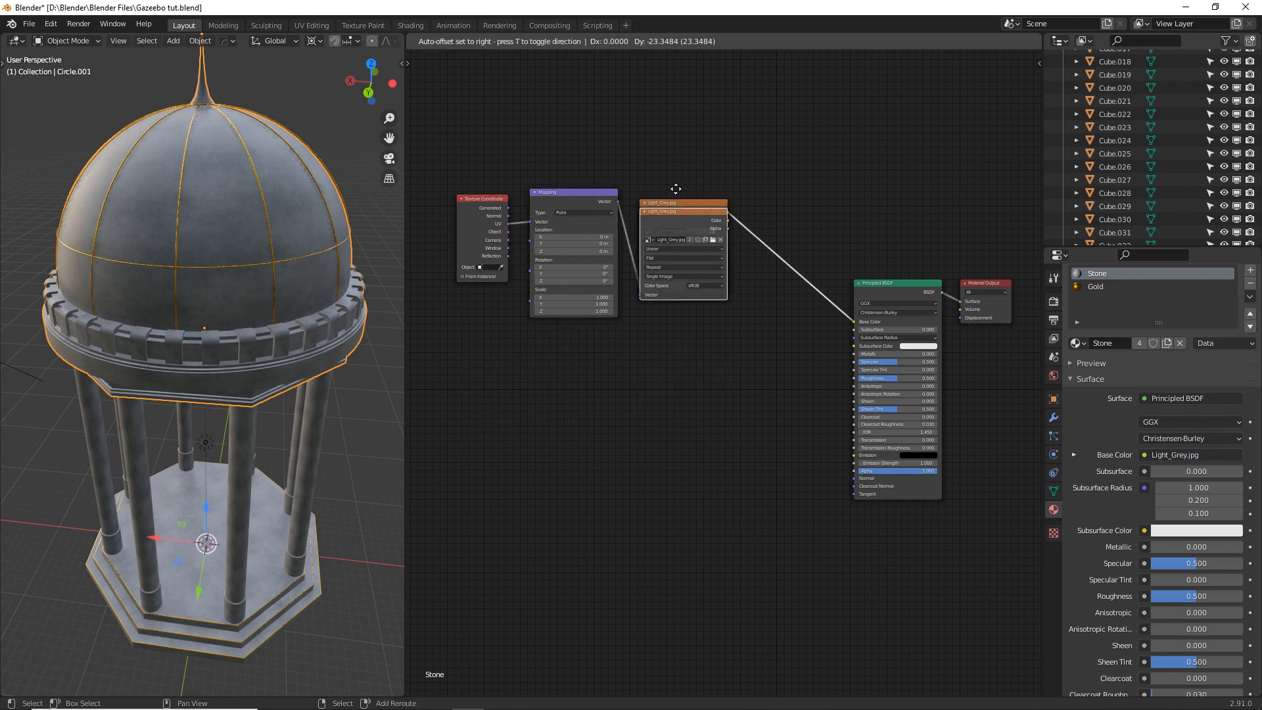
{"action": "left_click", "coordinate": [684, 310]}
{"action": "left_click_drag", "start_coordinate": [618, 201], "coordinate": [644, 438]}
{"action": "left_click", "coordinate": [704, 384]}
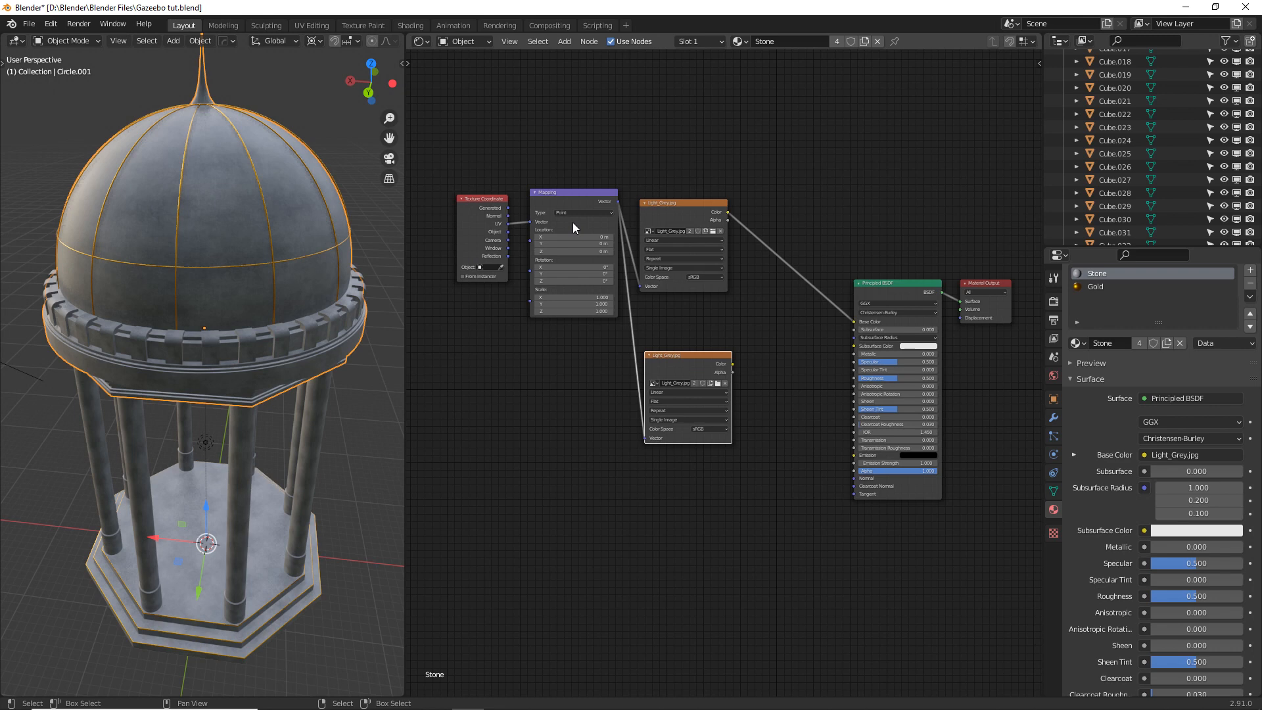
Load Ice crytal fractals_seamless.jpg from the D:\Graphics\Textures folder into the duplicated image texture node.
{"action": "left_click", "coordinate": [719, 383]}
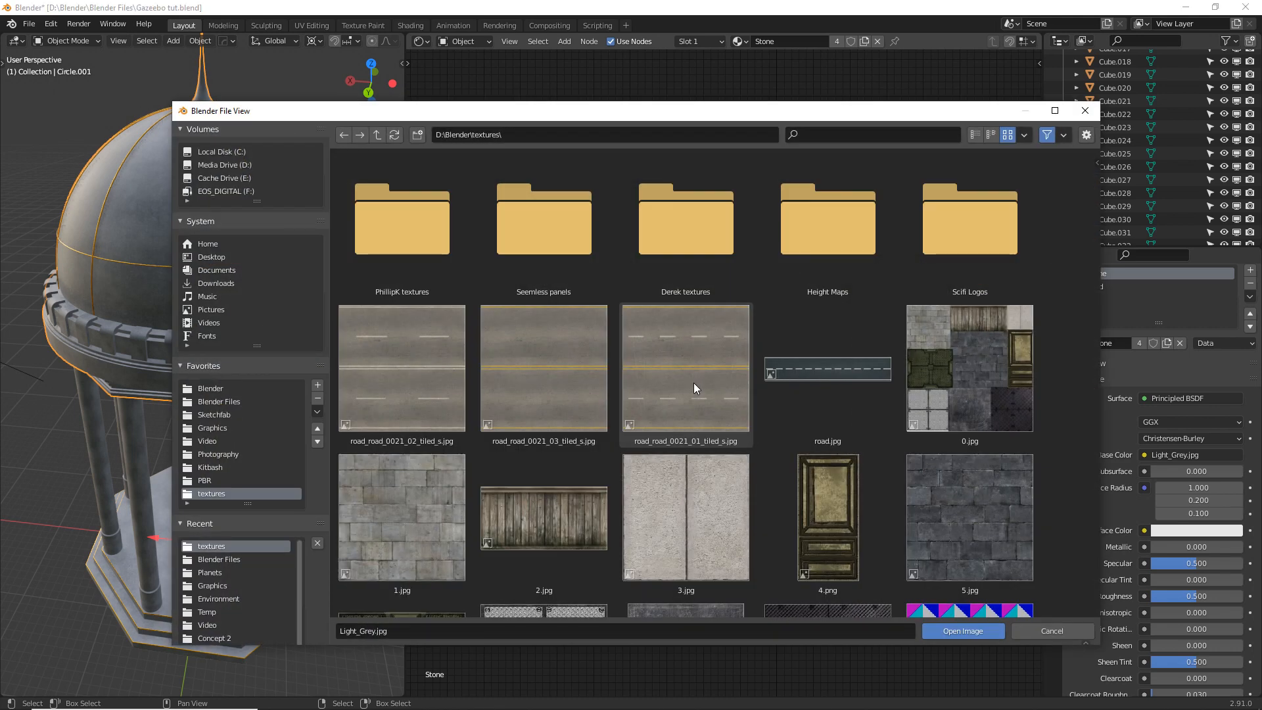
{"action": "scroll", "coordinate": [538, 345], "scroll_direction": "down", "scroll_amount": 4}
{"action": "scroll", "coordinate": [539, 341], "scroll_direction": "down", "scroll_amount": 3}
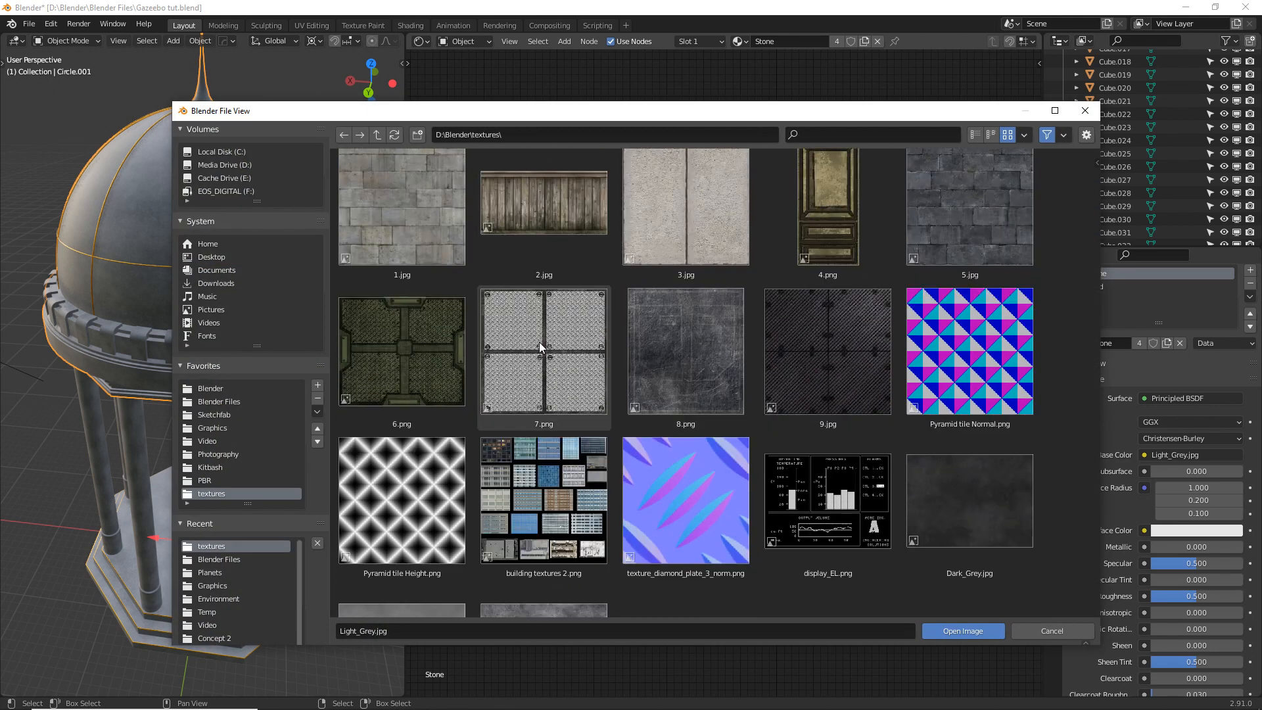
{"action": "scroll", "coordinate": [539, 342], "scroll_direction": "down", "scroll_amount": 3}
{"action": "left_click", "coordinate": [696, 215]}
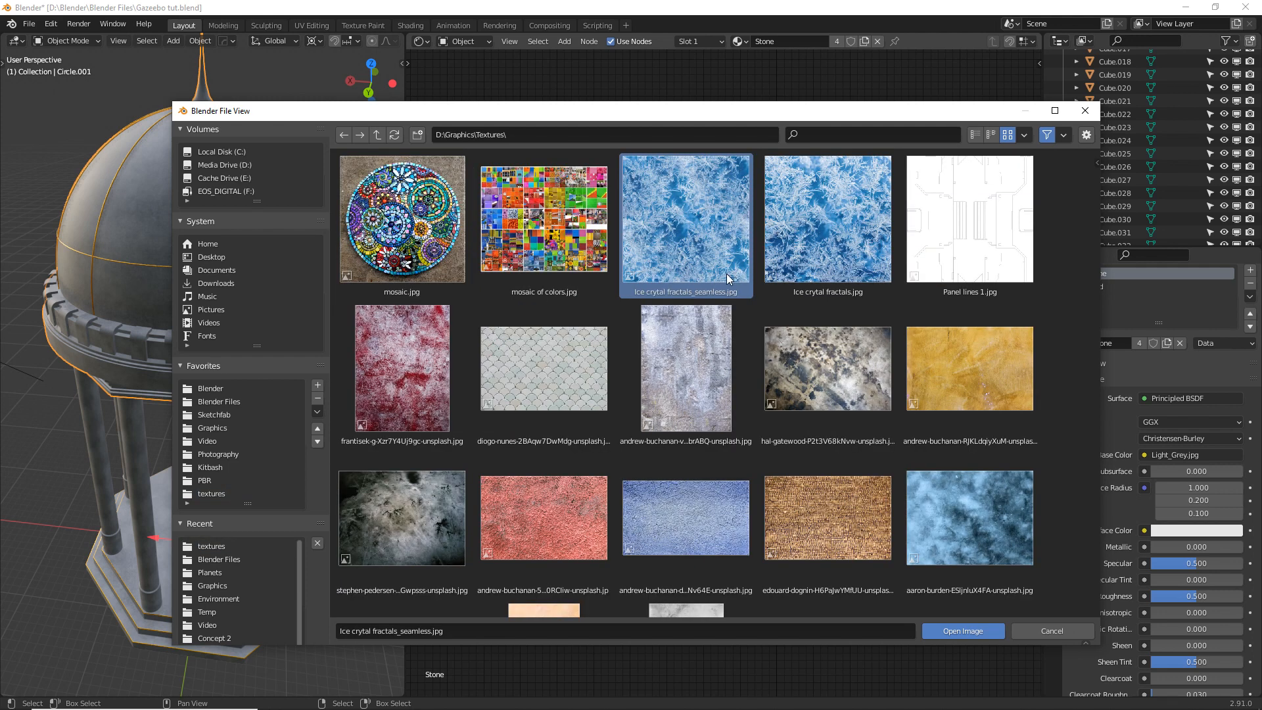
{"action": "left_click", "coordinate": [960, 632]}
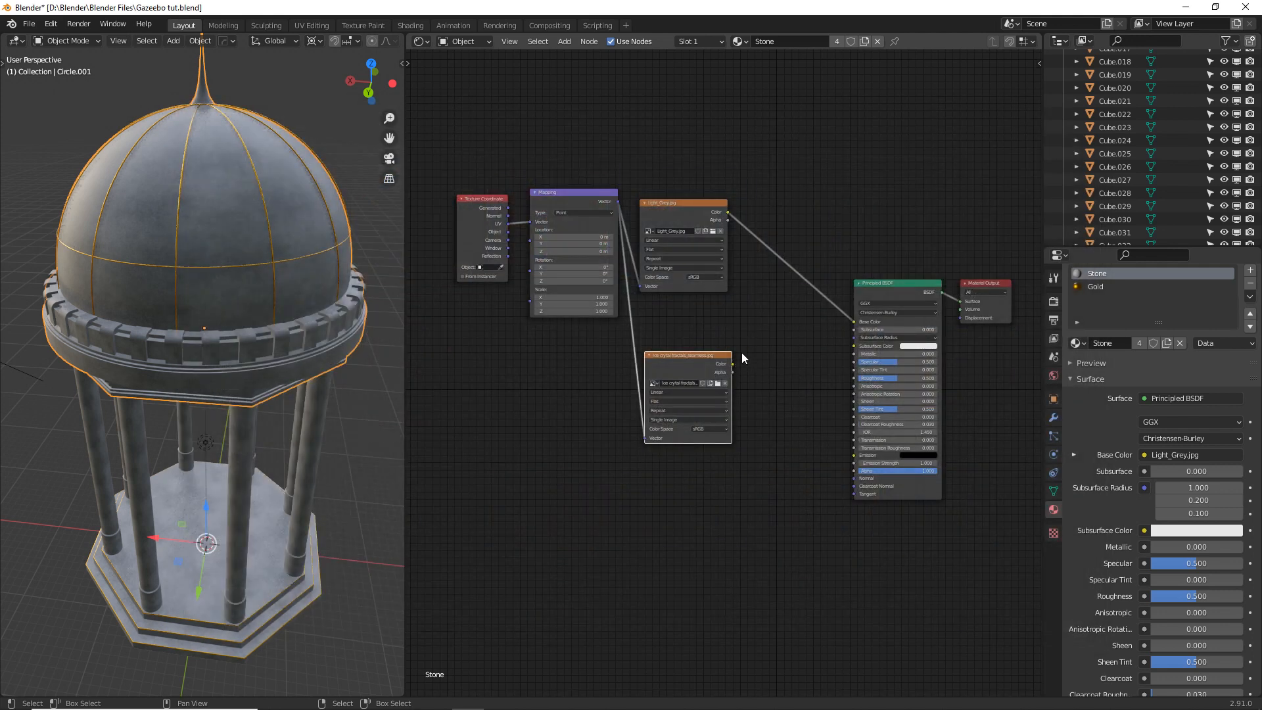
Insert a MixRGB node on the link between the Light_Grey.jpg texture and the Principled BSDF's Base Color.
{"action": "scroll", "coordinate": [763, 339], "scroll_direction": "right", "scroll_amount": 2, "text": "ctrl"}
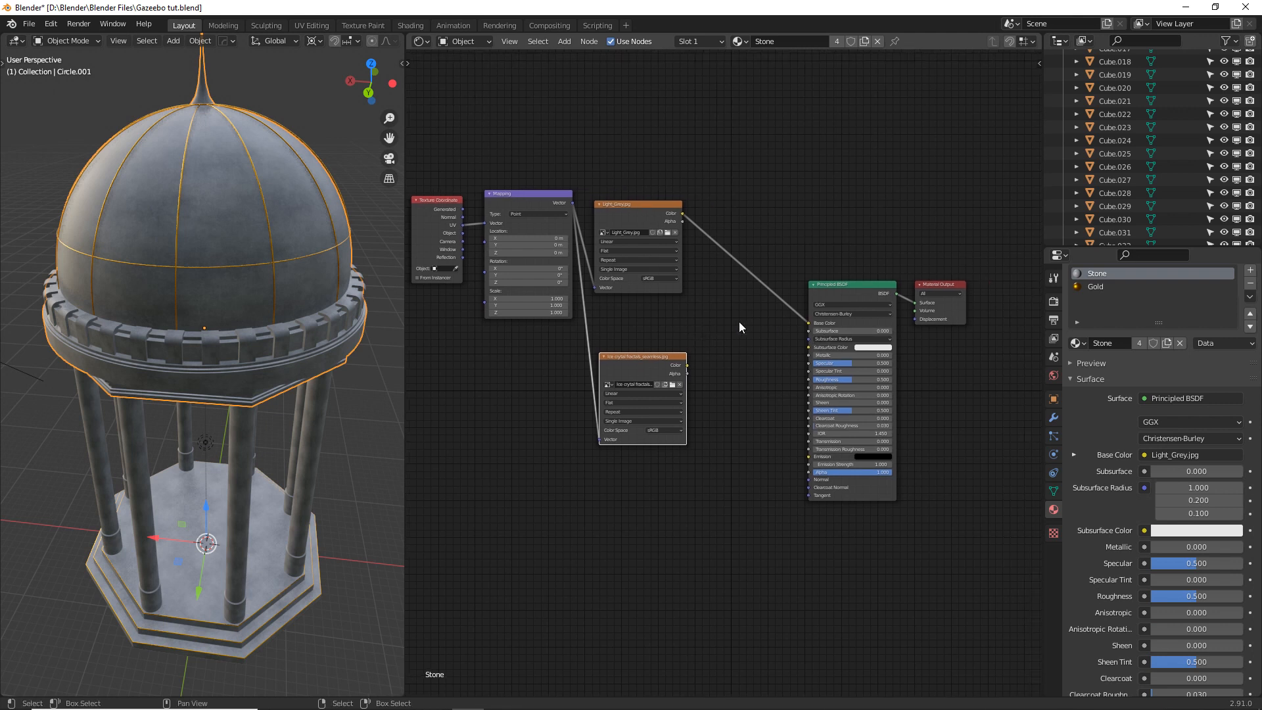
{"action": "key", "text": "shift+a"}
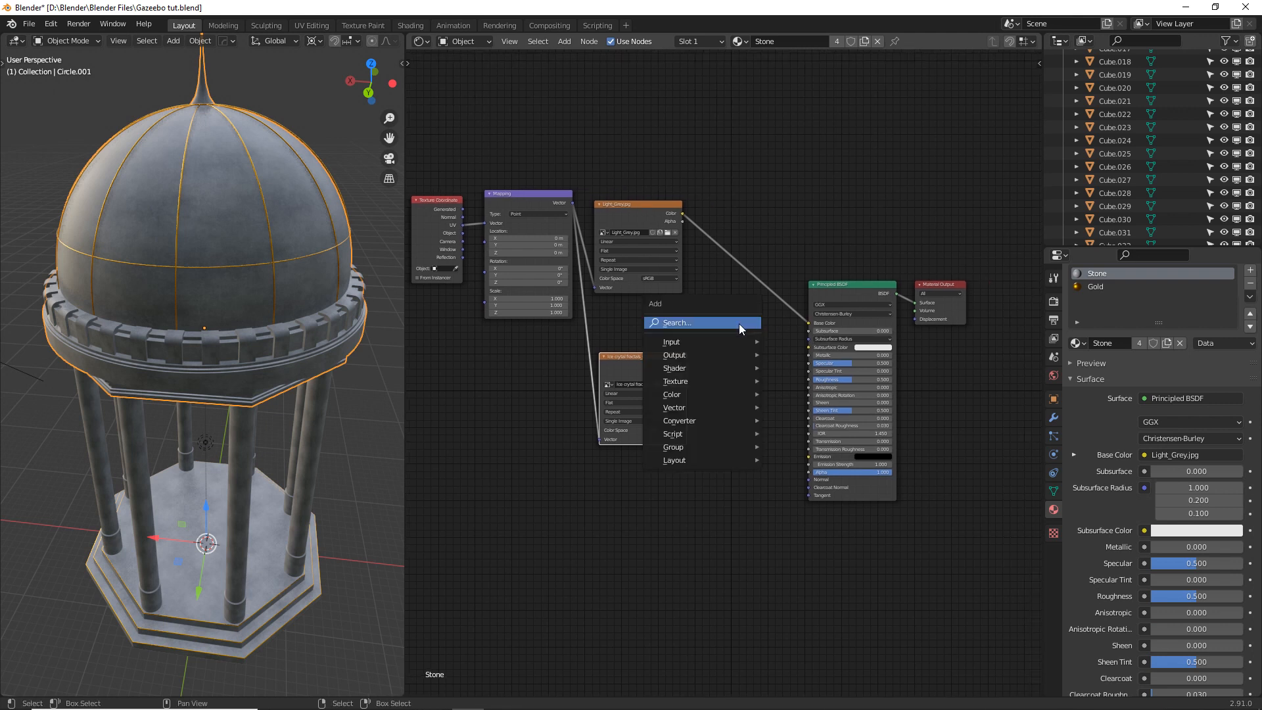
{"action": "mouse_move", "coordinate": [739, 393]}
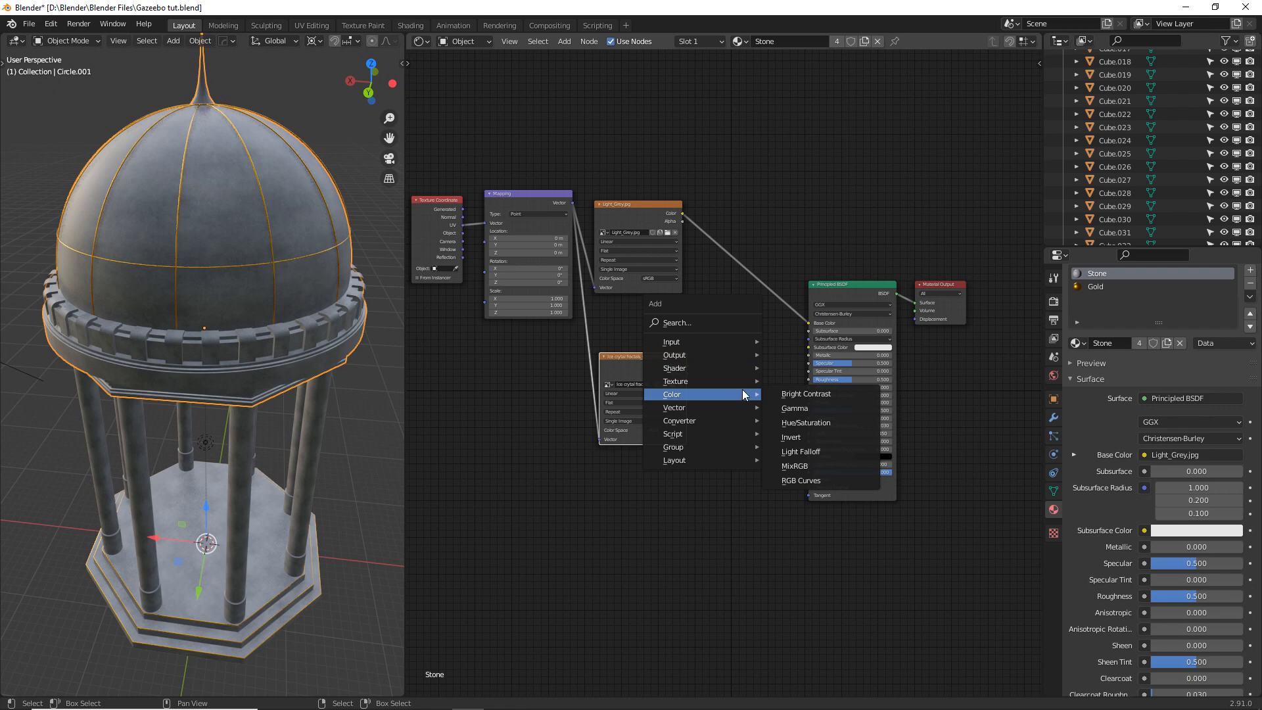
{"action": "left_click", "coordinate": [815, 464]}
{"action": "left_click", "coordinate": [750, 292]}
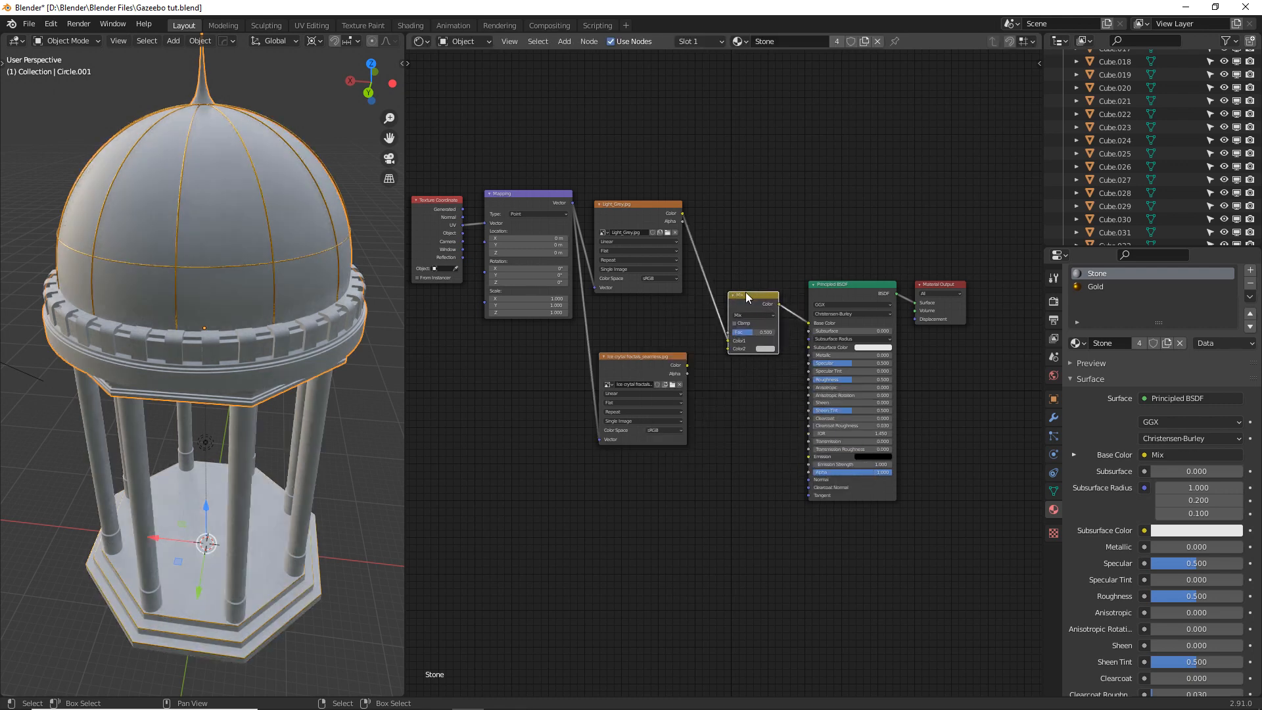
Connect the ice crystal texture's Color to Color2 of the Mix node and set its Fac to about 0.408.
{"action": "scroll", "coordinate": [705, 289], "scroll_direction": "up", "scroll_amount": 3}
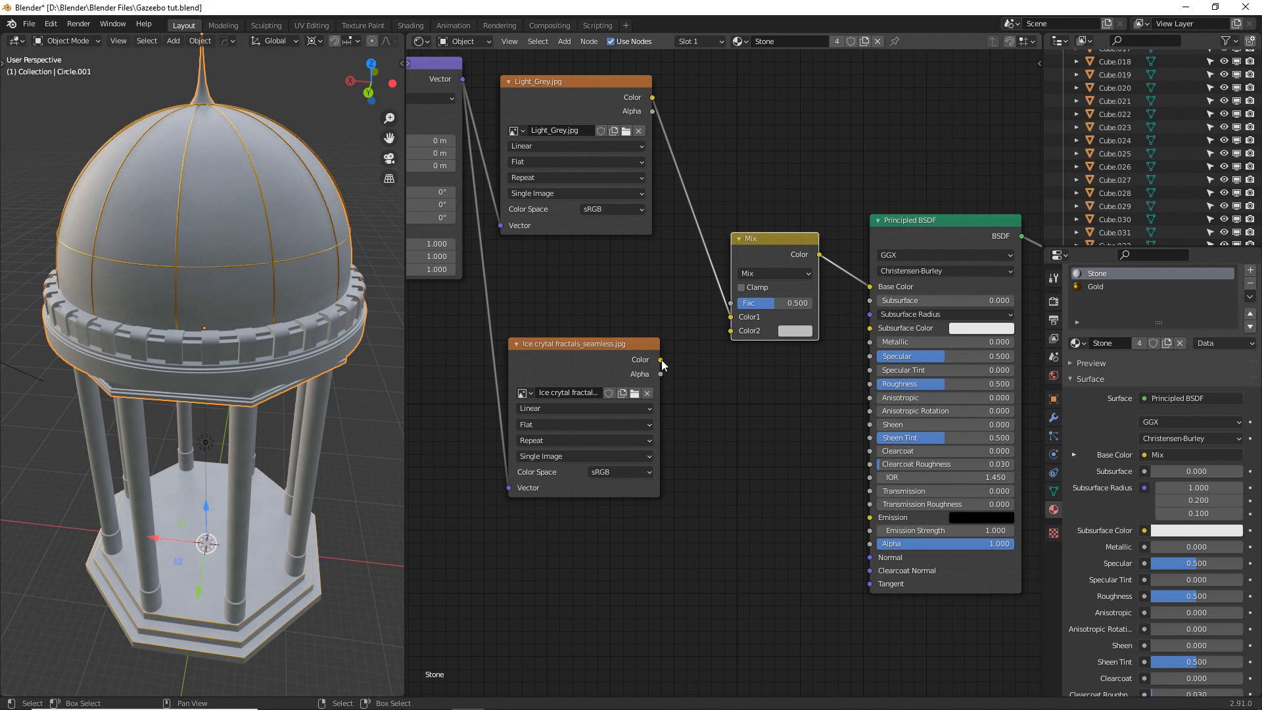
{"action": "mouse_move", "coordinate": [661, 360]}
{"action": "left_mouse_down"}
{"action": "mouse_move", "coordinate": [1055, 275]}
{"action": "mouse_move", "coordinate": [727, 310]}
{"action": "mouse_move", "coordinate": [730, 331]}
{"action": "left_mouse_up"}
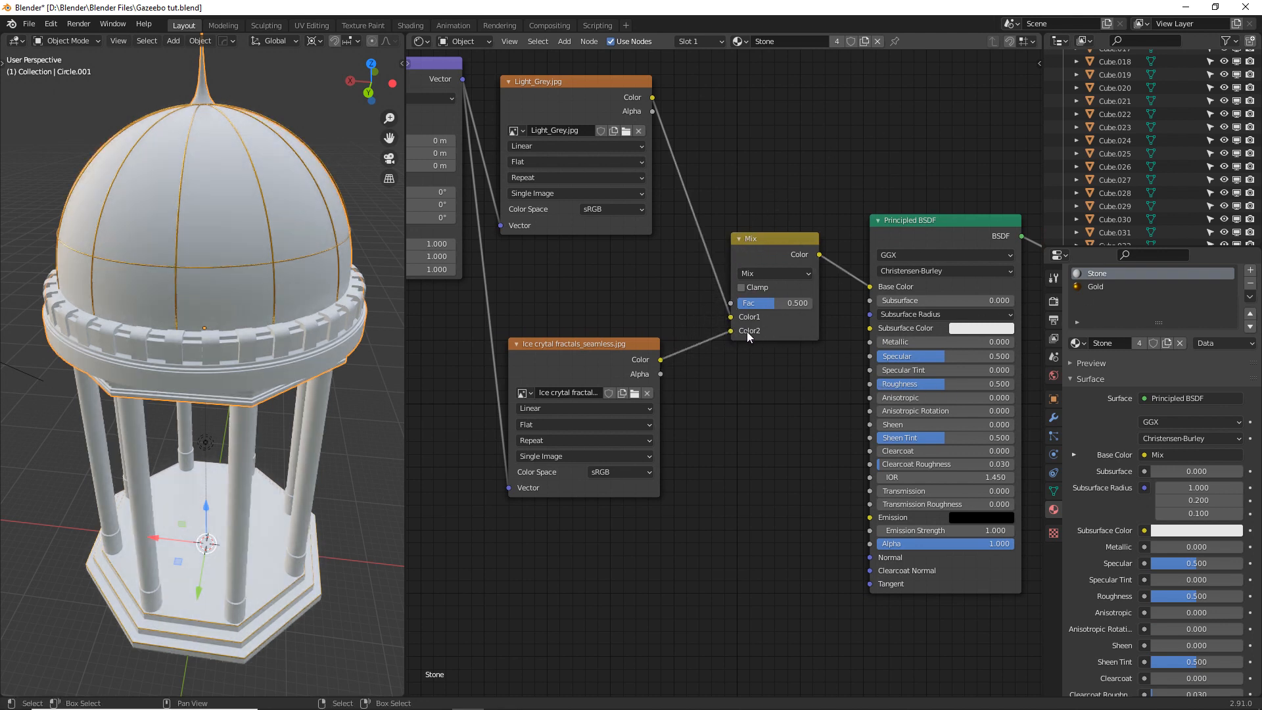
{"action": "left_click", "coordinate": [771, 272]}
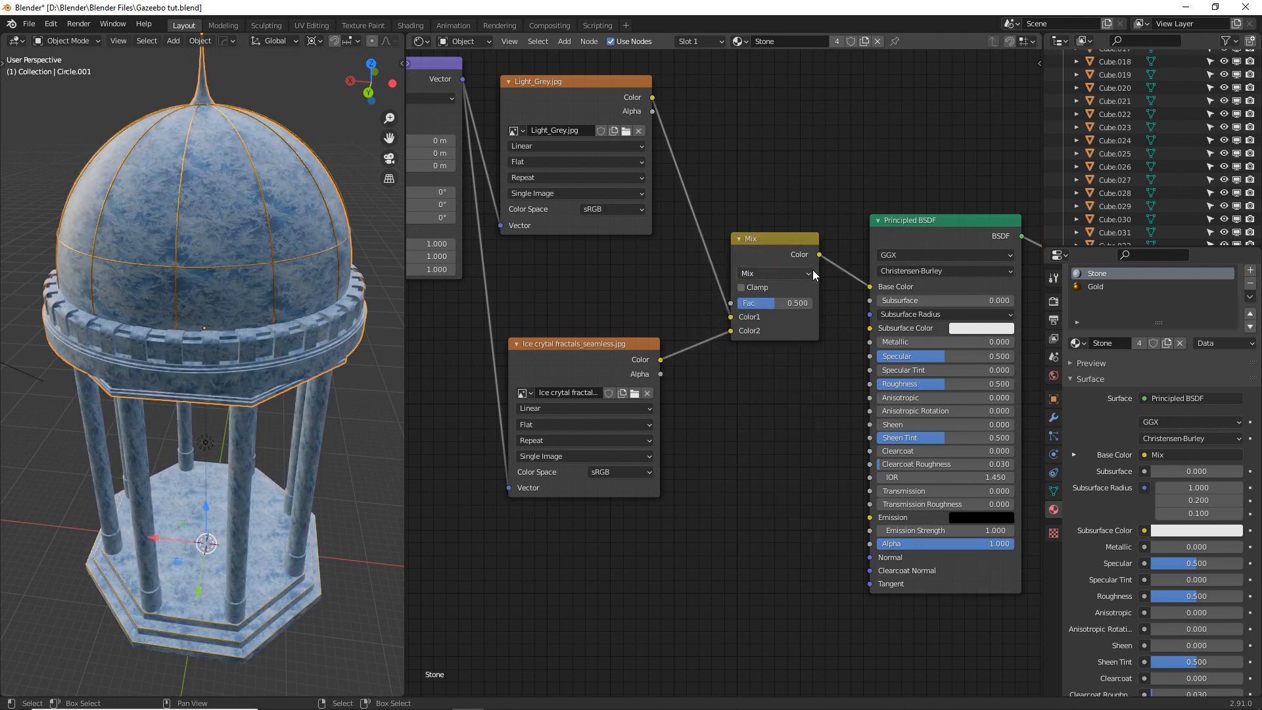
{"action": "mouse_move", "coordinate": [774, 303]}
{"action": "left_mouse_down"}
{"action": "mouse_move", "coordinate": [763, 303]}
{"action": "mouse_move", "coordinate": [792, 303]}
{"action": "mouse_move", "coordinate": [745, 303]}
{"action": "mouse_move", "coordinate": [795, 303]}
{"action": "mouse_move", "coordinate": [770, 303]}
{"action": "left_mouse_up"}
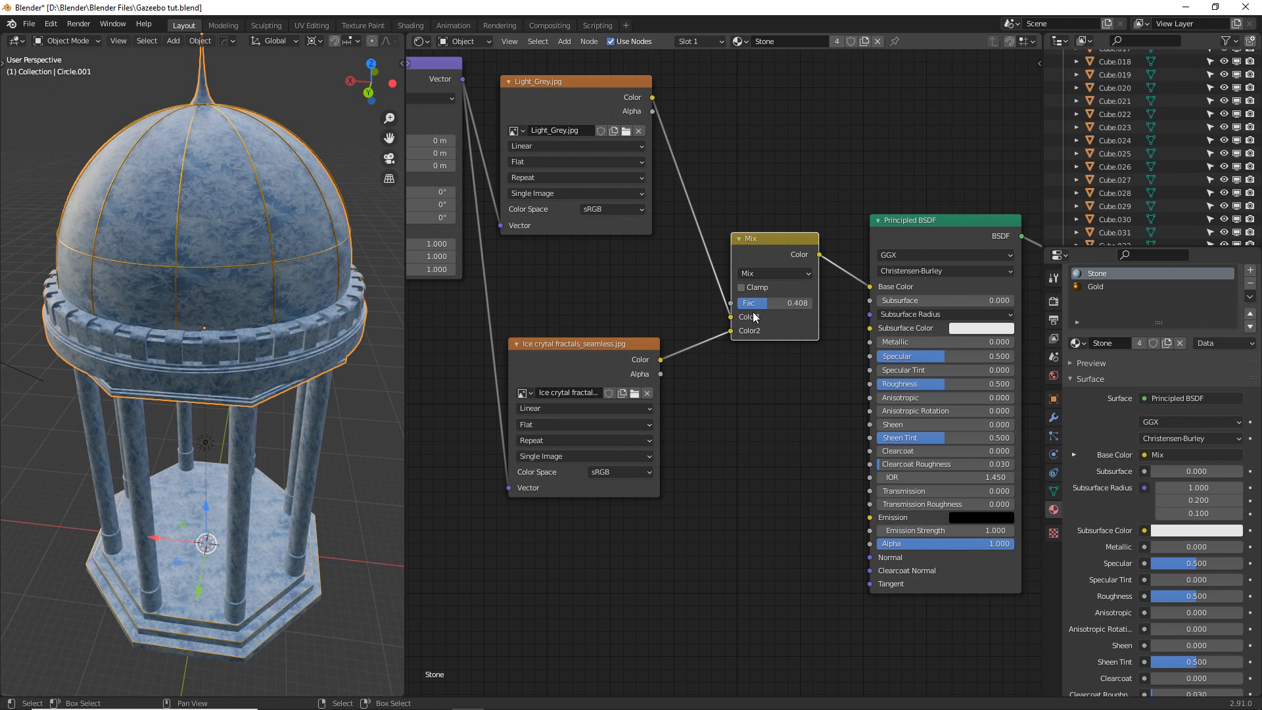
Change the mix node's blending mode to Multiply and raise its Fac to 1.000.
{"action": "left_click", "coordinate": [780, 274]}
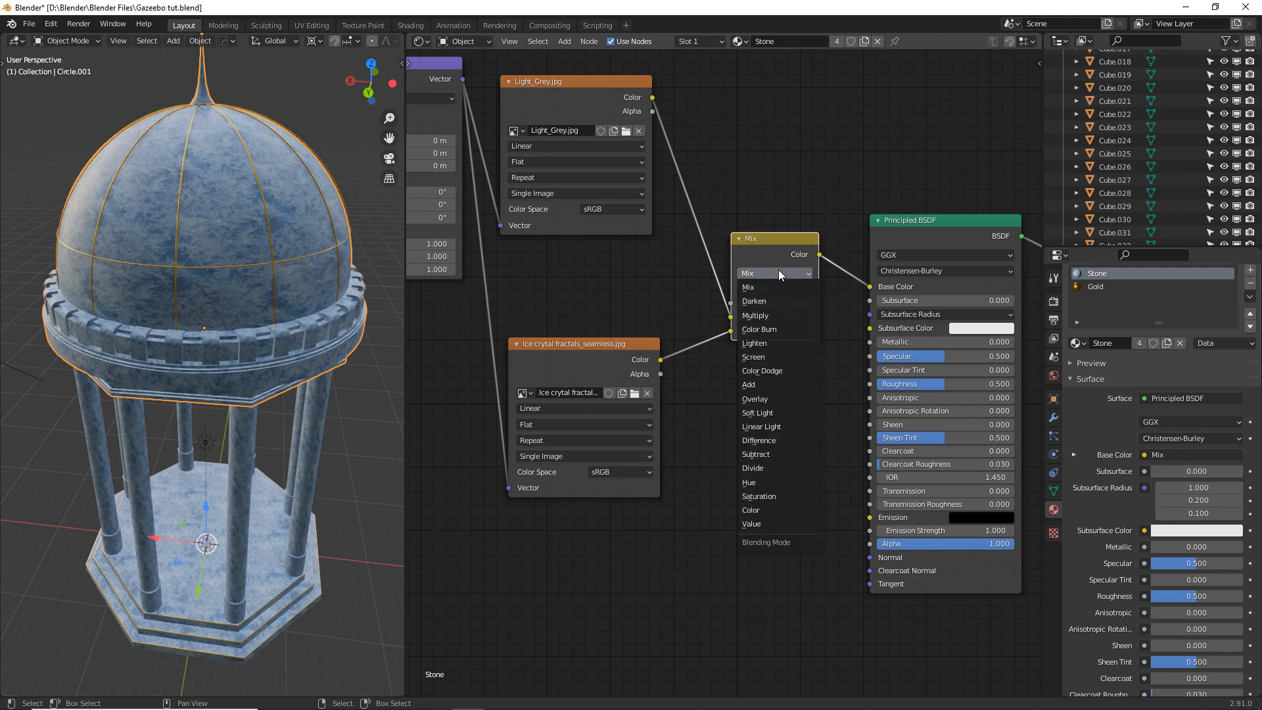
{"action": "left_click", "coordinate": [771, 315]}
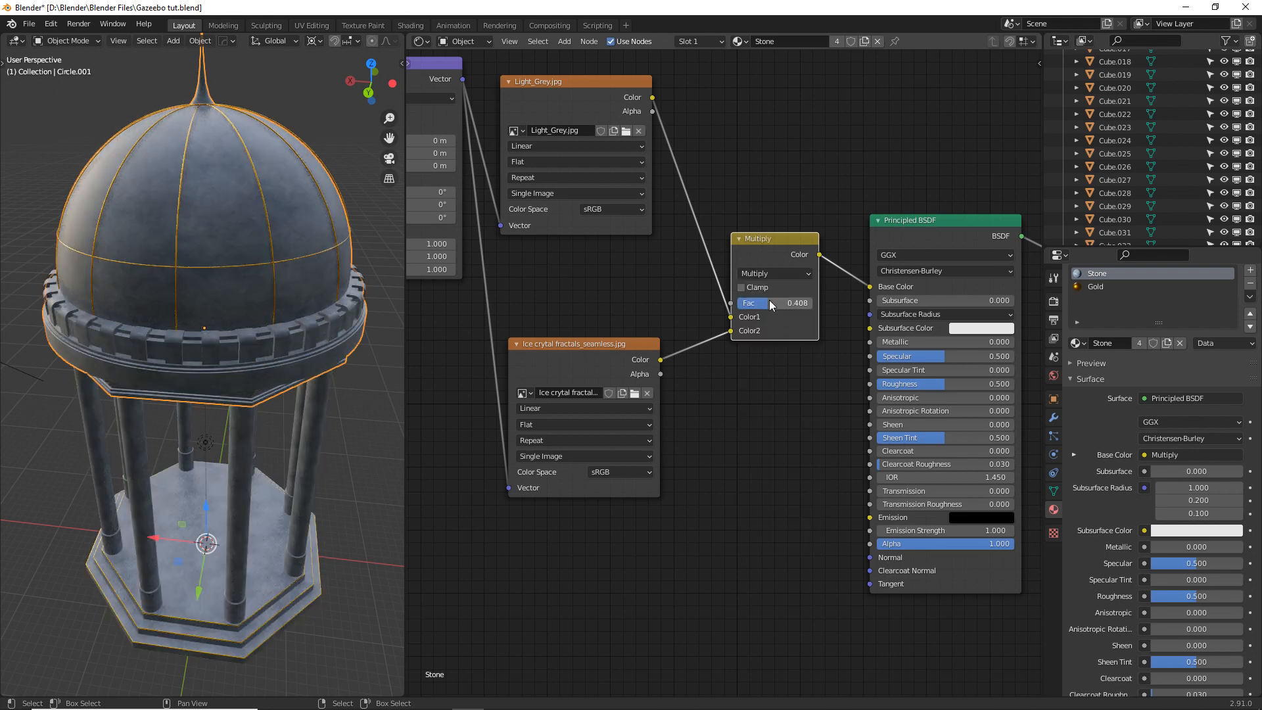
{"action": "left_click_drag", "start_coordinate": [769, 300], "coordinate": [811, 308]}
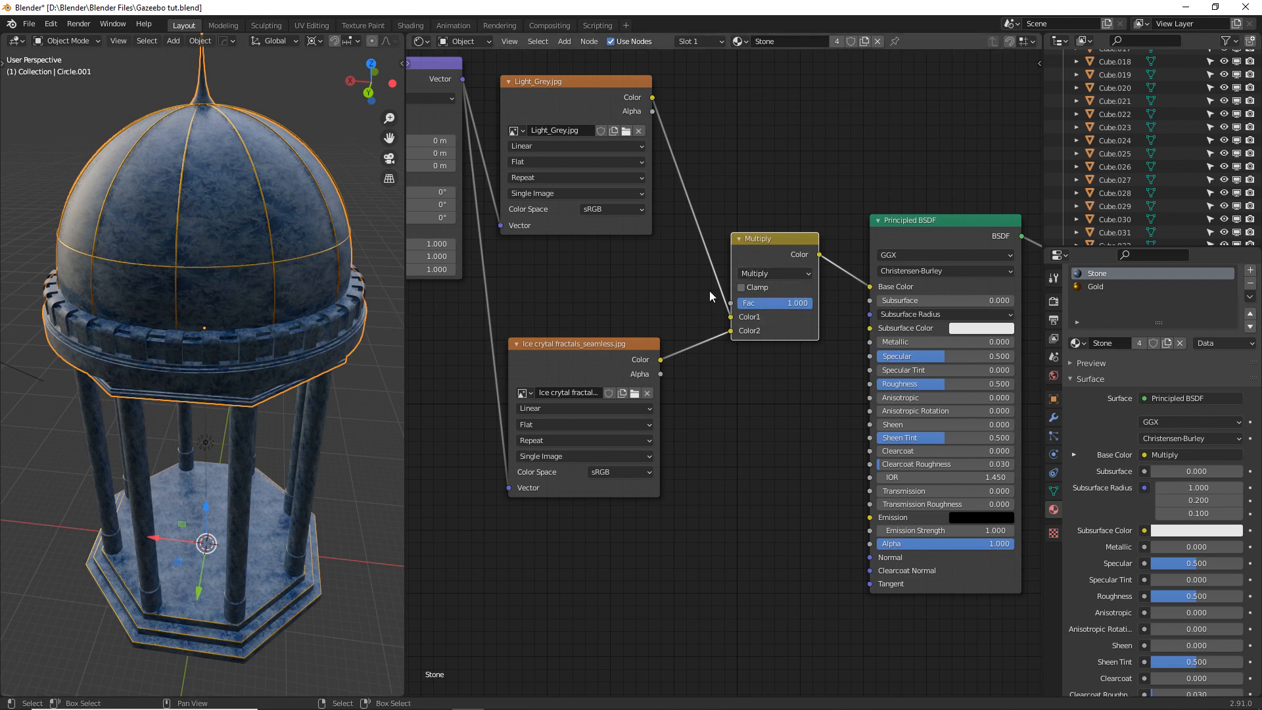
{"action": "middle_click_drag", "start_coordinate": [259, 333], "coordinate": [384, 322]}
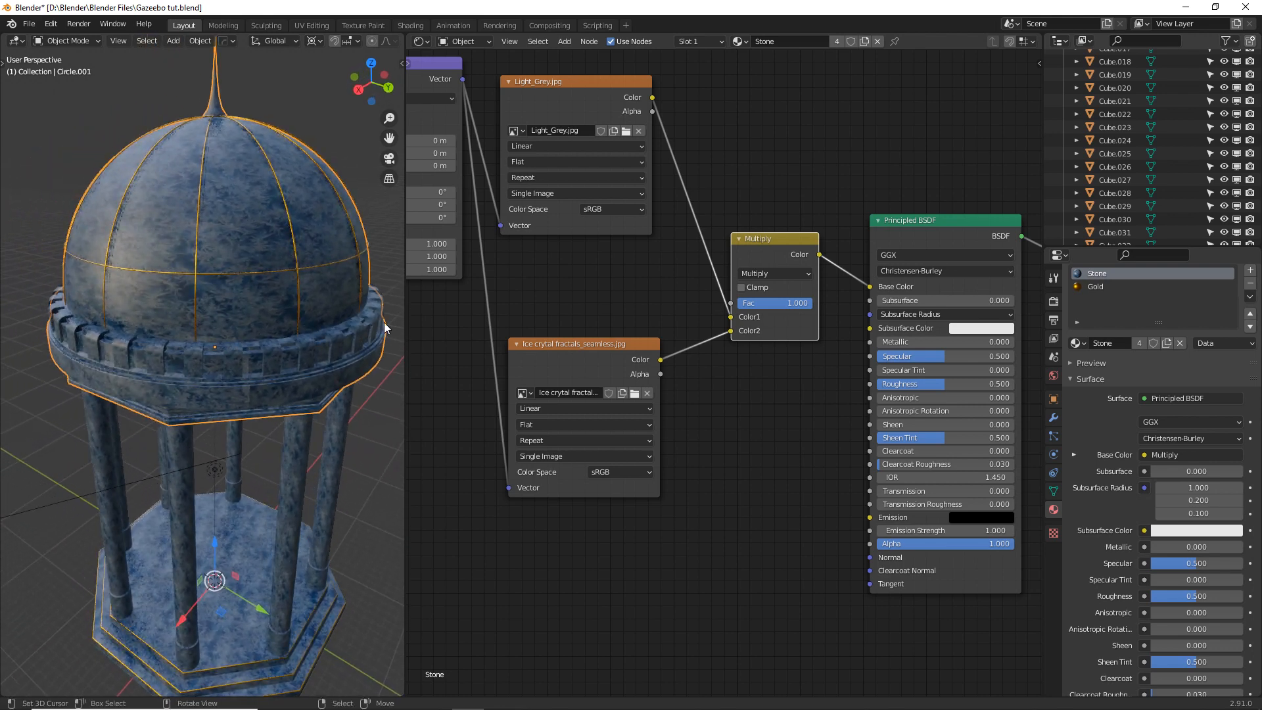
Preview the ice crystal texture alone on the gazebo, zoom in on the dome, and return to the Principled BSDF shading.
{"action": "left_click", "coordinate": [570, 364], "text": "ctrl+shift"}
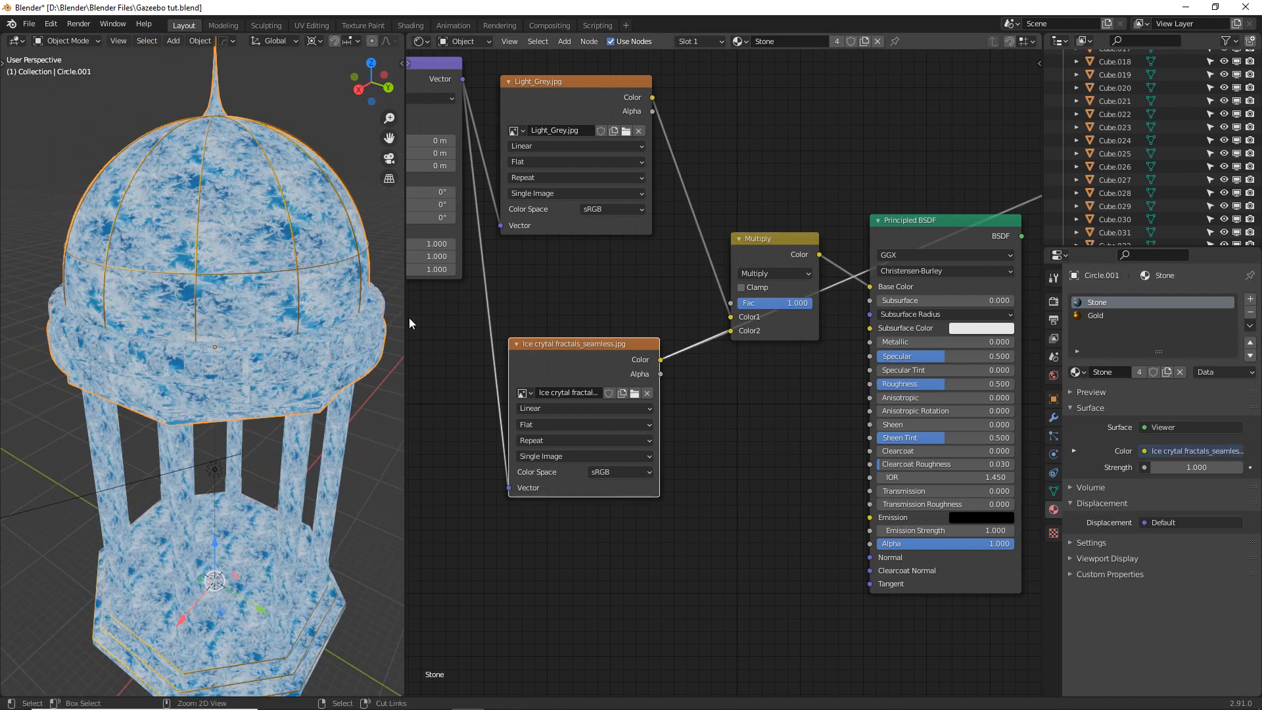
{"action": "scroll", "coordinate": [190, 266], "scroll_direction": "up", "scroll_amount": 8}
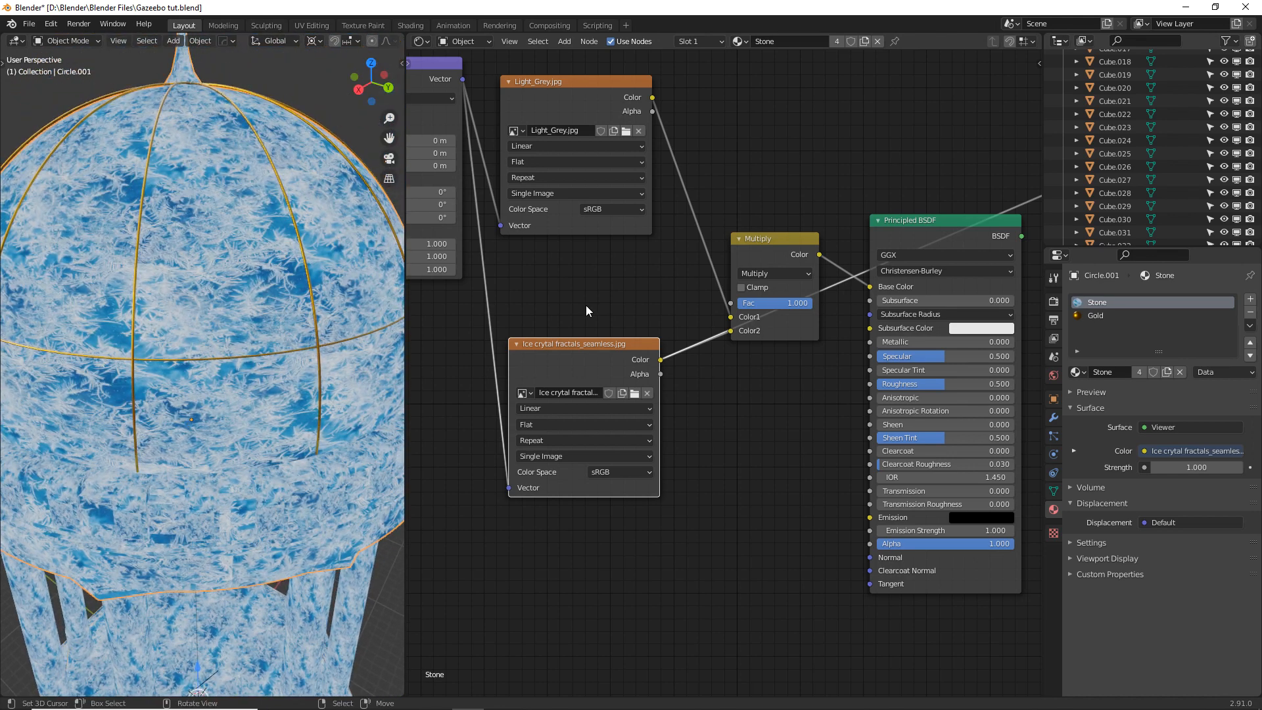
{"action": "left_click", "coordinate": [886, 239], "text": "ctrl+shift"}
{"action": "mouse_move", "coordinate": [810, 303]}
{"action": "left_mouse_down"}
{"action": "mouse_move", "coordinate": [762, 303]}
{"action": "mouse_move", "coordinate": [813, 302]}
{"action": "left_mouse_up"}
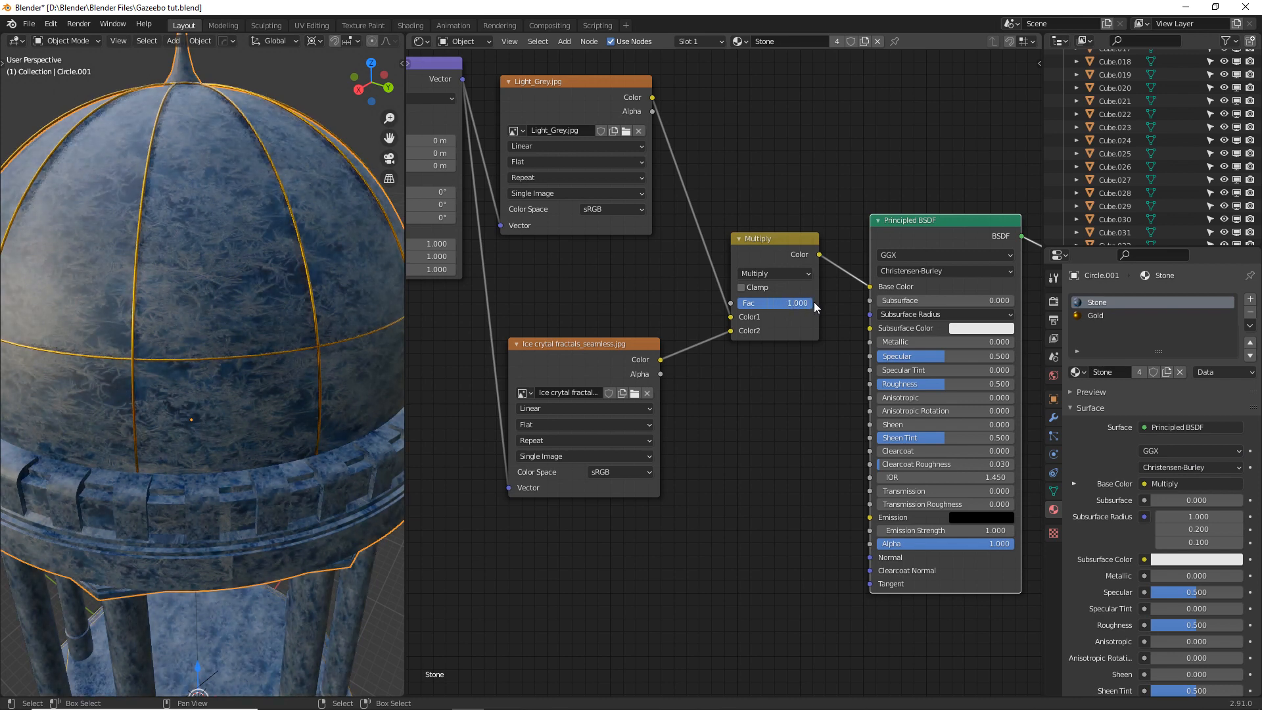
Set the blending mode of the node mixing the two image textures to Screen.
{"action": "left_click", "coordinate": [799, 272]}
{"action": "left_click", "coordinate": [756, 275]}
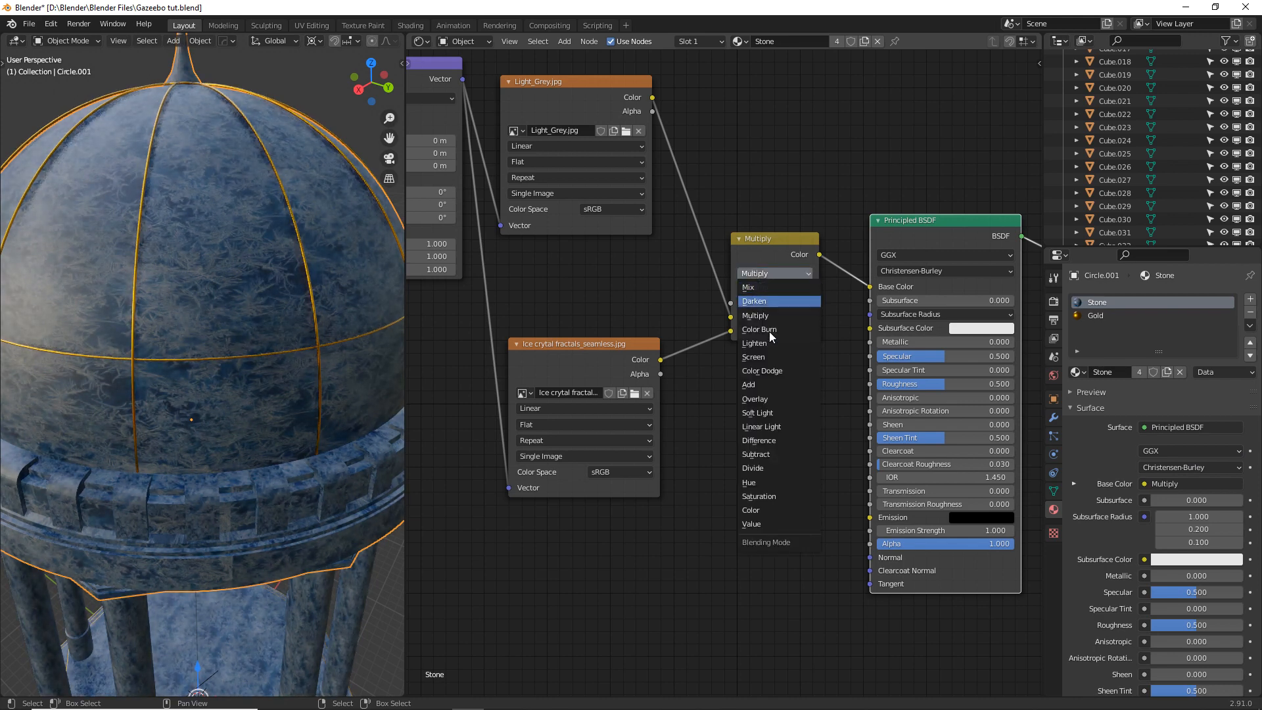
{"action": "left_click", "coordinate": [770, 356]}
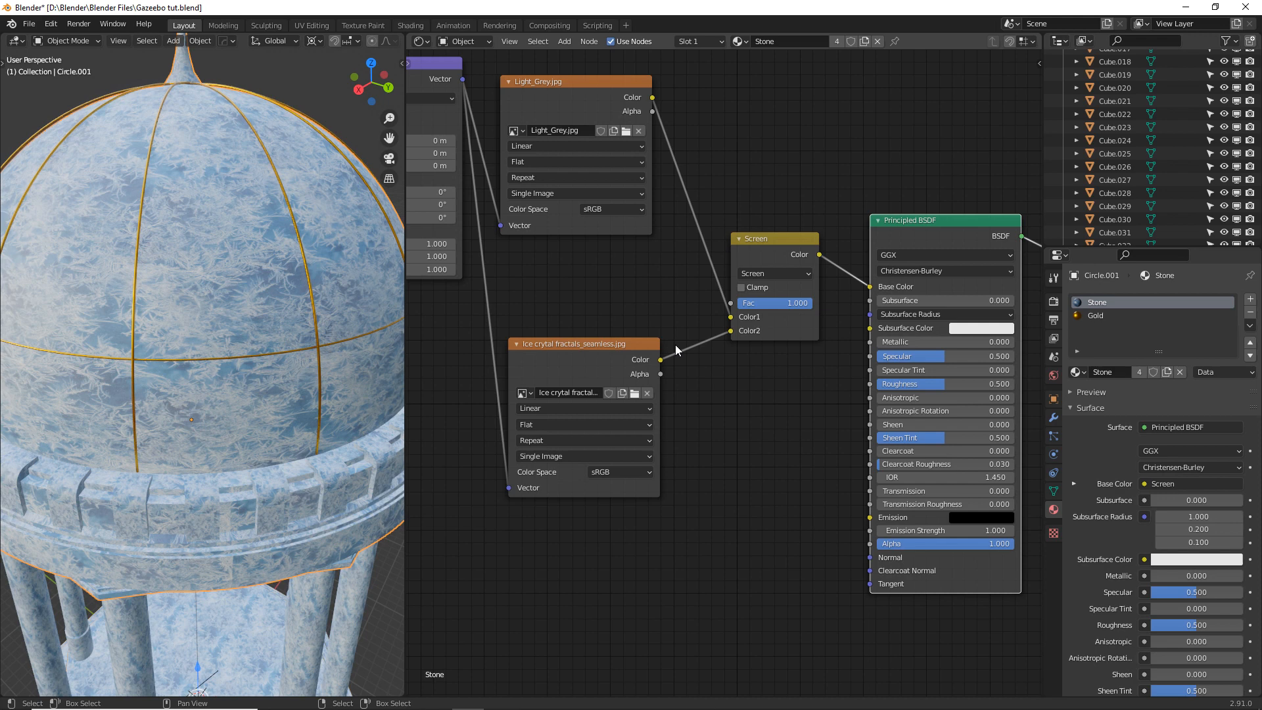
Compare the Screen blend with the separate ice crystal and Light_Grey.jpg textures, restoring the Principled BSDF output.
{"action": "left_click", "coordinate": [610, 364], "text": "ctrl+shift"}
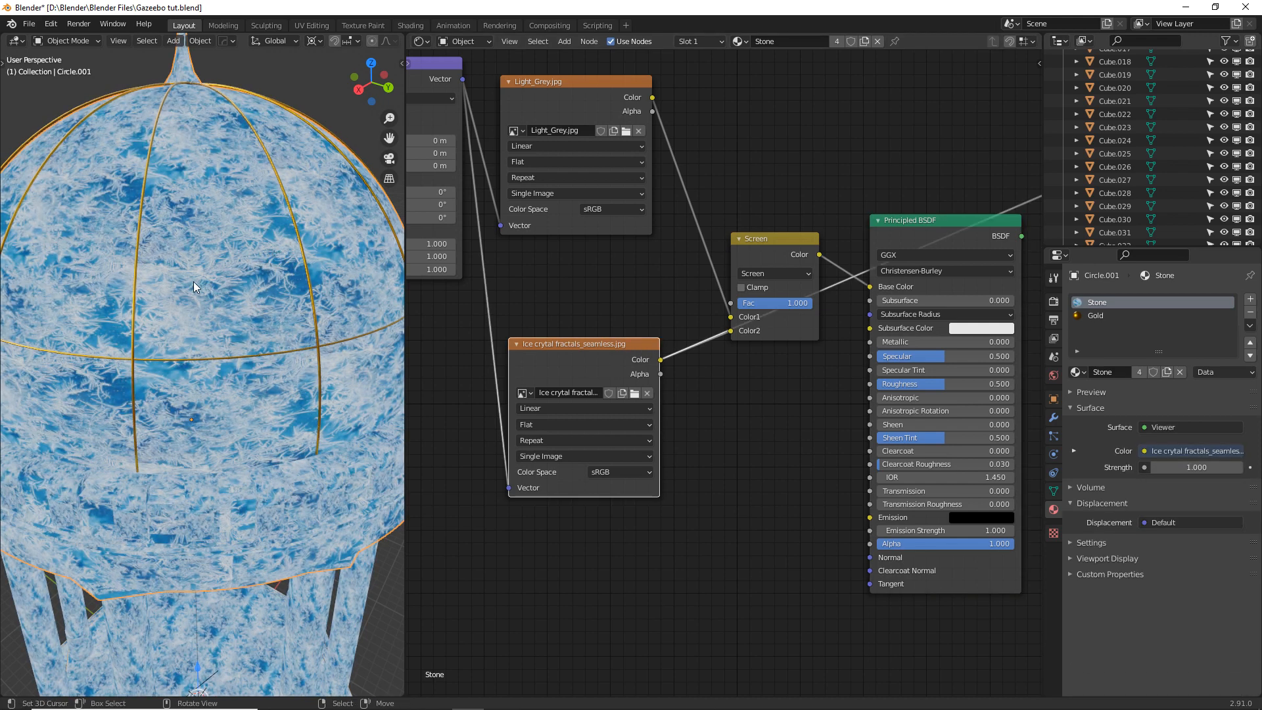
{"action": "left_click", "coordinate": [908, 221], "text": "ctrl+shift"}
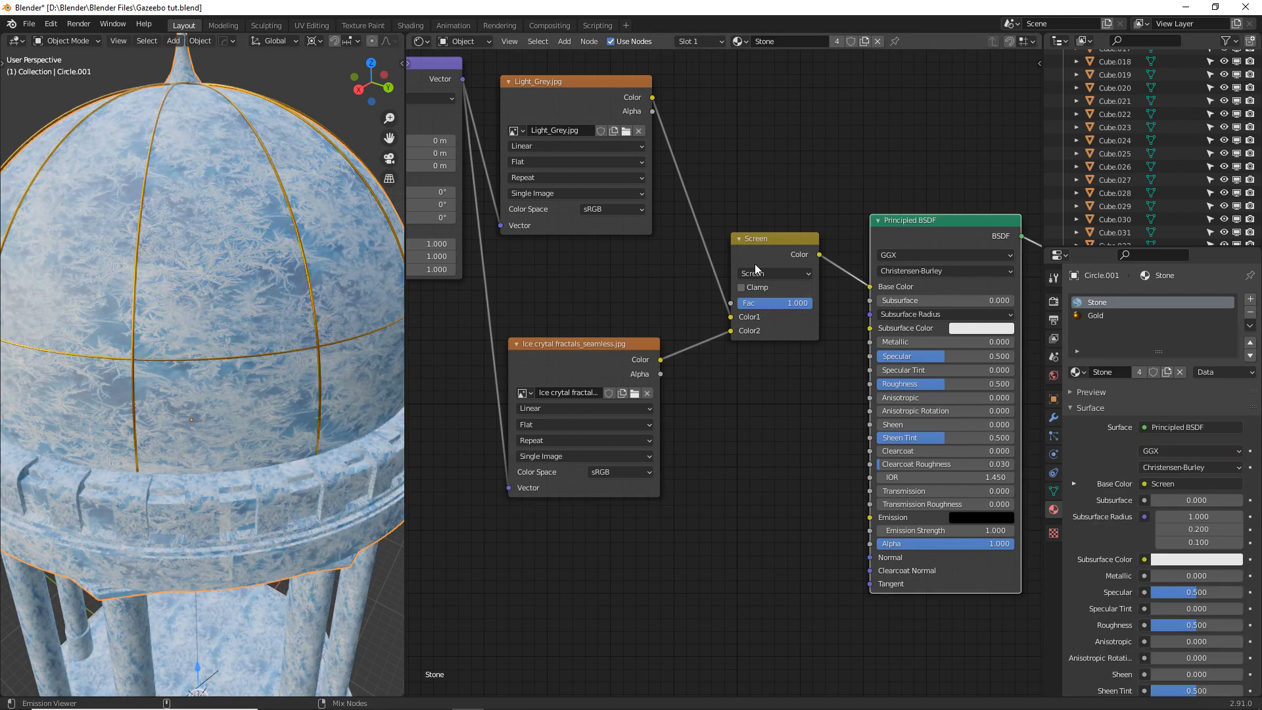
{"action": "left_click", "coordinate": [575, 101], "text": "ctrl+shift"}
{"action": "key", "text": "ctrl+z"}
Try the Color Dodge blending mode on the mix node and switch it back to Screen.
{"action": "left_click", "coordinate": [791, 275]}
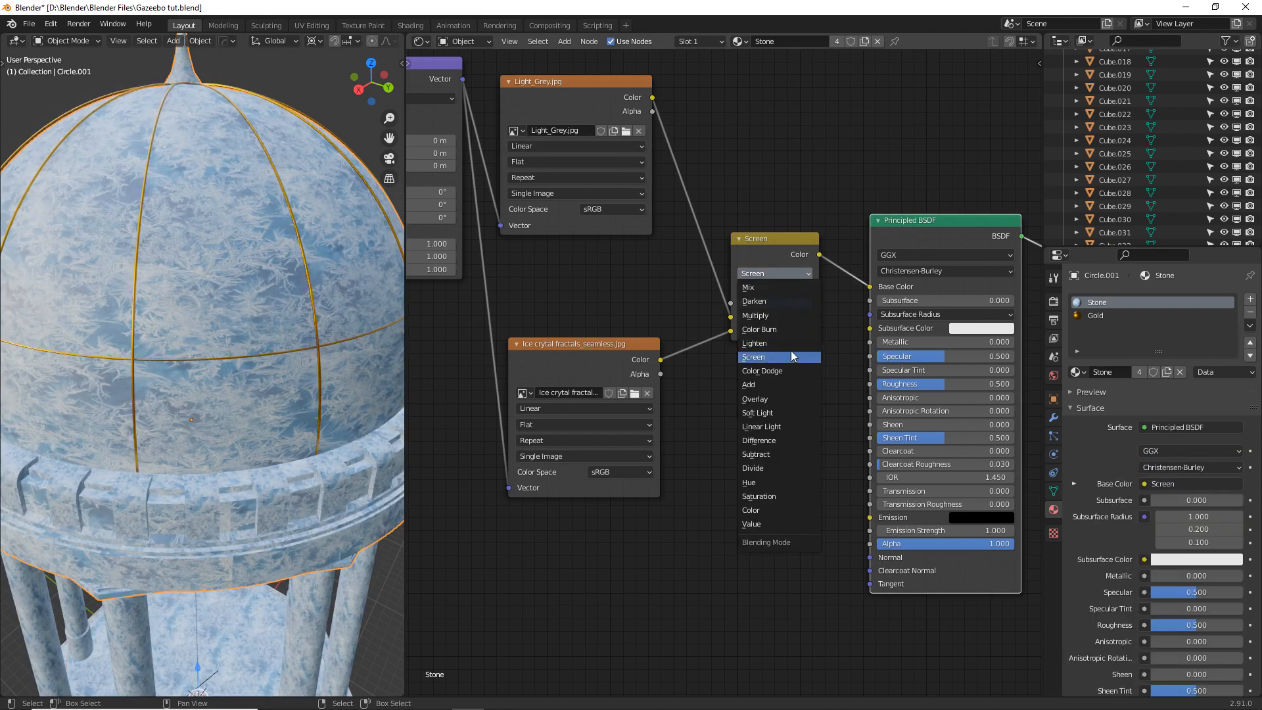
{"action": "left_click", "coordinate": [779, 371]}
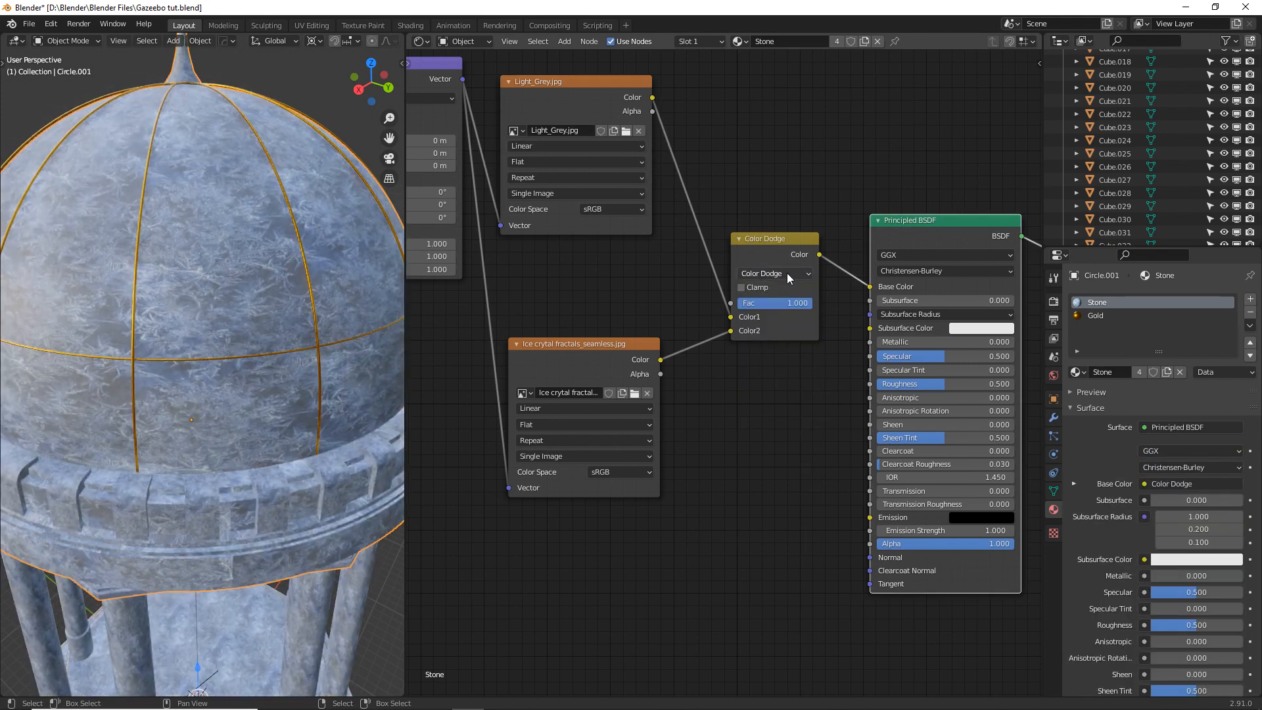
{"action": "left_click", "coordinate": [786, 274]}
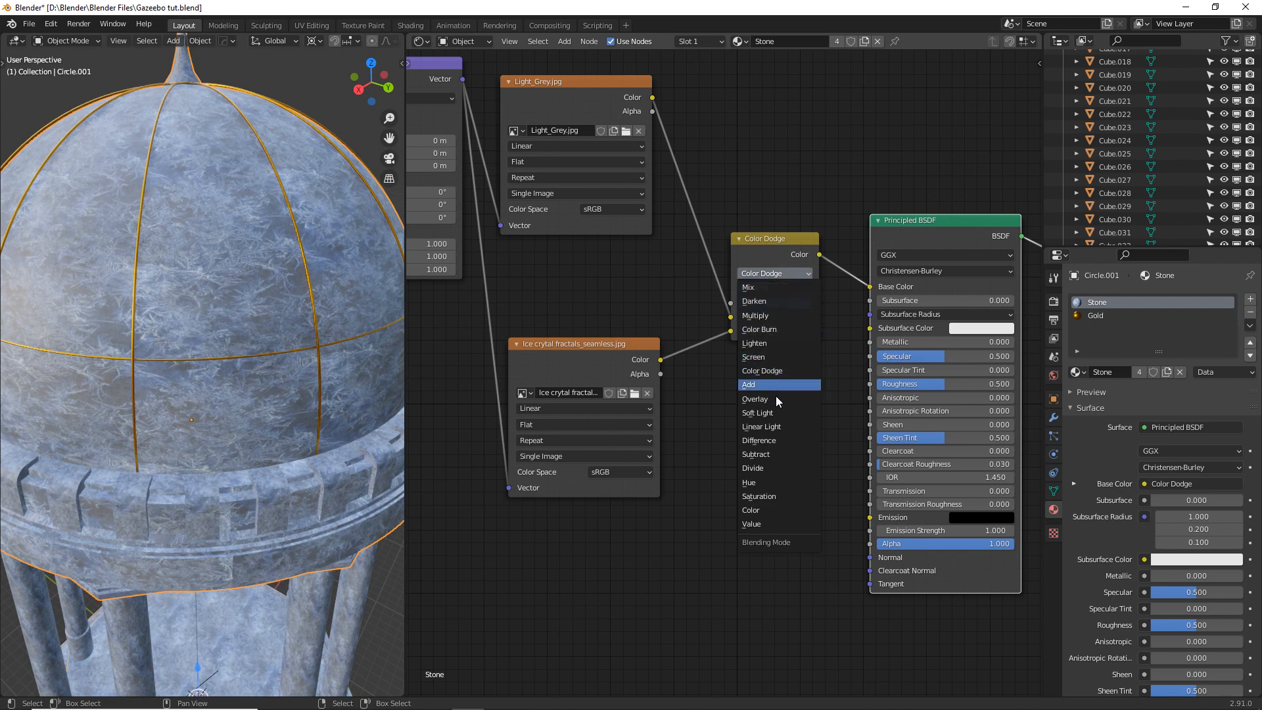
{"action": "left_click", "coordinate": [763, 356]}
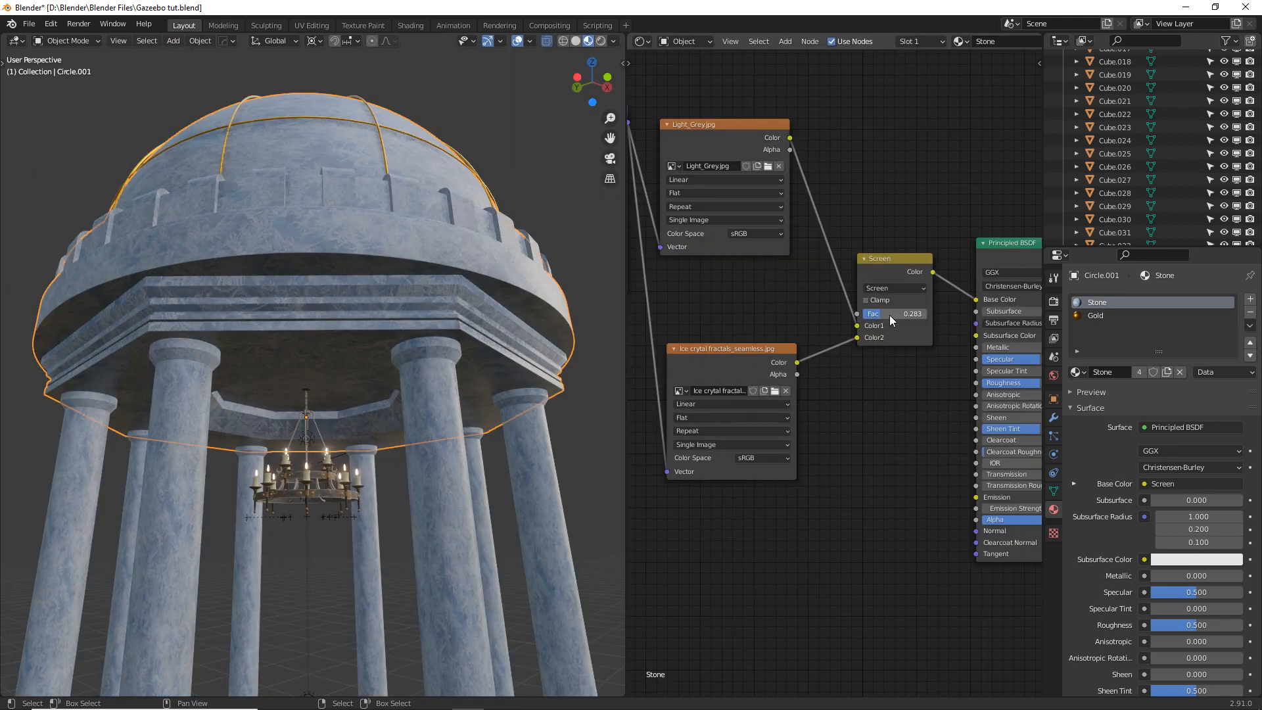
Set the Screen node's Fac to 0.800 and inspect the gazebo's blended texture from above and below.
{"action": "left_click_drag", "start_coordinate": [889, 314], "coordinate": [917, 314]}
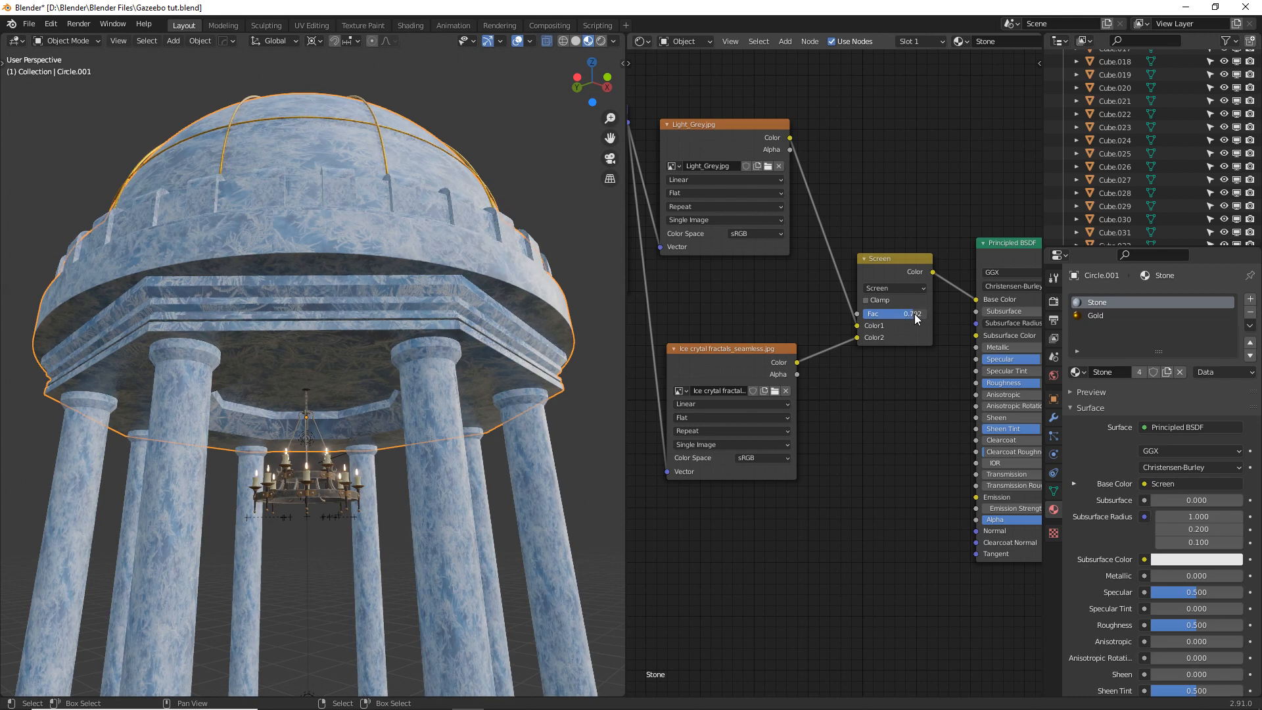
{"action": "middle_click_drag", "start_coordinate": [761, 293], "coordinate": [855, 301]}
{"action": "middle_click_drag", "start_coordinate": [452, 330], "coordinate": [546, 320]}
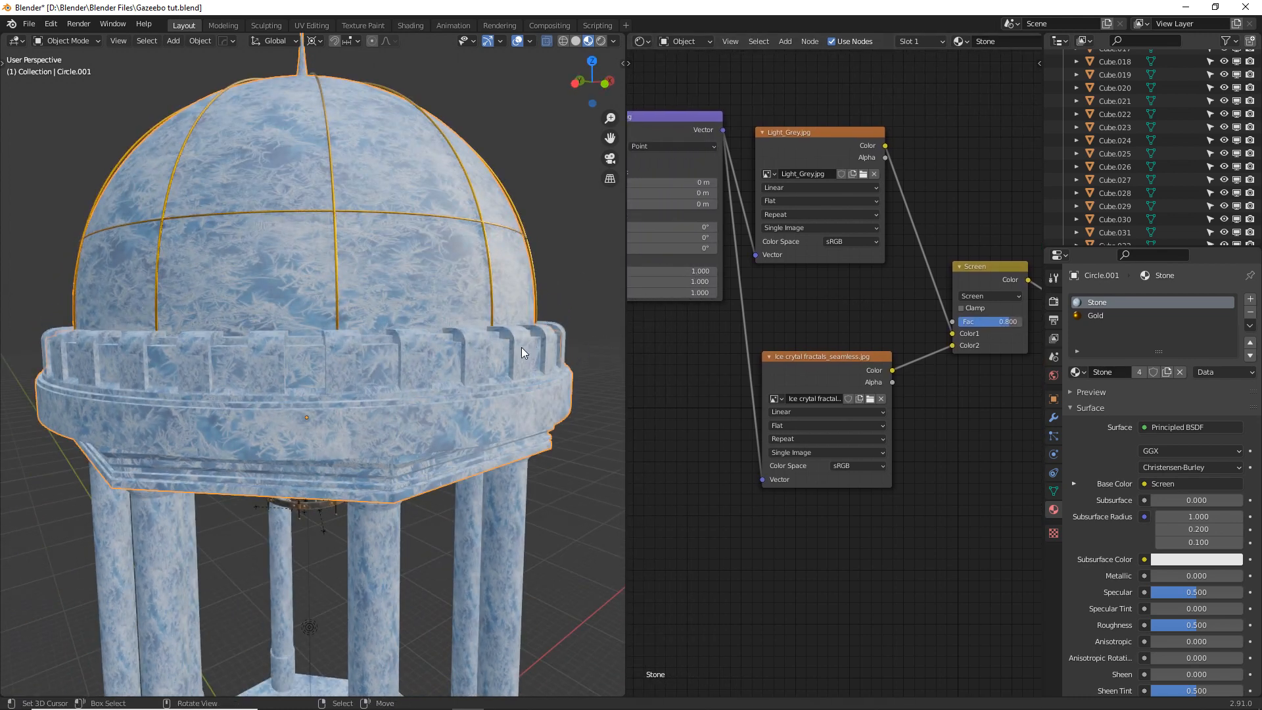
{"action": "middle_click_drag", "start_coordinate": [657, 332], "coordinate": [745, 332]}
{"action": "scroll", "coordinate": [732, 332], "scroll_direction": "down", "scroll_amount": 1}
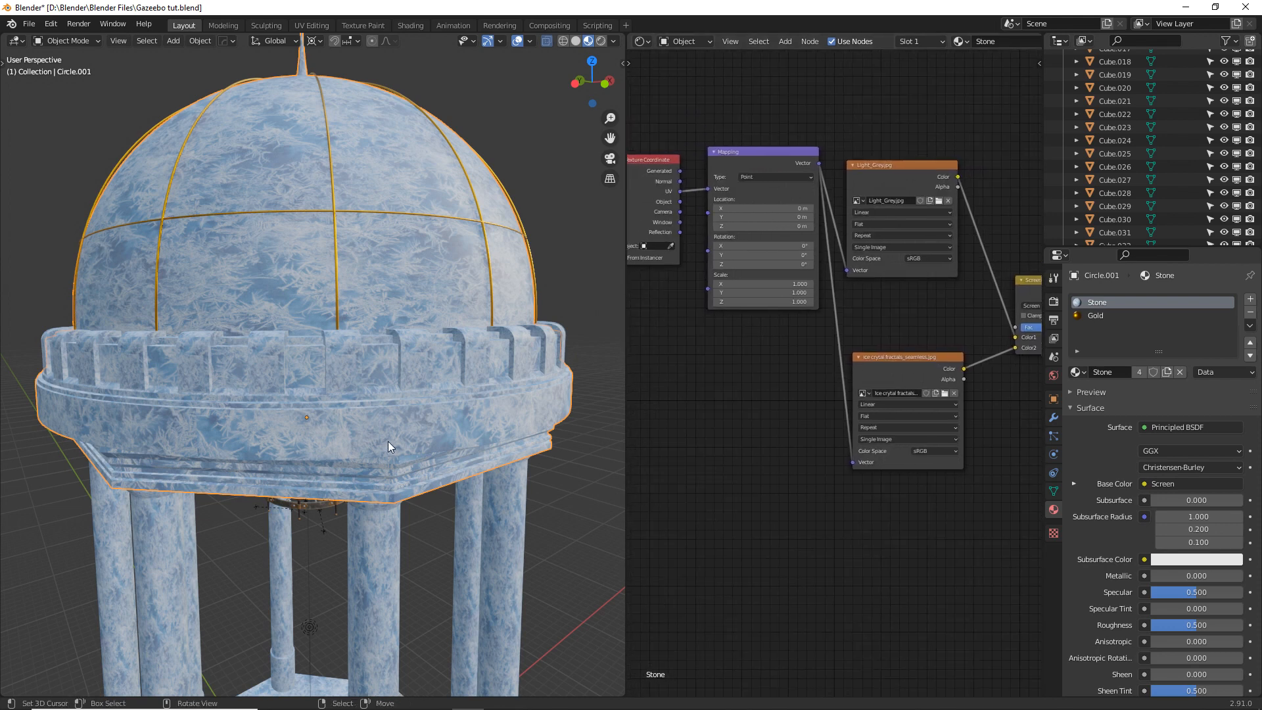
{"action": "middle_click_drag", "start_coordinate": [387, 440], "coordinate": [414, 354]}
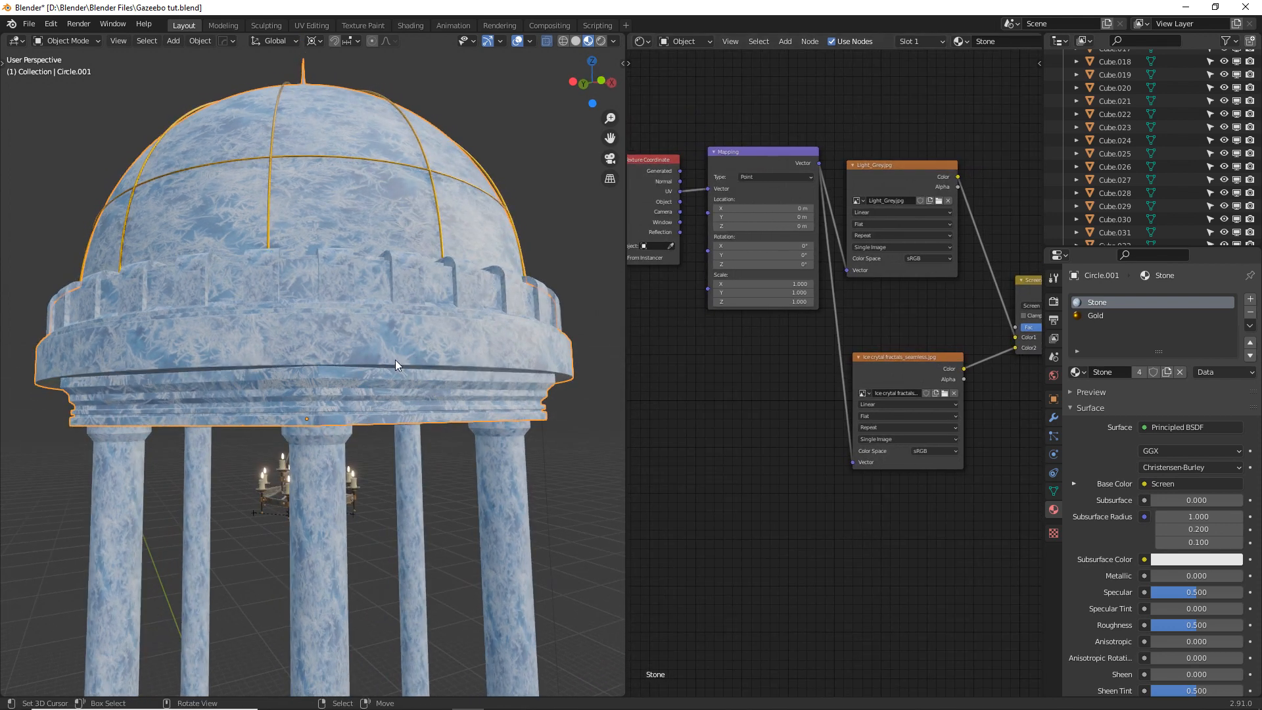
Move the Mapping node up and place a duplicate of it directly below.
{"action": "left_click", "coordinate": [733, 163]}
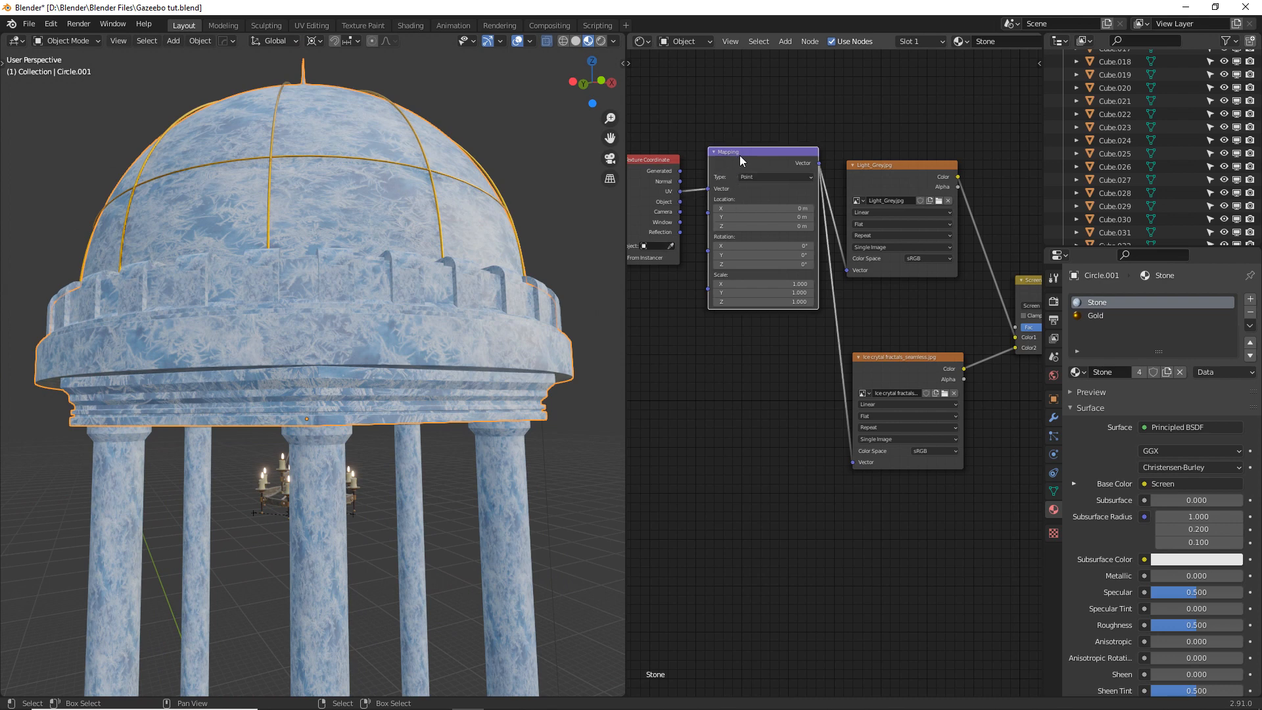
{"action": "left_click_drag", "start_coordinate": [761, 194], "coordinate": [757, 172]}
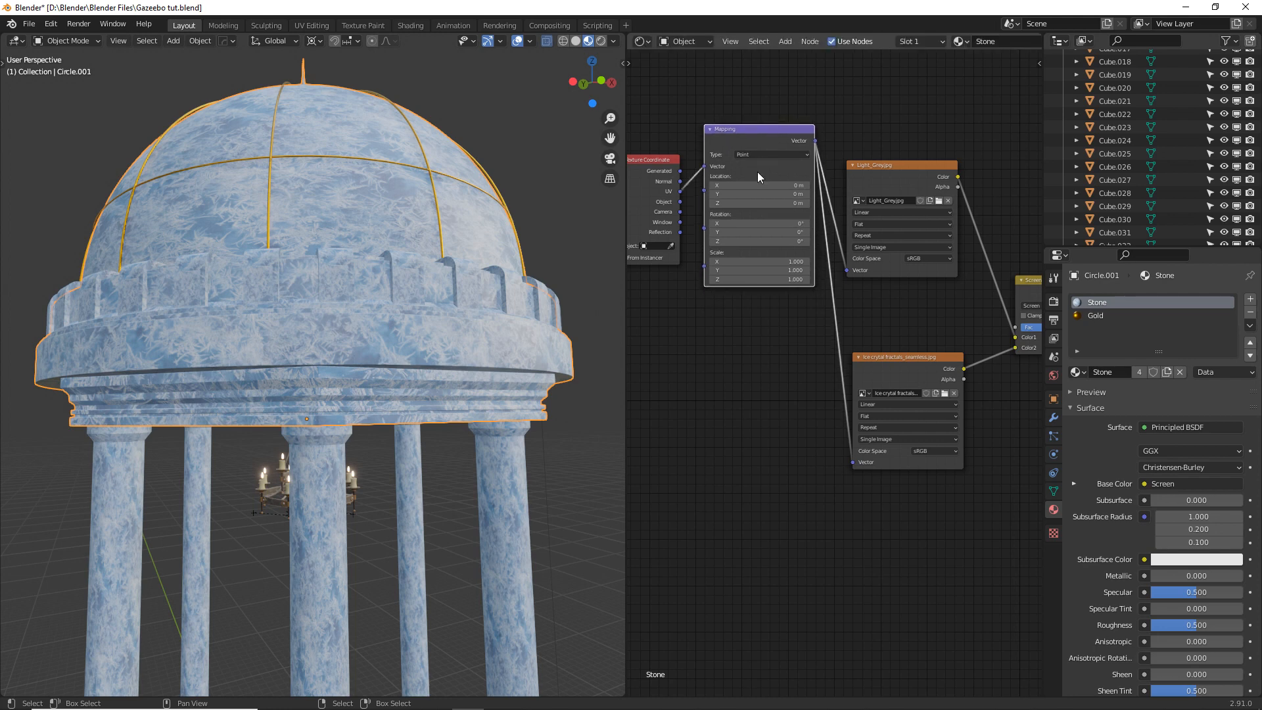
{"action": "left_click", "coordinate": [865, 173]}
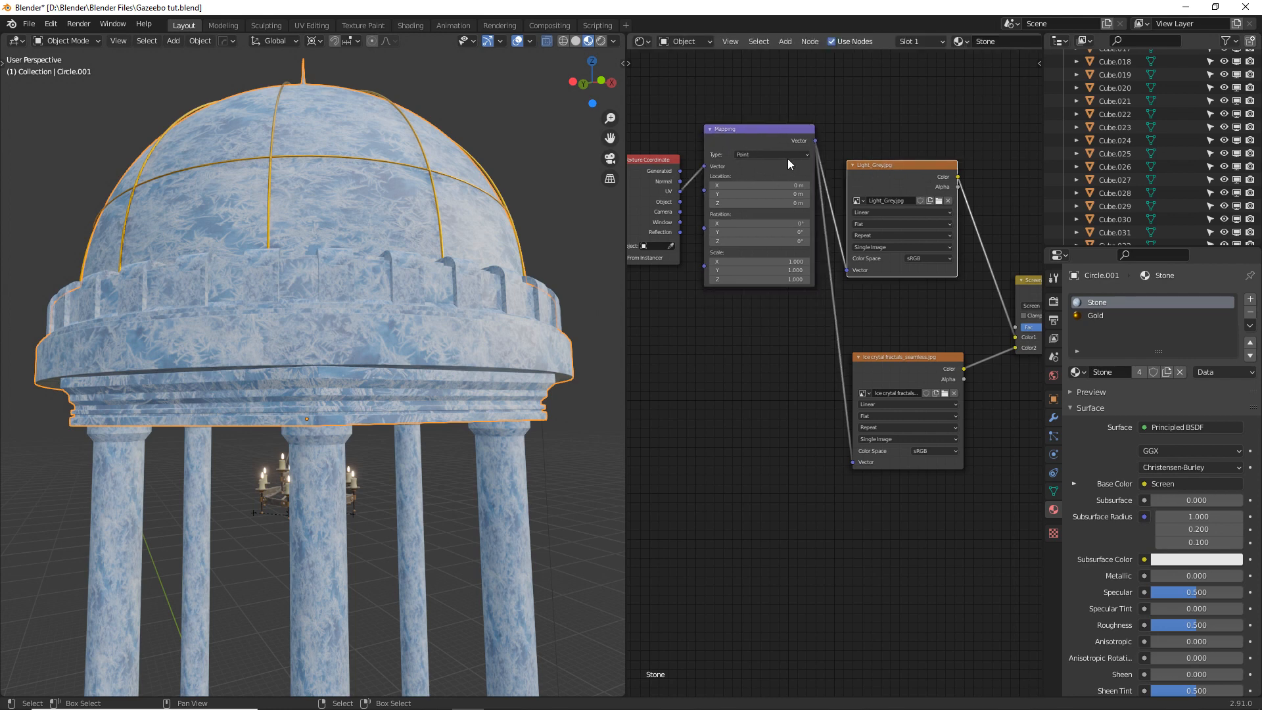
{"action": "left_click", "coordinate": [761, 140]}
{"action": "key", "text": "shift+d"}
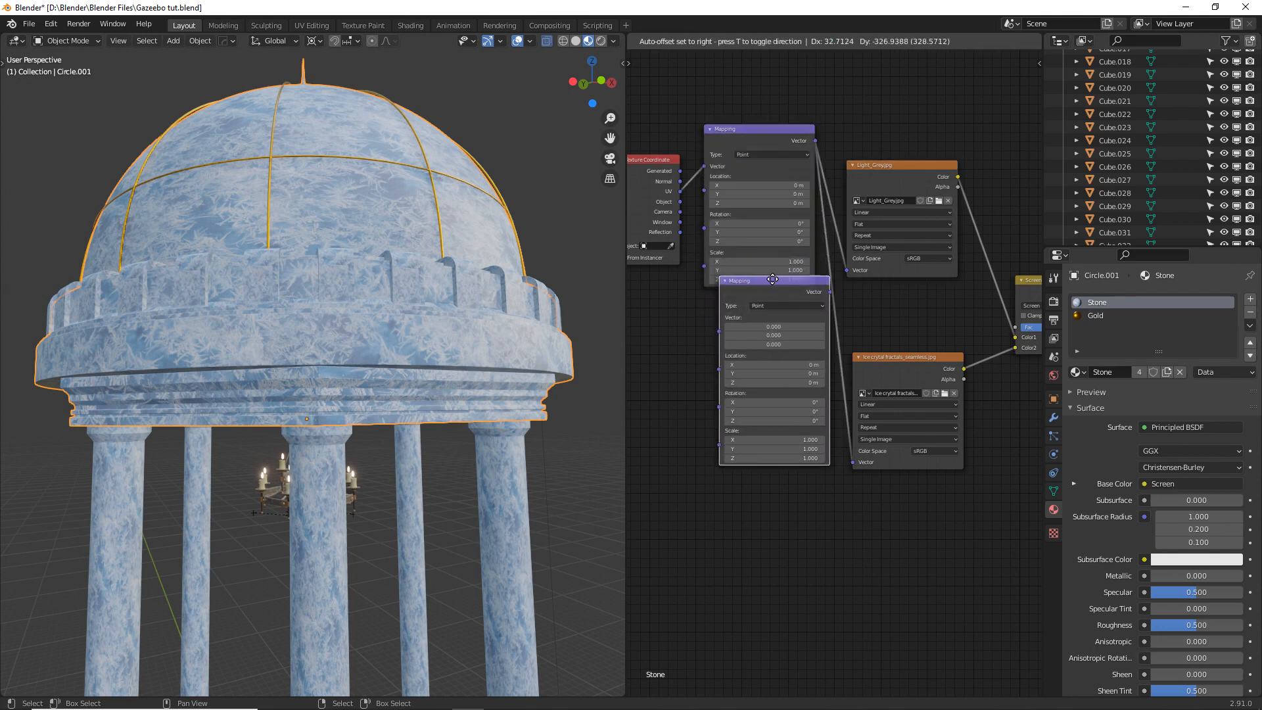
{"action": "left_click", "coordinate": [765, 292]}
Link the UV output through the duplicated Mapping node to the ice crystal texture's Vector, and reposition the Texture Coordinate node.
{"action": "left_click_drag", "start_coordinate": [680, 192], "coordinate": [710, 354]}
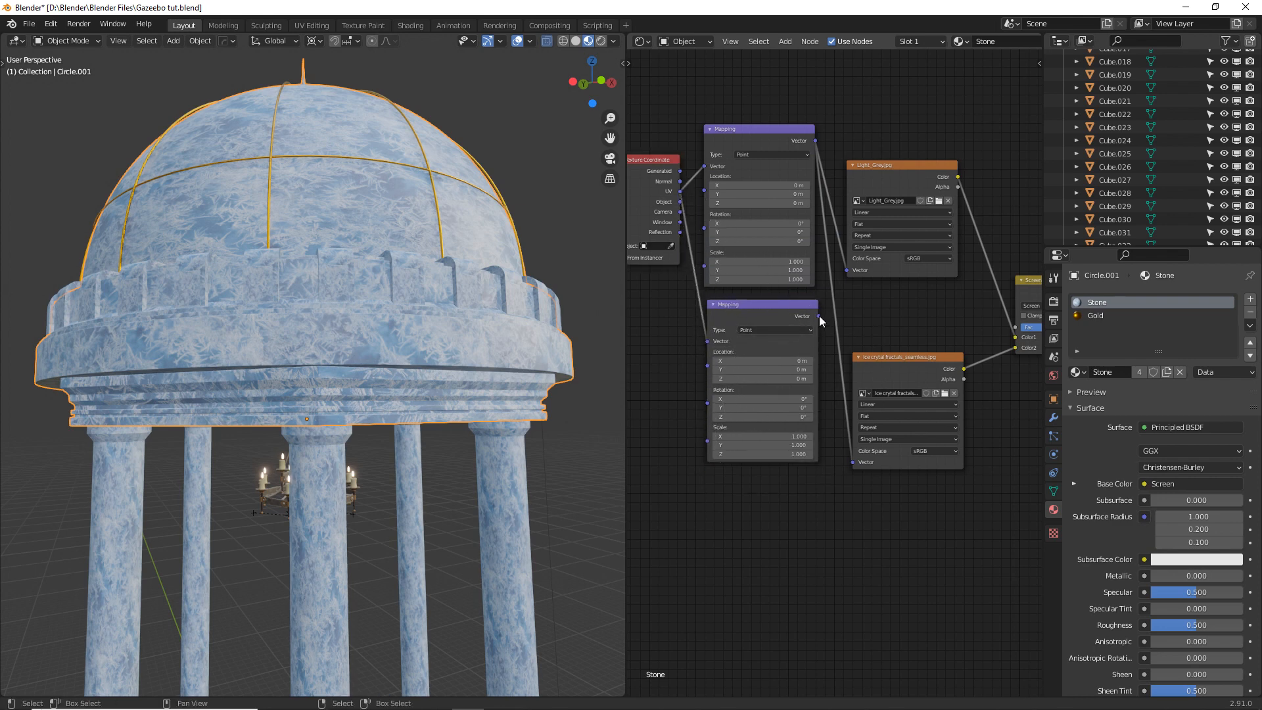
{"action": "left_click_drag", "start_coordinate": [818, 316], "coordinate": [852, 462]}
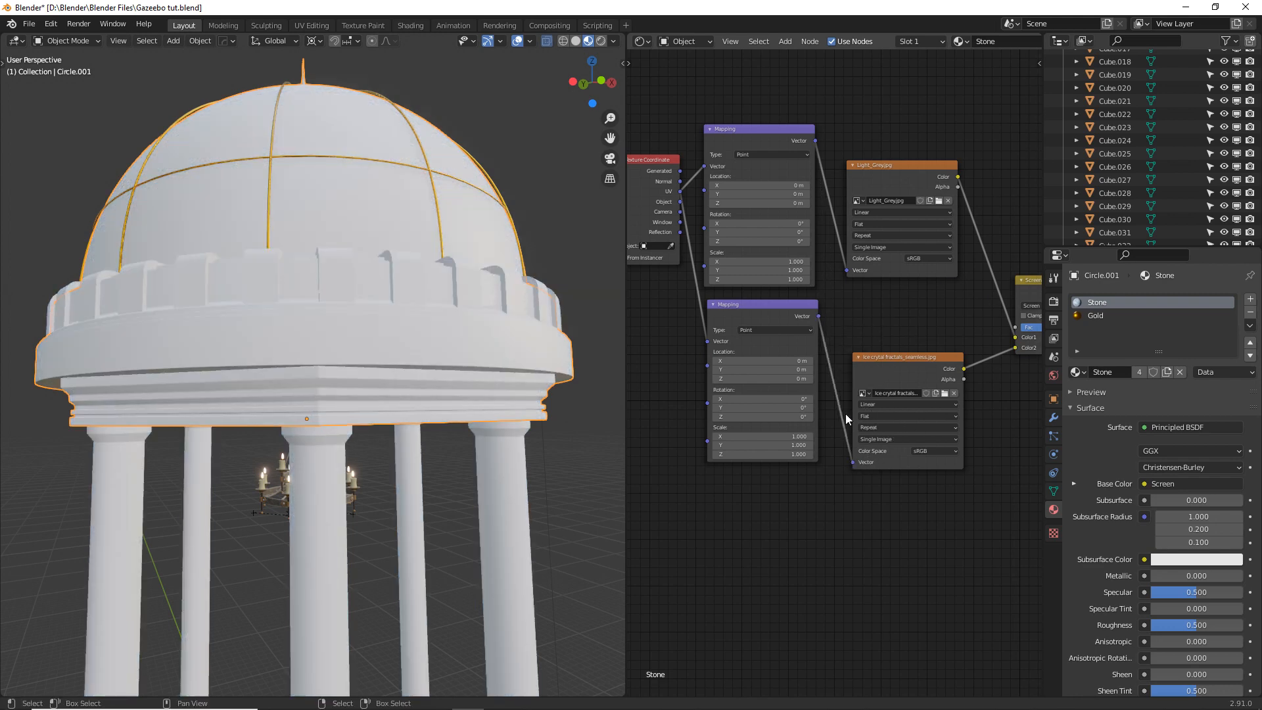
{"action": "left_click", "coordinate": [660, 211]}
{"action": "key", "text": "g"}
{"action": "left_click", "coordinate": [682, 251]}
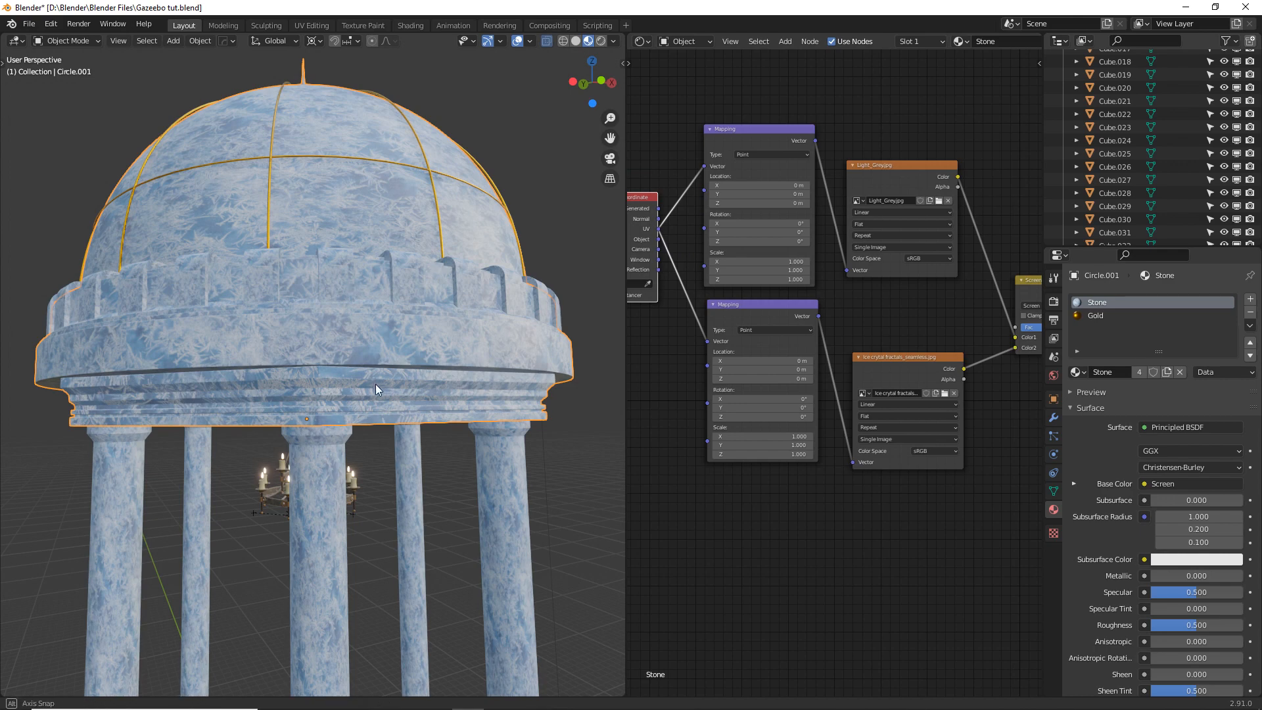
Shift the ice crystal texture through the lower Mapping node's Location, with X at 3.6 m, Y adjusted and Z at 0 m.
{"action": "middle_click_drag", "start_coordinate": [376, 384], "coordinate": [444, 396]}
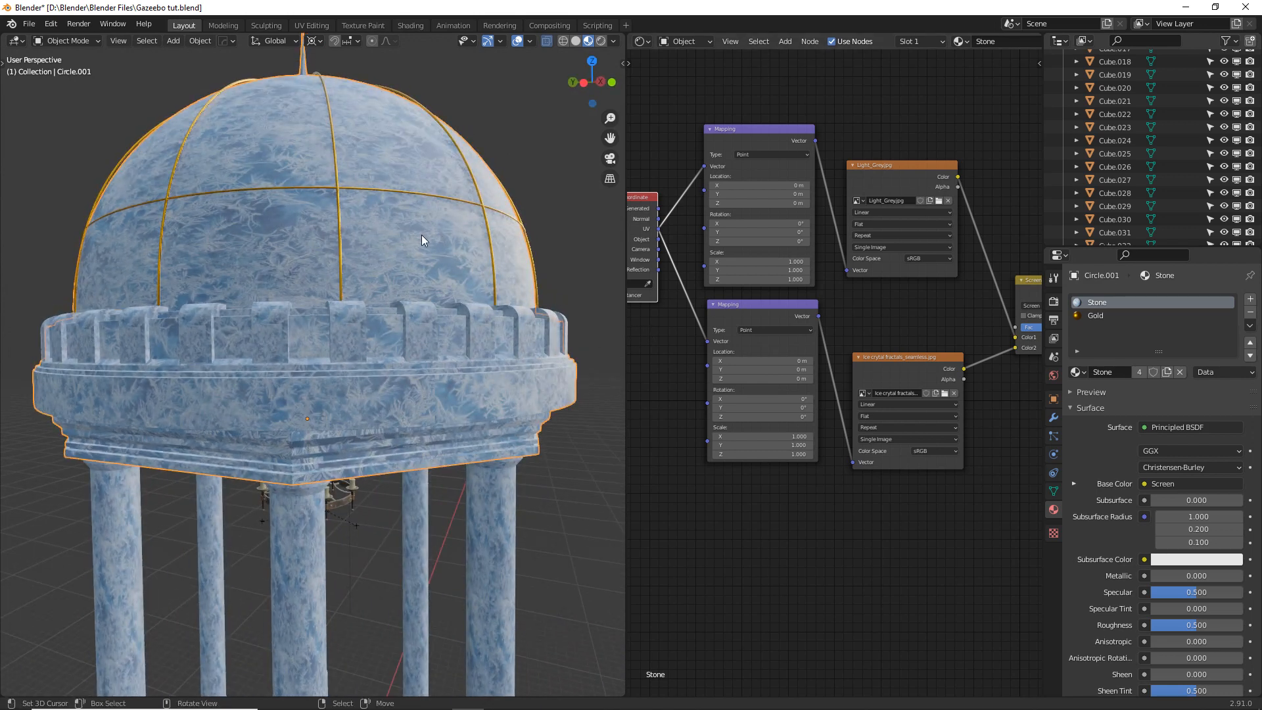
{"action": "middle_click_drag", "start_coordinate": [413, 219], "coordinate": [397, 238]}
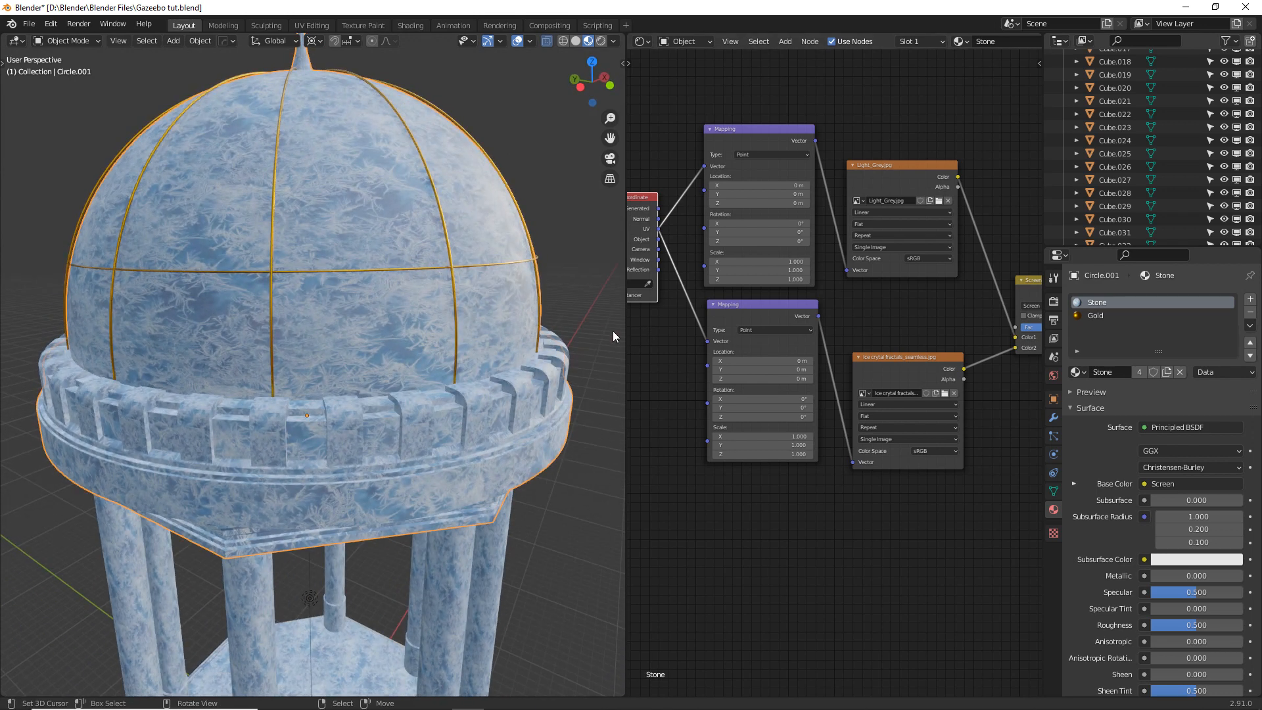
{"action": "middle_click_drag", "start_coordinate": [649, 234], "coordinate": [673, 239]}
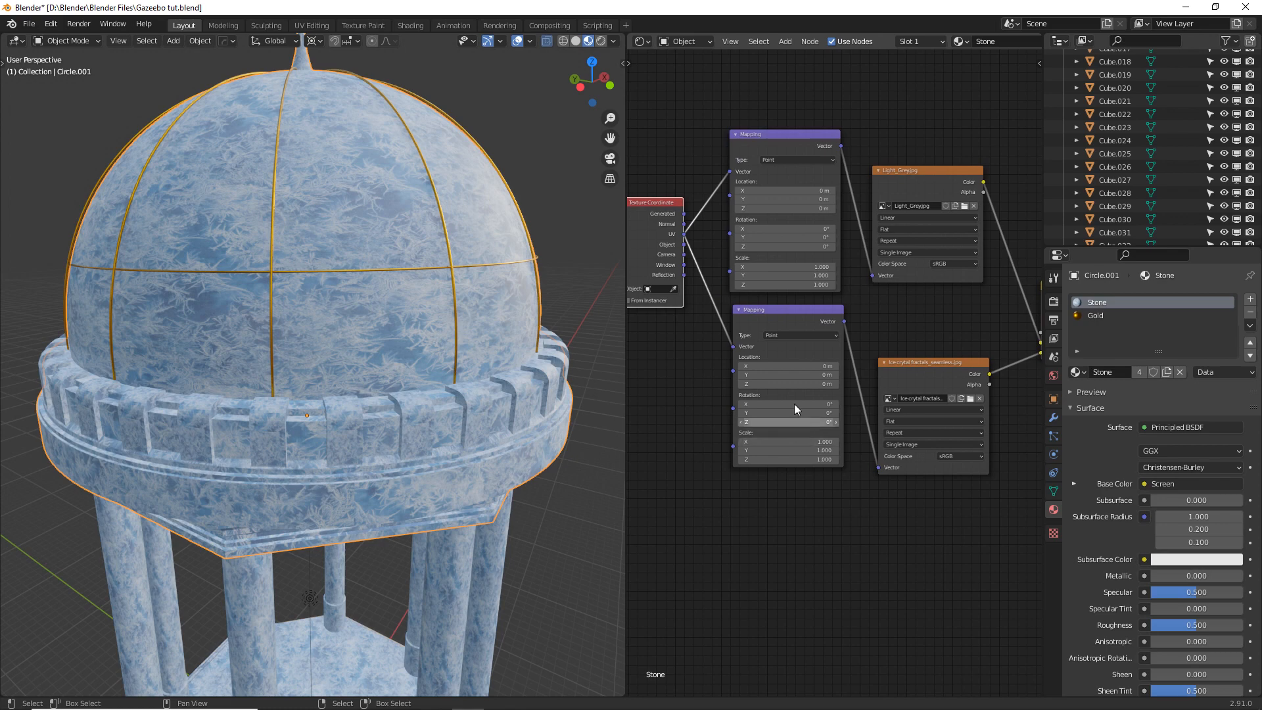
{"action": "mouse_move", "coordinate": [762, 366]}
{"action": "left_mouse_down"}
{"action": "mouse_move", "coordinate": [835, 366]}
{"action": "mouse_move", "coordinate": [745, 384]}
{"action": "left_mouse_up"}
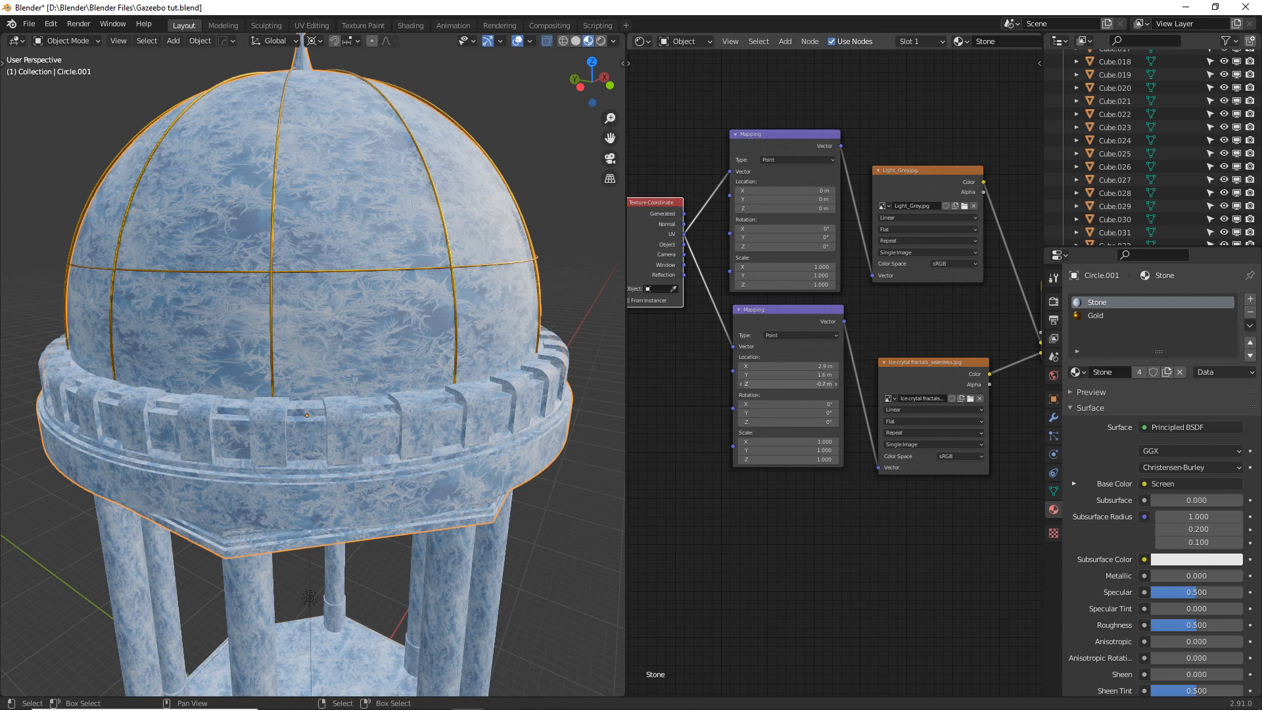
{"action": "left_click", "coordinate": [764, 383]}
{"action": "type", "text": "0"}
{"action": "key", "text": "Return"}
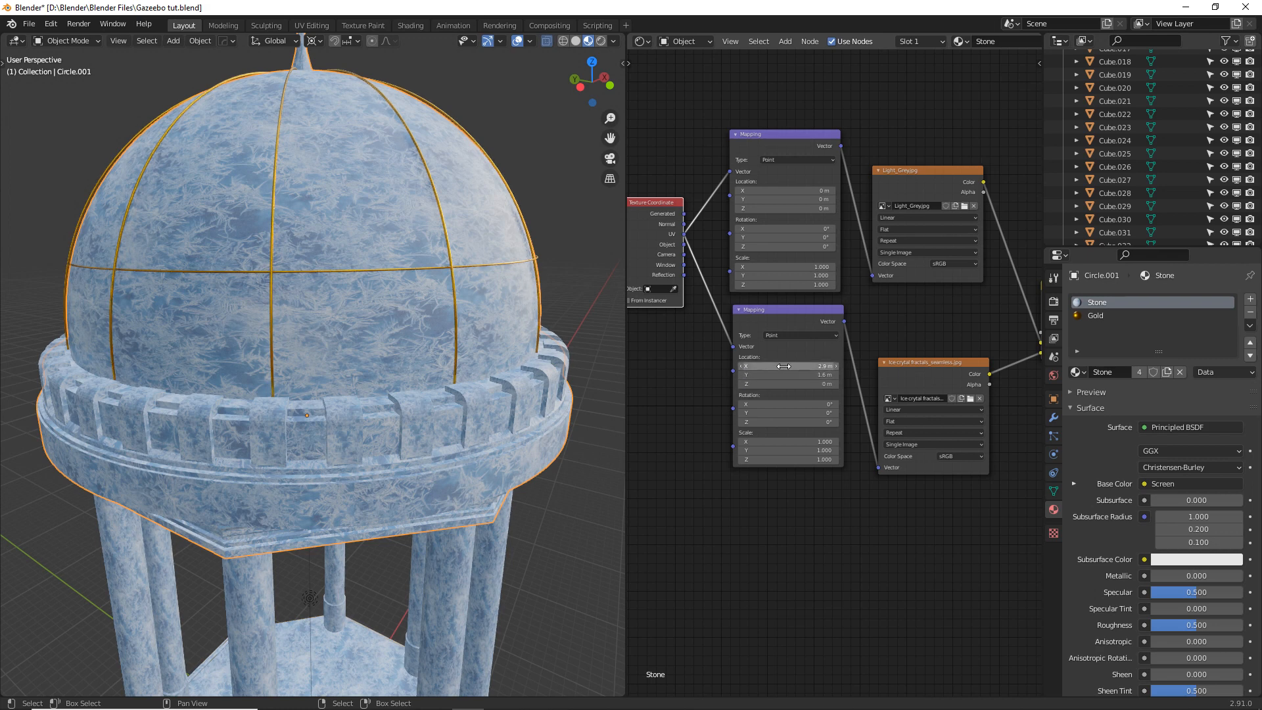
{"action": "left_click_drag", "start_coordinate": [784, 366], "coordinate": [840, 413]}
Try rotating the ice crystal texture with the lower Mapping node, and reset its X, Y and Z rotation to 0°.
{"action": "left_click_drag", "start_coordinate": [761, 422], "coordinate": [790, 421]}
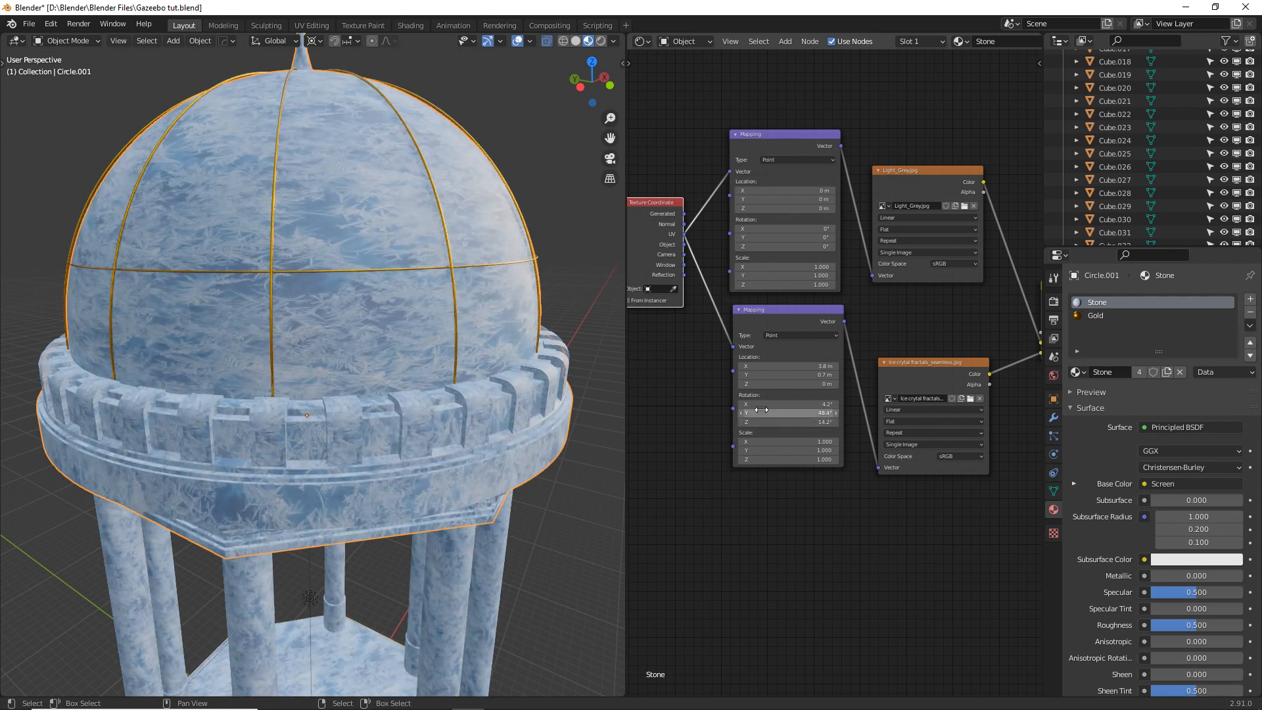
{"action": "left_click", "coordinate": [766, 403]}
{"action": "type", "text": "0"}
{"action": "key", "text": "Return"}
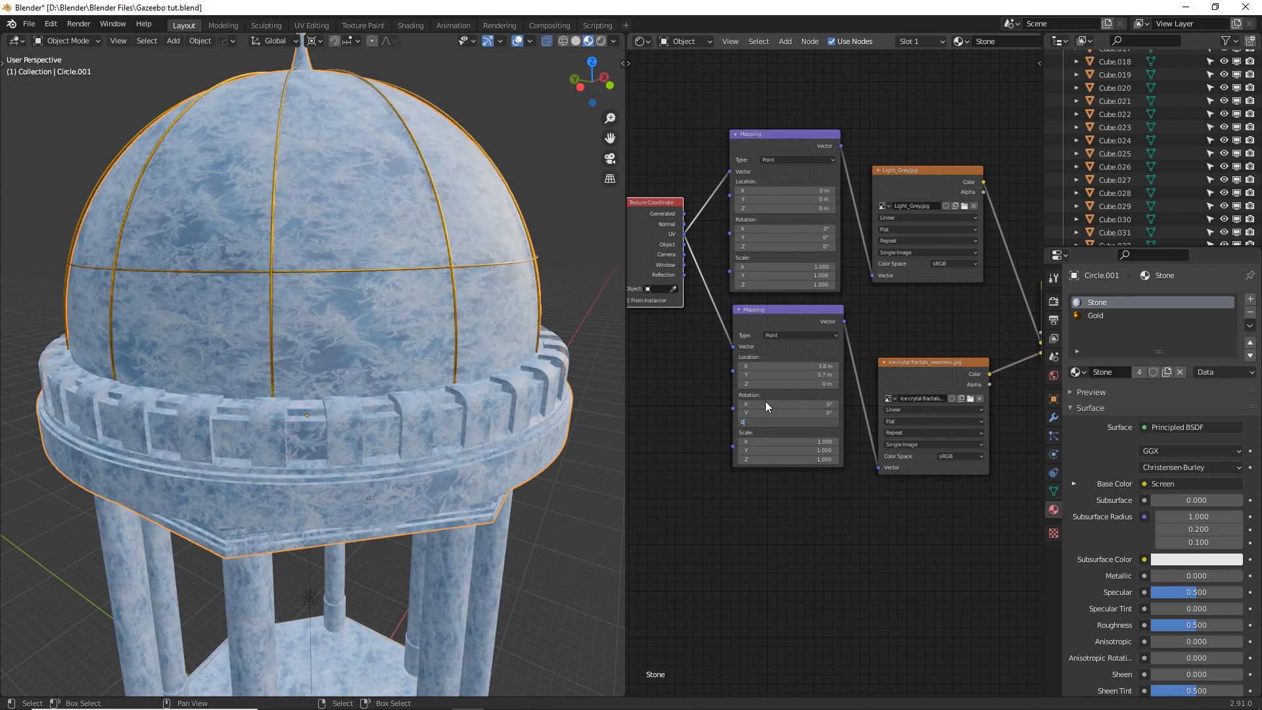
Increase the lower Mapping node's X scale and set its Y scale to 4.000 to shrink the ice crystal pattern.
{"action": "left_click_drag", "start_coordinate": [778, 442], "coordinate": [848, 442]}
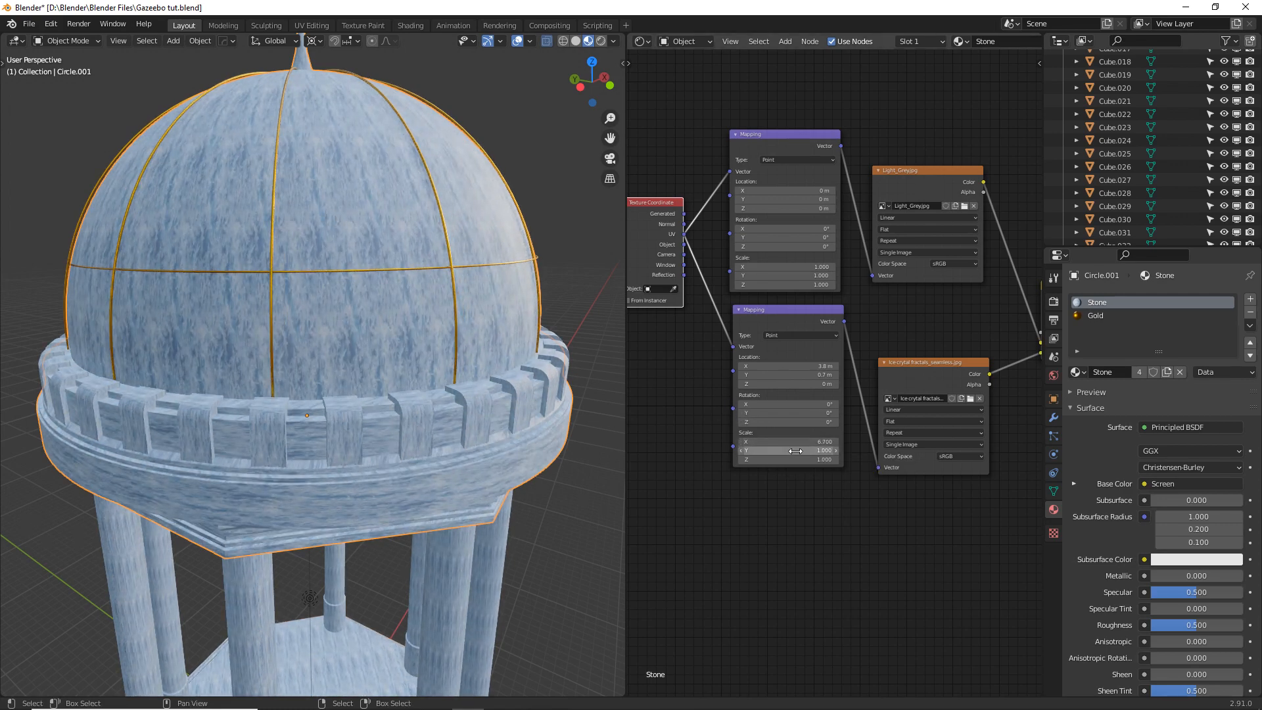
{"action": "left_click_drag", "start_coordinate": [789, 450], "coordinate": [814, 450]}
{"action": "middle_click_drag", "start_coordinate": [263, 208], "coordinate": [267, 234]}
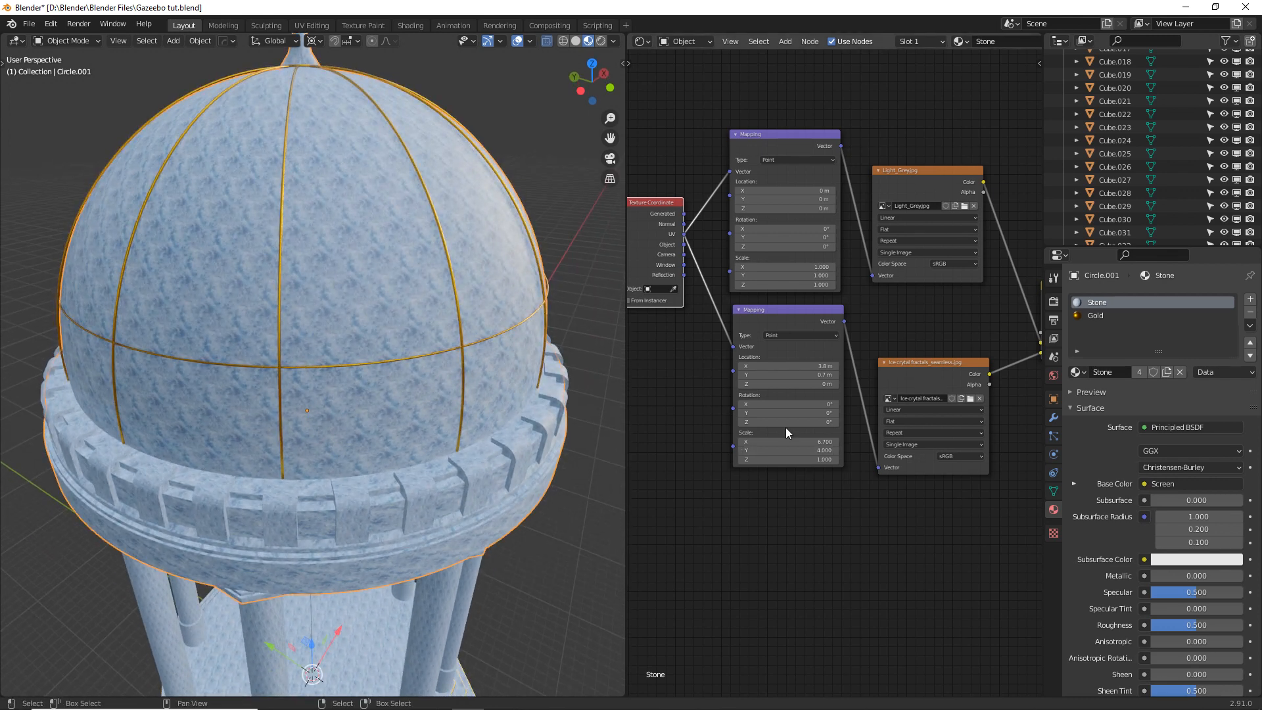
Reset the lower Mapping node's X, Y and Z scale together to 1.000, and raise all three to 2.000.
{"action": "left_click_drag", "start_coordinate": [803, 441], "coordinate": [803, 458]}
{"action": "key", "text": "Return"}
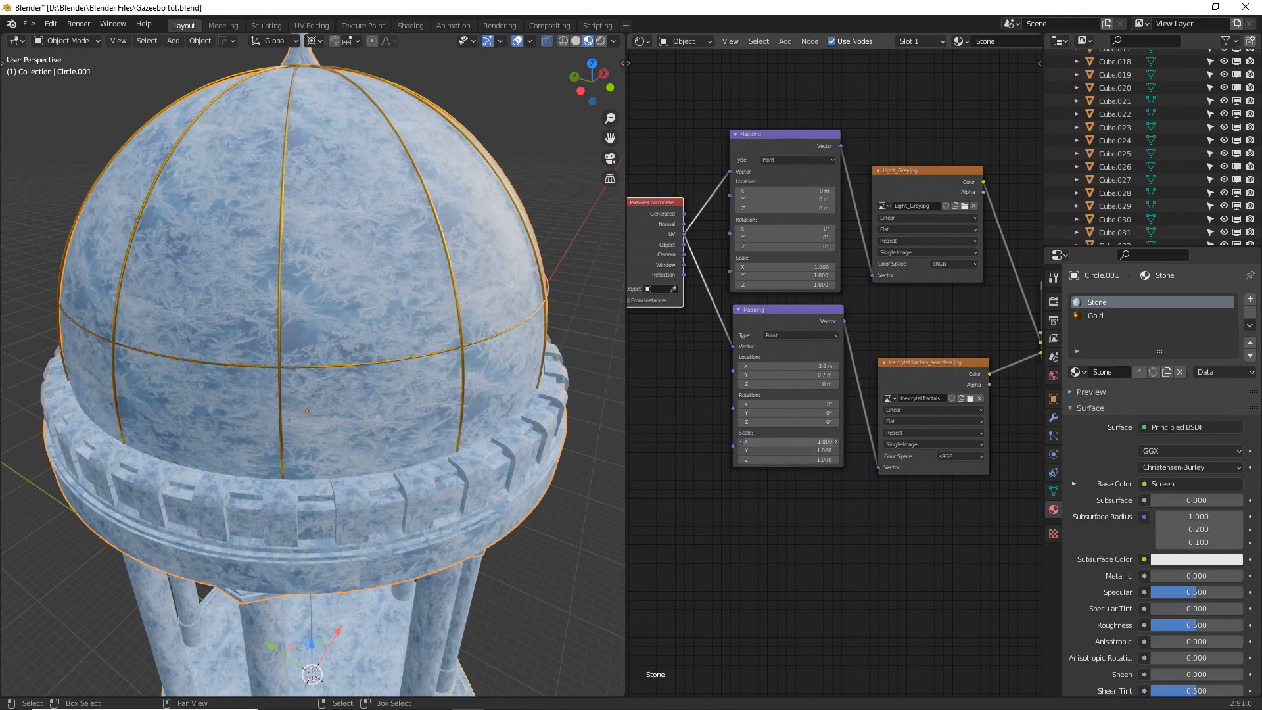
{"action": "mouse_move", "coordinate": [796, 442]}
{"action": "left_mouse_down"}
{"action": "mouse_move", "coordinate": [798, 459]}
{"action": "mouse_move", "coordinate": [783, 452]}
{"action": "left_mouse_up"}
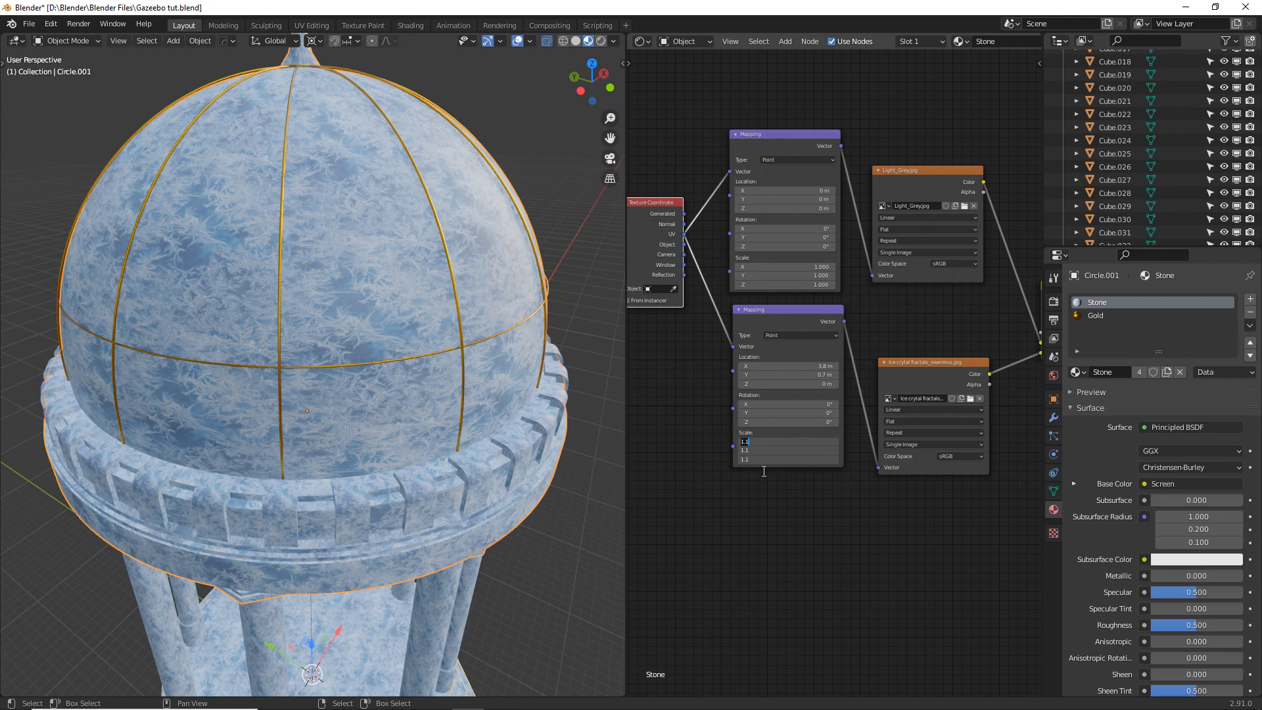
{"action": "type", "text": "1"}
{"action": "key", "text": "Return"}
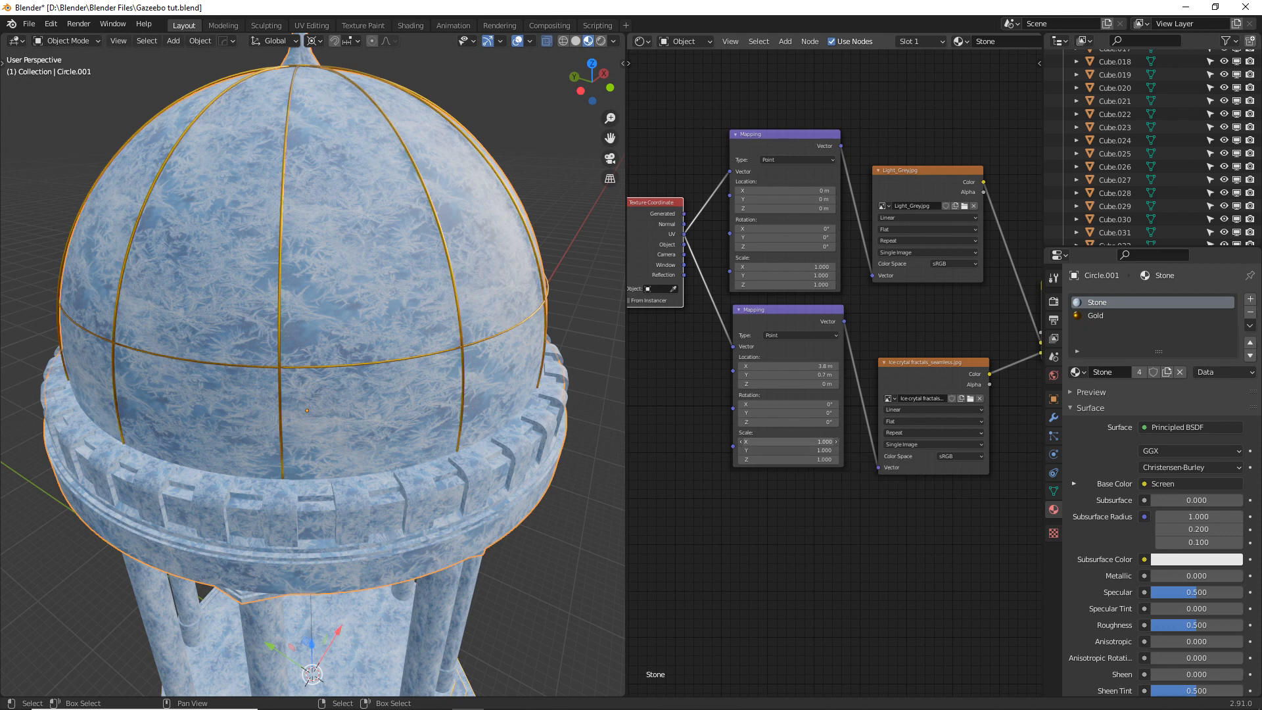
{"action": "left_click_drag", "start_coordinate": [803, 443], "coordinate": [803, 460]}
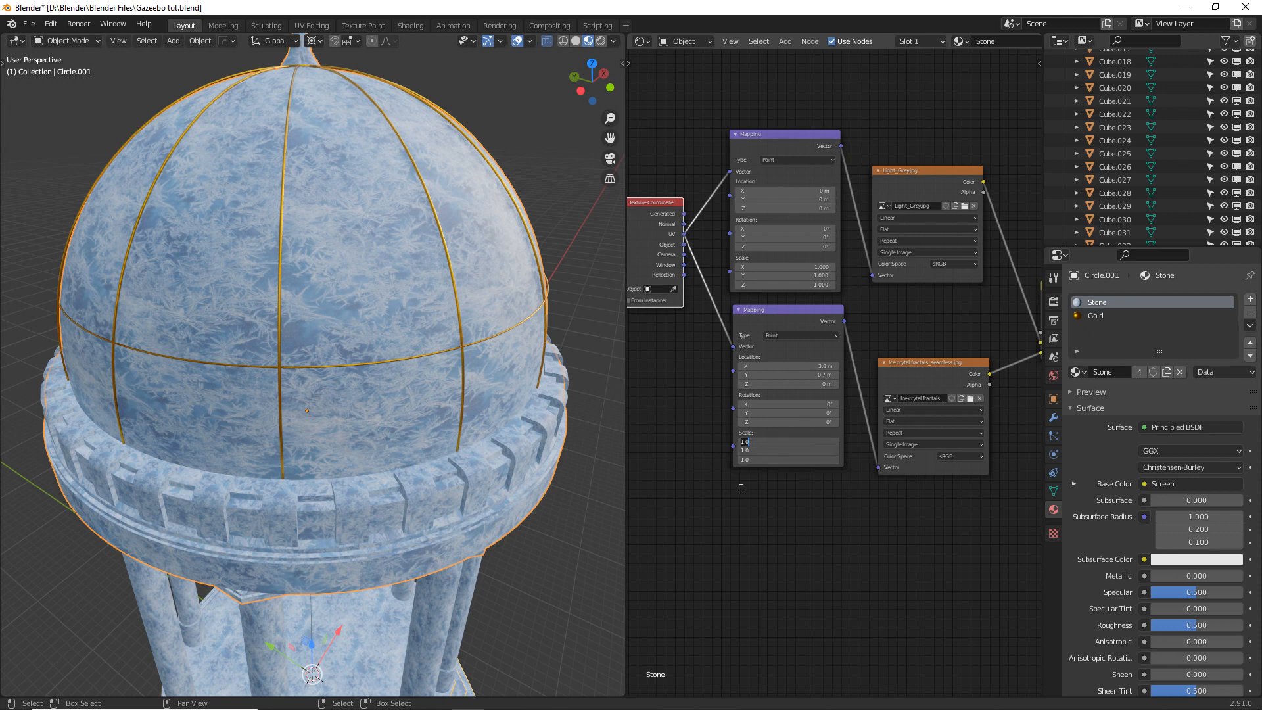
{"action": "type", "text": "2"}
{"action": "key", "text": "Return"}
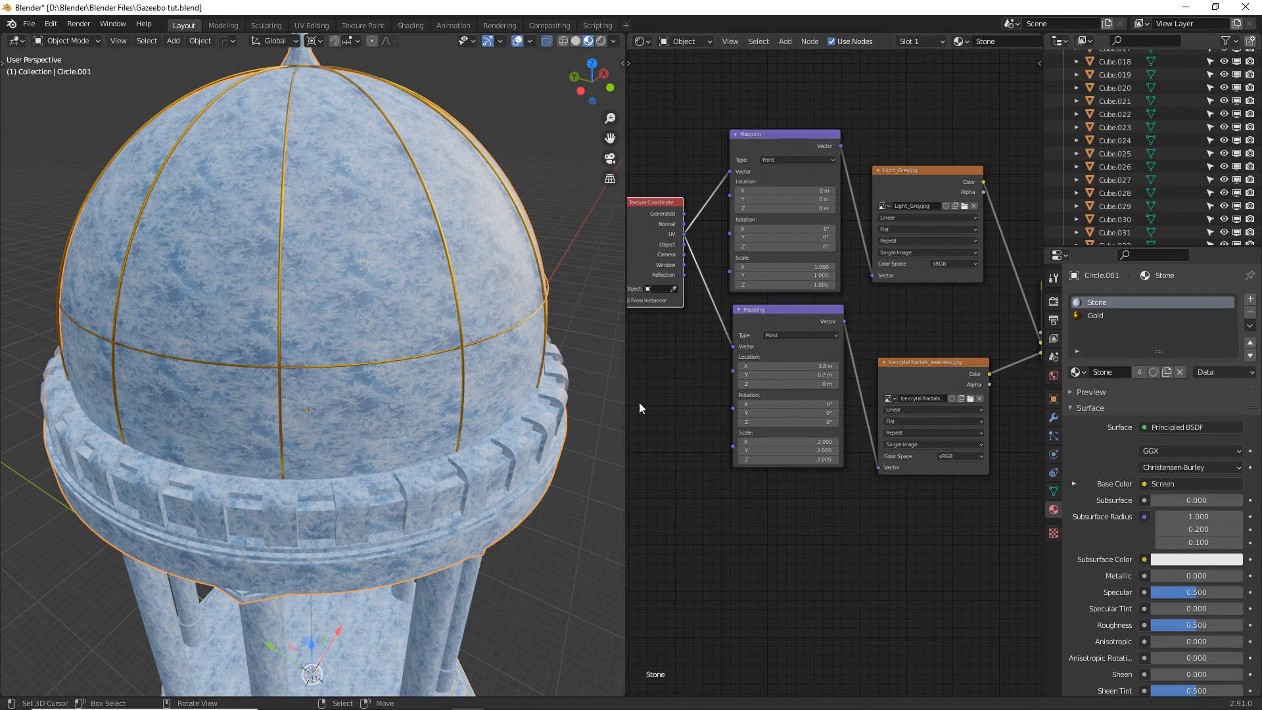
{"action": "middle_click_drag", "start_coordinate": [506, 376], "coordinate": [480, 368]}
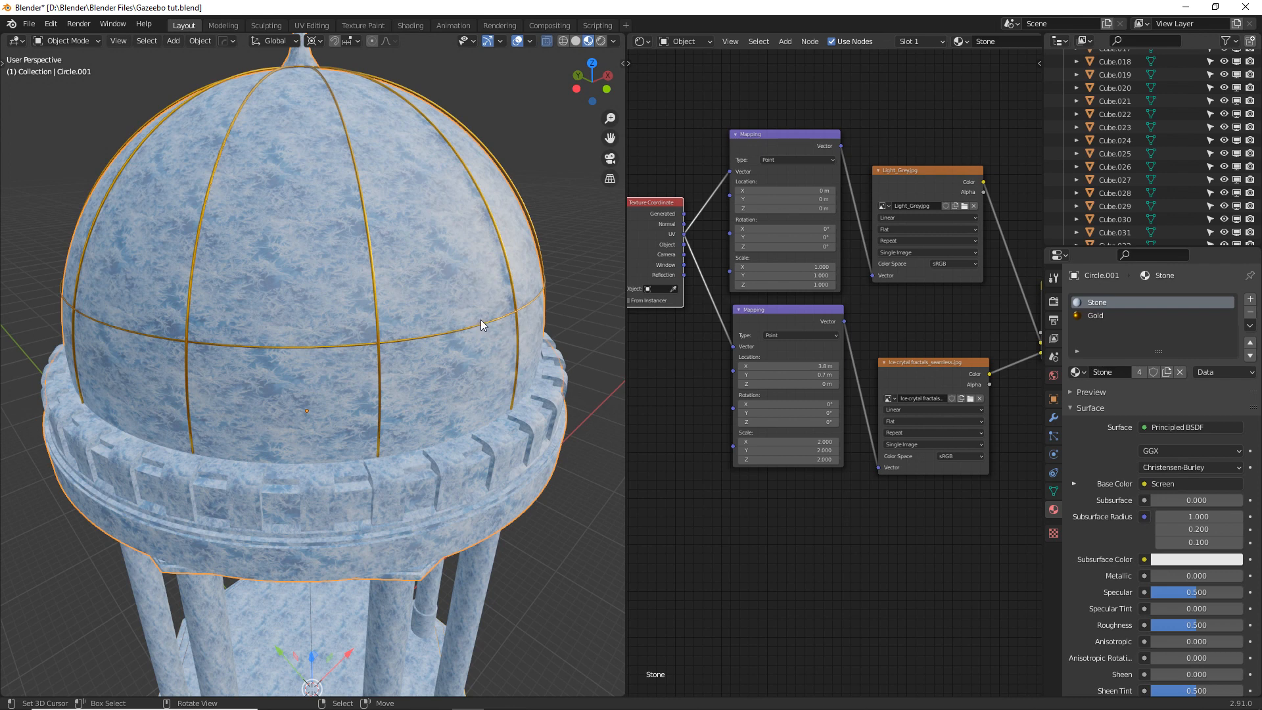
Try a uniform scale of 3.000 on the lower Mapping node, and return all three axes to 2.000.
{"action": "left_click_drag", "start_coordinate": [799, 441], "coordinate": [798, 459]}
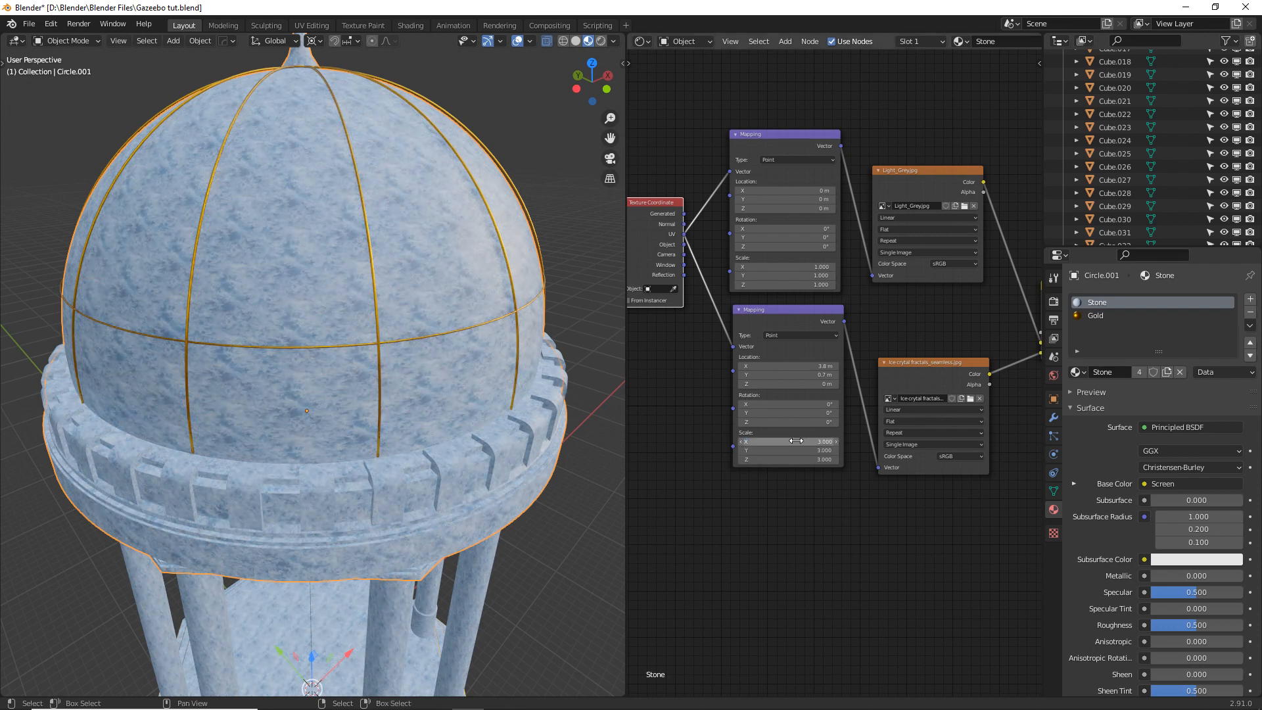
{"action": "key", "text": "Return"}
{"action": "middle_click_drag", "start_coordinate": [220, 396], "coordinate": [297, 287]}
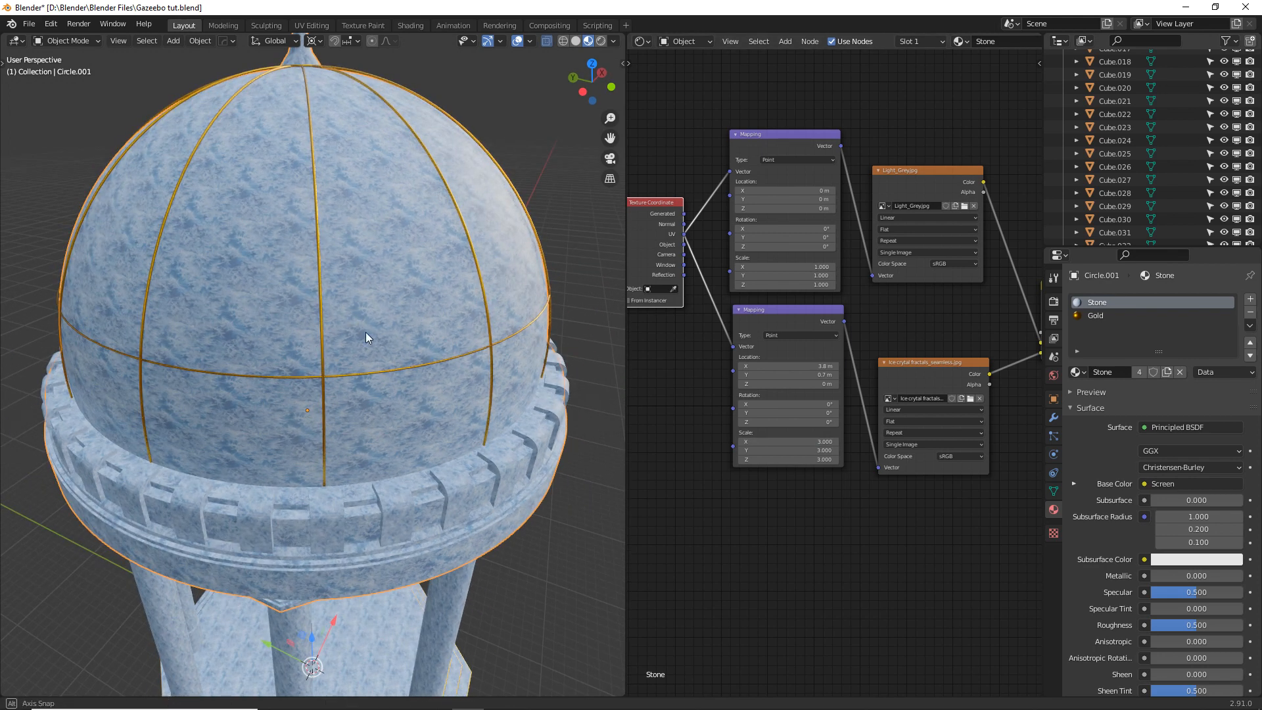
{"action": "middle_click_drag", "start_coordinate": [365, 332], "coordinate": [326, 320]}
{"action": "key", "text": "ctrl+z"}
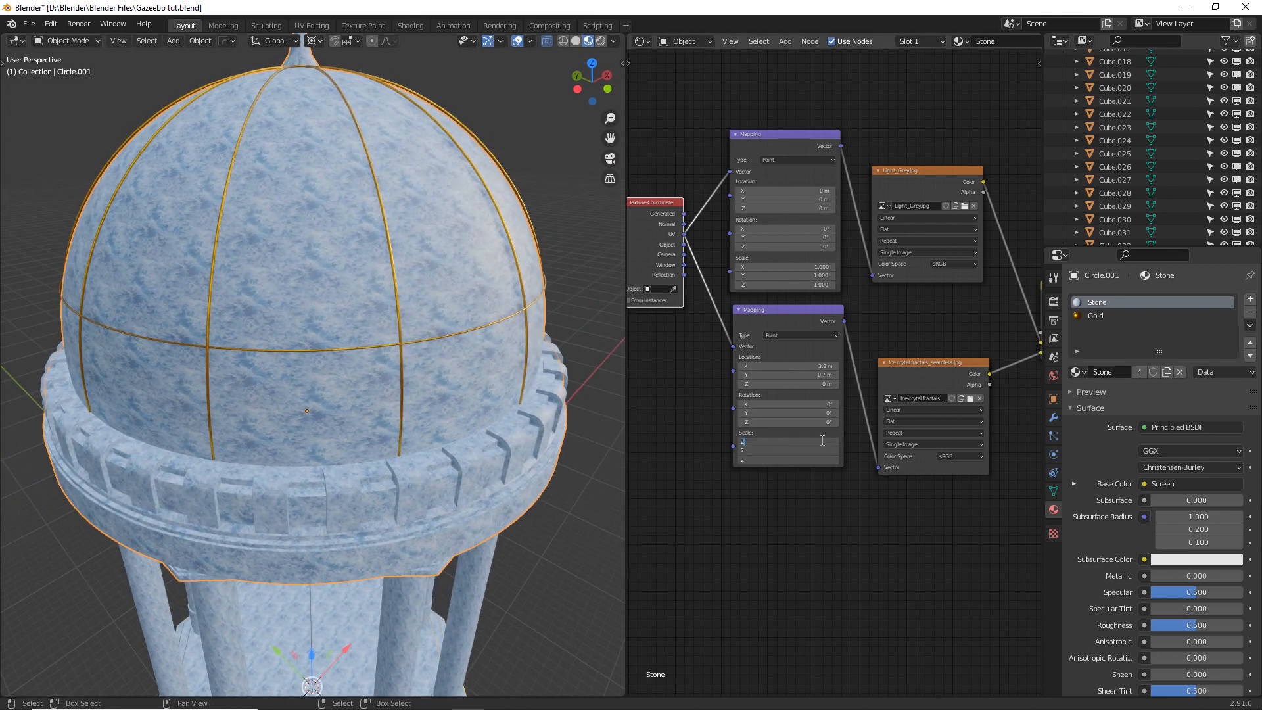
{"action": "middle_click_drag", "start_coordinate": [408, 352], "coordinate": [334, 293]}
{"action": "scroll", "coordinate": [333, 293], "scroll_direction": "up", "scroll_amount": 2}
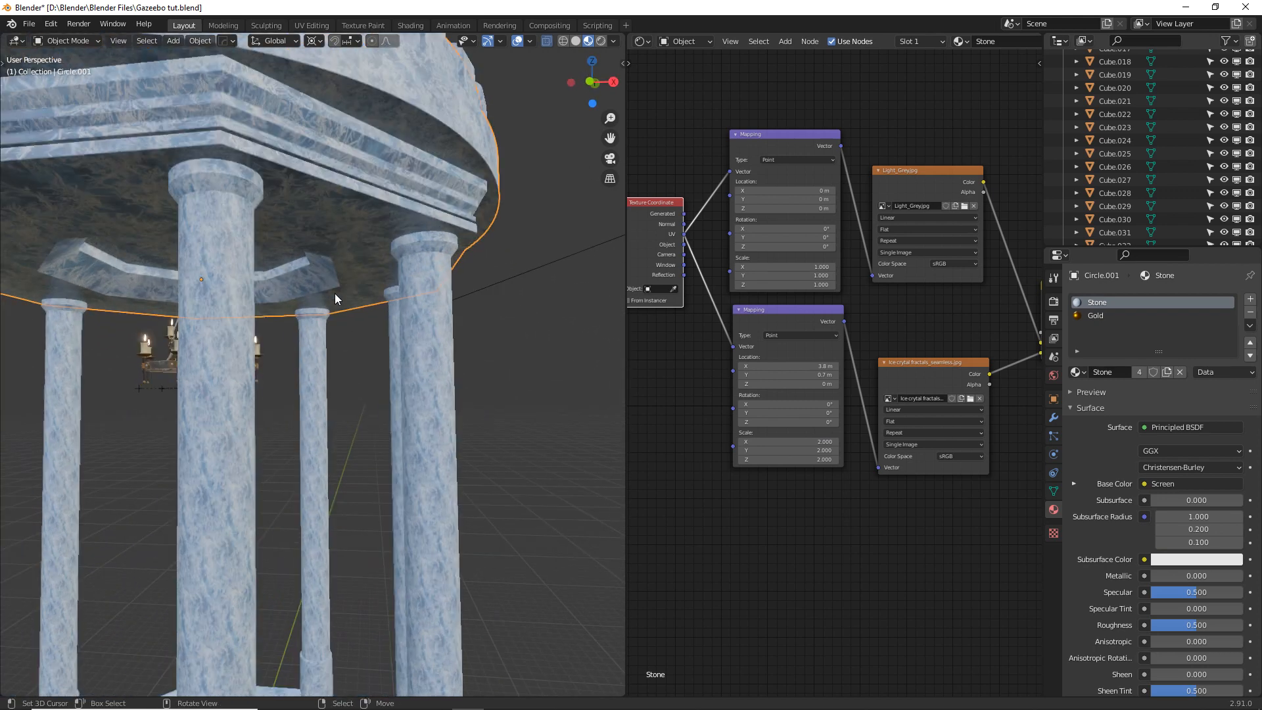
Adjust the Screen node's factor, and preview the Light_Grey.jpg and ice crystal textures individually on the gazebo.
{"action": "middle_click_drag", "start_coordinate": [955, 327], "coordinate": [809, 330]}
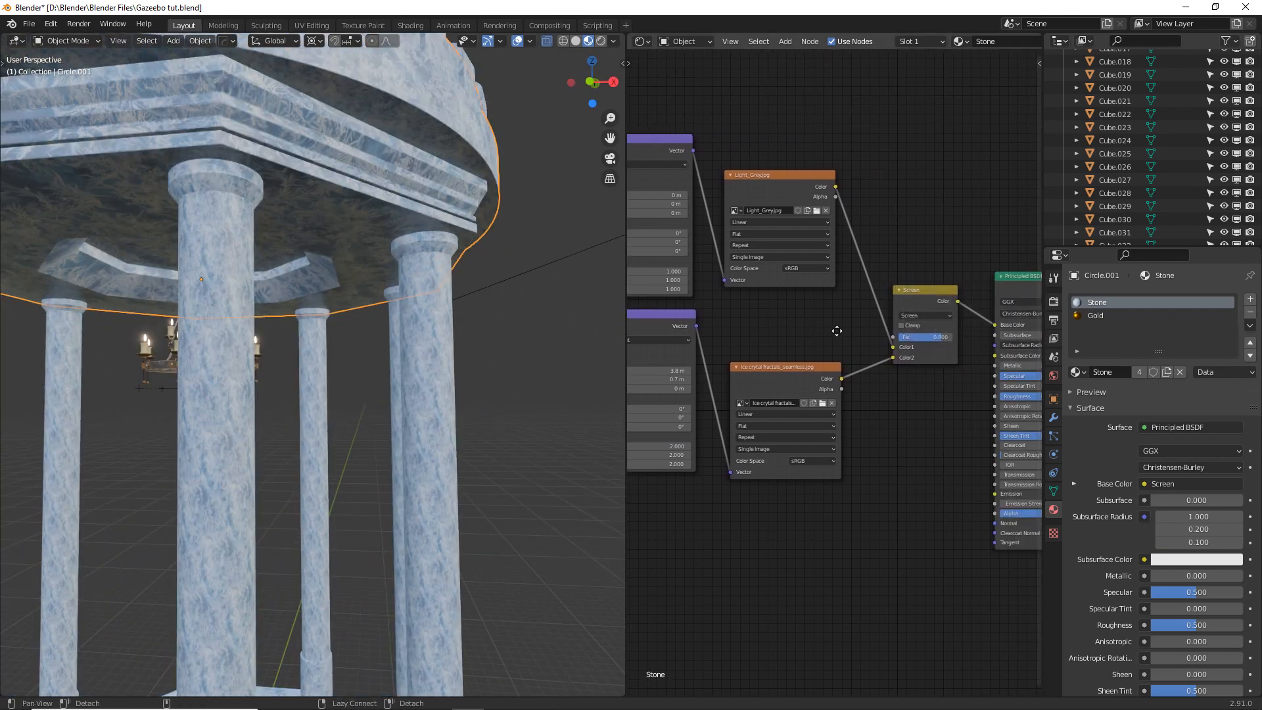
{"action": "left_click_drag", "start_coordinate": [937, 337], "coordinate": [930, 336]}
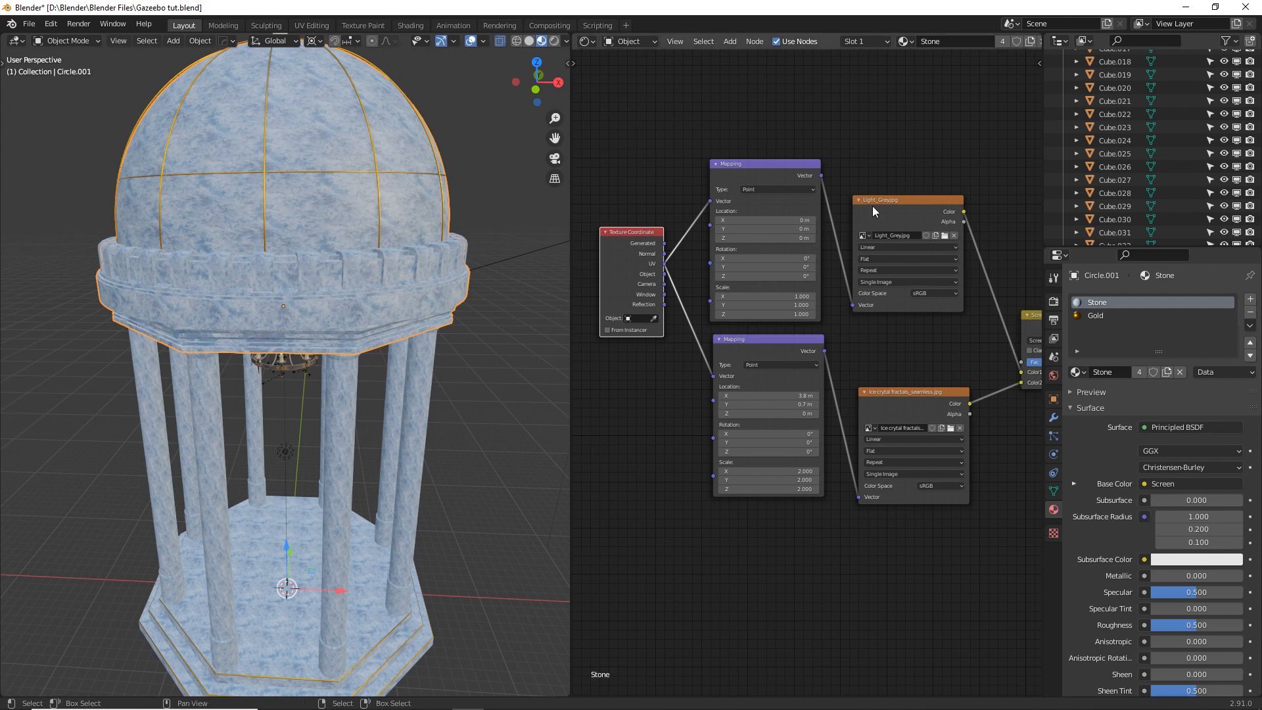
{"action": "left_click", "coordinate": [883, 209], "text": "ctrl+shift"}
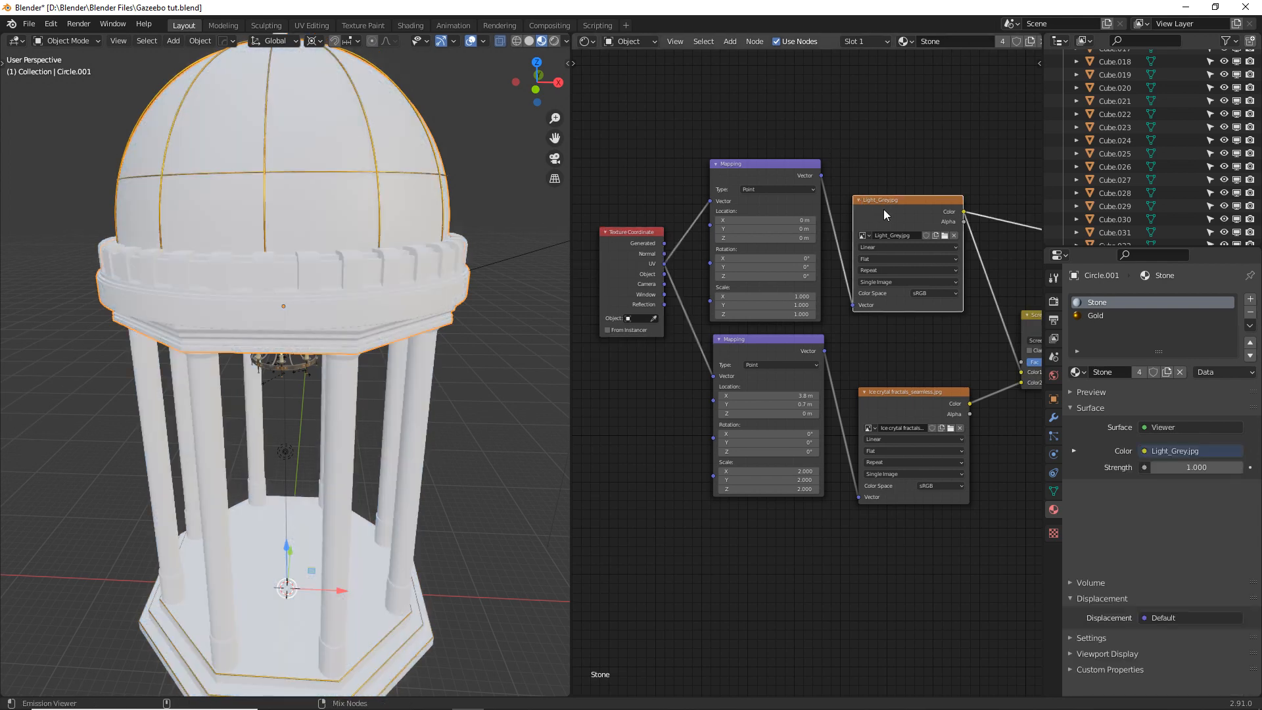
{"action": "left_click", "coordinate": [893, 401], "text": "ctrl+shift"}
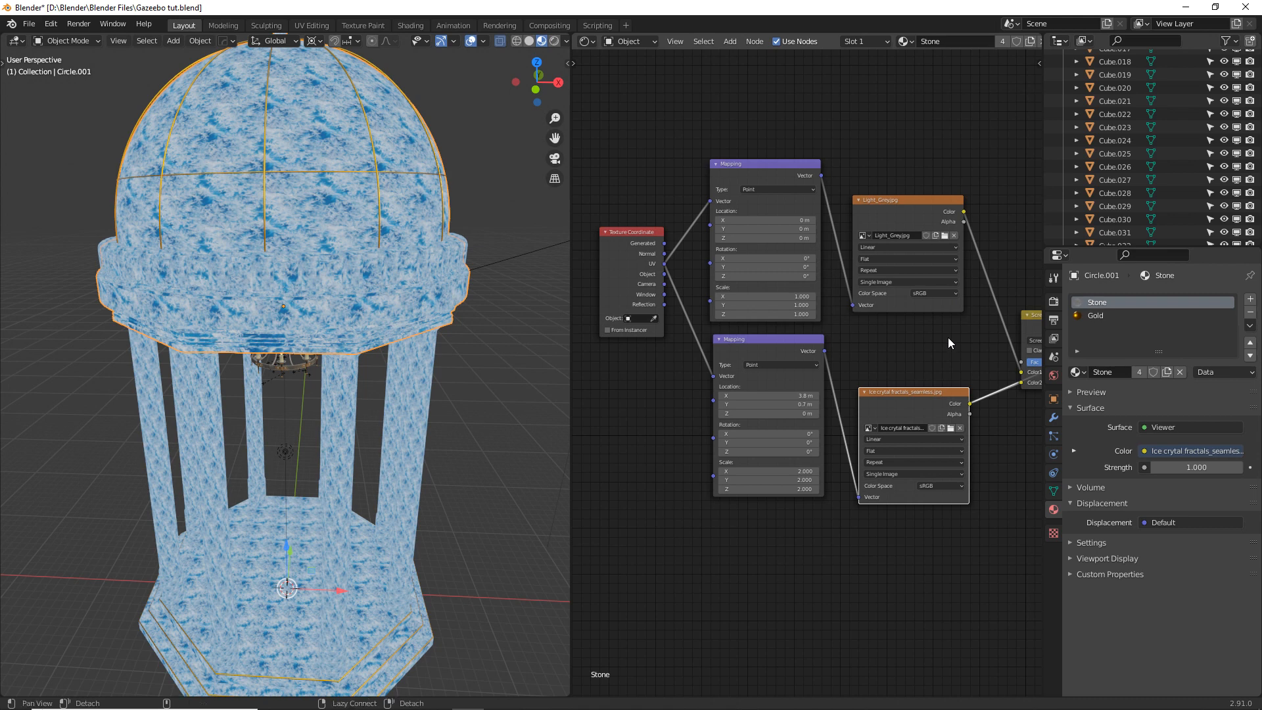
{"action": "middle_click_drag", "start_coordinate": [948, 342], "coordinate": [948, 366]}
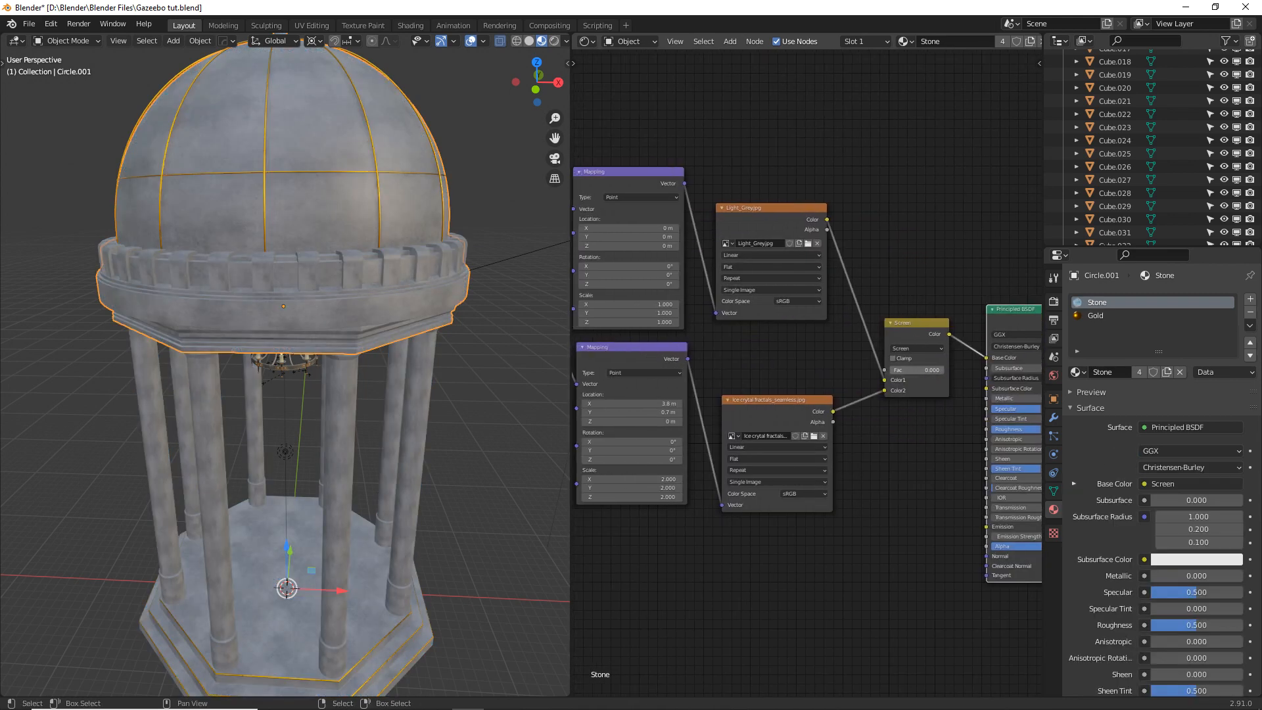
Try the Screen node's factor at 1.000, set it to 0.575, and move the node above the Principled BSDF.
{"action": "left_click_drag", "start_coordinate": [894, 370], "coordinate": [946, 371]}
{"action": "left_click", "coordinate": [919, 347]}
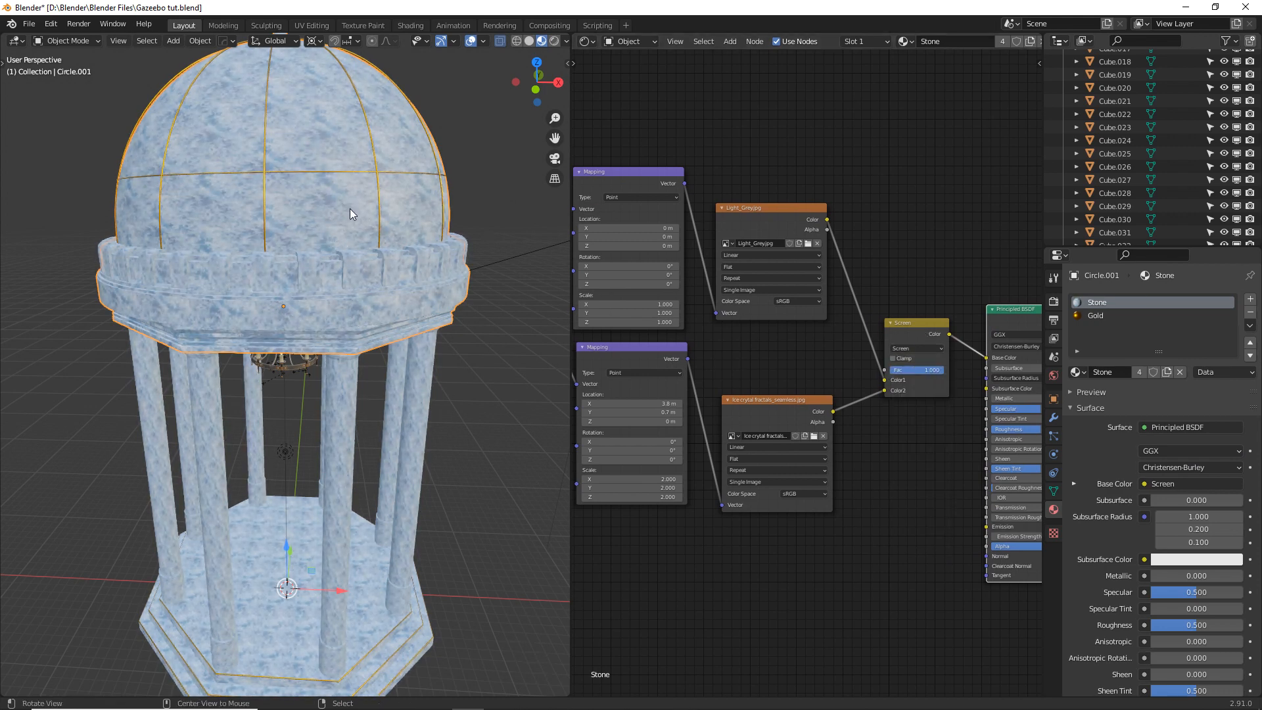
{"action": "left_click_drag", "start_coordinate": [349, 207], "coordinate": [391, 212], "text": "alt"}
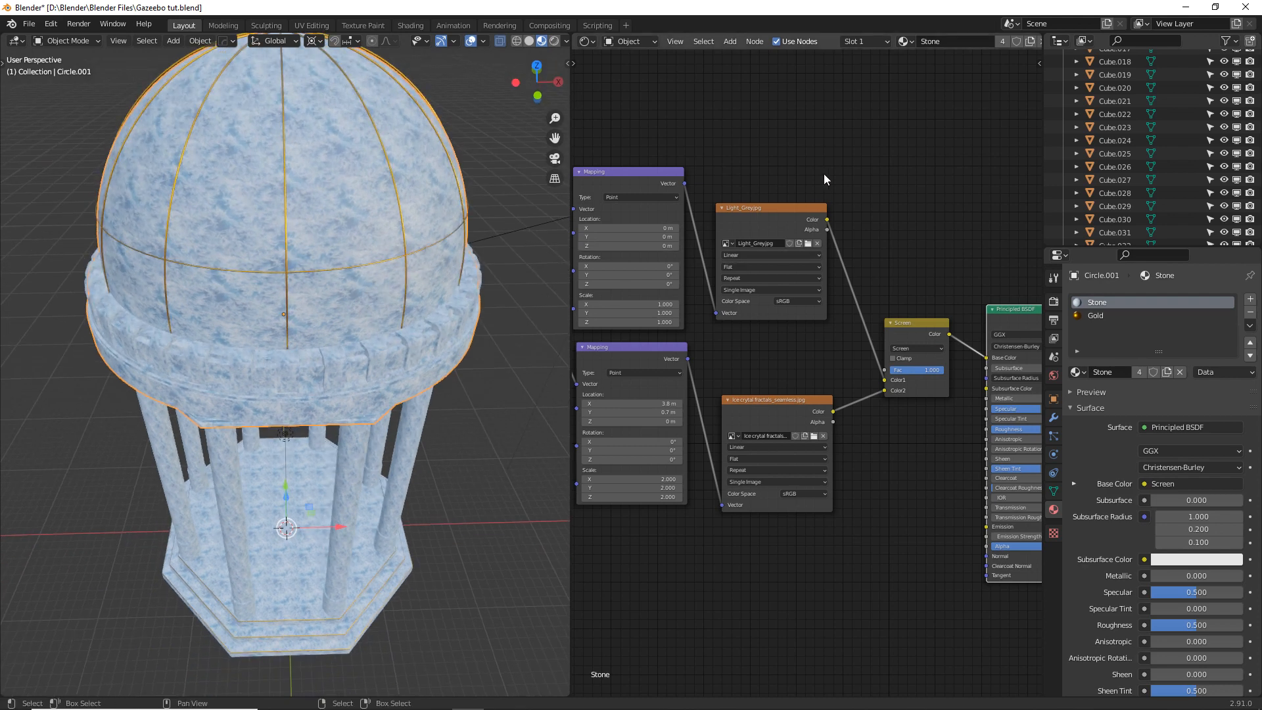
{"action": "left_click_drag", "start_coordinate": [900, 340], "coordinate": [938, 256]}
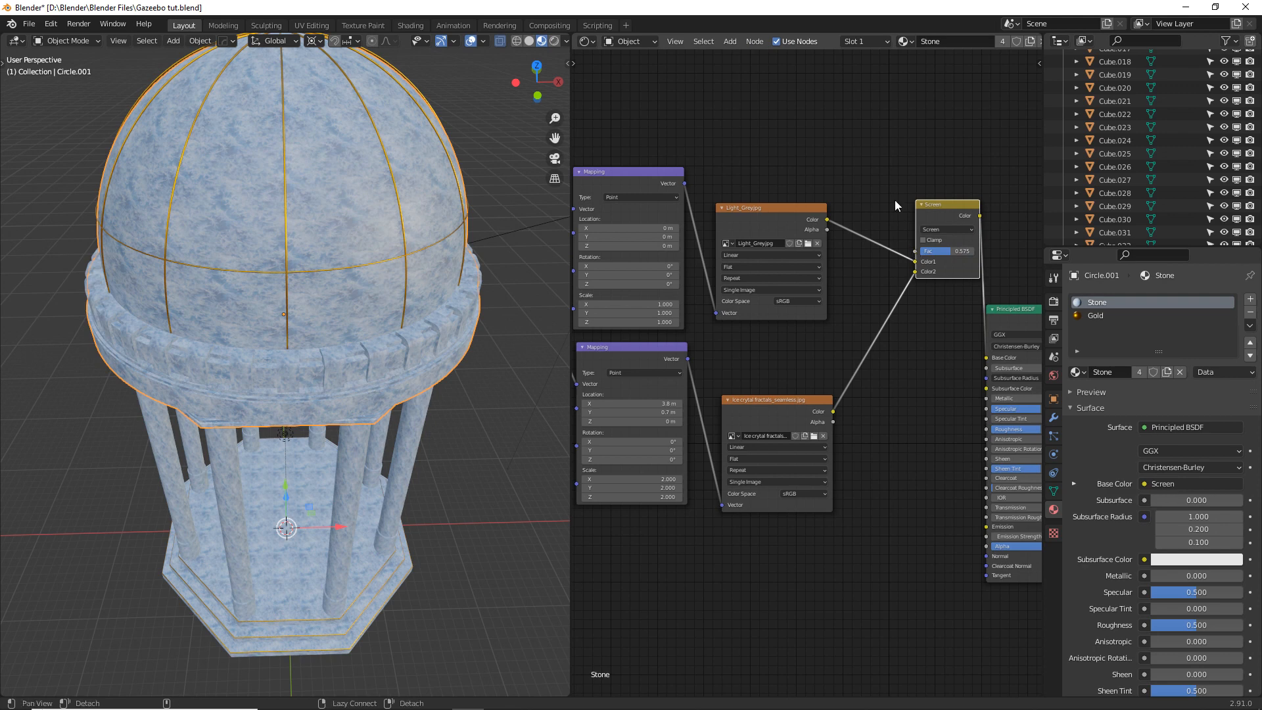
{"action": "middle_click_drag", "start_coordinate": [894, 199], "coordinate": [912, 276]}
Replace the ice crystal image with grass_grass_0131_01.jpg, and preview that texture alone on the gazebo.
{"action": "left_click", "coordinate": [771, 293]}
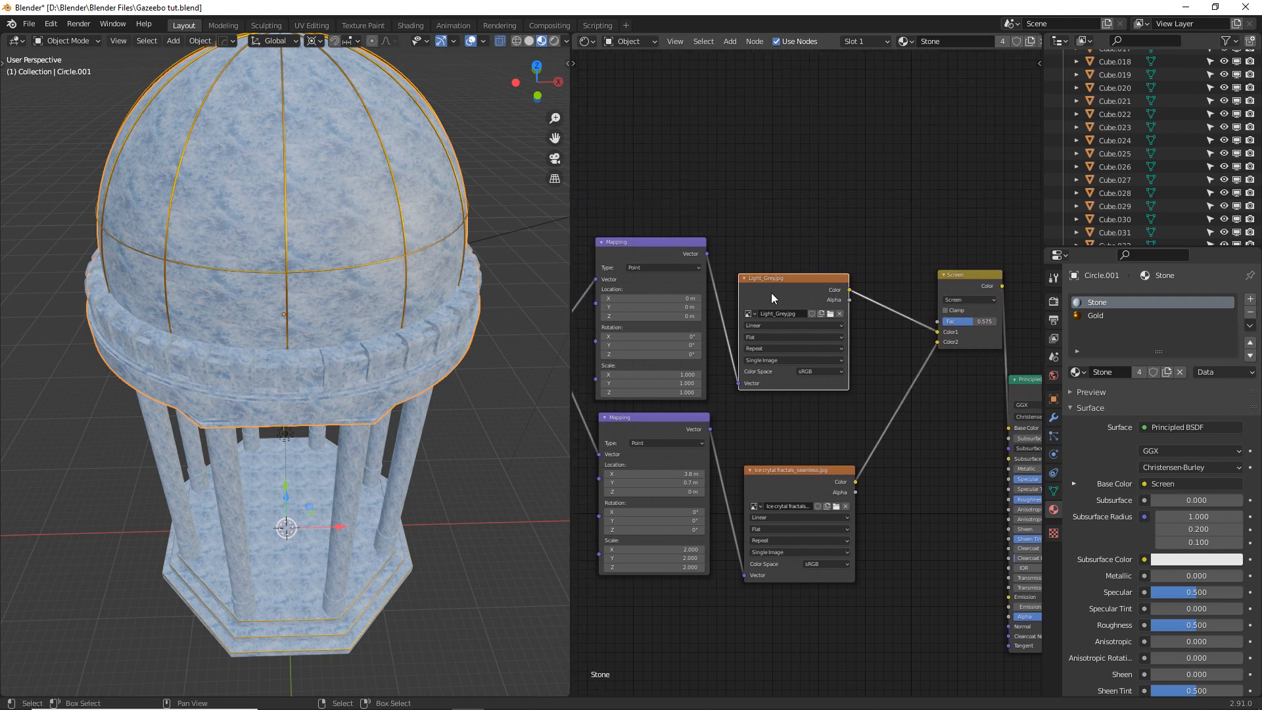
{"action": "left_click", "coordinate": [837, 507]}
{"action": "scroll", "coordinate": [711, 243], "scroll_direction": "down", "scroll_amount": 2}
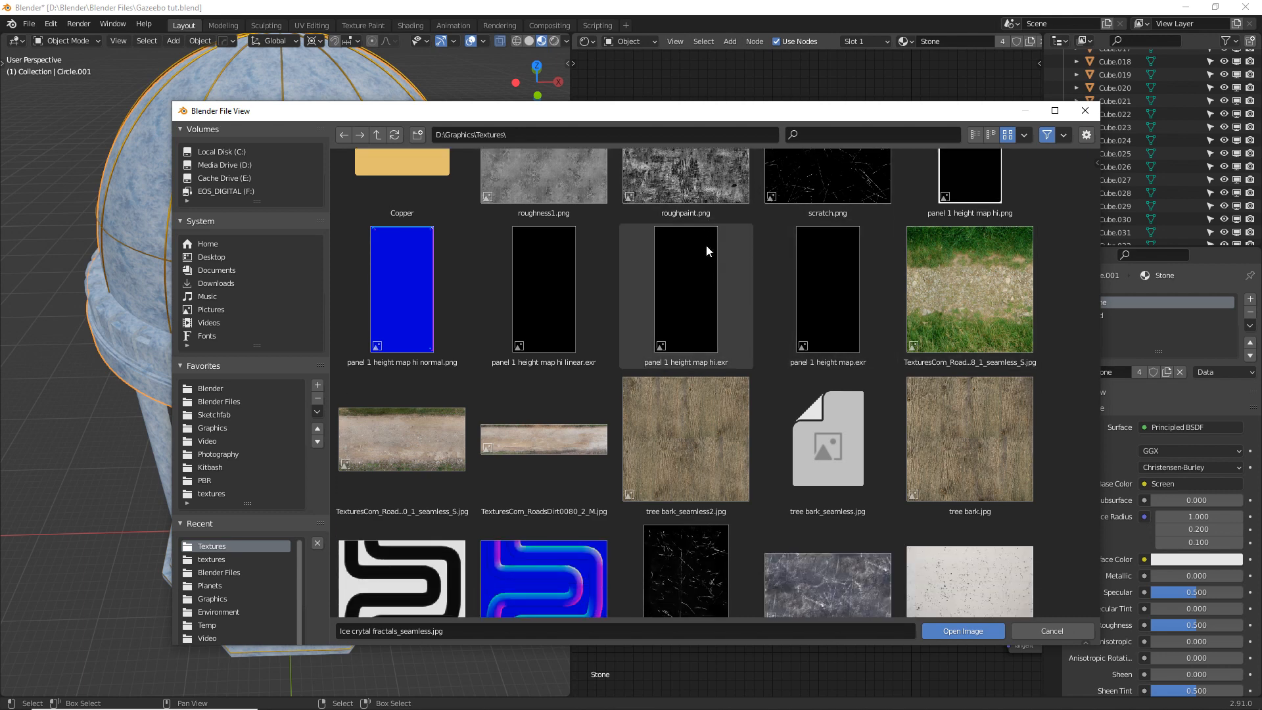
{"action": "key", "text": "Escape"}
{"action": "middle_click_drag", "start_coordinate": [368, 297], "coordinate": [791, 456]}
{"action": "left_click", "coordinate": [807, 475], "text": "ctrl+shift"}
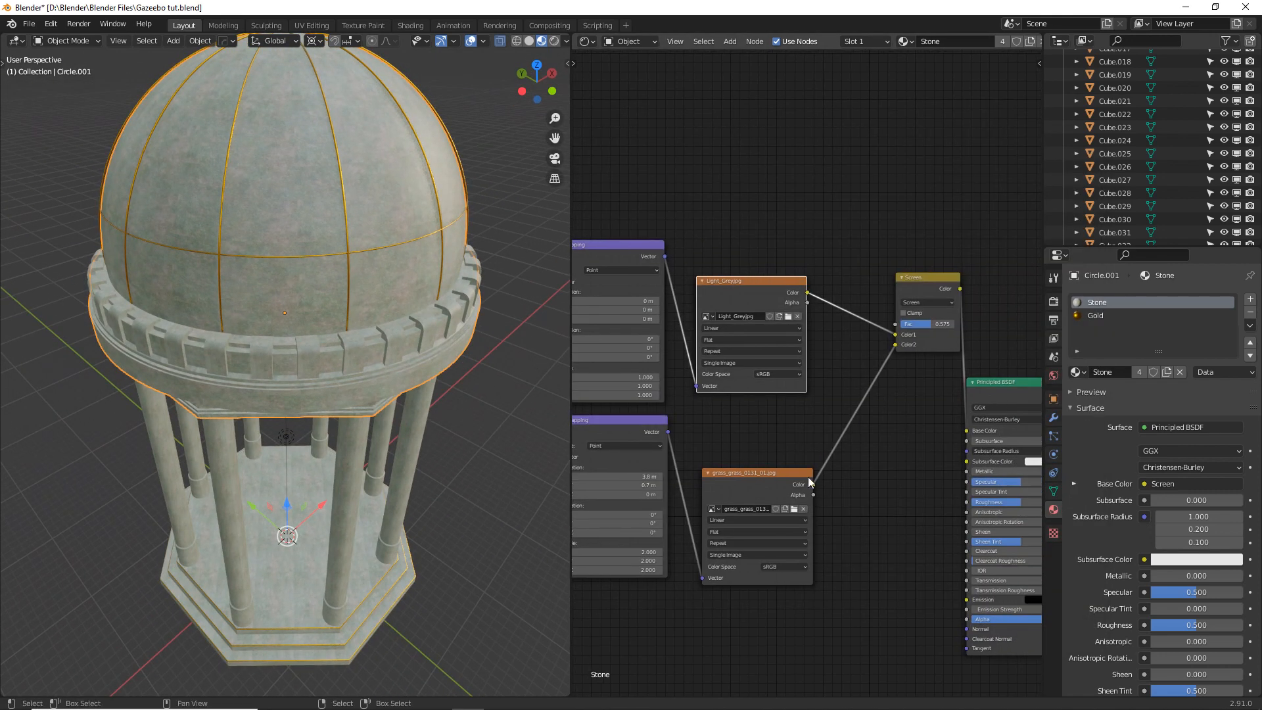
{"action": "middle_click_drag", "start_coordinate": [489, 314], "coordinate": [388, 461]}
{"action": "middle_click_drag", "start_coordinate": [317, 194], "coordinate": [326, 279]}
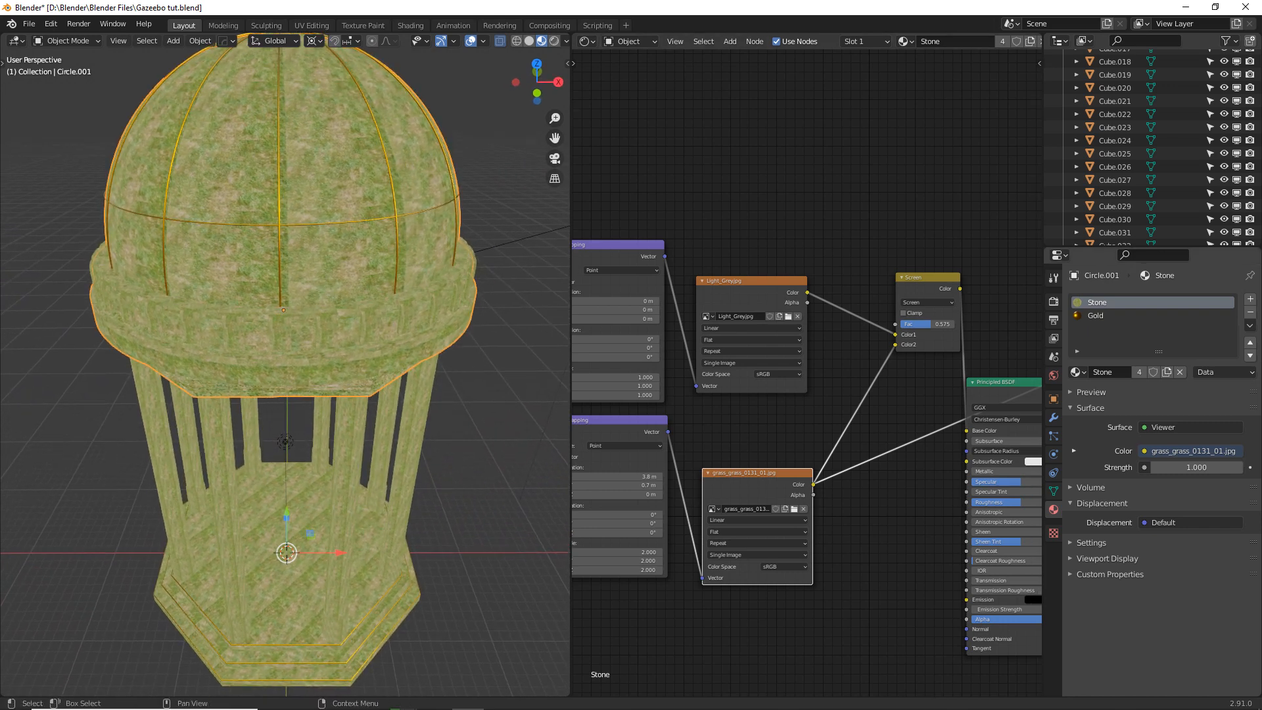
Replace the grass image with Ivy-Wall-Architextures.jpg from the Downloads folder.
{"action": "middle_click_drag", "start_coordinate": [842, 459], "coordinate": [838, 449]}
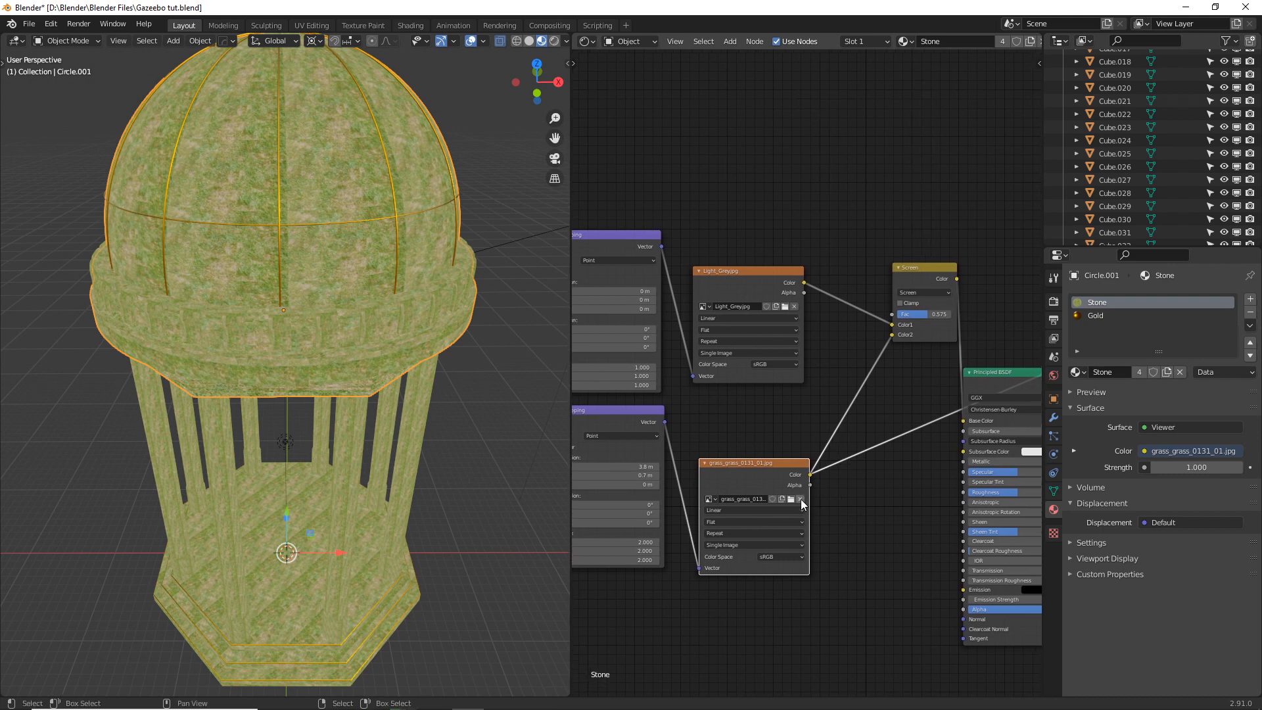
{"action": "left_click", "coordinate": [791, 499]}
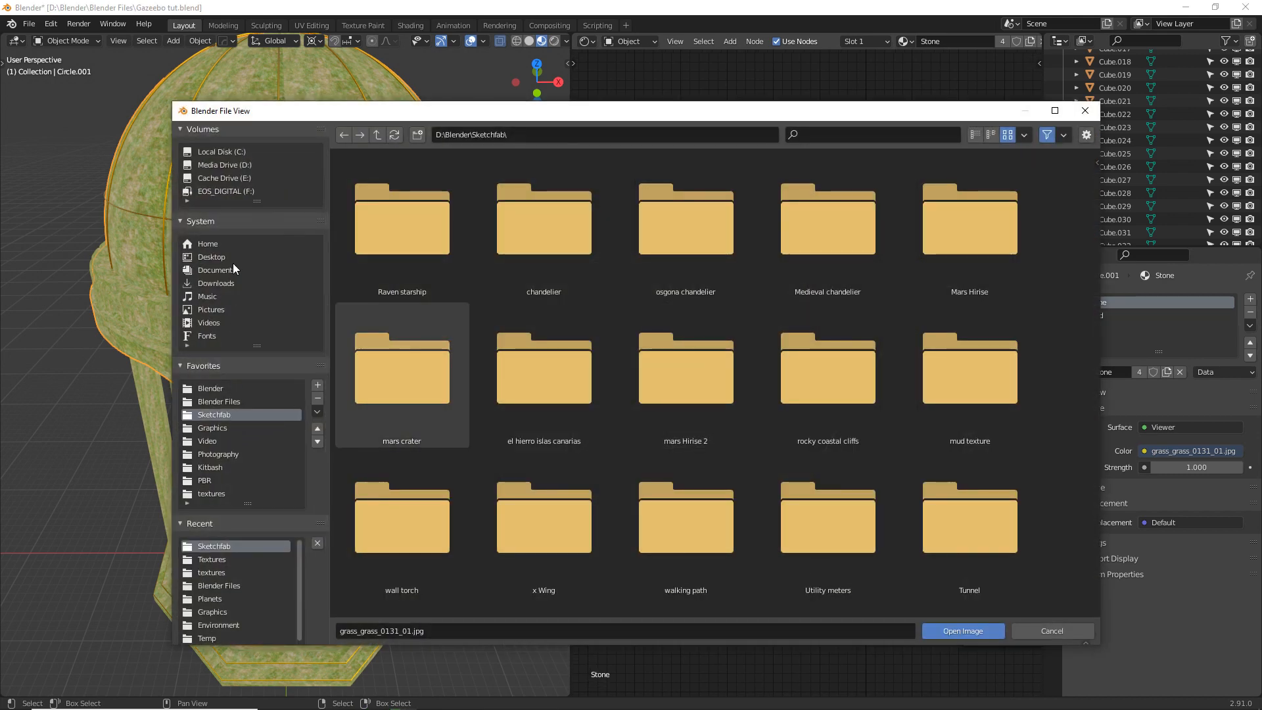
{"action": "left_click", "coordinate": [228, 282]}
{"action": "left_click", "coordinate": [556, 349]}
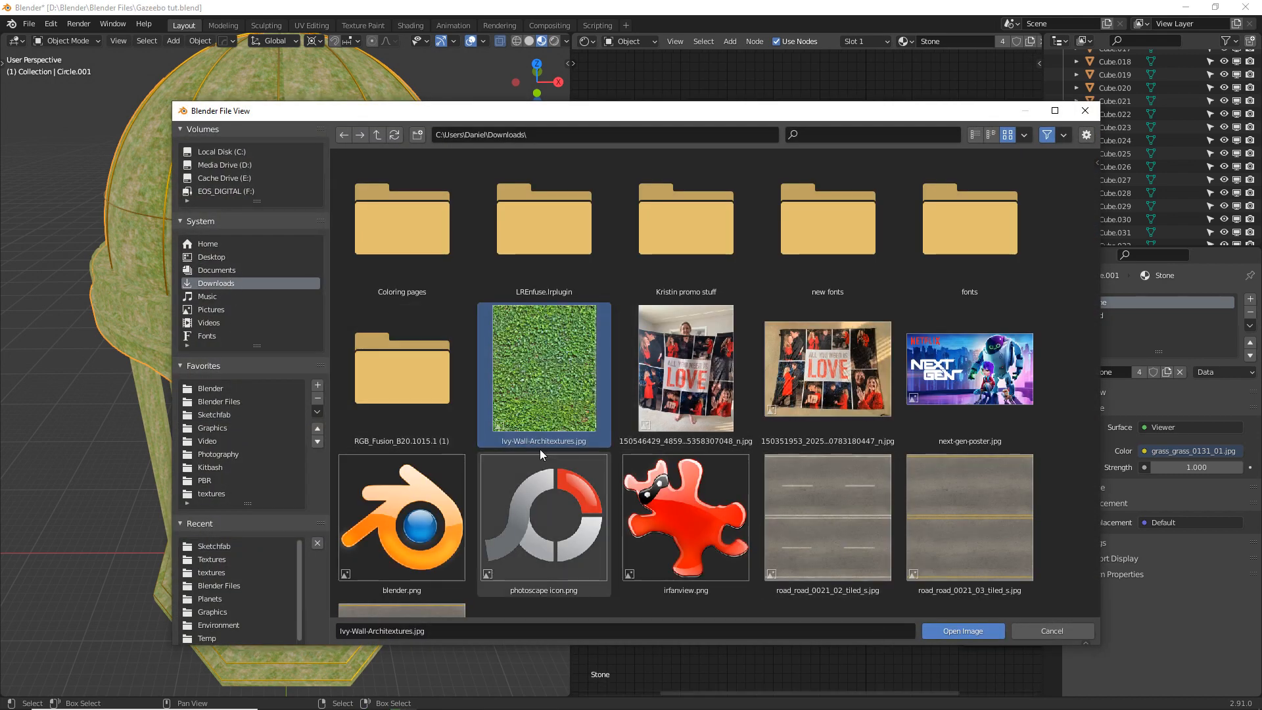
{"action": "left_click", "coordinate": [941, 629]}
{"action": "middle_click_drag", "start_coordinate": [387, 382], "coordinate": [361, 275]}
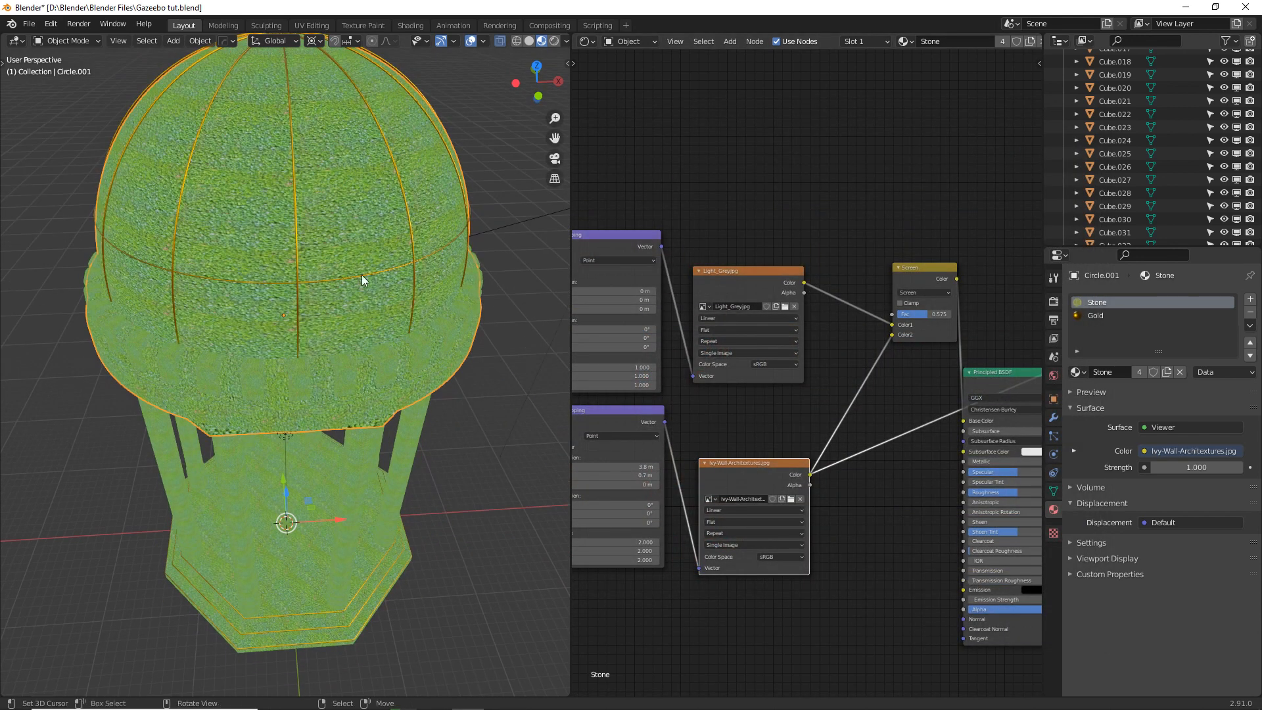
Set the lower Mapping node's scale to 1.000 on all axes, and raise its X scale to 2.000.
{"action": "middle_click_drag", "start_coordinate": [767, 575], "coordinate": [809, 565]}
{"action": "left_click_drag", "start_coordinate": [684, 535], "coordinate": [684, 552]}
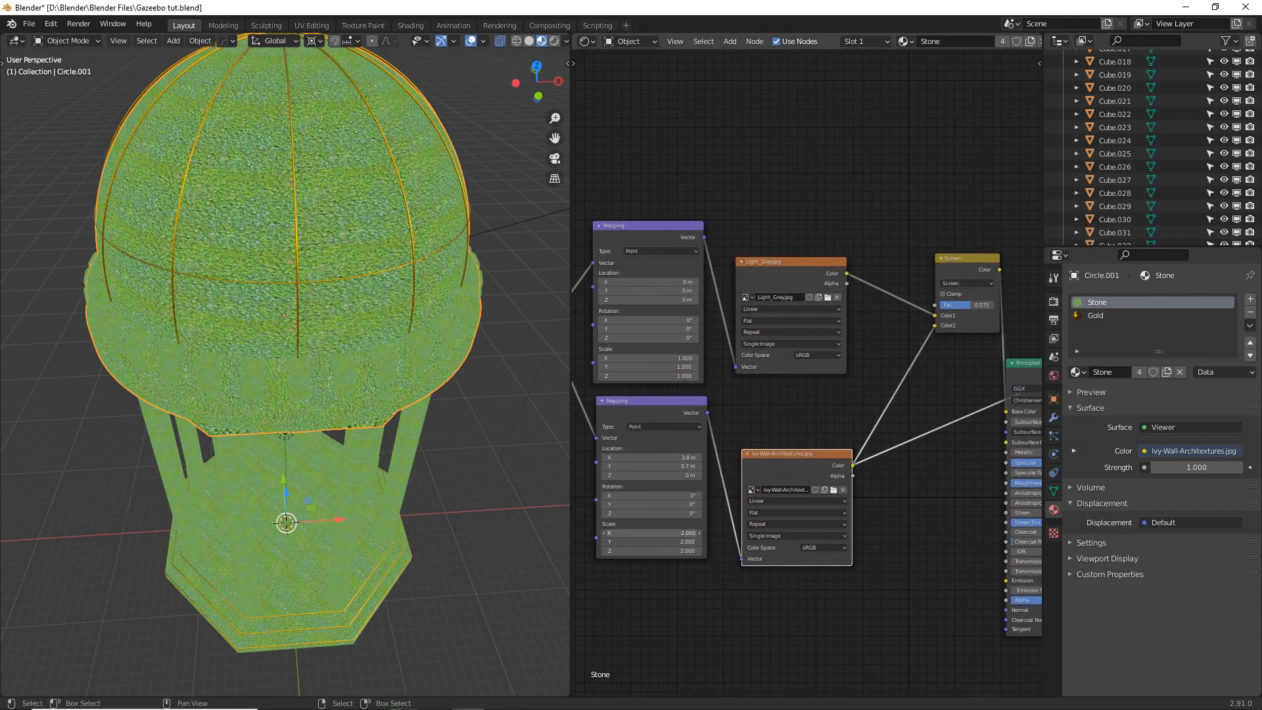
{"action": "type", "text": "1"}
{"action": "key", "text": "Return"}
{"action": "middle_click_drag", "start_coordinate": [500, 408], "coordinate": [512, 459]}
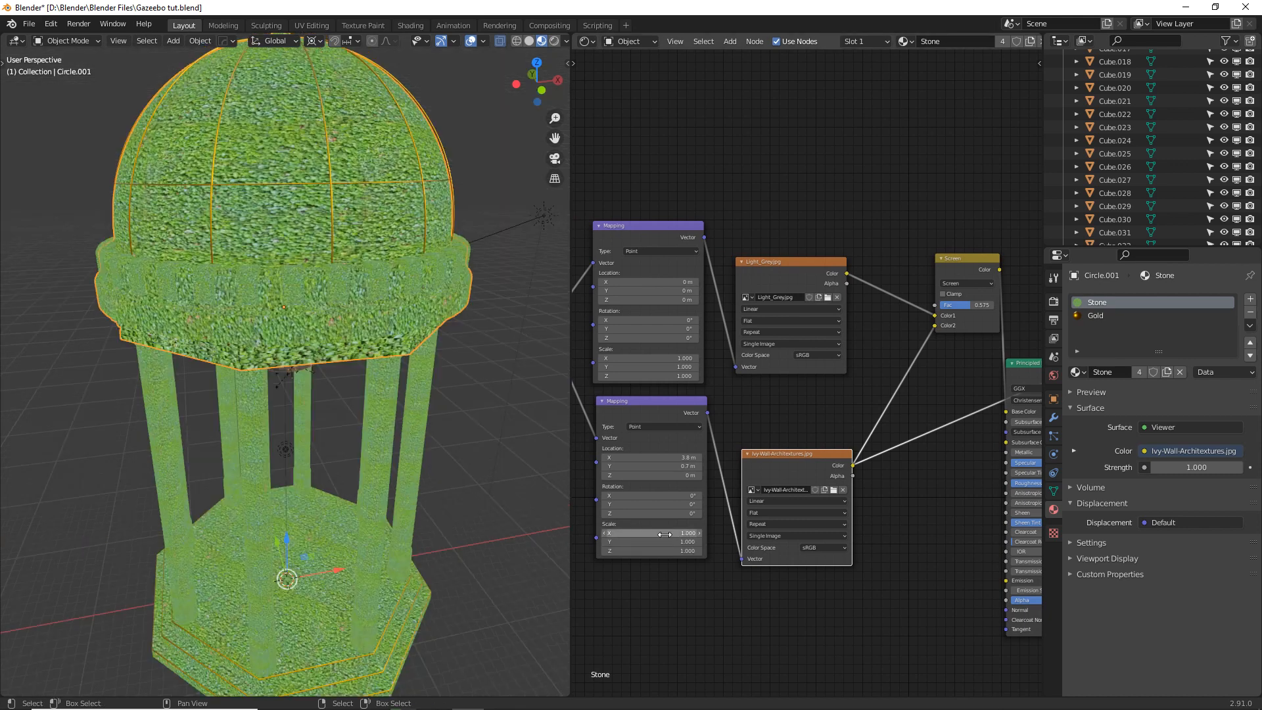
{"action": "left_click", "coordinate": [833, 491]}
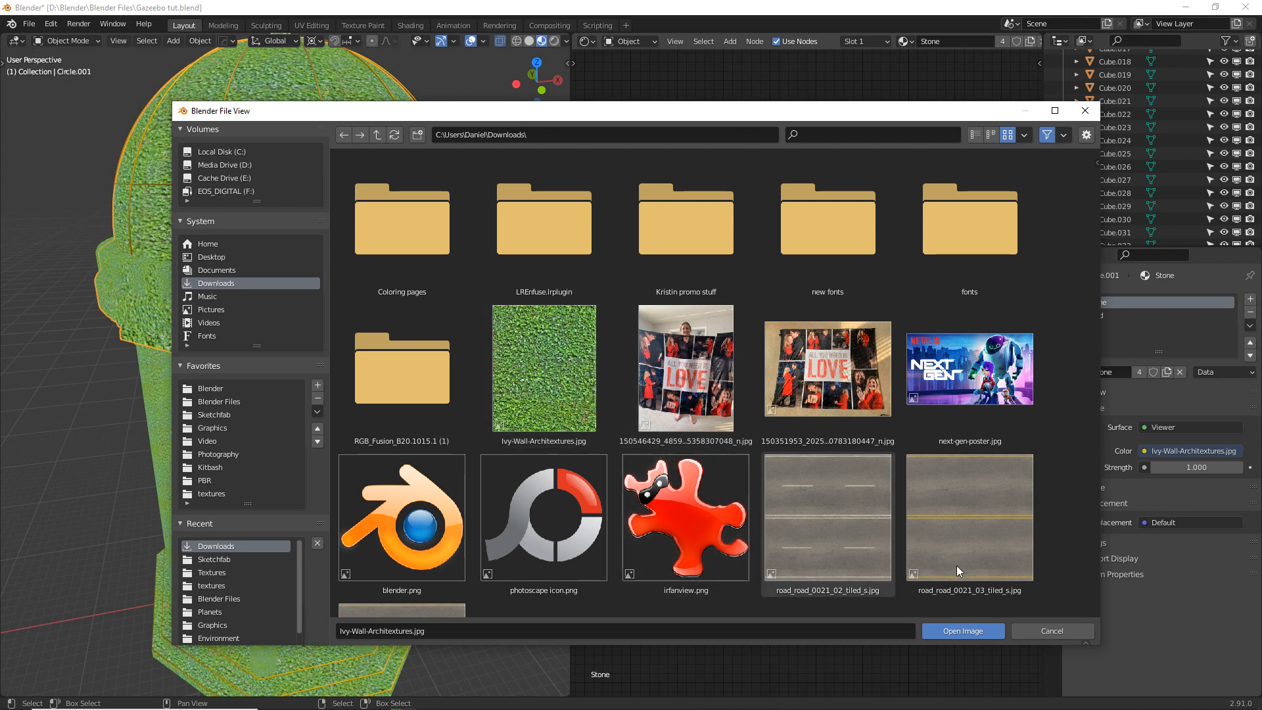
{"action": "left_click", "coordinate": [1047, 629]}
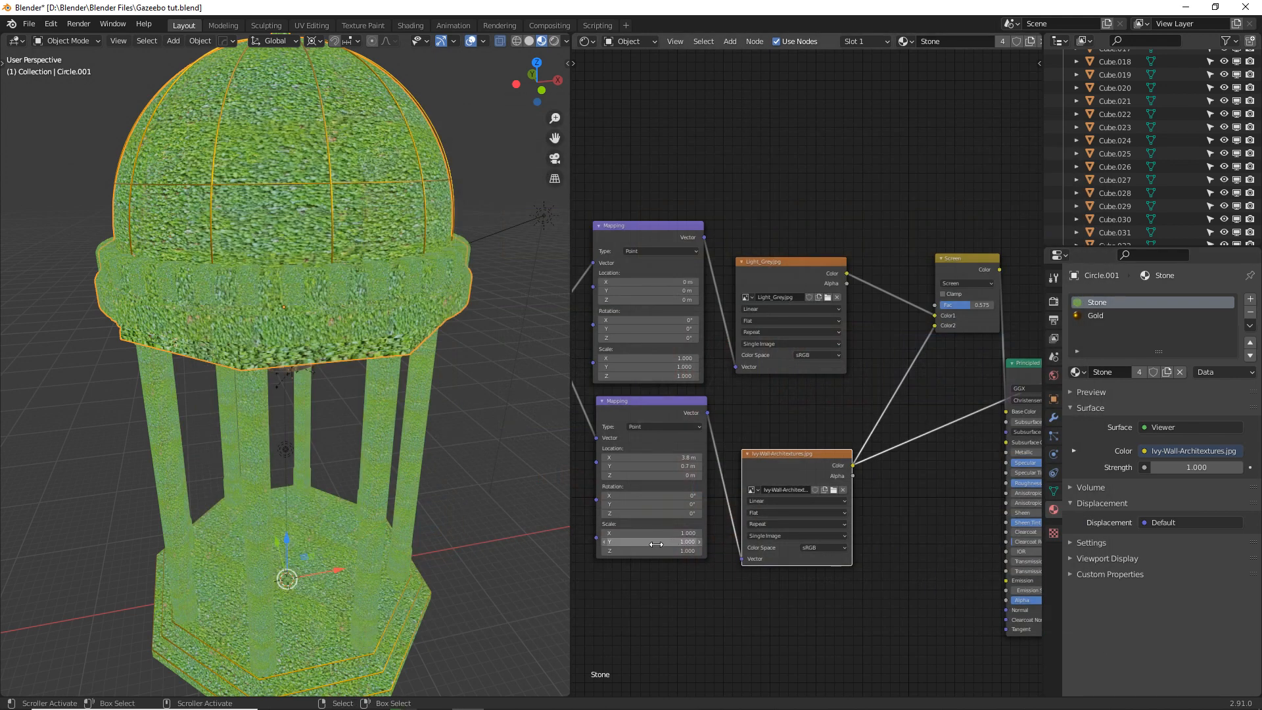
{"action": "left_click_drag", "start_coordinate": [647, 533], "coordinate": [722, 533]}
{"action": "middle_click_drag", "start_coordinate": [309, 315], "coordinate": [363, 356]}
{"action": "scroll", "coordinate": [350, 314], "scroll_direction": "up", "scroll_amount": 4}
Inspect the ivy mapping on the dome's mesh in Edit Mode with face selection, and return to Object Mode framed on the gazebo.
{"action": "key", "text": "Tab"}
{"action": "right_click", "coordinate": [276, 301]}
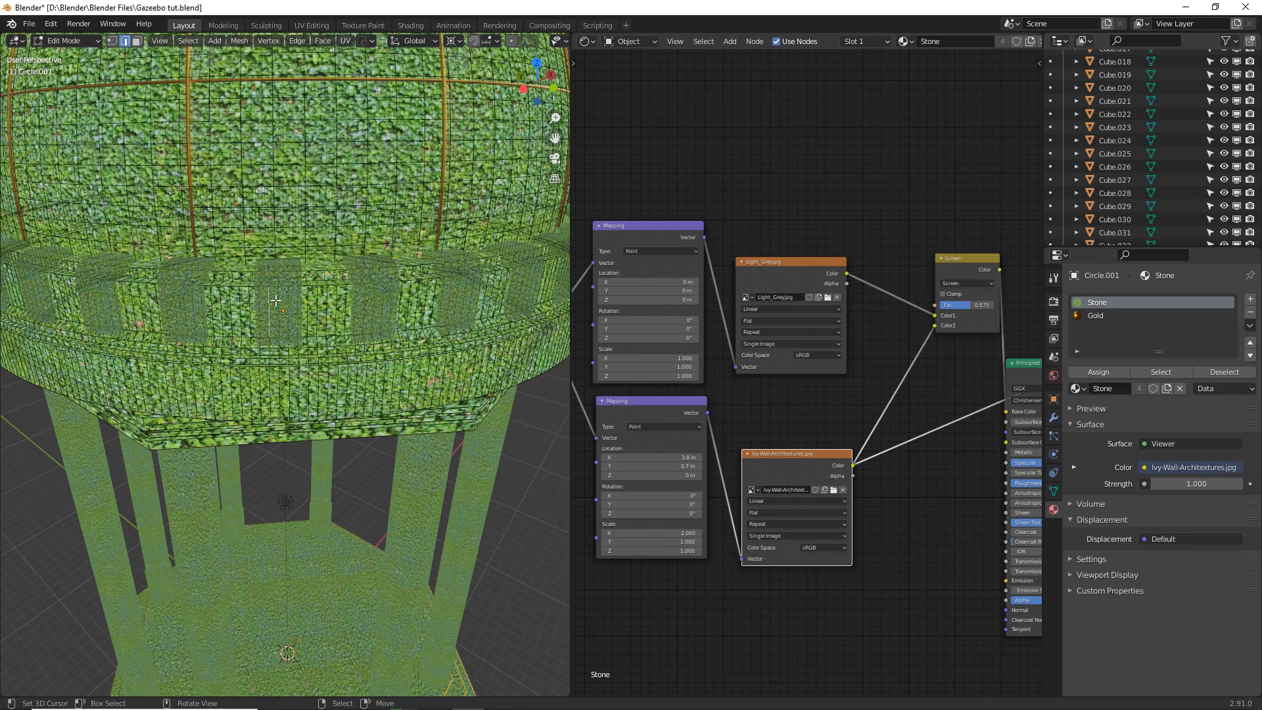
{"action": "left_click", "coordinate": [136, 42]}
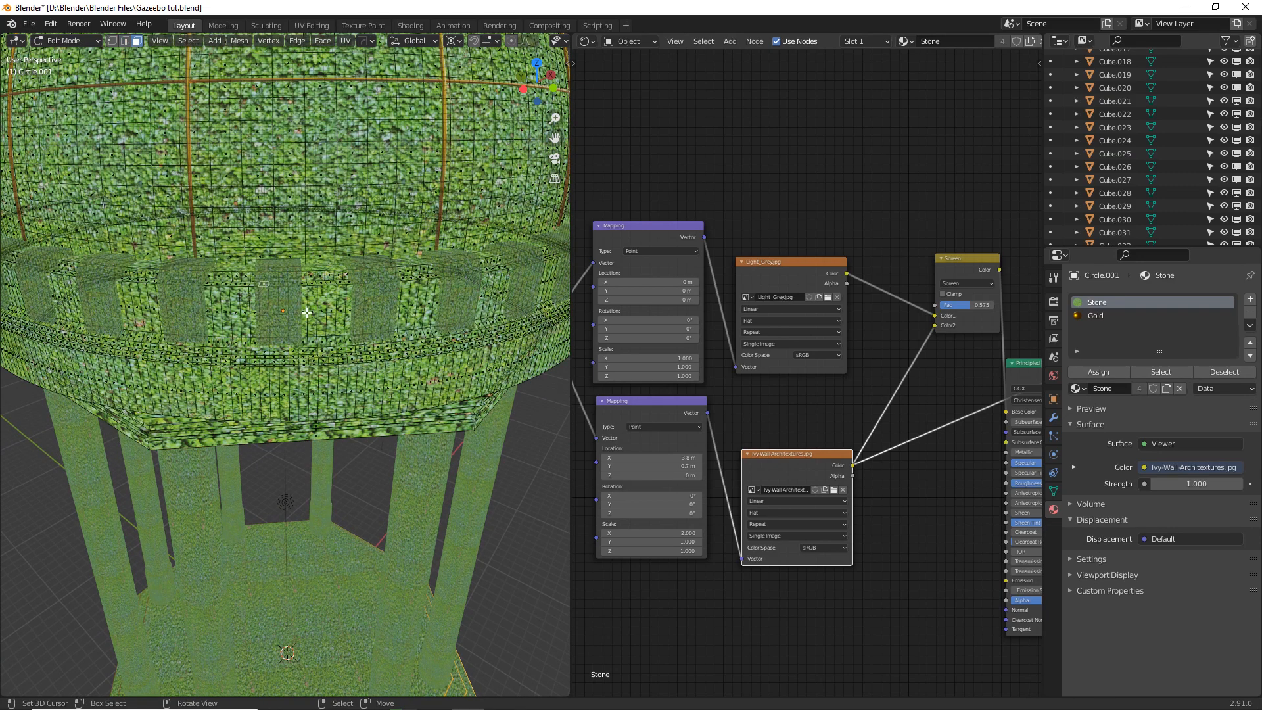
{"action": "middle_click_drag", "start_coordinate": [307, 312], "coordinate": [368, 382]}
{"action": "right_click", "coordinate": [339, 334]}
{"action": "key", "text": "Tab"}
{"action": "key", "text": "KP_Decimal"}
Switch the gazebo preview back to the Principled BSDF shader, and raise the Screen node's factor to 1.000.
{"action": "middle_click_drag", "start_coordinate": [814, 414], "coordinate": [819, 412]}
{"action": "middle_click_drag", "start_coordinate": [803, 210], "coordinate": [812, 252]}
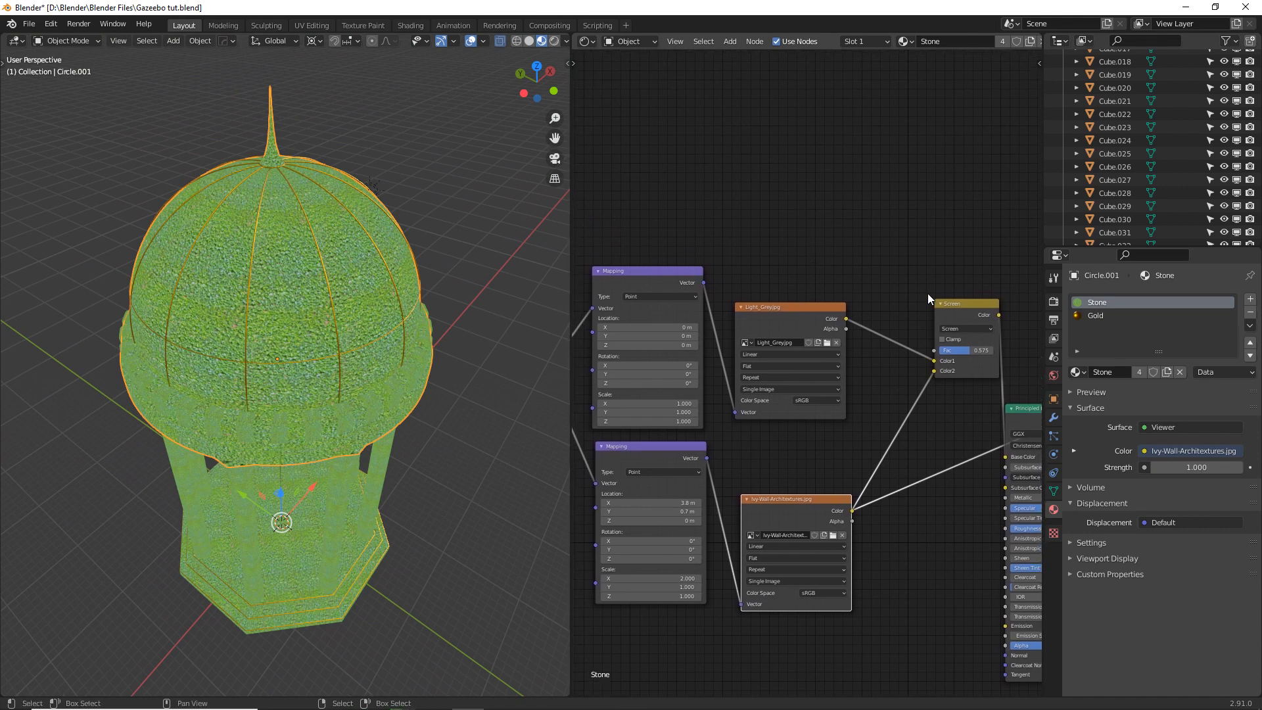
{"action": "left_click", "coordinate": [933, 324]}
{"action": "left_click", "coordinate": [822, 503]}
{"action": "middle_click_drag", "start_coordinate": [891, 432], "coordinate": [742, 406]}
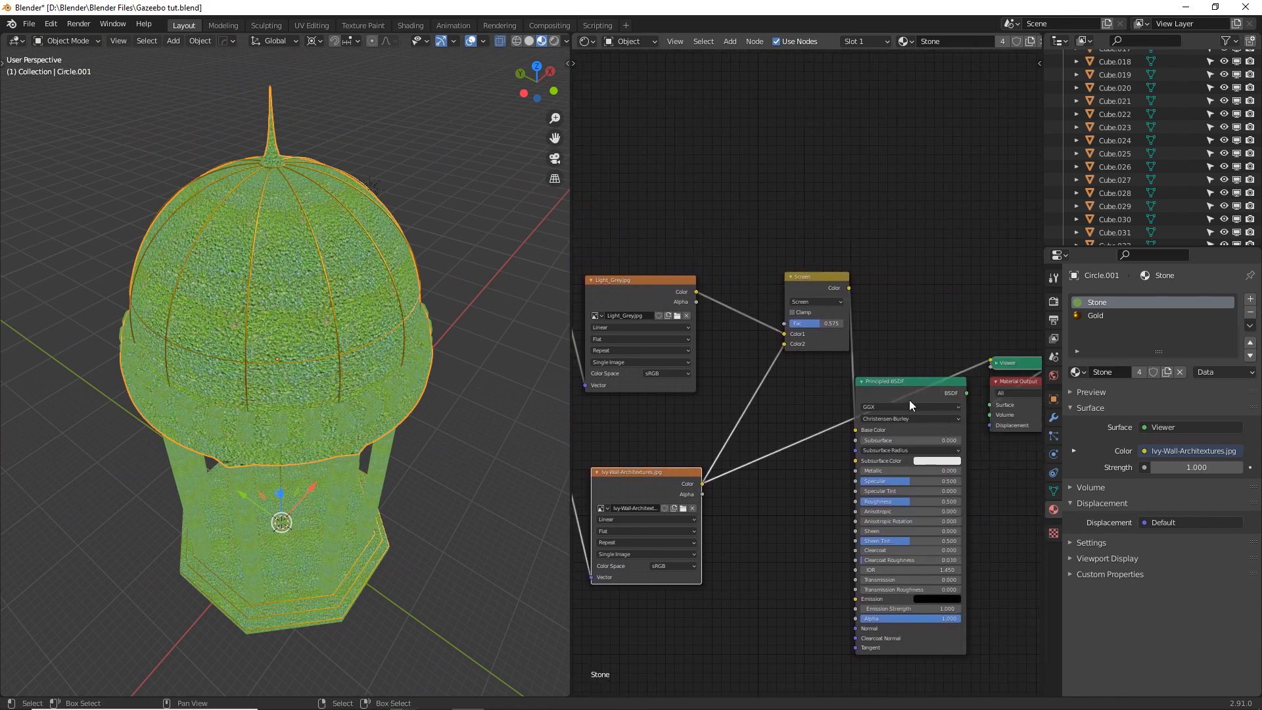
{"action": "middle_click_drag", "start_coordinate": [904, 389], "coordinate": [841, 362]}
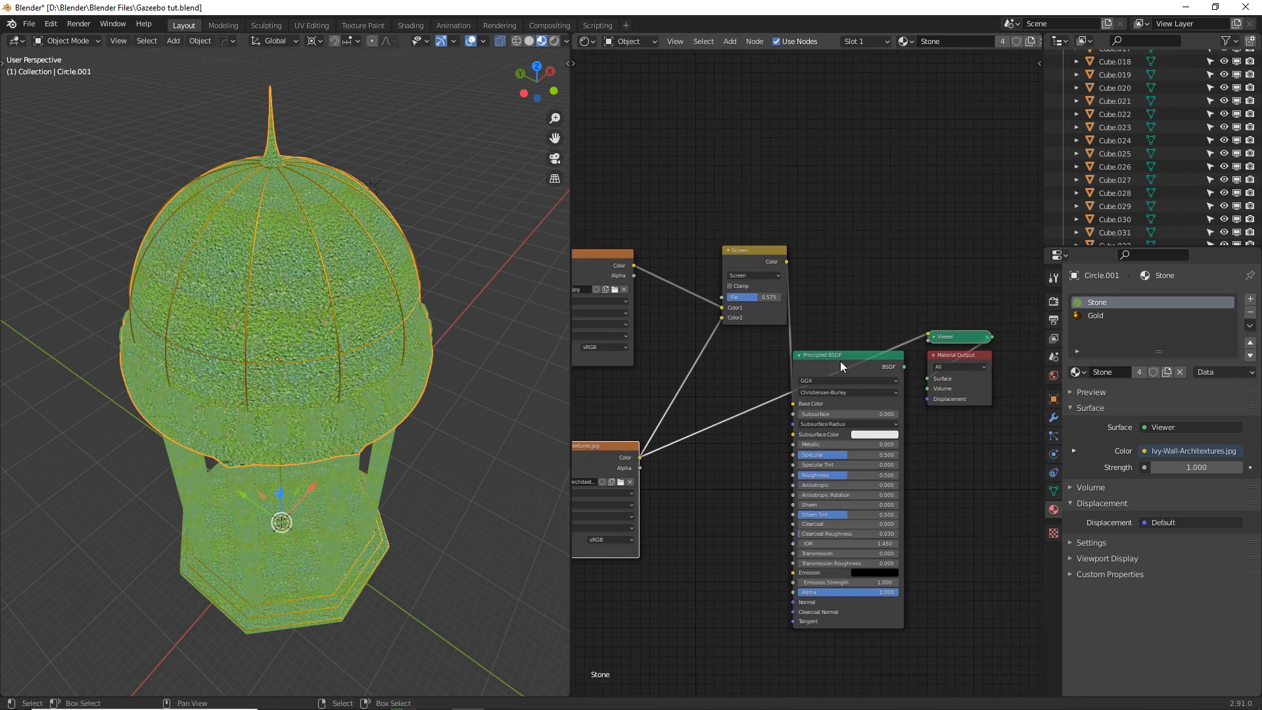
{"action": "left_click", "coordinate": [840, 366], "text": "ctrl+shift"}
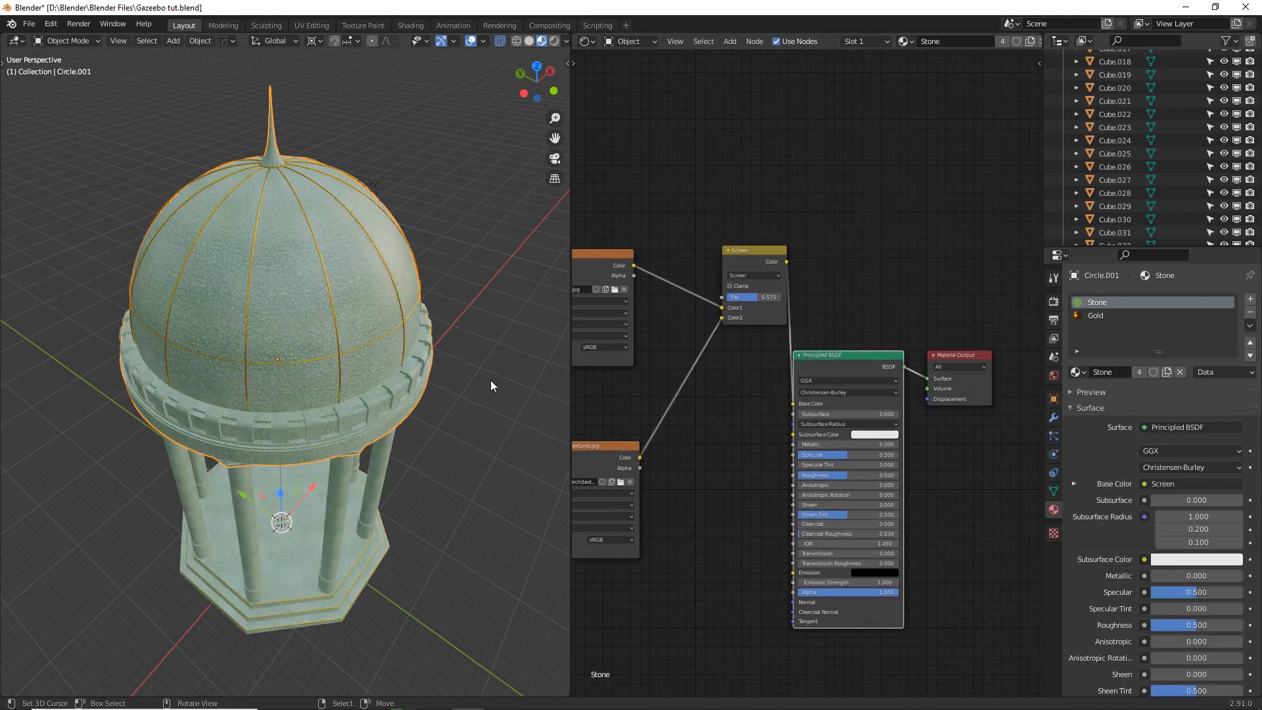
{"action": "middle_click_drag", "start_coordinate": [751, 385], "coordinate": [817, 408]}
{"action": "mouse_move", "coordinate": [831, 322]}
{"action": "left_mouse_down"}
{"action": "mouse_move", "coordinate": [811, 322]}
{"action": "mouse_move", "coordinate": [852, 322]}
{"action": "left_mouse_up"}
Add a Musgrave Texture node above the image textures and connect its Height to the Screen node's Fac.
{"action": "middle_click_drag", "start_coordinate": [789, 414], "coordinate": [817, 477]}
{"action": "key", "text": "shift+a"}
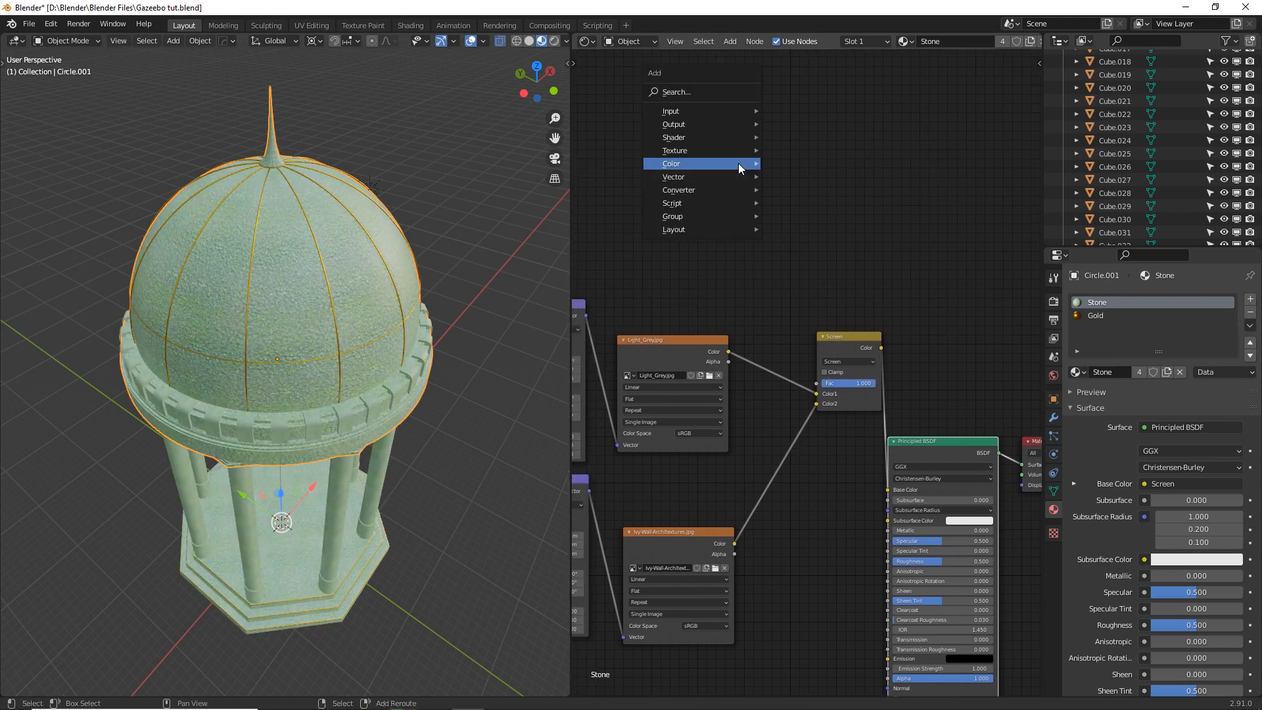
{"action": "mouse_move", "coordinate": [739, 163]}
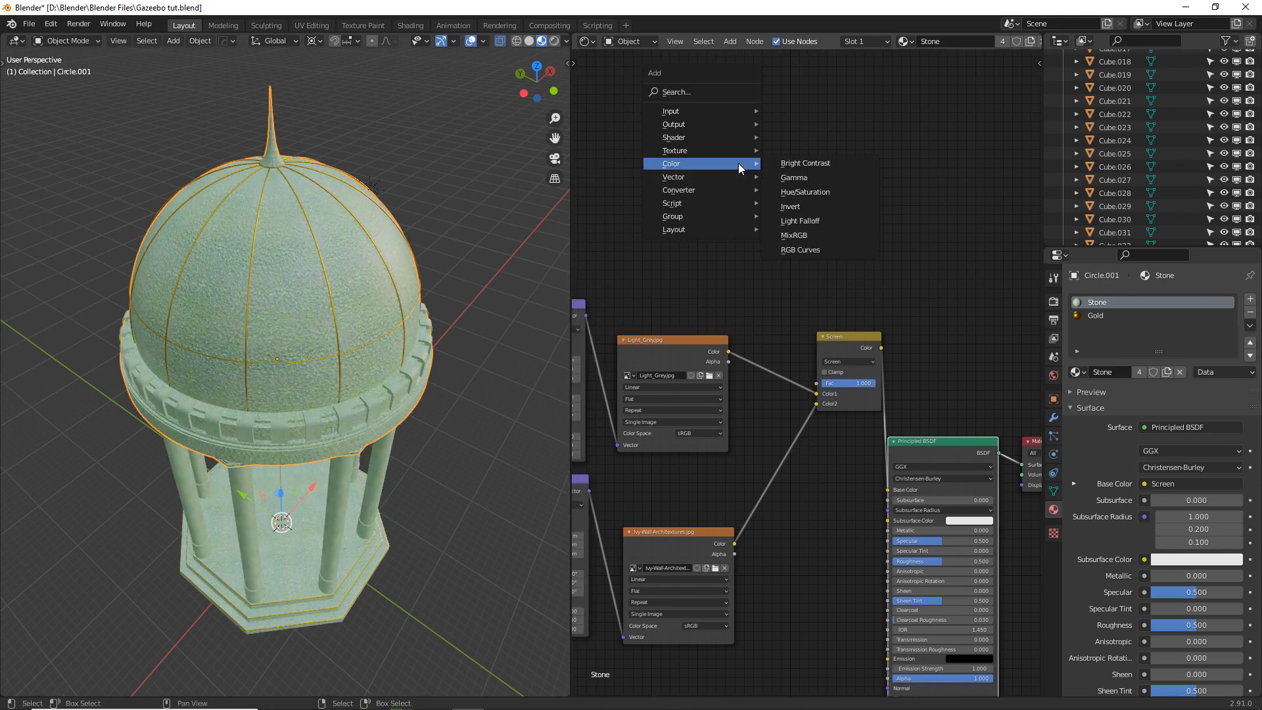
{"action": "left_click", "coordinate": [699, 94]}
{"action": "type", "text": "musgrave"}
{"action": "key", "text": "Return"}
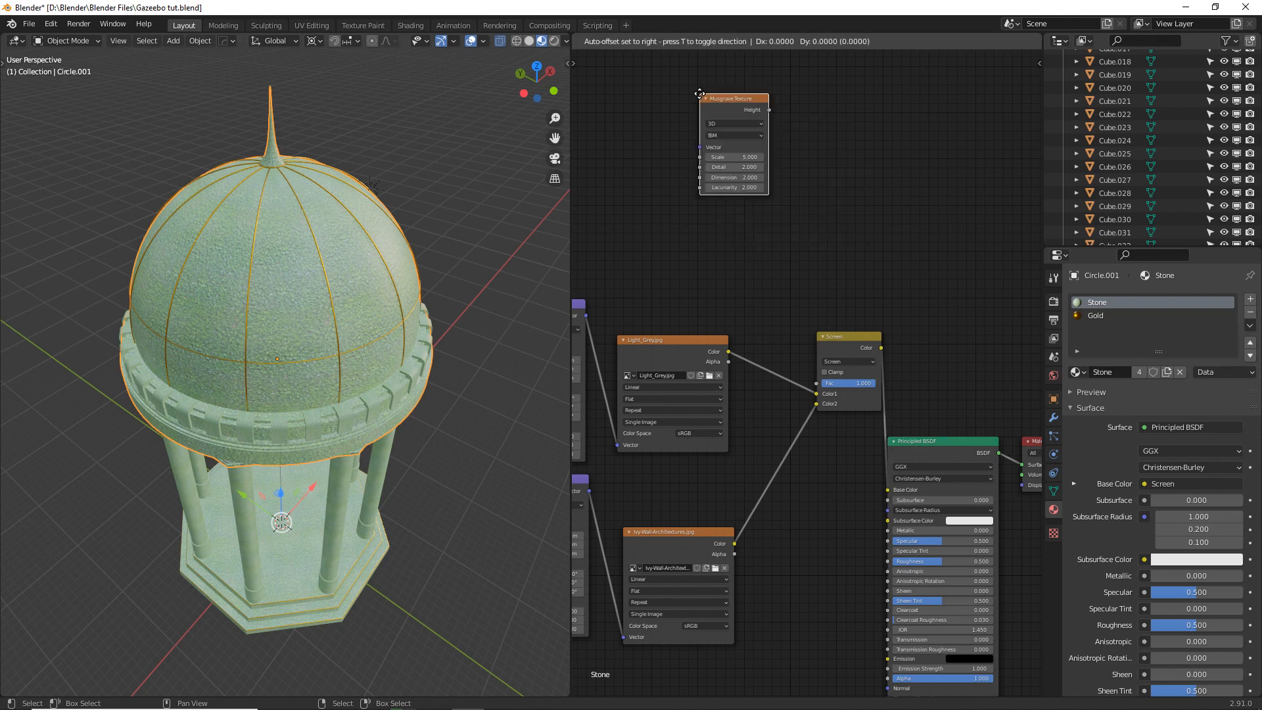
{"action": "left_click", "coordinate": [659, 192]}
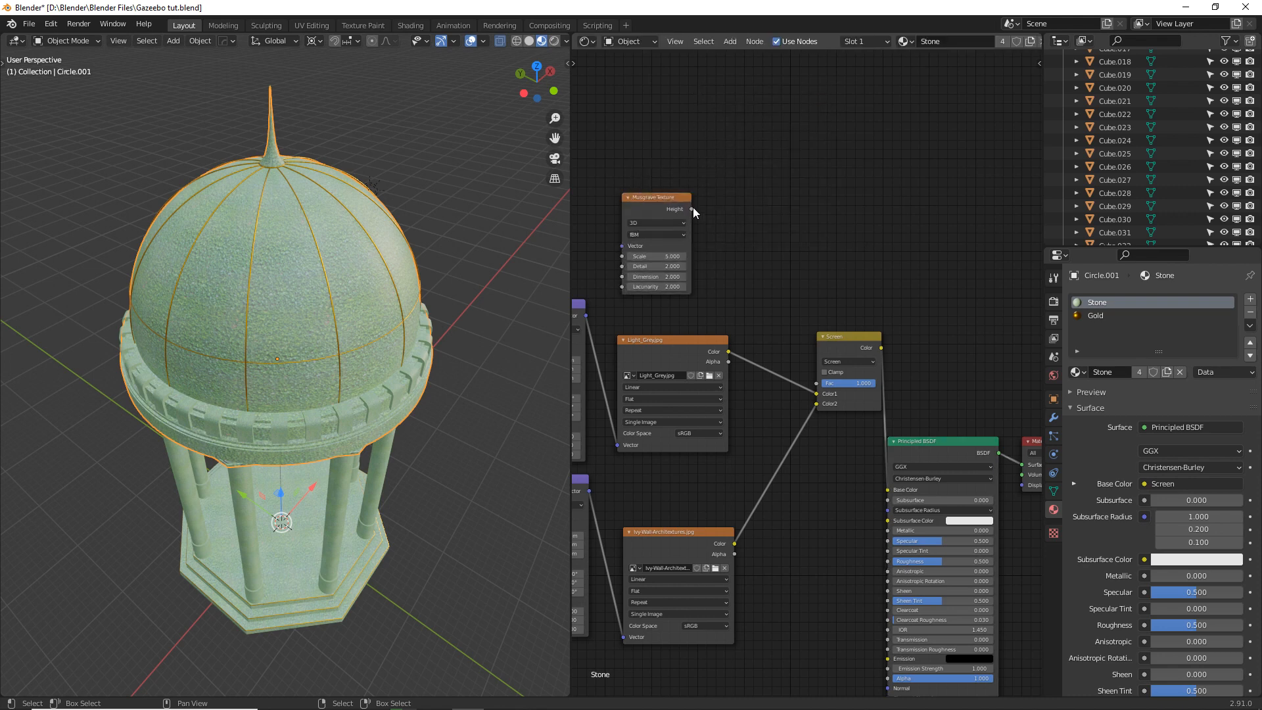
{"action": "left_click_drag", "start_coordinate": [691, 208], "coordinate": [725, 205]}
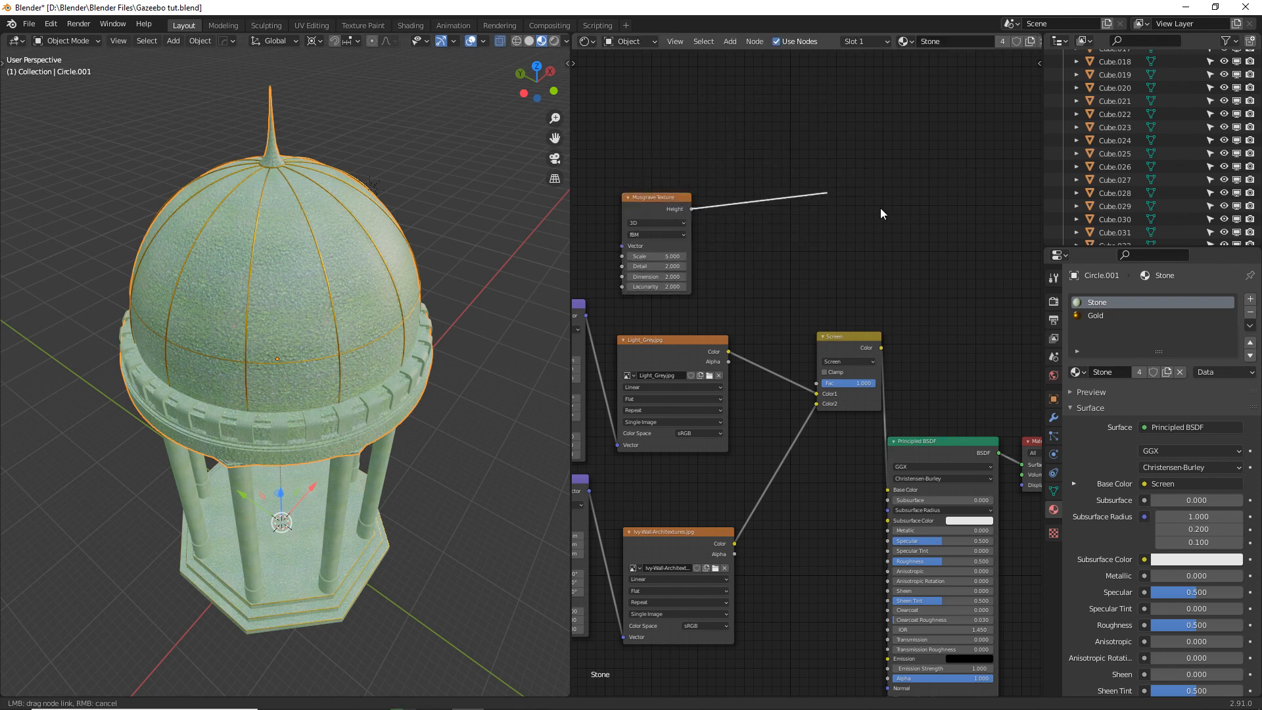
{"action": "left_click_drag", "start_coordinate": [881, 208], "coordinate": [818, 385]}
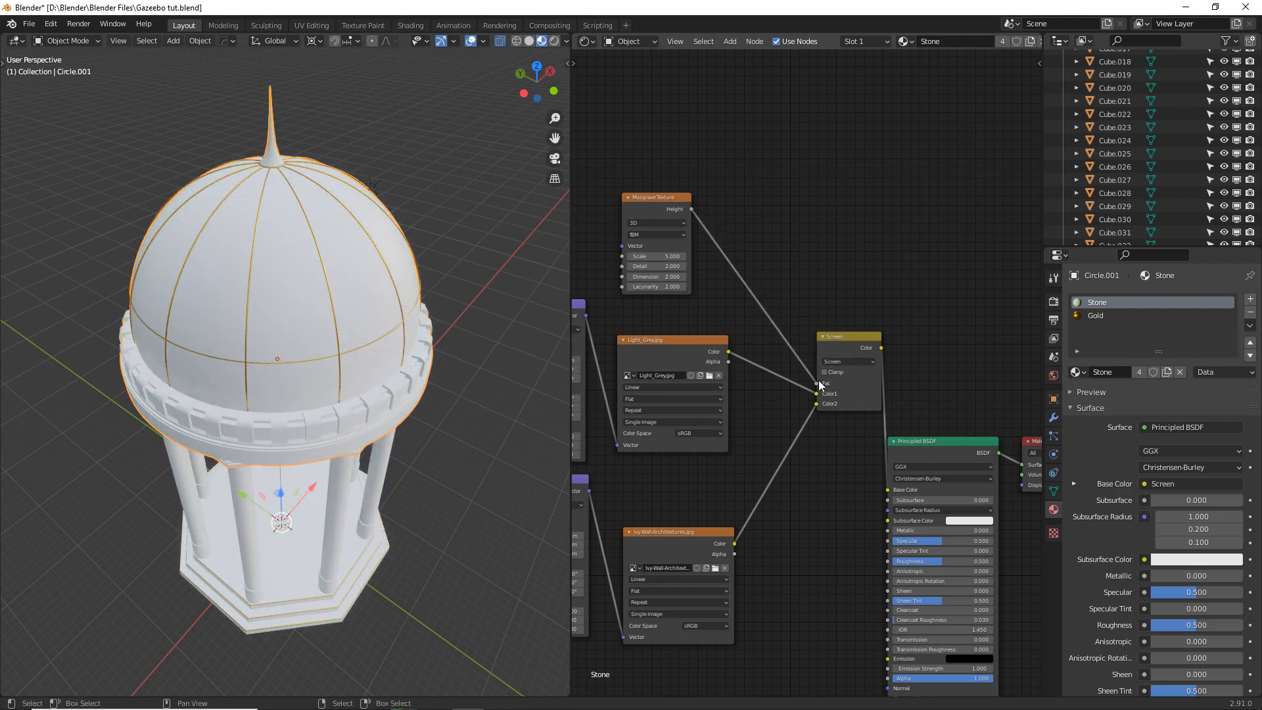
Preview the Musgrave texture alone on the gazebo, and return to the Principled BSDF output.
{"action": "middle_click_drag", "start_coordinate": [471, 345], "coordinate": [473, 283]}
{"action": "left_click", "coordinate": [661, 201], "text": "ctrl+shift"}
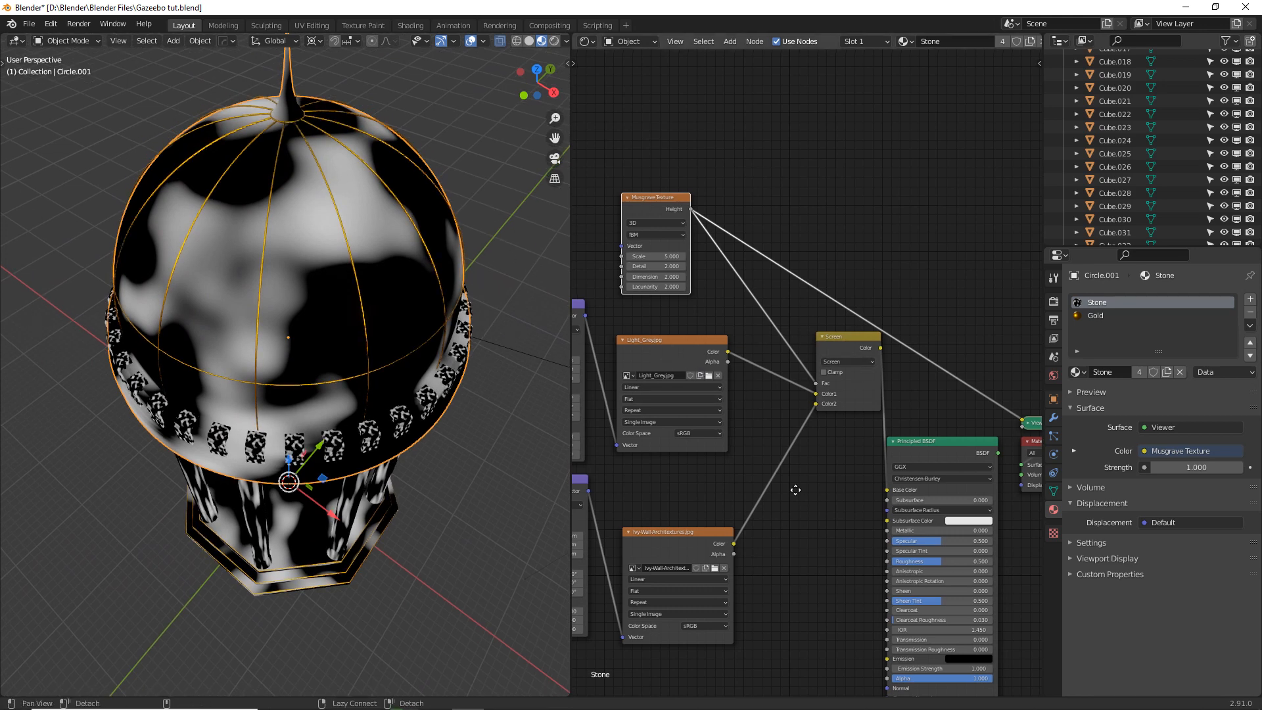
{"action": "middle_click_drag", "start_coordinate": [913, 457], "coordinate": [881, 442]}
{"action": "left_click", "coordinate": [882, 436], "text": "ctrl+shift"}
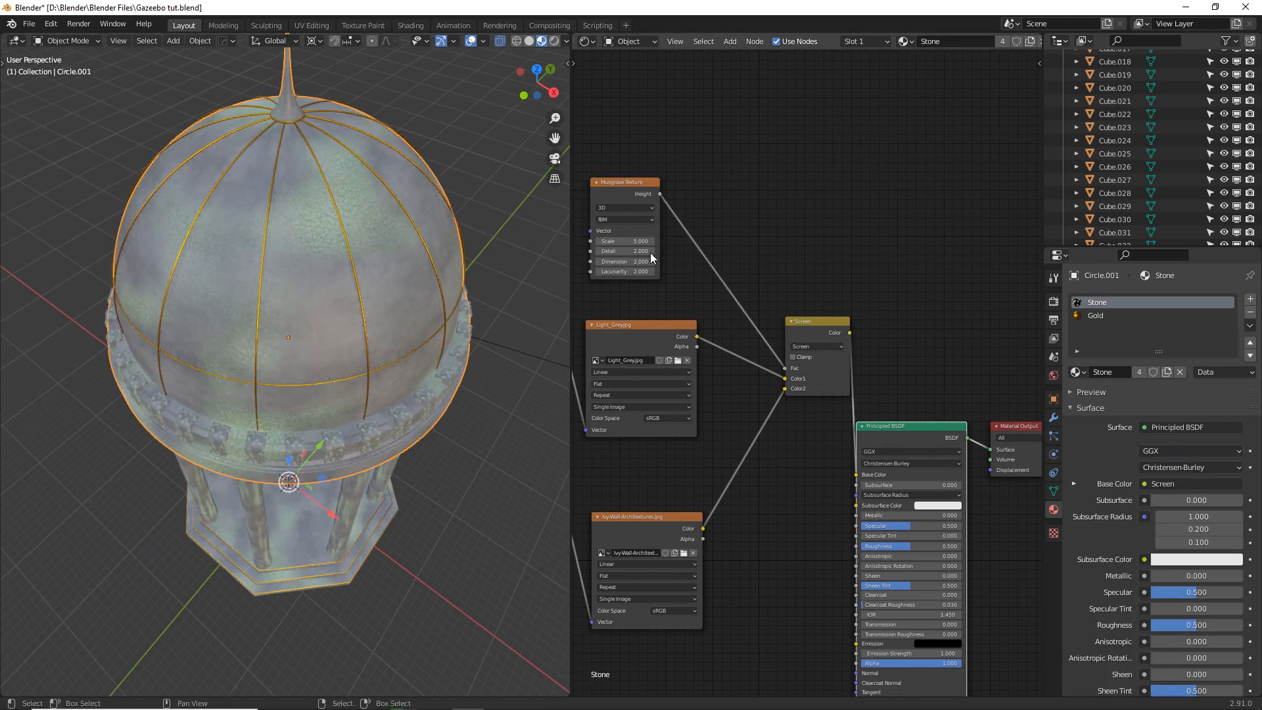
Set the Musgrave texture to scale 14.200, detail 16.000, dimension 0.750 and lacunarity 1.390.
{"action": "left_click_drag", "start_coordinate": [624, 241], "coordinate": [680, 241]}
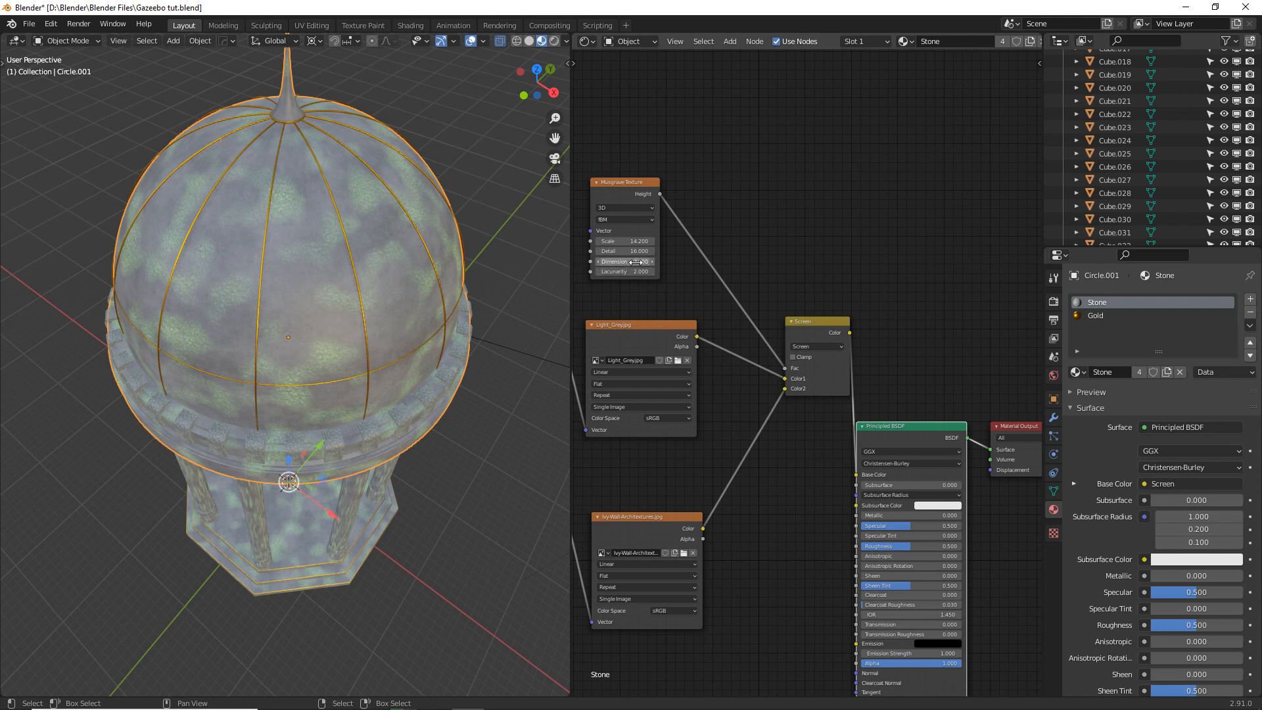
{"action": "key", "text": "Return"}
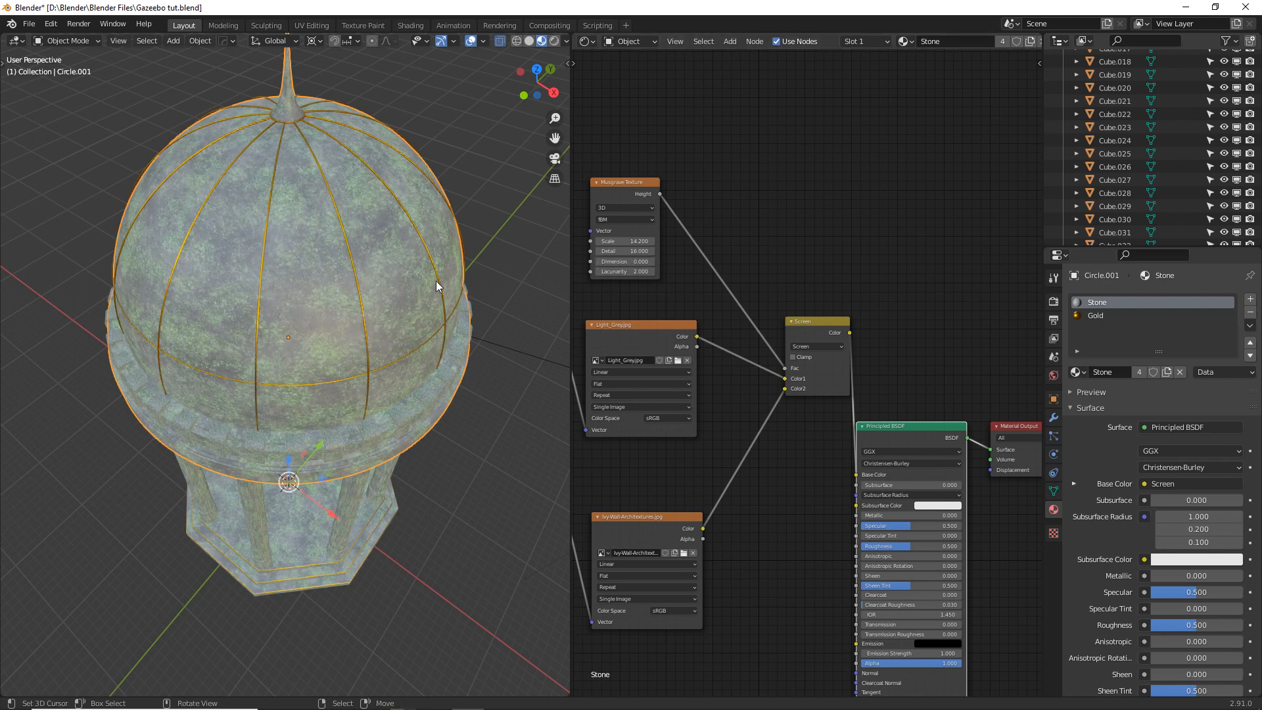
{"action": "middle_click_drag", "start_coordinate": [410, 282], "coordinate": [424, 272]}
{"action": "scroll", "coordinate": [424, 272], "scroll_direction": "up", "scroll_amount": 2}
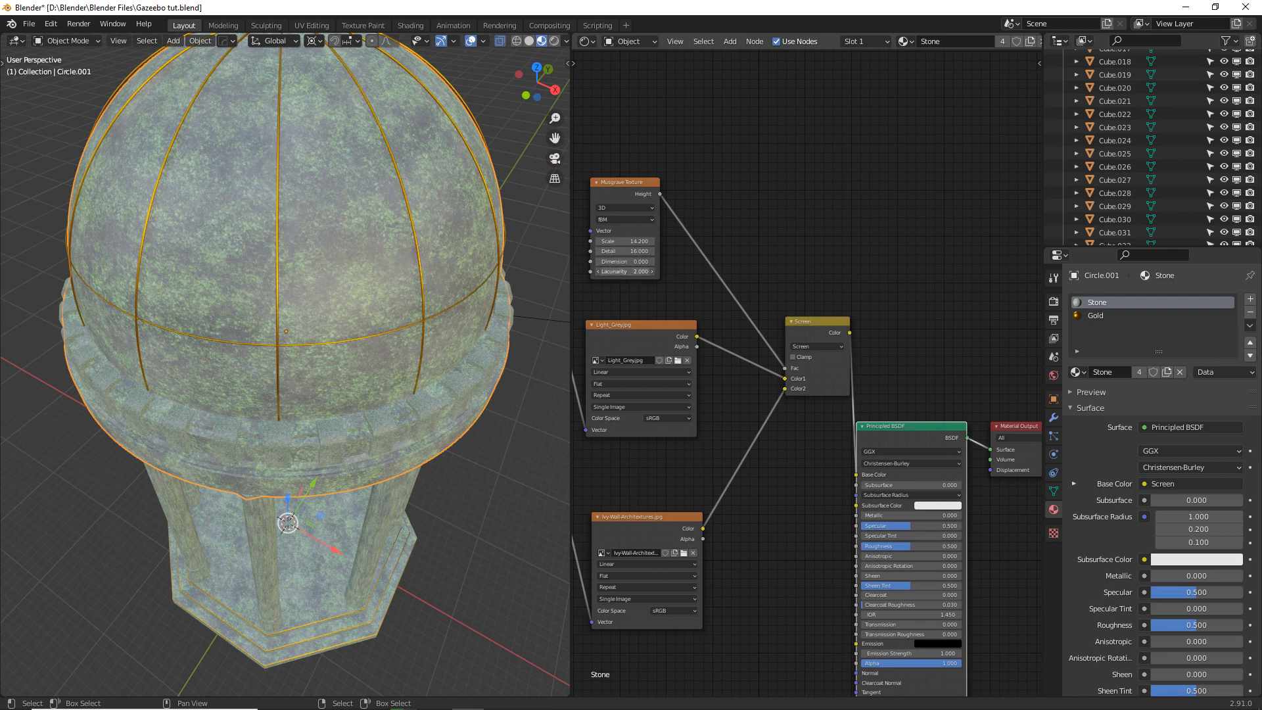
{"action": "mouse_move", "coordinate": [624, 272]}
{"action": "left_mouse_down"}
{"action": "mouse_move", "coordinate": [567, 272]}
{"action": "mouse_move", "coordinate": [665, 261]}
{"action": "mouse_move", "coordinate": [628, 262]}
{"action": "mouse_move", "coordinate": [640, 274]}
{"action": "left_mouse_up"}
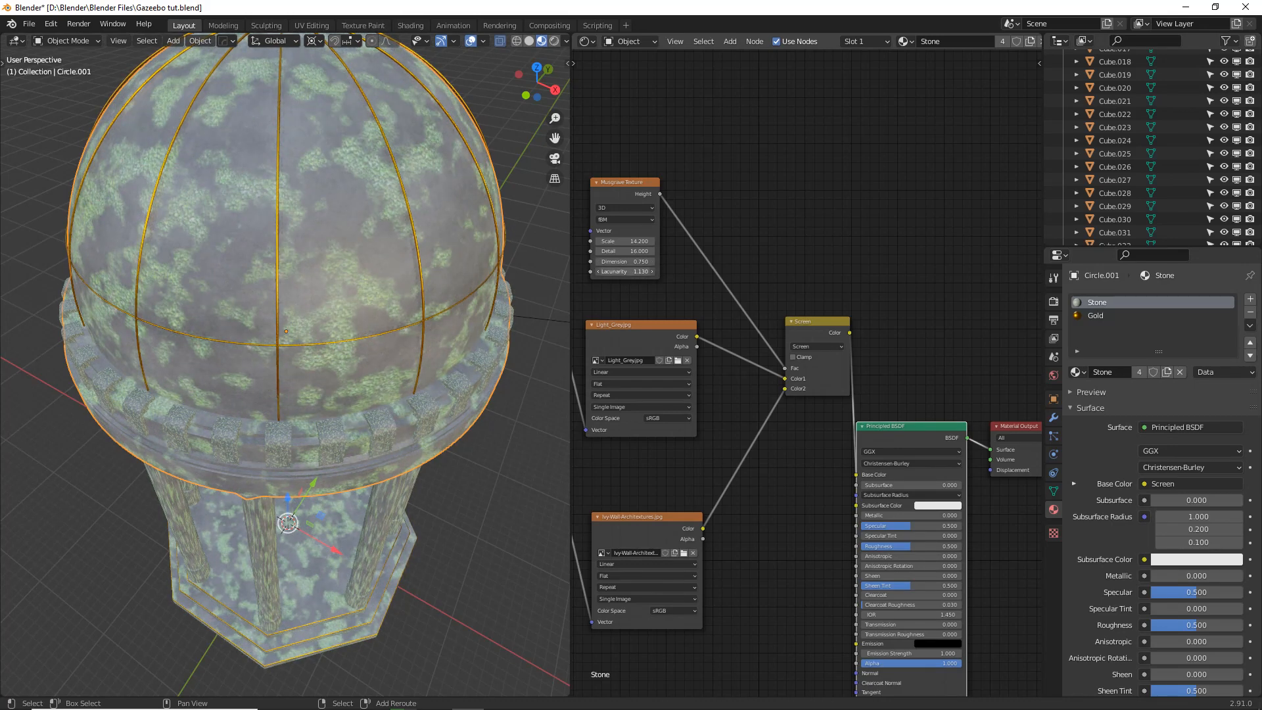
Insert a ColorRamp node between the Musgrave Texture and the Screen node's Fac.
{"action": "key", "text": "shift+a"}
{"action": "type", "text": "sramp"}
{"action": "left_click", "coordinate": [710, 258]}
{"action": "left_click", "coordinate": [701, 208]}
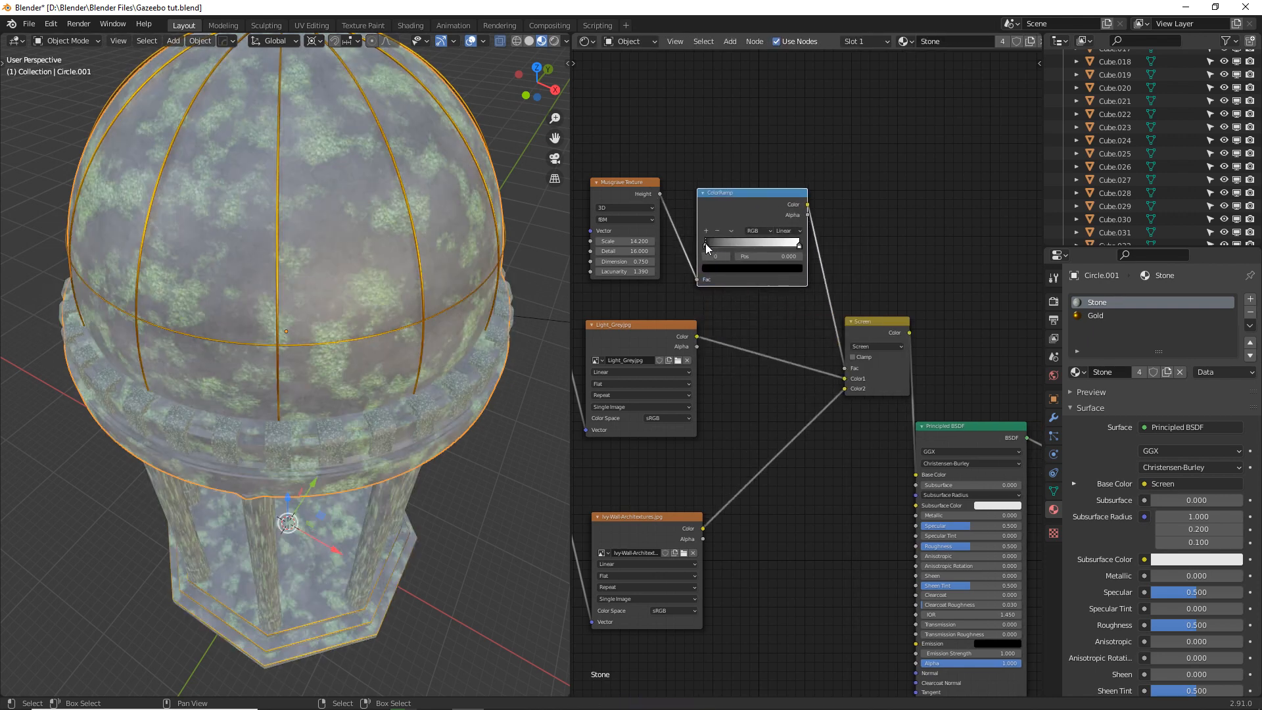
Move the ColorRamp's black stop to 0.382, keeping the white stop at the ramp's end, to restrict the ivy patches.
{"action": "mouse_move", "coordinate": [705, 244]}
{"action": "left_mouse_down"}
{"action": "mouse_move", "coordinate": [764, 242]}
{"action": "mouse_move", "coordinate": [710, 244]}
{"action": "left_mouse_up"}
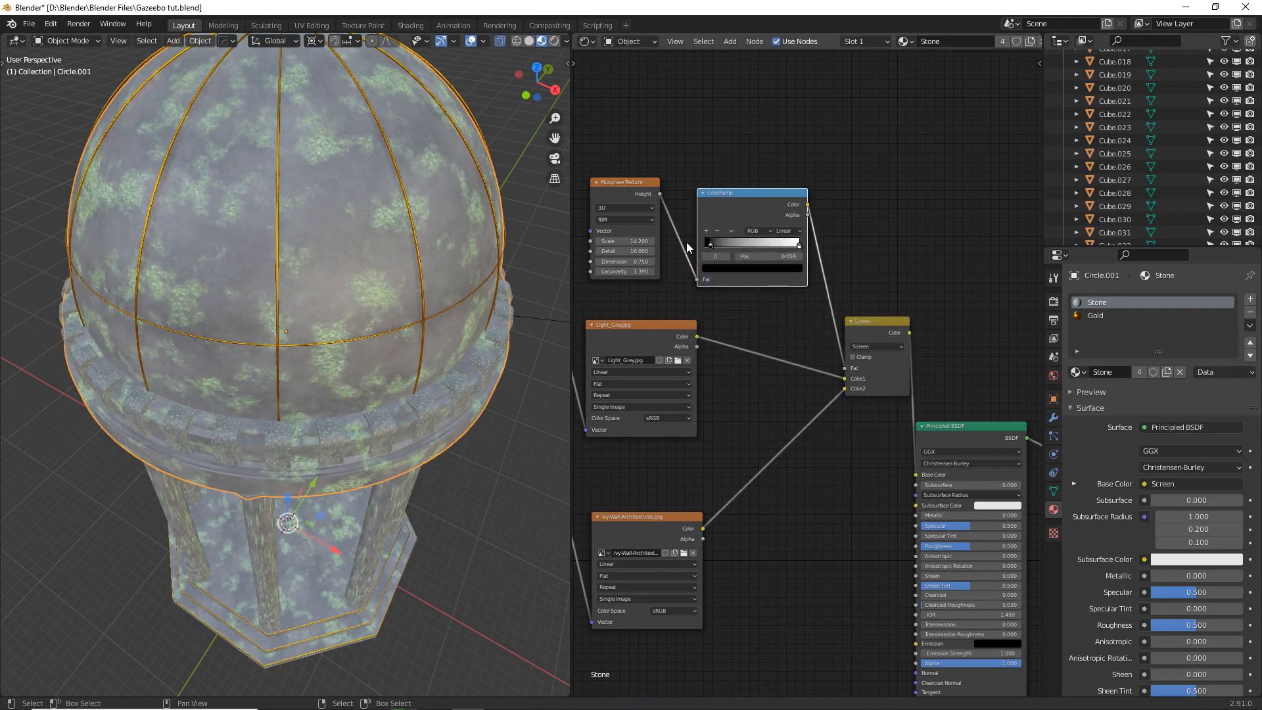
{"action": "mouse_move", "coordinate": [800, 244]}
{"action": "left_mouse_down"}
{"action": "mouse_move", "coordinate": [712, 245]}
{"action": "mouse_move", "coordinate": [812, 242]}
{"action": "left_mouse_up"}
{"action": "left_click_drag", "start_coordinate": [711, 245], "coordinate": [742, 245]}
{"action": "middle_click_drag", "start_coordinate": [428, 270], "coordinate": [489, 254]}
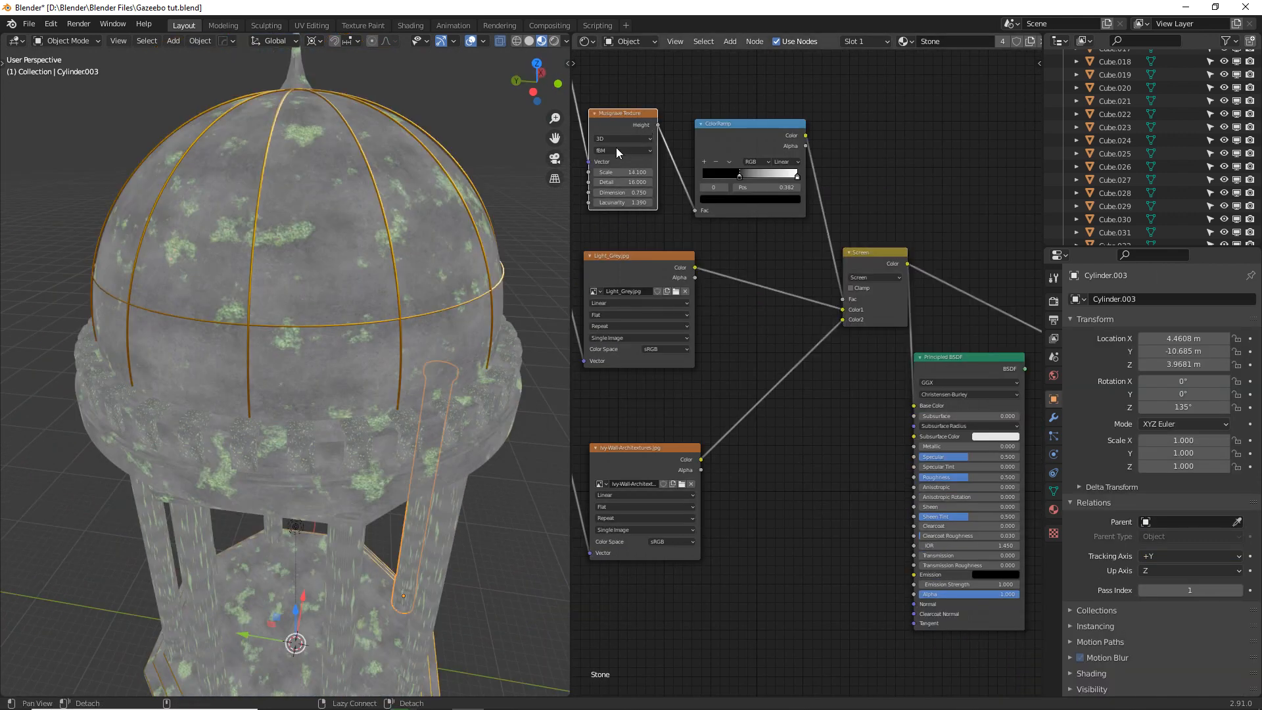
Add a Voronoi Texture node and connect it to the ColorRamp's Fac in place of the Musgrave Texture.
{"action": "middle_click_drag", "start_coordinate": [617, 148], "coordinate": [716, 197]}
{"action": "key", "text": "shift+a"}
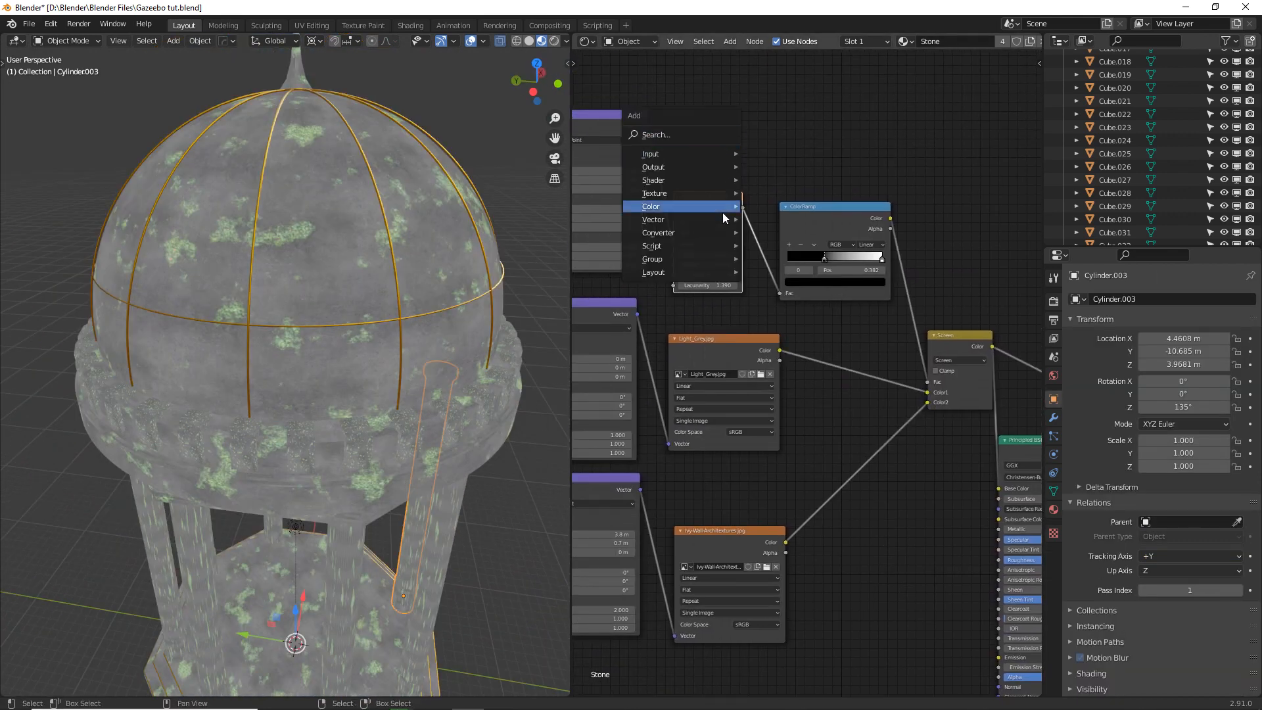
{"action": "mouse_move", "coordinate": [722, 195]}
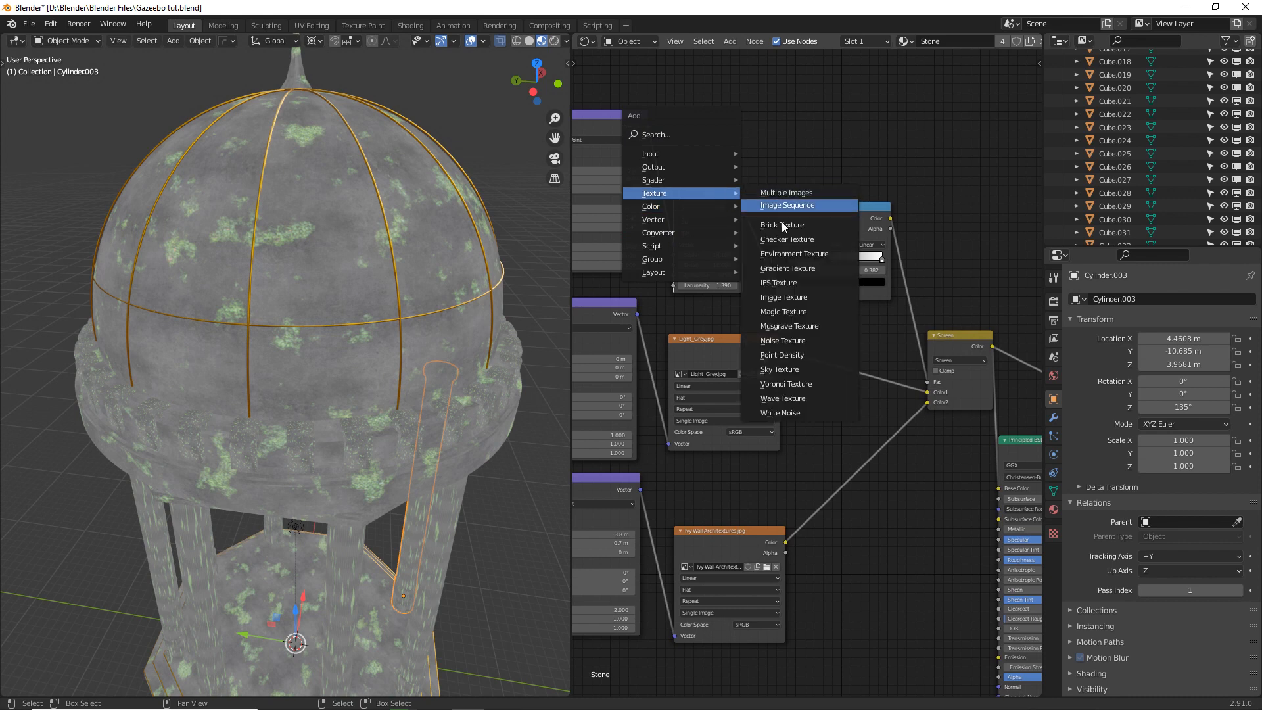
{"action": "left_click", "coordinate": [799, 383]}
{"action": "left_click", "coordinate": [672, 54]}
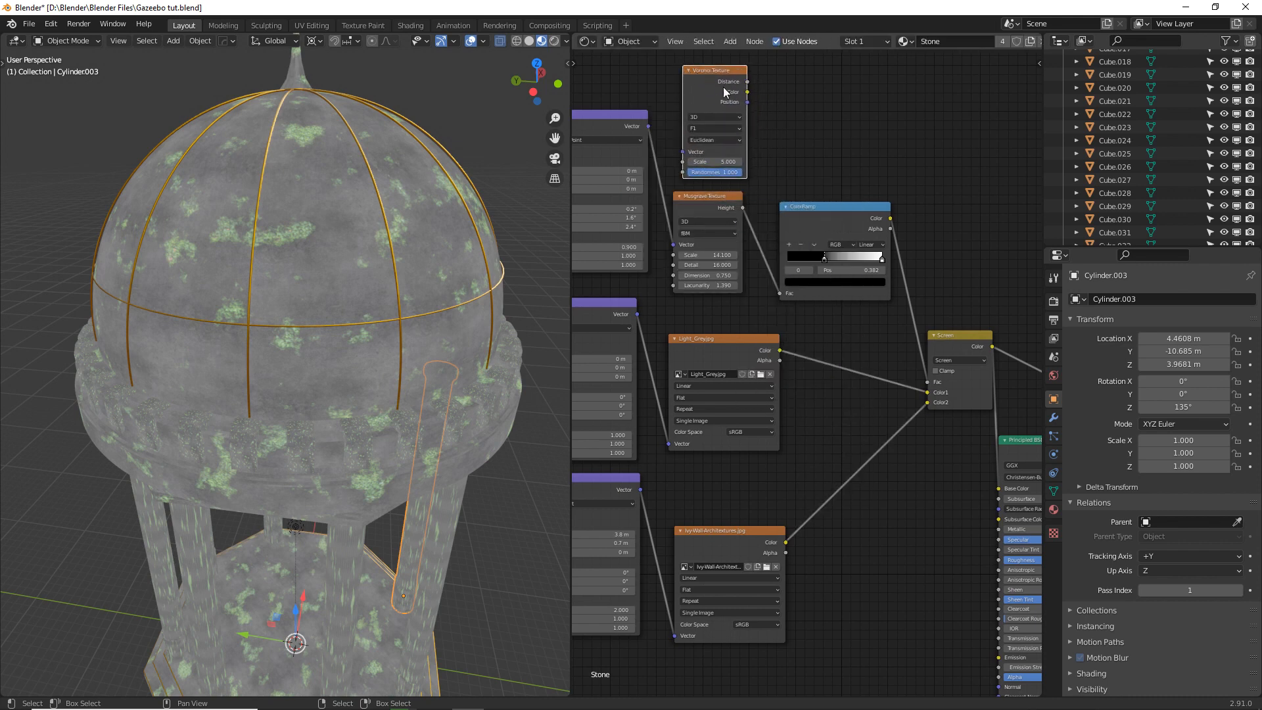
{"action": "left_click_drag", "start_coordinate": [749, 86], "coordinate": [789, 294]}
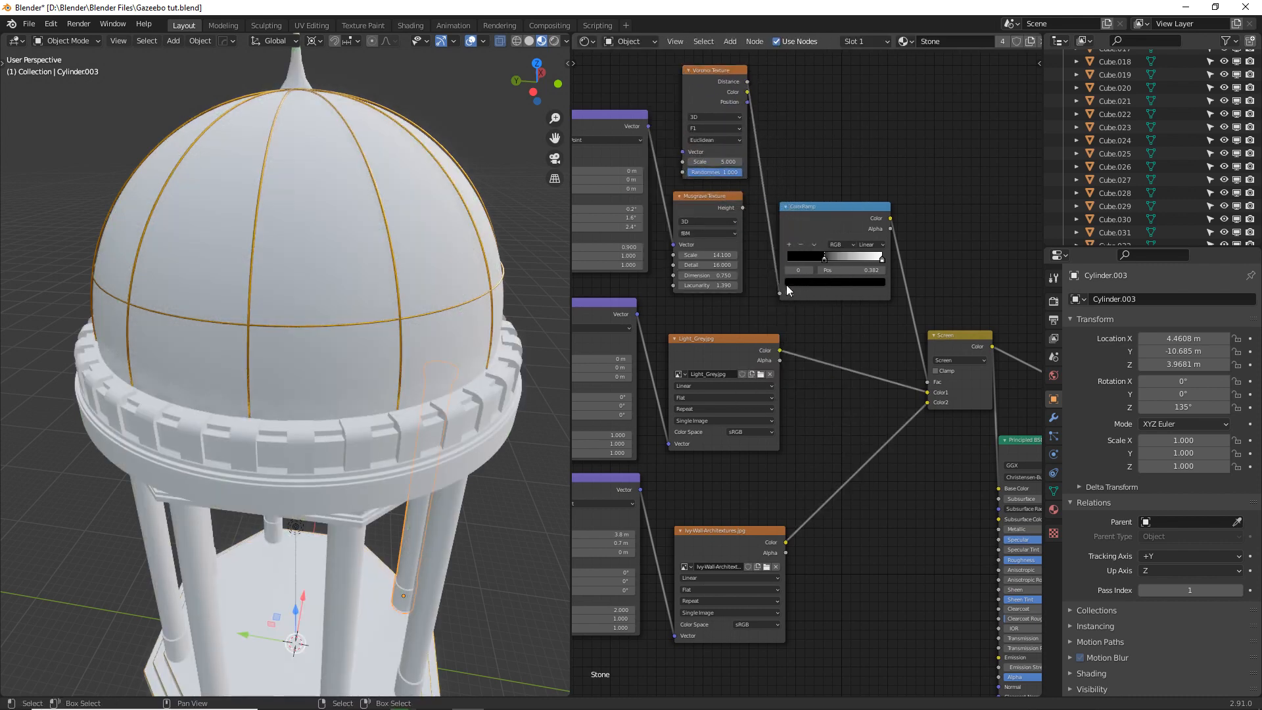
Set the Voronoi scale to 13.300 and reverse the ColorRamp so white comes before the black stop at 0.436.
{"action": "left_click_drag", "start_coordinate": [715, 162], "coordinate": [769, 161]}
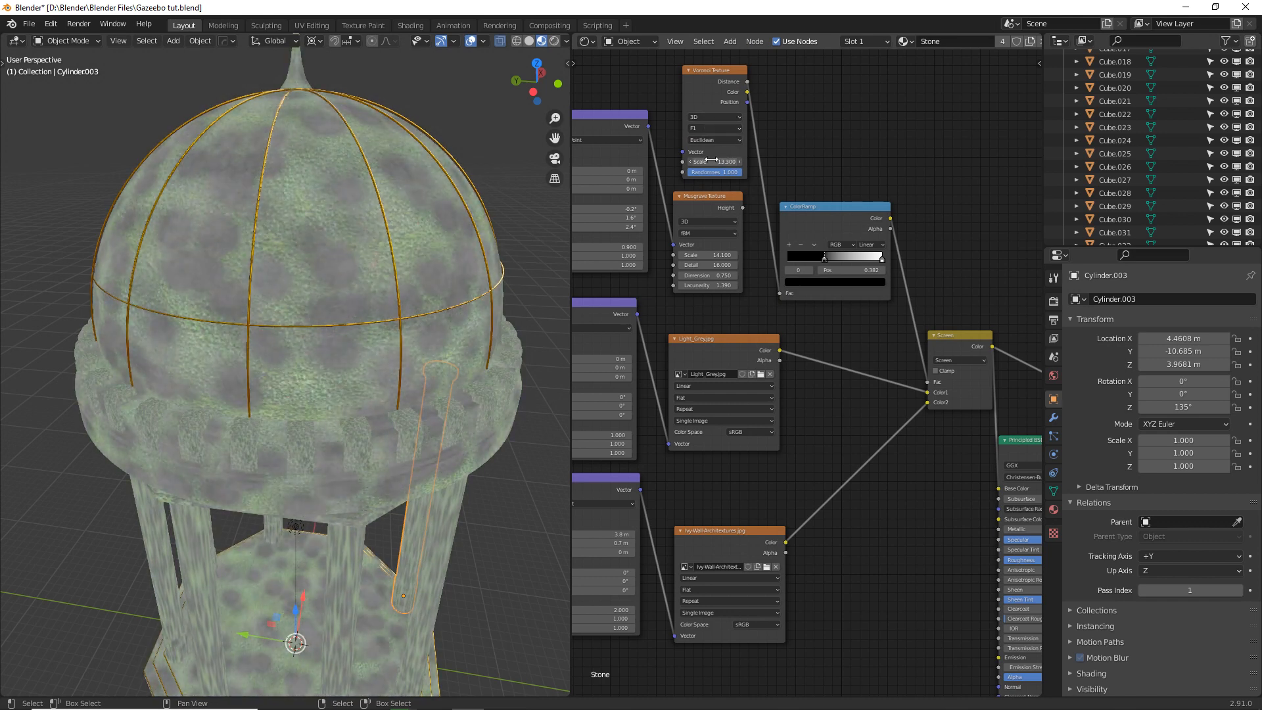
{"action": "middle_click_drag", "start_coordinate": [321, 283], "coordinate": [371, 296]}
{"action": "left_click_drag", "start_coordinate": [882, 260], "coordinate": [839, 263]}
{"action": "left_click", "coordinate": [839, 263]}
Set the Voronoi to Chebychev distance with randomness 1.000, and sharpen the patches by moving the ColorRamp's black stop to 0.323.
{"action": "left_click_drag", "start_coordinate": [731, 172], "coordinate": [689, 172]}
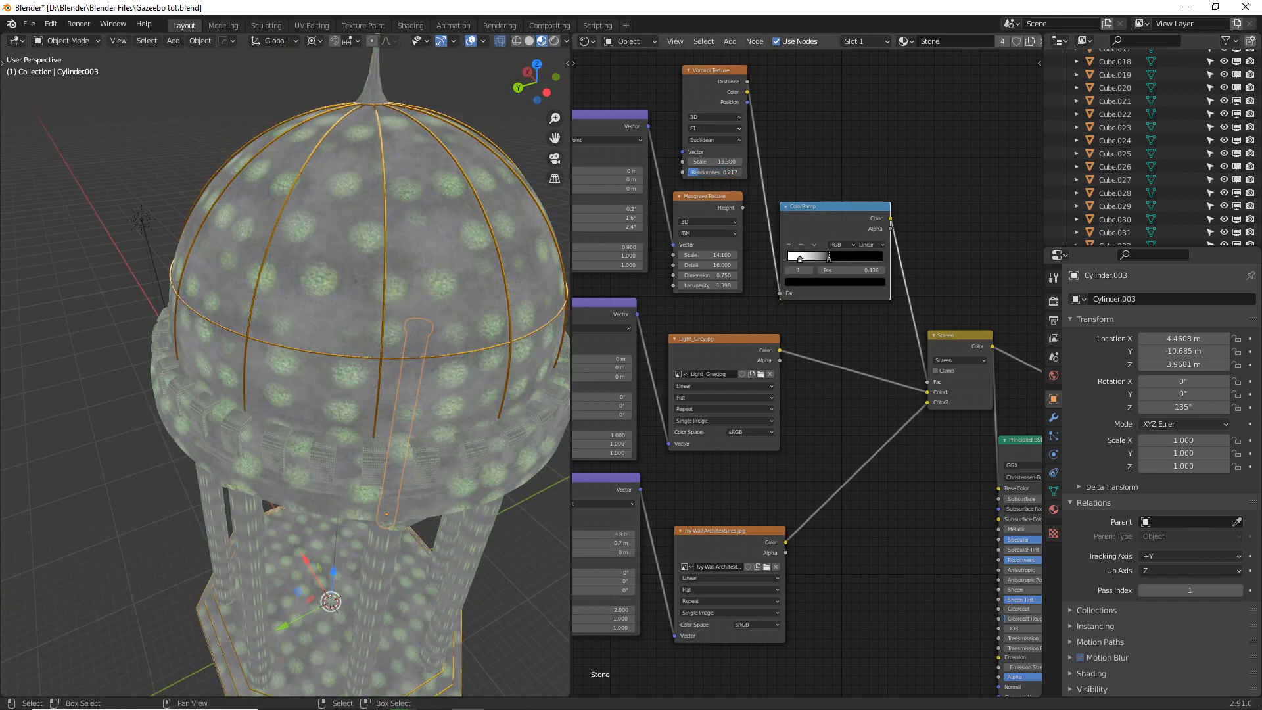
{"action": "left_click", "coordinate": [720, 140]}
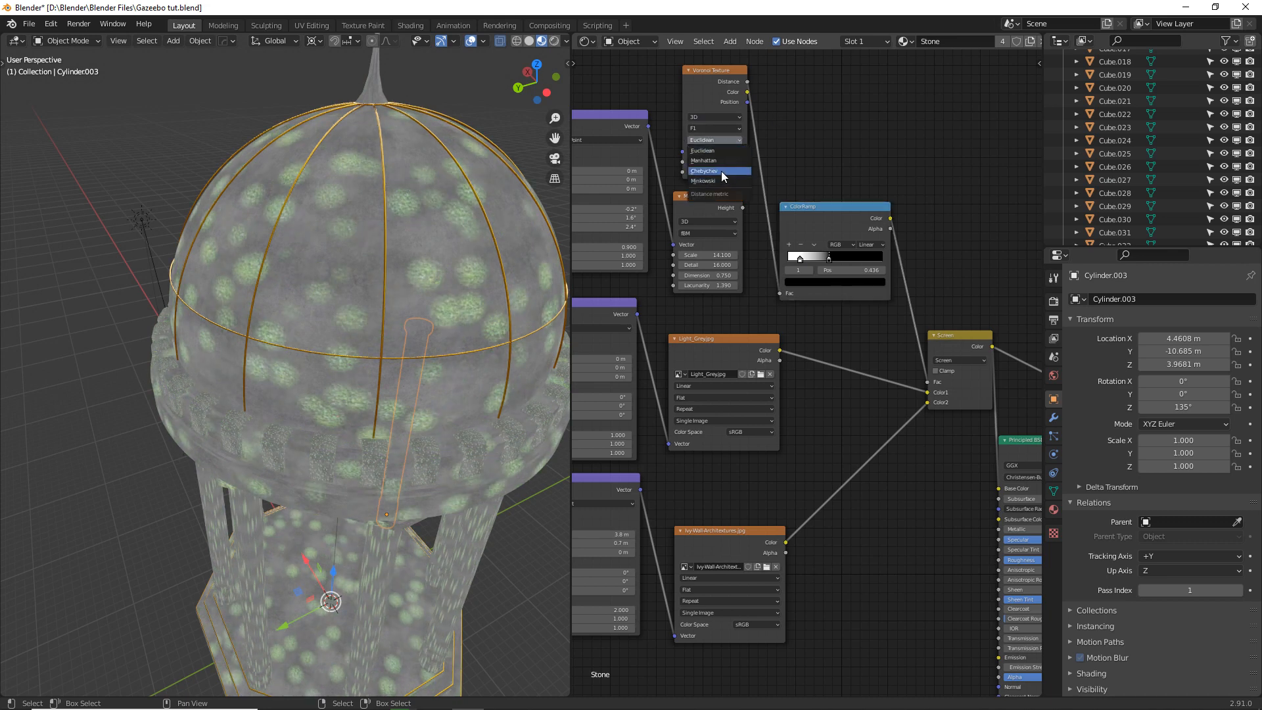
{"action": "left_click", "coordinate": [712, 171]}
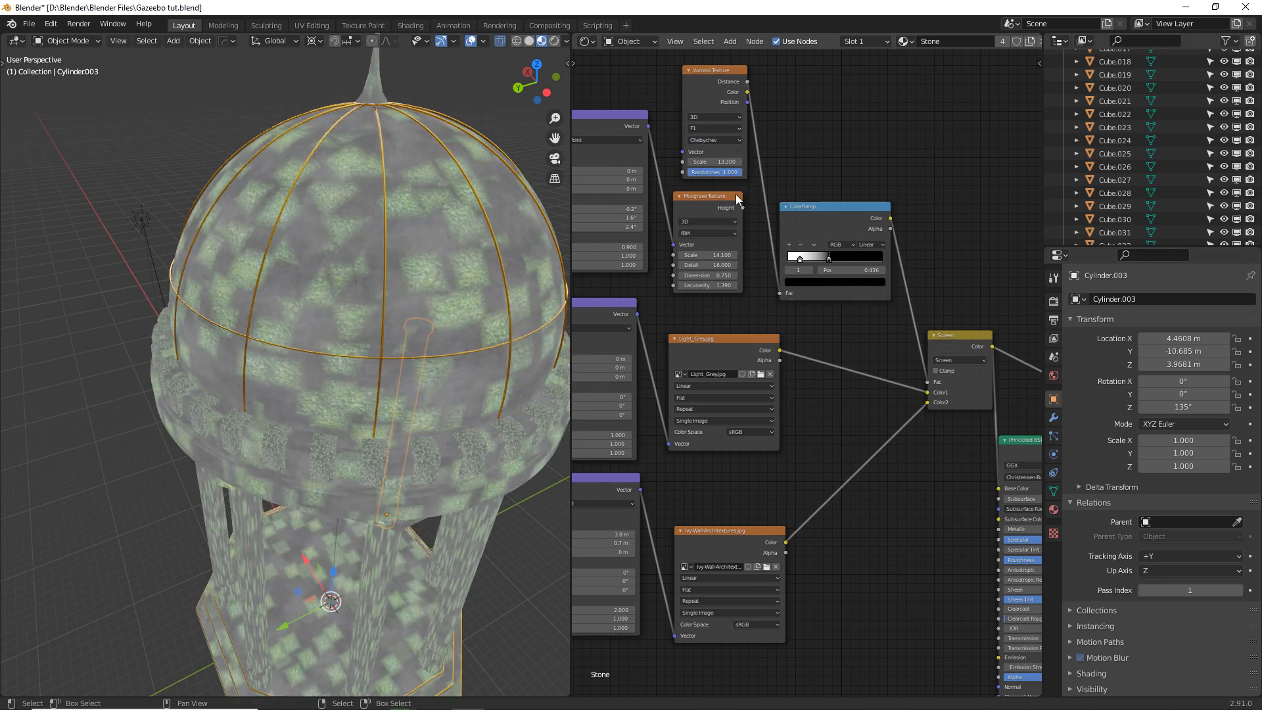
{"action": "mouse_move", "coordinate": [827, 257]}
{"action": "left_mouse_down"}
{"action": "mouse_move", "coordinate": [812, 263]}
{"action": "mouse_move", "coordinate": [857, 260]}
{"action": "mouse_move", "coordinate": [814, 260]}
{"action": "left_mouse_up"}
{"action": "middle_click_drag", "start_coordinate": [468, 309], "coordinate": [458, 235]}
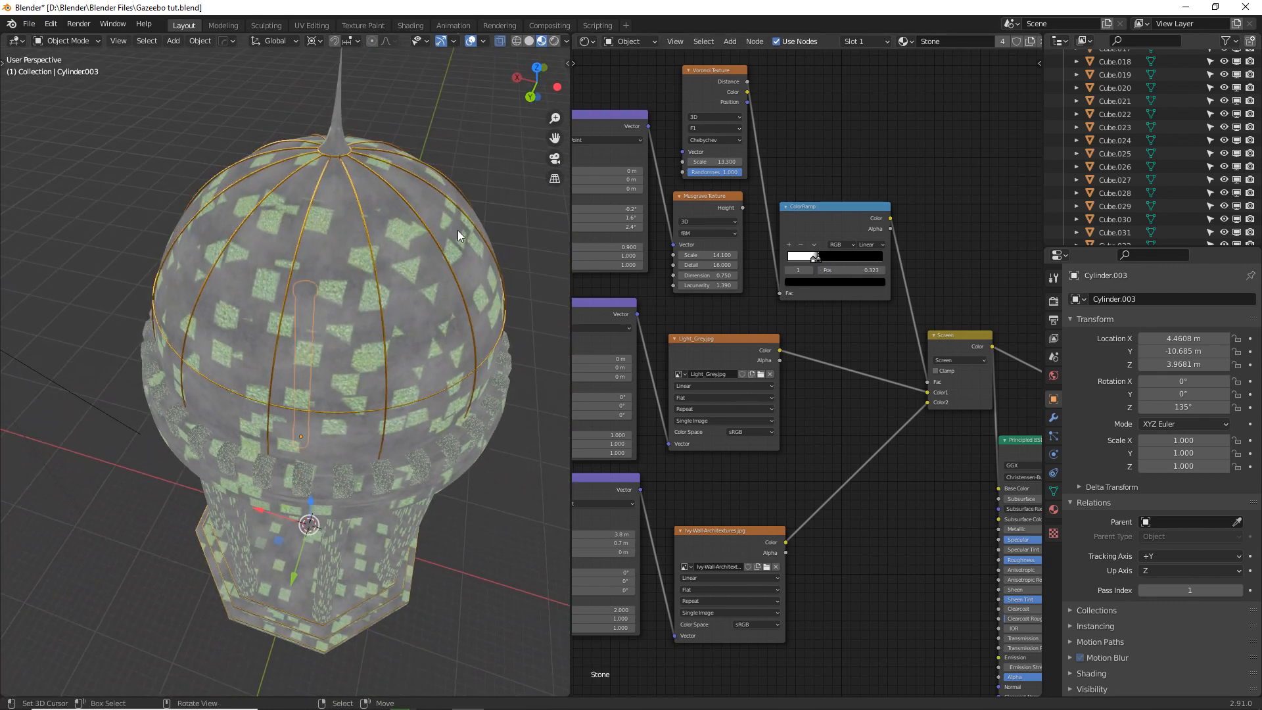
{"action": "left_click", "coordinate": [724, 95]}
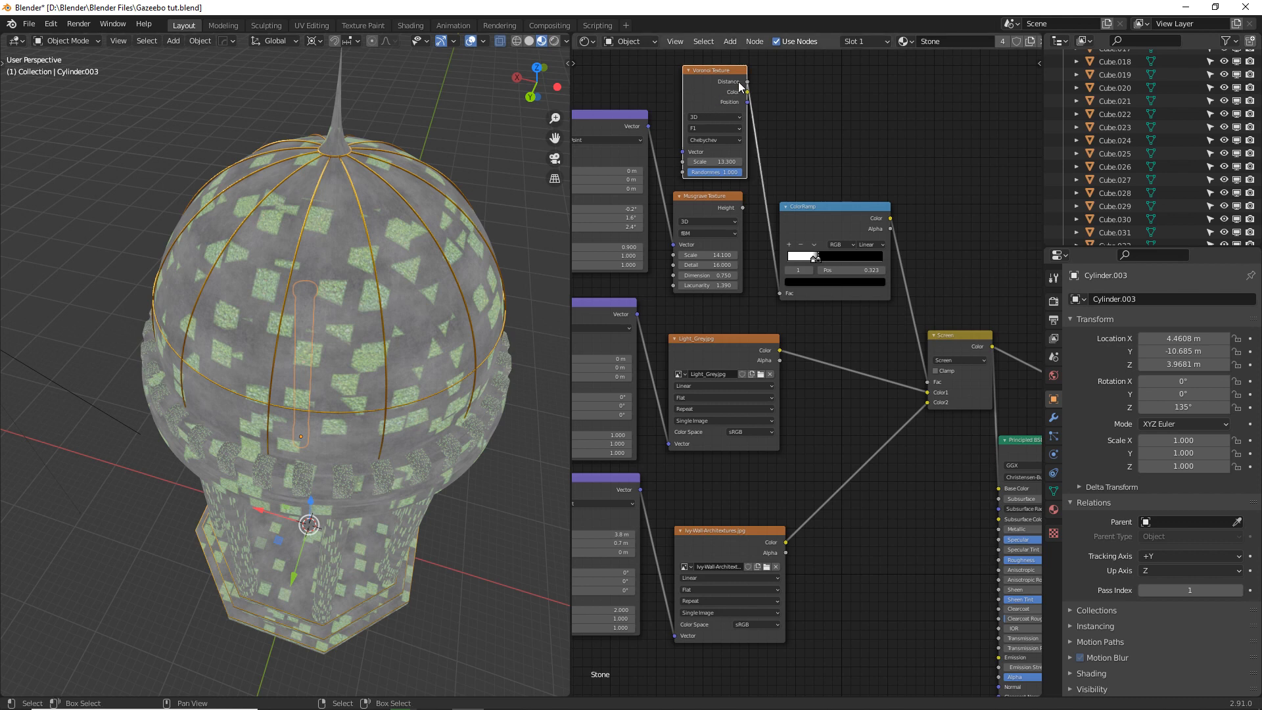
{"action": "middle_click_drag", "start_coordinate": [846, 321], "coordinate": [728, 225]}
{"action": "middle_click_drag", "start_coordinate": [652, 190], "coordinate": [720, 258]}
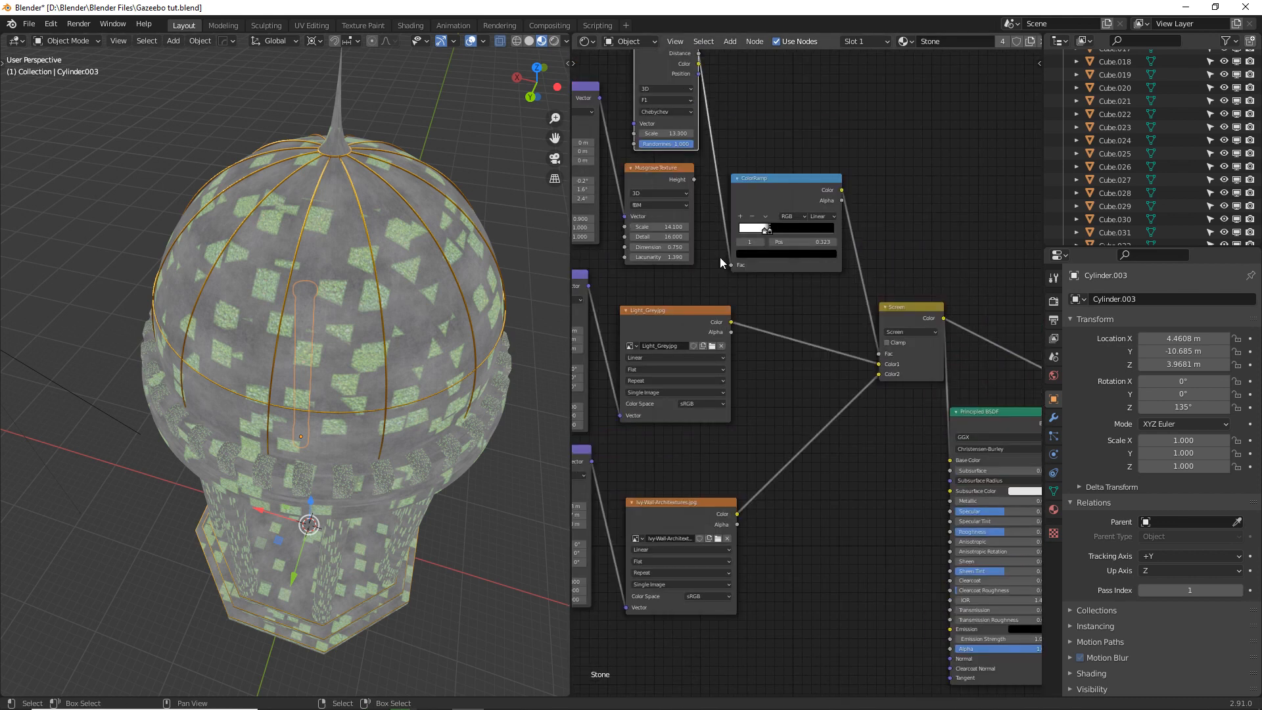
{"action": "middle_click_drag", "start_coordinate": [647, 170], "coordinate": [663, 215]}
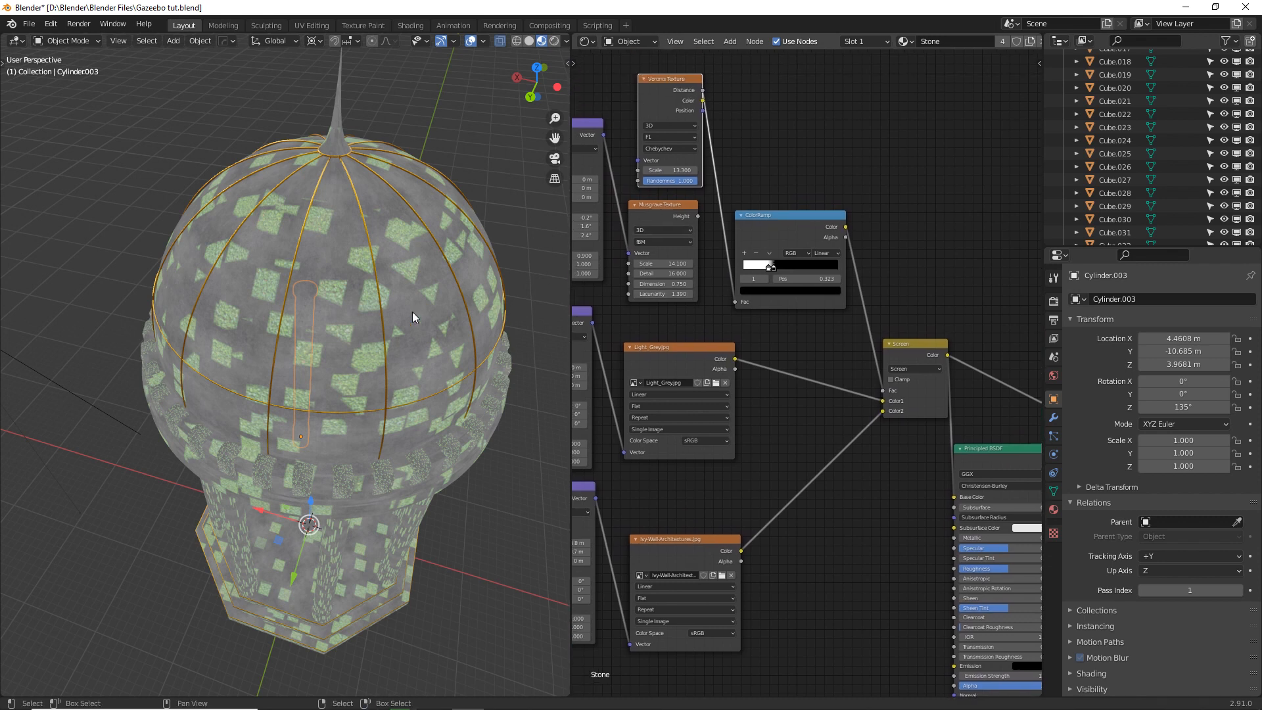
{"action": "mouse_move", "coordinate": [412, 311]}
{"action": "middle_mouse_down"}
{"action": "mouse_move", "coordinate": [355, 305]}
{"action": "mouse_move", "coordinate": [227, 206]}
{"action": "mouse_move", "coordinate": [256, 200]}
{"action": "mouse_move", "coordinate": [326, 258]}
{"action": "mouse_move", "coordinate": [404, 297]}
{"action": "middle_mouse_up"}
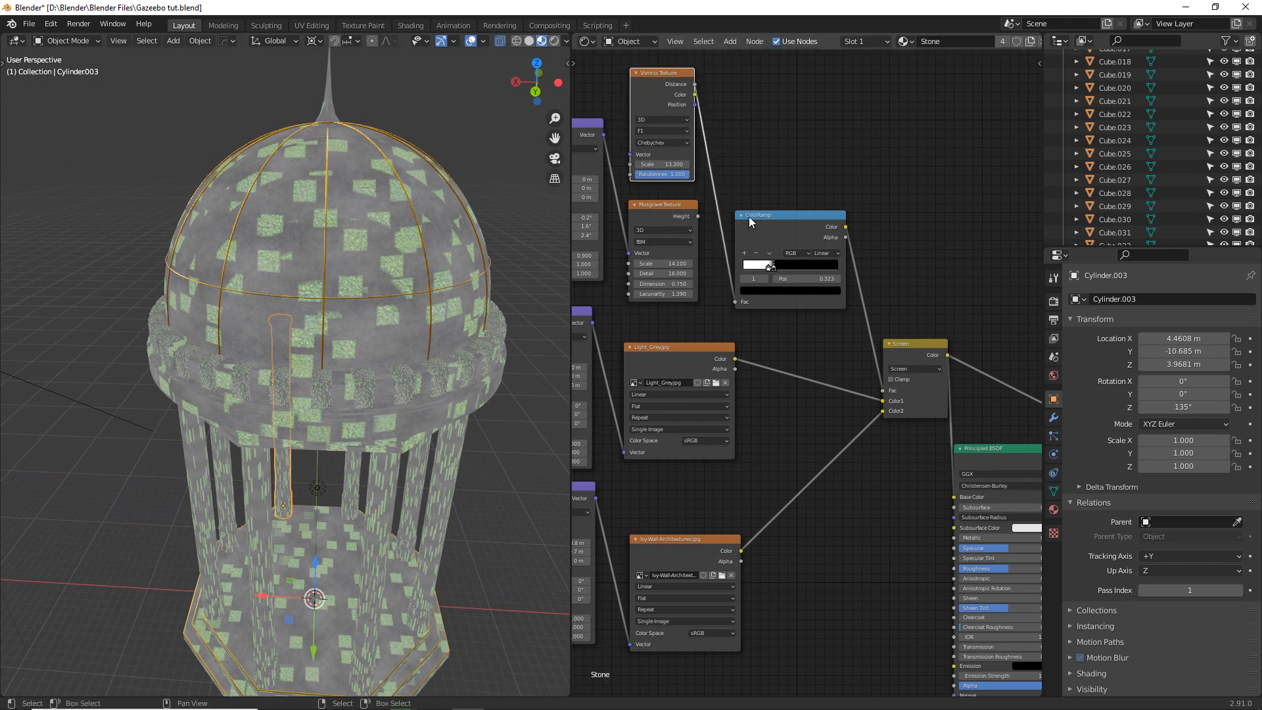
{"action": "middle_click_drag", "start_coordinate": [752, 334], "coordinate": [598, 238]}
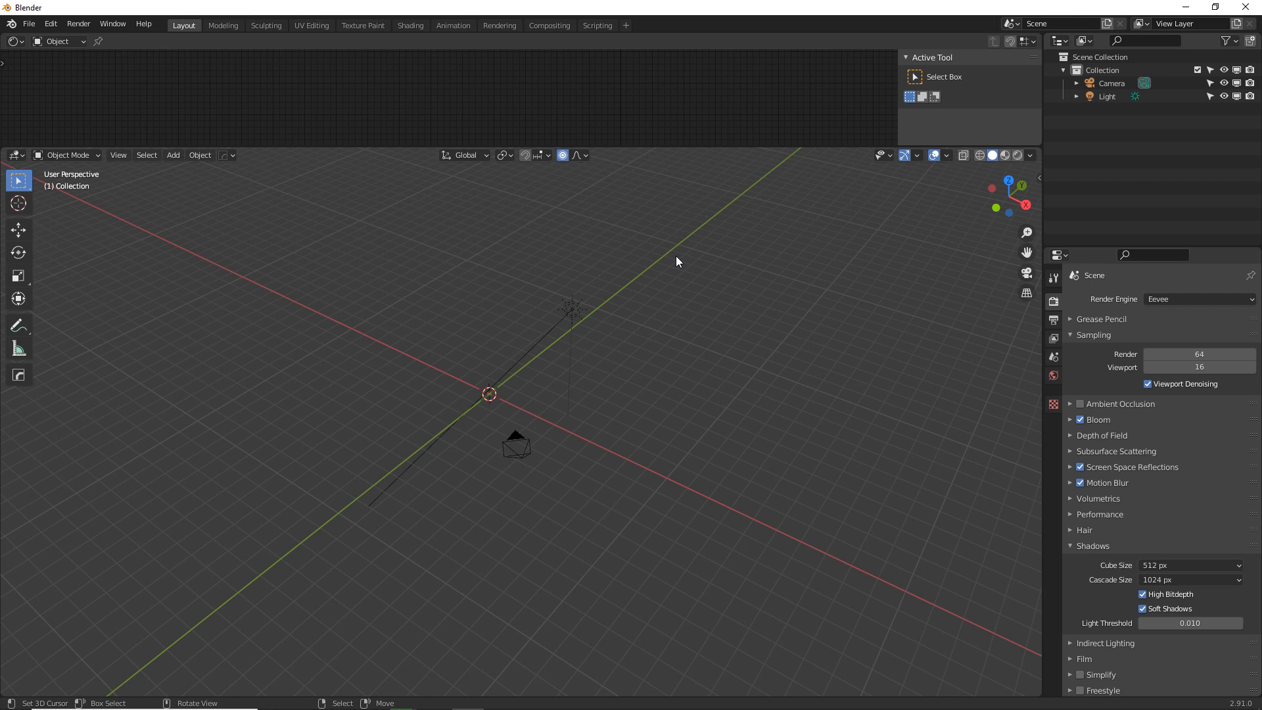
Add a Round Cube mesh at the origin of the new scene.
{"action": "key", "text": "shift+a"}
{"action": "mouse_move", "coordinate": [539, 284]}
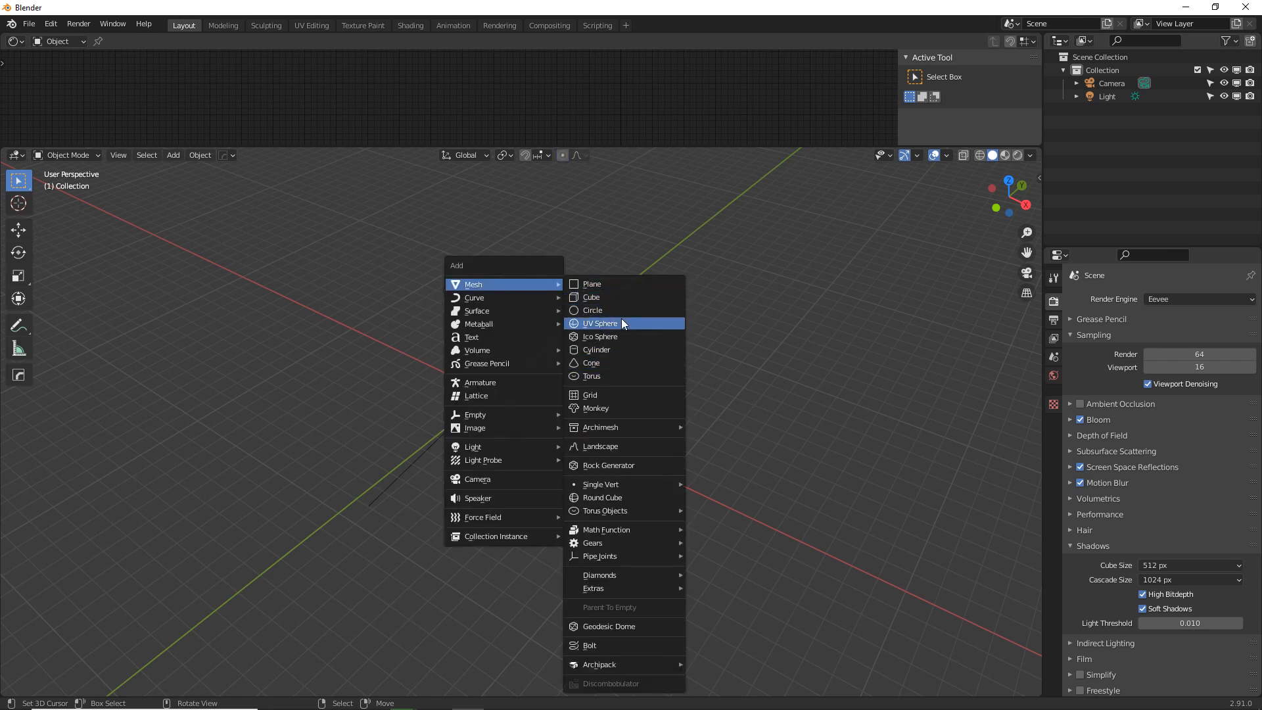
{"action": "left_click", "coordinate": [619, 497]}
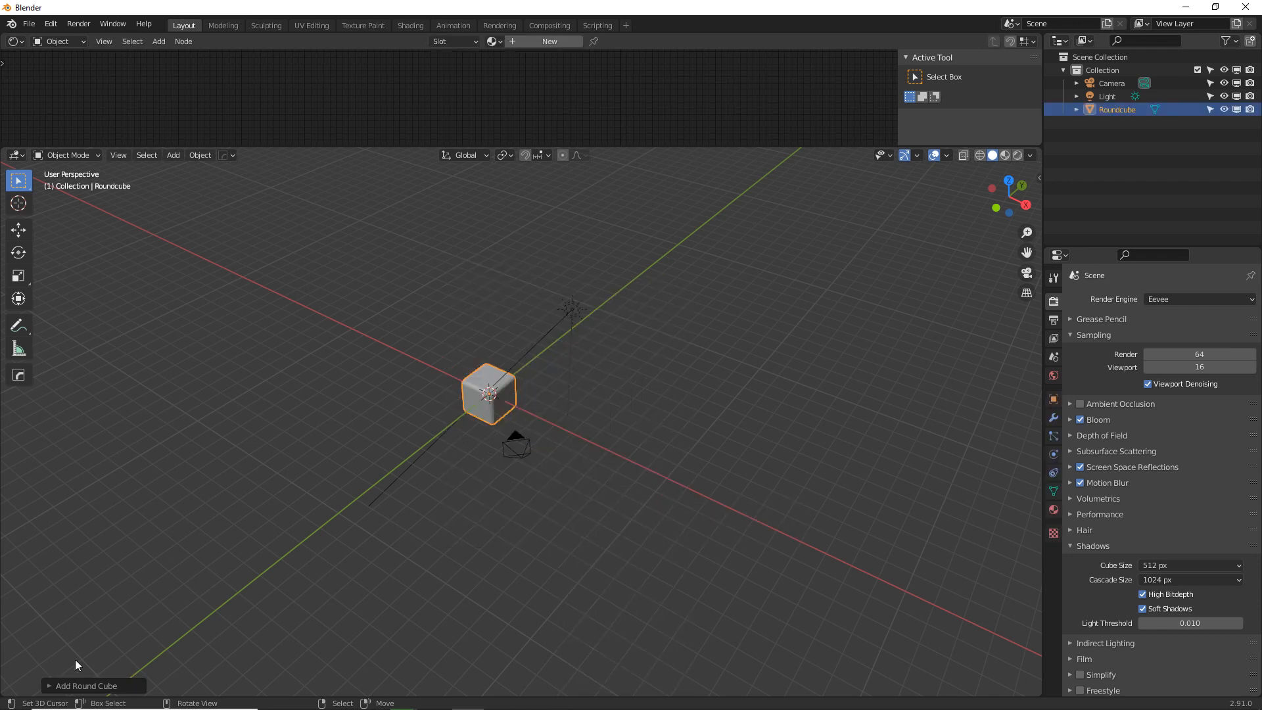
Apply the Quadsphere preset to the new round cube and set its radius to 9.90.
{"action": "left_click", "coordinate": [56, 685]}
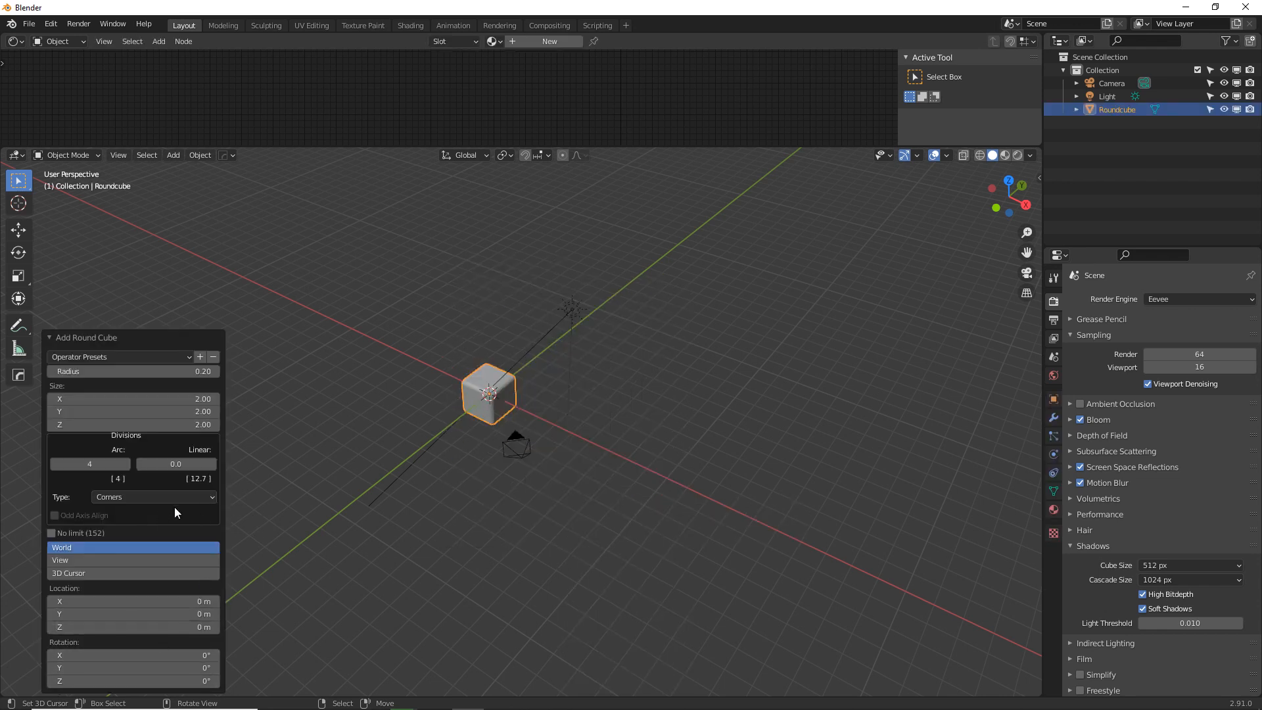
{"action": "left_click", "coordinate": [118, 357]}
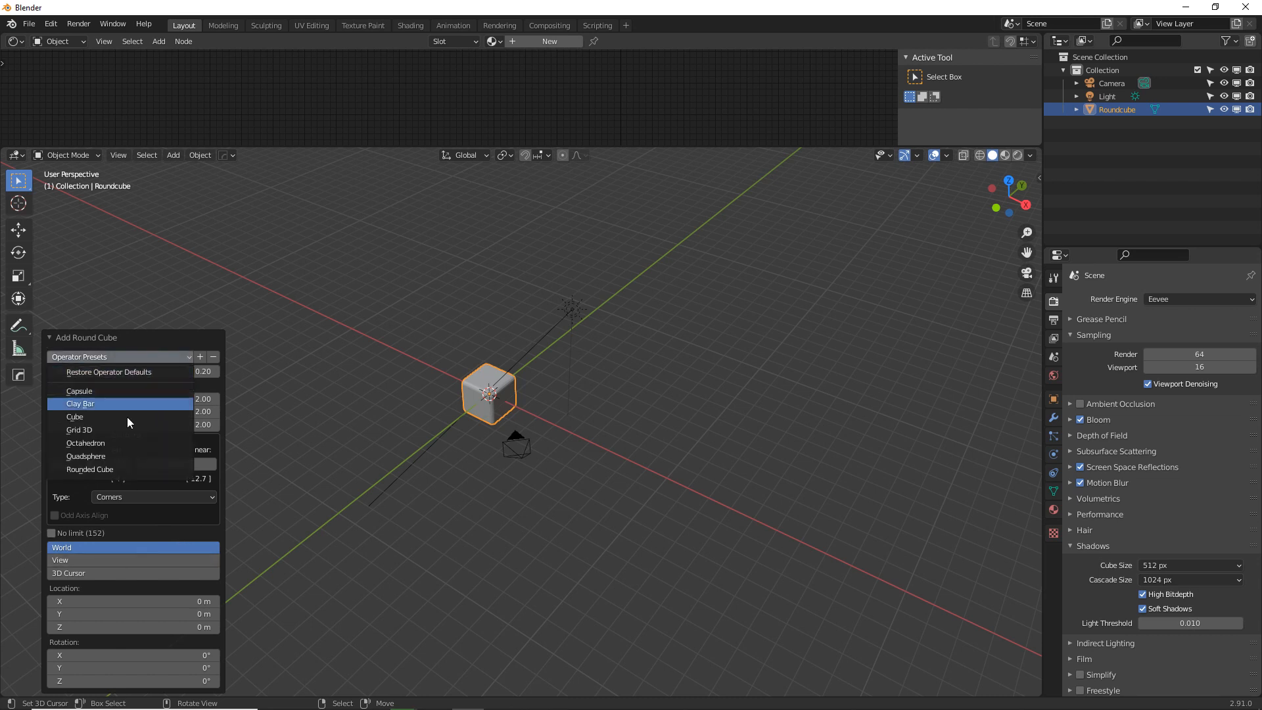
{"action": "left_click", "coordinate": [115, 456]}
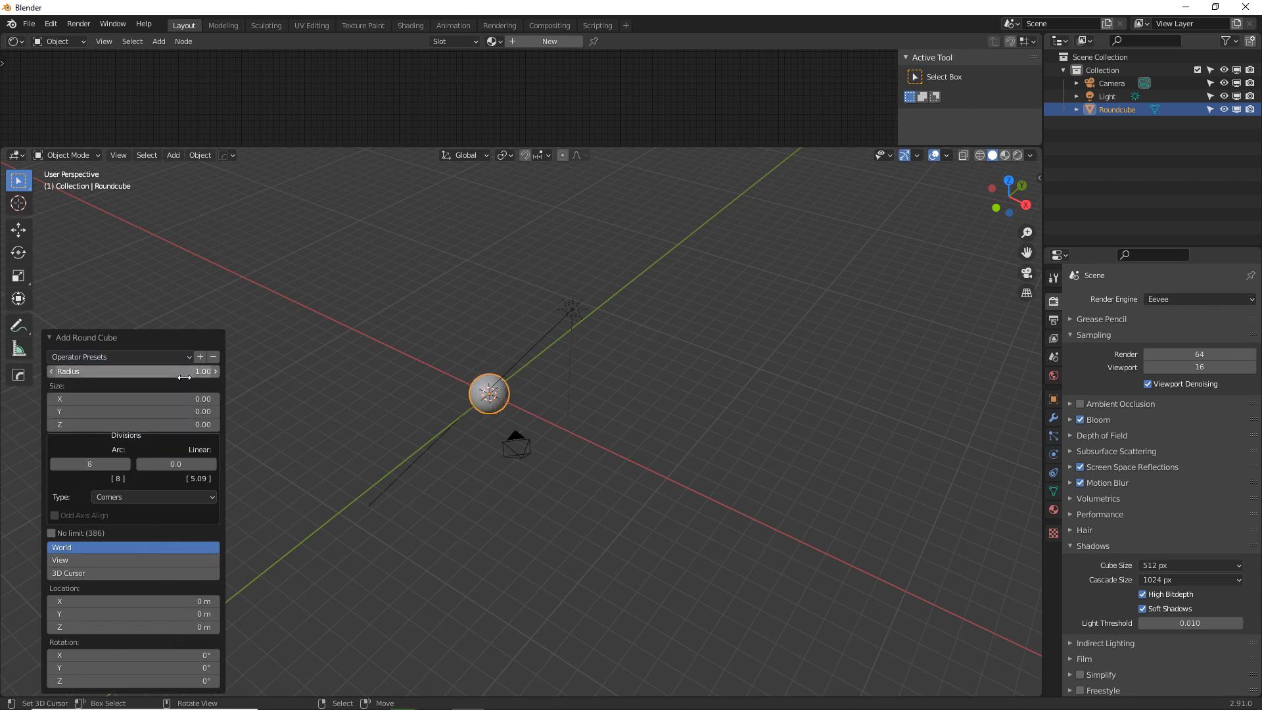
{"action": "left_click_drag", "start_coordinate": [155, 372], "coordinate": [214, 372]}
Set the round cube's arc divisions to 100.
{"action": "left_click_drag", "start_coordinate": [96, 457], "coordinate": [187, 464]}
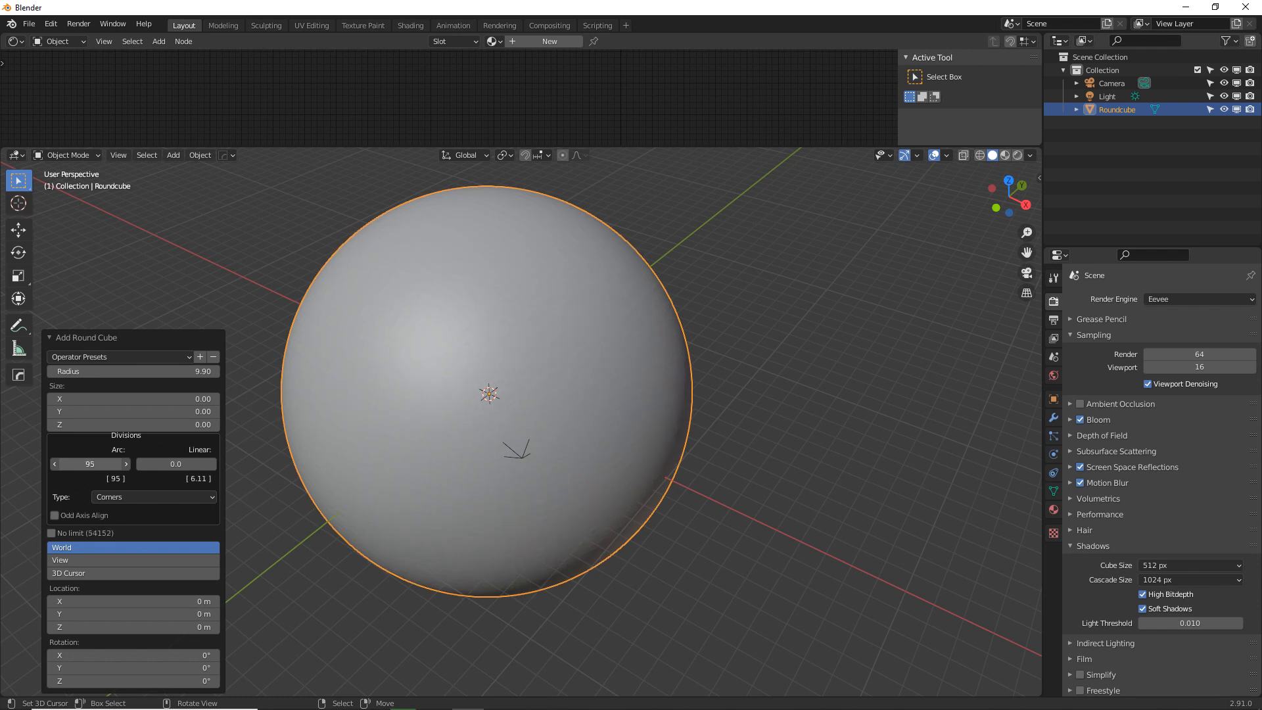
{"action": "left_click_drag", "start_coordinate": [90, 464], "coordinate": [96, 464]}
{"action": "left_click", "coordinate": [84, 464]}
{"action": "type", "text": "100"}
{"action": "key", "text": "Return"}
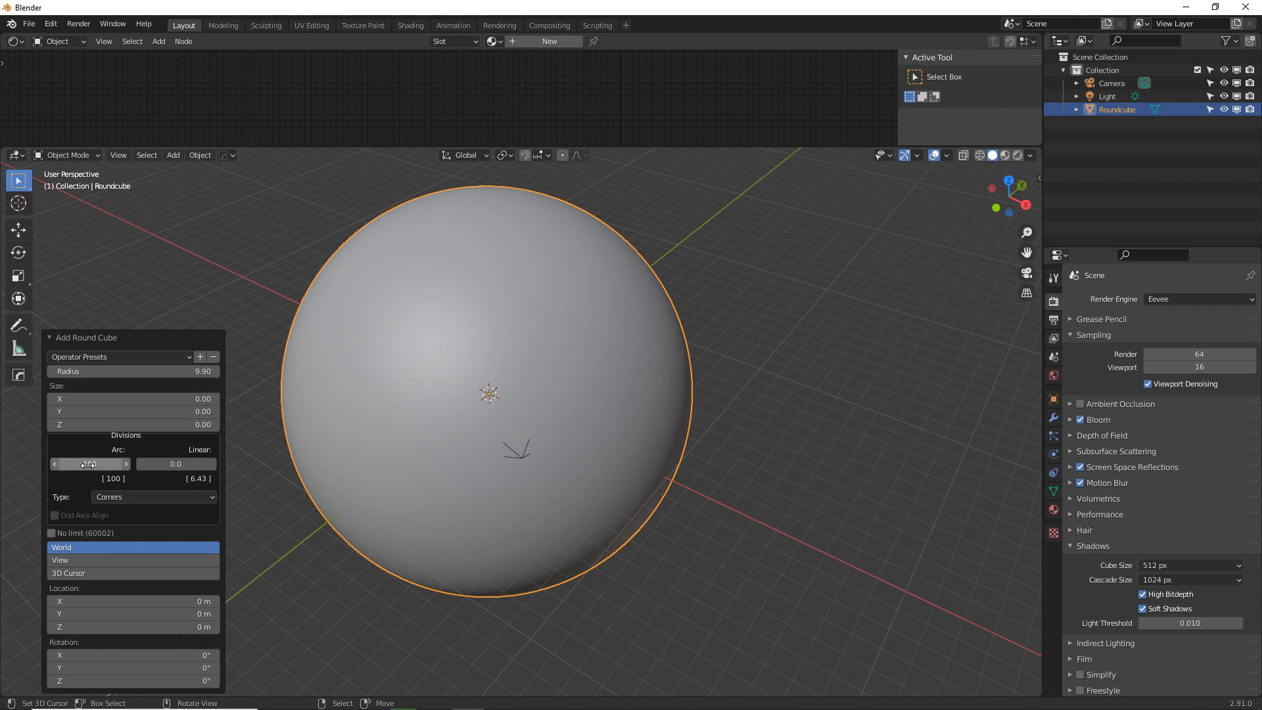
{"action": "left_click", "coordinate": [89, 464]}
Examine the sphere's dense quad topology in Edit Mode from several sides, and return to Object Mode.
{"action": "middle_click_drag", "start_coordinate": [491, 407], "coordinate": [518, 412]}
{"action": "scroll", "coordinate": [517, 411], "scroll_direction": "up", "scroll_amount": 4}
{"action": "key", "text": "Tab"}
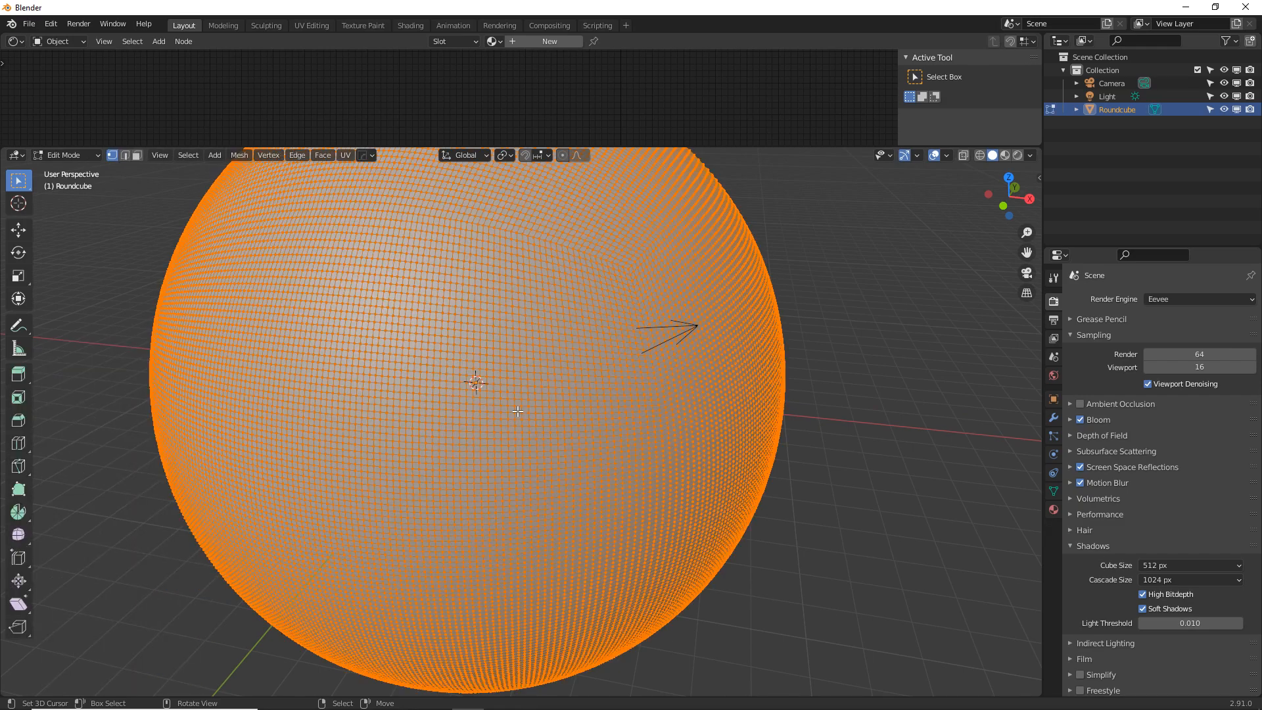
{"action": "middle_click_drag", "start_coordinate": [520, 411], "coordinate": [715, 434]}
{"action": "scroll", "coordinate": [716, 434], "scroll_direction": "down", "scroll_amount": 2}
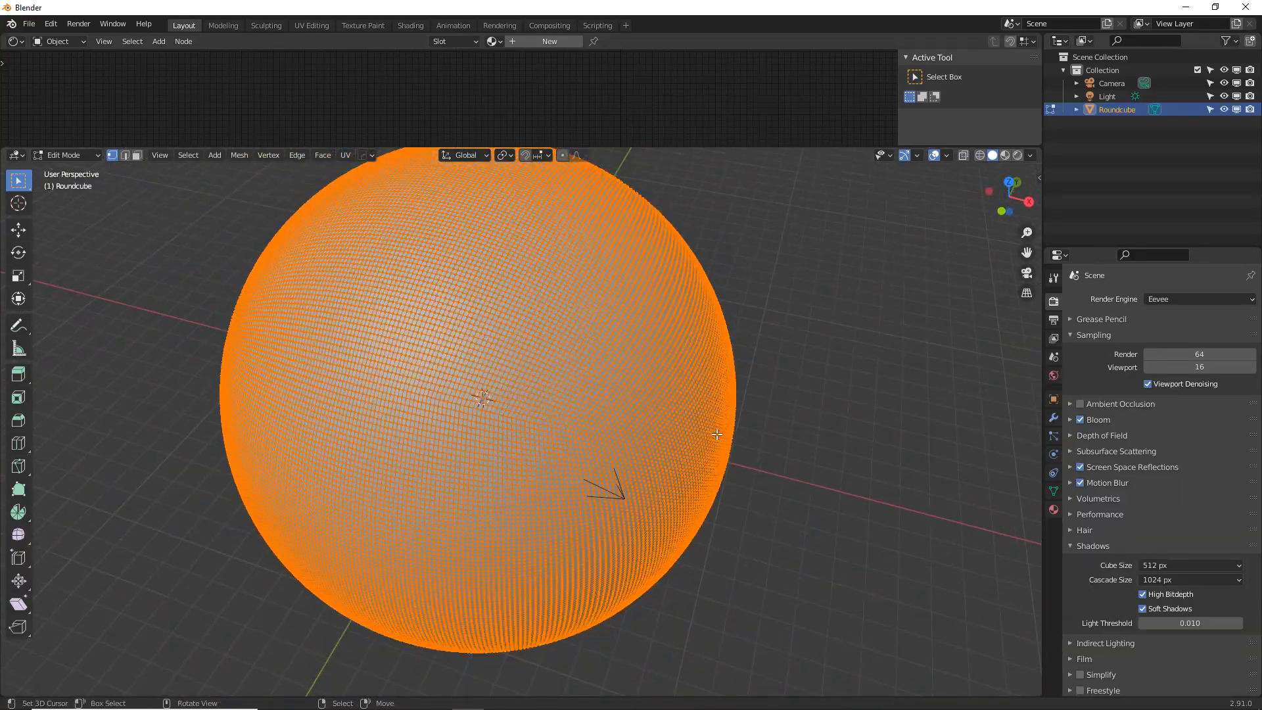
{"action": "scroll", "coordinate": [717, 434], "scroll_direction": "down", "scroll_amount": 2}
{"action": "key", "text": "Tab"}
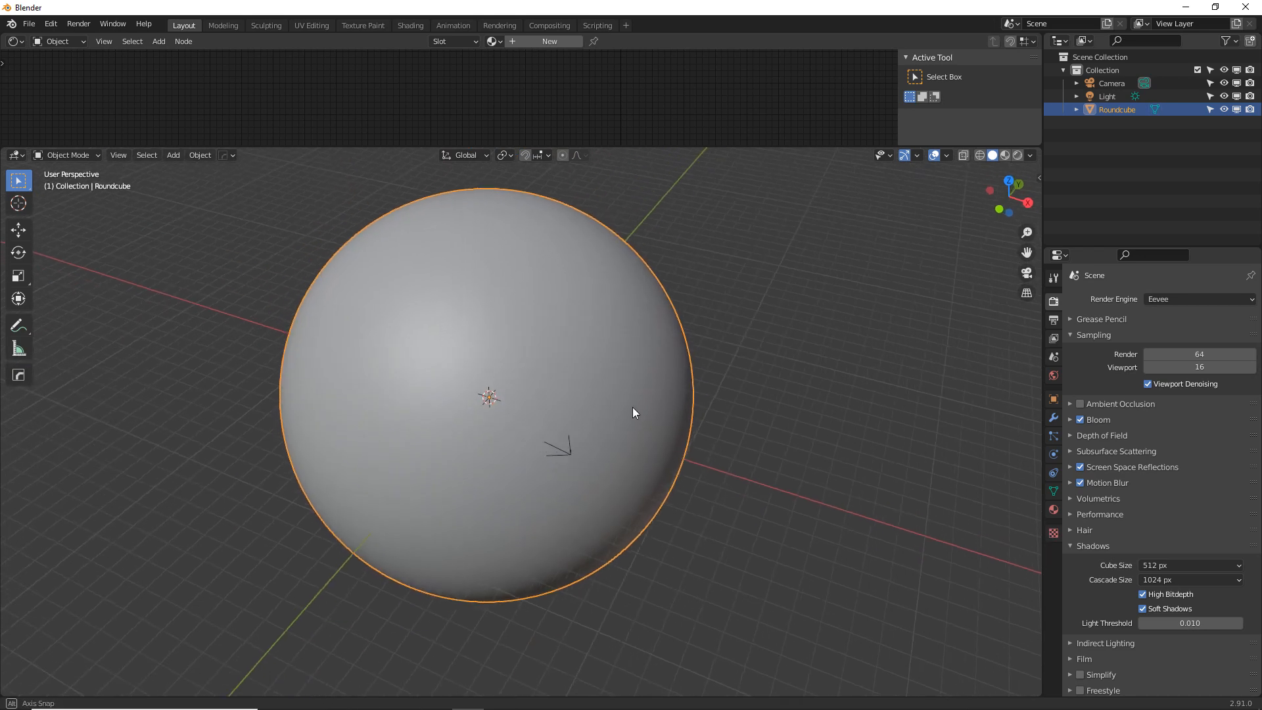
{"action": "key", "text": "Tab"}
{"action": "middle_click_drag", "start_coordinate": [633, 407], "coordinate": [504, 366]}
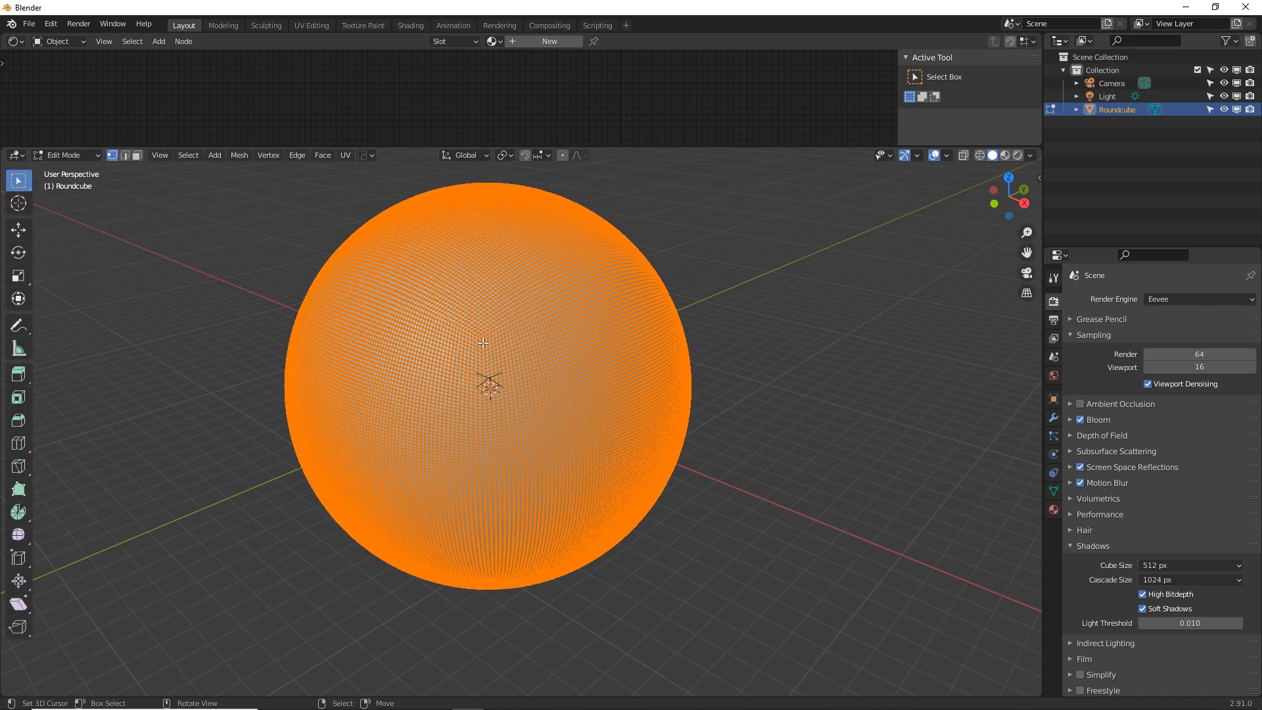
{"action": "middle_click_drag", "start_coordinate": [449, 337], "coordinate": [774, 338]}
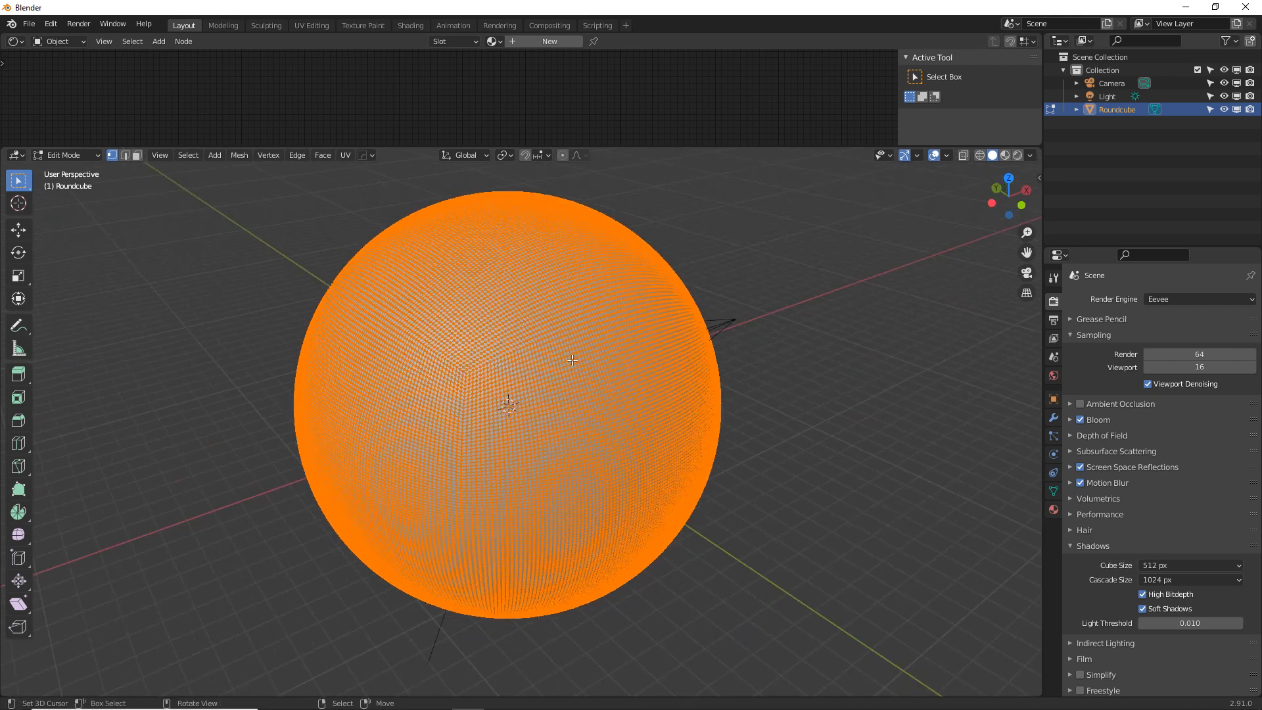
{"action": "key", "text": "Tab"}
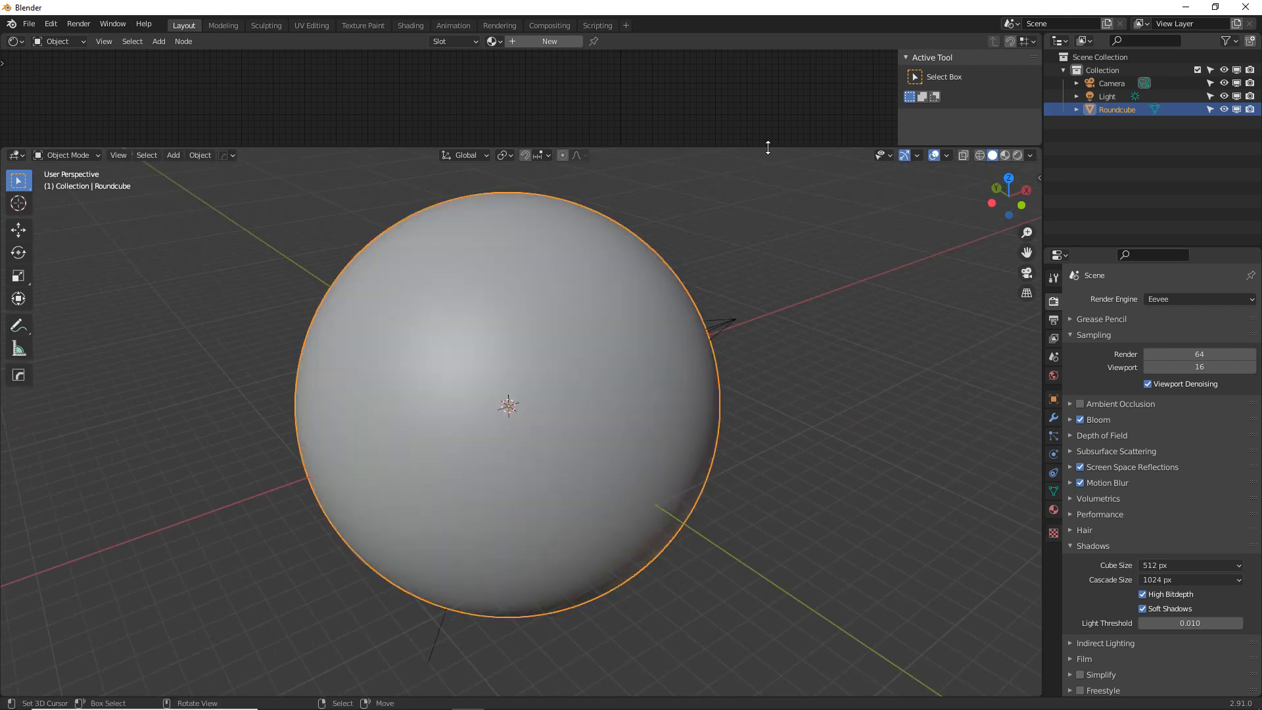
Enlarge the node editor area and set the render engine to Cycles.
{"action": "left_click_drag", "start_coordinate": [768, 147], "coordinate": [782, 214]}
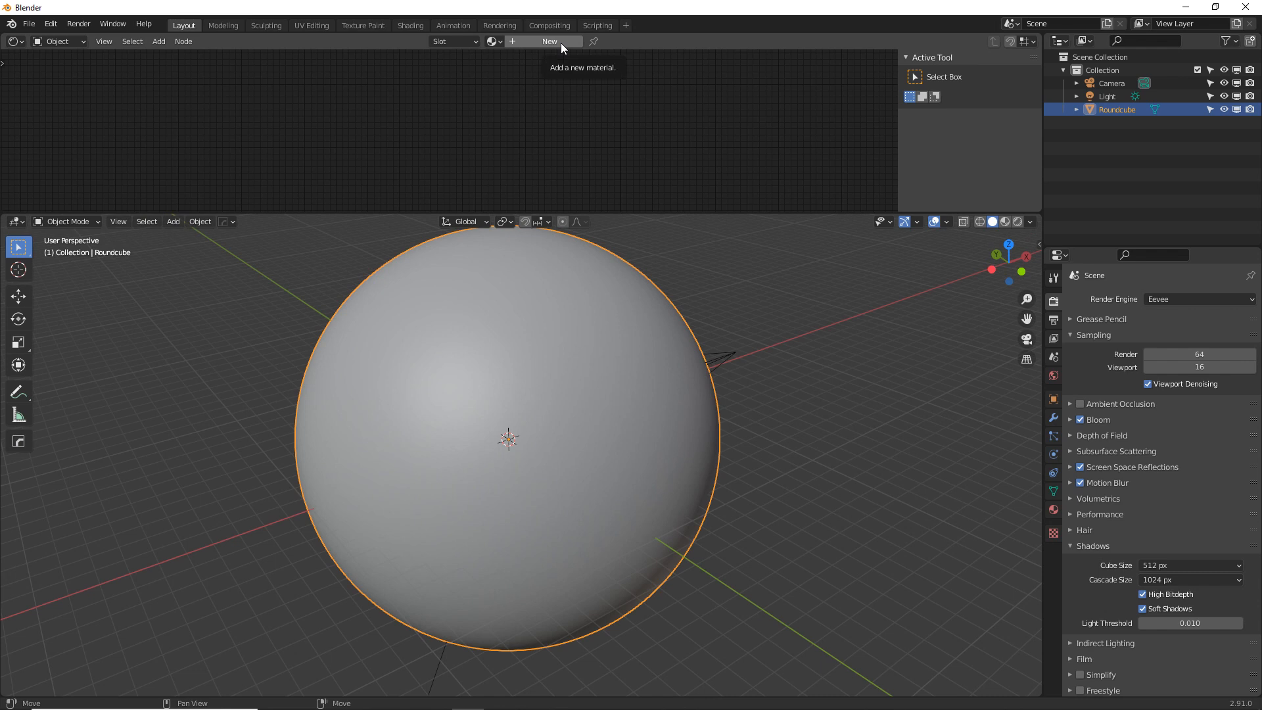
{"action": "left_click", "coordinate": [1170, 298]}
{"action": "left_click", "coordinate": [1167, 345]}
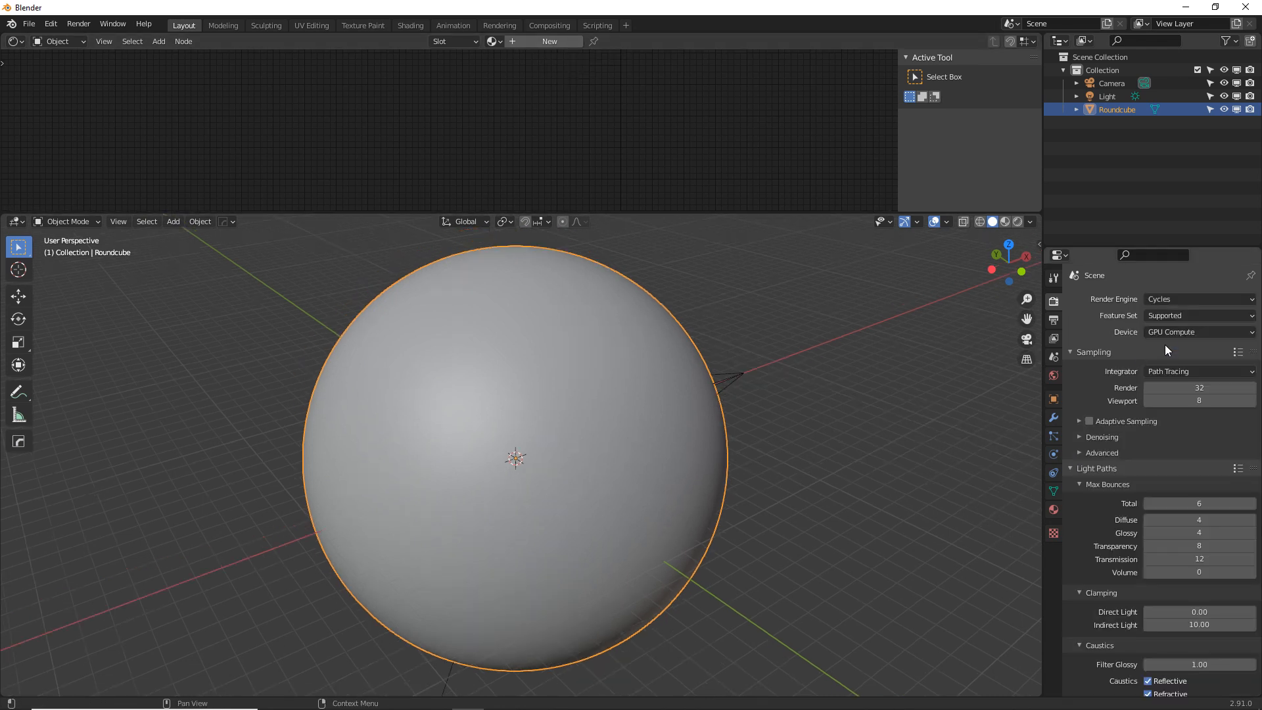
{"action": "left_click", "coordinate": [1188, 299]}
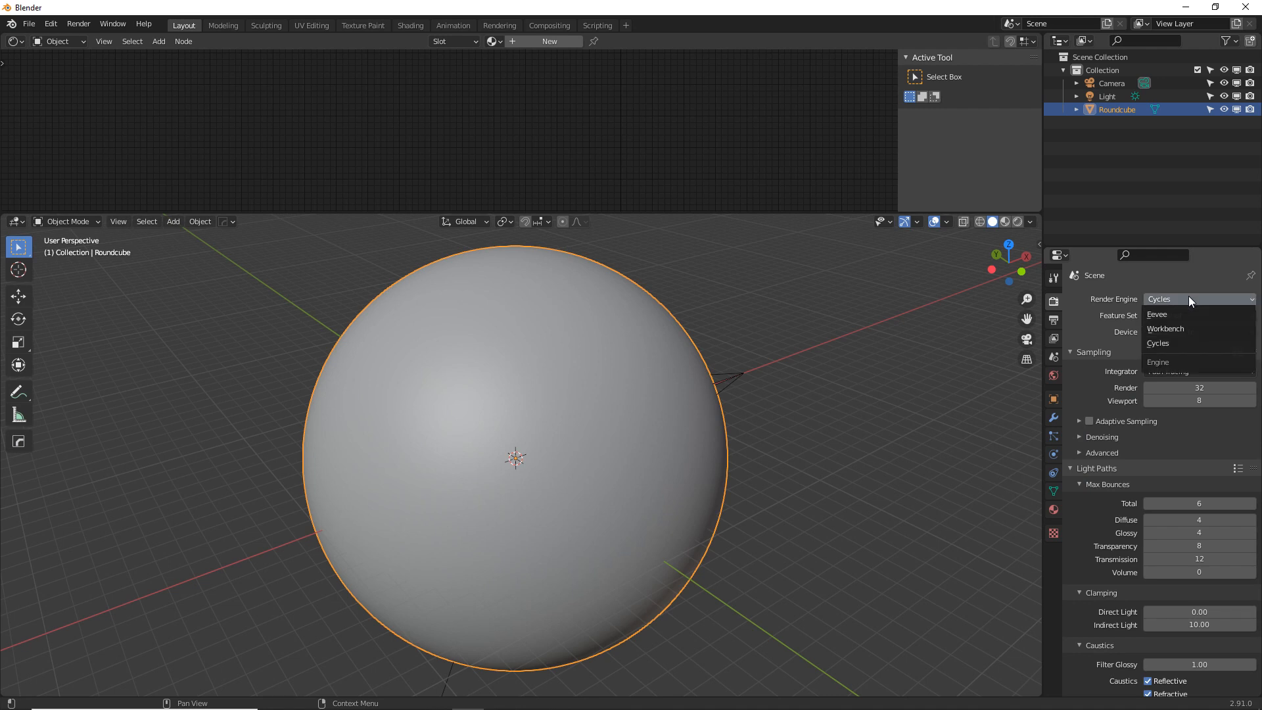
{"action": "left_click", "coordinate": [1081, 316]}
{"action": "left_click", "coordinate": [1149, 301]}
{"action": "left_click", "coordinate": [1168, 341]}
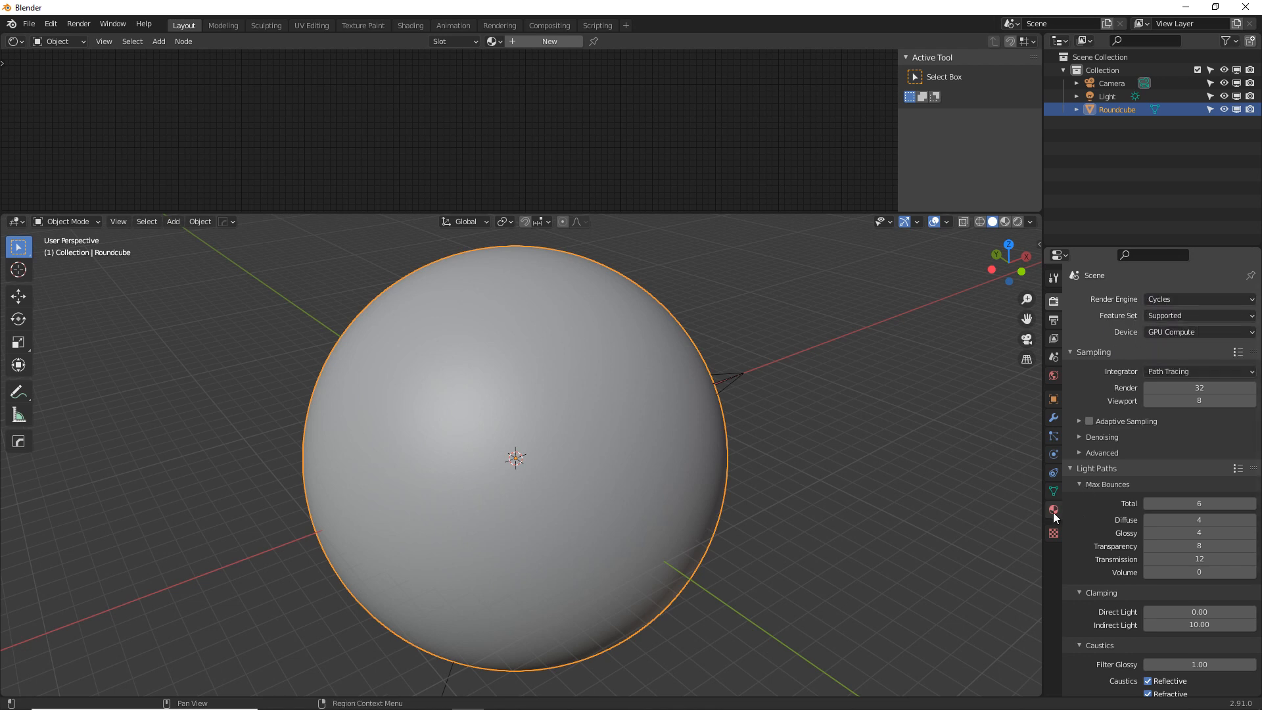
Create a new material on the sphere and set its surface displacement method to Displacement and Bump.
{"action": "left_click", "coordinate": [1053, 510]}
{"action": "left_click", "coordinate": [1173, 337]}
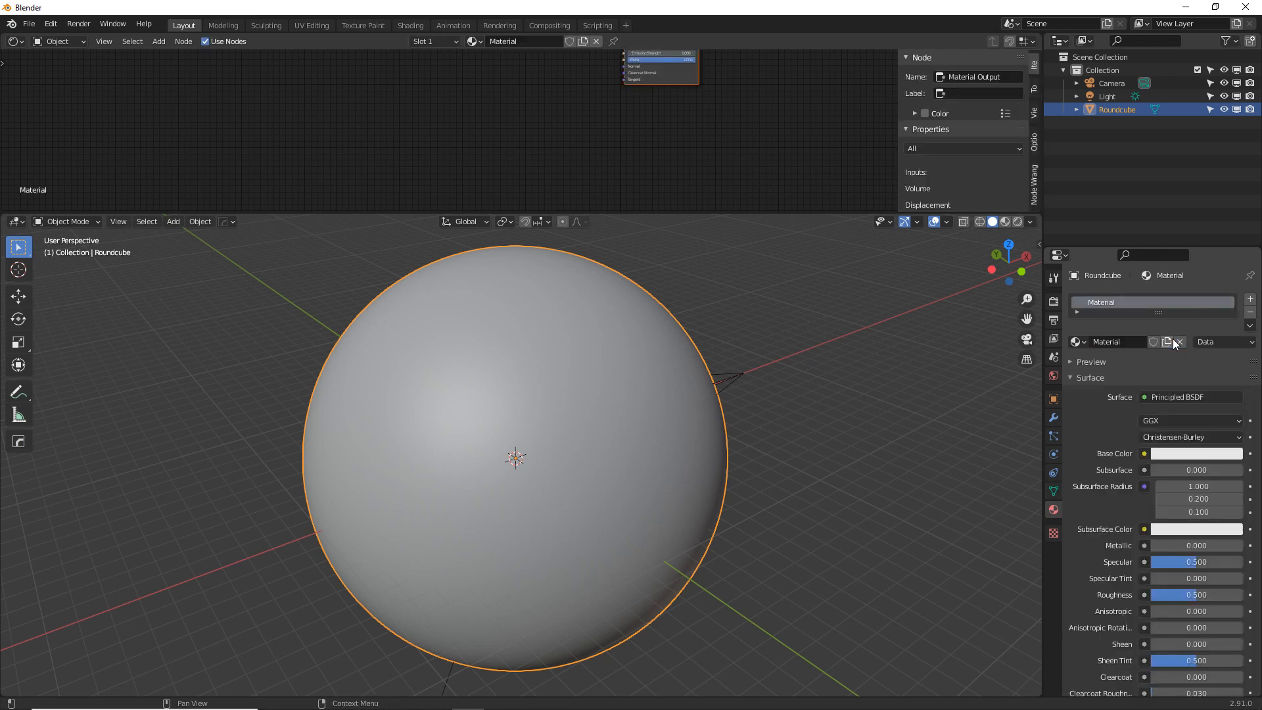
{"action": "scroll", "coordinate": [1105, 592], "scroll_direction": "down", "scroll_amount": 8}
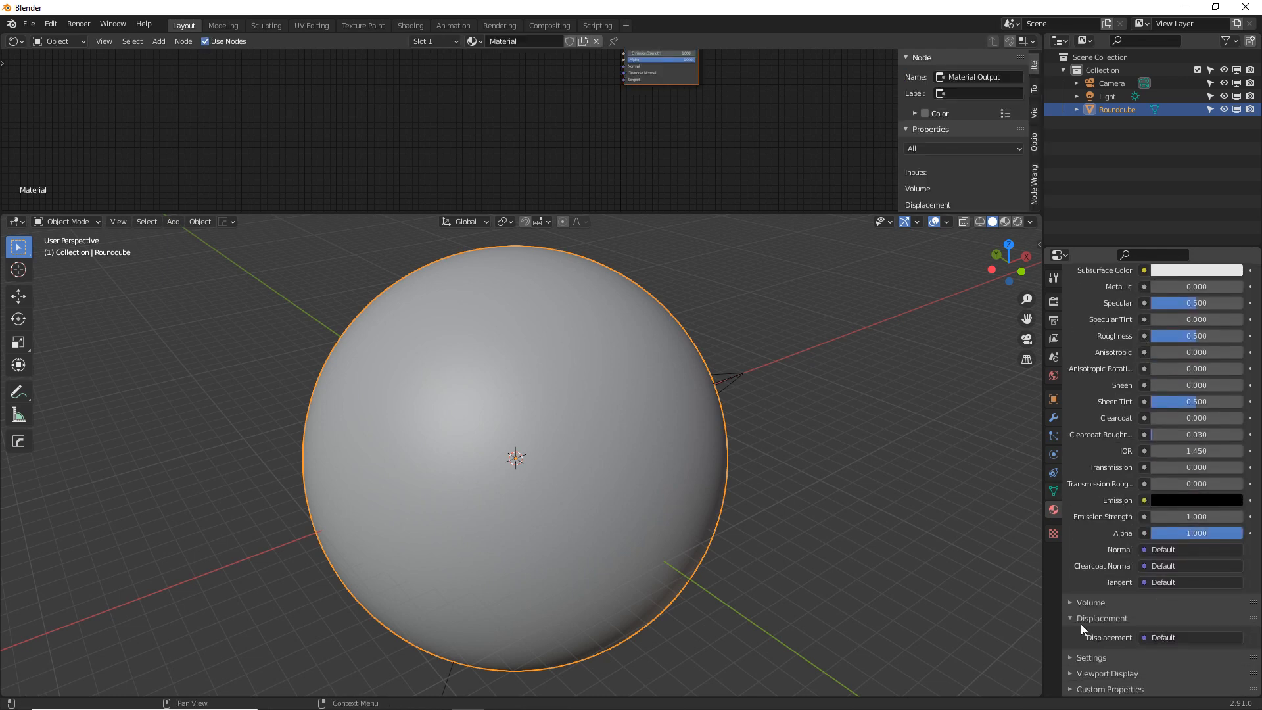
{"action": "left_click", "coordinate": [1175, 657]}
{"action": "scroll", "coordinate": [1176, 618], "scroll_direction": "down", "scroll_amount": 5}
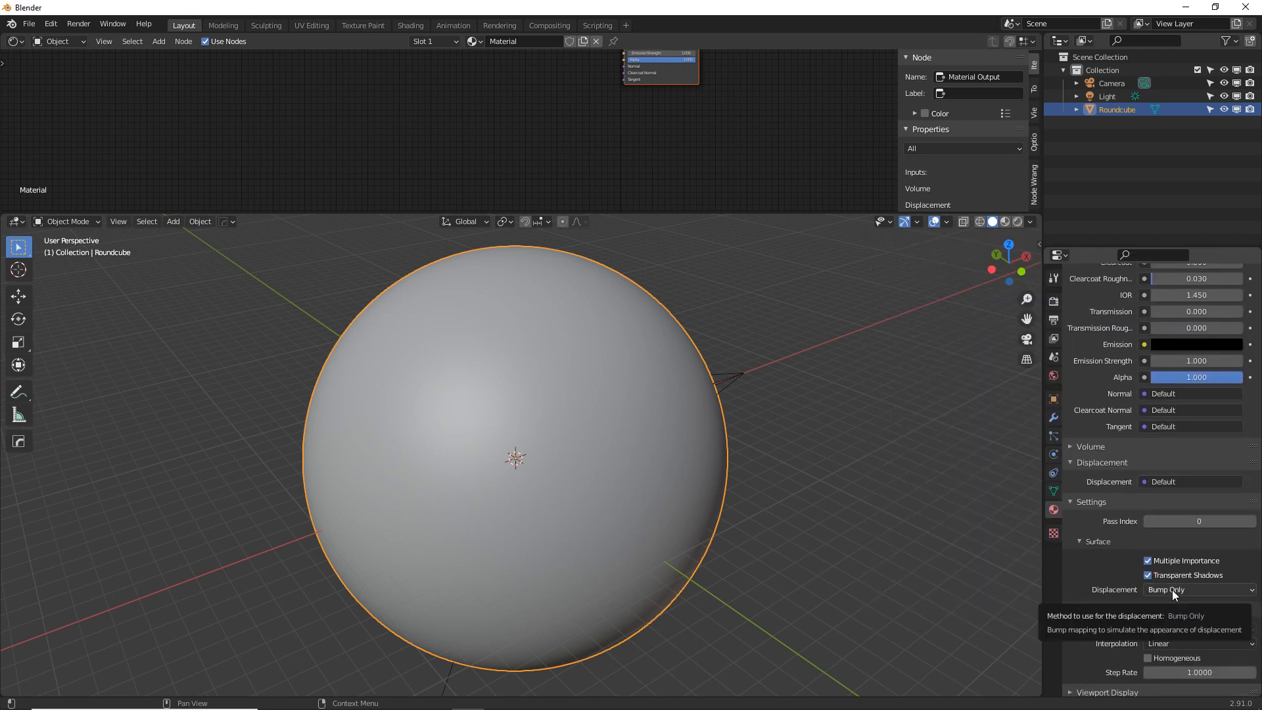
{"action": "left_click", "coordinate": [1173, 590]}
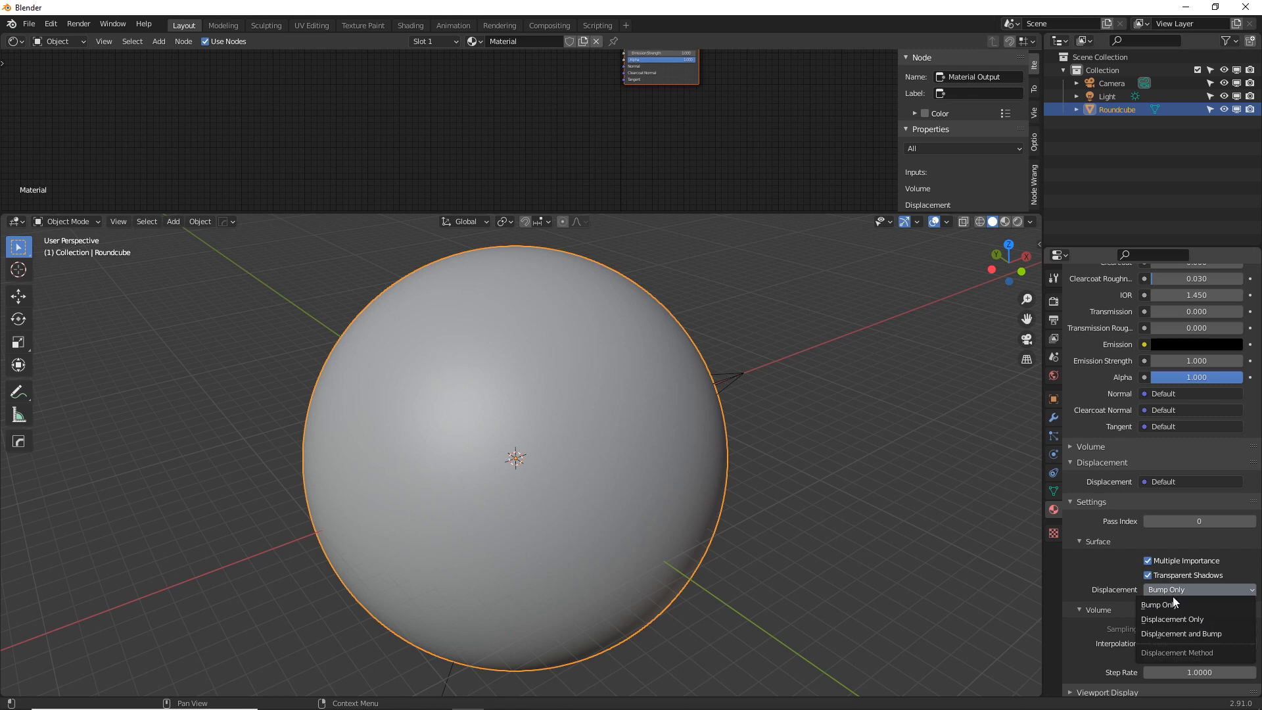
{"action": "left_click", "coordinate": [1180, 634]}
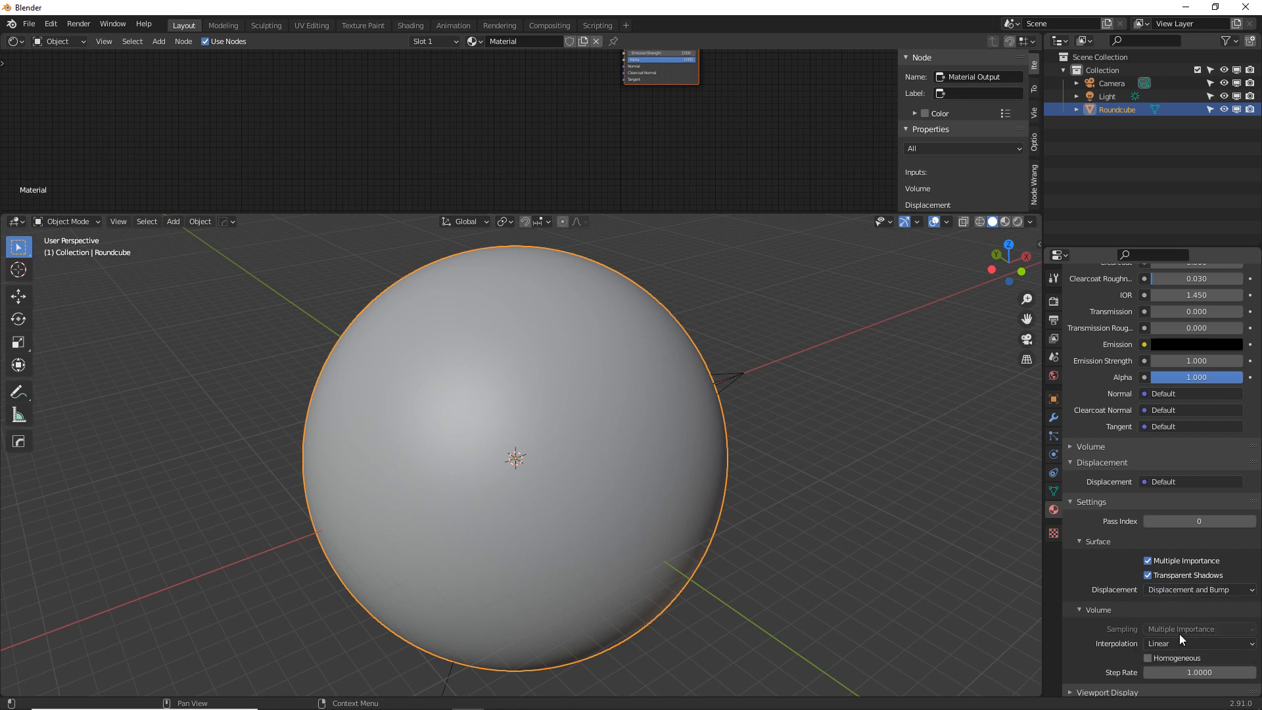
Add an Image Texture with Mapping and Texture Coordinate nodes to the Principled BSDF, and move them clear of the shader.
{"action": "middle_click_drag", "start_coordinate": [682, 126], "coordinate": [592, 111]}
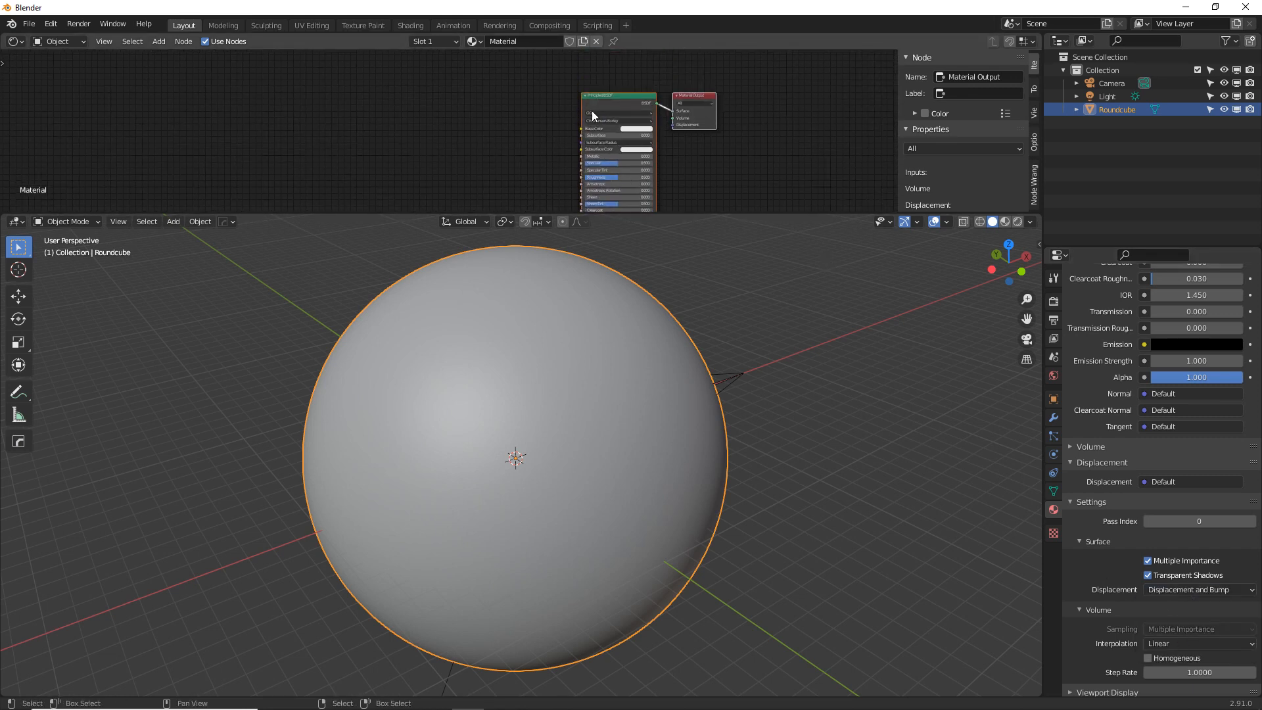
{"action": "left_click", "coordinate": [606, 105]}
{"action": "key", "text": "ctrl+t"}
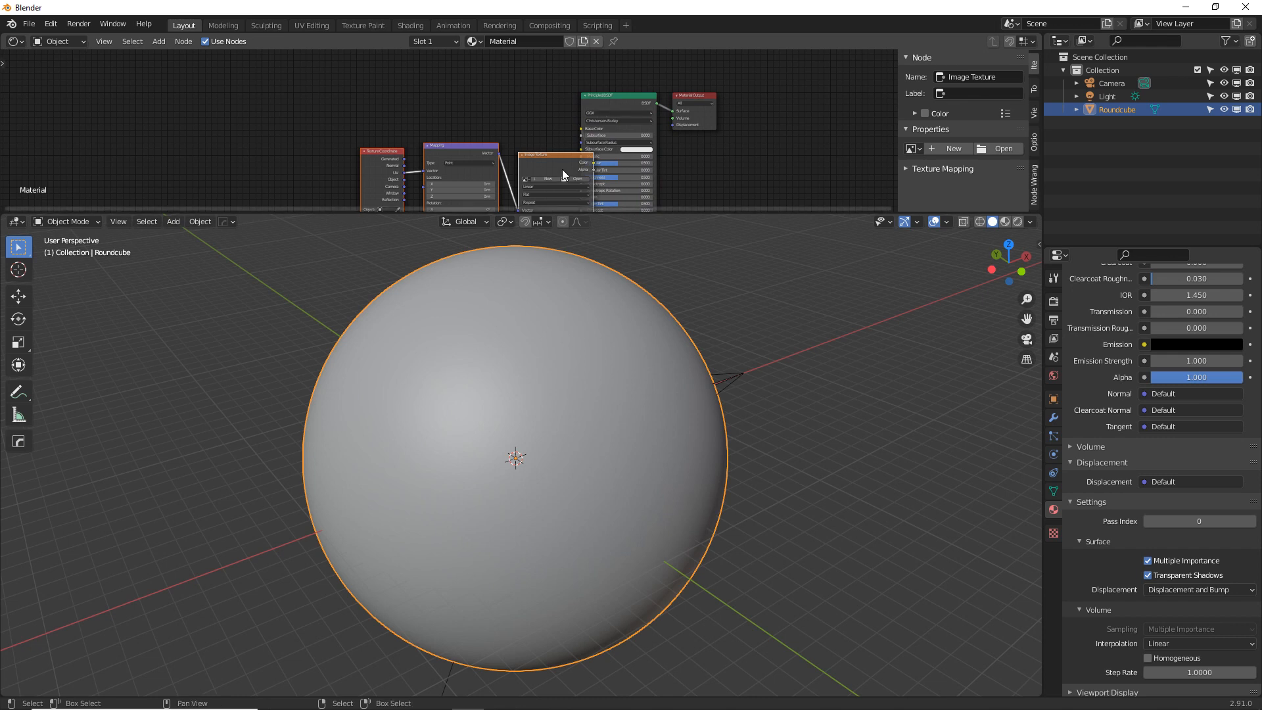
{"action": "left_click_drag", "start_coordinate": [578, 183], "coordinate": [471, 126]}
Load Scratched metal (8)_seemless.jpg from D:\Graphics\Textures into the Image Texture node, filtering the files by "seem".
{"action": "left_click", "coordinate": [473, 122]}
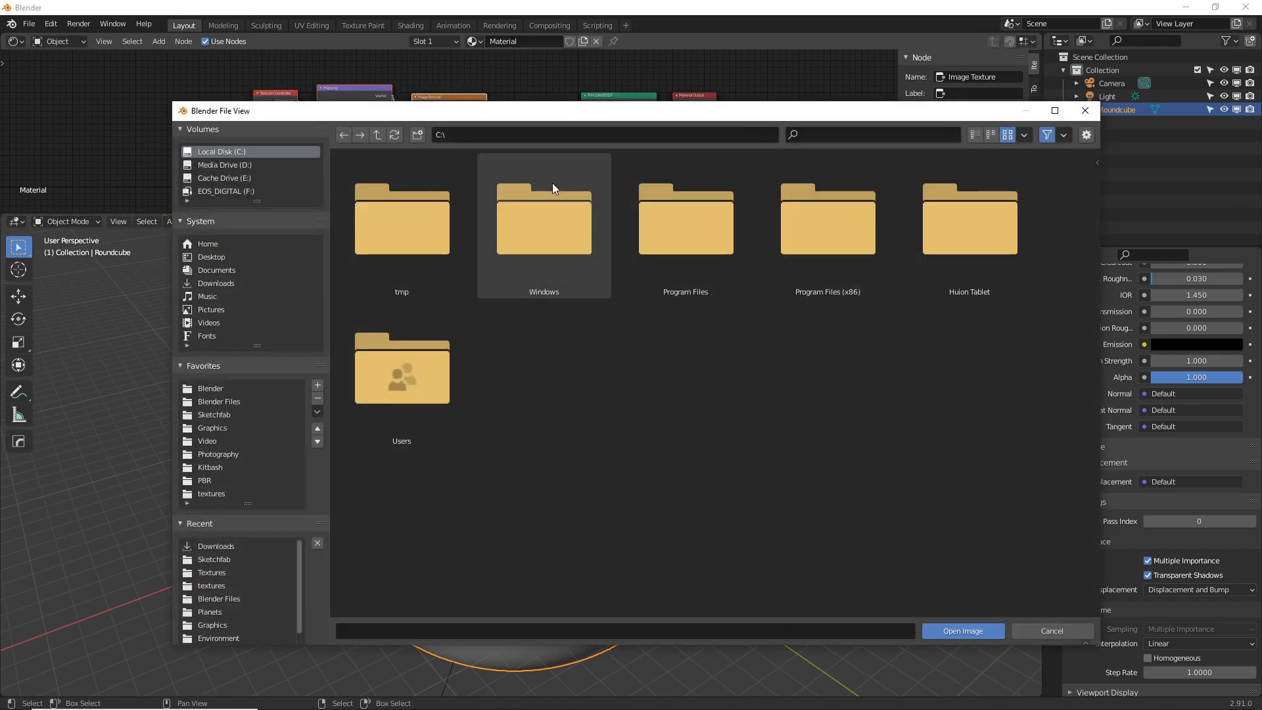
{"action": "left_click", "coordinate": [212, 493]}
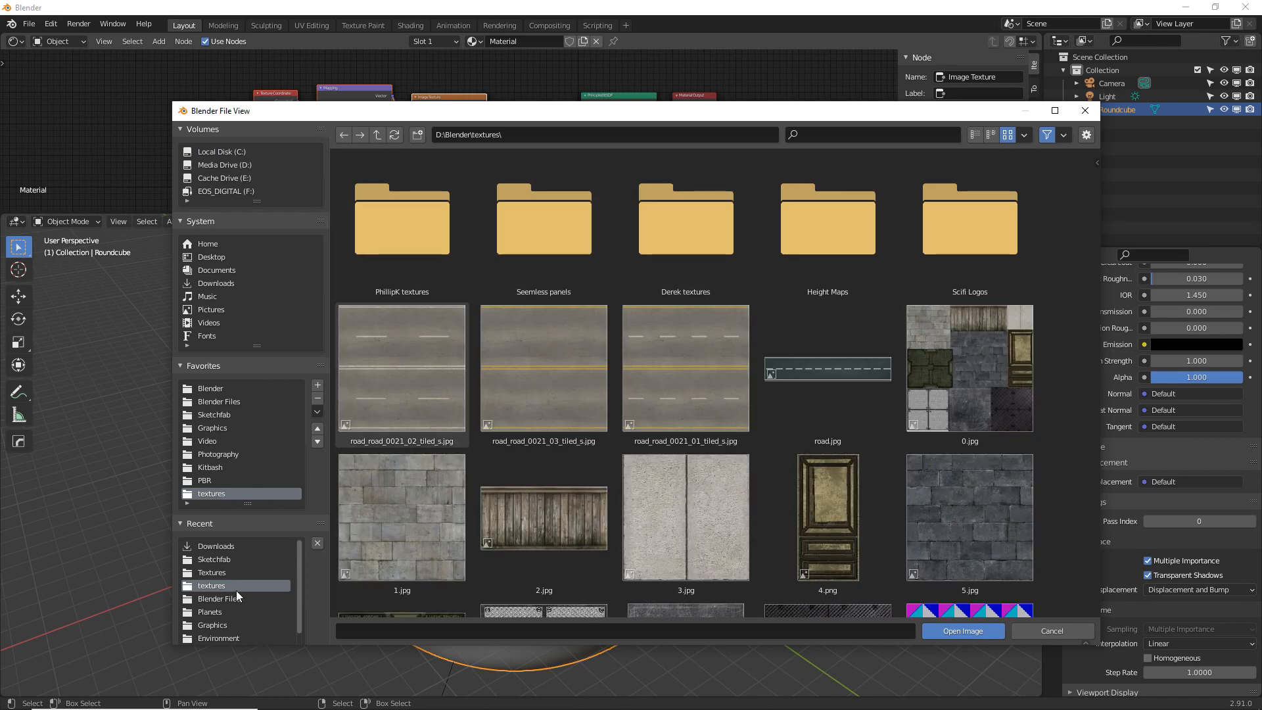
{"action": "left_click", "coordinate": [222, 571]}
{"action": "left_click", "coordinate": [896, 136]}
{"action": "type", "text": "s"}
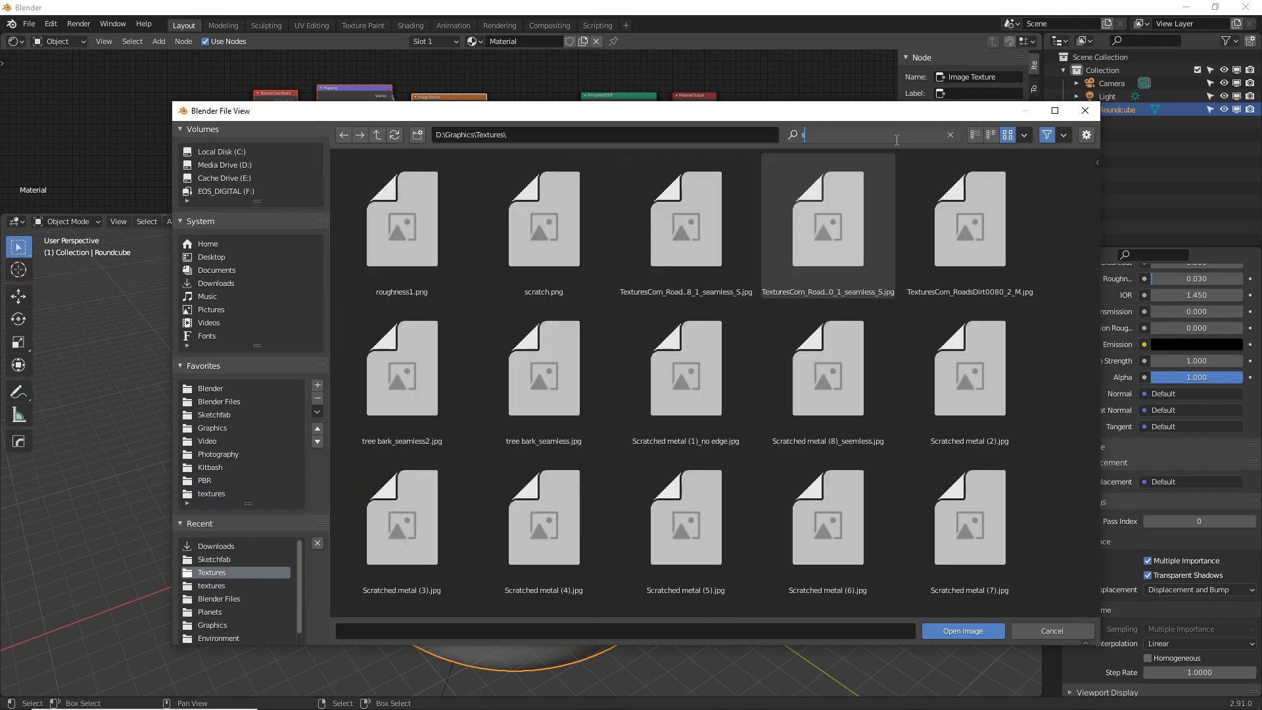
{"action": "type", "text": "eem"}
{"action": "key", "text": "Return"}
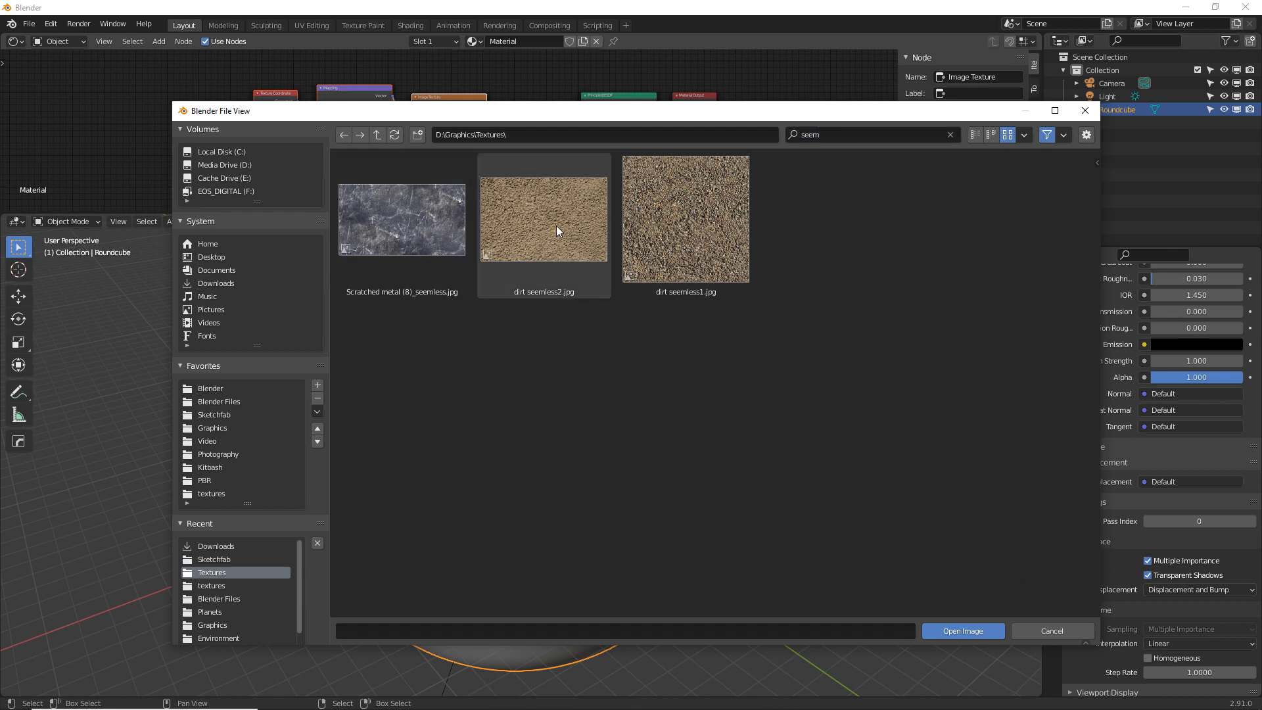
{"action": "left_click", "coordinate": [432, 231]}
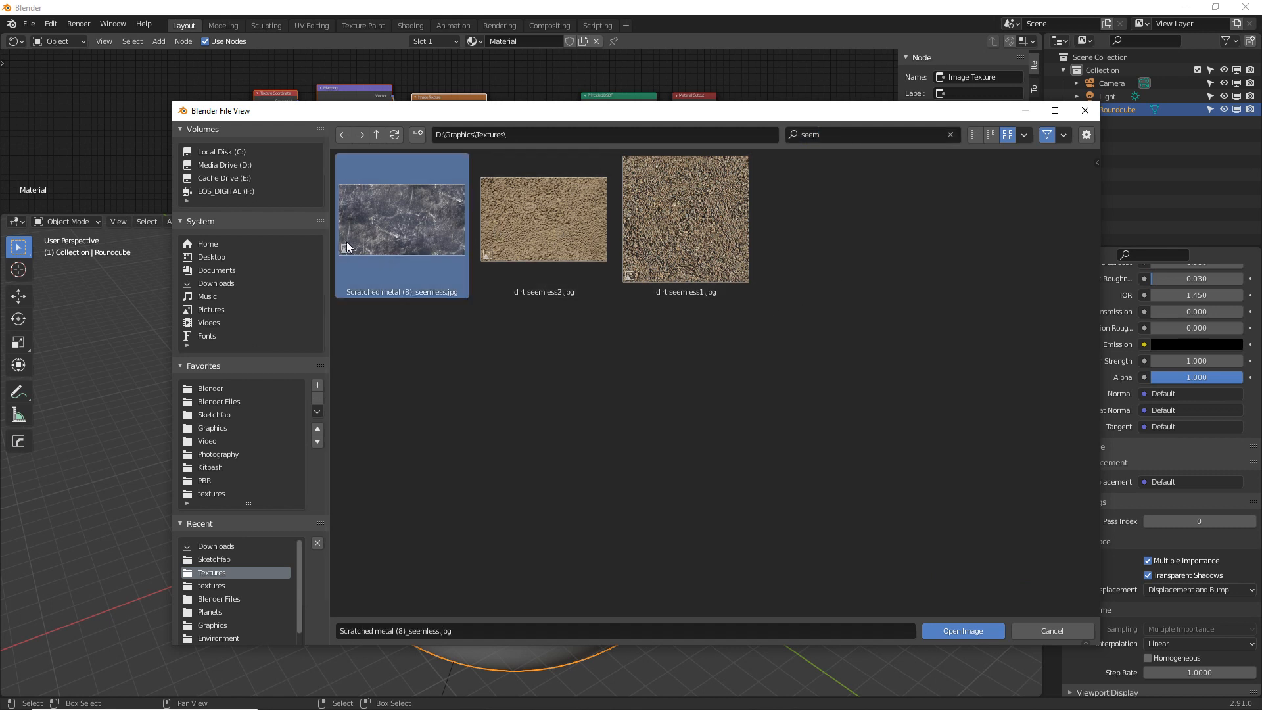
{"action": "left_click", "coordinate": [949, 632]}
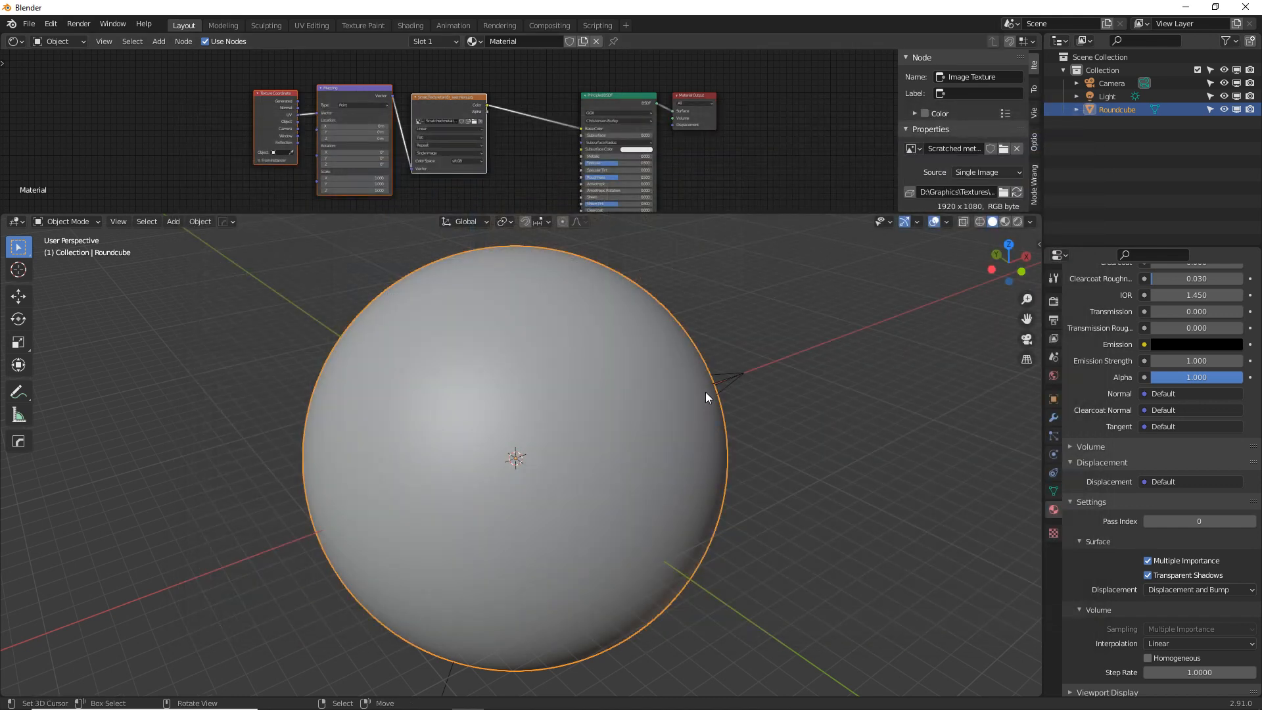
Show the sphere in Material Preview shading and turn the node editor area into a UV Editor.
{"action": "left_click", "coordinate": [1006, 222]}
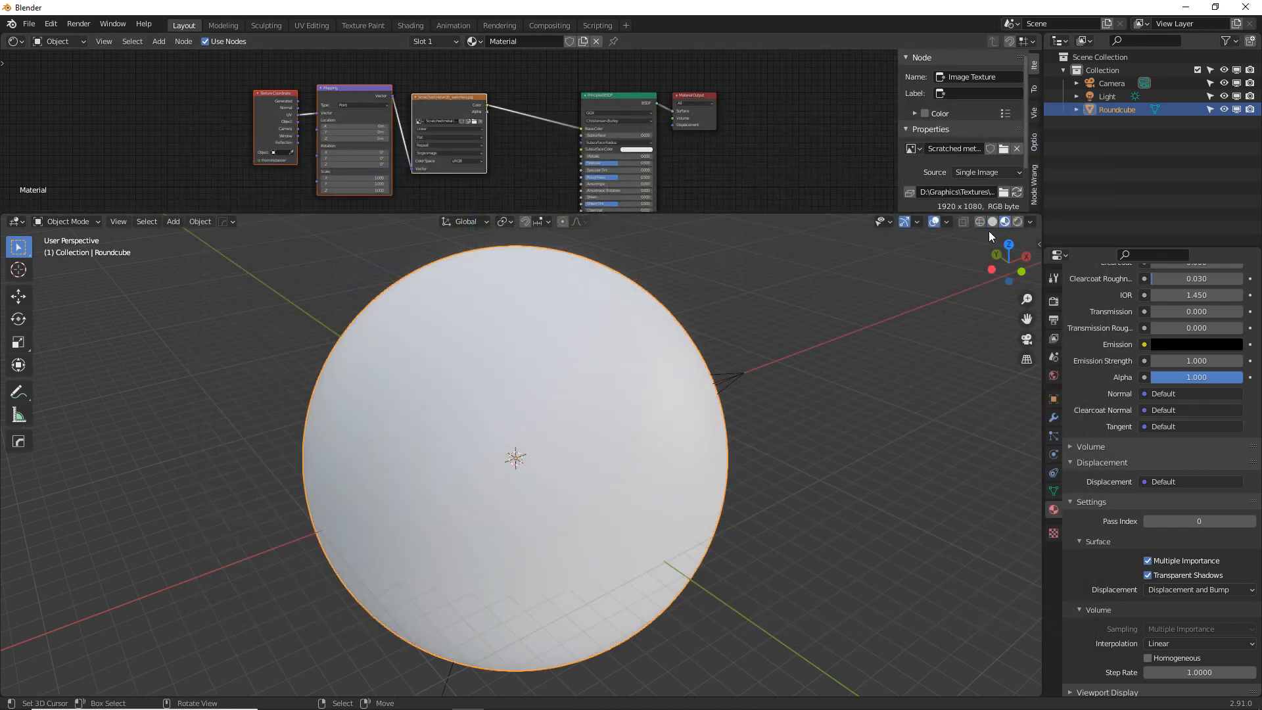
{"action": "mouse_move", "coordinate": [762, 362]}
{"action": "middle_mouse_down"}
{"action": "mouse_move", "coordinate": [723, 383]}
{"action": "mouse_move", "coordinate": [642, 337]}
{"action": "mouse_move", "coordinate": [730, 344]}
{"action": "mouse_move", "coordinate": [780, 397]}
{"action": "mouse_move", "coordinate": [650, 305]}
{"action": "middle_mouse_up"}
{"action": "left_click", "coordinate": [16, 41]}
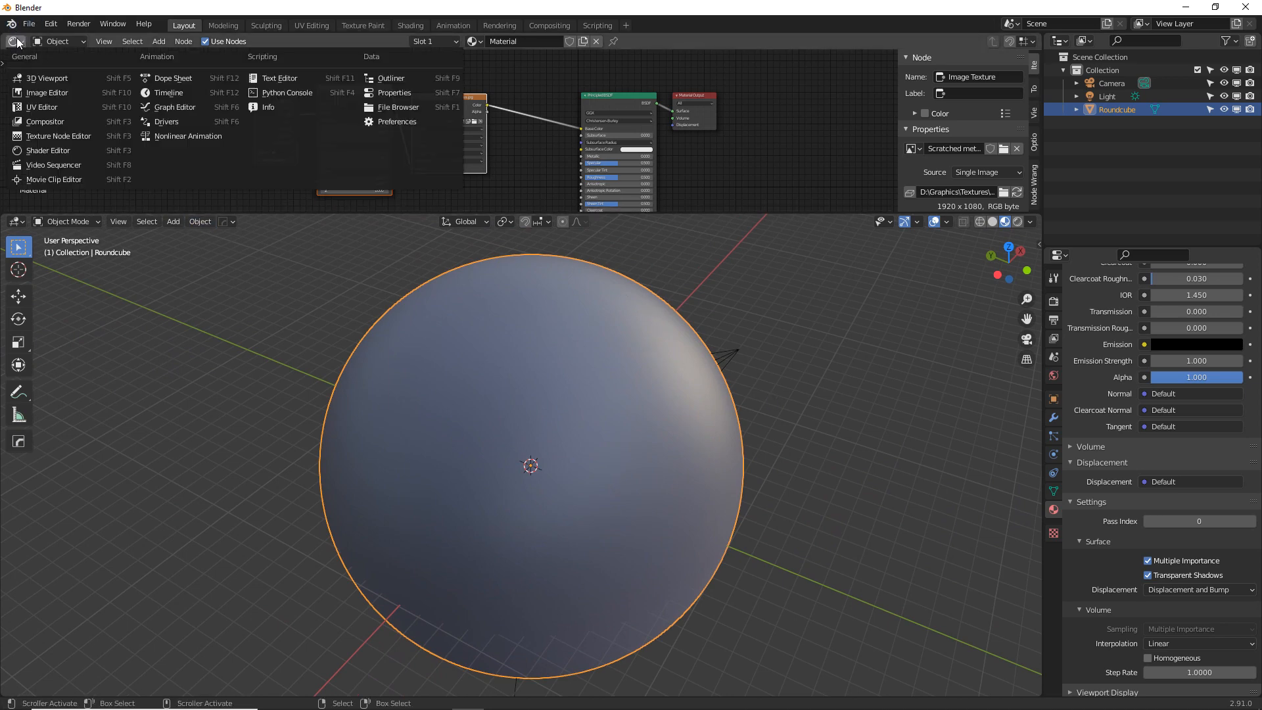
{"action": "left_click", "coordinate": [53, 110]}
Unwrap the whole sphere mesh in Edit Mode with Sphere Projection and bring its full UV layout into view.
{"action": "key", "text": "Tab"}
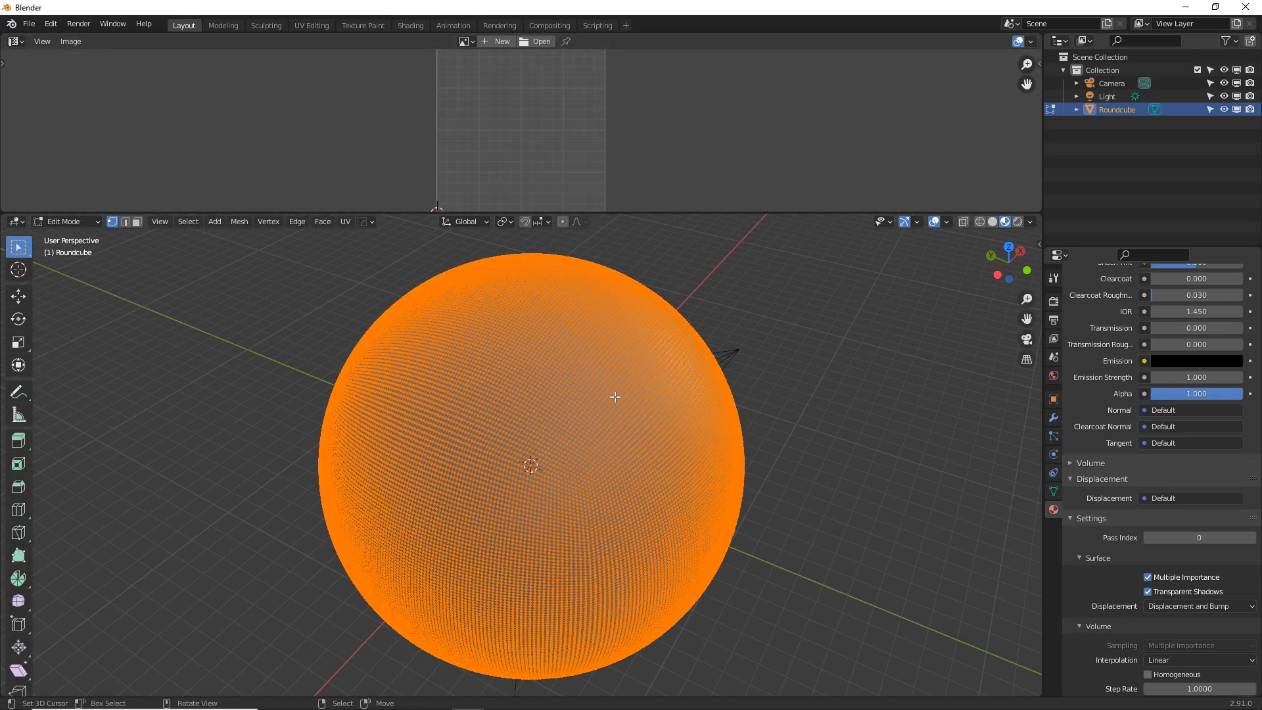
{"action": "key", "text": "u"}
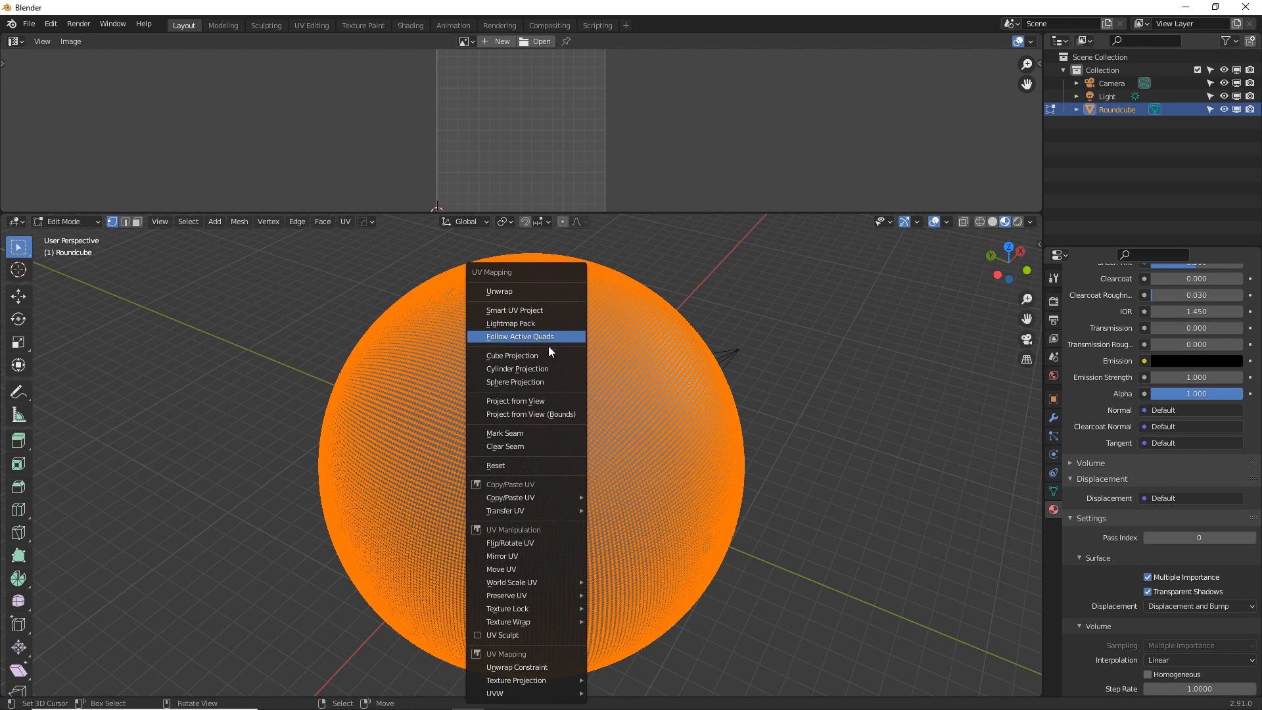
{"action": "left_click", "coordinate": [528, 382]}
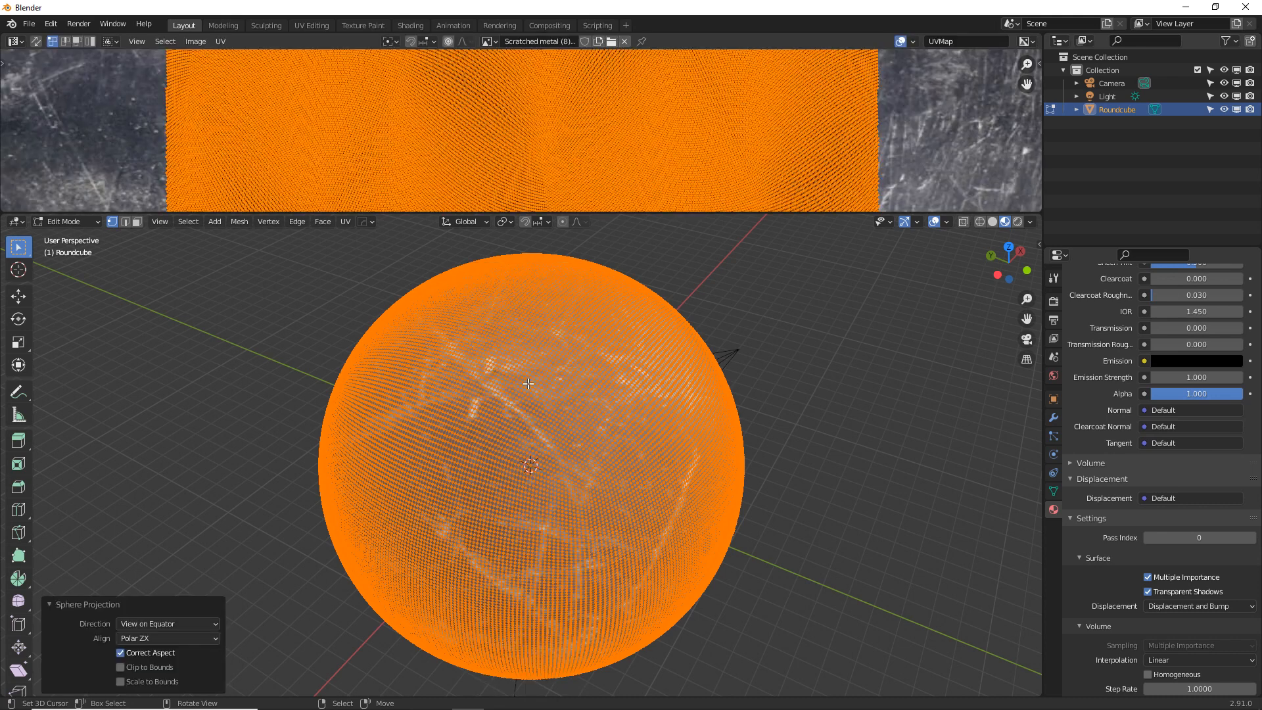
{"action": "scroll", "coordinate": [577, 182], "scroll_direction": "down", "scroll_amount": 6}
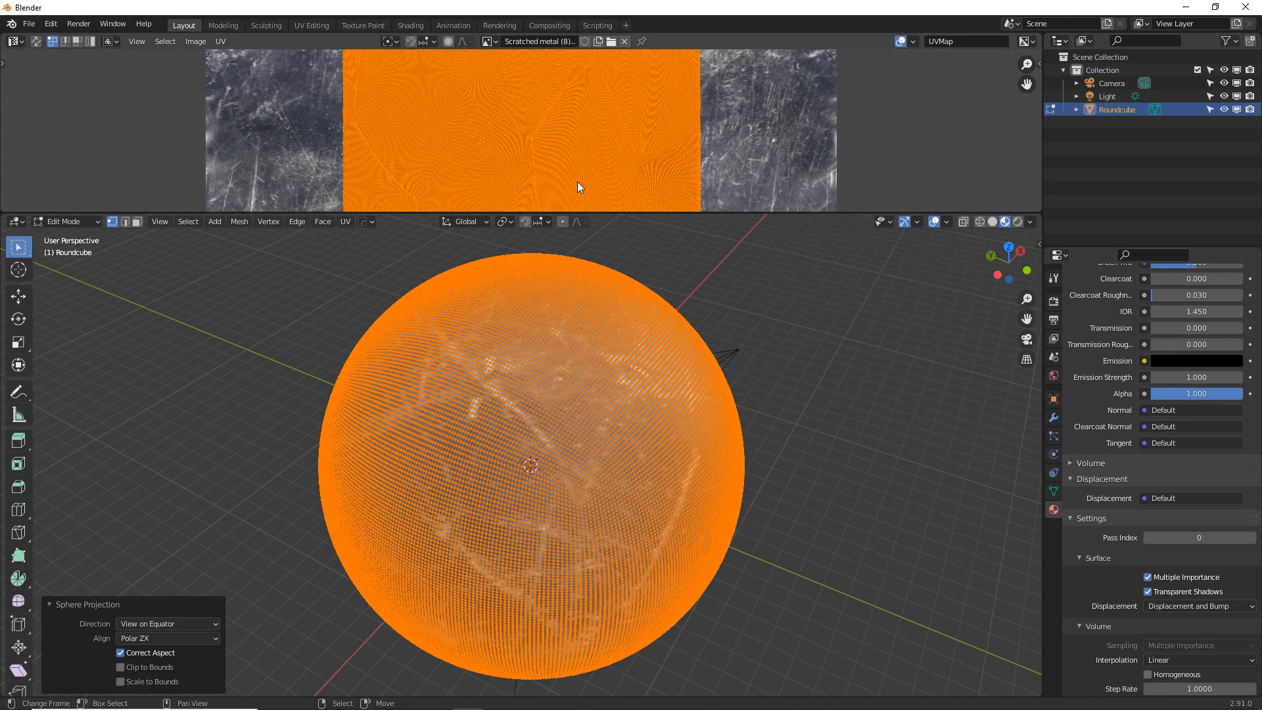
{"action": "scroll", "coordinate": [577, 182], "scroll_direction": "down", "scroll_amount": 2}
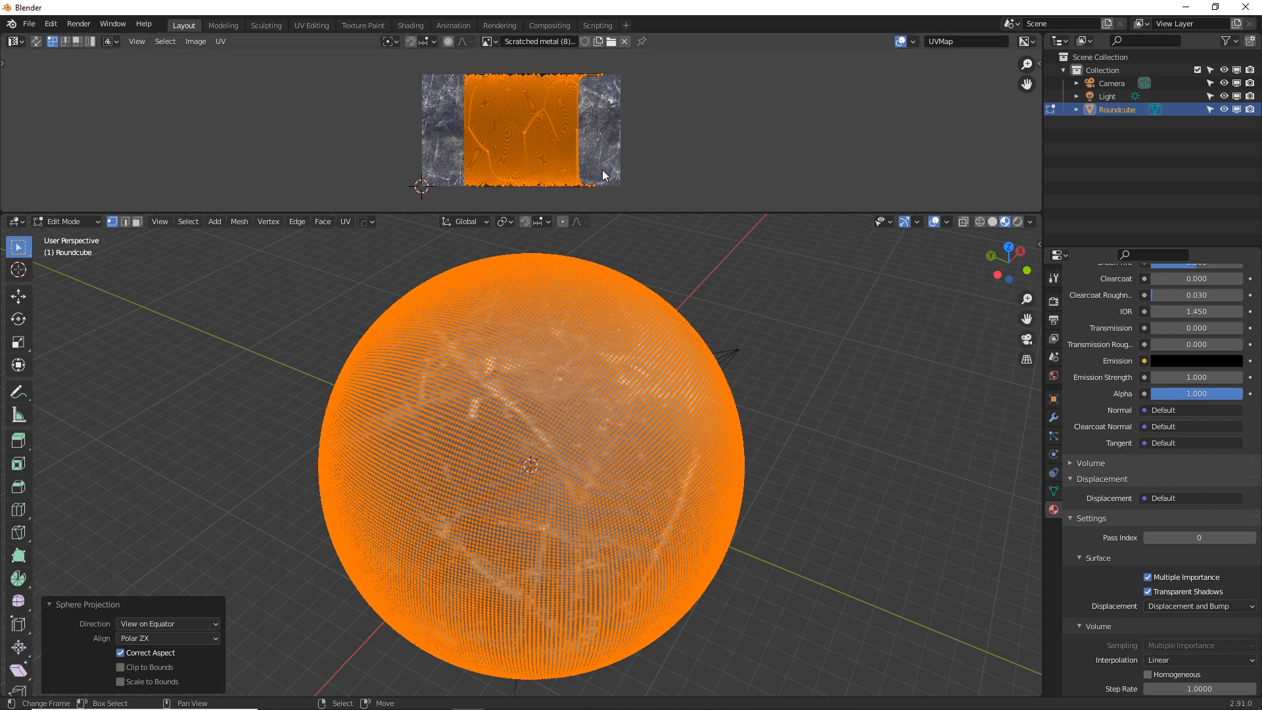
Scale the sphere's UV layout along X by about 1.78, return to Object Mode, and check the texture around the sphere.
{"action": "key", "text": "s"}
{"action": "key", "text": "x"}
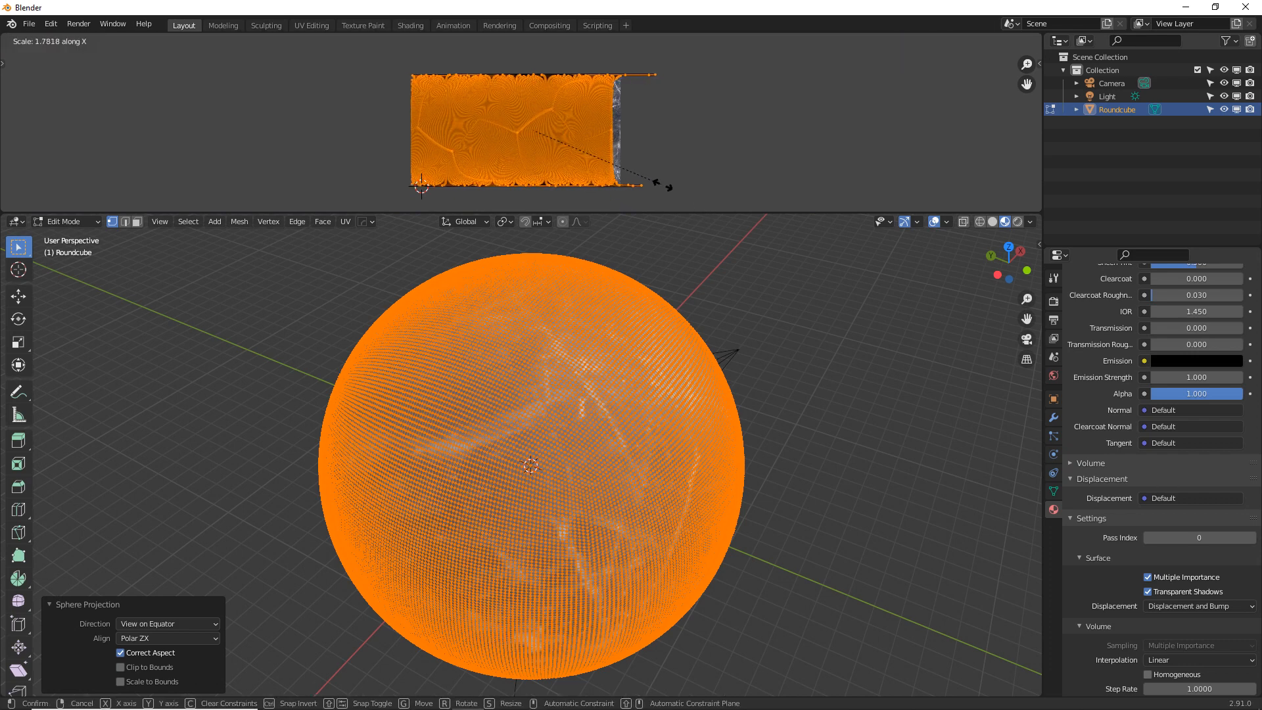
{"action": "left_click", "coordinate": [670, 186]}
{"action": "key", "text": "Tab"}
{"action": "middle_click_drag", "start_coordinate": [659, 369], "coordinate": [513, 263]}
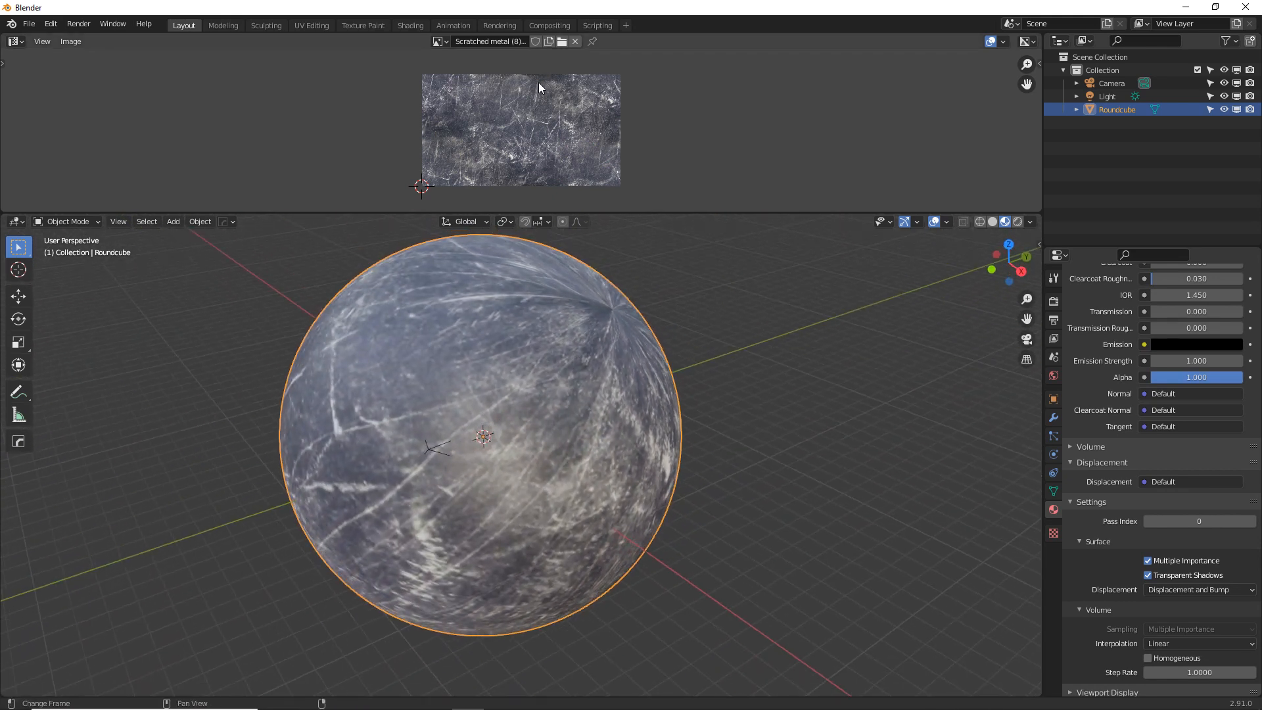
{"action": "middle_click_drag", "start_coordinate": [538, 81], "coordinate": [529, 75]}
{"action": "middle_click_drag", "start_coordinate": [502, 251], "coordinate": [609, 290]}
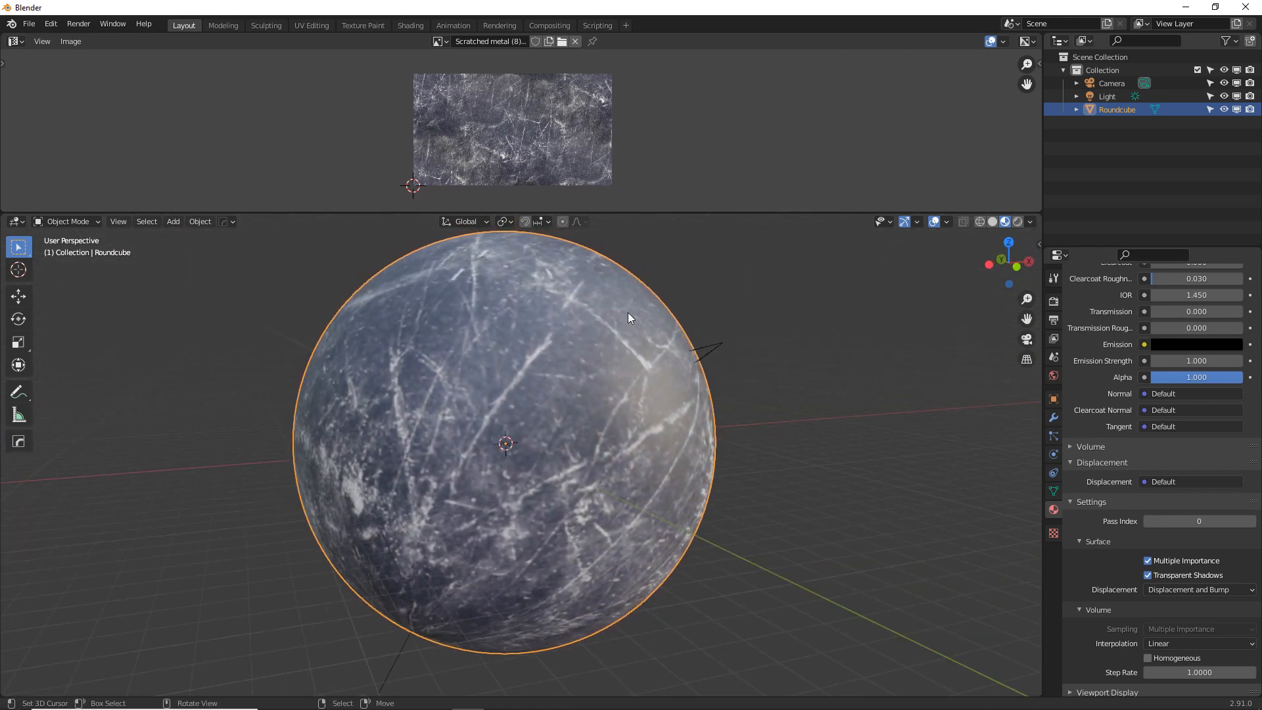
Switch the UV Editor area to the Shader Editor and move the Material Output node clear of the Principled BSDF.
{"action": "left_click", "coordinate": [18, 43]}
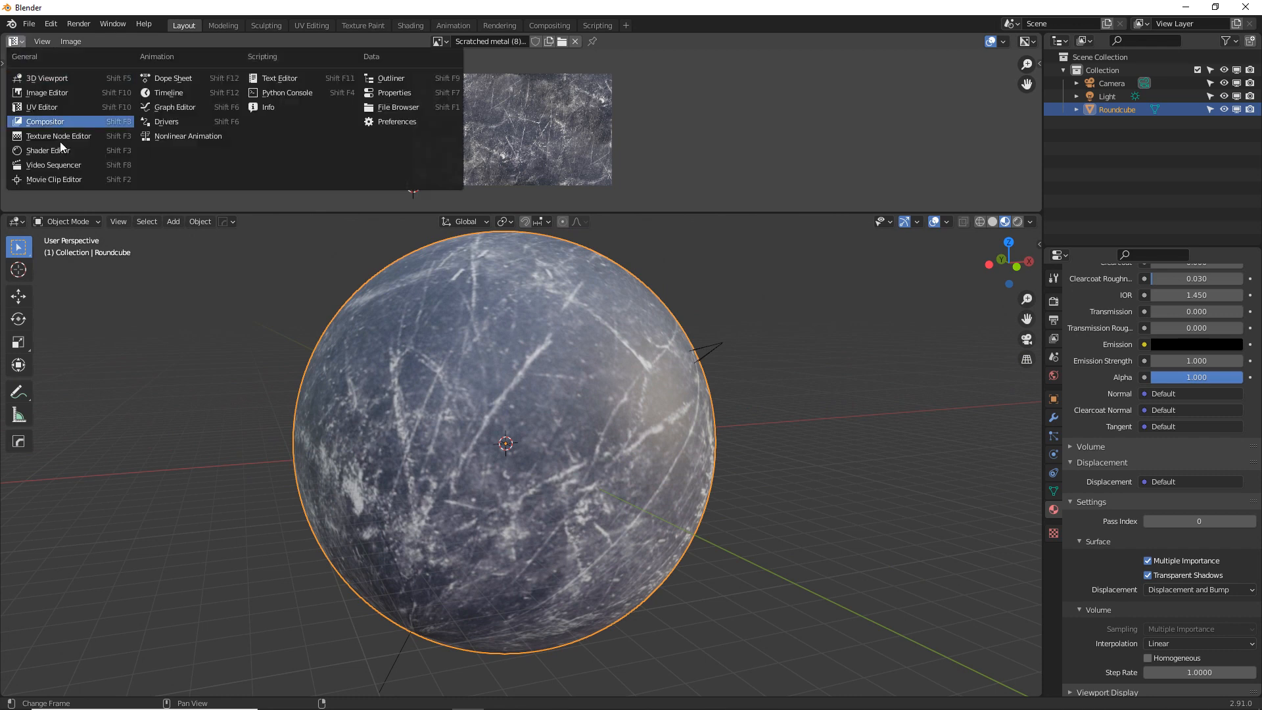
{"action": "left_click", "coordinate": [60, 150]}
{"action": "left_click_drag", "start_coordinate": [554, 84], "coordinate": [623, 92]}
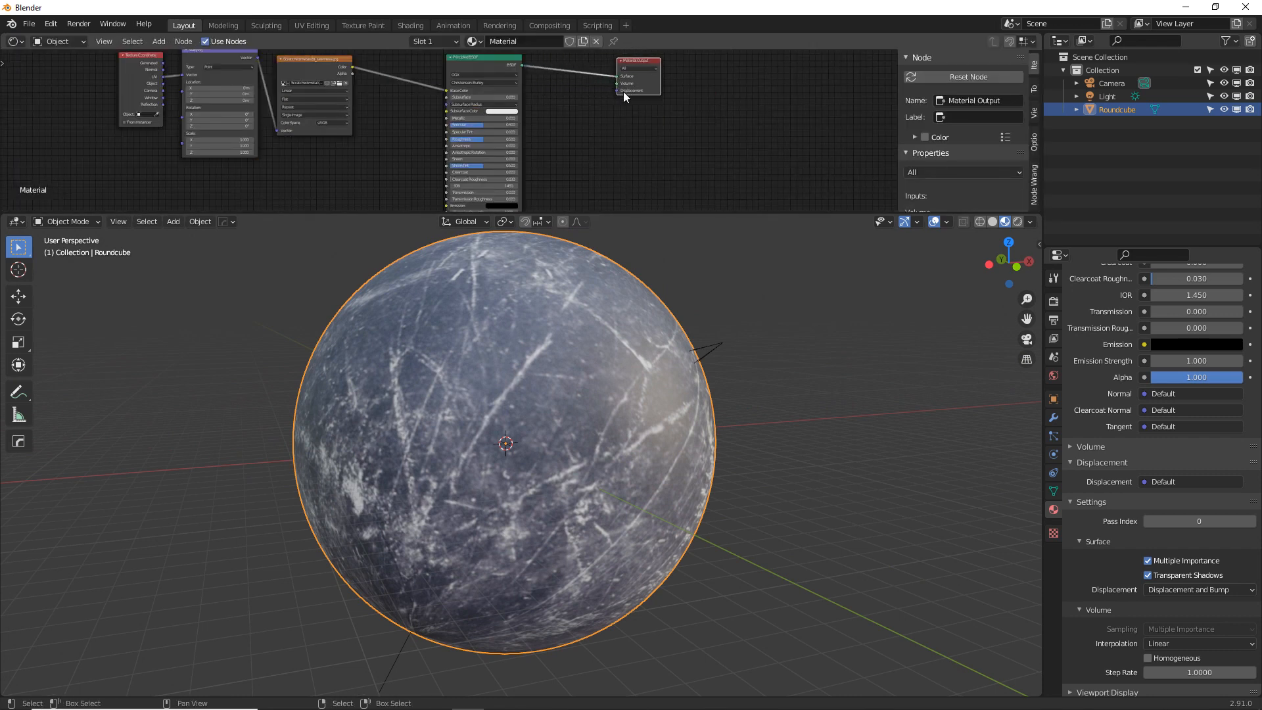
Add a Displacement node, connect it to the Material Output's Displacement, and feed the Image Texture's Color into its Height.
{"action": "key", "text": "shift+a"}
{"action": "left_click", "coordinate": [606, 126]}
{"action": "type", "text": "dis"}
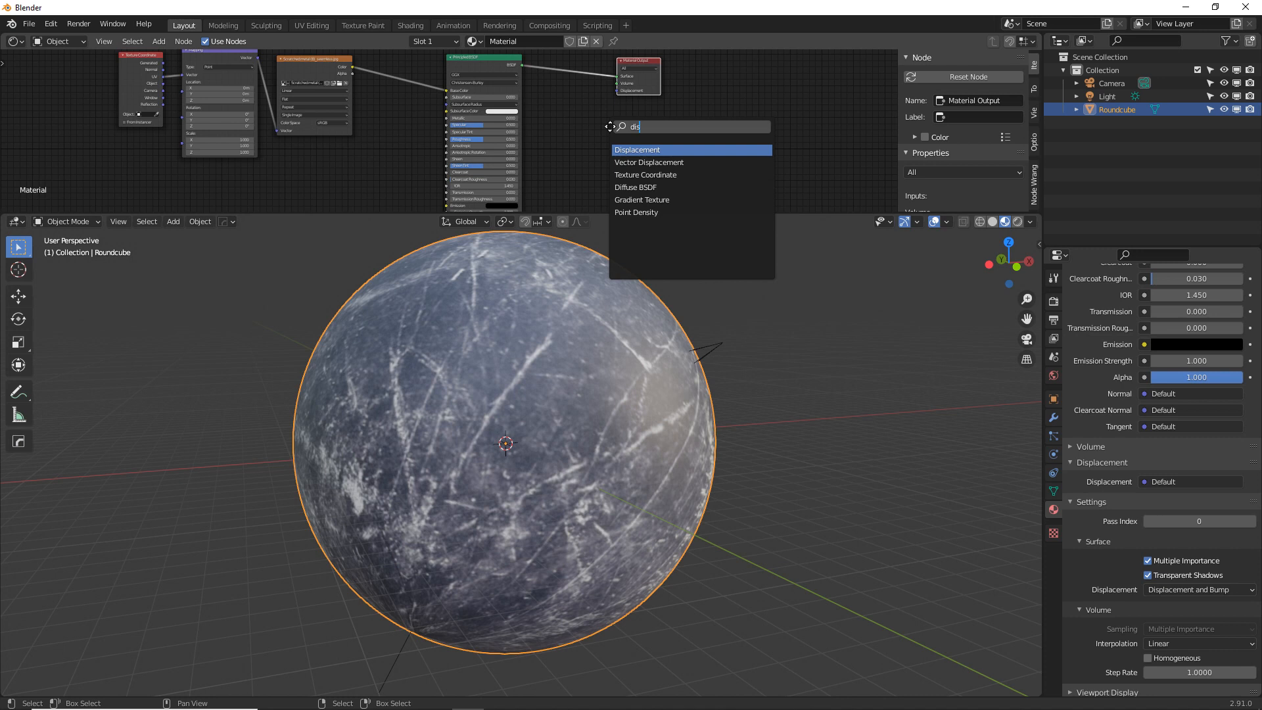
{"action": "key", "text": "Return"}
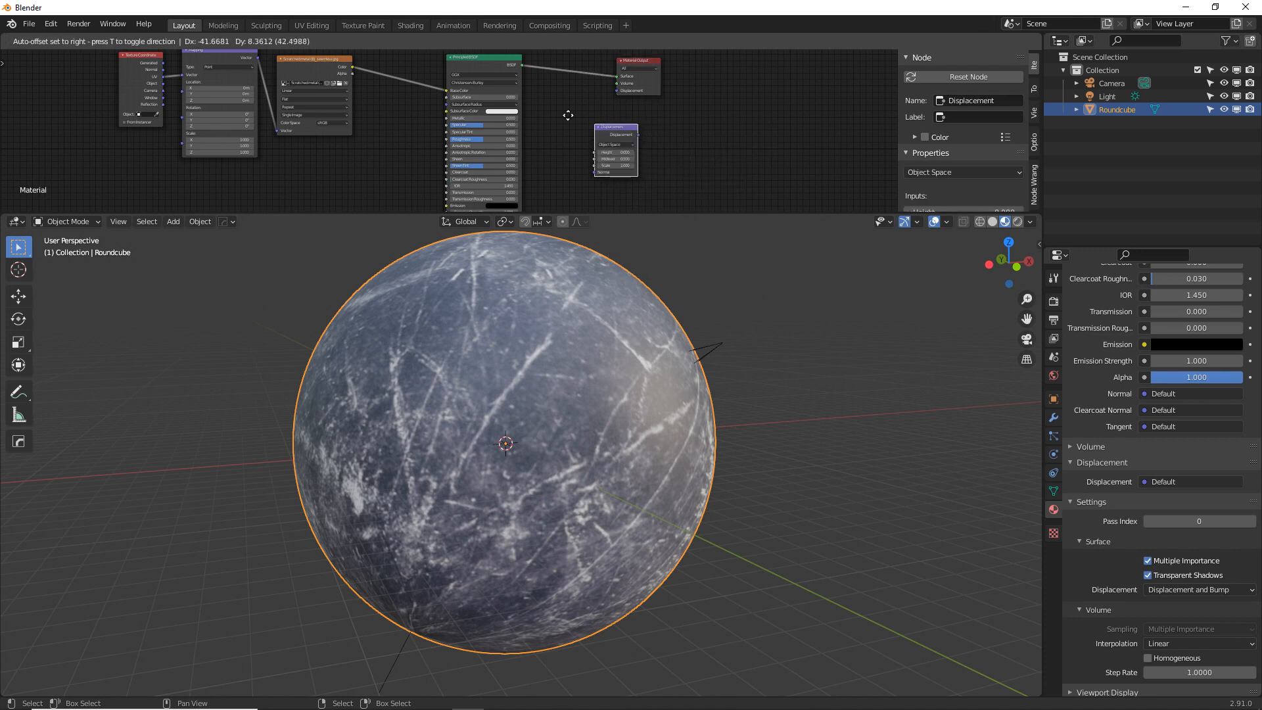
{"action": "left_click", "coordinate": [596, 132]}
{"action": "left_click_drag", "start_coordinate": [595, 132], "coordinate": [623, 90]}
{"action": "left_click_drag", "start_coordinate": [351, 67], "coordinate": [553, 148]}
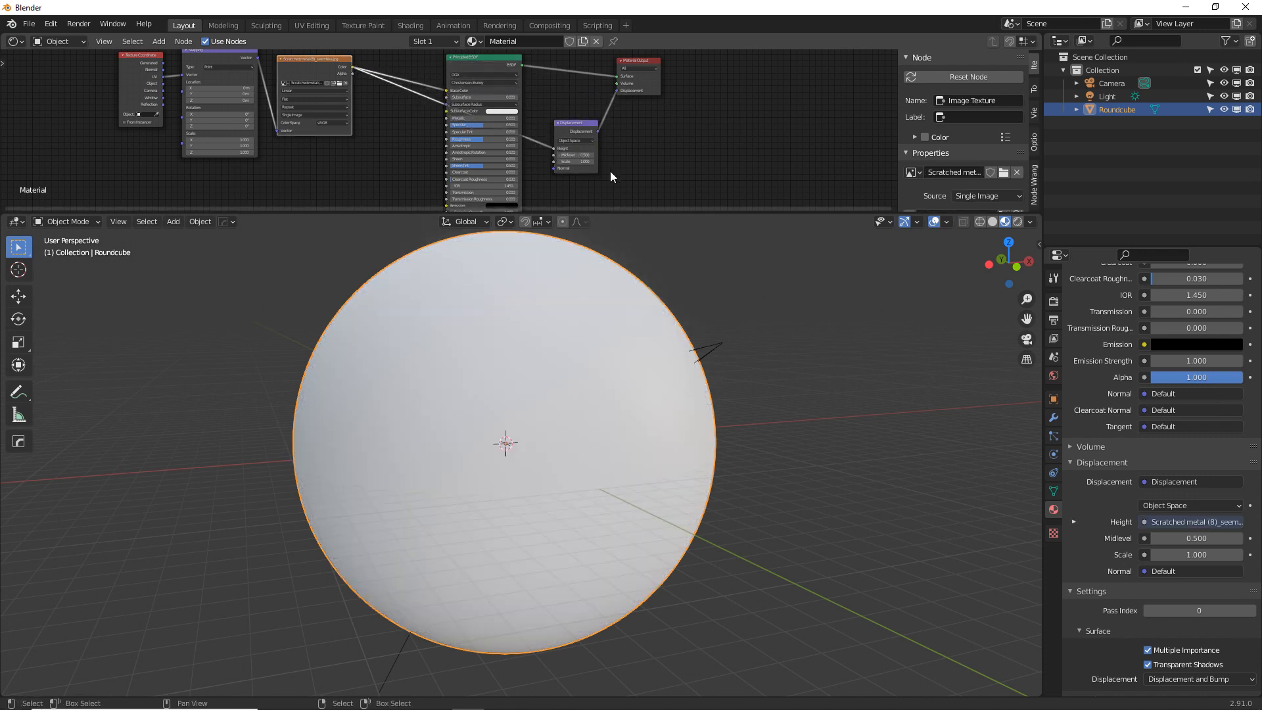
Inspect the Displacement node's settings and the surface relief on the sphere in Material Preview.
{"action": "scroll", "coordinate": [621, 180], "scroll_direction": "up", "scroll_amount": 1}
{"action": "scroll", "coordinate": [621, 180], "scroll_direction": "up", "scroll_amount": 3}
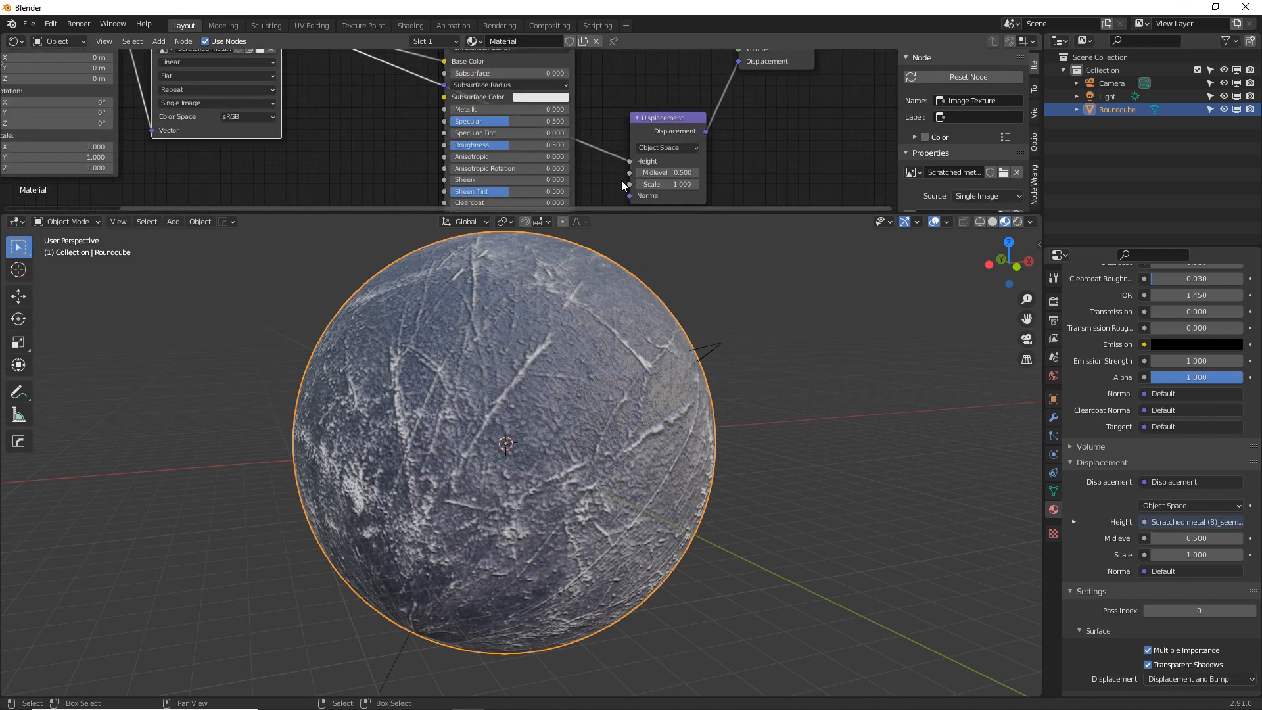
{"action": "middle_click_drag", "start_coordinate": [621, 180], "coordinate": [474, 140]}
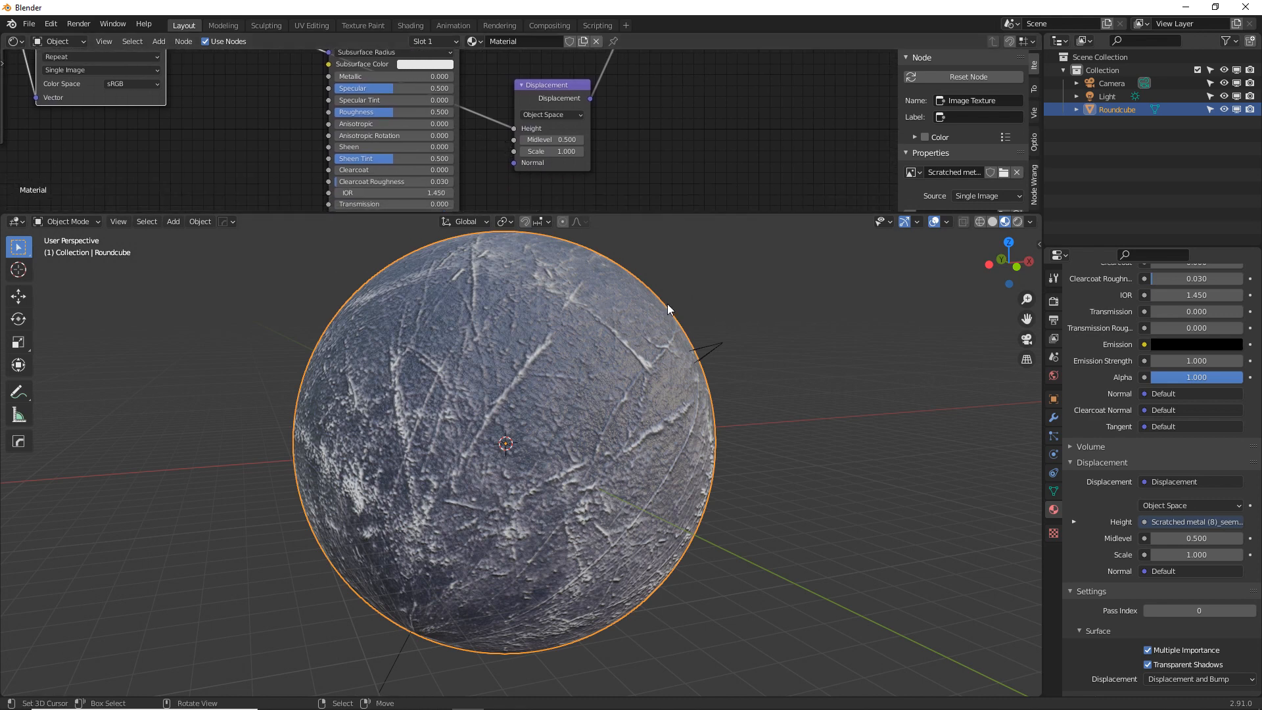
{"action": "middle_click_drag", "start_coordinate": [668, 304], "coordinate": [612, 403]}
{"action": "scroll", "coordinate": [556, 393], "scroll_direction": "up", "scroll_amount": 3}
{"action": "scroll", "coordinate": [556, 393], "scroll_direction": "up", "scroll_amount": 1}
{"action": "scroll", "coordinate": [613, 404], "scroll_direction": "down", "scroll_amount": 1}
{"action": "scroll", "coordinate": [612, 406], "scroll_direction": "down", "scroll_amount": 3}
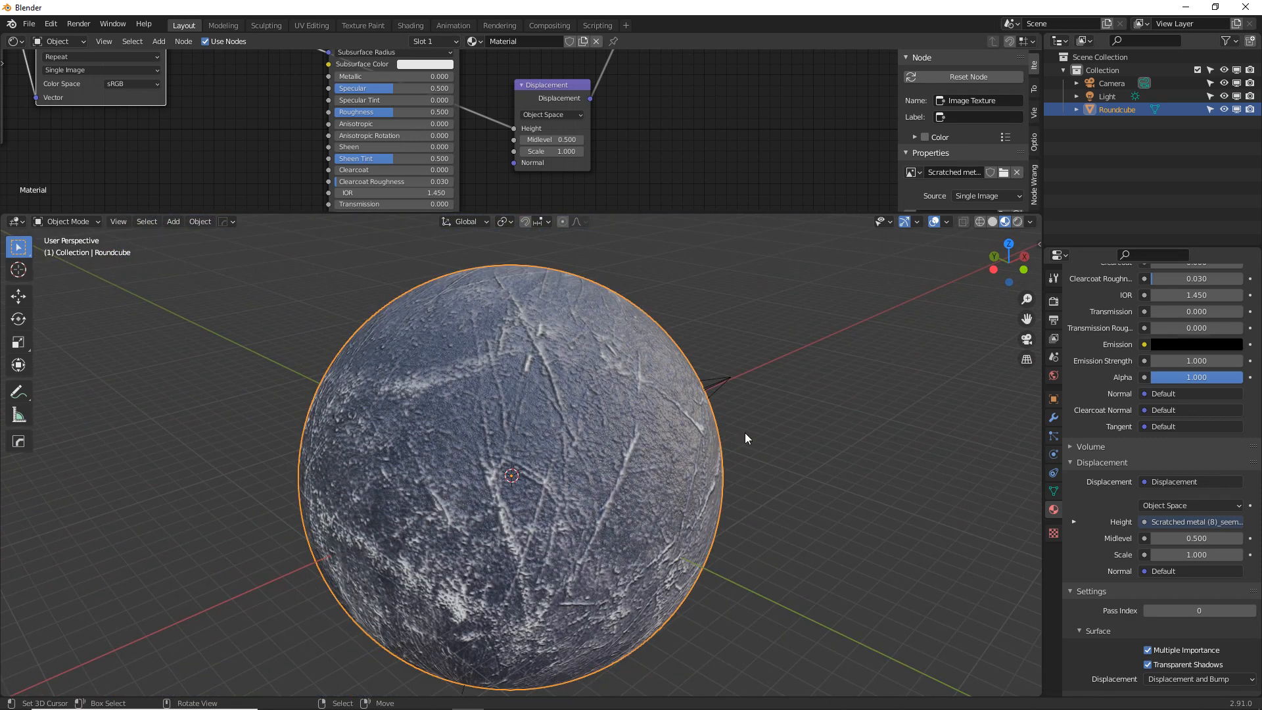
Show the sphere in Rendered shading, deselect it, and enlarge the 3D viewport.
{"action": "left_click", "coordinate": [1021, 220]}
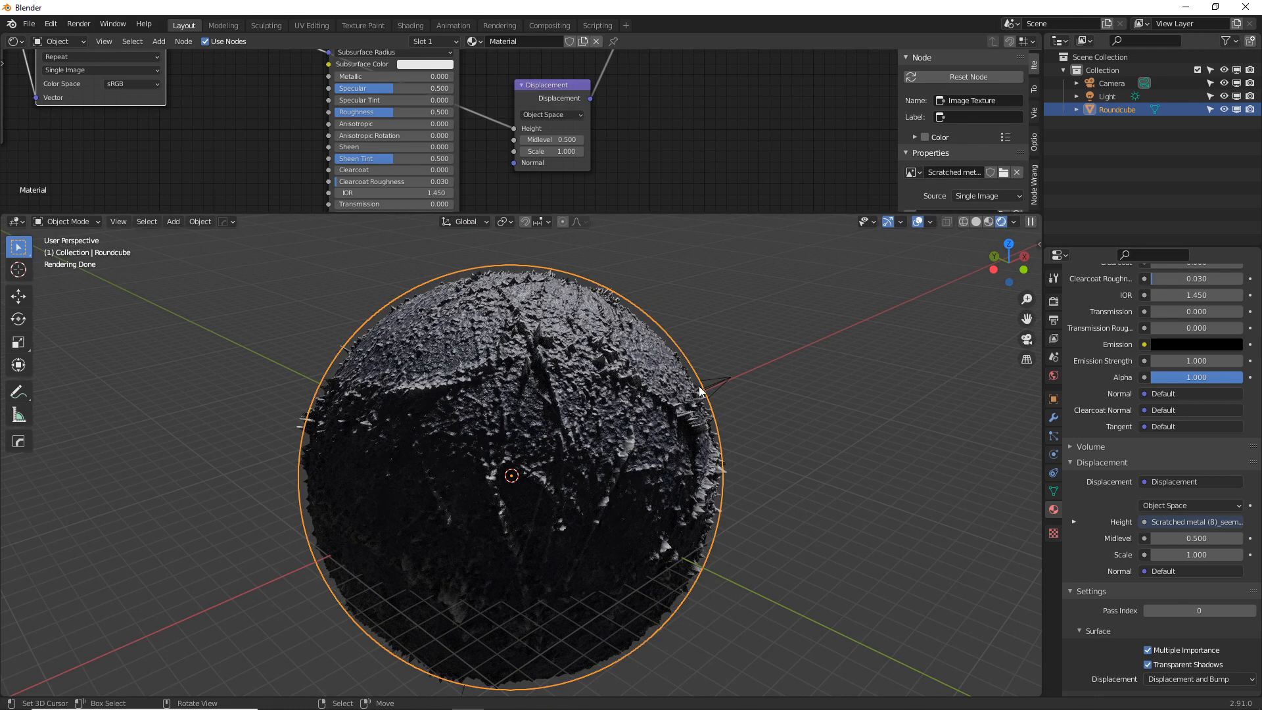
{"action": "key", "text": "alt+a"}
{"action": "scroll", "coordinate": [699, 388], "scroll_direction": "up", "scroll_amount": 2}
{"action": "mouse_move", "coordinate": [669, 333]}
{"action": "middle_mouse_down", "text": "shift"}
{"action": "mouse_move", "coordinate": [646, 406]}
{"action": "mouse_move", "coordinate": [667, 434]}
{"action": "mouse_move", "coordinate": [656, 421]}
{"action": "mouse_move", "coordinate": [594, 425]}
{"action": "mouse_move", "coordinate": [618, 412]}
{"action": "mouse_move", "coordinate": [613, 451]}
{"action": "mouse_move", "coordinate": [617, 400]}
{"action": "mouse_move", "coordinate": [523, 470]}
{"action": "mouse_move", "coordinate": [582, 485]}
{"action": "middle_mouse_up", "text": "shift"}
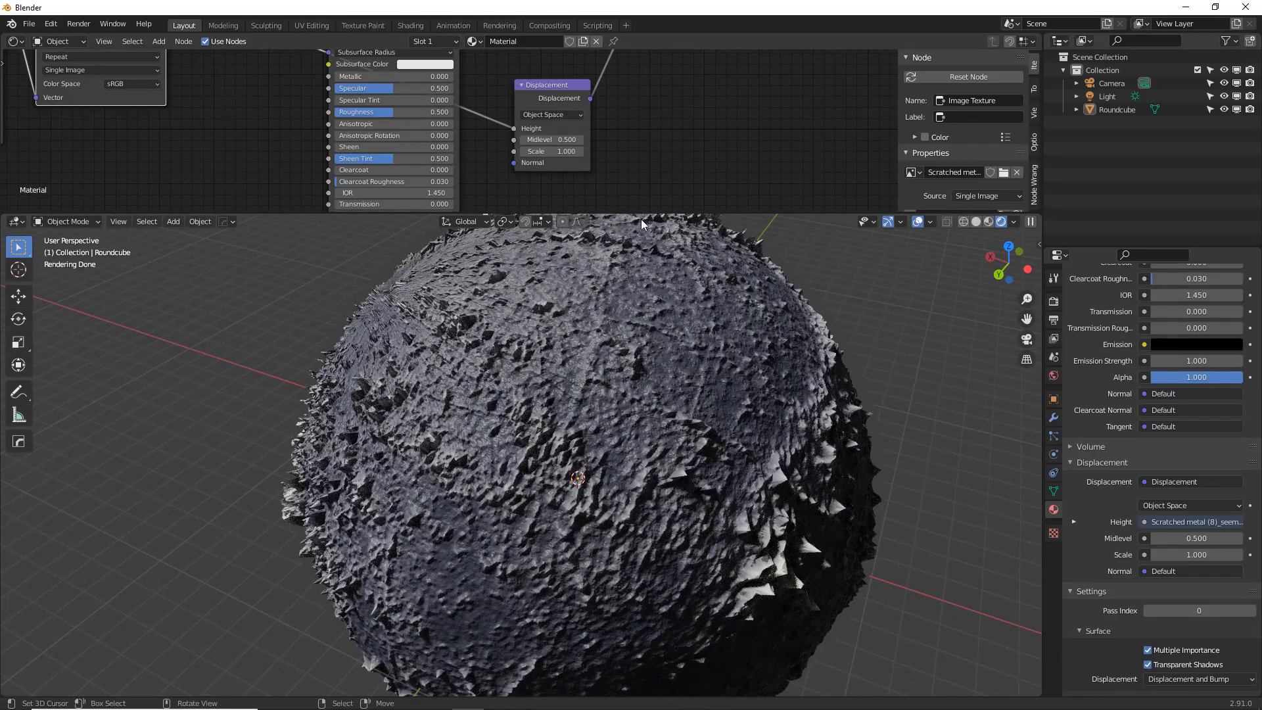
{"action": "left_click_drag", "start_coordinate": [641, 211], "coordinate": [643, 162]}
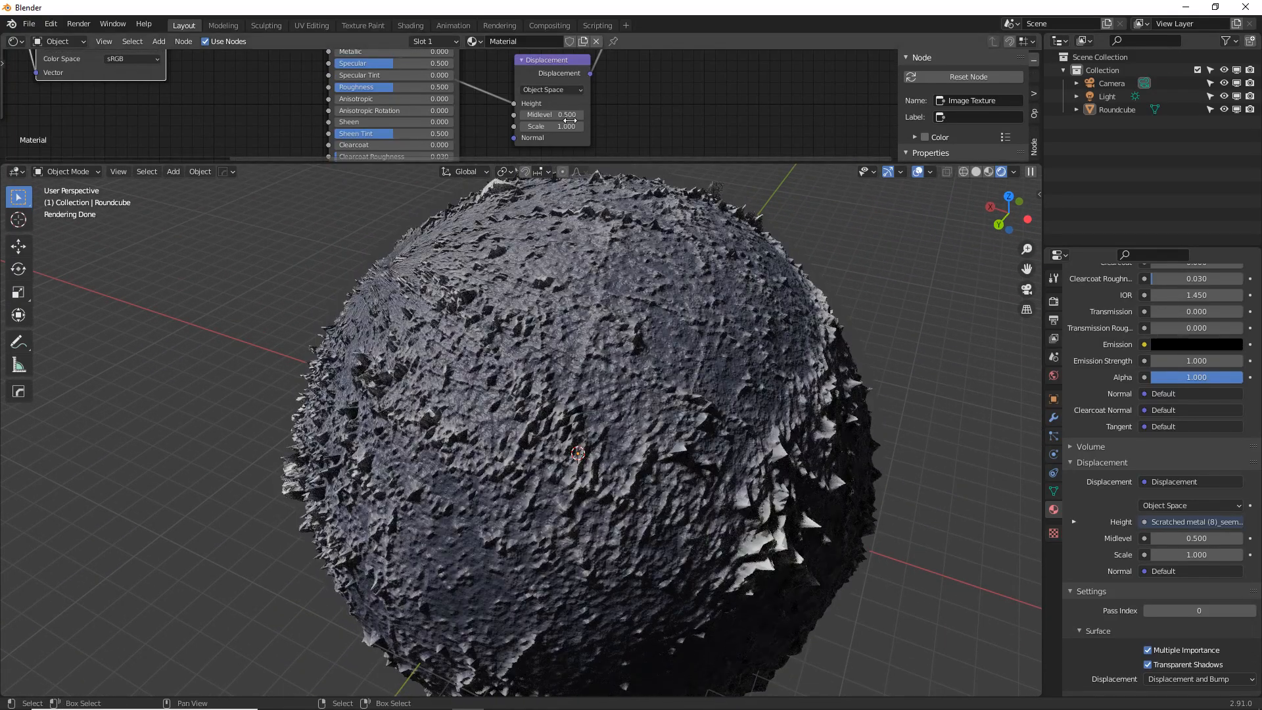
Try a Midlevel of 0.0 on the Displacement node, return it to 0.5, and check the sphere's surface.
{"action": "left_click", "coordinate": [558, 115]}
{"action": "type", "text": "0.0"}
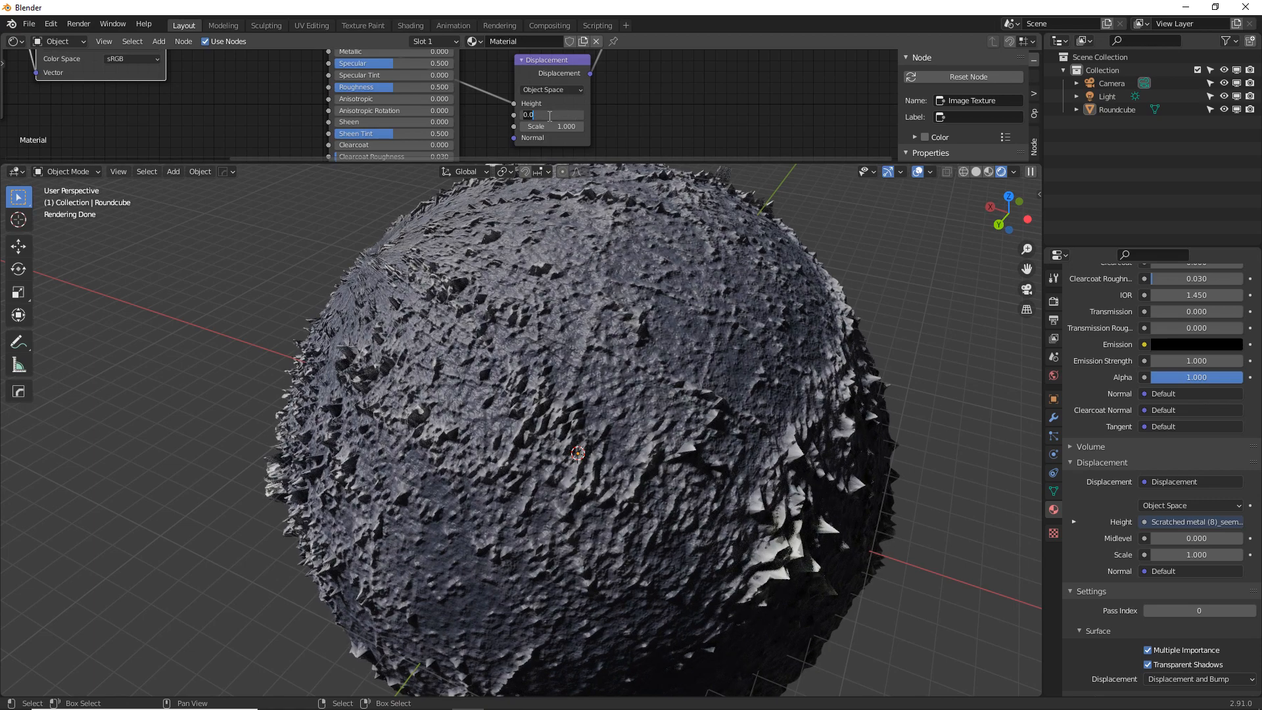
{"action": "type", "text": ".5"}
{"action": "key", "text": "Return"}
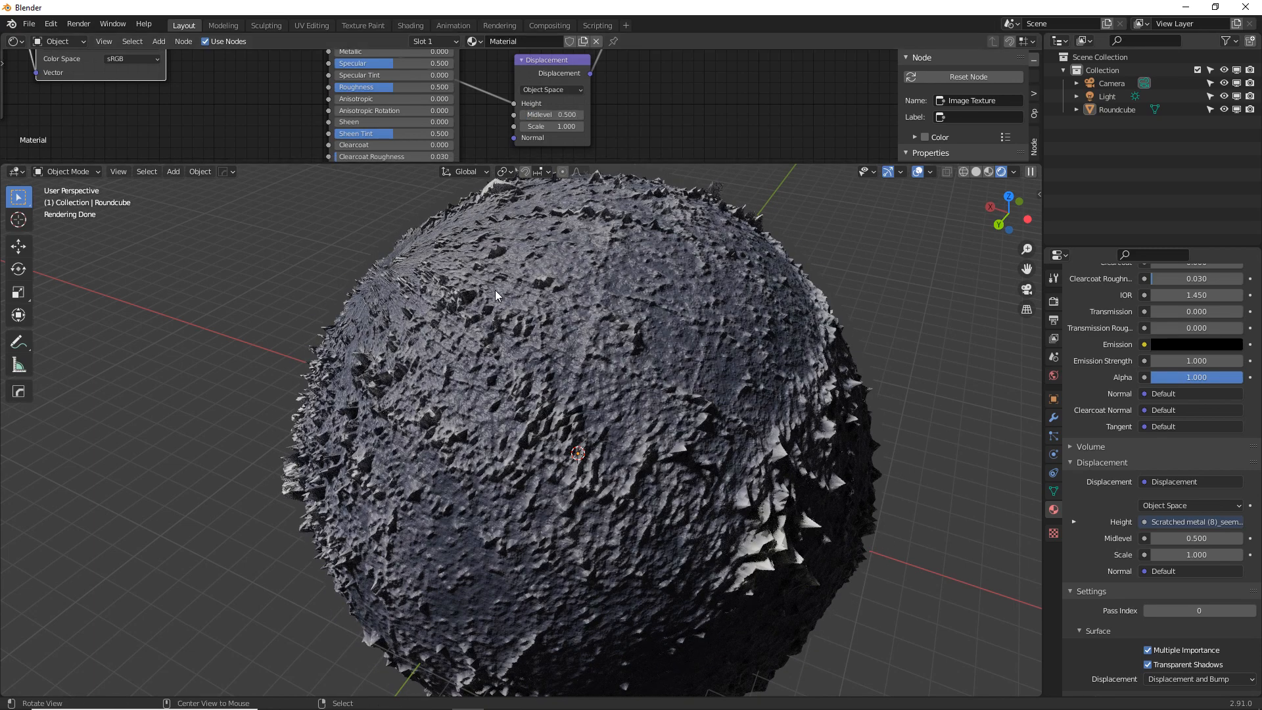
{"action": "middle_click_drag", "start_coordinate": [495, 290], "coordinate": [546, 298]}
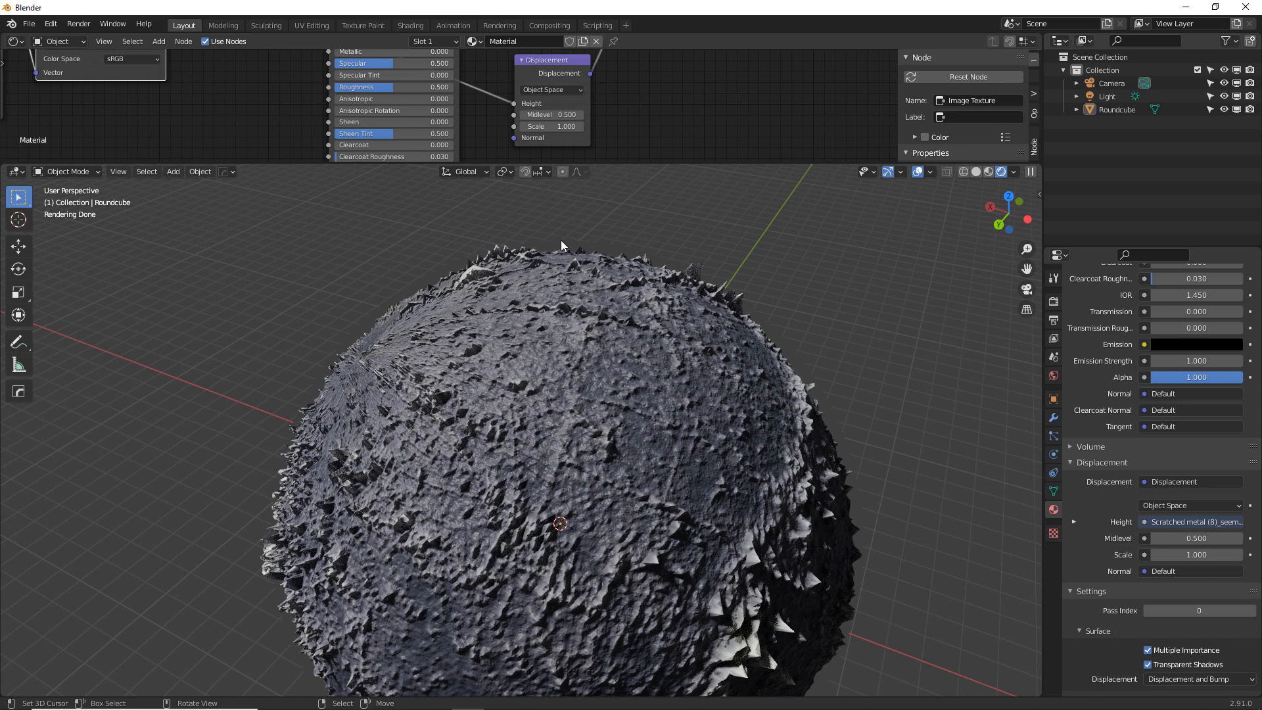
Raise the Displacement node's Scale to 5.3 and set its Midlevel to 1.
{"action": "mouse_move", "coordinate": [555, 126]}
{"action": "left_mouse_down"}
{"action": "mouse_move", "coordinate": [593, 126]}
{"action": "mouse_move", "coordinate": [528, 127]}
{"action": "mouse_move", "coordinate": [595, 126]}
{"action": "mouse_move", "coordinate": [571, 126]}
{"action": "left_mouse_up"}
{"action": "left_click", "coordinate": [564, 115]}
{"action": "type", "text": "1"}
{"action": "key", "text": "Return"}
Set the Displacement node's Midlevel to 0 and its Scale to 5.6.
{"action": "left_click", "coordinate": [562, 115]}
{"action": "type", "text": "1.0"}
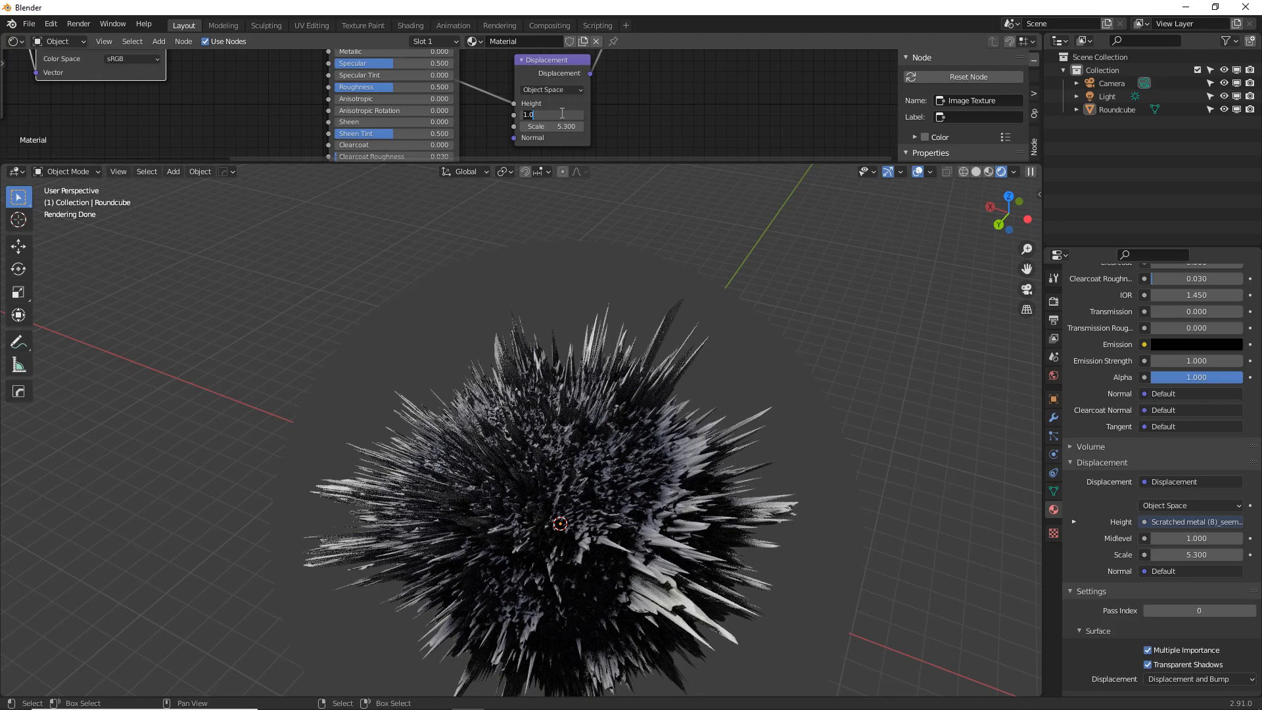
{"action": "key", "text": "Return"}
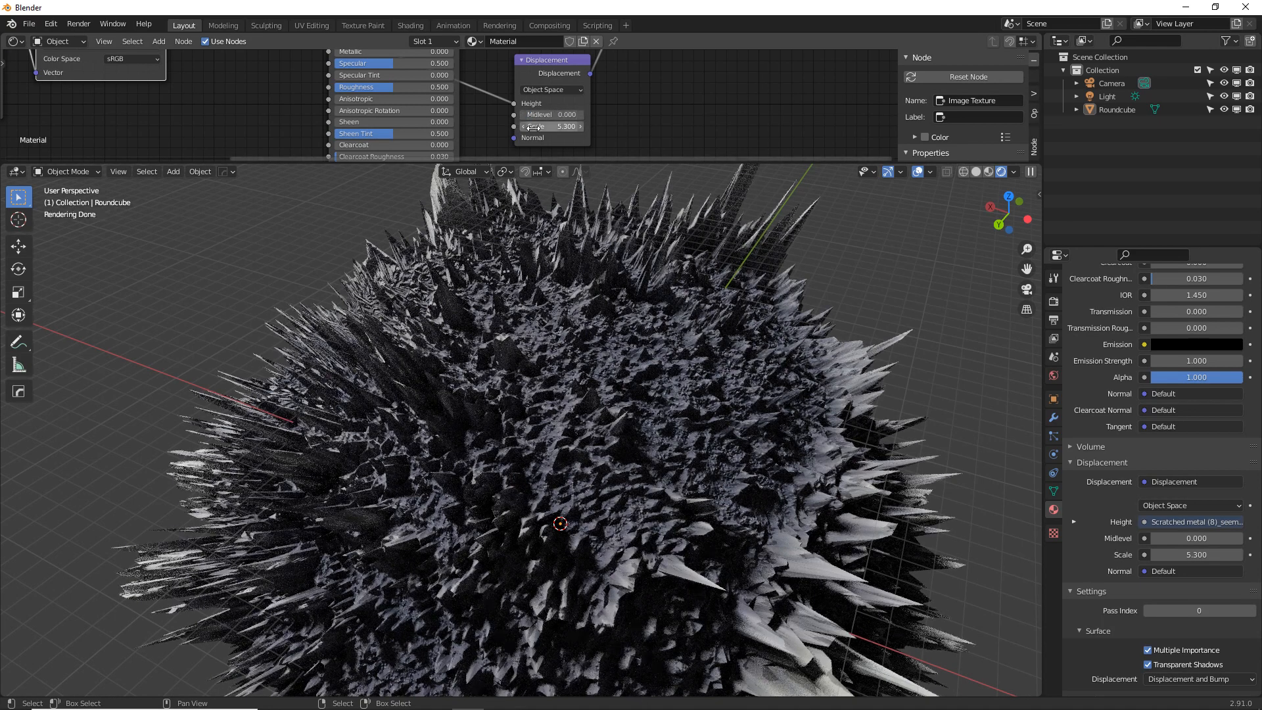
{"action": "mouse_move", "coordinate": [534, 127]}
{"action": "left_mouse_down"}
{"action": "mouse_move", "coordinate": [549, 127]}
{"action": "mouse_move", "coordinate": [533, 126]}
{"action": "left_mouse_up"}
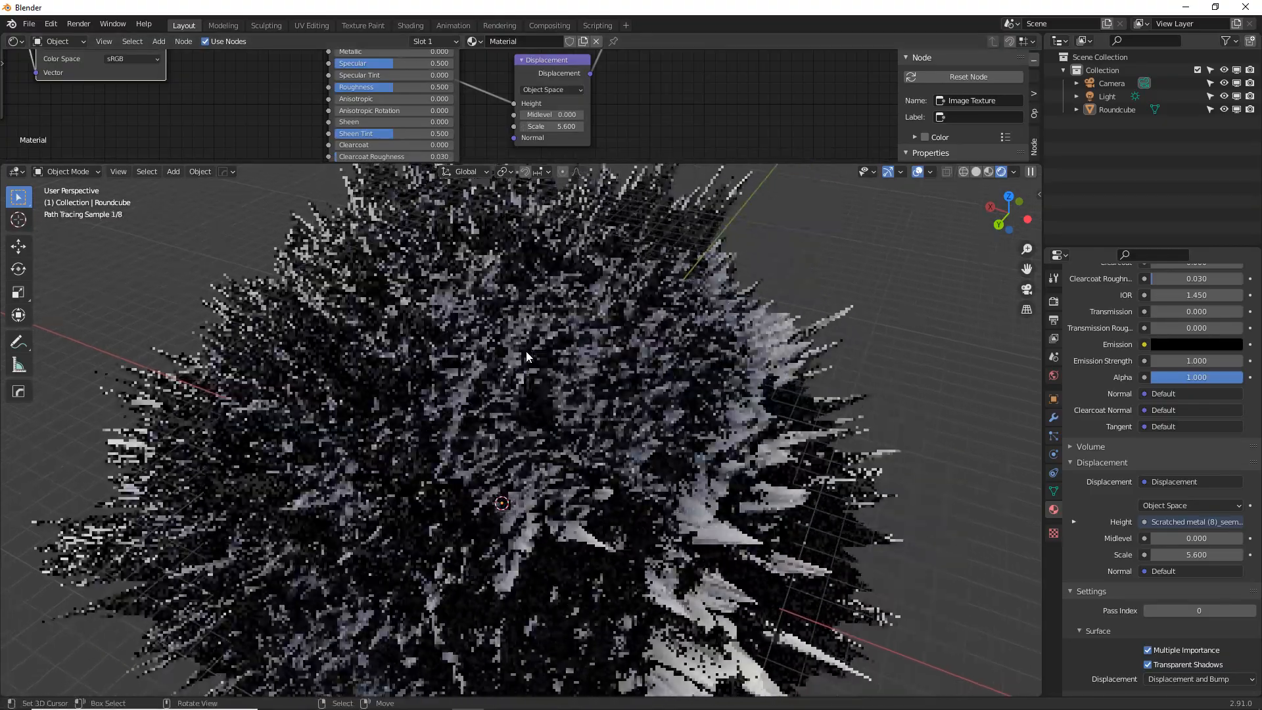
Look over the spiky displaced sphere and add a Subdivision Surface modifier to it.
{"action": "scroll", "coordinate": [525, 351], "scroll_direction": "up", "scroll_amount": 3}
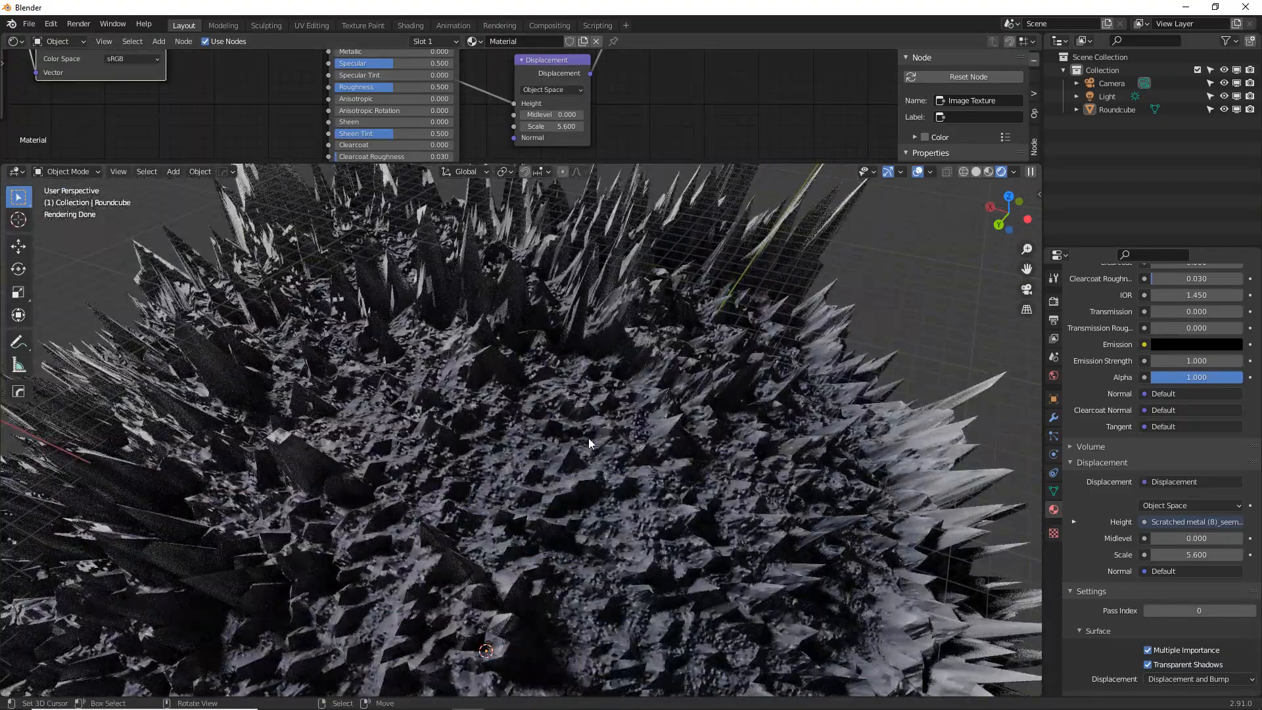
{"action": "scroll", "coordinate": [590, 379], "scroll_direction": "down", "scroll_amount": 3}
{"action": "mouse_move", "coordinate": [565, 522]}
{"action": "middle_mouse_down"}
{"action": "mouse_move", "coordinate": [597, 525]}
{"action": "mouse_move", "coordinate": [552, 414]}
{"action": "middle_mouse_up"}
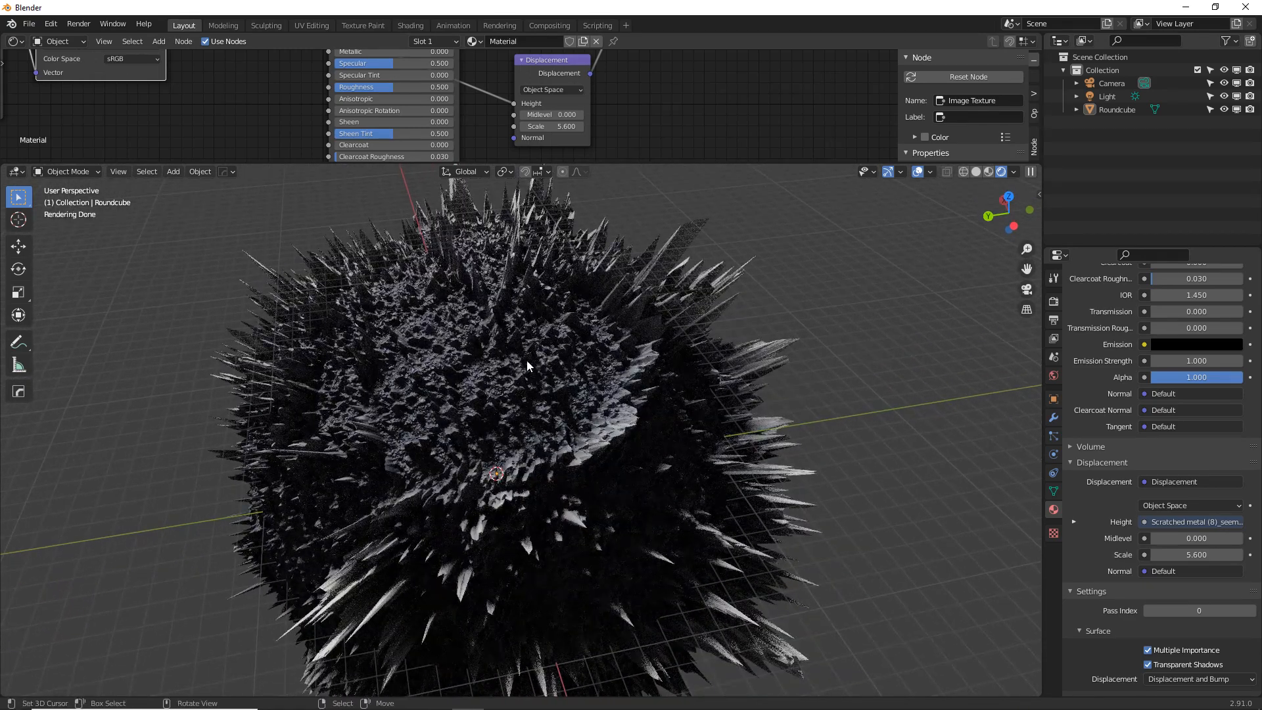
{"action": "left_click", "coordinate": [1054, 418]}
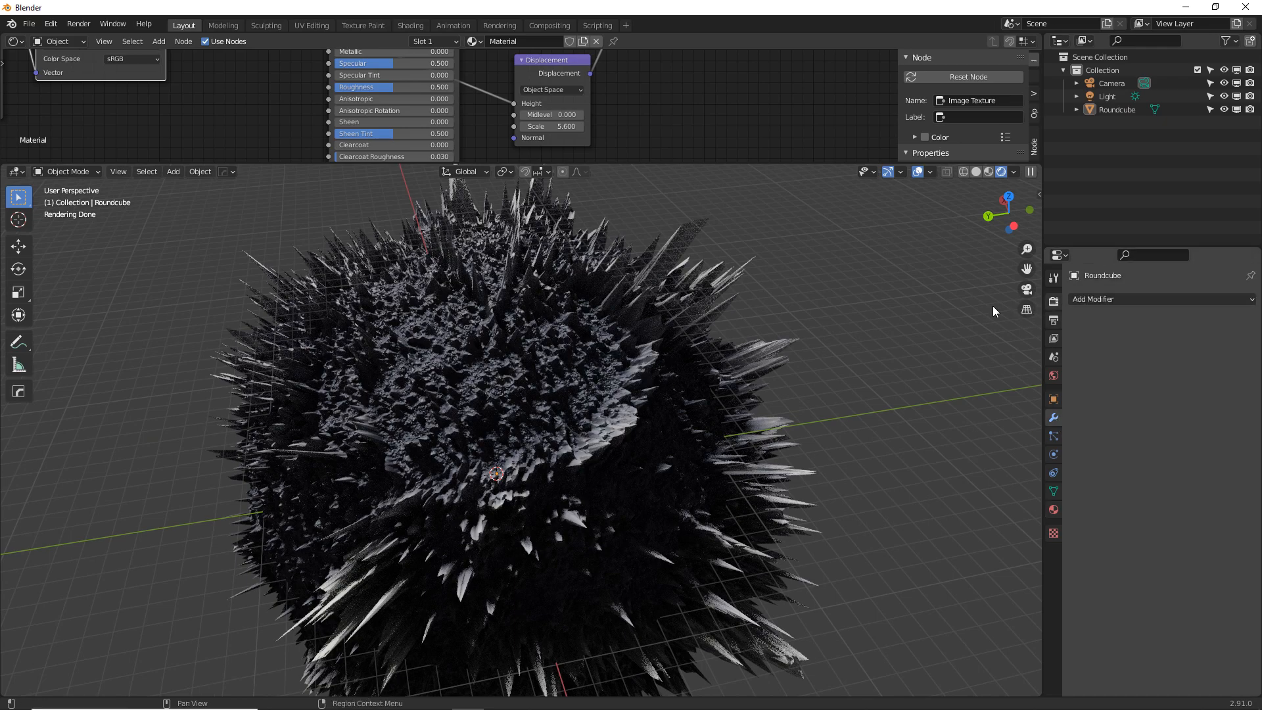
{"action": "scroll", "coordinate": [652, 349], "scroll_direction": "up", "scroll_amount": 5}
{"action": "scroll", "coordinate": [652, 349], "scroll_direction": "down", "scroll_amount": 3}
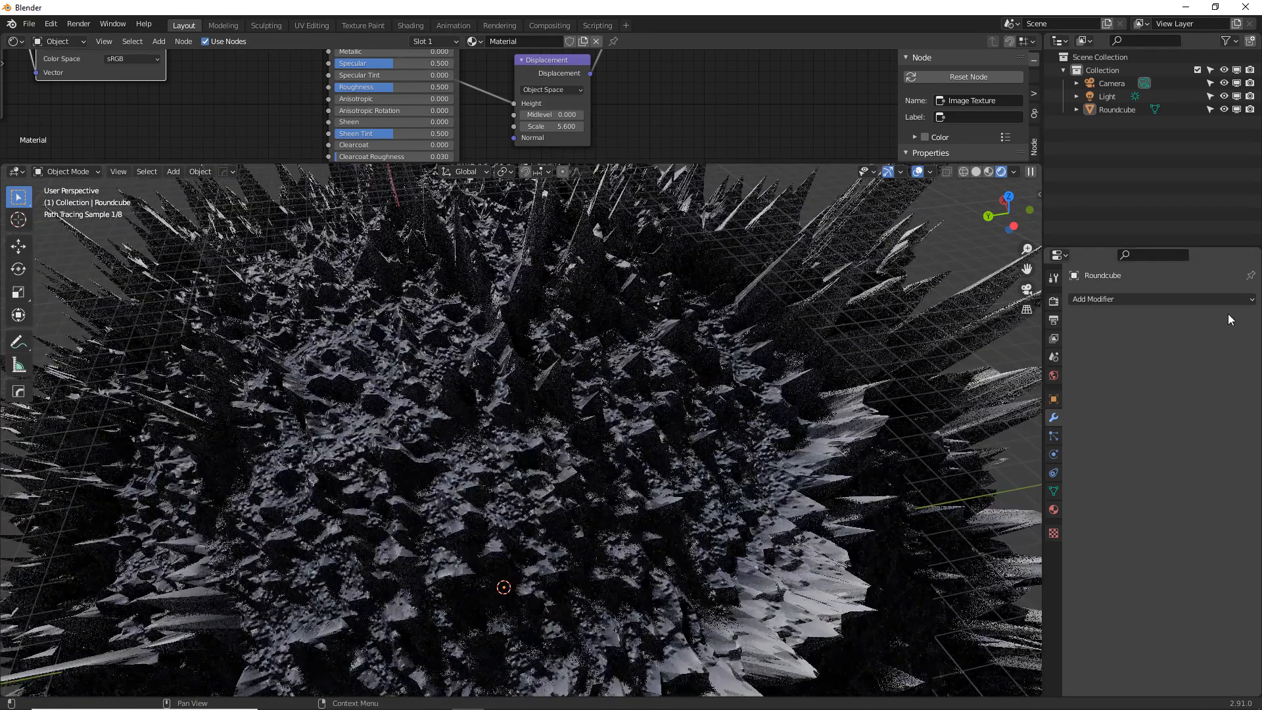
{"action": "left_click", "coordinate": [1094, 300]}
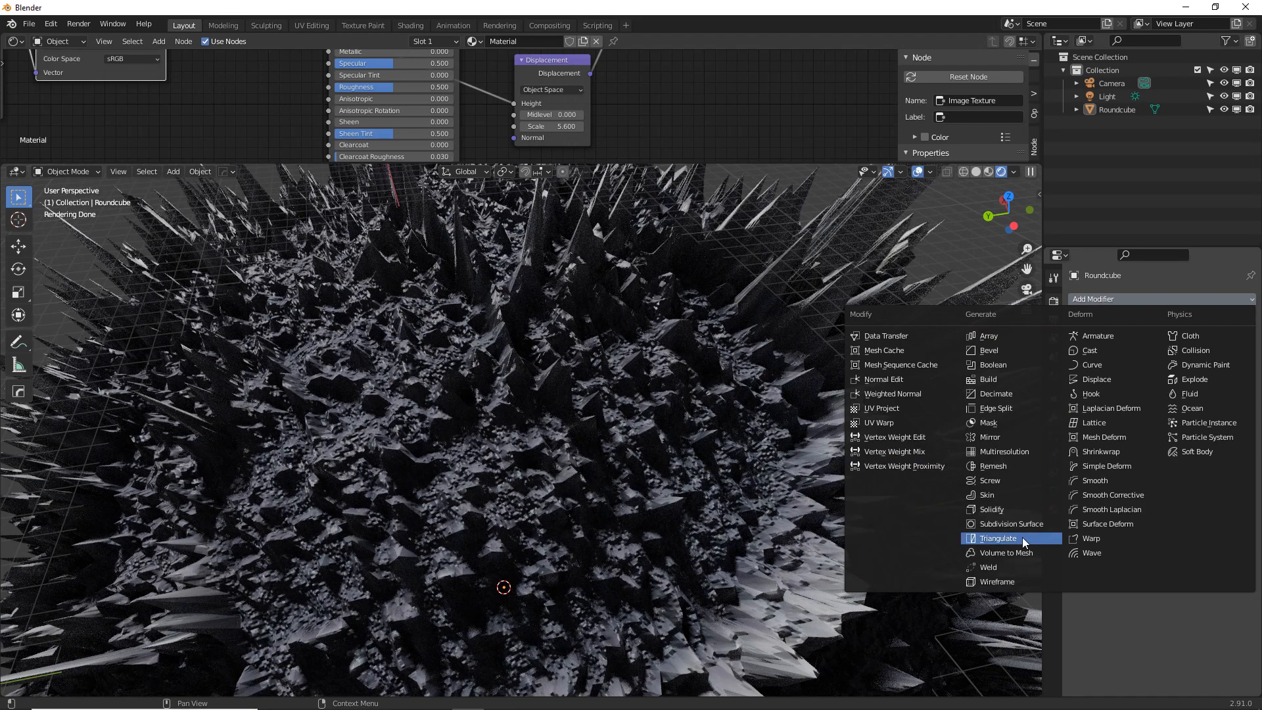
{"action": "left_click", "coordinate": [1010, 524]}
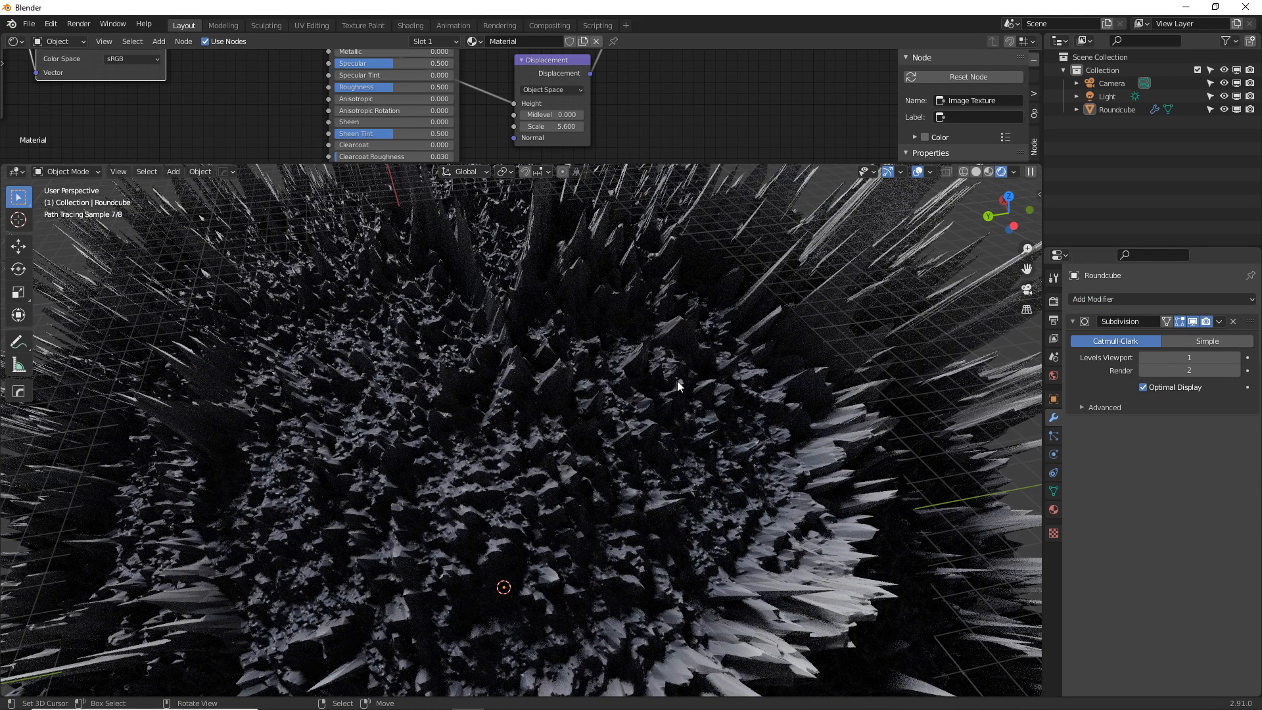
Hide the viewport overlays and inspect the subdivided spikes from several angles.
{"action": "middle_click_drag", "start_coordinate": [623, 350], "coordinate": [664, 430], "text": "shift"}
{"action": "left_click", "coordinate": [918, 171]}
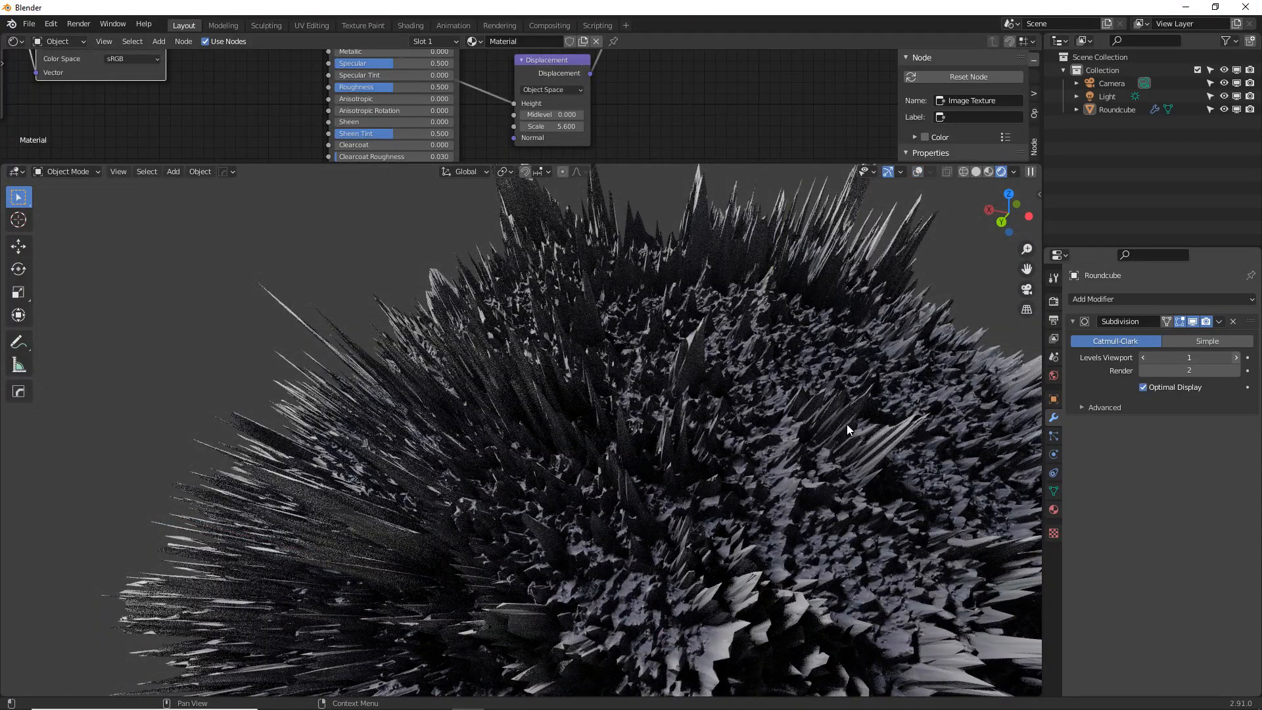
{"action": "key", "text": "ctrl+2"}
{"action": "middle_click_drag", "start_coordinate": [799, 397], "coordinate": [735, 418]}
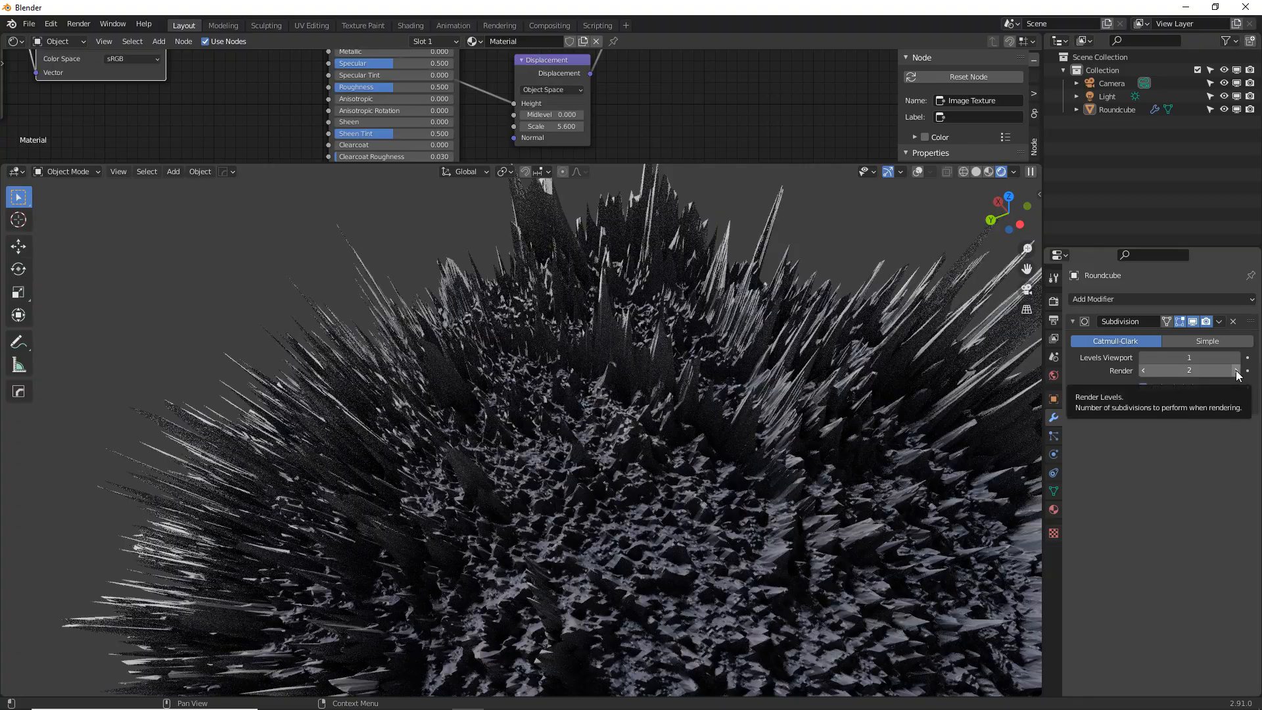
{"action": "middle_click_drag", "start_coordinate": [875, 401], "coordinate": [827, 416]}
{"action": "left_click_drag", "start_coordinate": [688, 420], "coordinate": [617, 369], "text": "alt"}
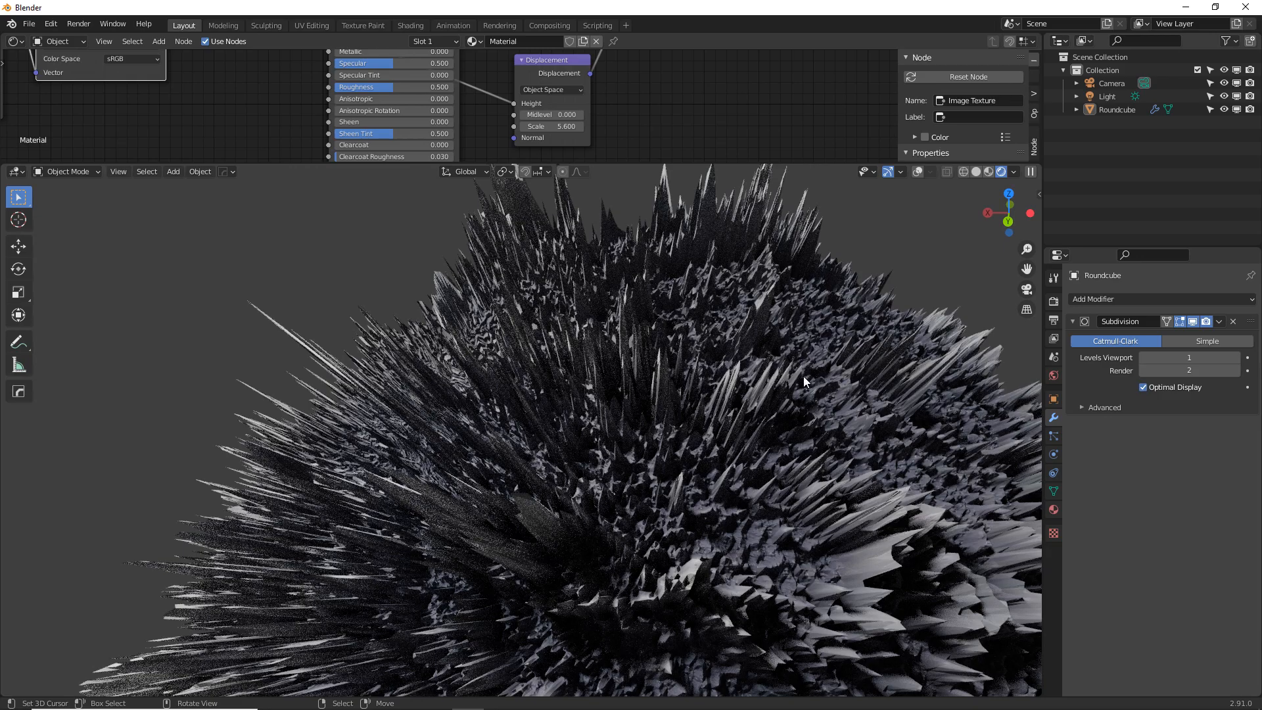
{"action": "left_click_drag", "start_coordinate": [803, 376], "coordinate": [755, 391], "text": "alt"}
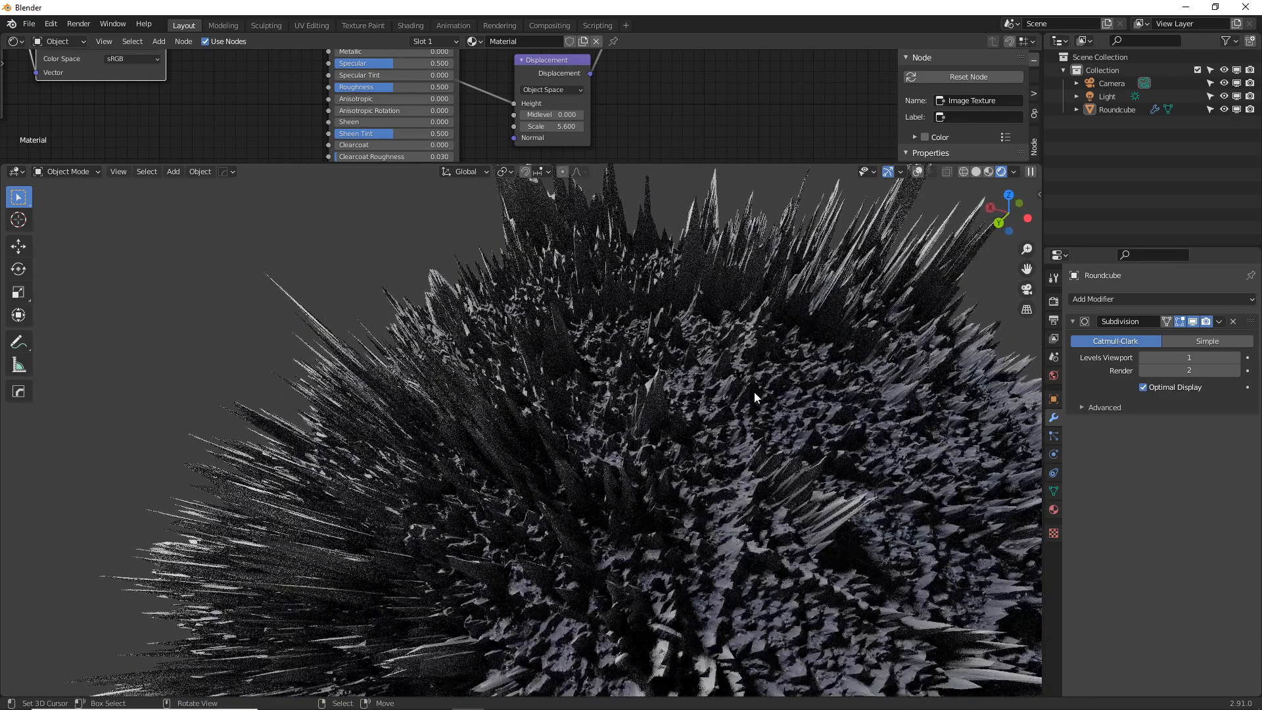
Replace the Image Texture's picture with the dark blue water photo from D:\Graphics\Textures and view the whole displaced sphere.
{"action": "middle_click_drag", "start_coordinate": [209, 102], "coordinate": [569, 98]}
{"action": "left_click", "coordinate": [506, 98]}
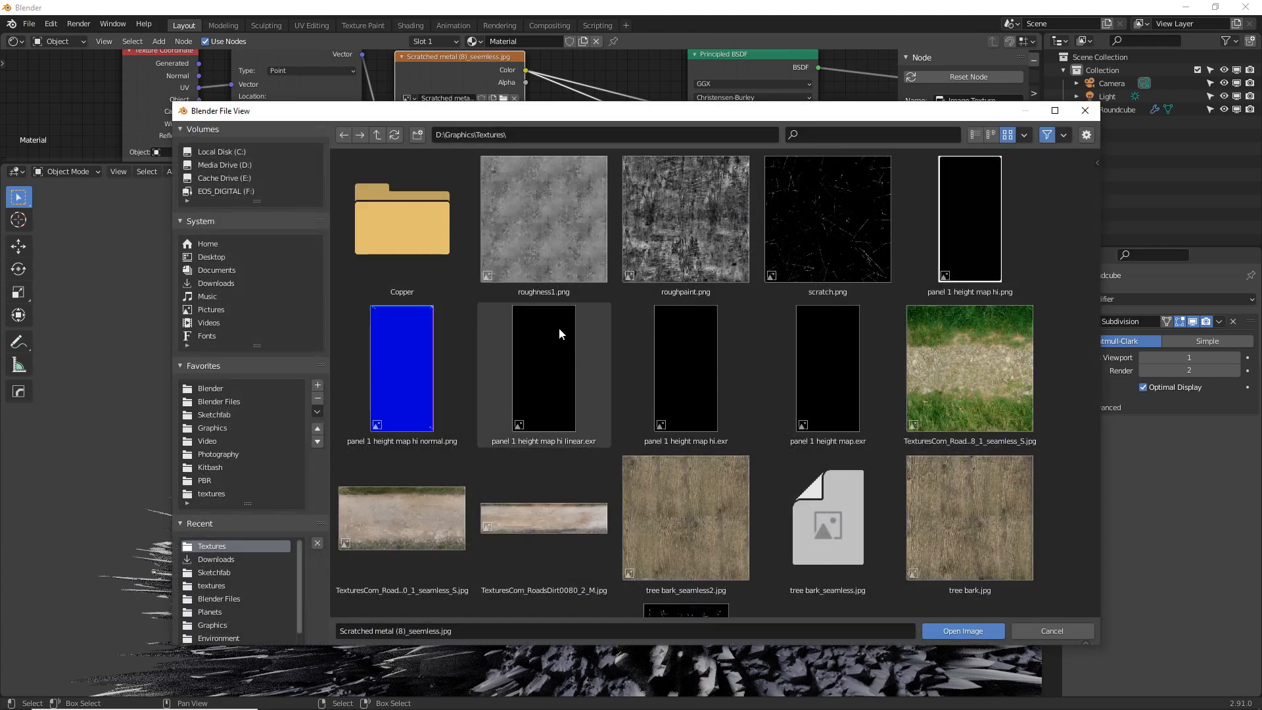
{"action": "scroll", "coordinate": [660, 360], "scroll_direction": "down", "scroll_amount": 10}
{"action": "left_click", "coordinate": [704, 255]}
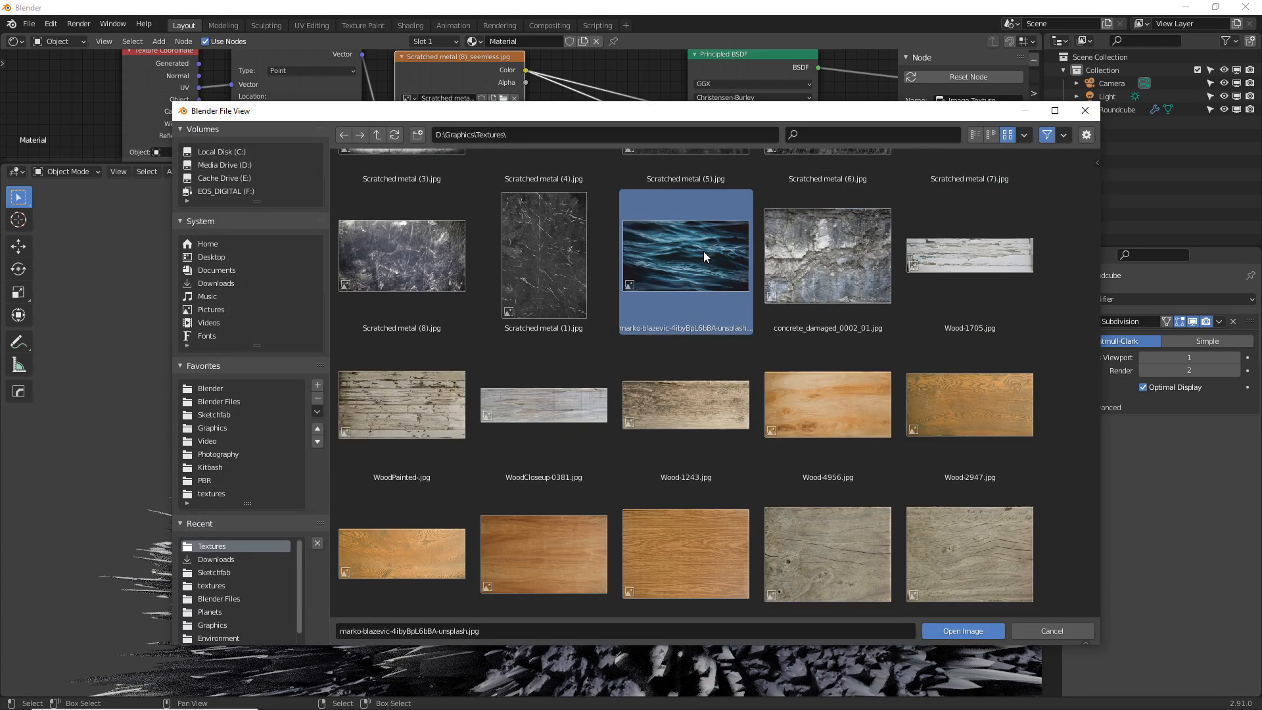
{"action": "left_click", "coordinate": [960, 629]}
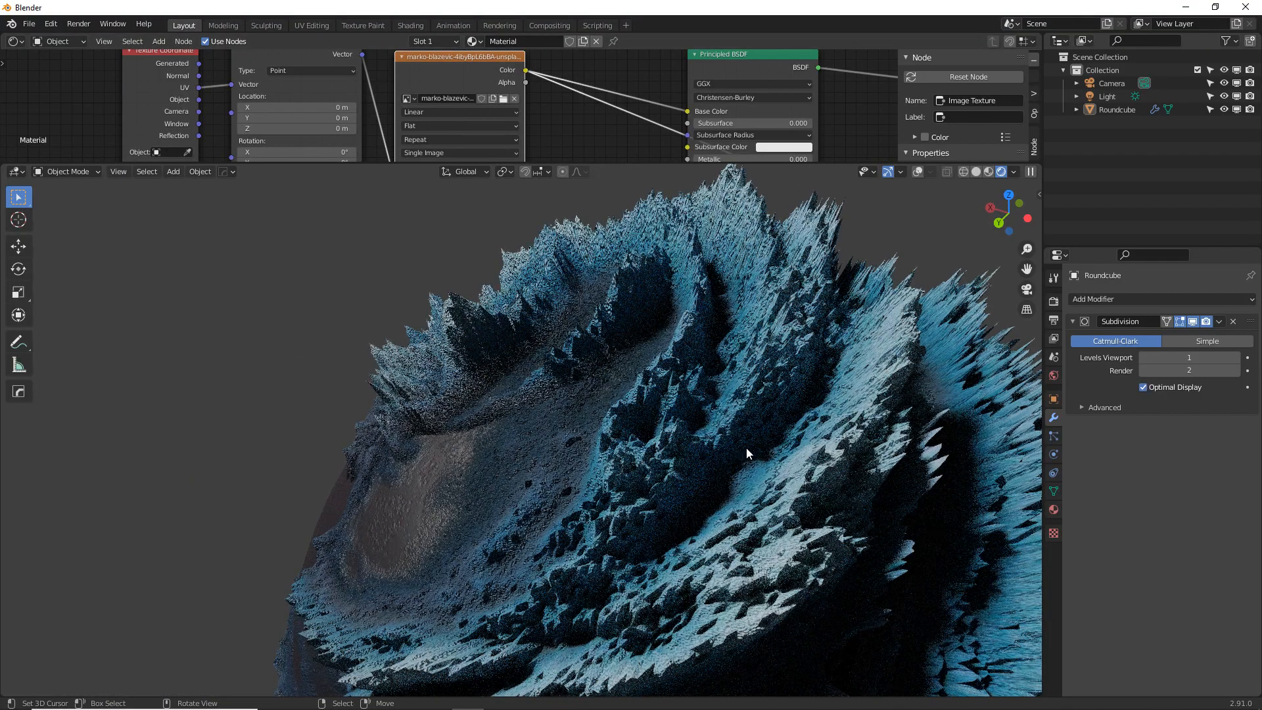
{"action": "scroll", "coordinate": [671, 433], "scroll_direction": "down", "scroll_amount": 5}
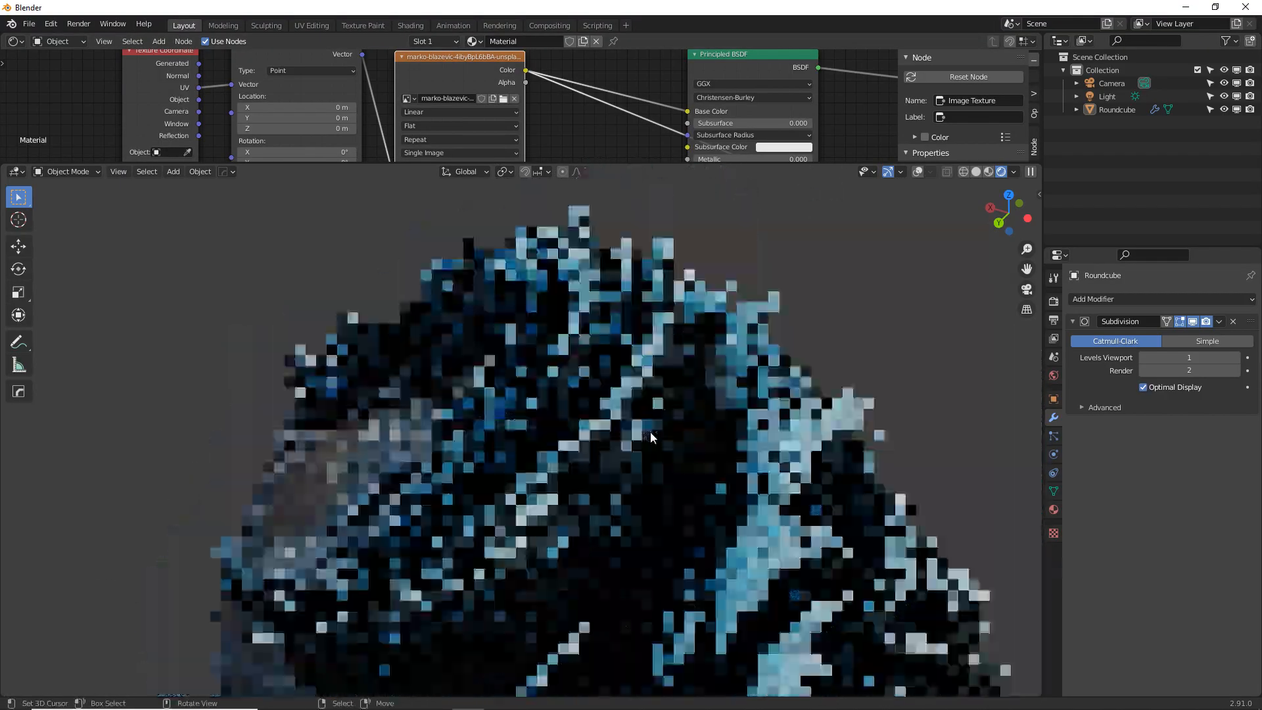
{"action": "middle_click_drag", "start_coordinate": [640, 432], "coordinate": [571, 443]}
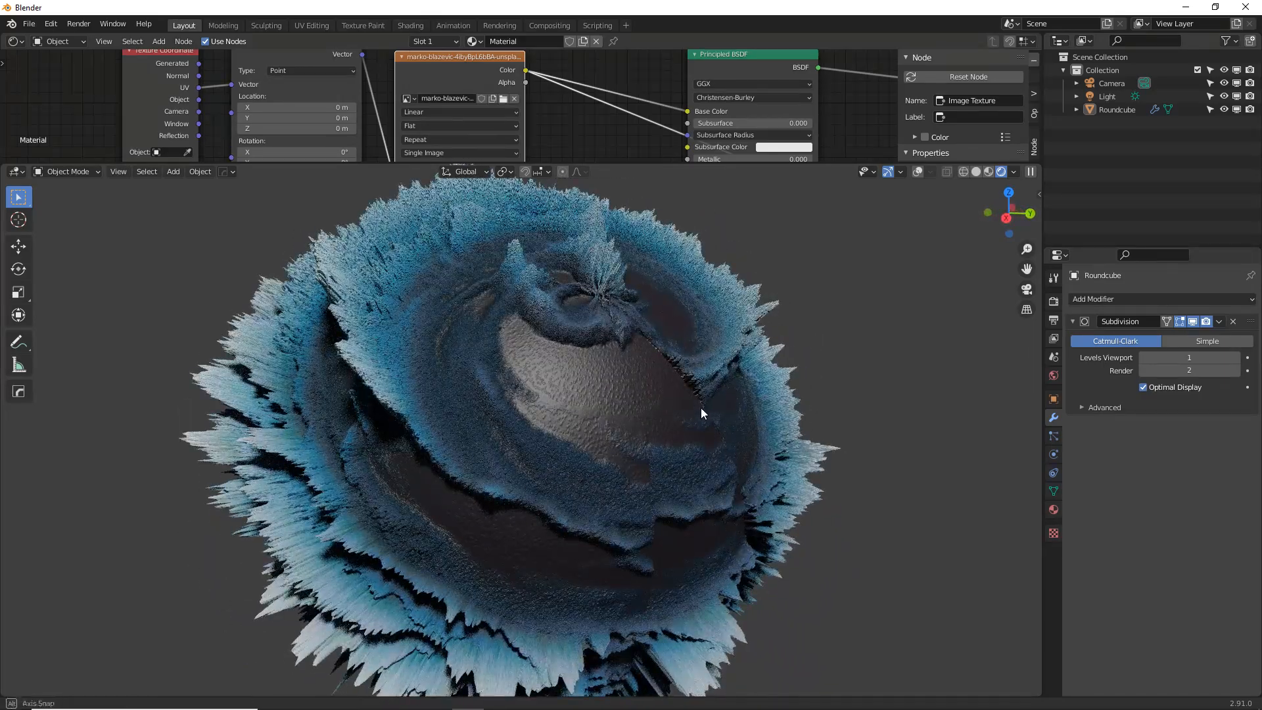
Enlarge the node editor and raise the Principled BSDF's Subsurface to 0.368.
{"action": "middle_click_drag", "start_coordinate": [701, 408], "coordinate": [542, 276]}
{"action": "middle_click_drag", "start_coordinate": [448, 365], "coordinate": [595, 427]}
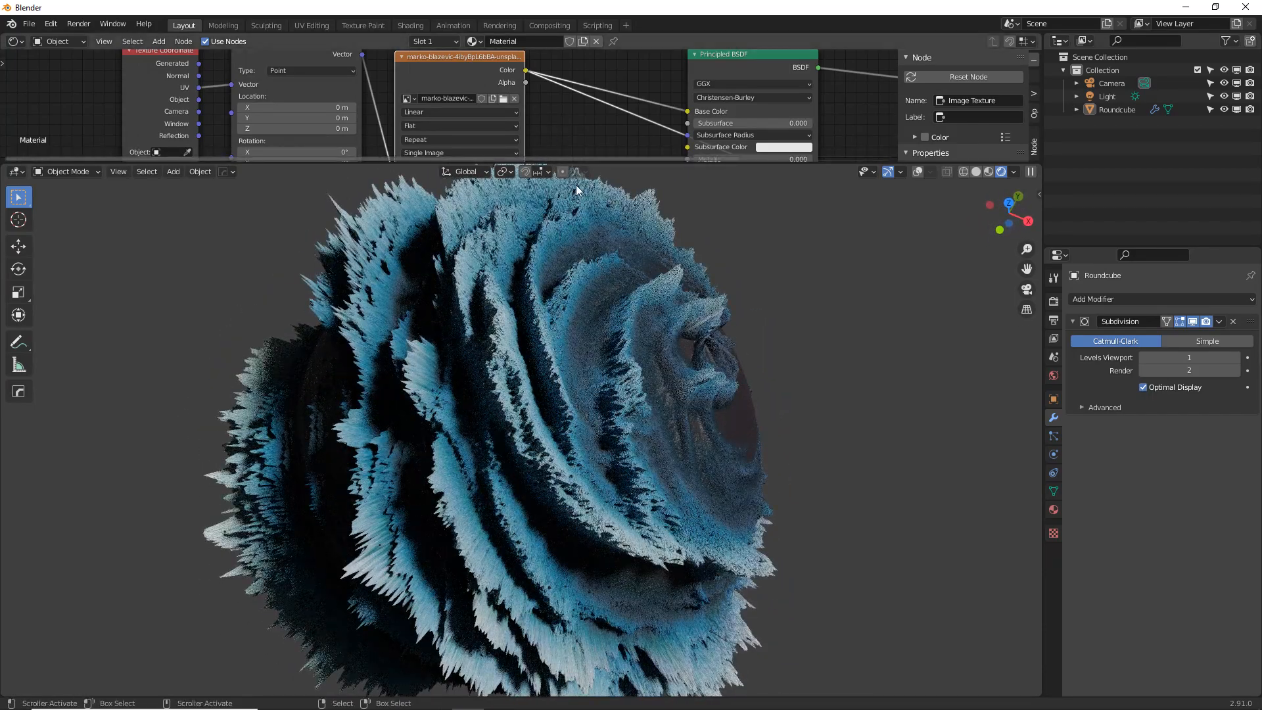
{"action": "middle_click_drag", "start_coordinate": [547, 119], "coordinate": [543, 137]}
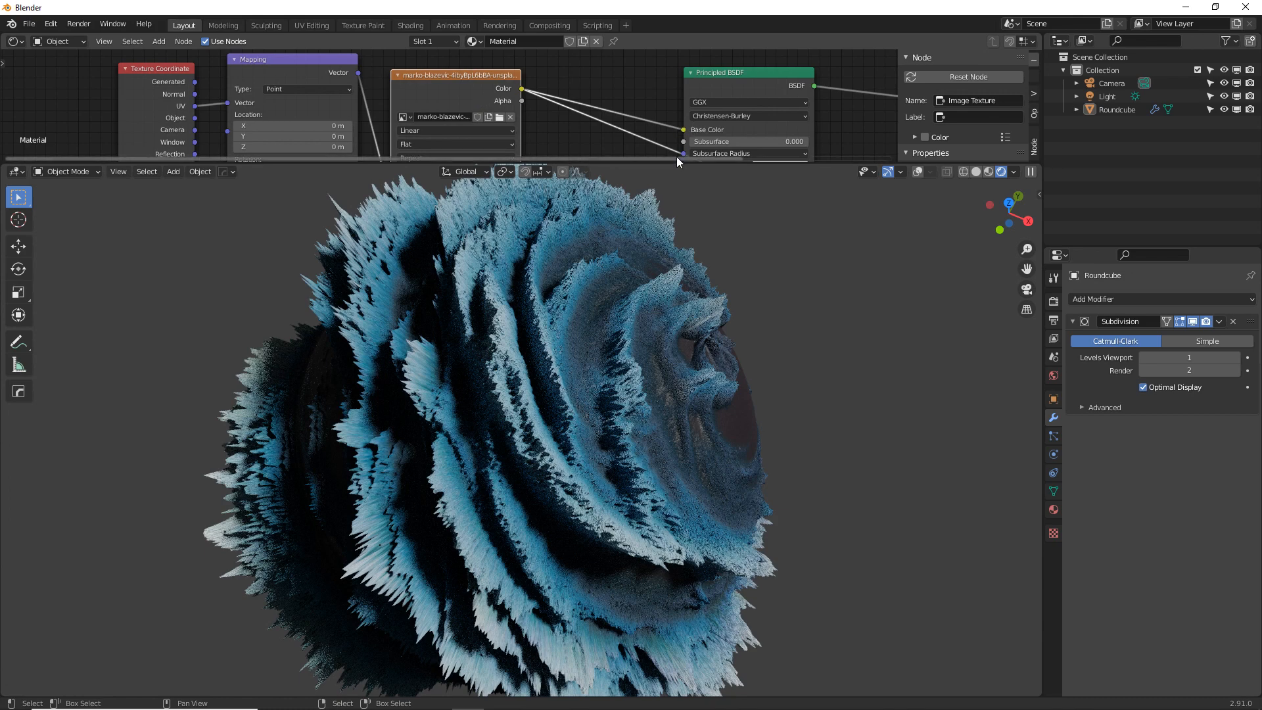
{"action": "left_click_drag", "start_coordinate": [676, 159], "coordinate": [677, 223]}
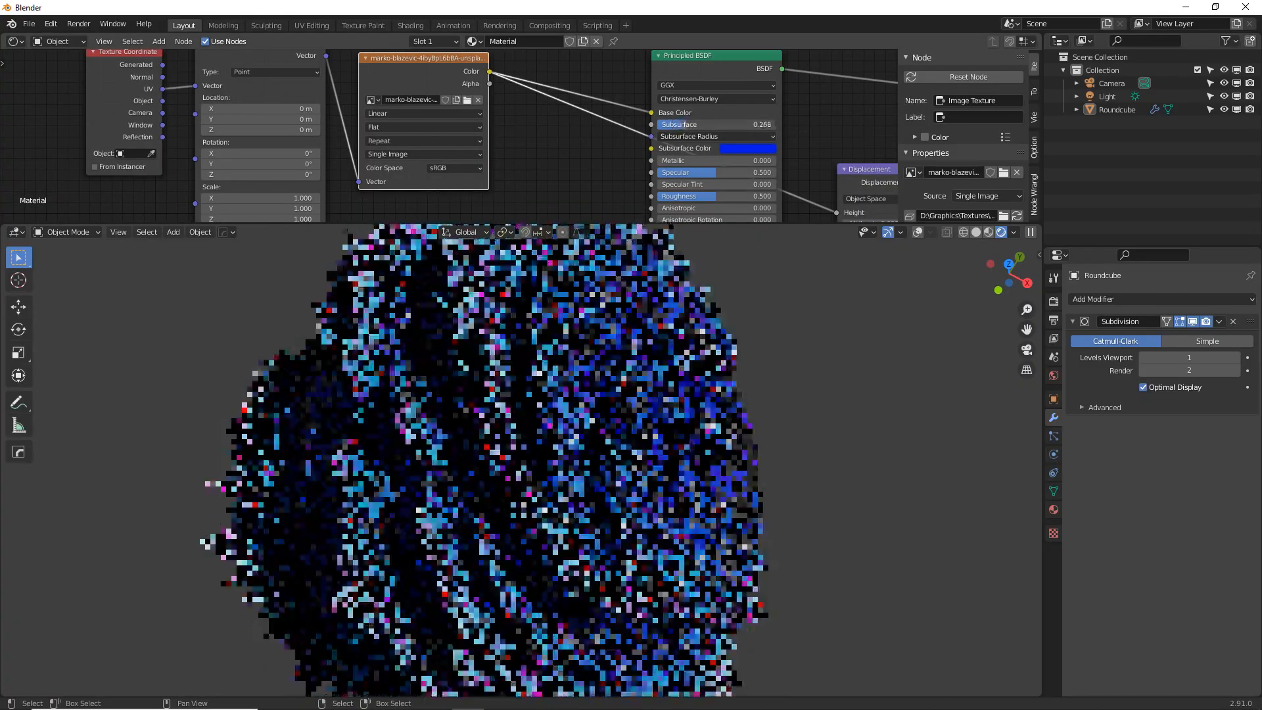
{"action": "left_click_drag", "start_coordinate": [698, 125], "coordinate": [711, 125]}
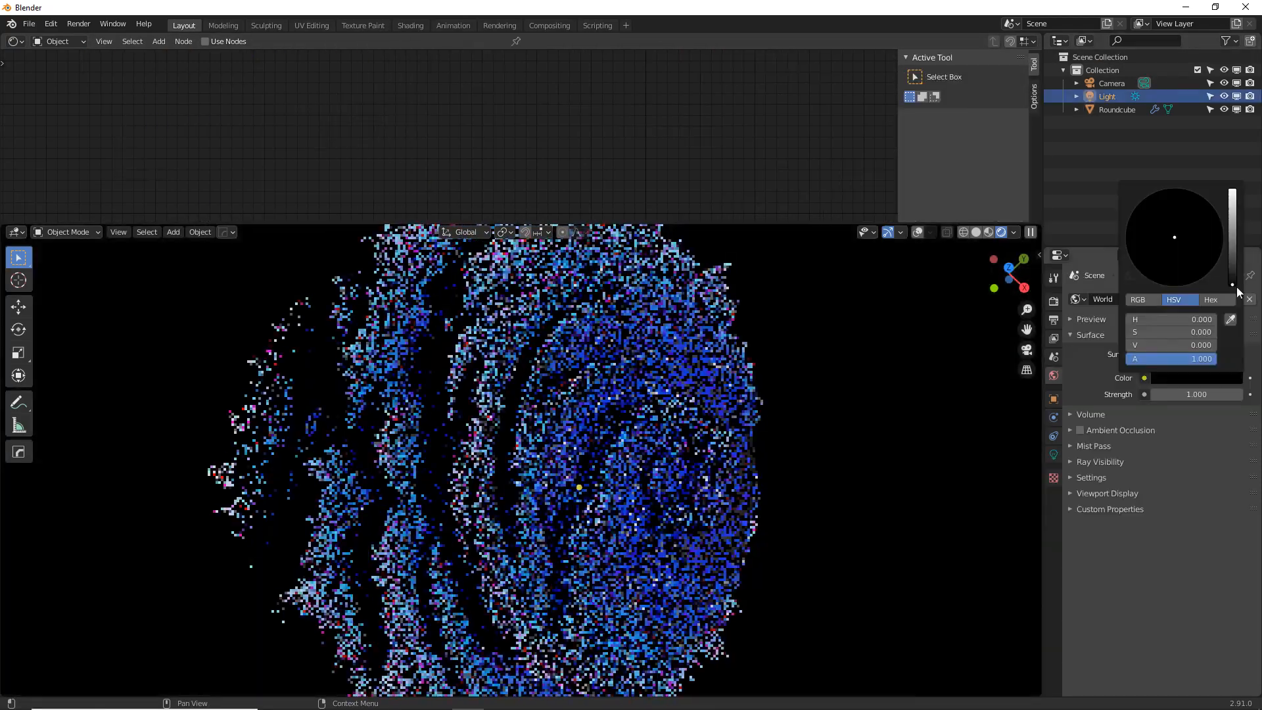
Set the sun light's Strength to 10 and inspect the displaced sphere under it.
{"action": "left_click", "coordinate": [1054, 454]}
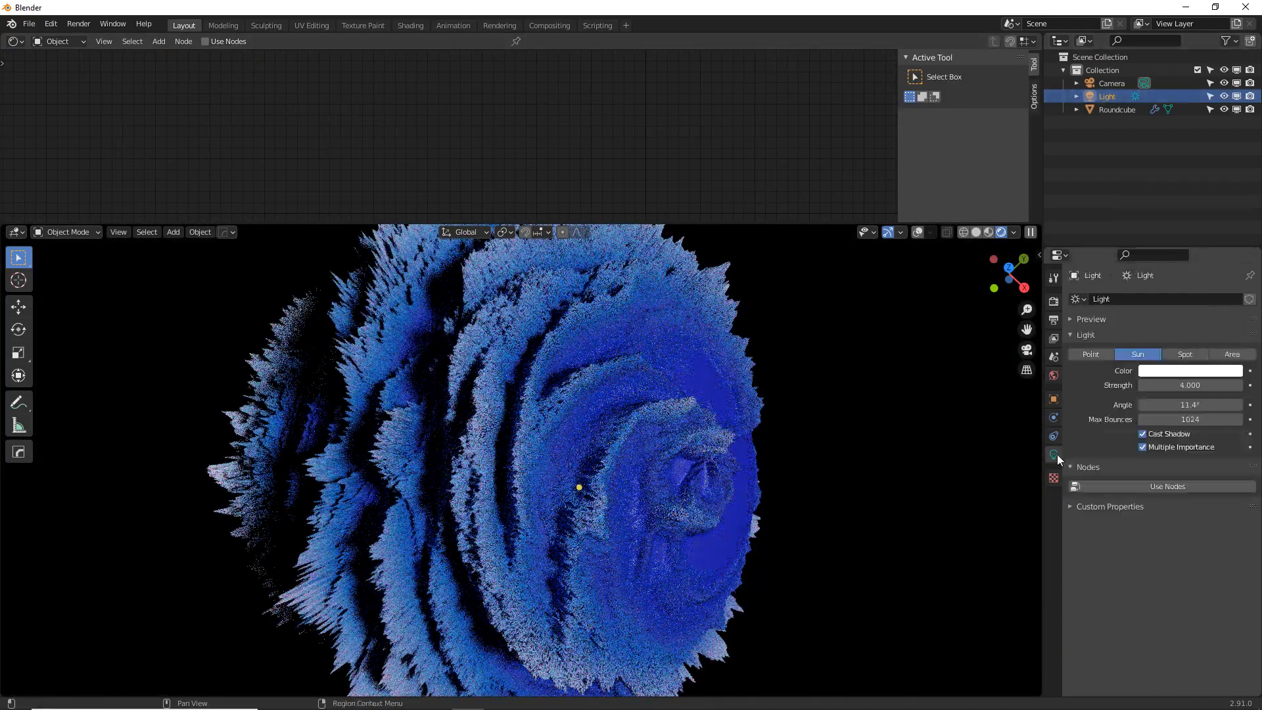
{"action": "left_click", "coordinate": [1181, 378]}
{"action": "type", "text": "10"}
{"action": "key", "text": "Return"}
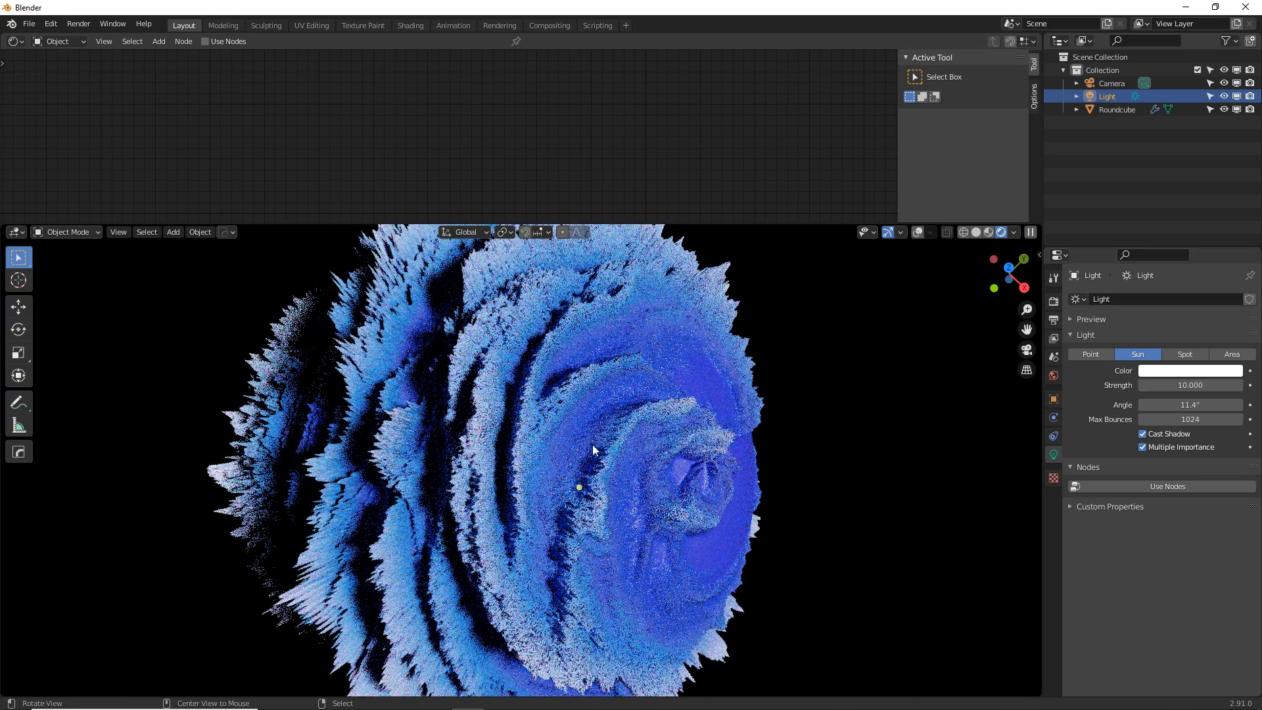
{"action": "middle_click_drag", "start_coordinate": [626, 420], "coordinate": [605, 382]}
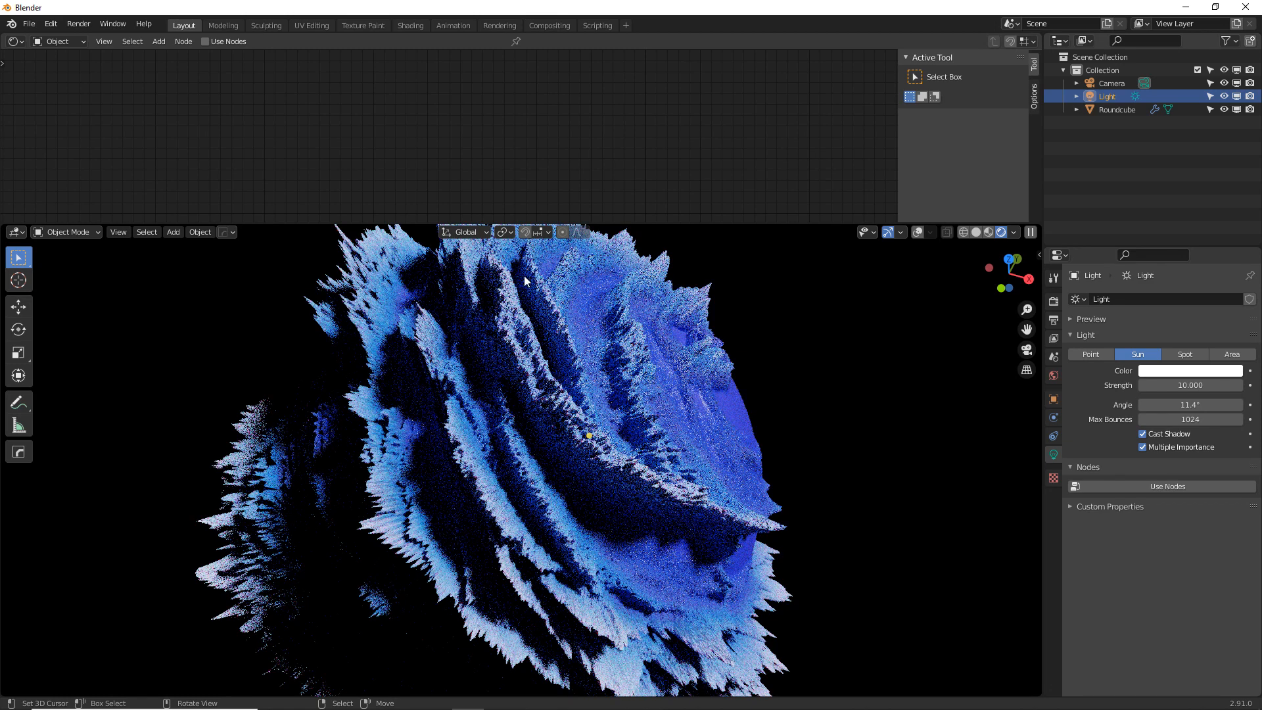
Select the displaced sphere and delete the Image Texture node from its material.
{"action": "left_click", "coordinate": [563, 297]}
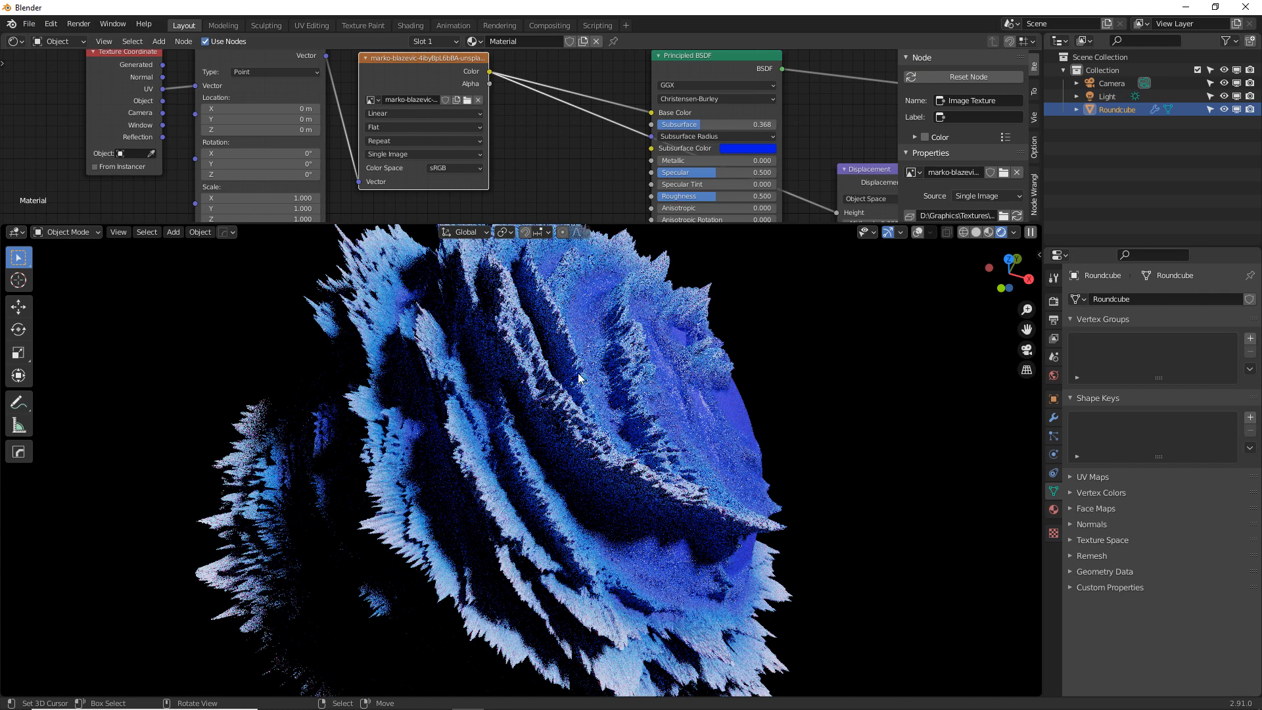
{"action": "scroll", "coordinate": [479, 184], "scroll_direction": "down", "scroll_amount": 2}
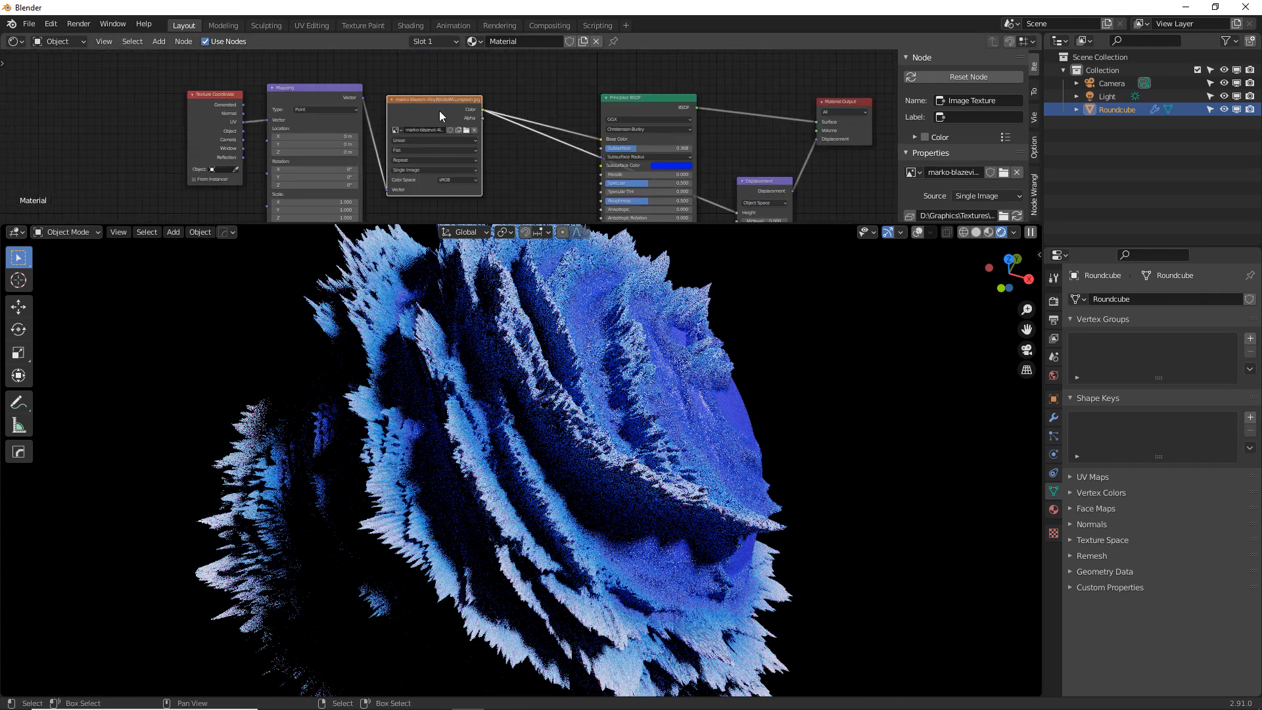
{"action": "key", "text": "x"}
Add a Voronoi Texture node to the sphere's material, between the Mapping node and the Principled BSDF.
{"action": "key", "text": "shift+a"}
{"action": "left_click", "coordinate": [463, 130]}
{"action": "type", "text": "m"}
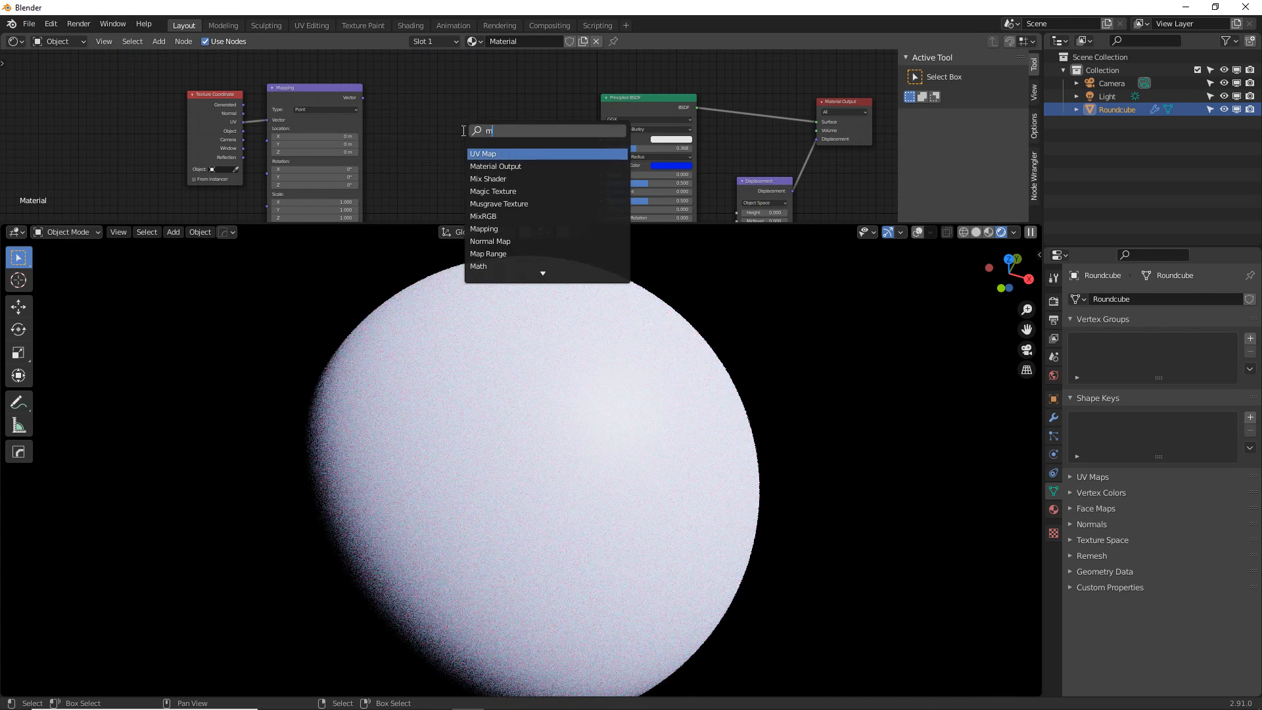
{"action": "type", "text": "us"}
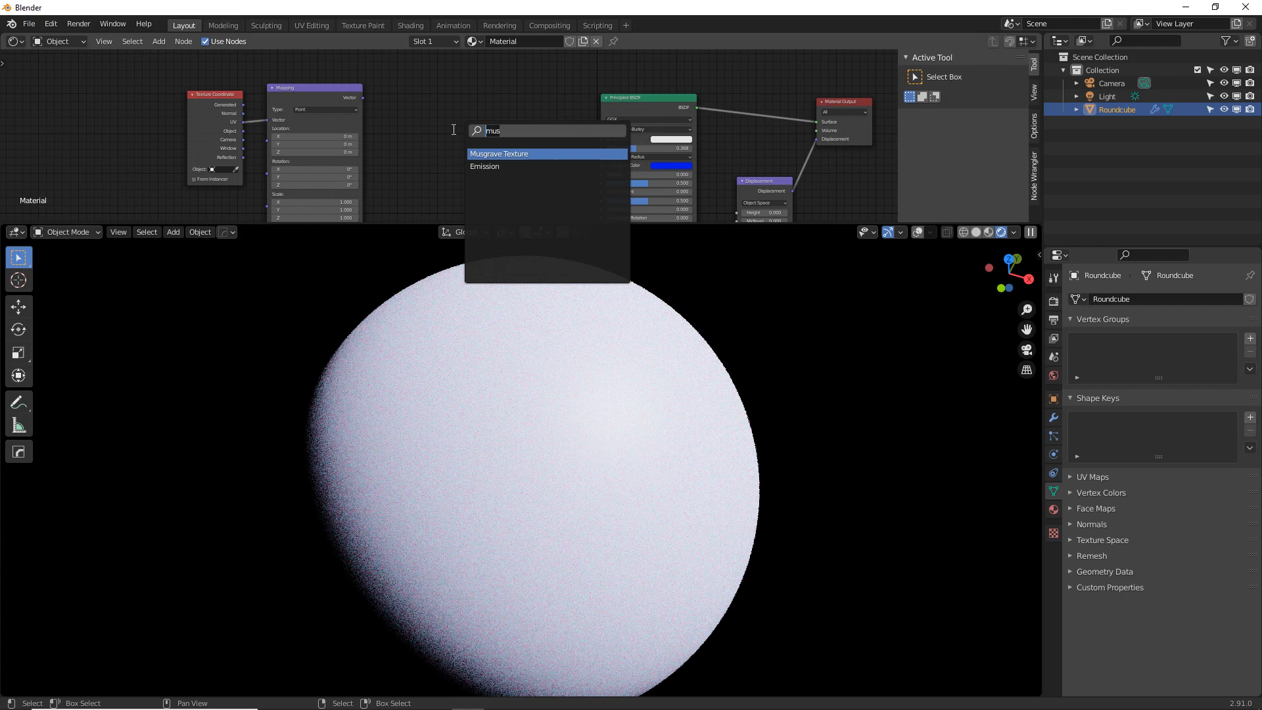
{"action": "key", "text": "BackSpace"}
{"action": "key", "text": "BackSpace"}
{"action": "key", "text": "BackSpace"}
{"action": "type", "text": "vi"}
{"action": "key", "text": "BackSpace"}
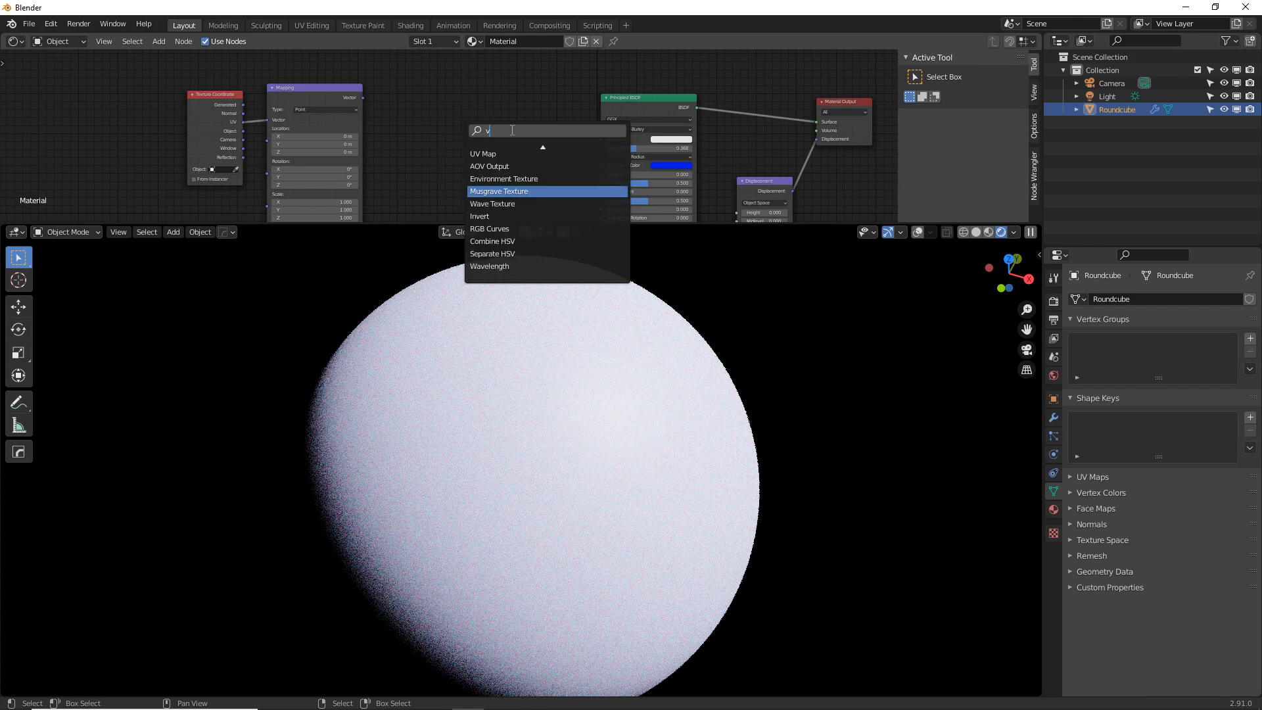
{"action": "type", "text": "or"}
{"action": "left_click", "coordinate": [526, 152]}
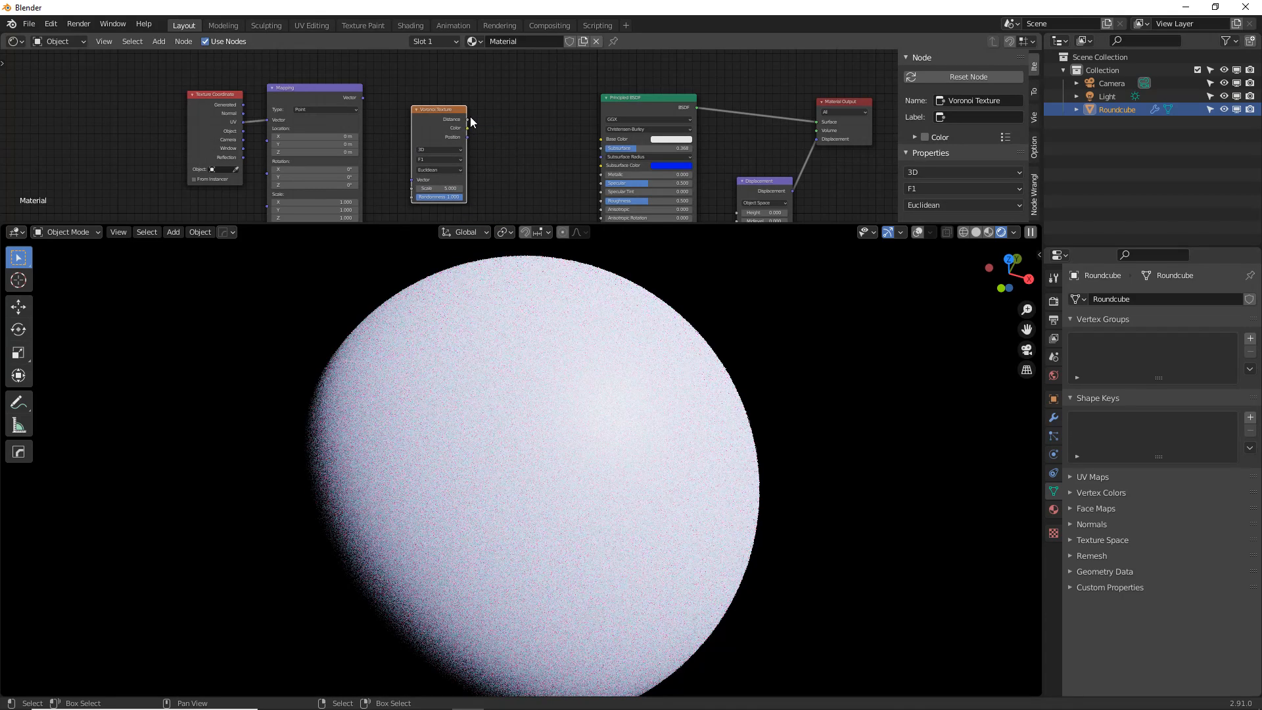
Connect the Voronoi Texture's Distance output to the Principled BSDF's Base Color.
{"action": "left_click", "coordinate": [473, 121]}
{"action": "middle_click_drag", "start_coordinate": [473, 121], "coordinate": [420, 101]}
{"action": "left_click_drag", "start_coordinate": [417, 101], "coordinate": [633, 87]}
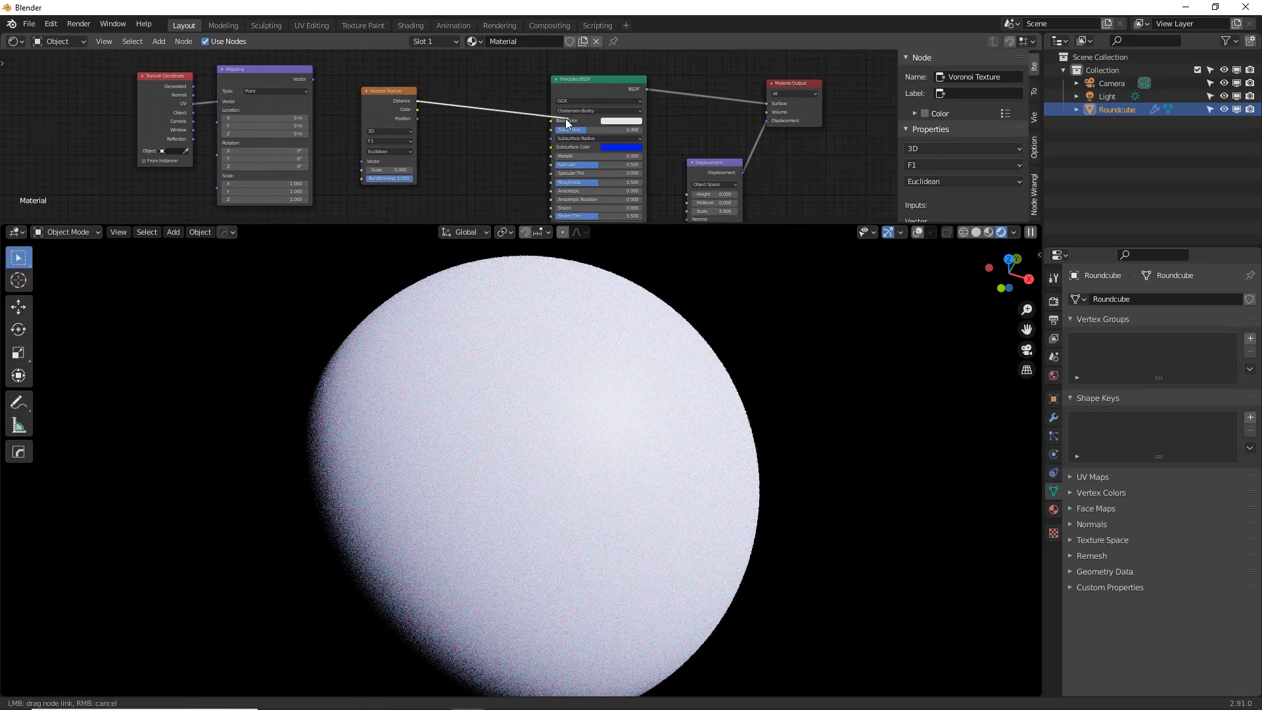
{"action": "left_click_drag", "start_coordinate": [567, 123], "coordinate": [565, 122]}
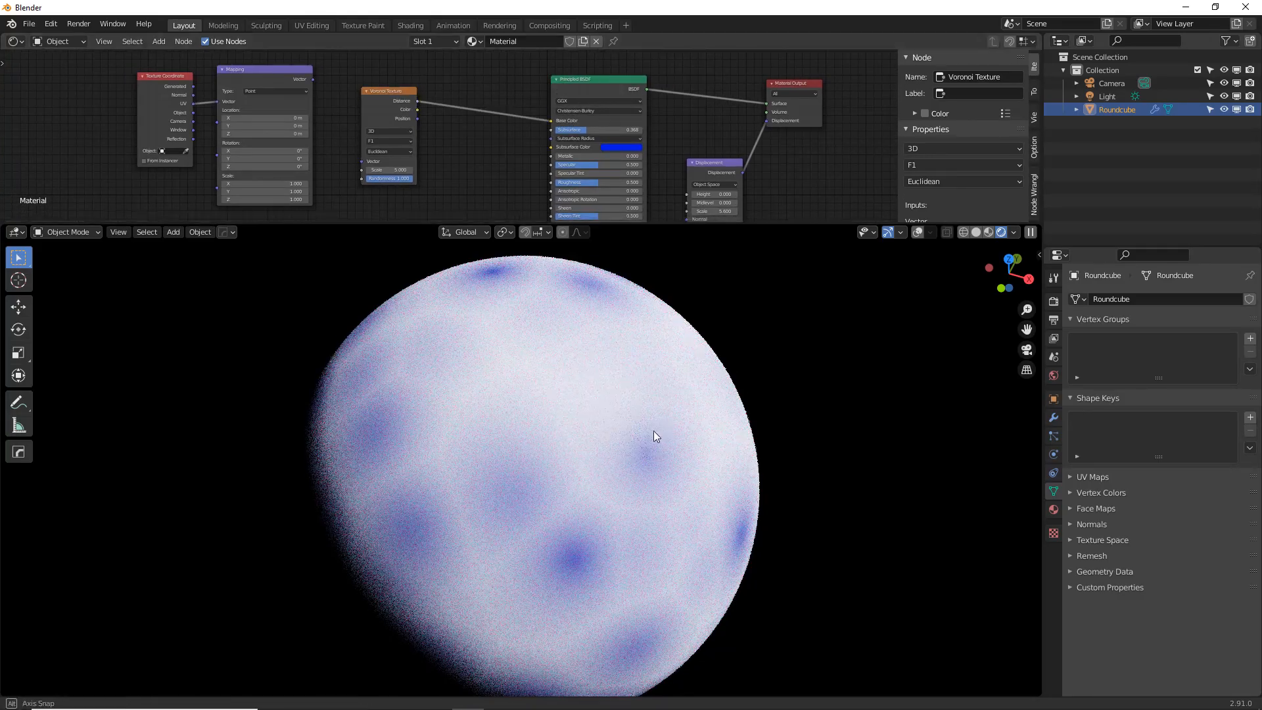
{"action": "middle_click_drag", "start_coordinate": [653, 436], "coordinate": [666, 398]}
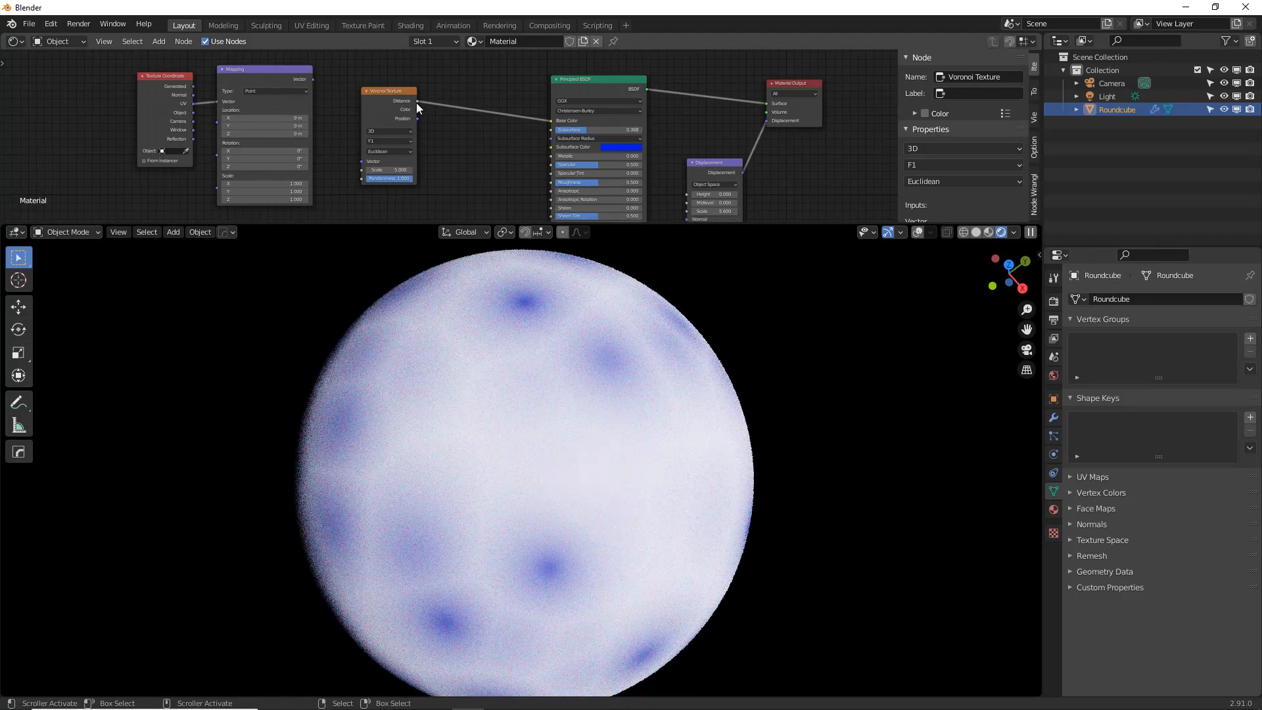
Connect the Voronoi Distance to the Displacement node's Height and give its Scale a negative value so the cells bulge outward.
{"action": "left_click_drag", "start_coordinate": [416, 100], "coordinate": [685, 195]}
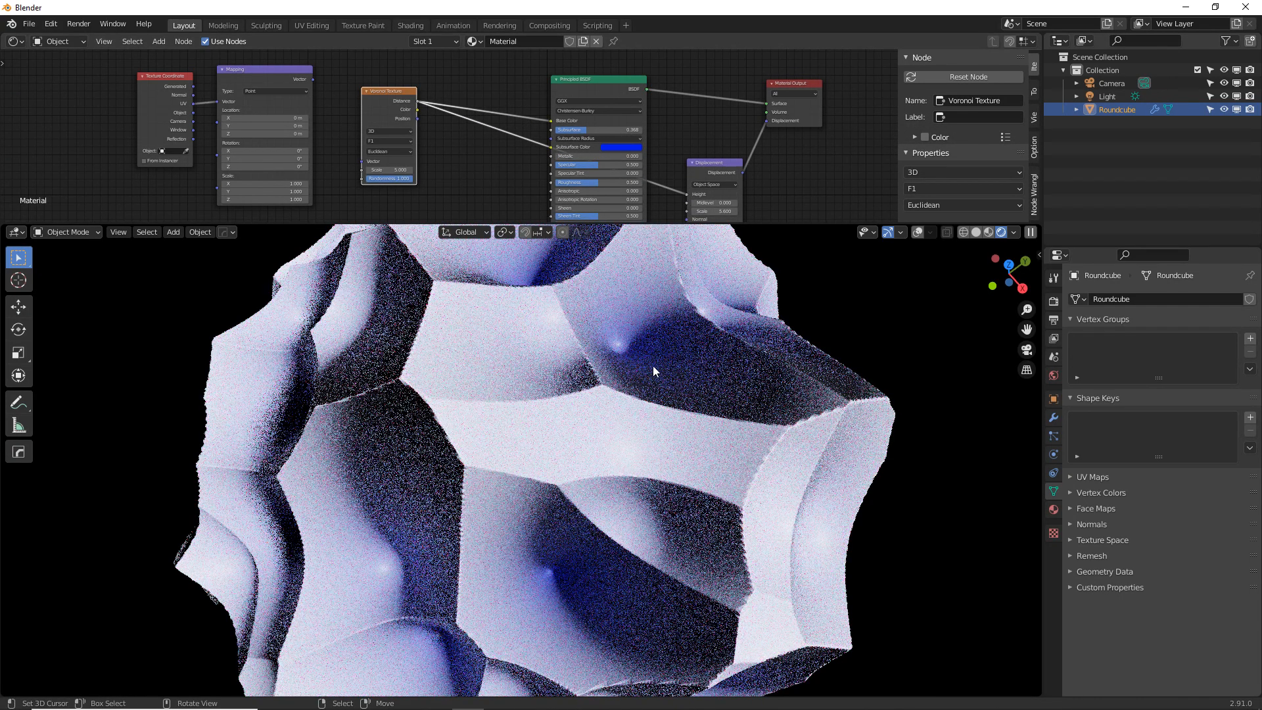
{"action": "left_click", "coordinate": [716, 184]}
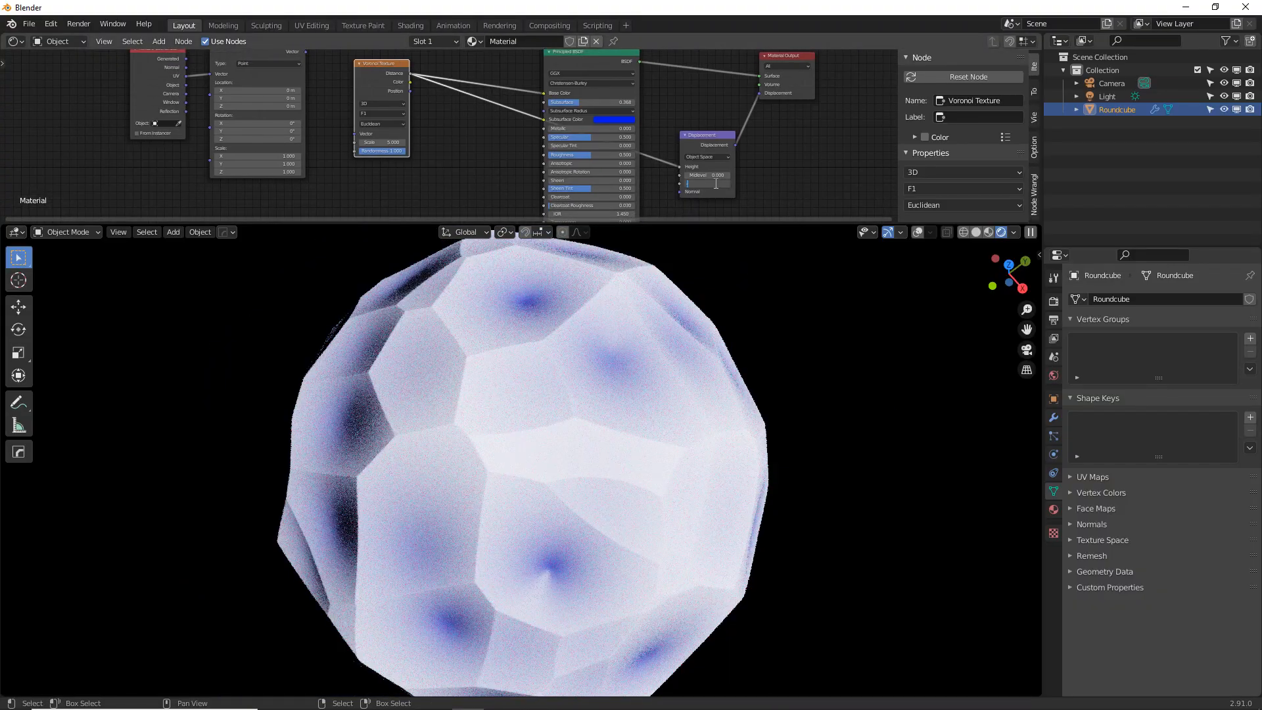
{"action": "key", "text": "Return"}
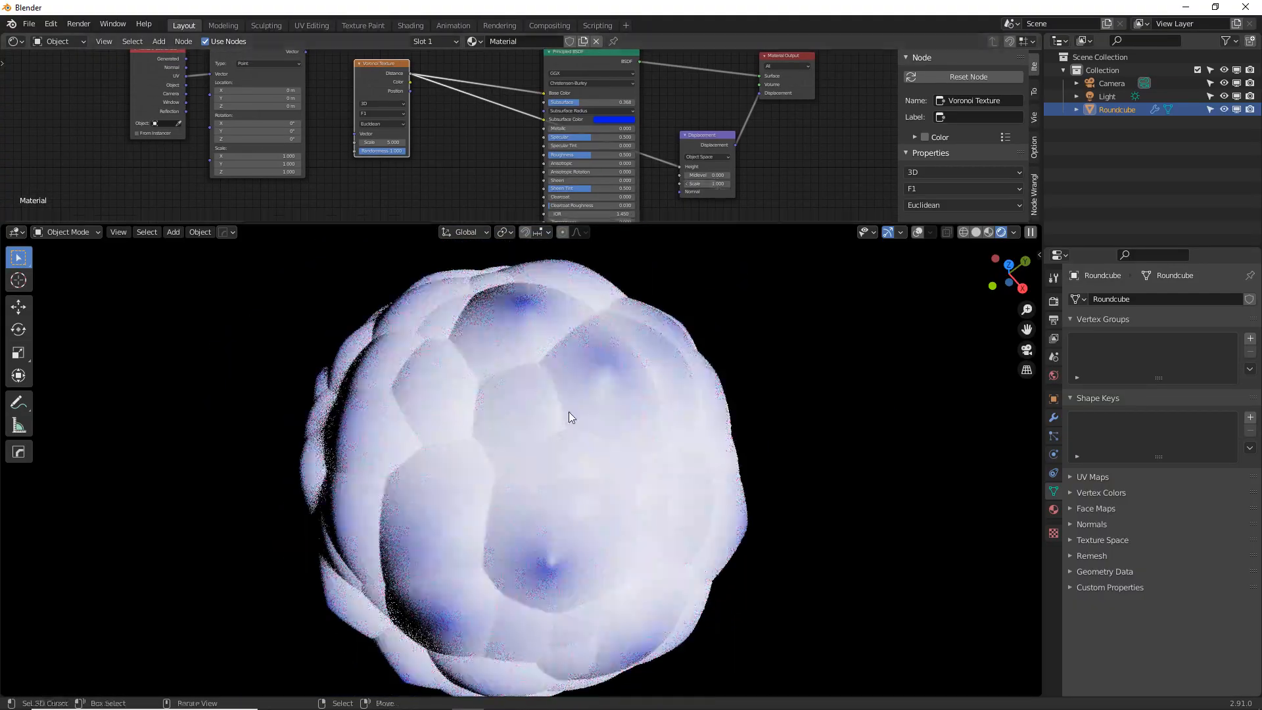
{"action": "middle_click_drag", "start_coordinate": [566, 415], "coordinate": [588, 401]}
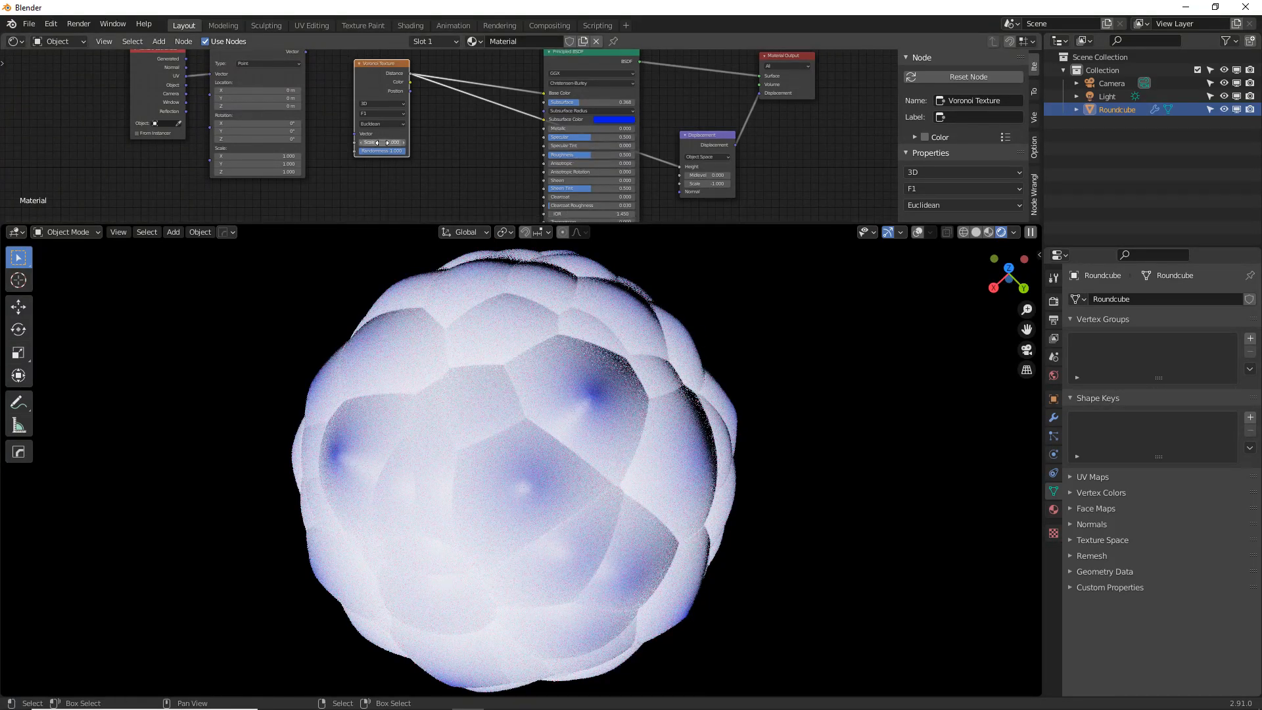
Try lowering the Voronoi Texture's Randomness to 0 and restore it to 1.
{"action": "left_click_drag", "start_coordinate": [385, 150], "coordinate": [369, 152]}
{"action": "middle_click_drag", "start_coordinate": [551, 373], "coordinate": [509, 369]}
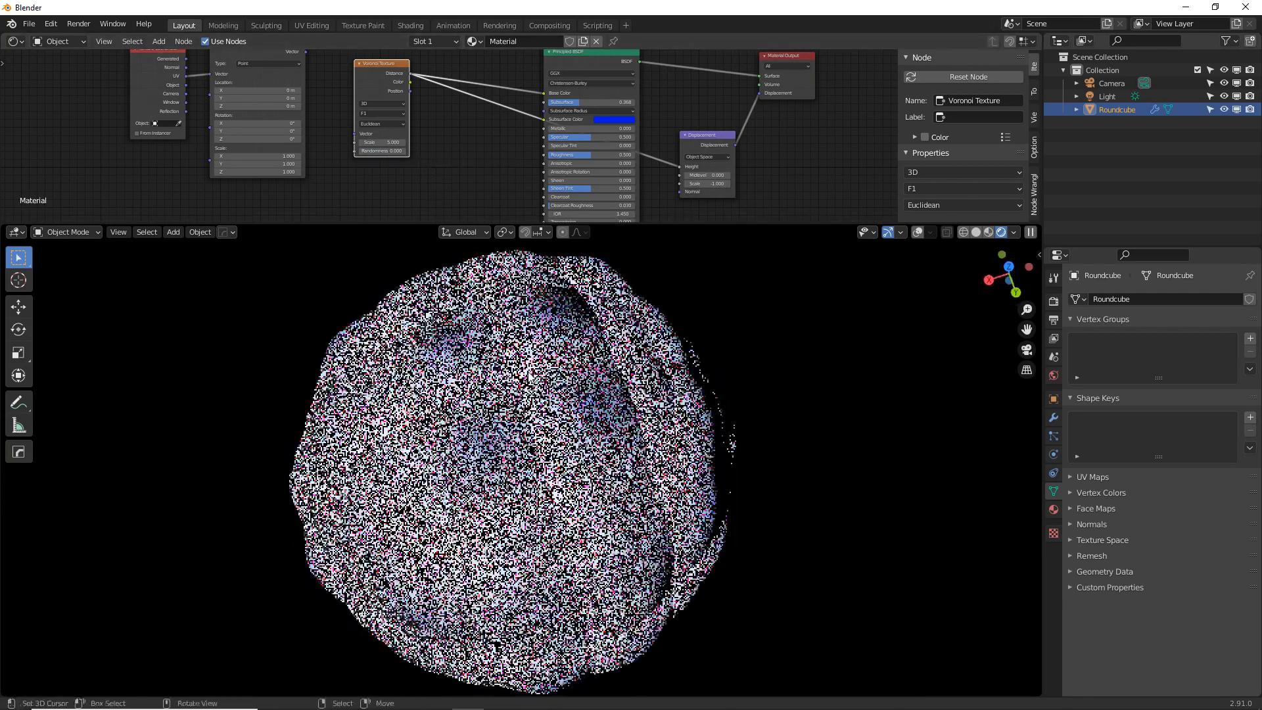
{"action": "left_click_drag", "start_coordinate": [379, 151], "coordinate": [405, 152]}
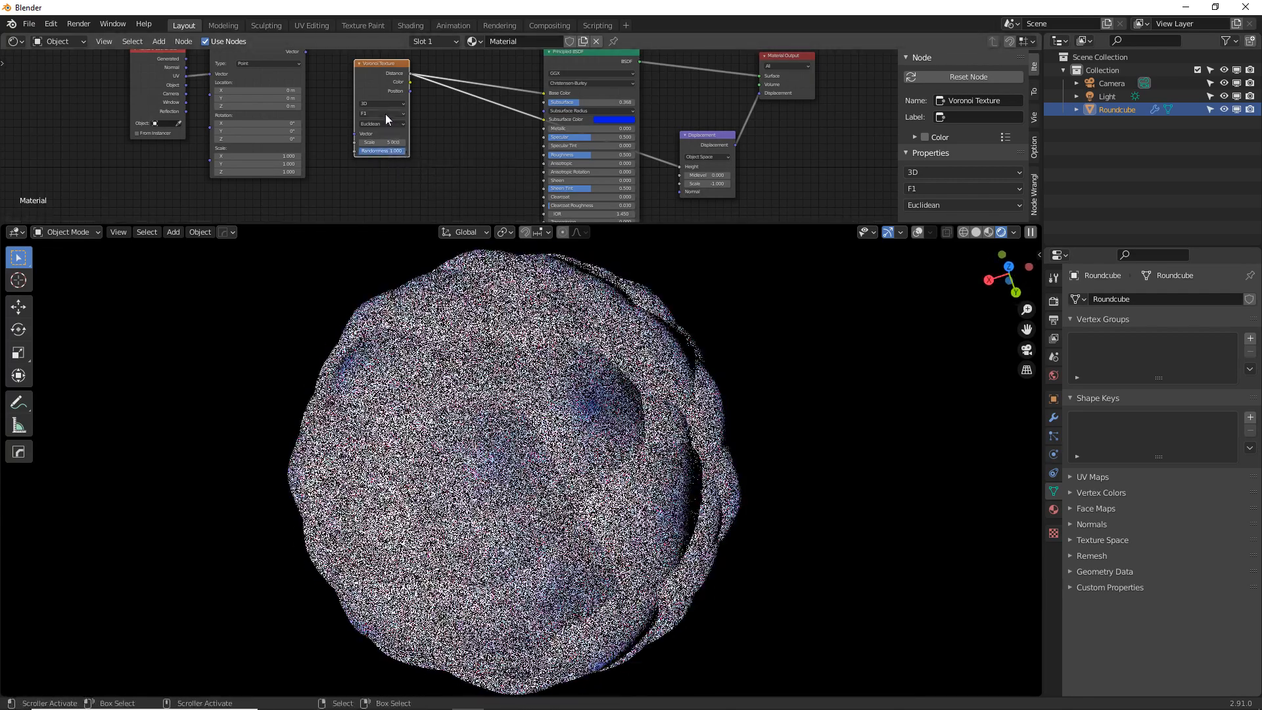
Try the F2 feature output on the Voronoi Texture and inspect the sphere.
{"action": "left_click", "coordinate": [385, 113]}
{"action": "left_click", "coordinate": [380, 130]}
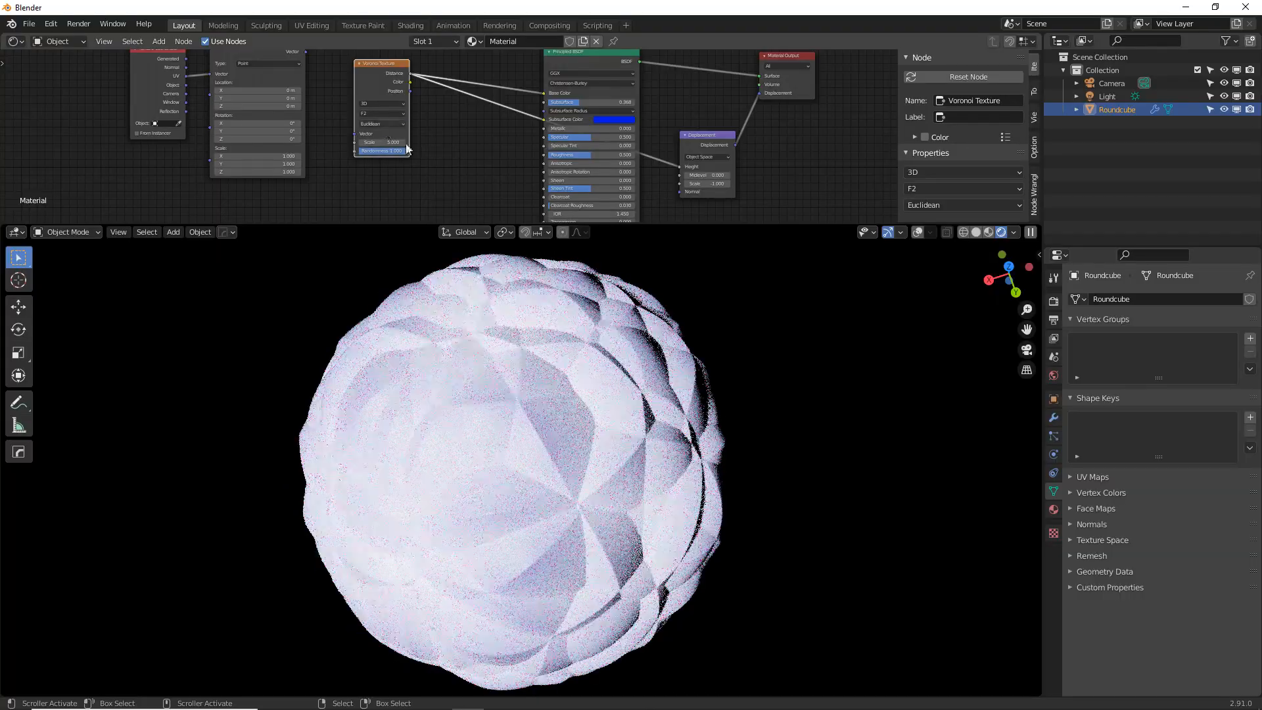
{"action": "middle_click_drag", "start_coordinate": [559, 513], "coordinate": [670, 482]}
Set the Voronoi Texture's feature output to F1 and its distance metric to Manhattan.
{"action": "left_click", "coordinate": [403, 113]}
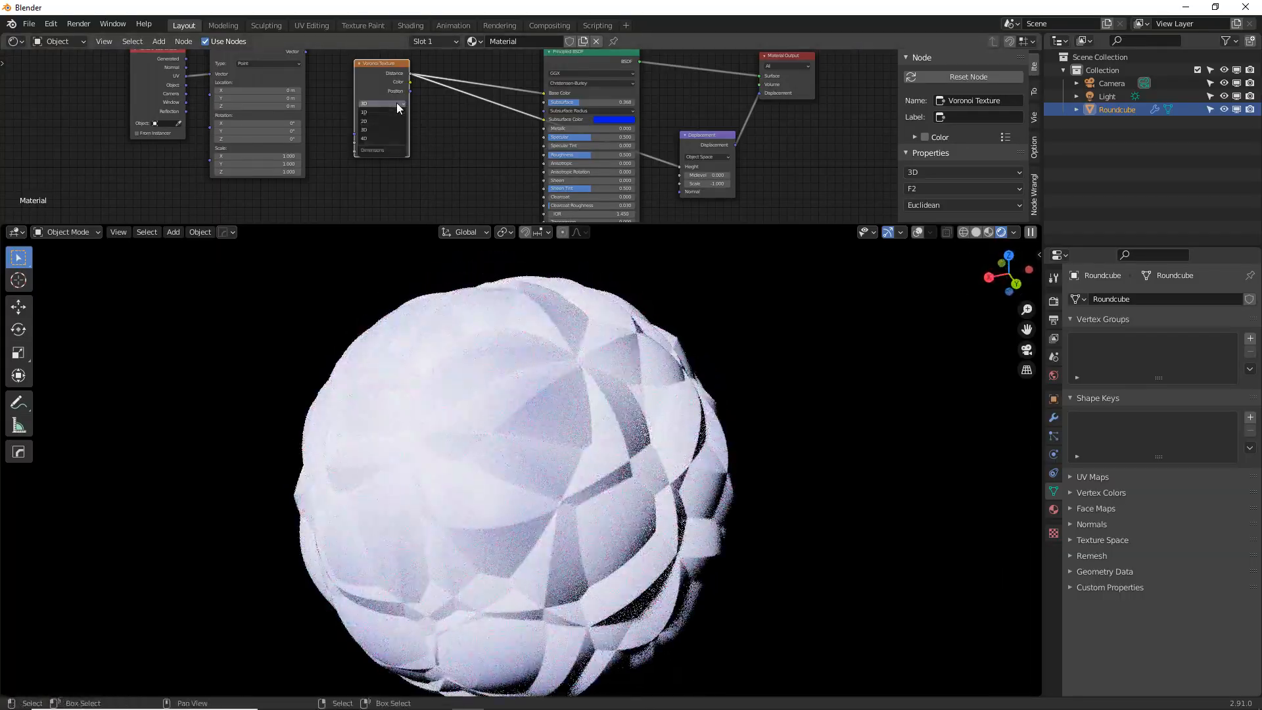
{"action": "left_click", "coordinate": [396, 103]}
{"action": "left_click", "coordinate": [389, 123]}
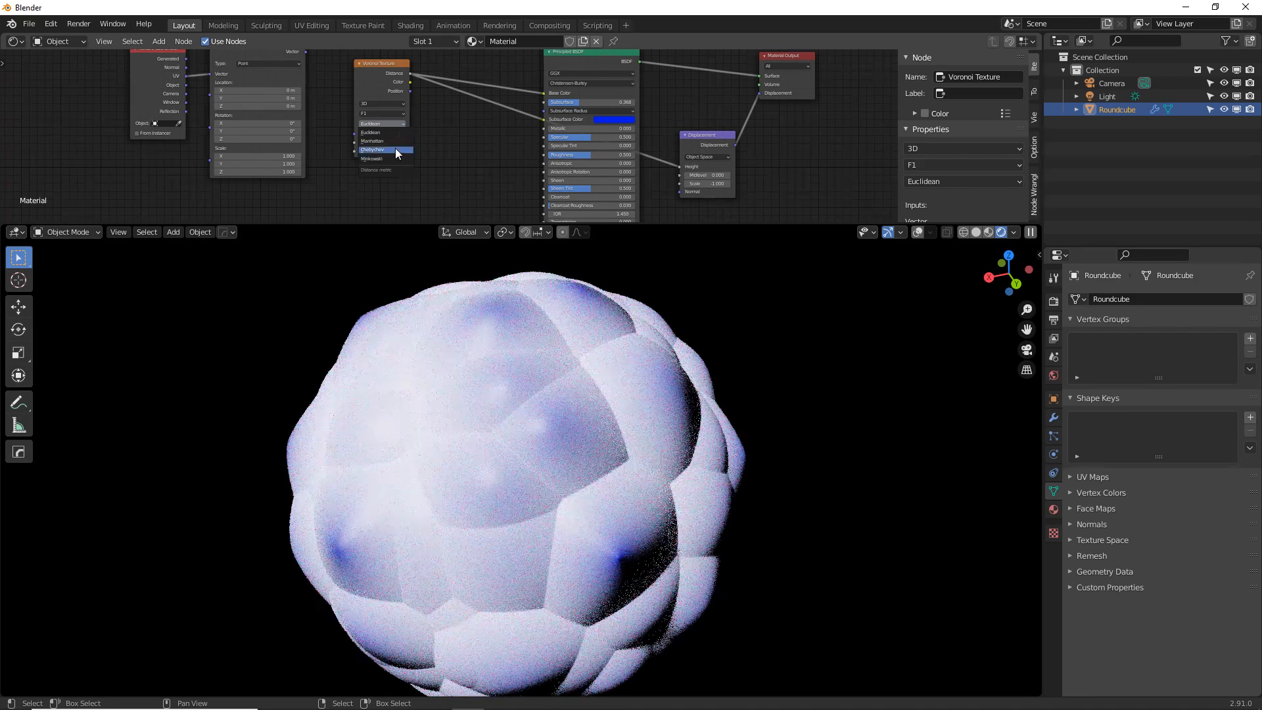
{"action": "left_click", "coordinate": [385, 140]}
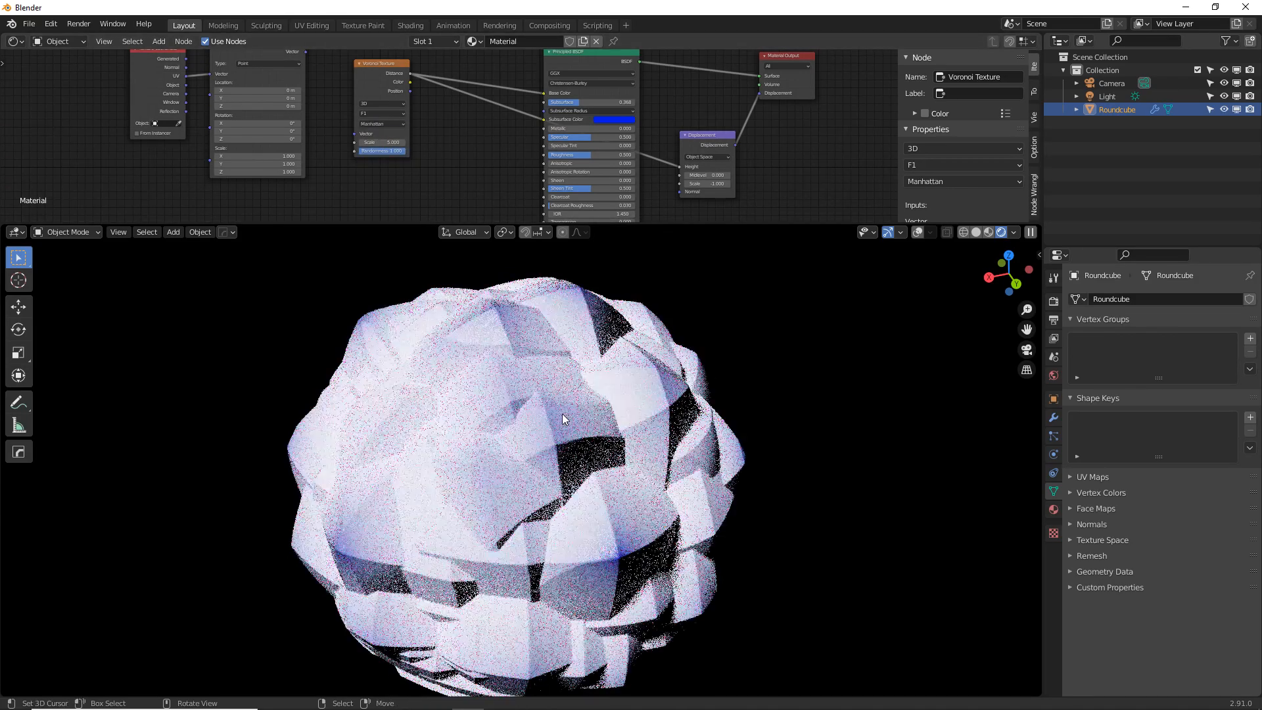
Insert a ColorRamp between the Voronoi Texture and Base Color, and connect its Color output to the Displacement Height.
{"action": "key", "text": "shift+a"}
{"action": "left_click", "coordinate": [481, 132]}
{"action": "type", "text": "ramp"}
{"action": "key", "text": "Return"}
{"action": "left_click", "coordinate": [541, 90]}
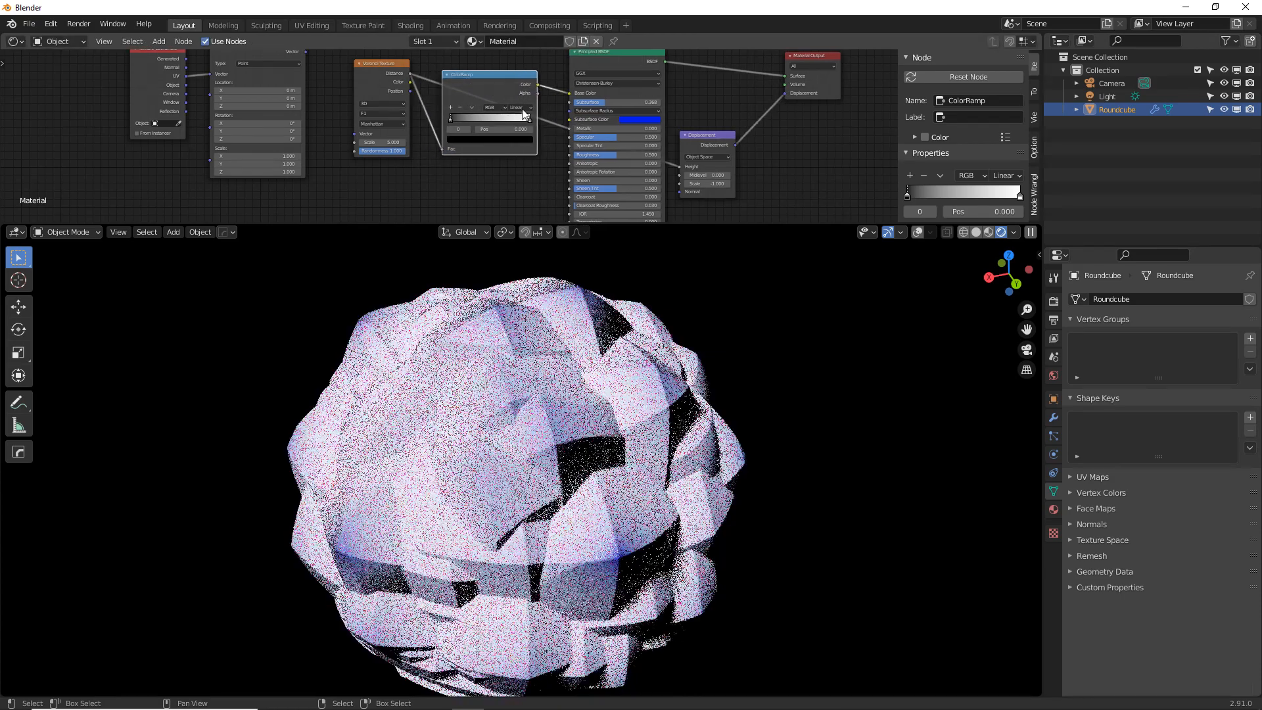
{"action": "left_click_drag", "start_coordinate": [539, 85], "coordinate": [680, 166]}
Tighten the ColorRamp by moving the white stop to 0.845 and the black stop to 0.673.
{"action": "left_click_drag", "start_coordinate": [459, 119], "coordinate": [518, 121]}
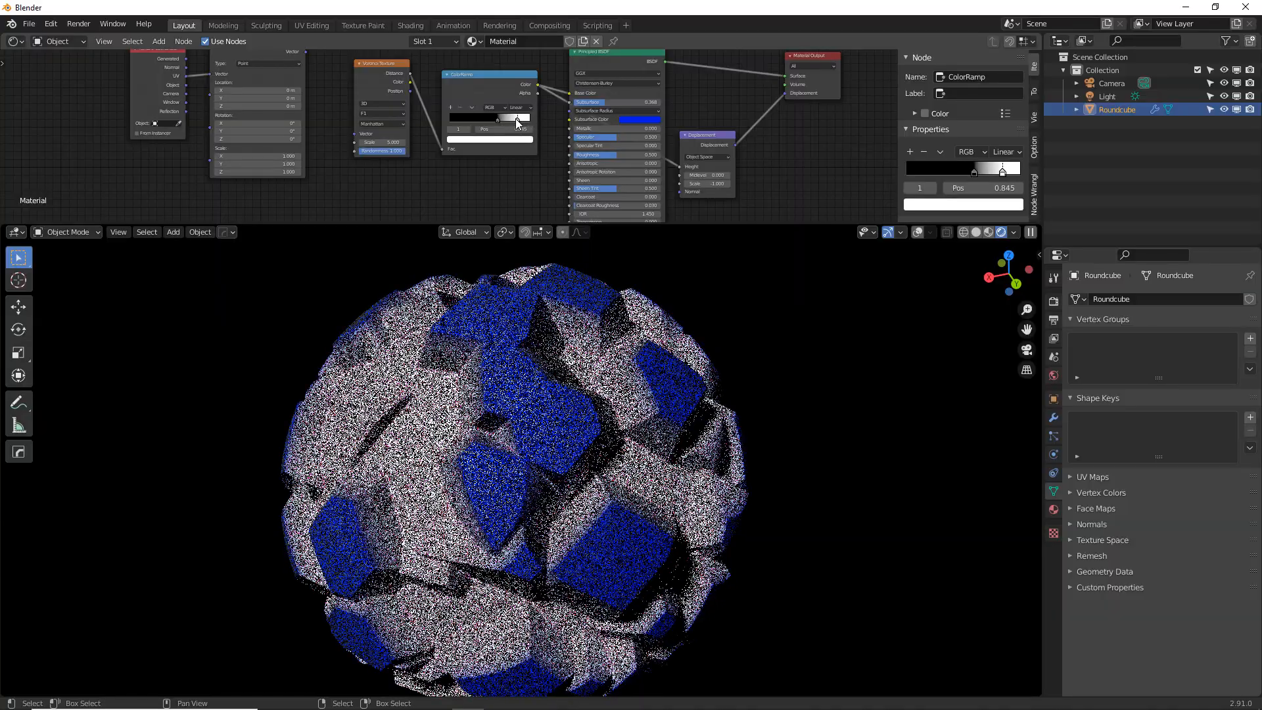
{"action": "middle_click_drag", "start_coordinate": [555, 428], "coordinate": [633, 506]}
{"action": "left_click_drag", "start_coordinate": [499, 115], "coordinate": [505, 120]}
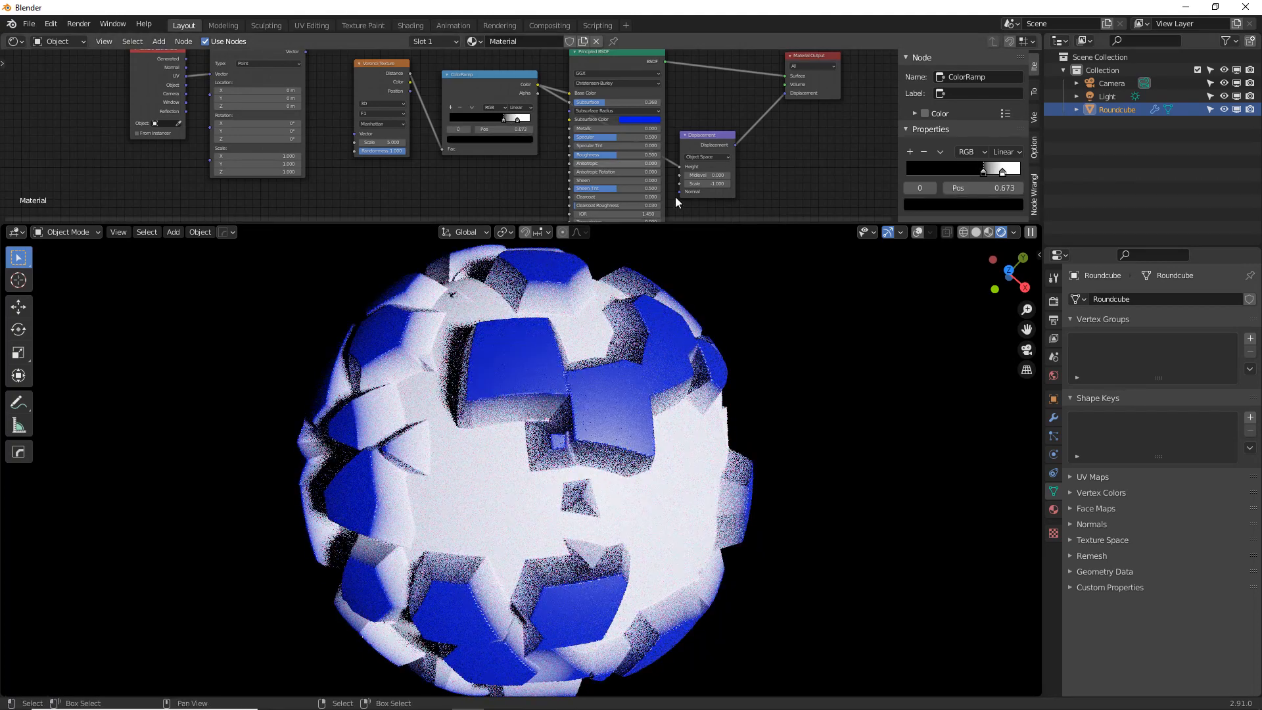
Set the Displacement node's Scale to -6 and inspect the deep recesses between the raised plates.
{"action": "left_click", "coordinate": [710, 183]}
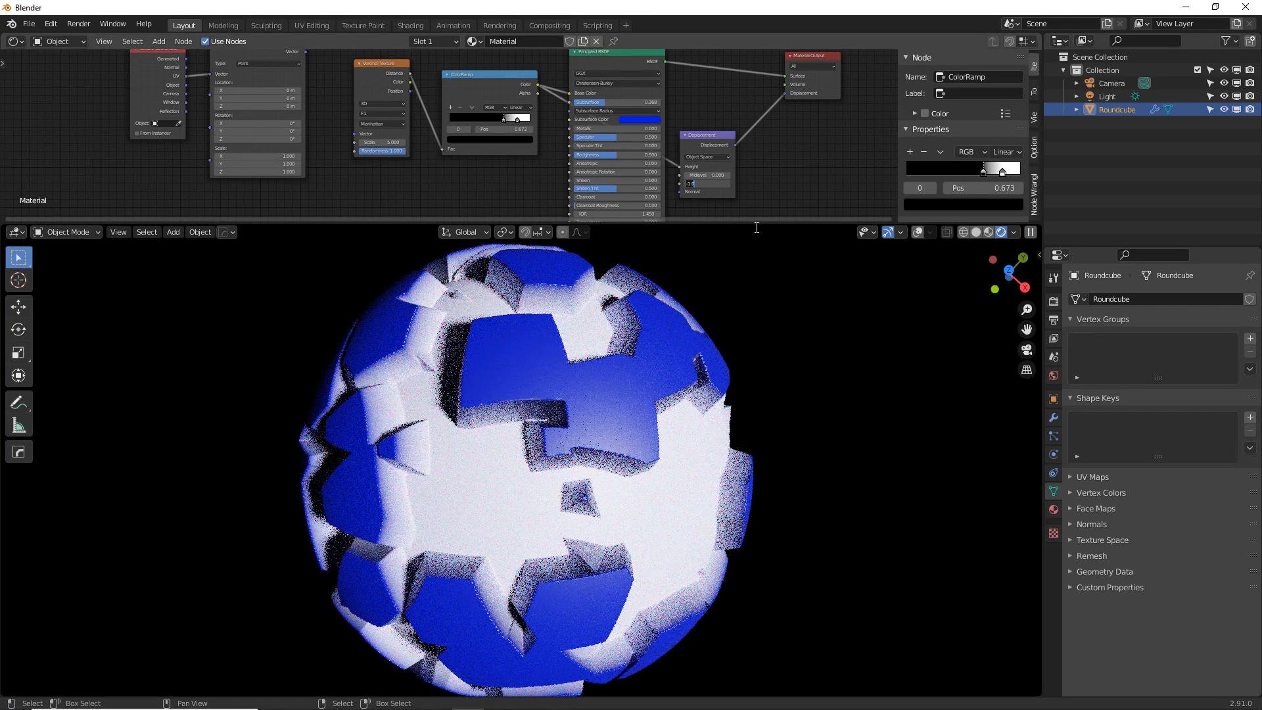
{"action": "type", "text": "-6"}
{"action": "key", "text": "Return"}
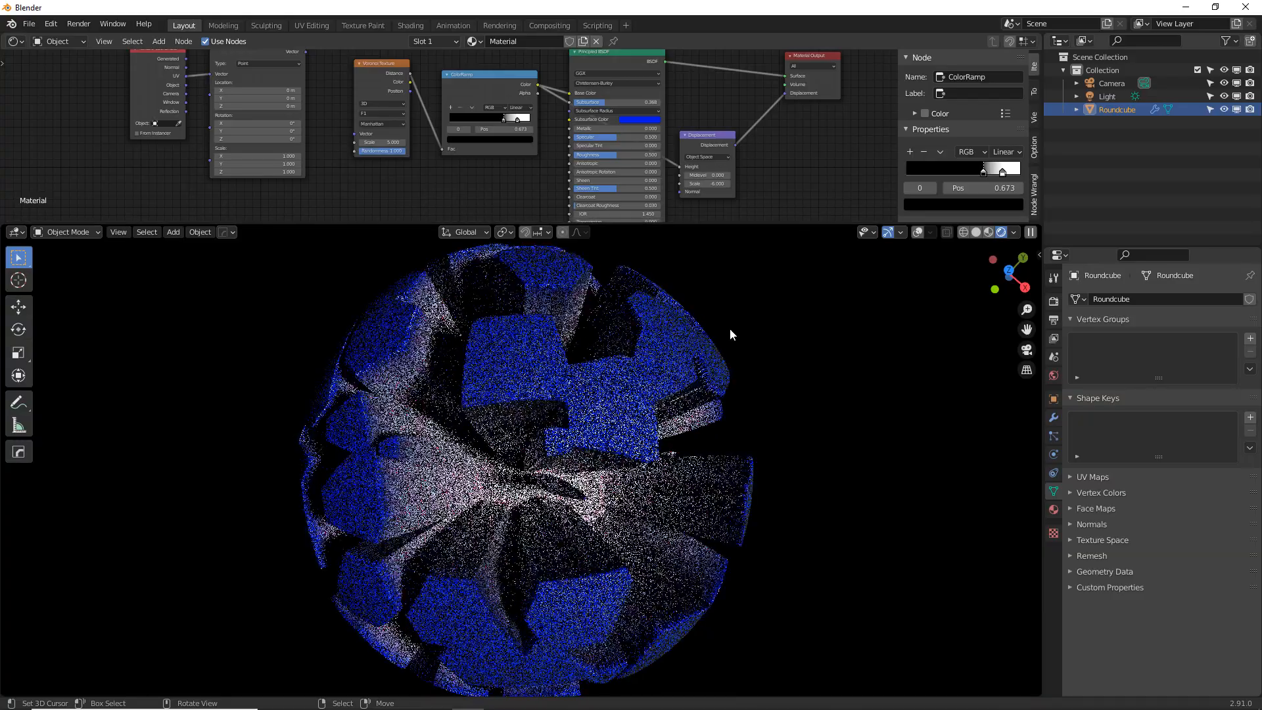
{"action": "middle_click_drag", "start_coordinate": [663, 451], "coordinate": [654, 492]}
{"action": "scroll", "coordinate": [599, 415], "scroll_direction": "up", "scroll_amount": 3}
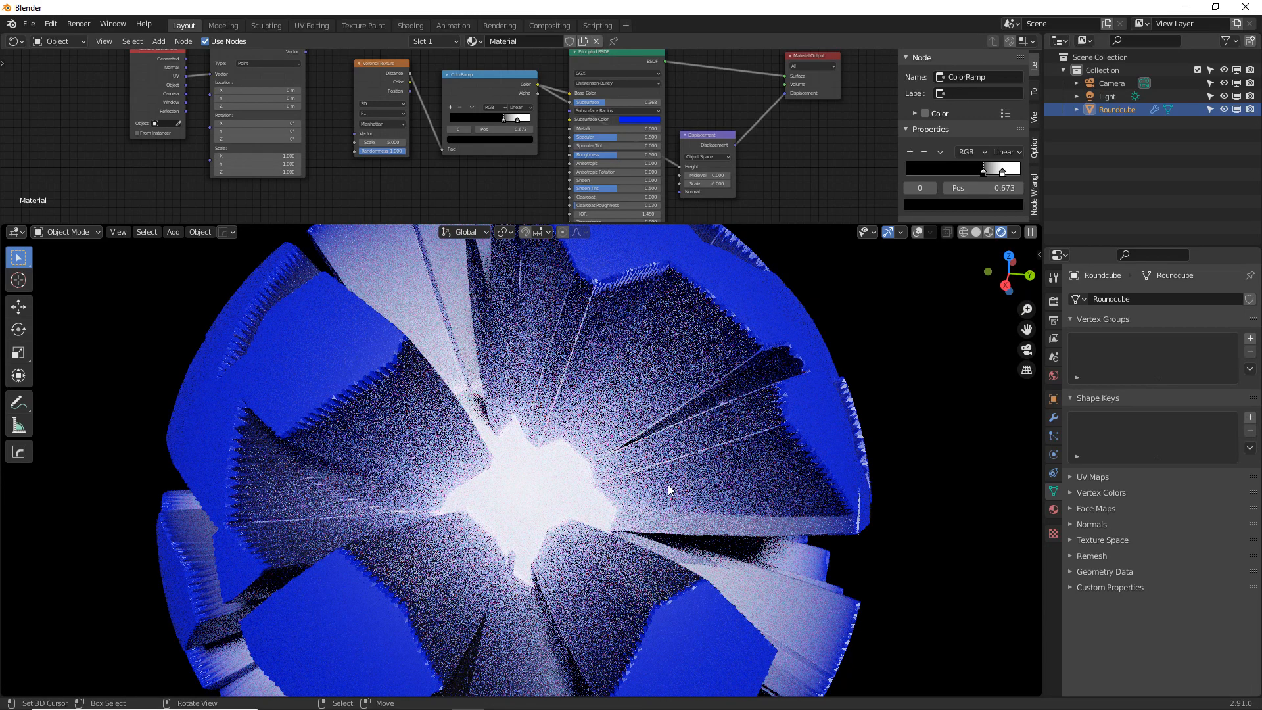
Compare the displaced sphere in Material Preview and Rendered shading, finishing in Material Preview.
{"action": "left_click", "coordinate": [989, 232]}
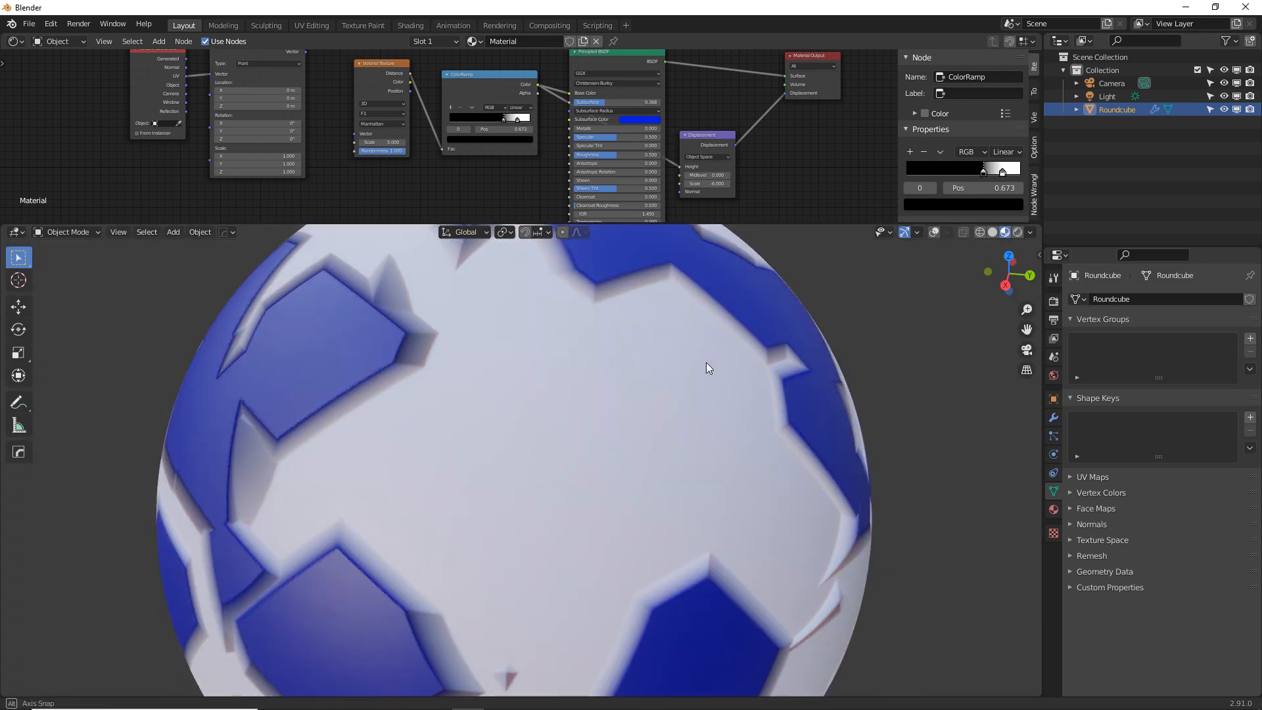
{"action": "middle_click_drag", "start_coordinate": [706, 361], "coordinate": [864, 422]}
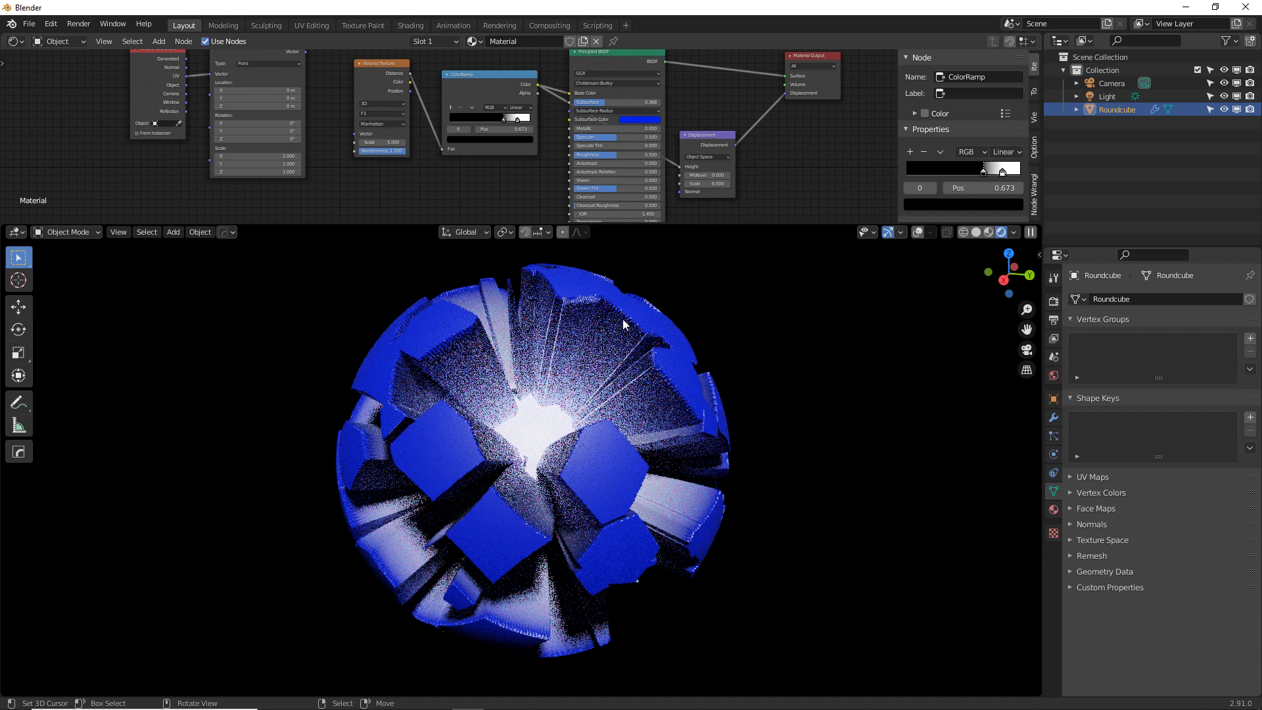
{"action": "left_click", "coordinate": [988, 233]}
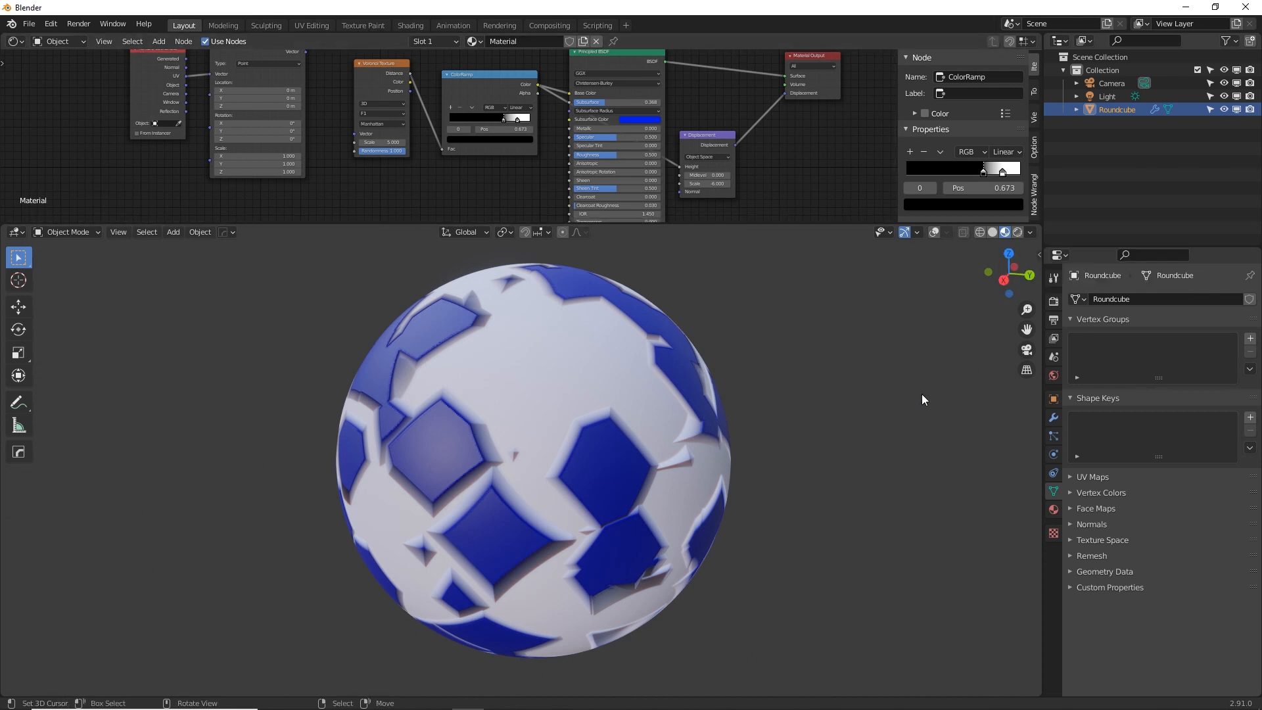
Remove the sphere's material slot, add a Displace modifier below the Subdivision modifier, and switch to Edit Mode to compare the shape.
{"action": "left_click", "coordinate": [1054, 510]}
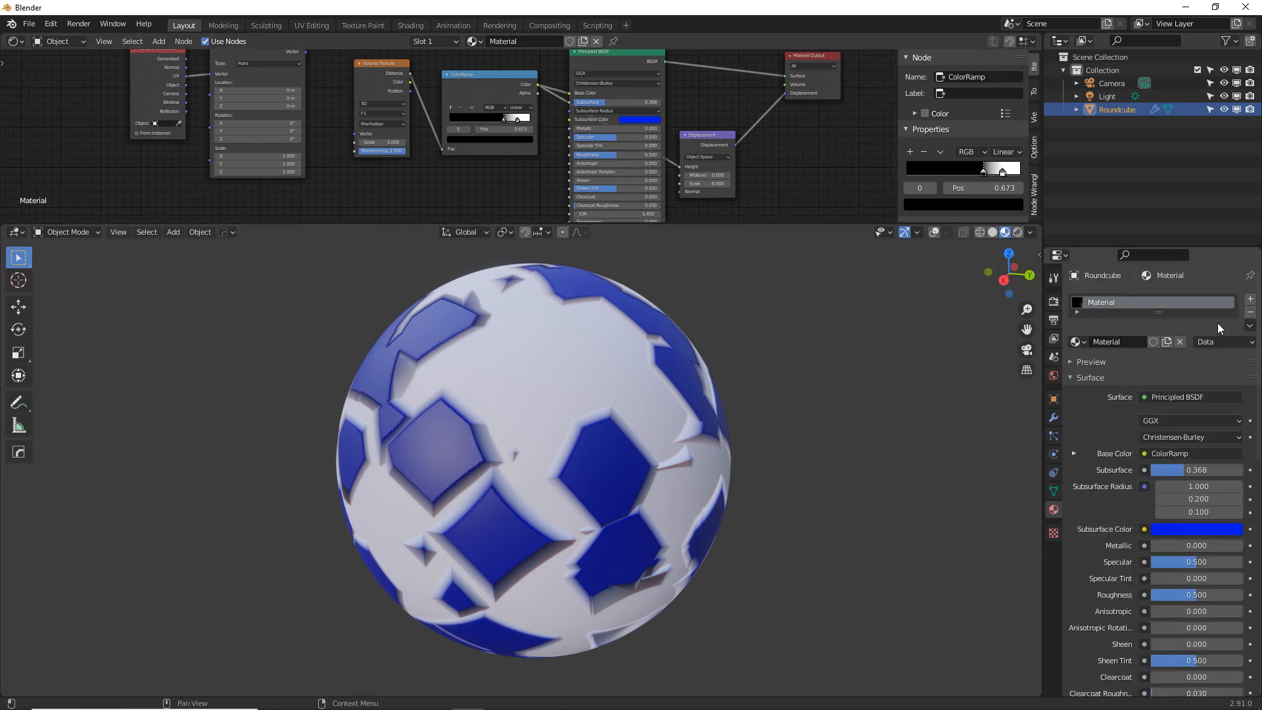
{"action": "left_click", "coordinate": [1251, 313]}
{"action": "left_click", "coordinate": [1053, 418]}
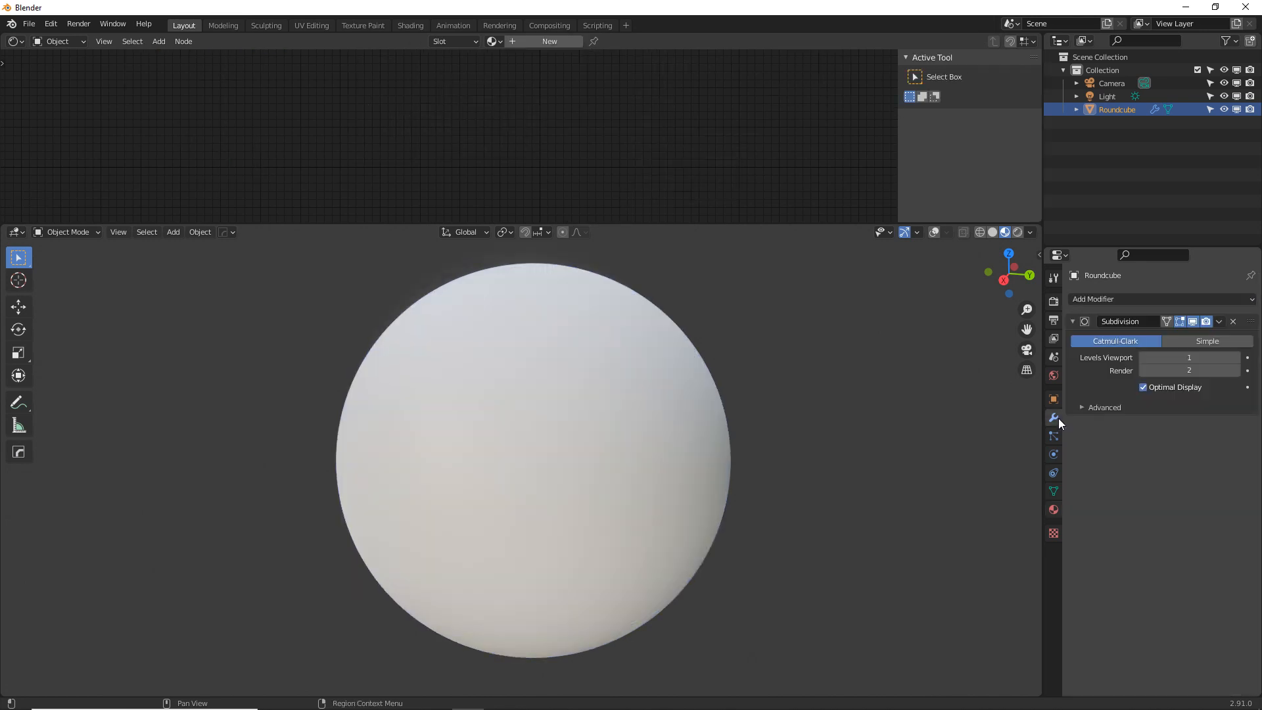
{"action": "left_click", "coordinate": [1190, 299]}
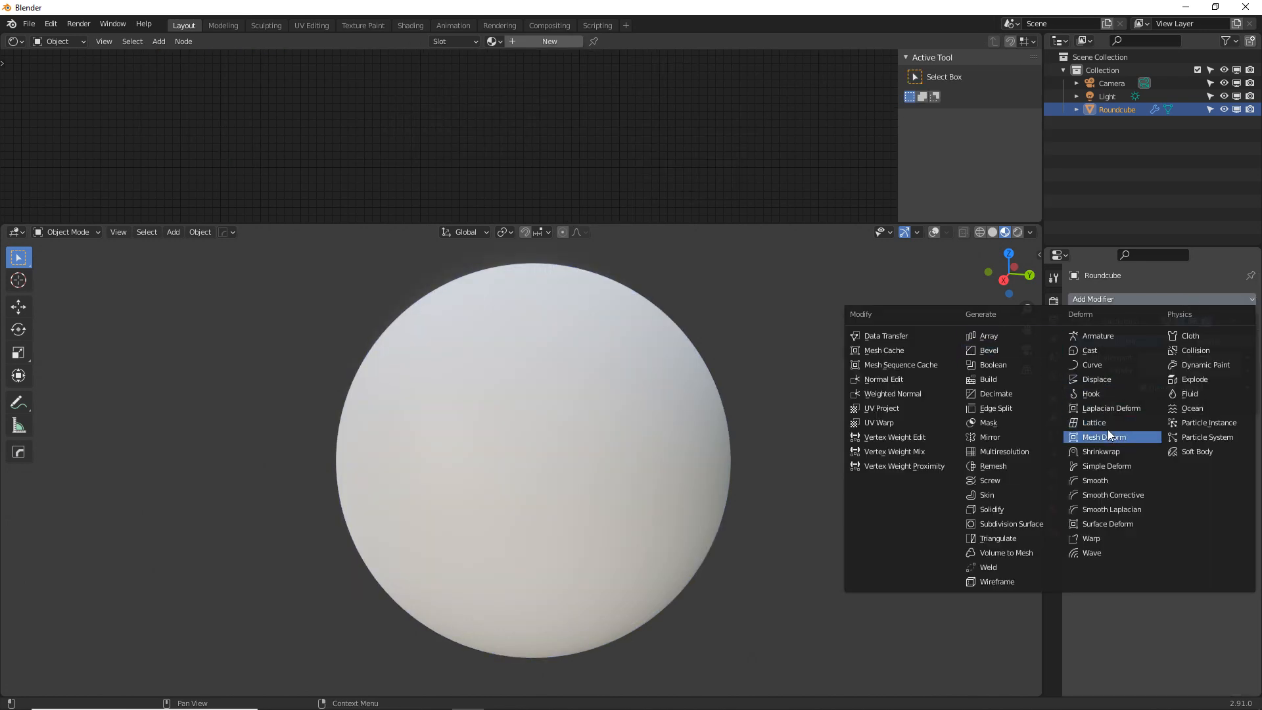
{"action": "left_click", "coordinate": [1105, 379]}
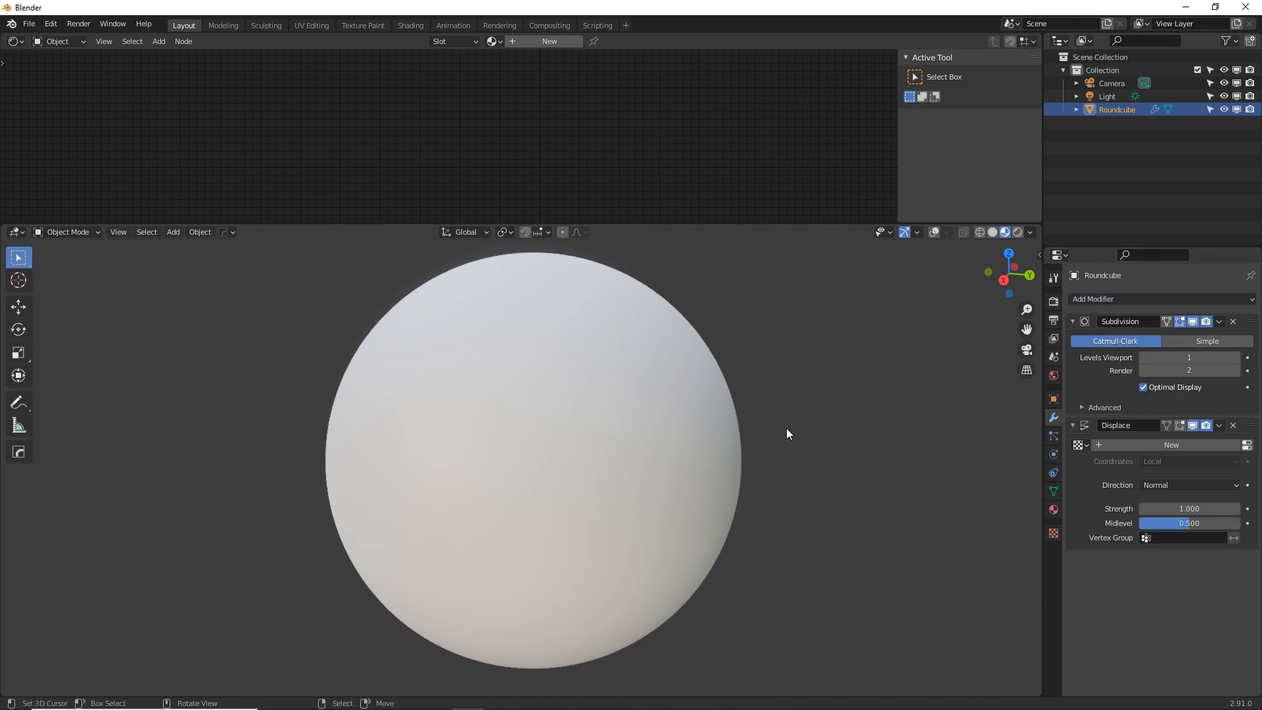
{"action": "key", "text": "Tab"}
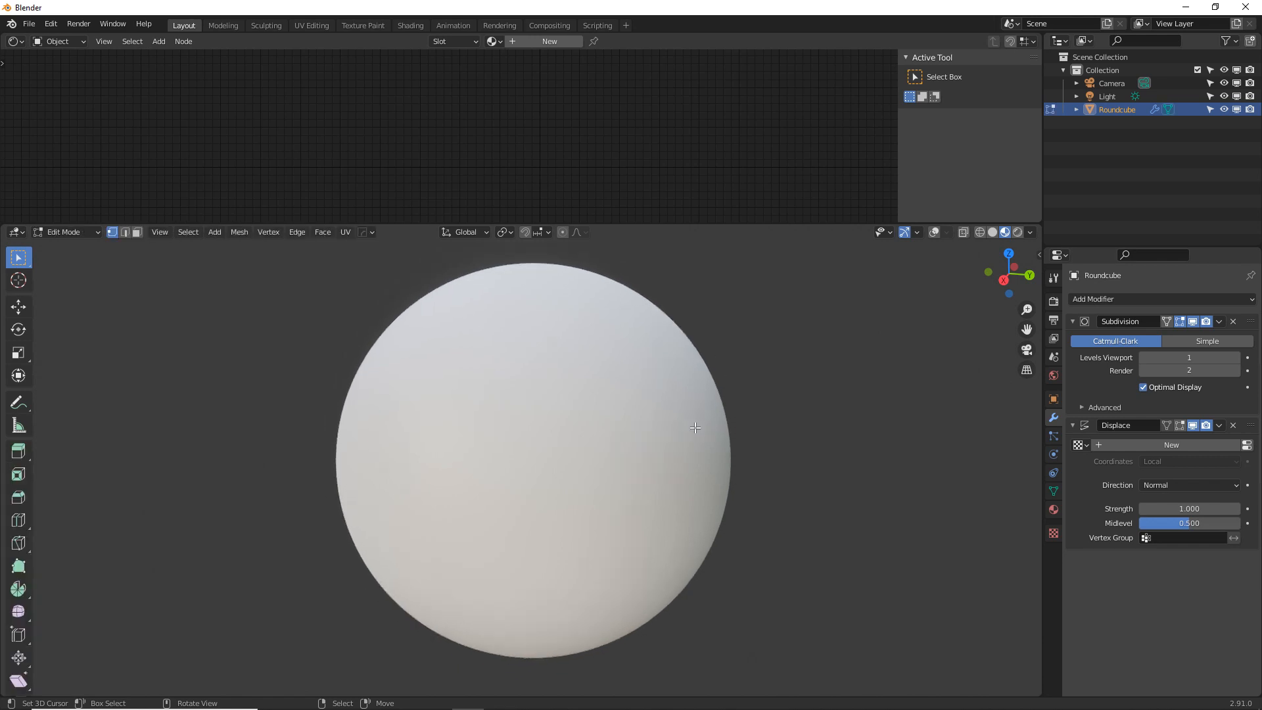
Create a new texture for the Displace modifier, name it "Texture disp", and set its type to Clouds.
{"action": "left_click", "coordinate": [1123, 446]}
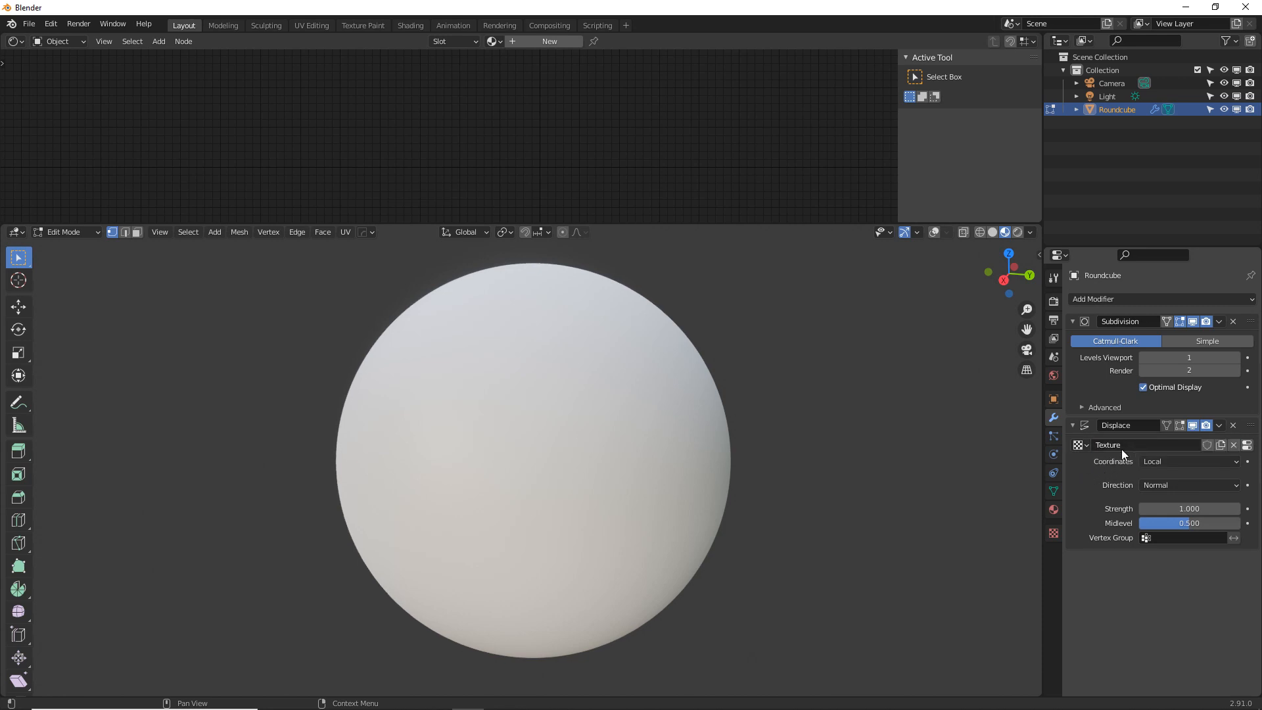
{"action": "left_click", "coordinate": [1132, 445]}
{"action": "key", "text": "Return"}
{"action": "left_click", "coordinate": [1247, 446]}
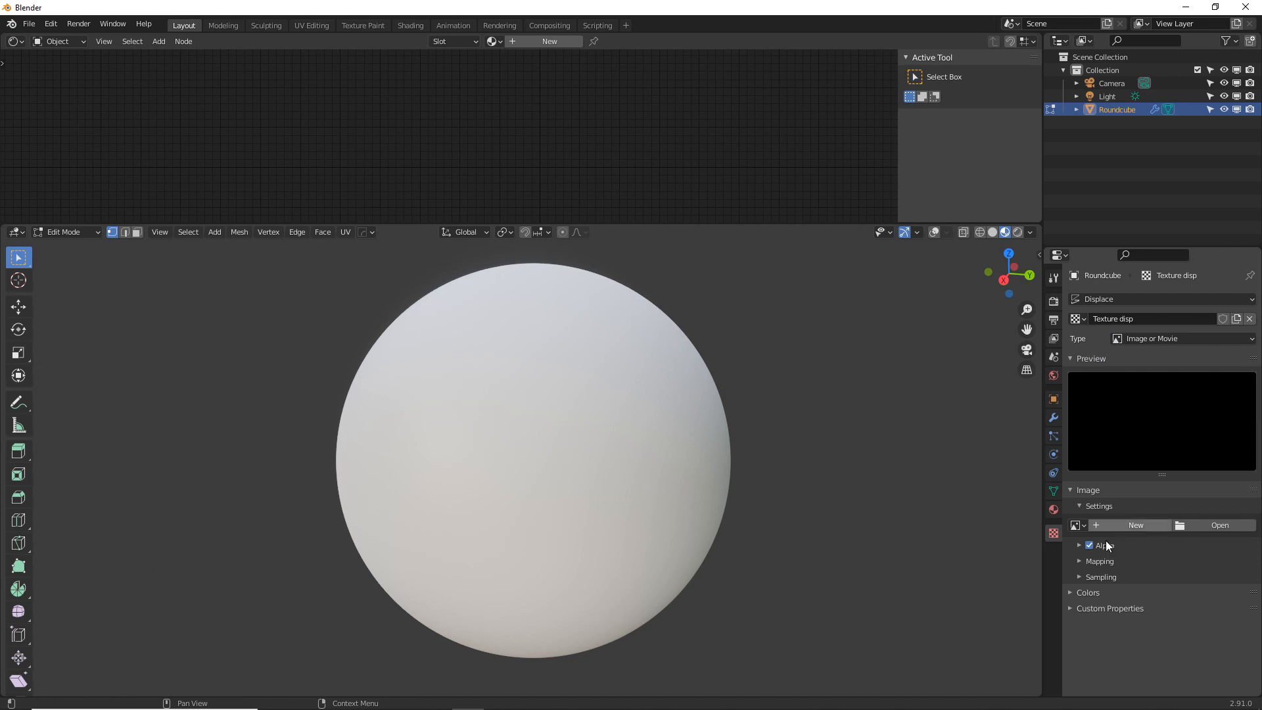
{"action": "left_click", "coordinate": [1161, 339]}
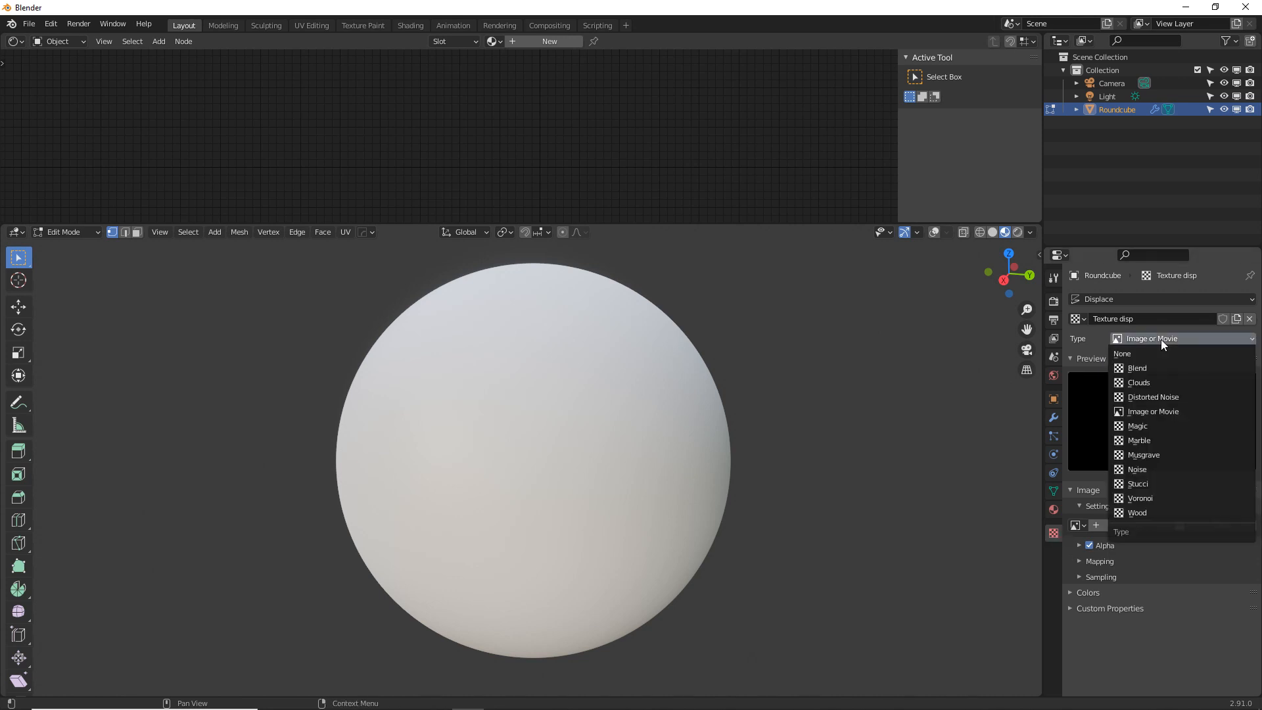
{"action": "left_click", "coordinate": [1154, 370]}
{"action": "left_click", "coordinate": [1139, 383]}
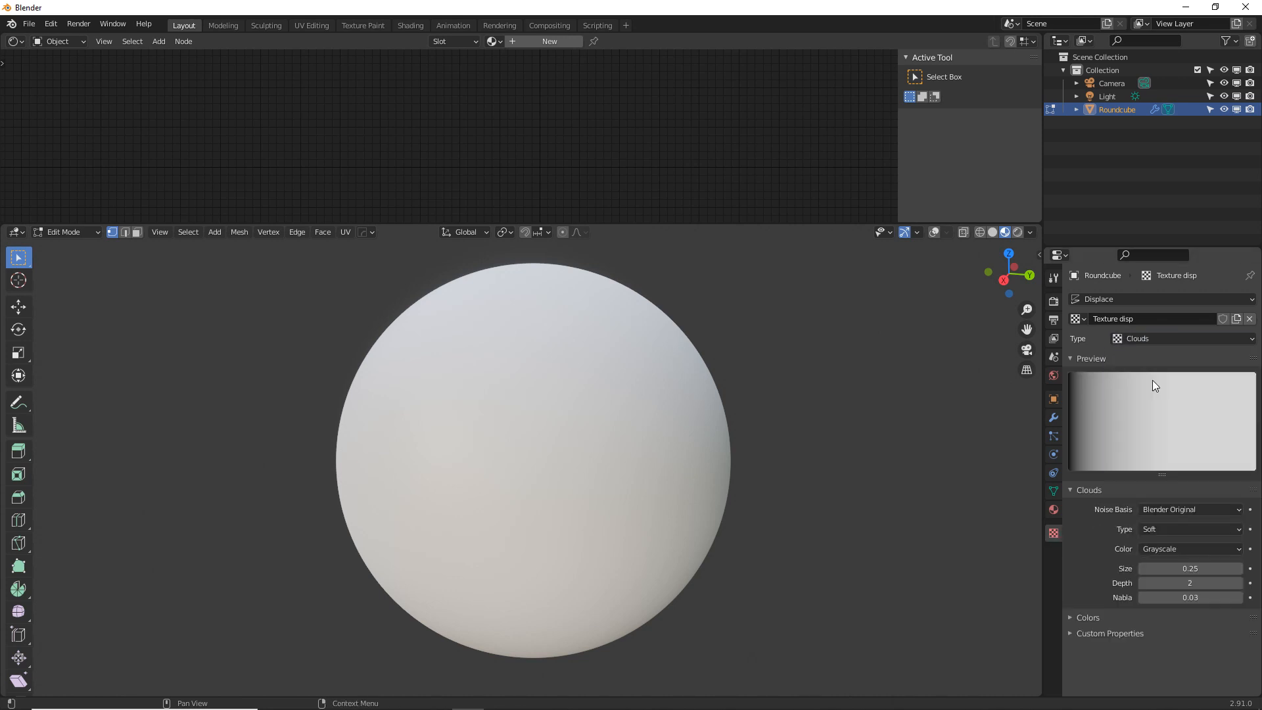
Compare the sphere in Object and Edit Mode, toggling the Displace modifier's Edit Mode display on and off, and finish in Object Mode.
{"action": "left_click", "coordinate": [1053, 418]}
{"action": "key", "text": "Tab"}
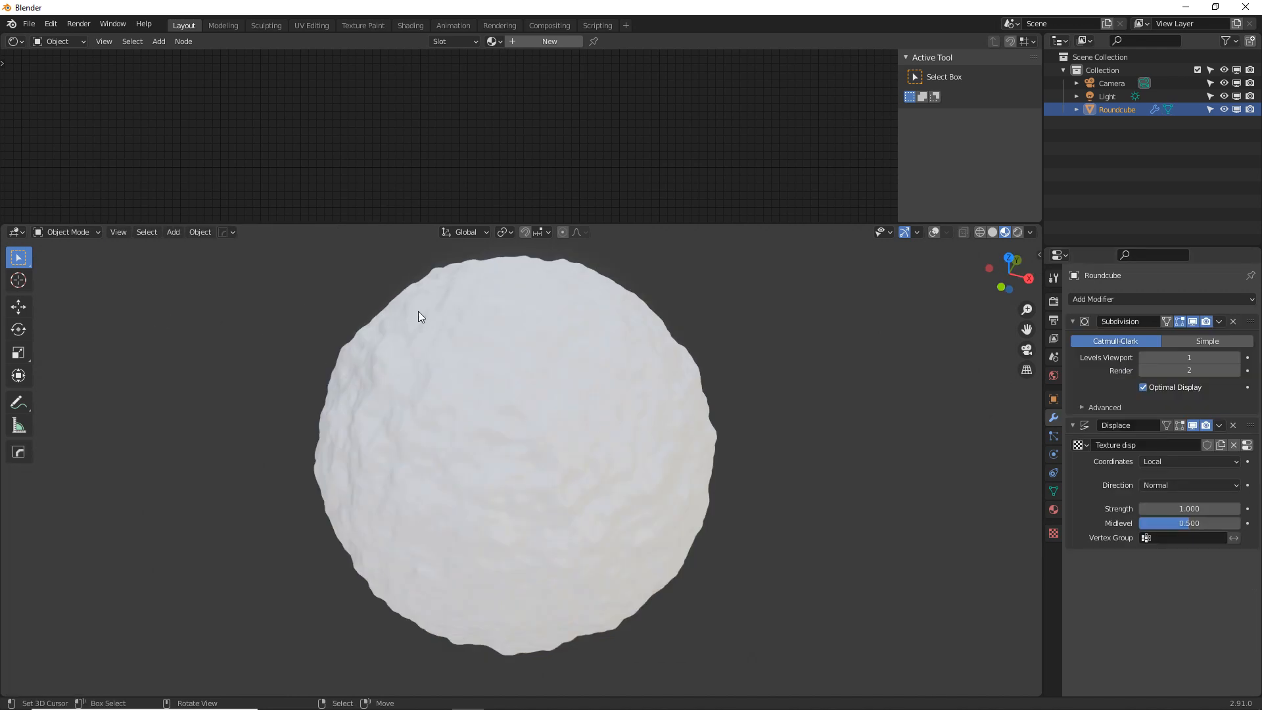
{"action": "key", "text": "Tab"}
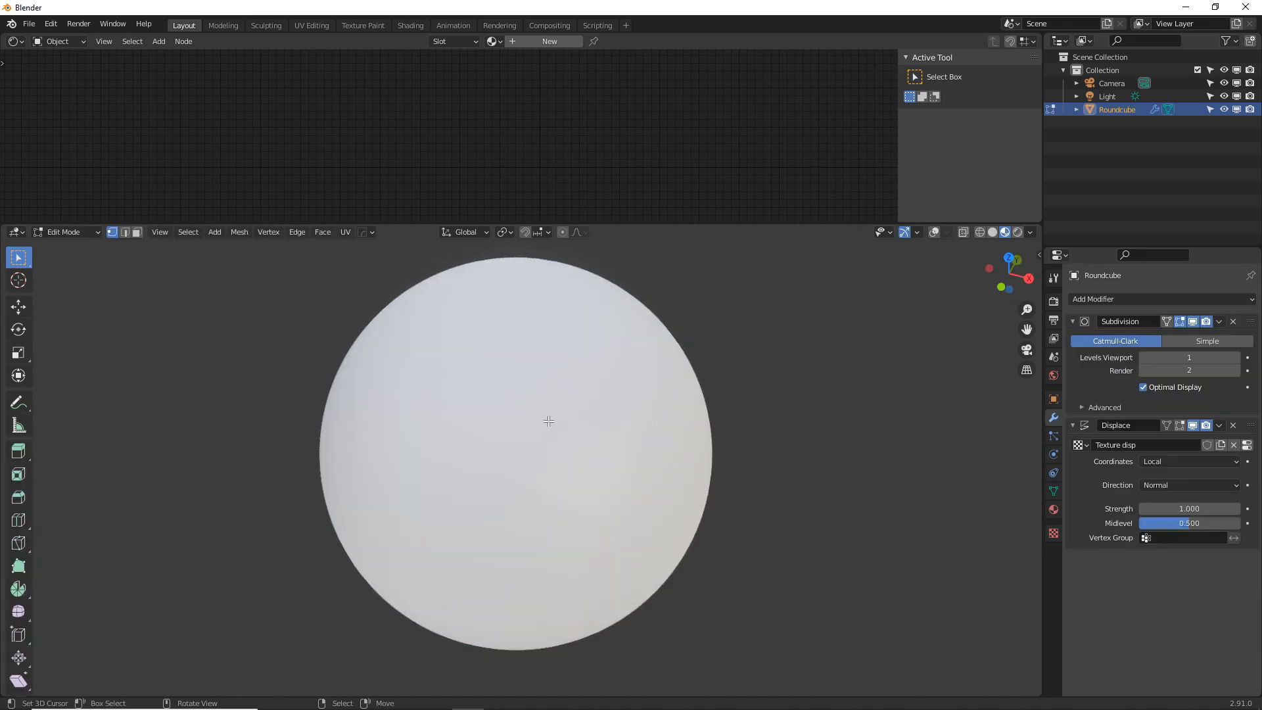
{"action": "left_click", "coordinate": [1179, 426]}
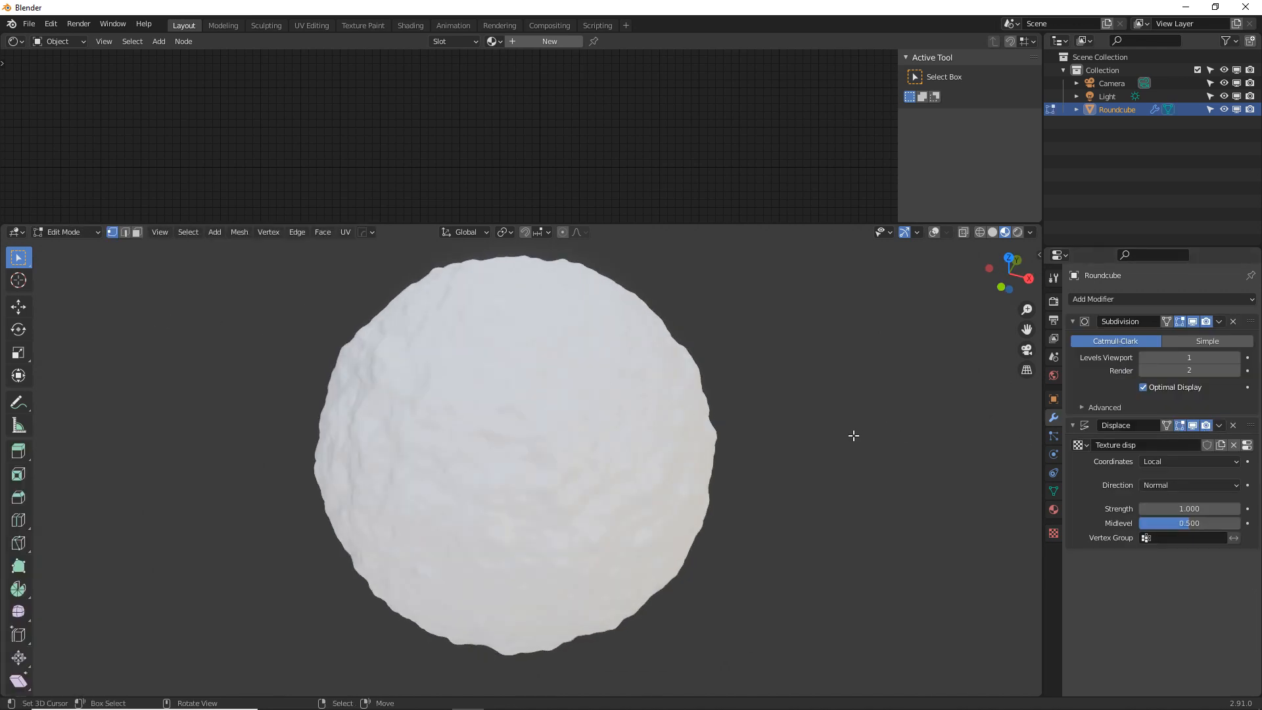
{"action": "left_click", "coordinate": [1179, 426]}
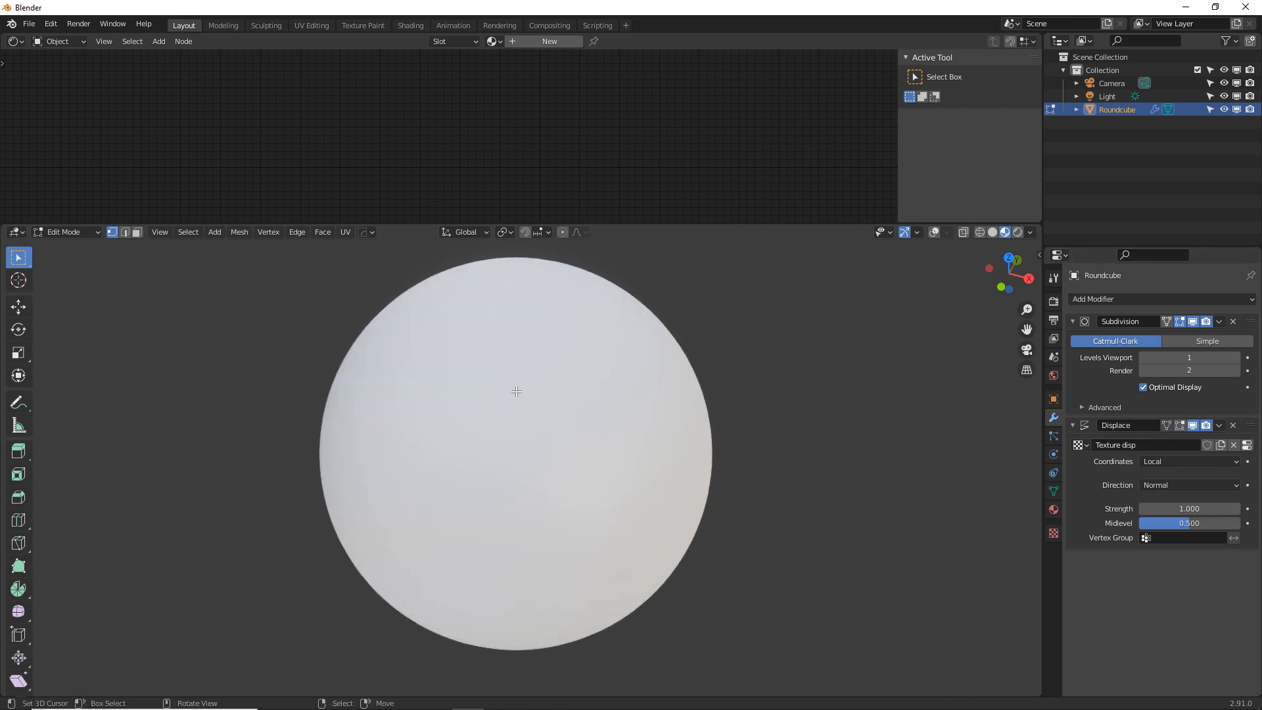
{"action": "key", "text": "Tab"}
Switch the viewport to Solid shading after checking Wireframe, and inspect the bumps on the displaced sphere.
{"action": "middle_click_drag", "start_coordinate": [660, 385], "coordinate": [545, 368]}
{"action": "left_click", "coordinate": [992, 232]}
{"action": "mouse_move", "coordinate": [781, 401]}
{"action": "middle_mouse_down"}
{"action": "mouse_move", "coordinate": [697, 355]}
{"action": "mouse_move", "coordinate": [649, 401]}
{"action": "mouse_move", "coordinate": [697, 345]}
{"action": "mouse_move", "coordinate": [652, 384]}
{"action": "middle_mouse_up"}
{"action": "left_click", "coordinate": [979, 233]}
{"action": "left_click", "coordinate": [993, 232]}
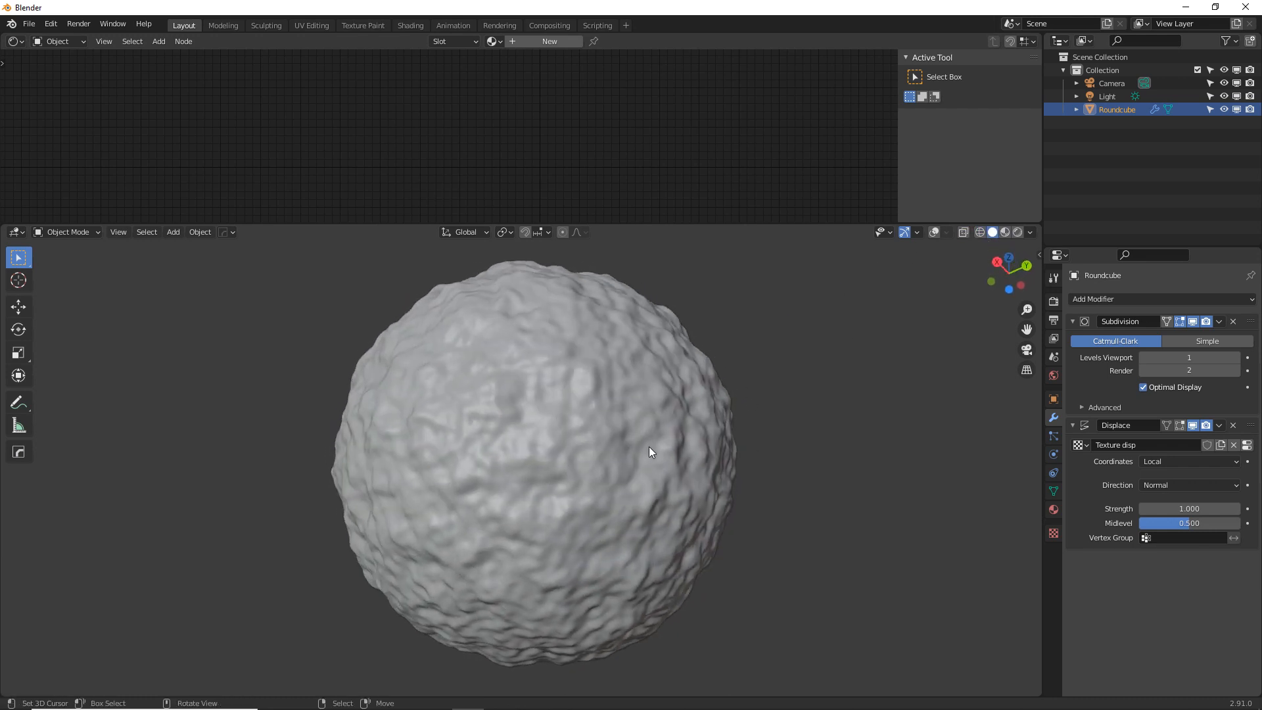
{"action": "middle_click_drag", "start_coordinate": [649, 447], "coordinate": [673, 478]}
Set the Size of the Displace modifier's Clouds texture to 2.00.
{"action": "left_click", "coordinate": [1054, 533]}
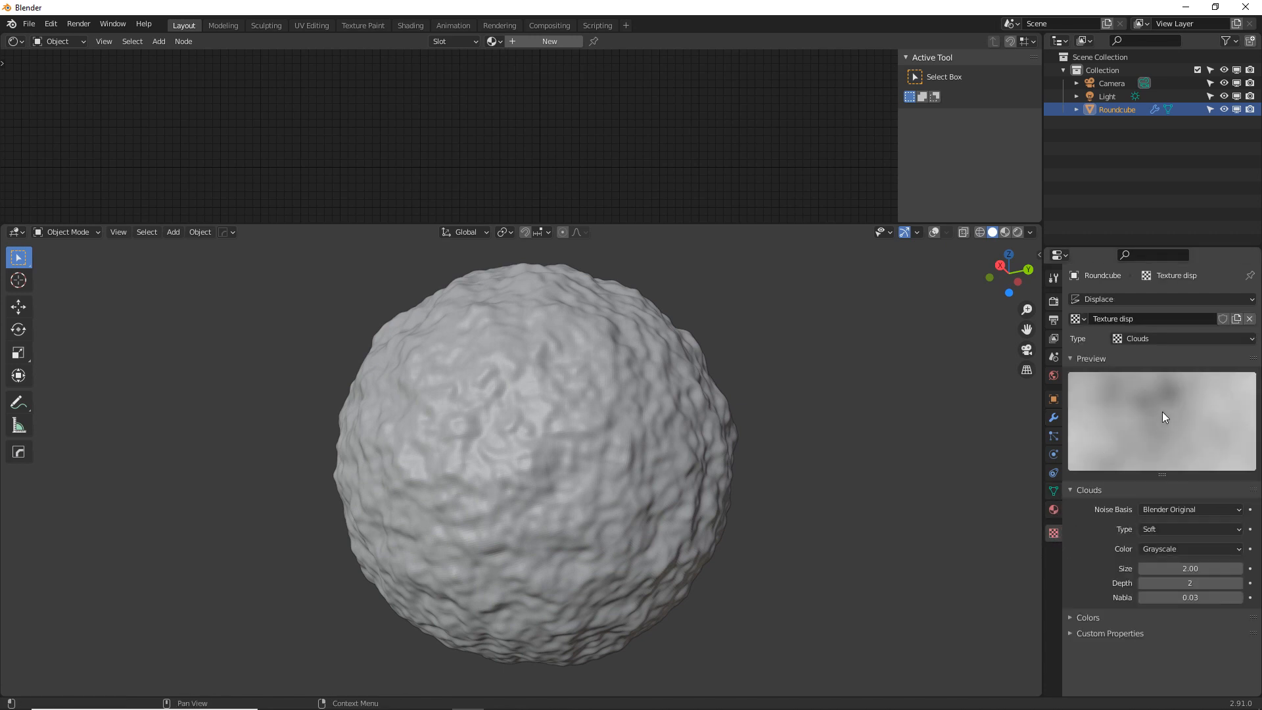
Set the Clouds displacement texture's size to 5 and depth to 4, and view the effect on the sphere.
{"action": "left_click", "coordinate": [1169, 569]}
{"action": "type", "text": "5"}
{"action": "key", "text": "Return"}
{"action": "left_click", "coordinate": [1193, 584]}
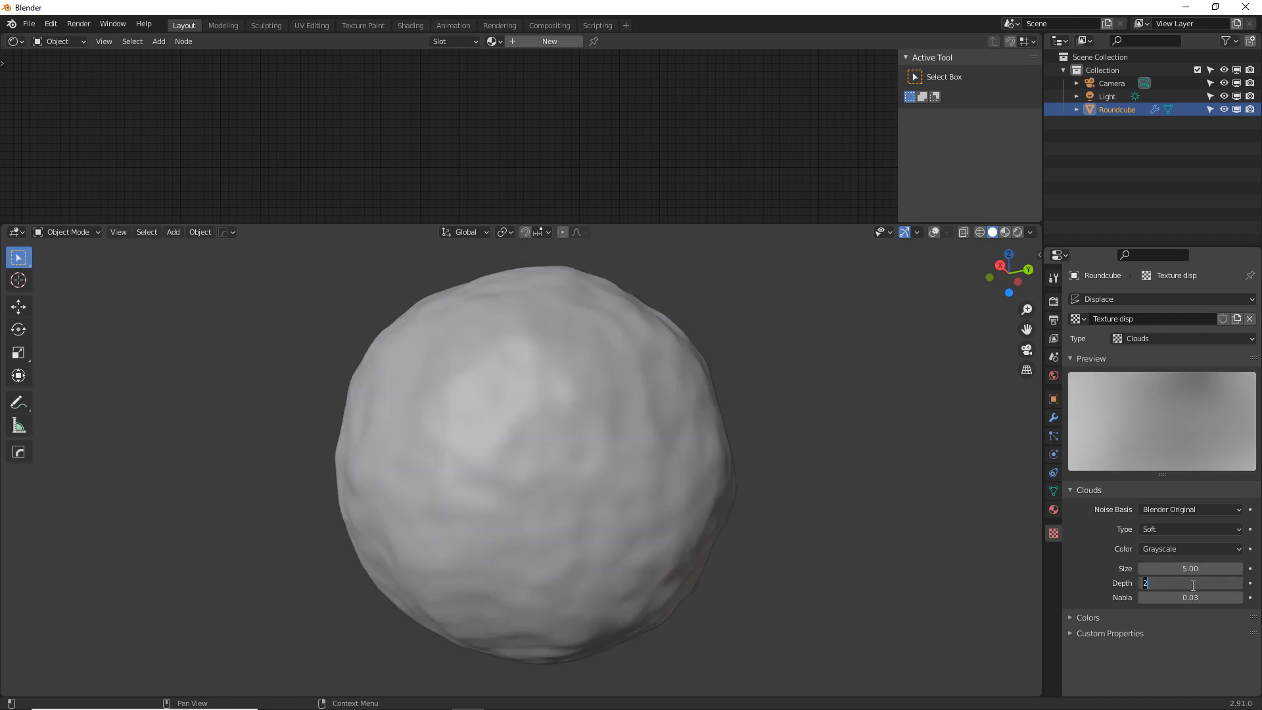
{"action": "key", "text": "Return"}
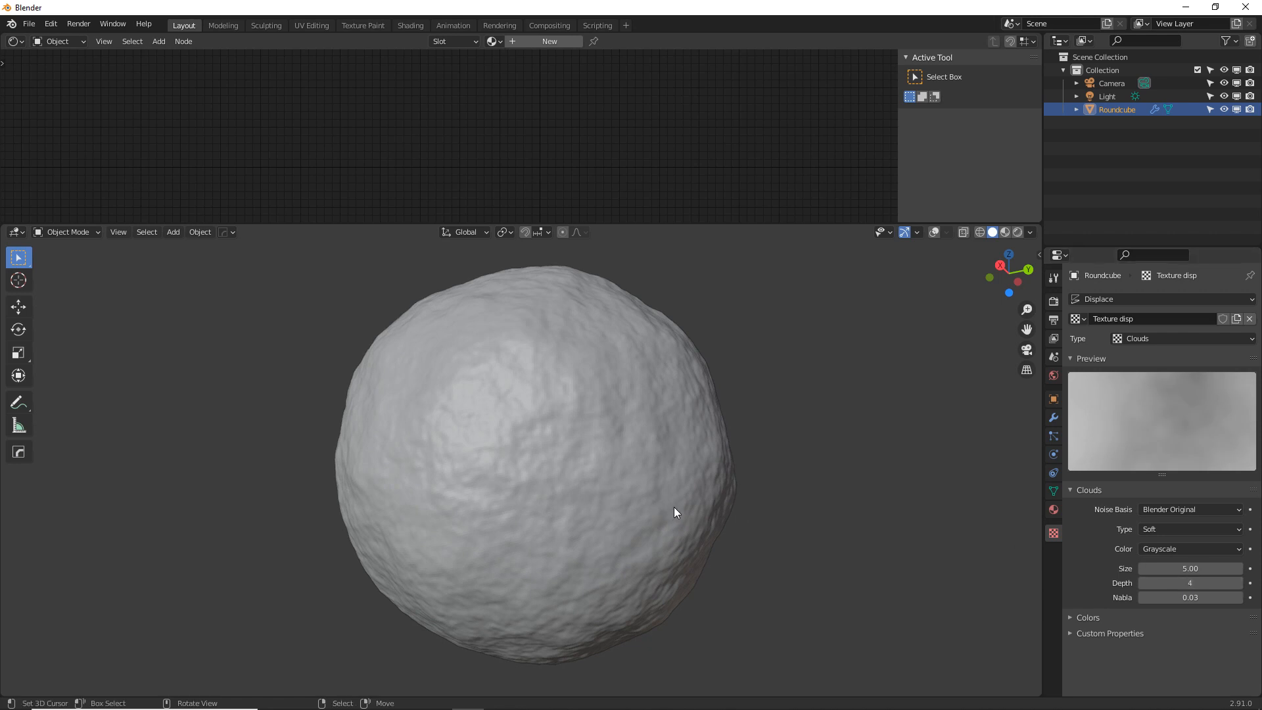
{"action": "mouse_move", "coordinate": [689, 502]}
{"action": "left_mouse_down", "text": "alt"}
{"action": "mouse_move", "coordinate": [578, 555]}
{"action": "mouse_move", "coordinate": [611, 471]}
{"action": "mouse_move", "coordinate": [644, 520]}
{"action": "left_mouse_up", "text": "alt"}
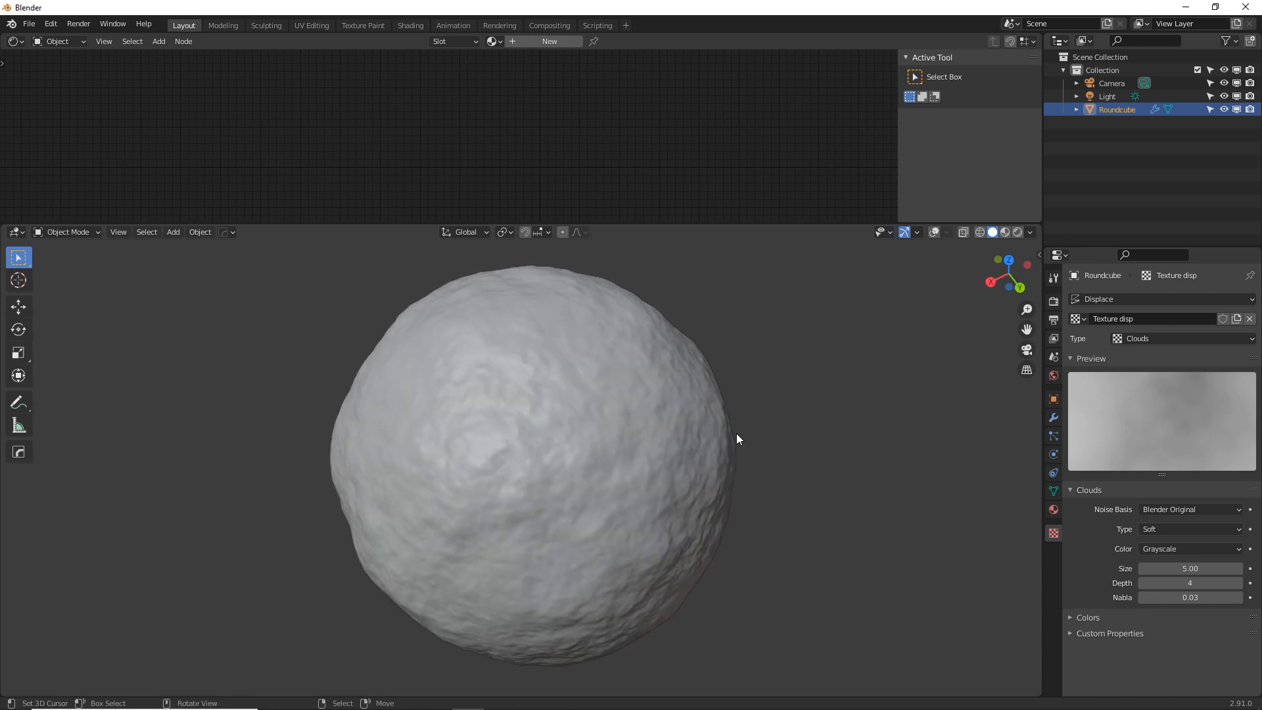
Expand the texture's color settings, enable the Color Ramp to see its options, and disable it again.
{"action": "left_click", "coordinate": [1088, 620]}
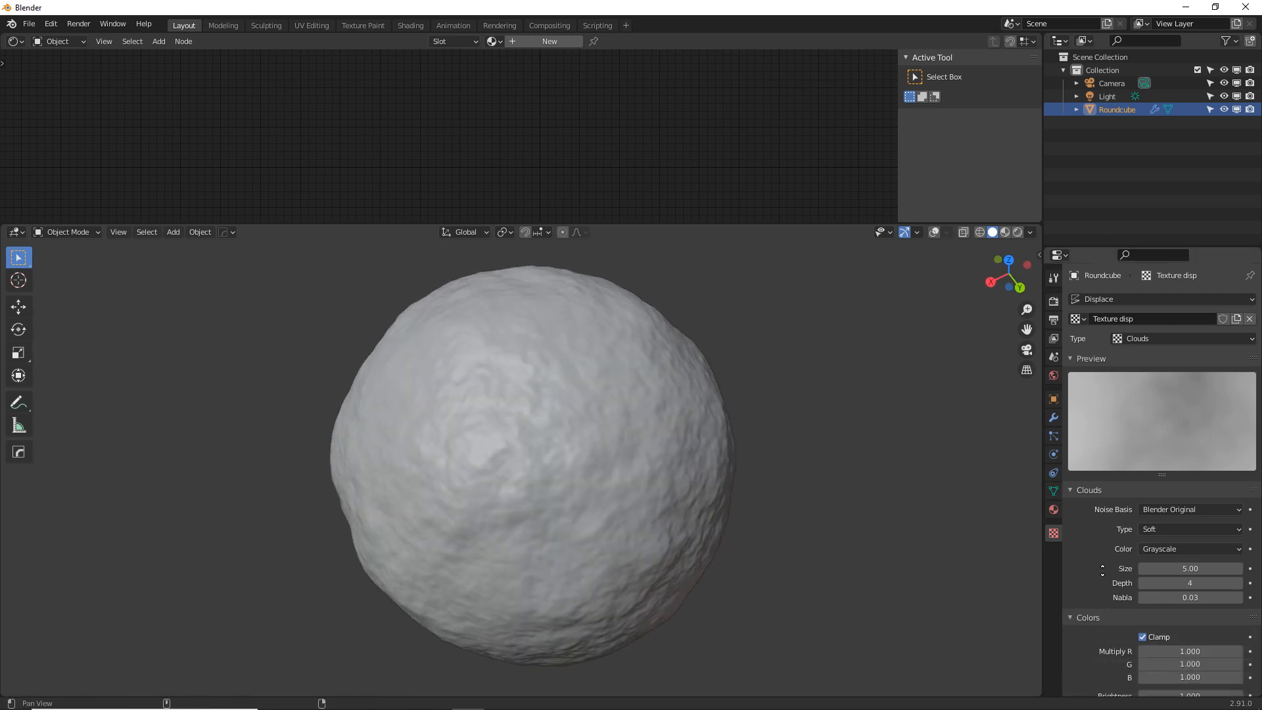
{"action": "scroll", "coordinate": [1176, 565], "scroll_direction": "down", "scroll_amount": 3}
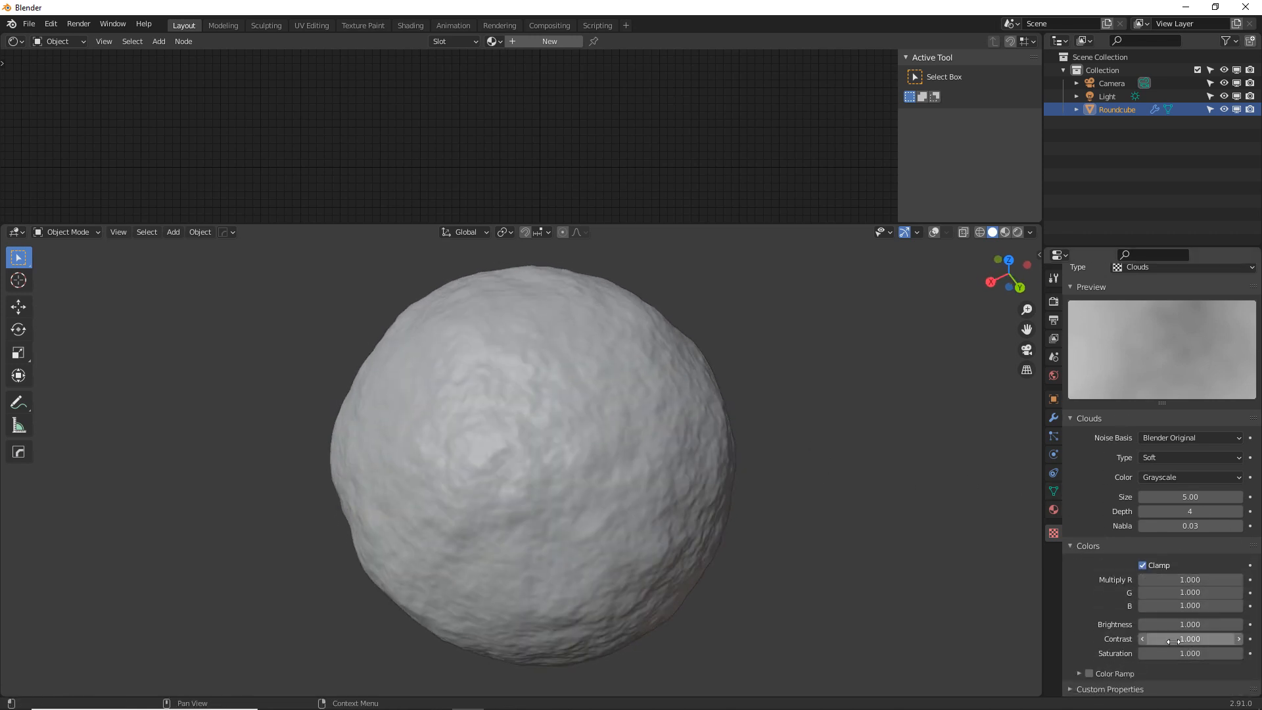
{"action": "left_click", "coordinate": [1081, 674]}
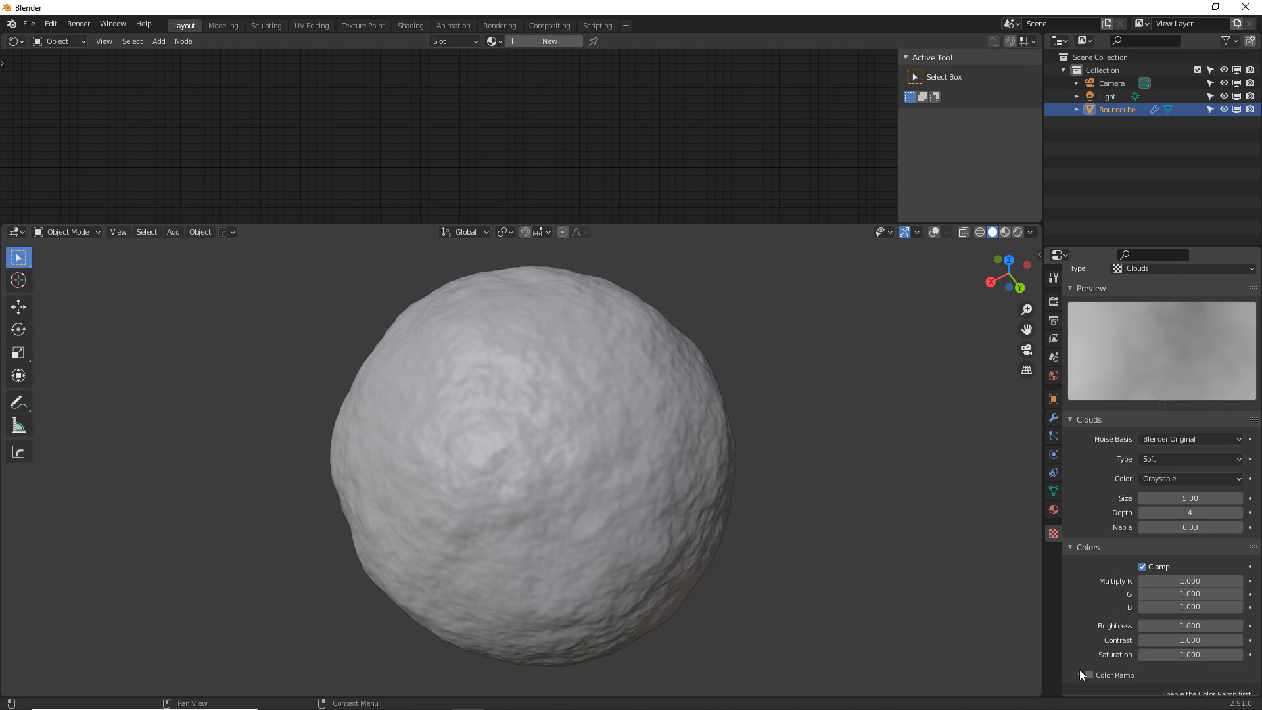
{"action": "scroll", "coordinate": [1092, 661], "scroll_direction": "down", "scroll_amount": 1}
{"action": "left_click", "coordinate": [1090, 649]}
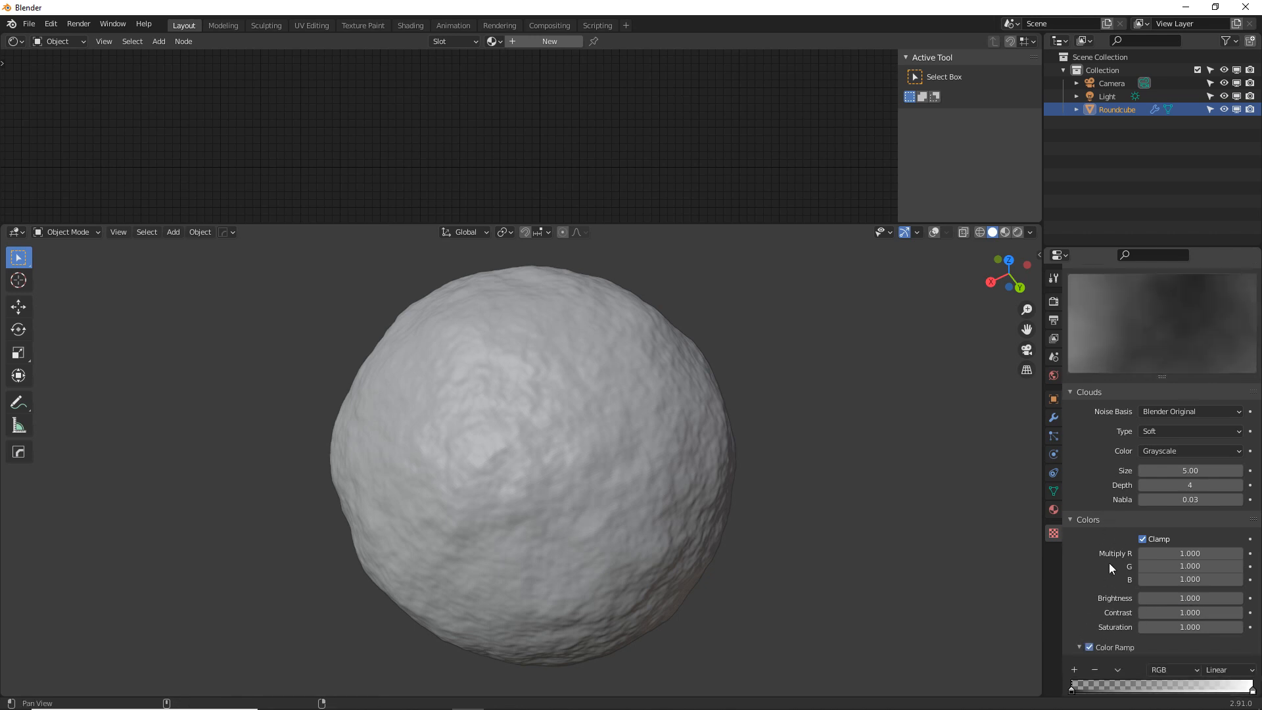
{"action": "scroll", "coordinate": [1145, 586], "scroll_direction": "down", "scroll_amount": 2}
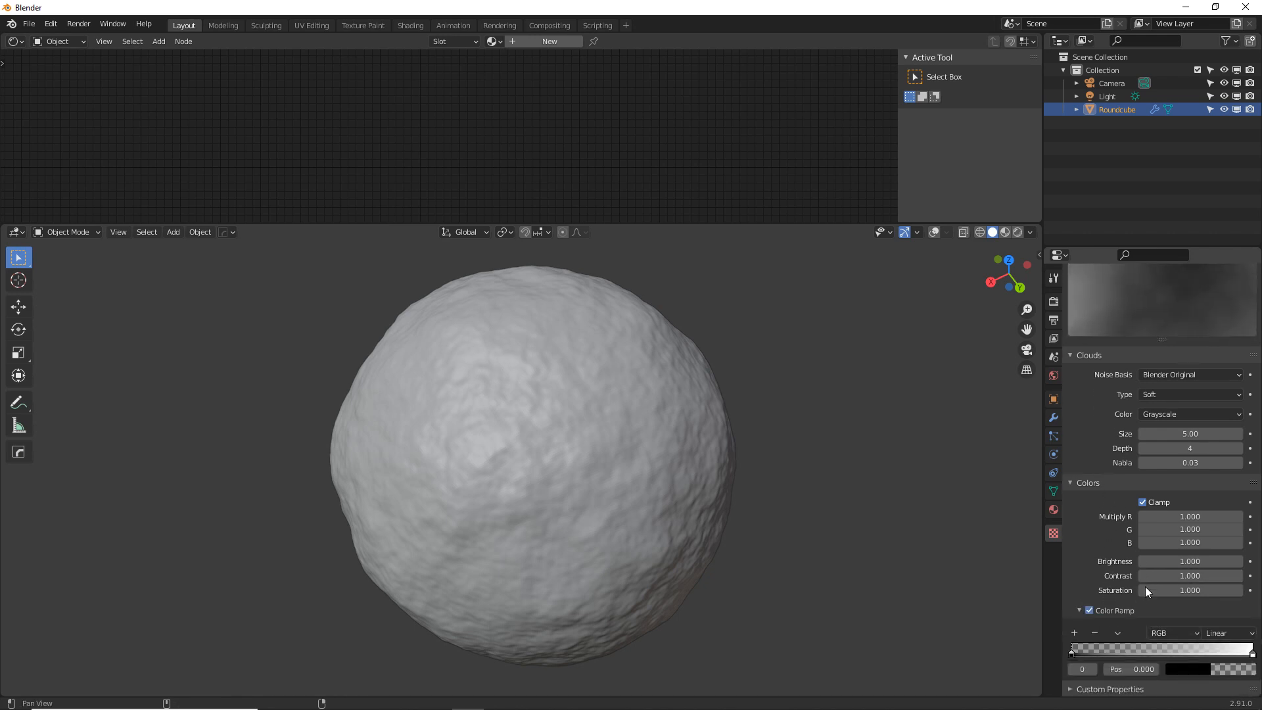
{"action": "left_click", "coordinate": [1091, 610]}
{"action": "scroll", "coordinate": [1111, 658], "scroll_direction": "up", "scroll_amount": 5}
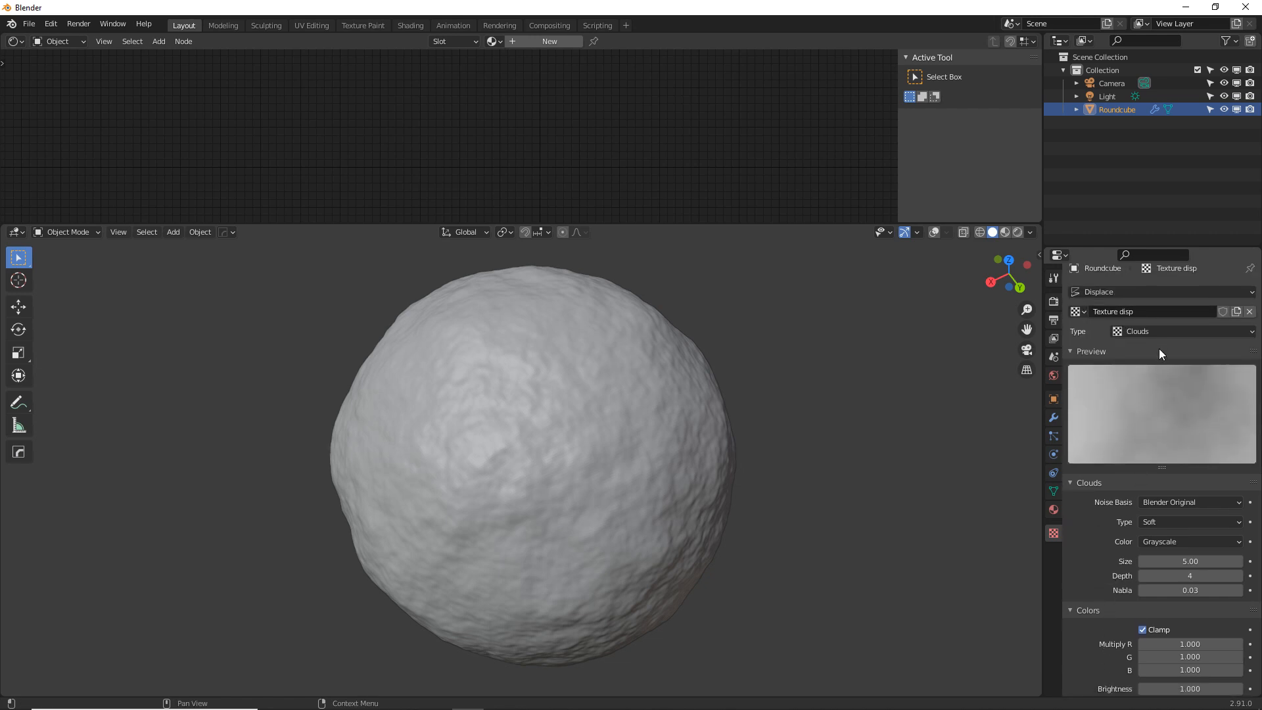
Try the Distorted Noise and Magic texture types for the sphere's displacement.
{"action": "left_click", "coordinate": [1160, 329]}
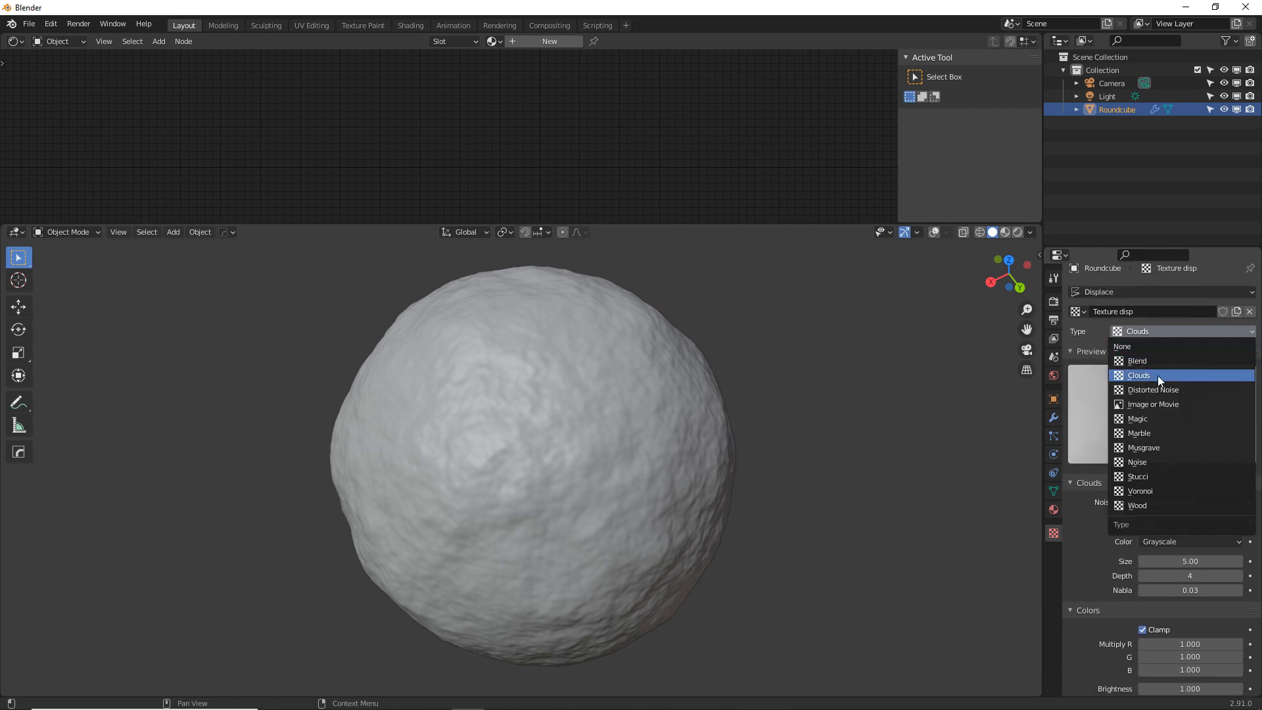
{"action": "left_click", "coordinate": [1181, 389]}
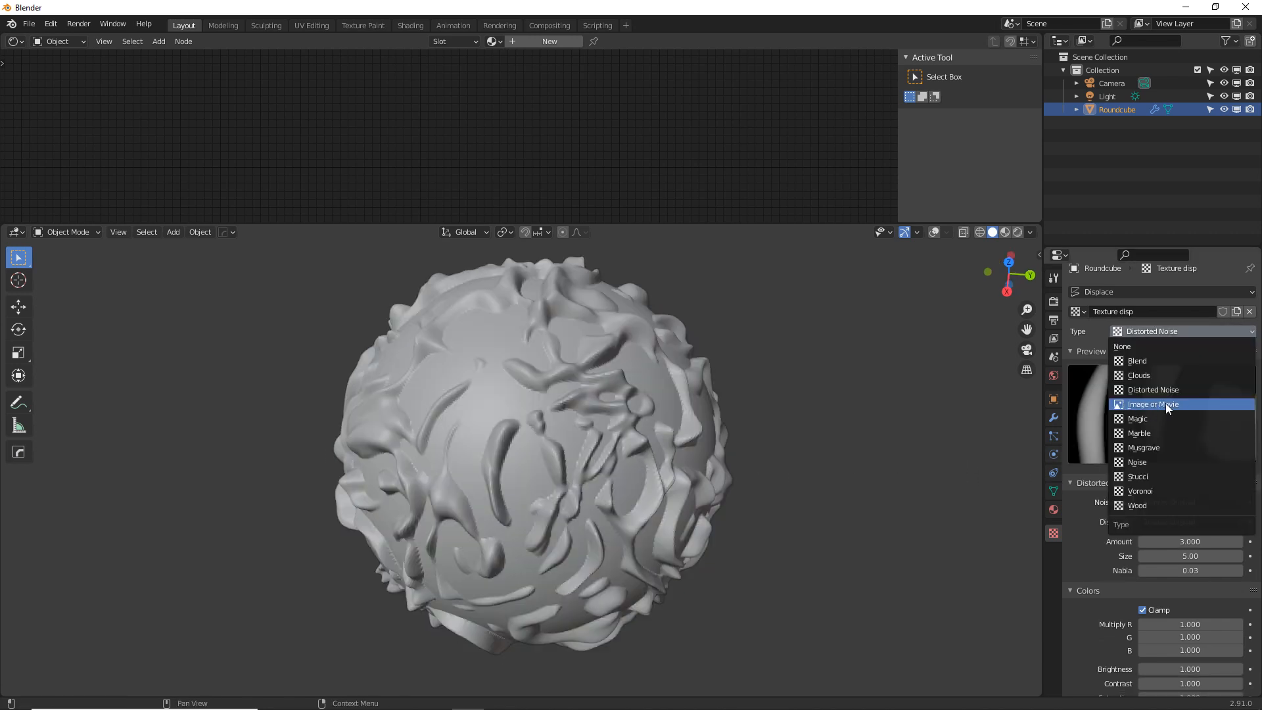
{"action": "left_click", "coordinate": [1151, 418]}
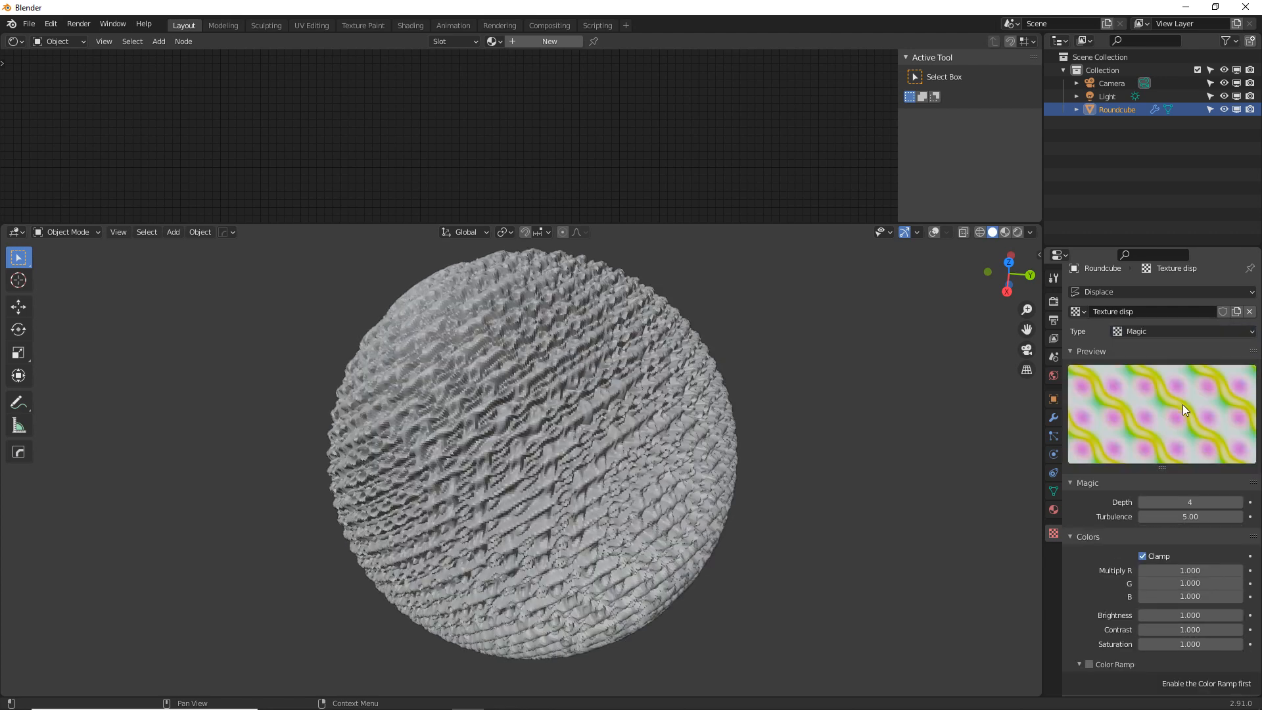
{"action": "middle_click_drag", "start_coordinate": [933, 473], "coordinate": [918, 420]}
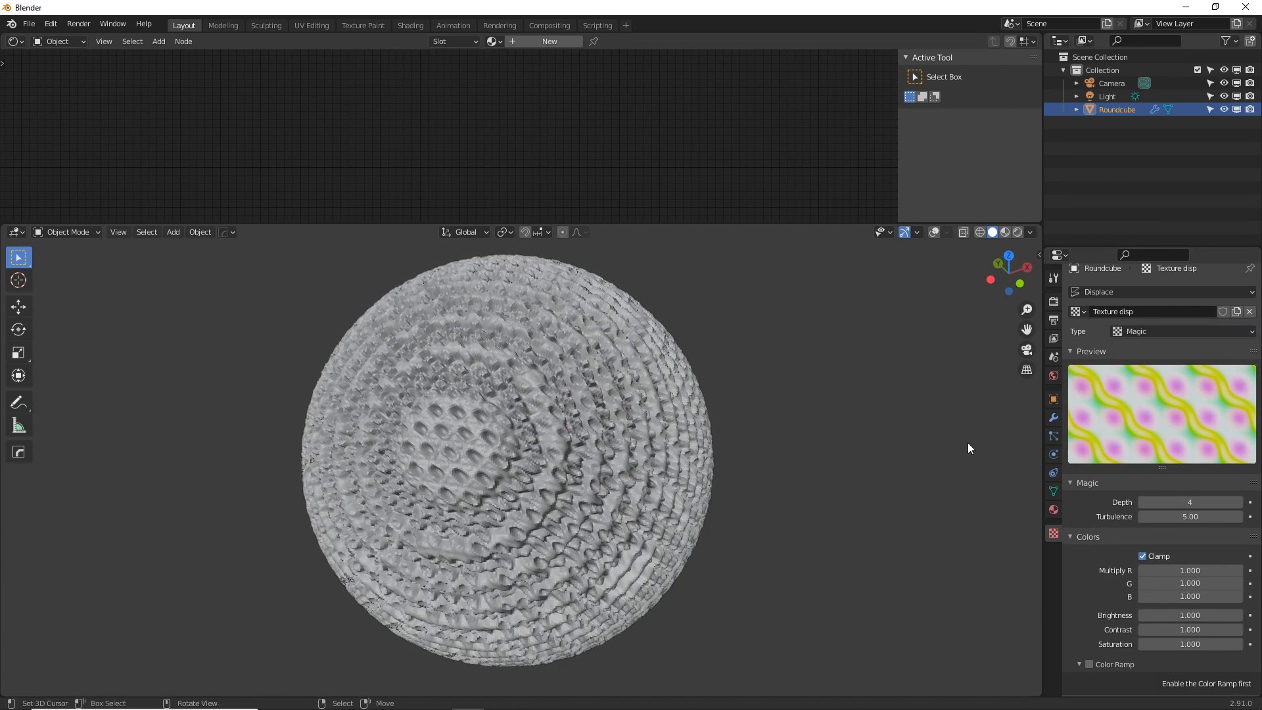
Try the Marble and Noise texture types for the sphere's displacement.
{"action": "left_click", "coordinate": [1158, 332]}
{"action": "left_click", "coordinate": [1165, 435]}
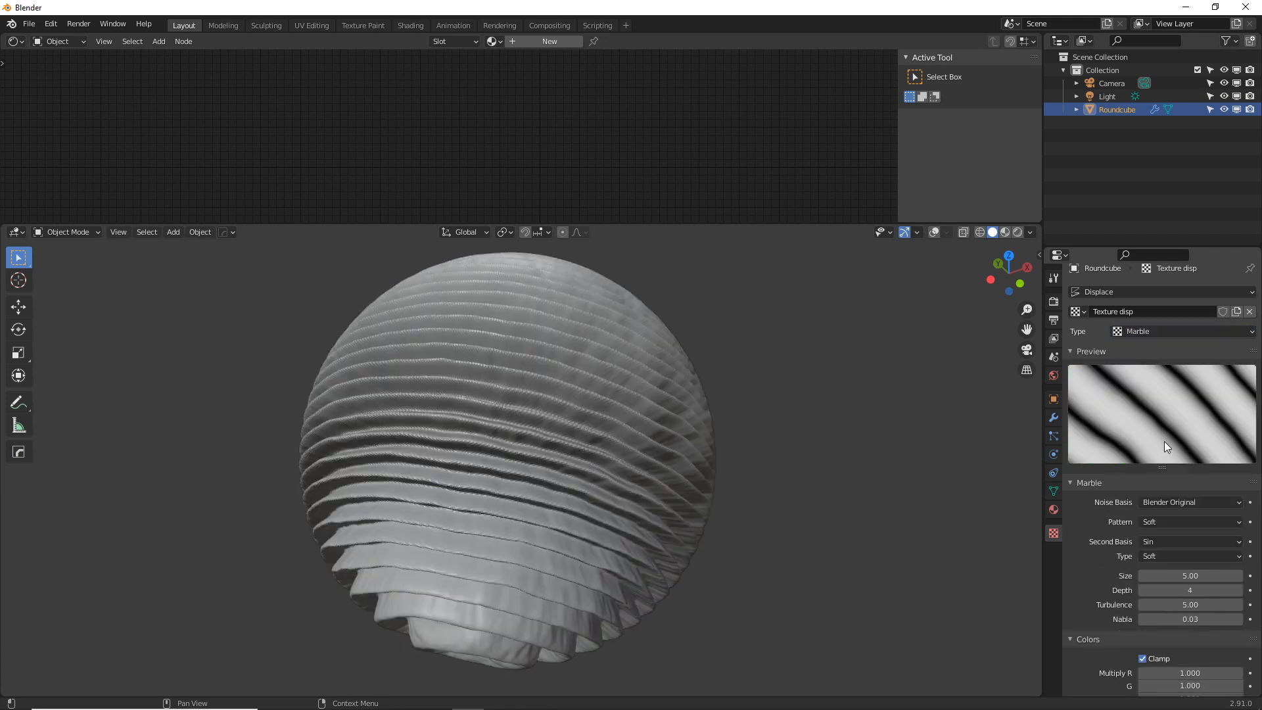
{"action": "middle_click_drag", "start_coordinate": [835, 443], "coordinate": [797, 495]}
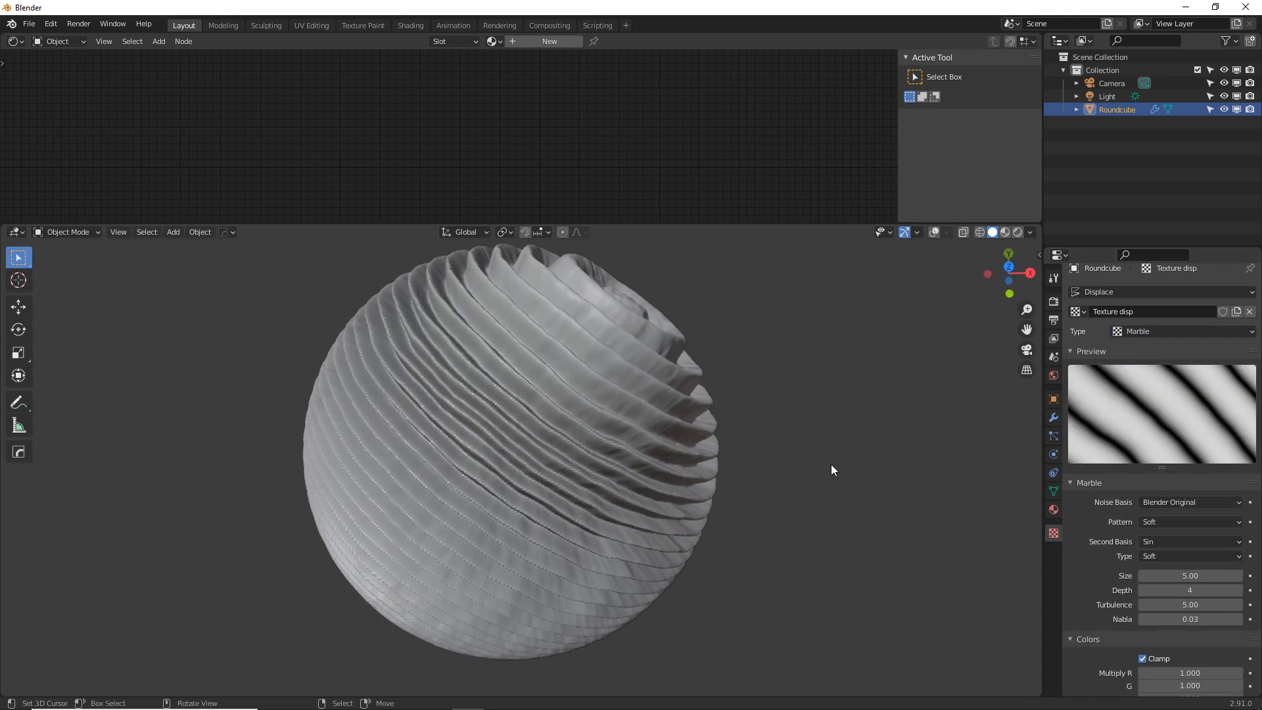
{"action": "left_click", "coordinate": [1161, 332]}
{"action": "left_click", "coordinate": [1165, 470]}
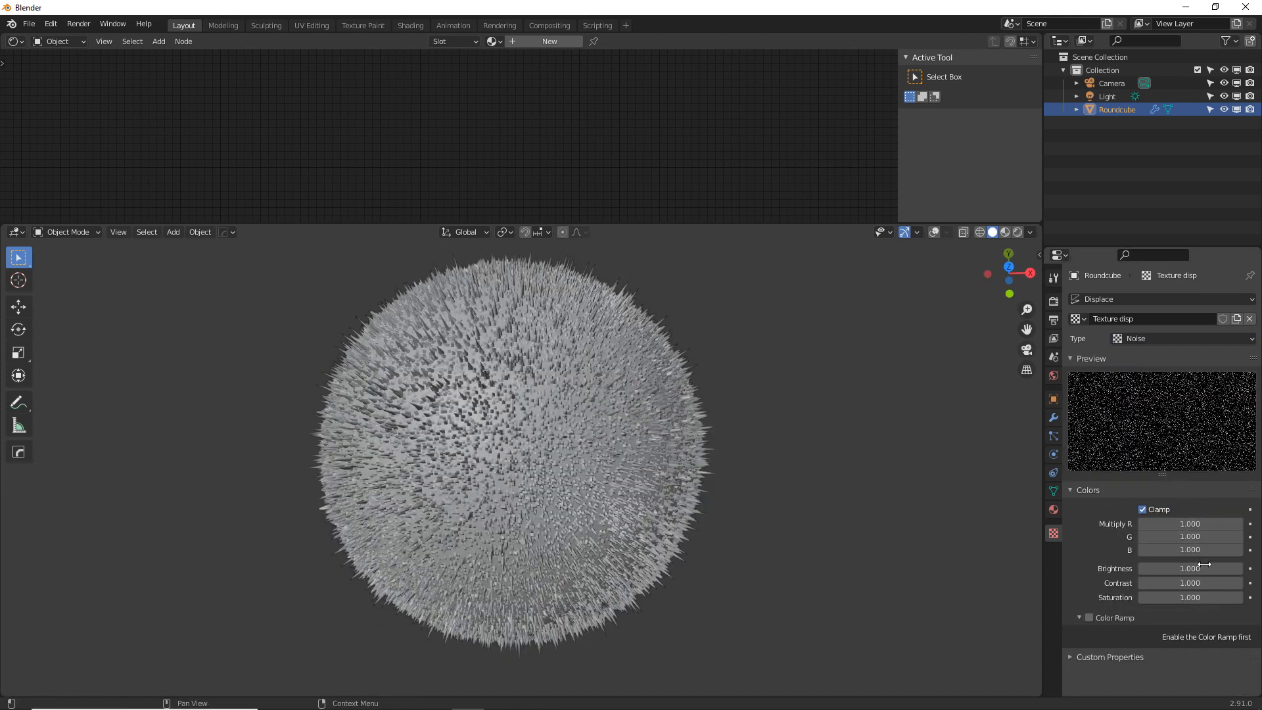
Try the Stucci texture type for the sphere's displacement with a size of 2.
{"action": "left_click", "coordinate": [1165, 334]}
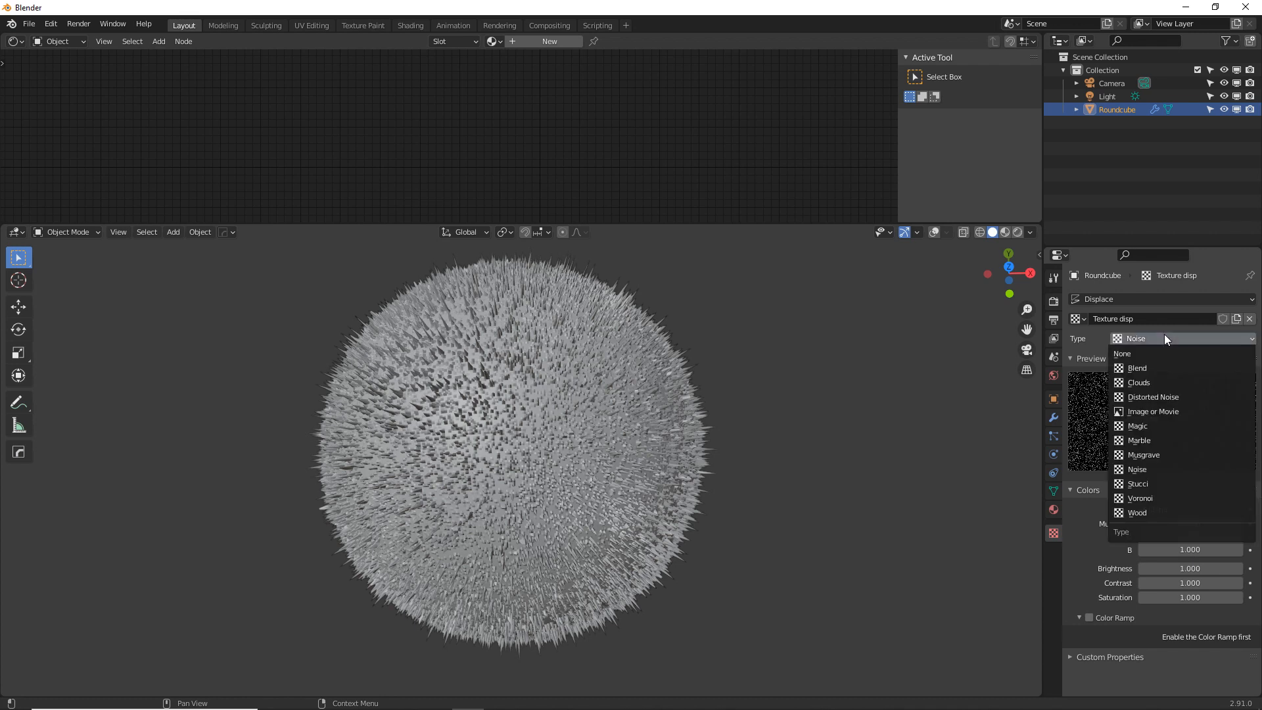
{"action": "left_click", "coordinate": [1146, 485]}
{"action": "middle_click_drag", "start_coordinate": [867, 461], "coordinate": [982, 424]}
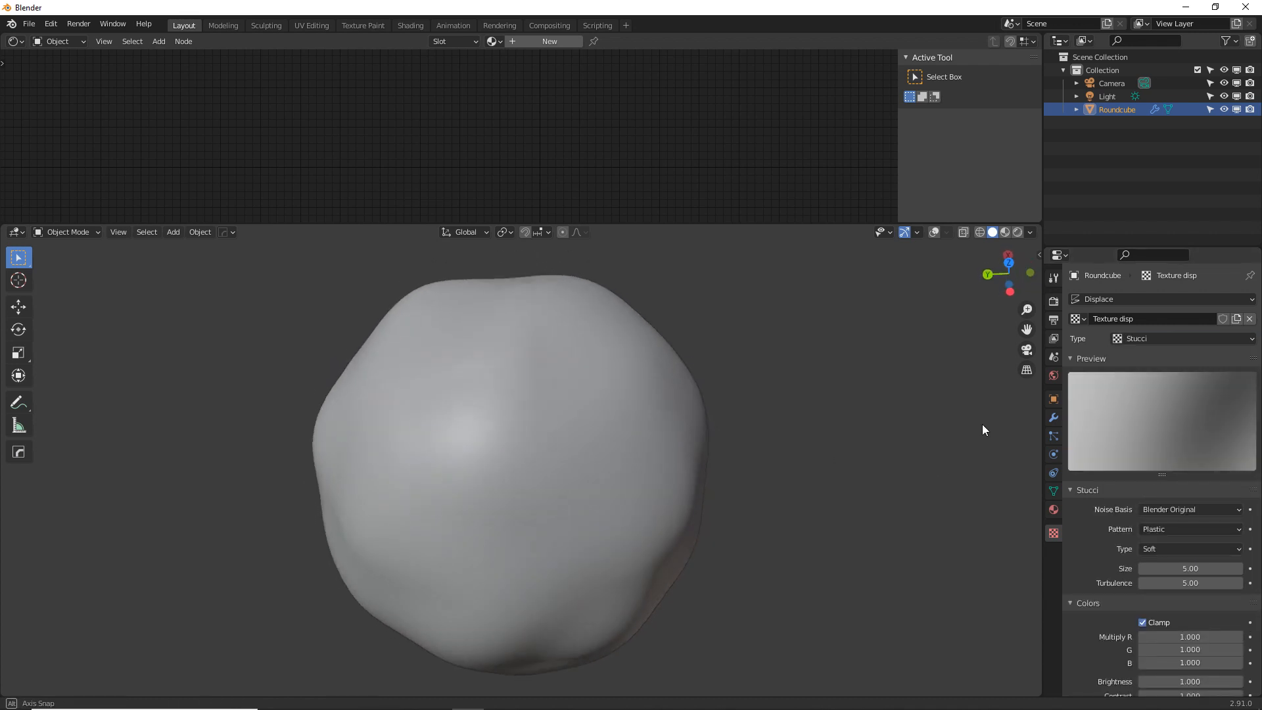
{"action": "left_click_drag", "start_coordinate": [1154, 570], "coordinate": [1008, 562]}
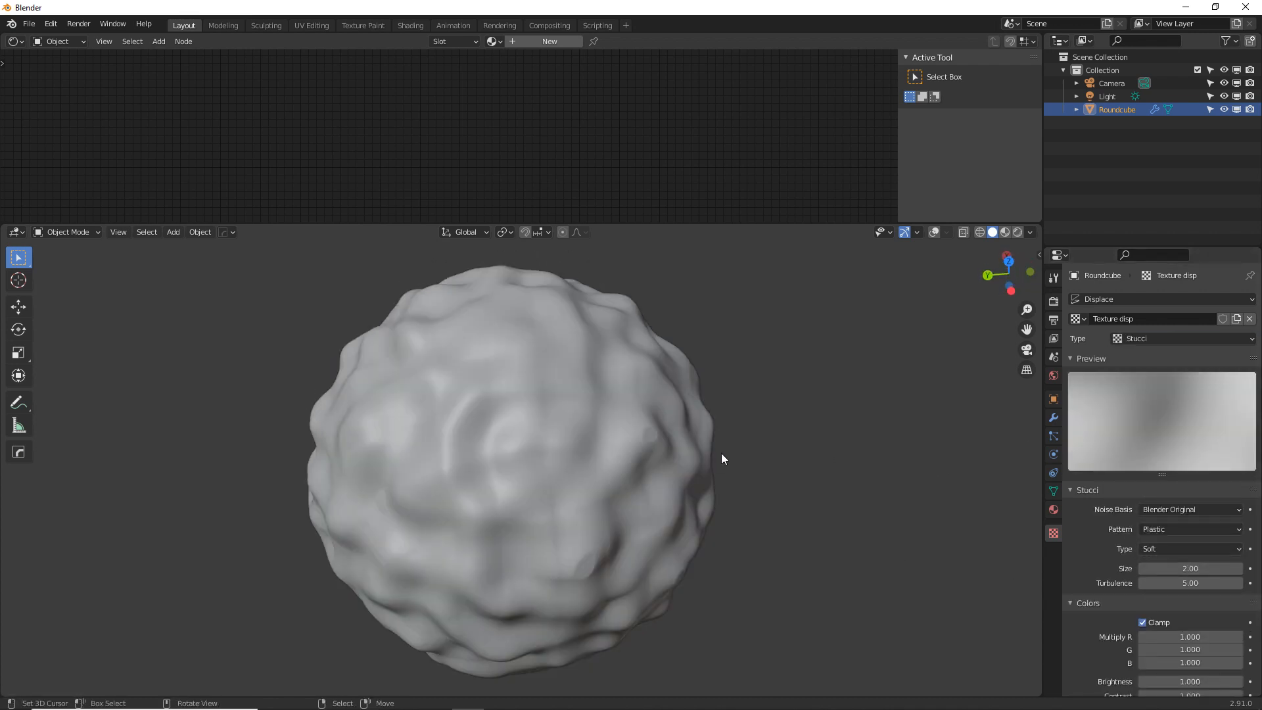
{"action": "middle_click_drag", "start_coordinate": [721, 457], "coordinate": [721, 403]}
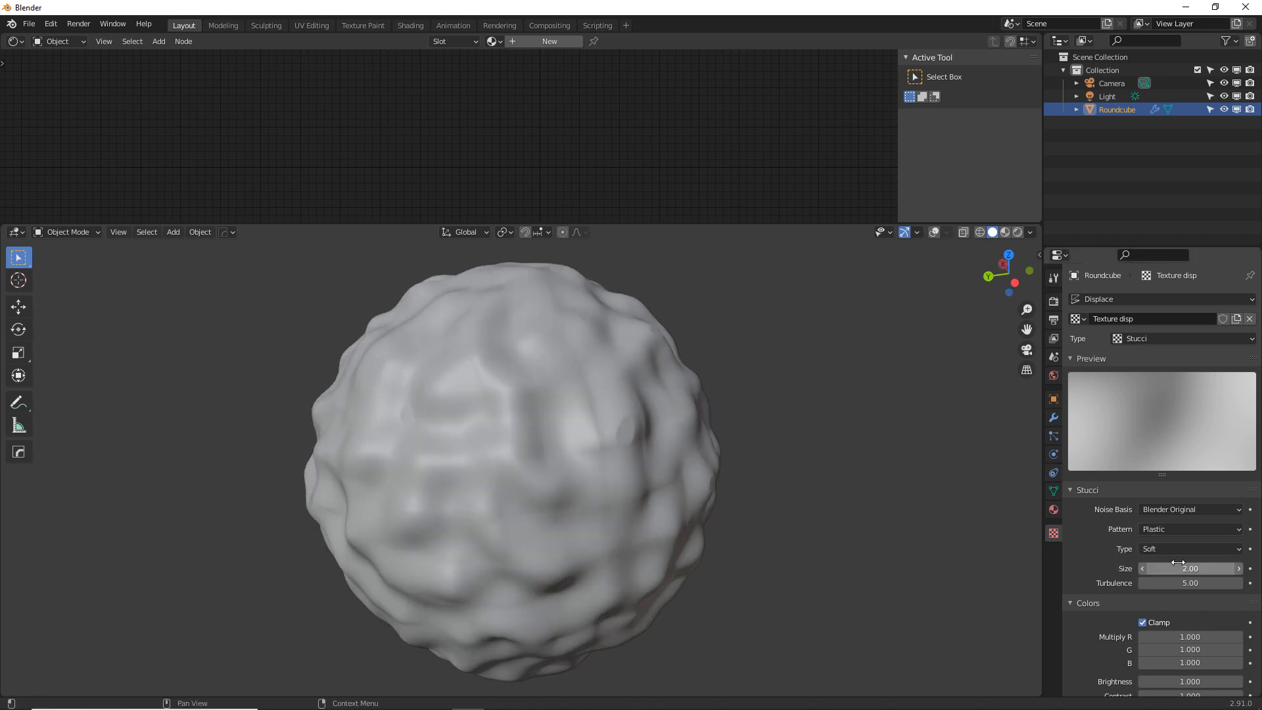
Set the Stucci texture's size to 1 and try its Hard noise type.
{"action": "double_click", "coordinate": [1200, 563]}
{"action": "type", "text": "1"}
{"action": "key", "text": "Return"}
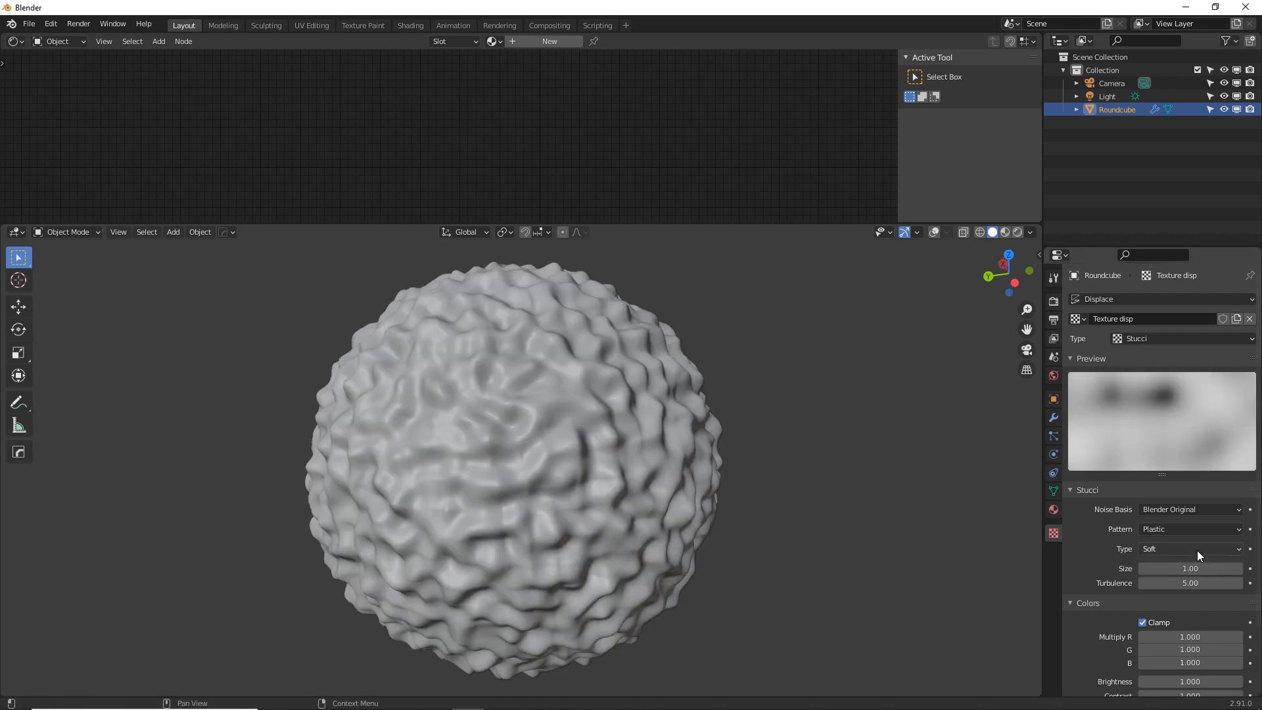
{"action": "left_click", "coordinate": [1197, 550]}
{"action": "left_click", "coordinate": [1166, 578]}
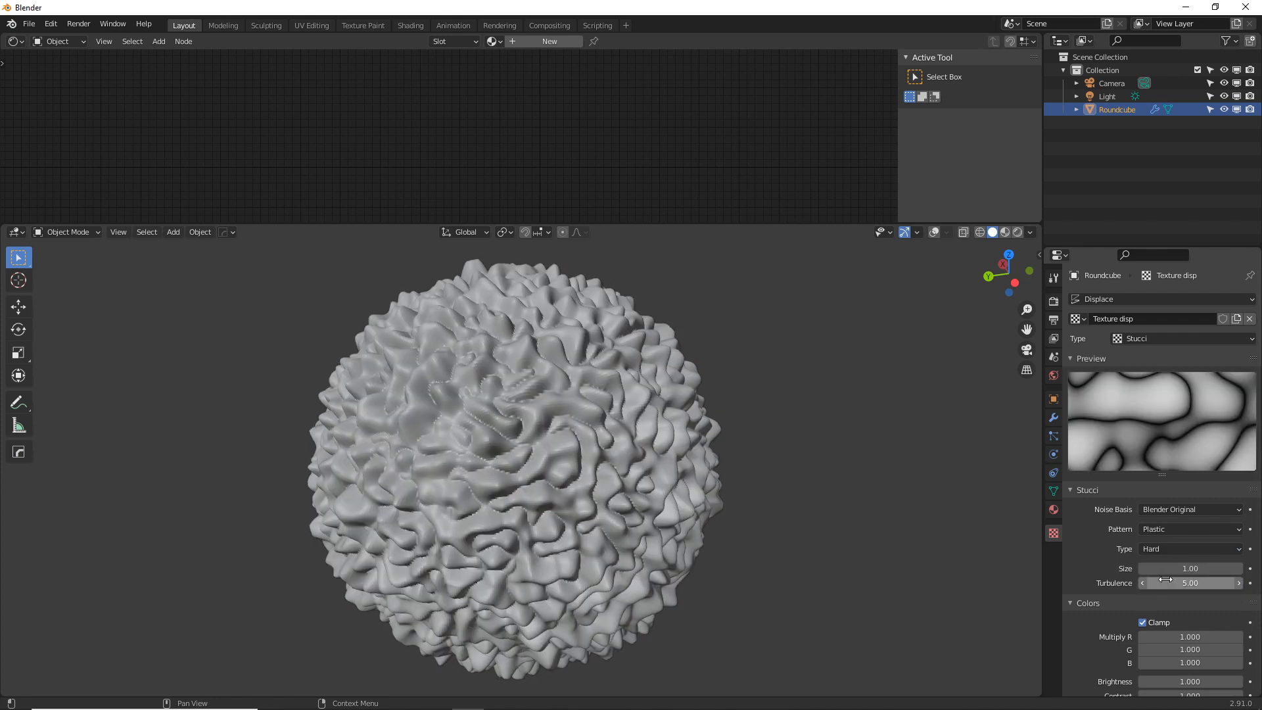
{"action": "left_click", "coordinate": [1162, 546]}
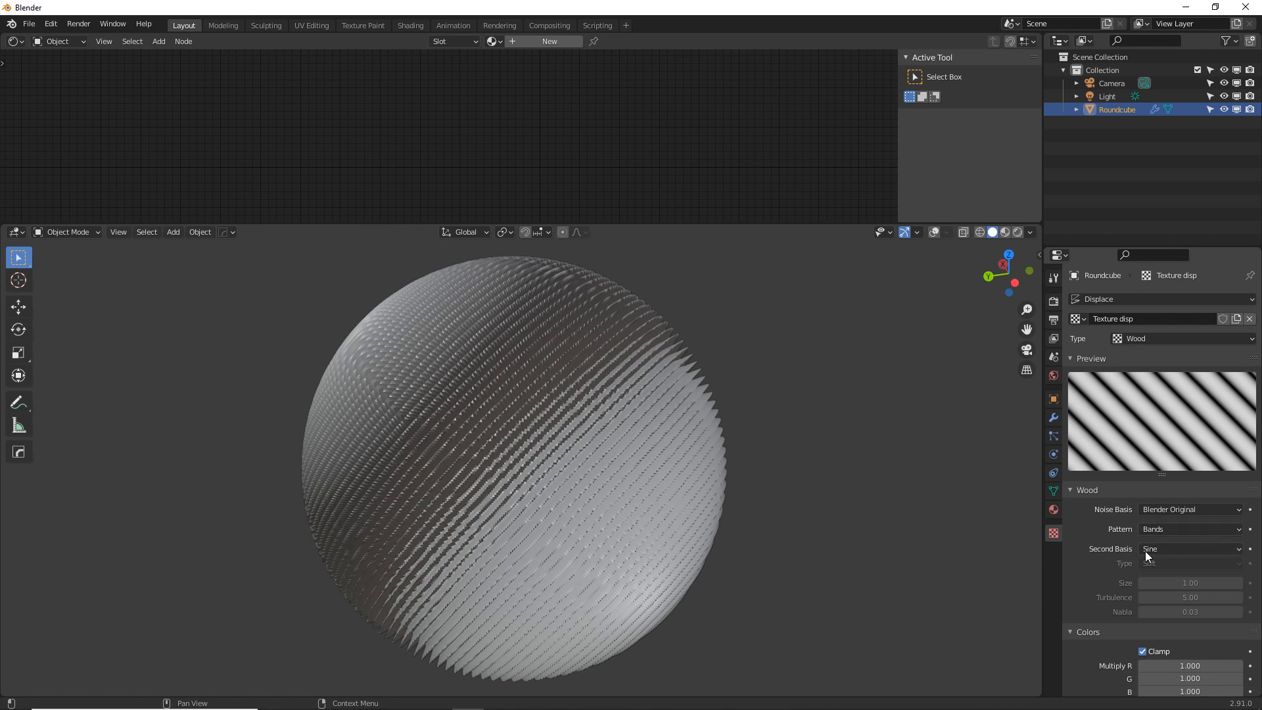
Return the displacement texture to the Clouds type and set its depth to 2 and size to 3.
{"action": "scroll", "coordinate": [1127, 575], "scroll_direction": "down", "scroll_amount": 3}
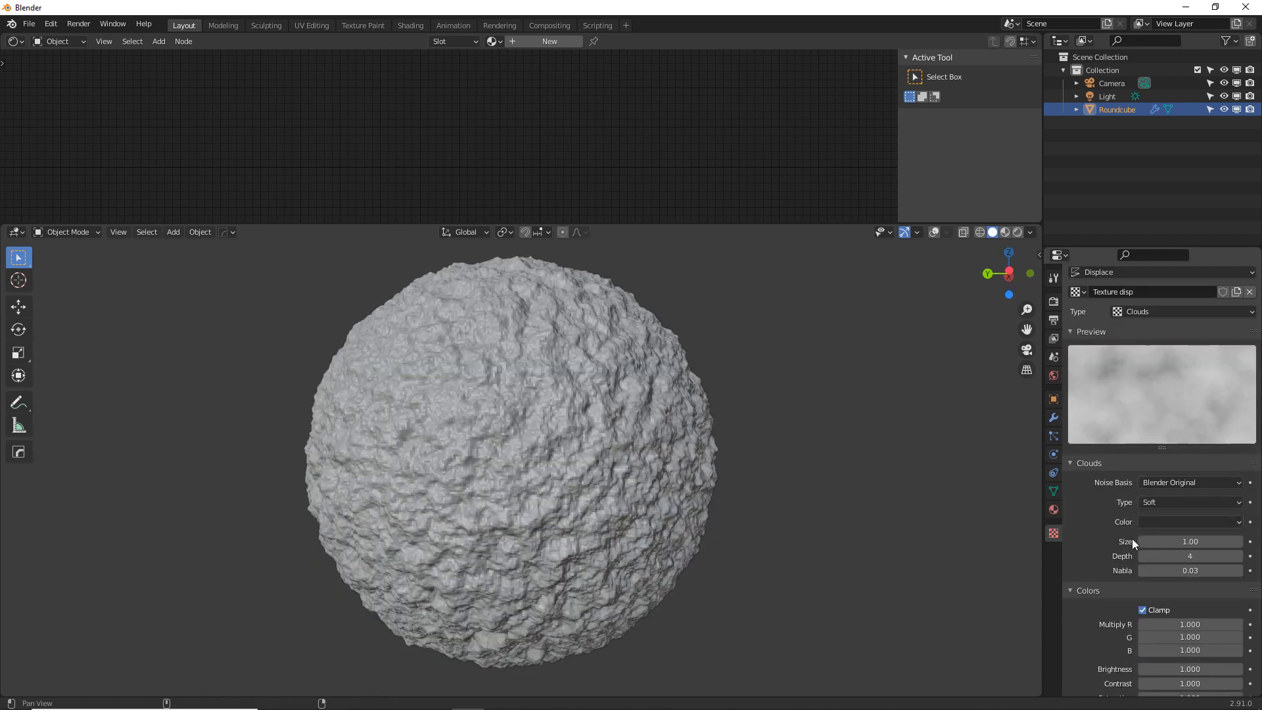
{"action": "left_click_drag", "start_coordinate": [1132, 538], "coordinate": [1132, 503], "text": "alt"}
{"action": "left_click_drag", "start_coordinate": [722, 468], "coordinate": [788, 510], "text": "alt"}
{"action": "left_click", "coordinate": [1203, 520]}
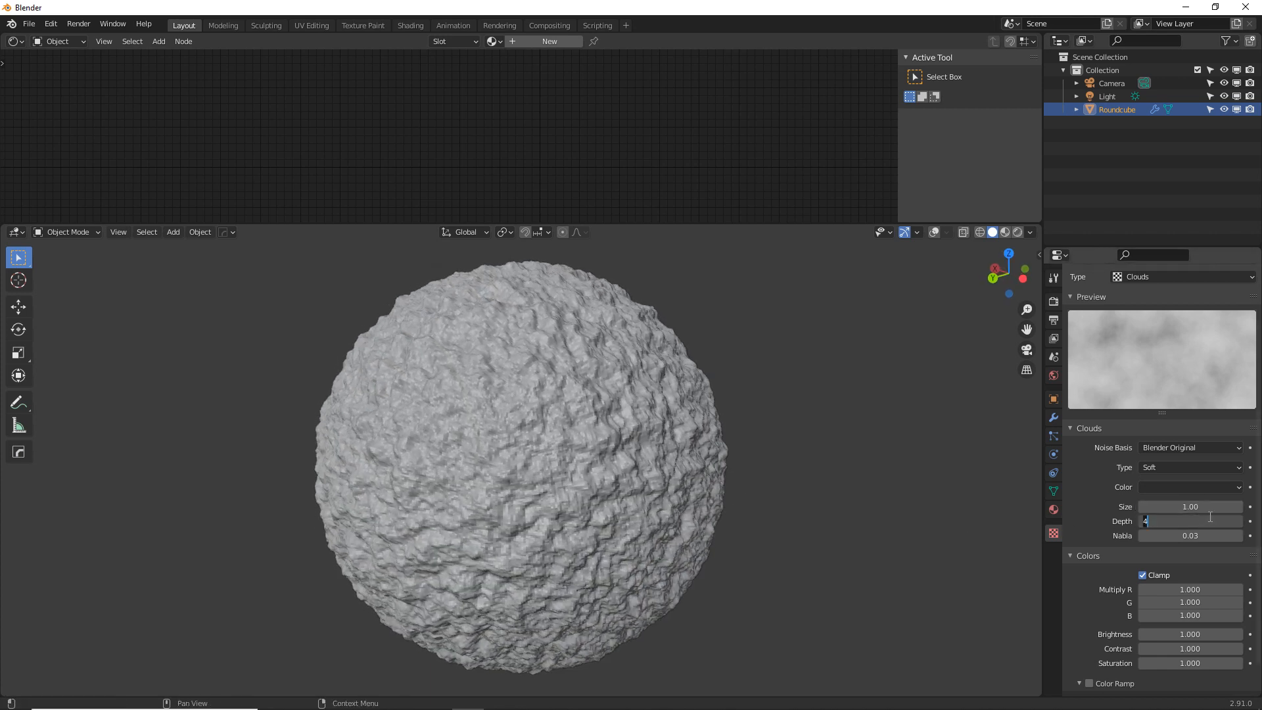
{"action": "type", "text": "2"}
{"action": "key", "text": "Return"}
{"action": "left_click", "coordinate": [1202, 506]}
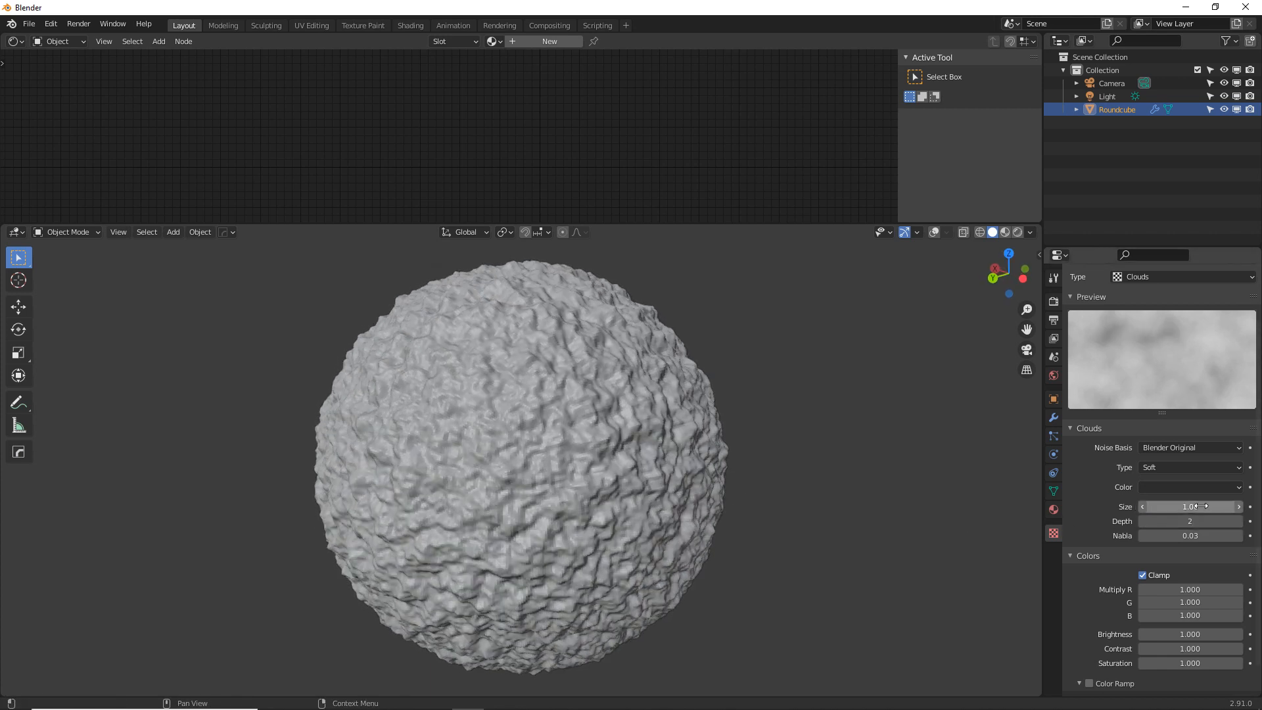
{"action": "type", "text": "3"}
{"action": "key", "text": "Return"}
{"action": "left_click_drag", "start_coordinate": [844, 458], "coordinate": [763, 454], "text": "alt"}
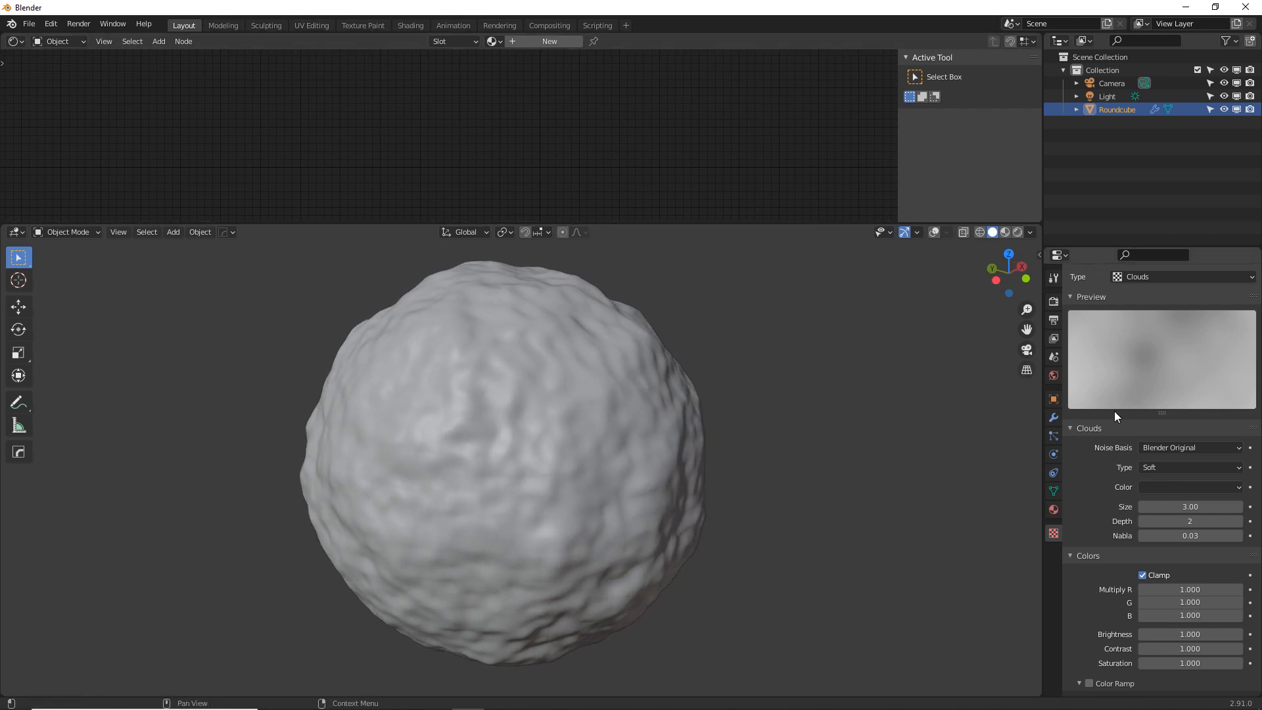
Give the sphere a new material using the Soft panels_softer.png image texture, inspect it, and open the sphere's modifier settings.
{"action": "left_click", "coordinate": [533, 41]}
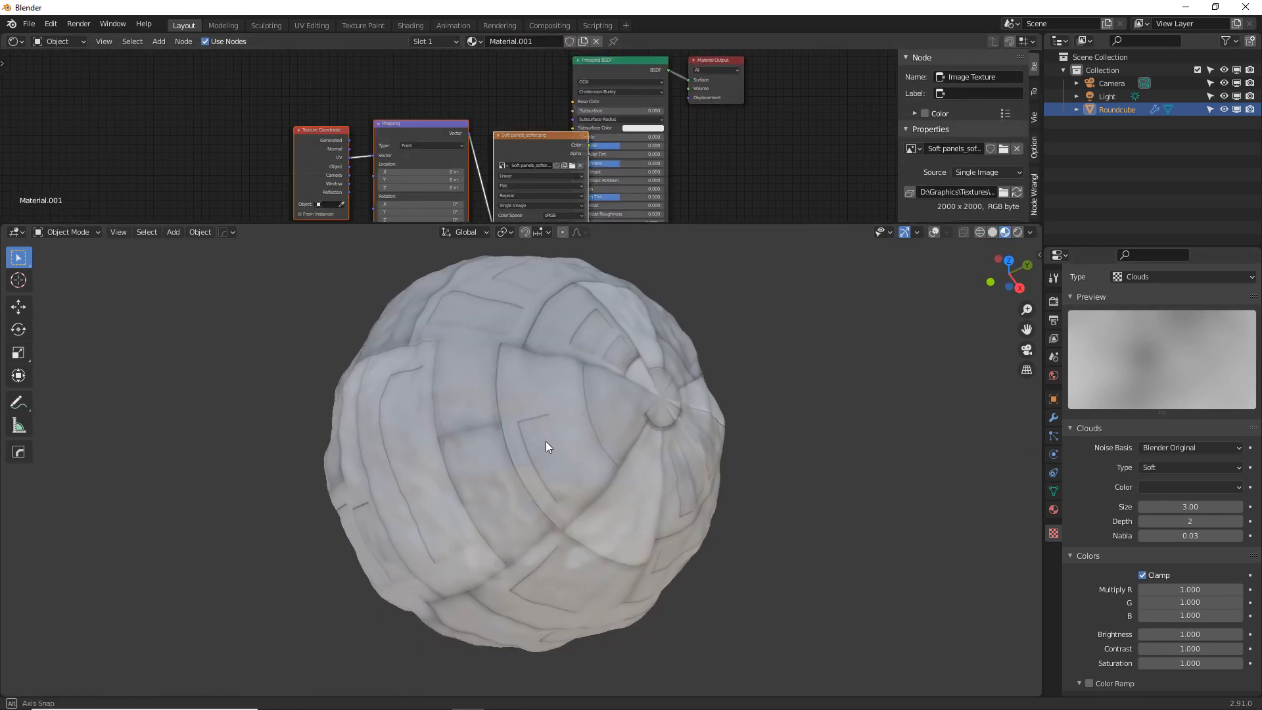
{"action": "middle_click_drag", "start_coordinate": [546, 440], "coordinate": [599, 384]}
{"action": "middle_click_drag", "start_coordinate": [582, 338], "coordinate": [657, 283]}
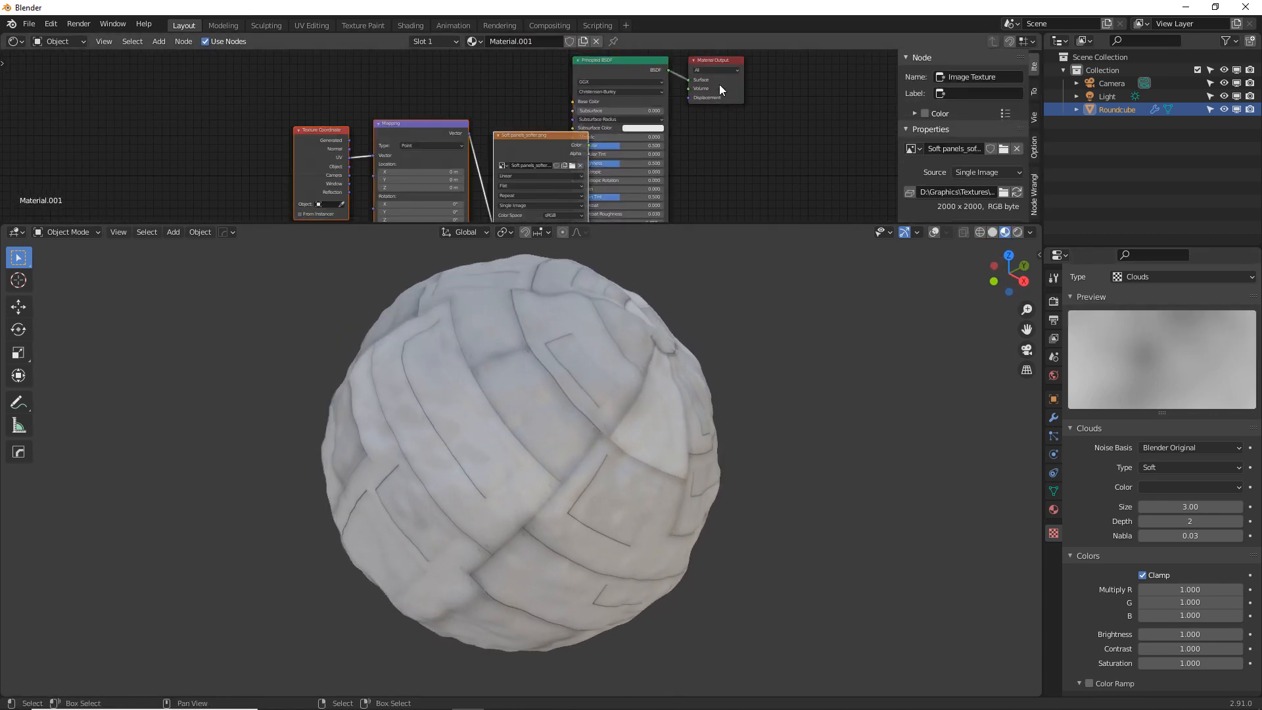
{"action": "left_click", "coordinate": [715, 87]}
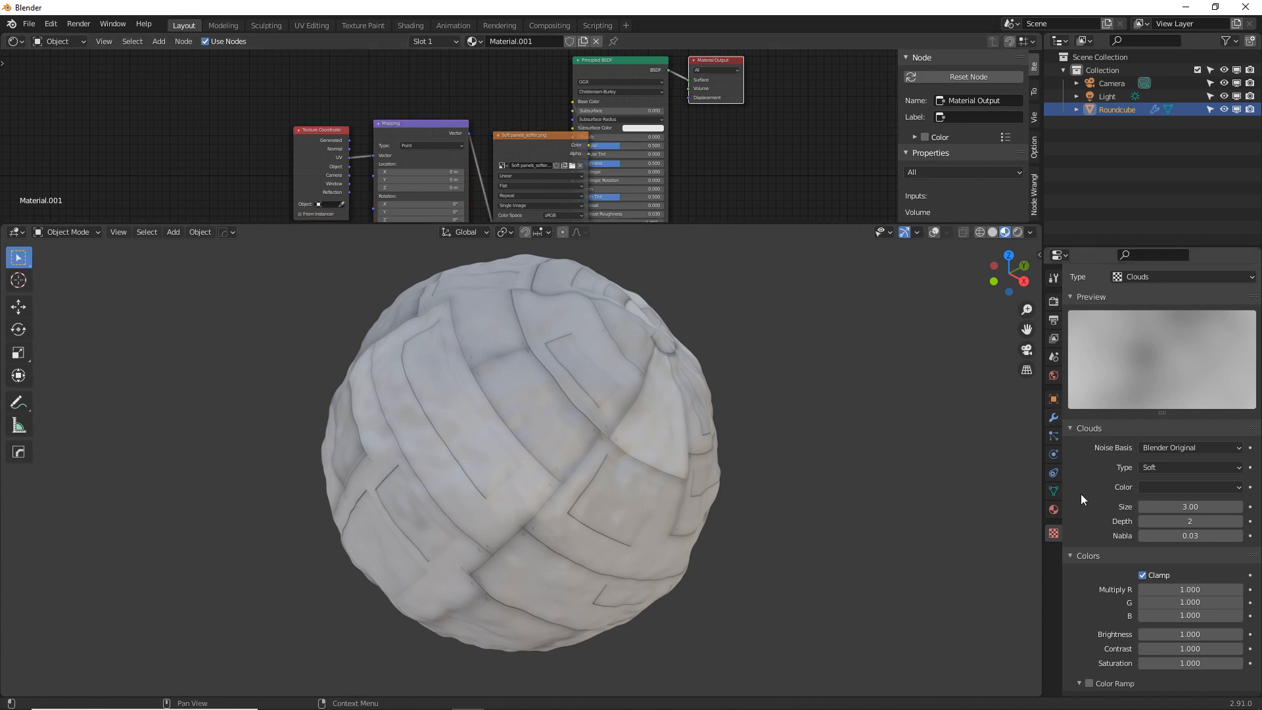
{"action": "left_click", "coordinate": [1054, 417]}
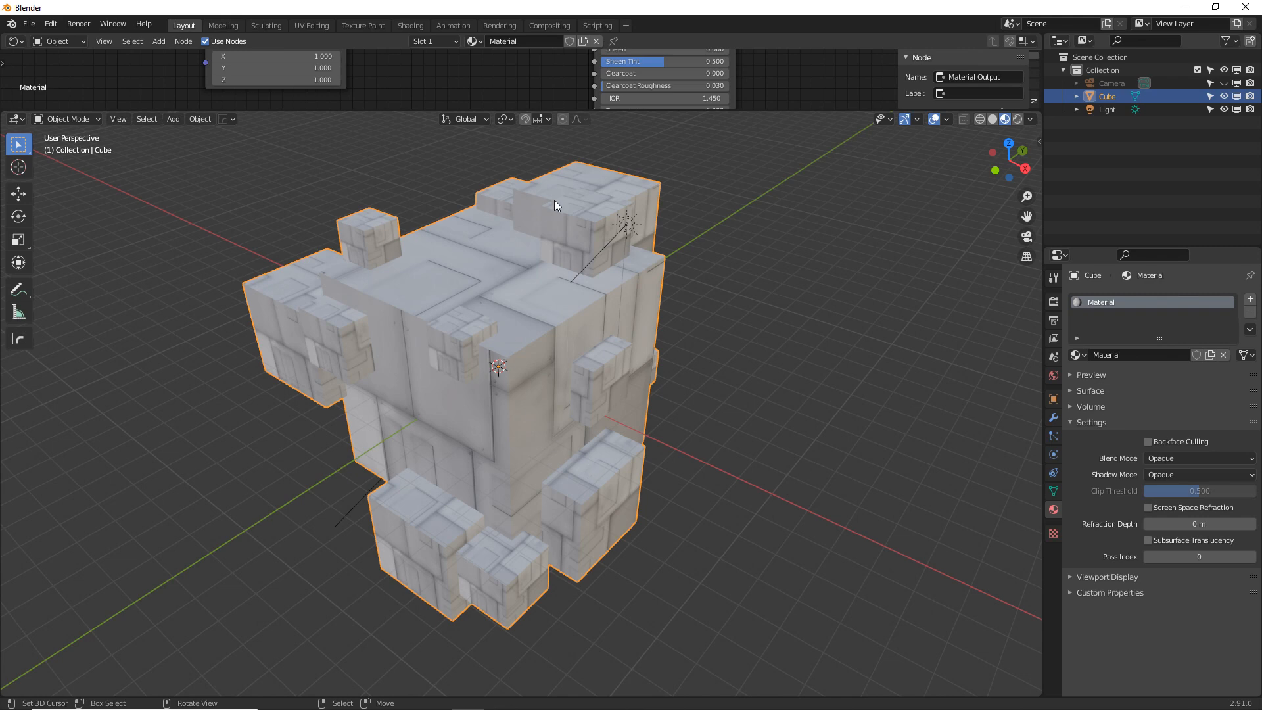
Enlarge the shader editor to show the cube model's material nodes and select the Principled BSDF node.
{"action": "mouse_move", "coordinate": [495, 325]}
{"action": "middle_mouse_down"}
{"action": "mouse_move", "coordinate": [711, 269]}
{"action": "mouse_move", "coordinate": [494, 321]}
{"action": "middle_mouse_up"}
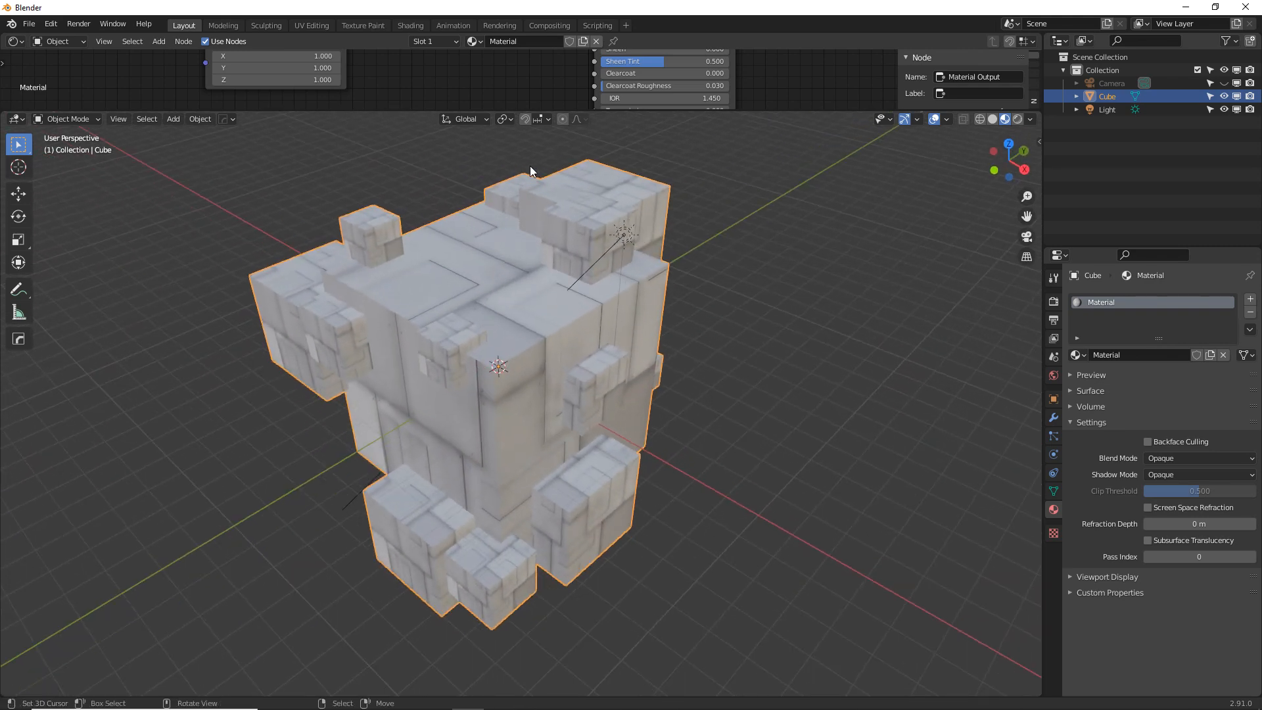
{"action": "left_click_drag", "start_coordinate": [536, 112], "coordinate": [519, 380]}
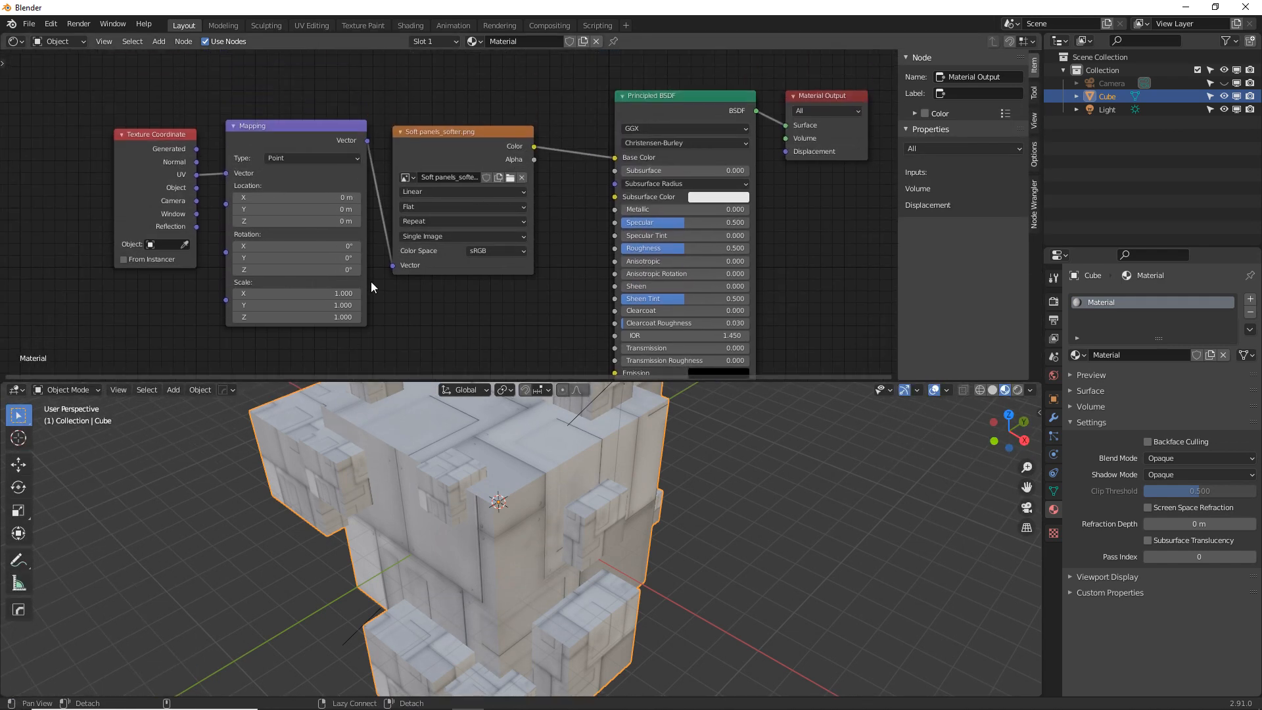
{"action": "left_click", "coordinate": [428, 148]}
{"action": "left_click", "coordinate": [680, 97]}
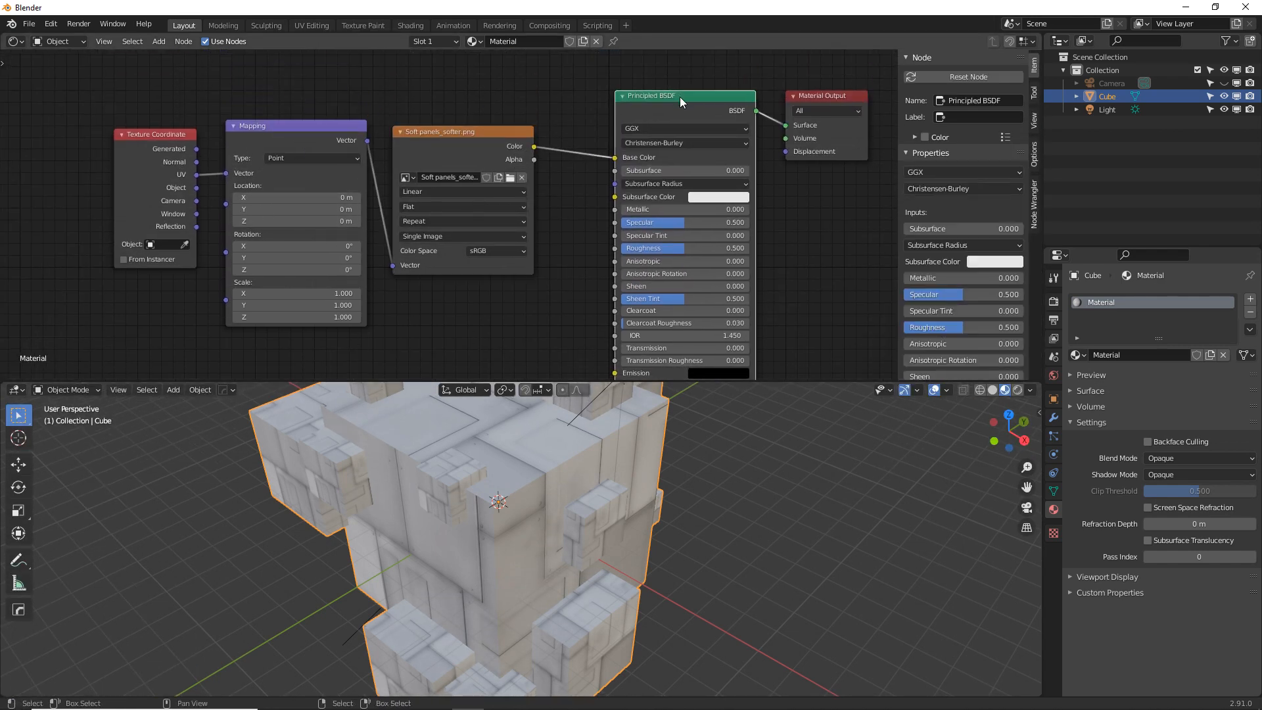
{"action": "middle_click_drag", "start_coordinate": [648, 159], "coordinate": [593, 142]}
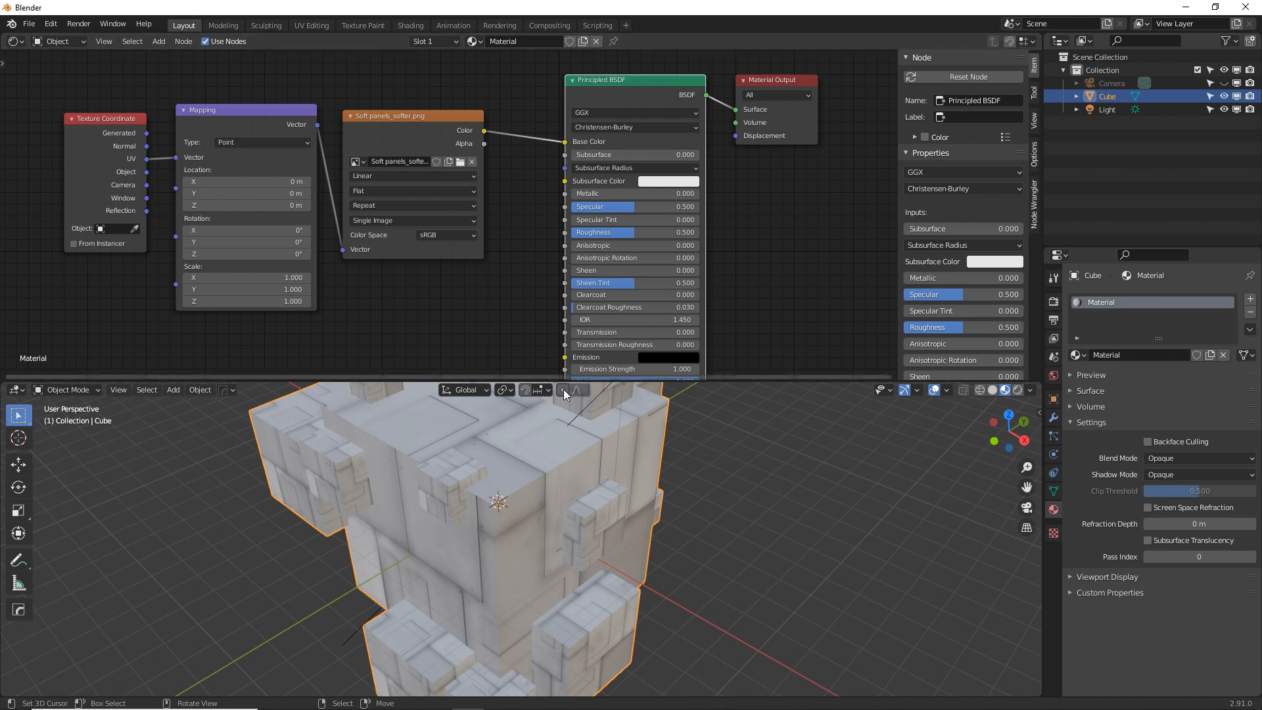
In face-select Edit Mode, select the large cube's top and two visible sides plus one face on each of four attached blocks.
{"action": "left_click_drag", "start_coordinate": [595, 380], "coordinate": [595, 221]}
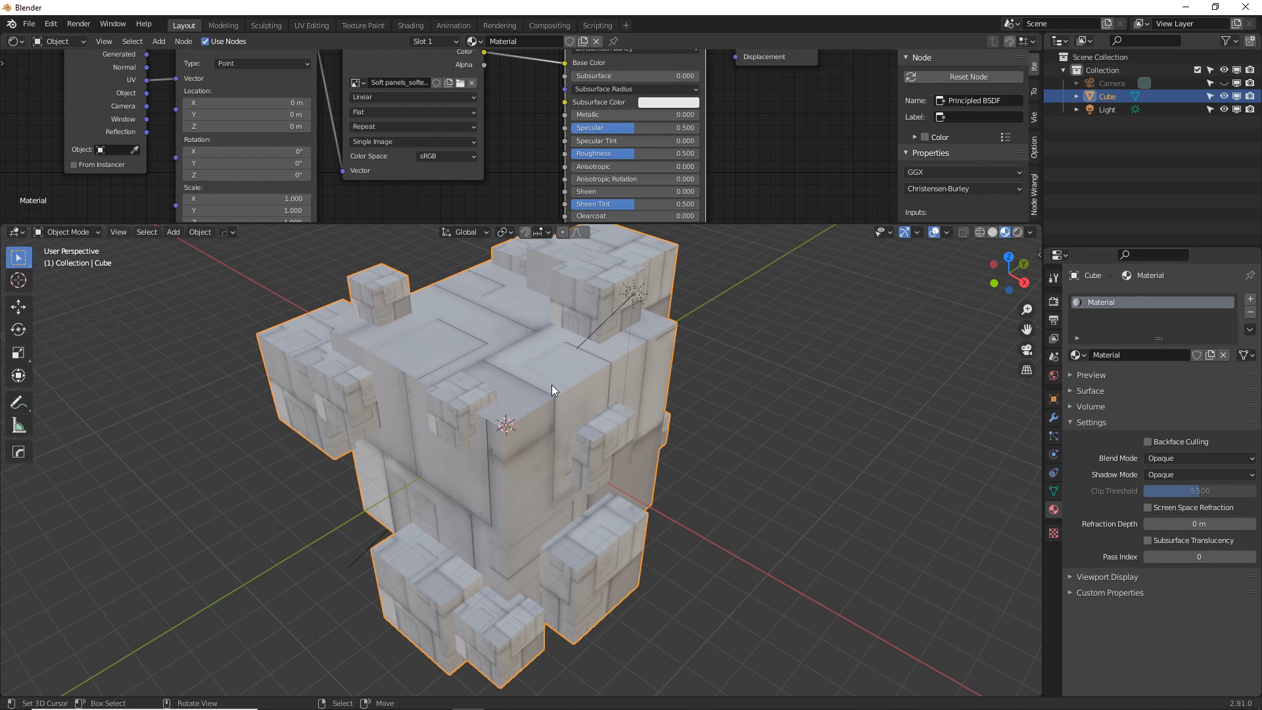
{"action": "key", "text": "Tab"}
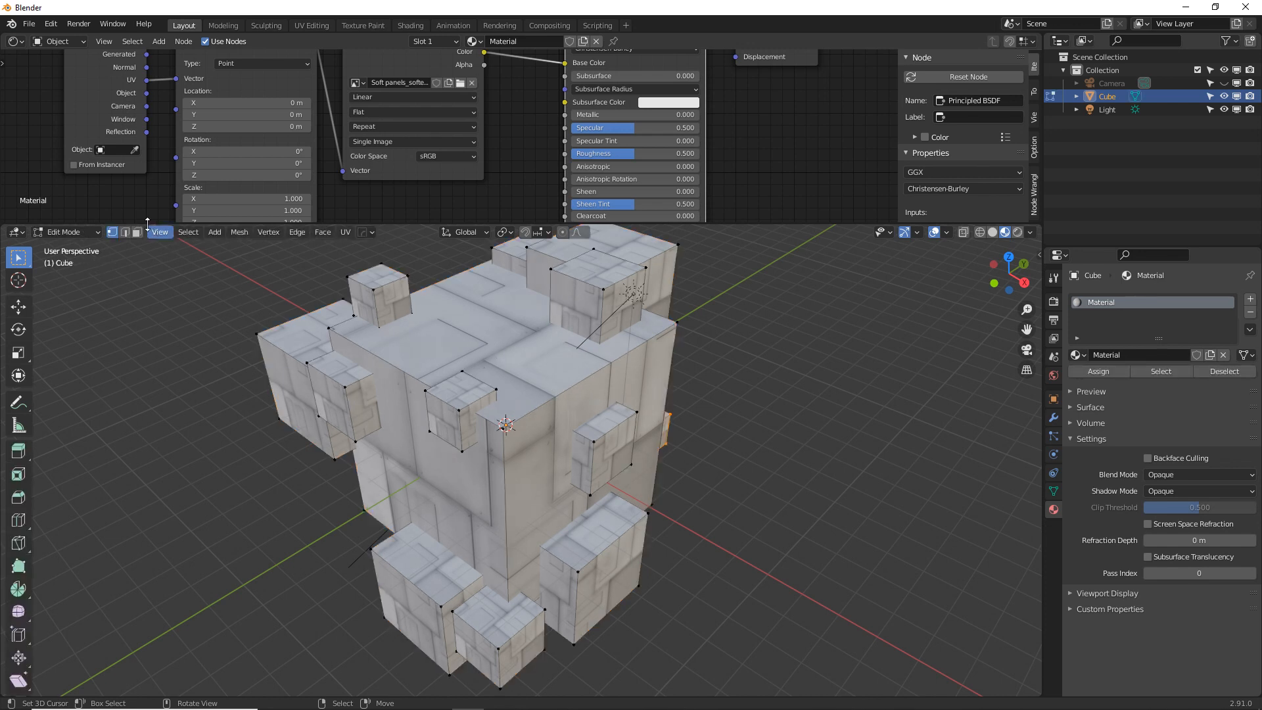
{"action": "left_click", "coordinate": [137, 233]}
{"action": "left_click", "coordinate": [484, 341]}
{"action": "left_click", "coordinate": [578, 446], "text": "shift"}
{"action": "left_click", "coordinate": [458, 472], "text": "shift"}
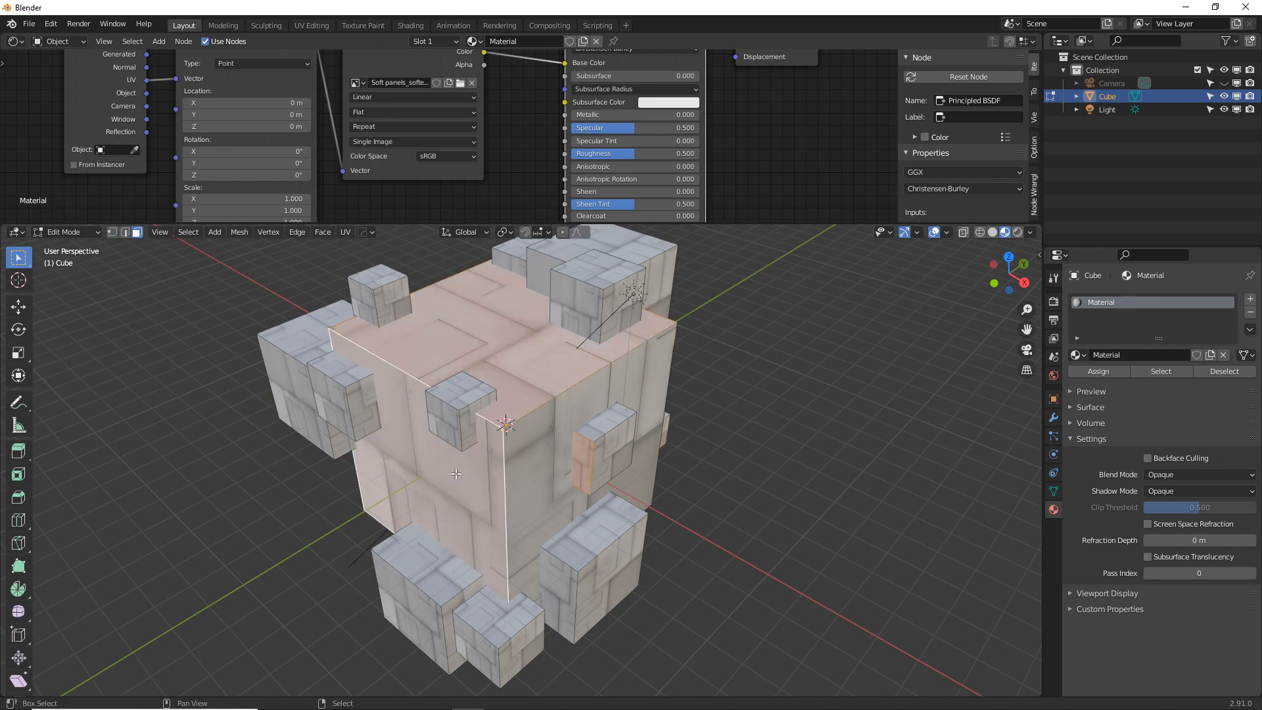
{"action": "left_click", "coordinate": [526, 470], "text": "shift"}
{"action": "left_click", "coordinate": [606, 589], "text": "shift"}
{"action": "left_click", "coordinate": [576, 271], "text": "shift"}
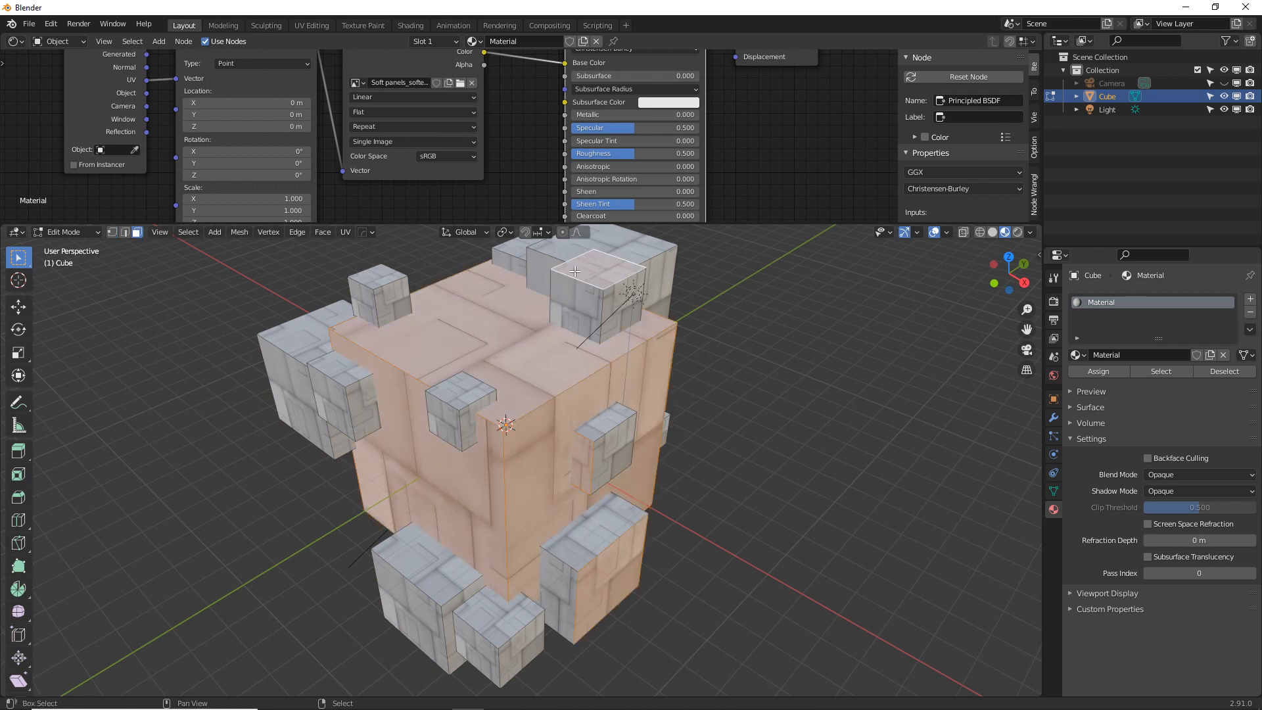
{"action": "left_click", "coordinate": [353, 407], "text": "shift"}
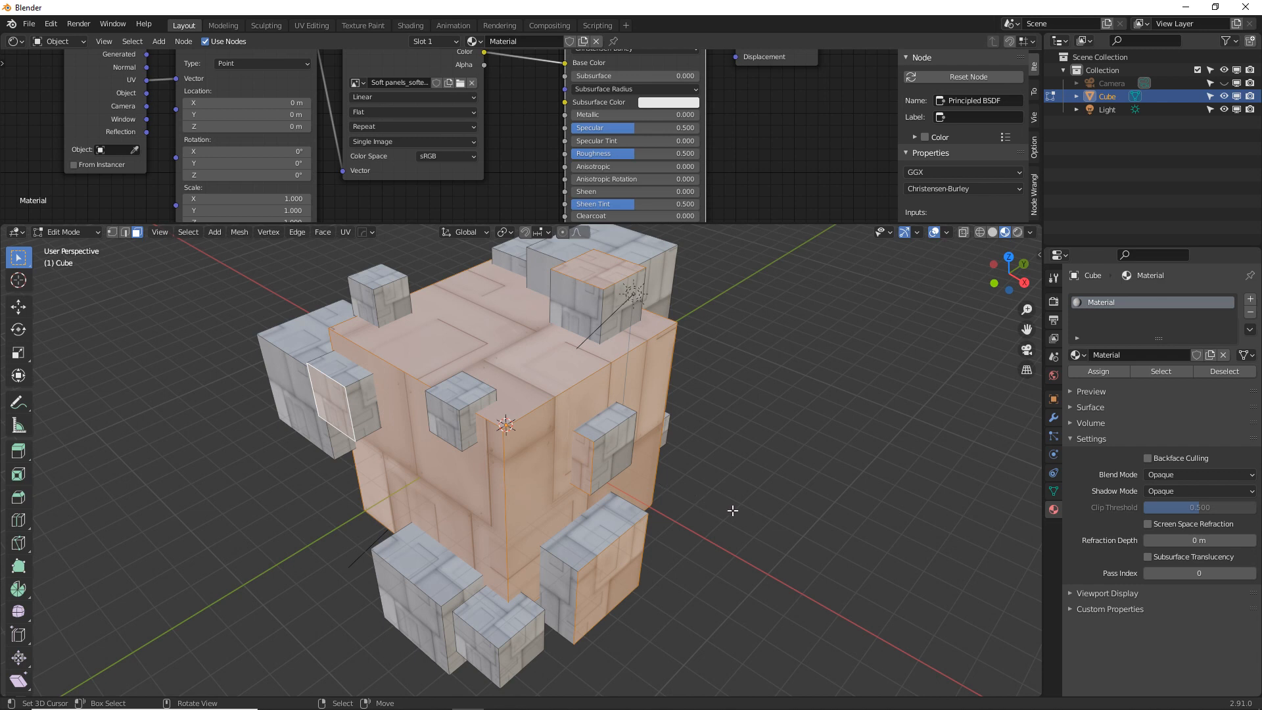
Inset the selected faces individually by about 0.19.
{"action": "key", "text": "i"}
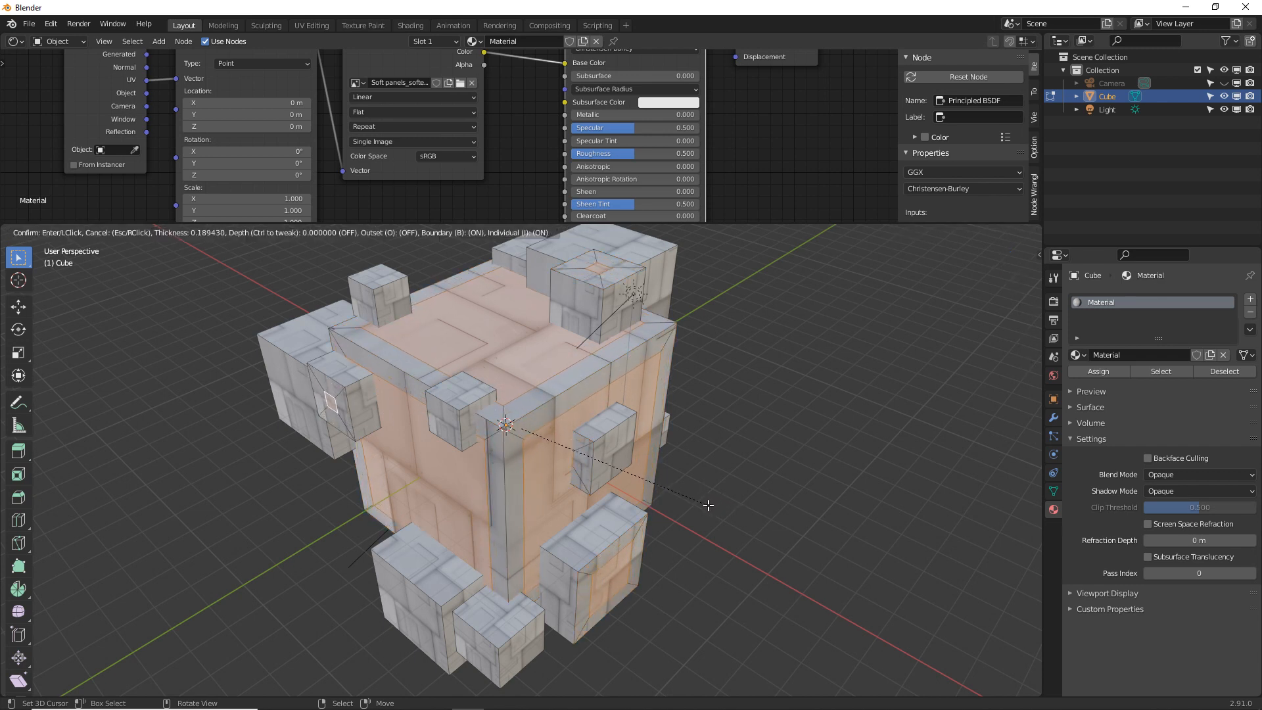
{"action": "left_click", "coordinate": [716, 510]}
{"action": "middle_click_drag", "start_coordinate": [716, 510], "coordinate": [731, 468]}
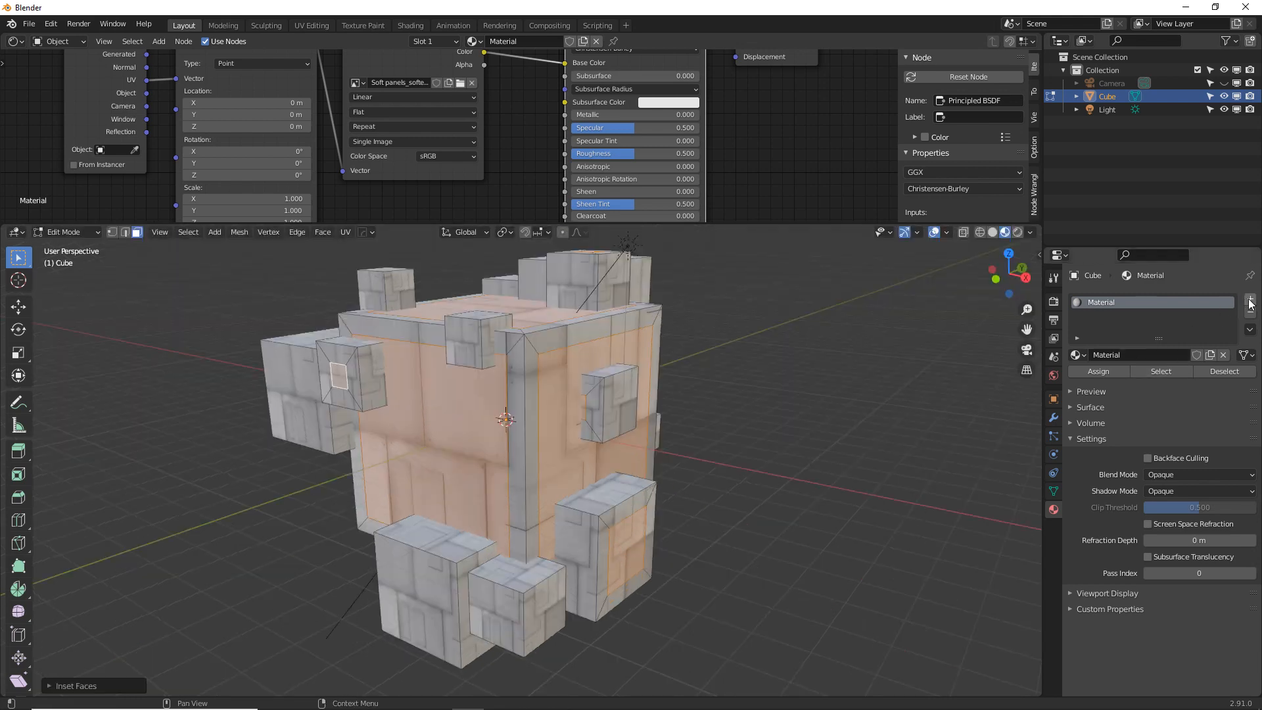
Add a second material slot with a new material and set its Principled BSDF alpha to 0.
{"action": "left_click", "coordinate": [1250, 303]}
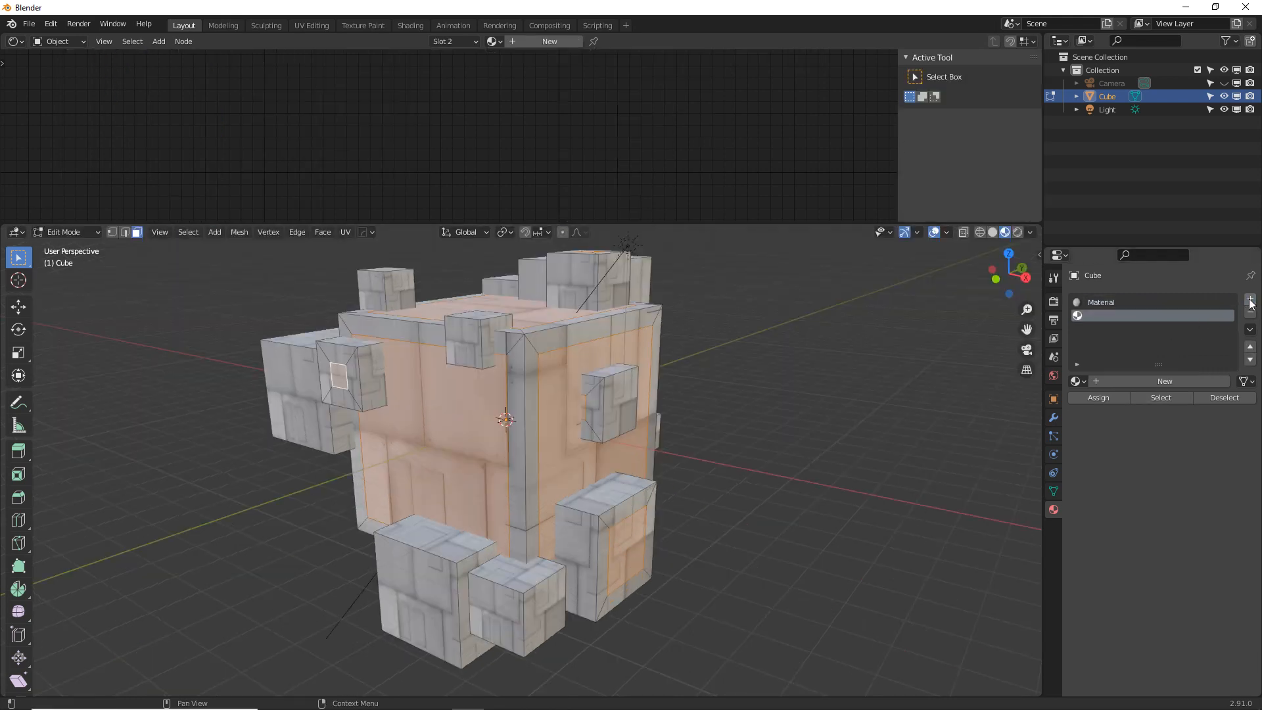
{"action": "left_click", "coordinate": [1113, 383]}
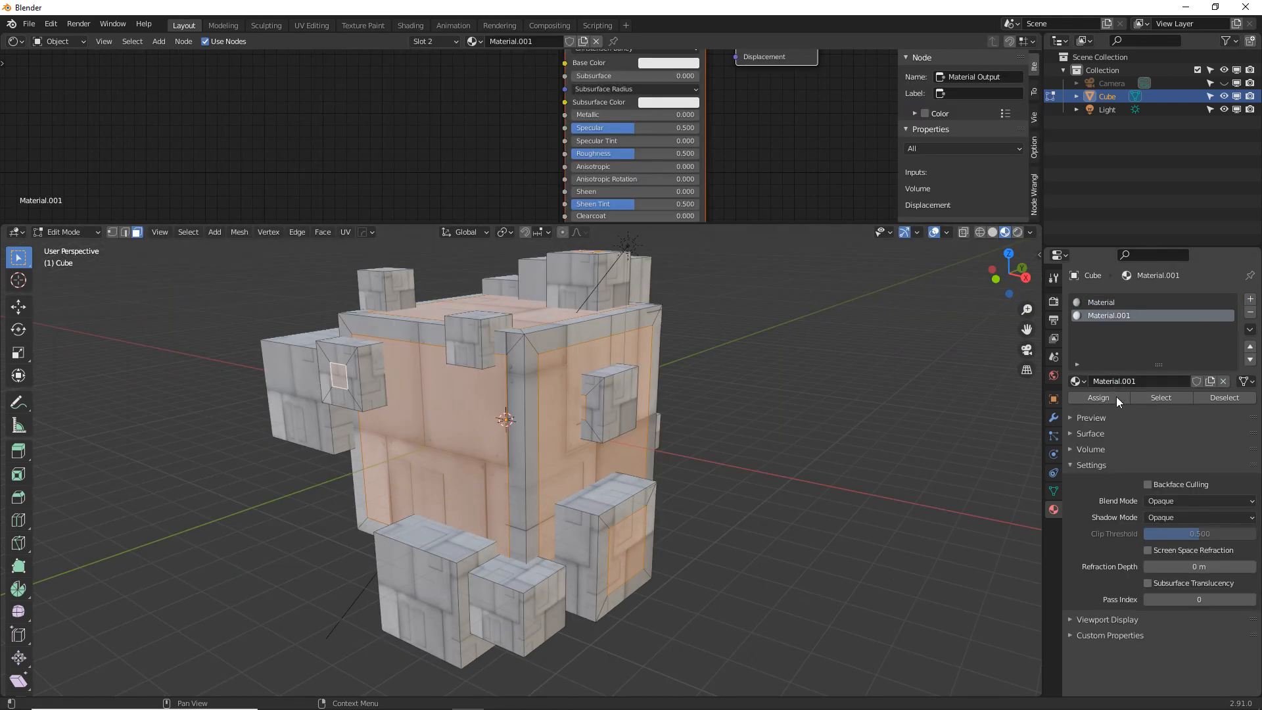
{"action": "left_click", "coordinate": [1088, 435]}
{"action": "scroll", "coordinate": [1102, 498], "scroll_direction": "down", "scroll_amount": 2}
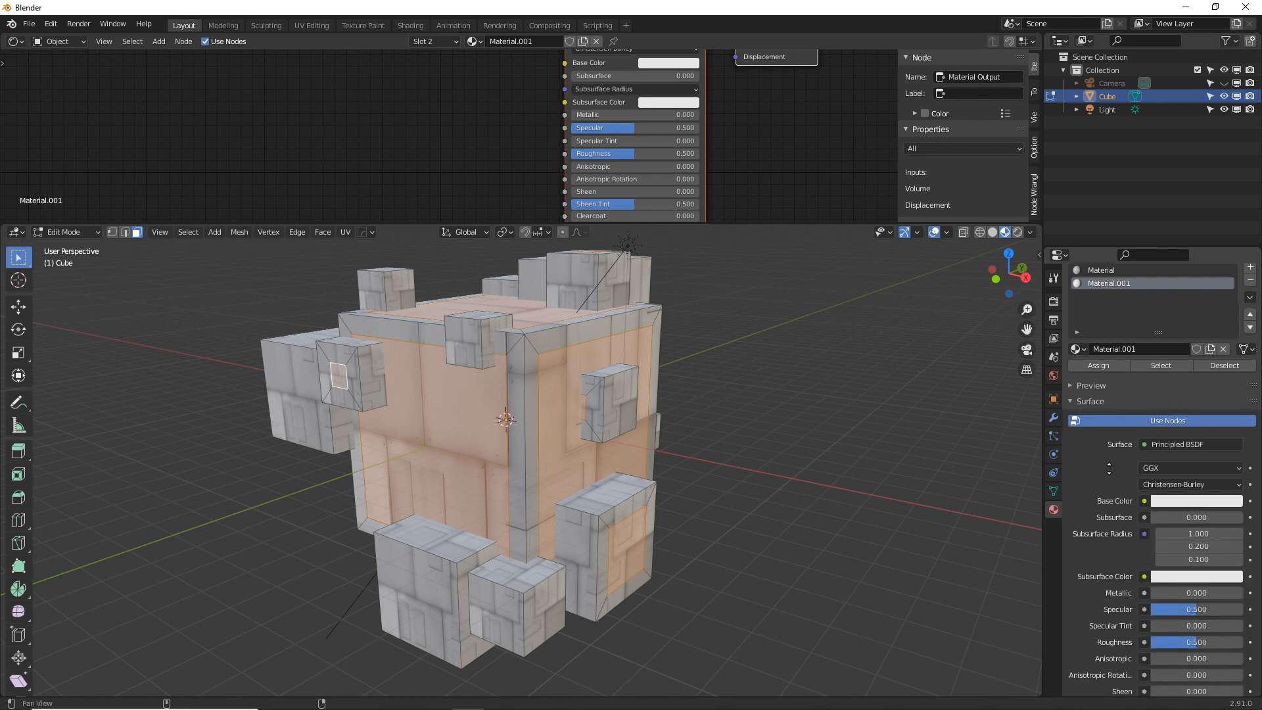
{"action": "middle_click_drag", "start_coordinate": [770, 177], "coordinate": [671, 197]}
{"action": "scroll", "coordinate": [1163, 434], "scroll_direction": "down", "scroll_amount": 2}
{"action": "left_click_drag", "start_coordinate": [628, 159], "coordinate": [514, 160]}
{"action": "scroll", "coordinate": [1129, 396], "scroll_direction": "up", "scroll_amount": 3}
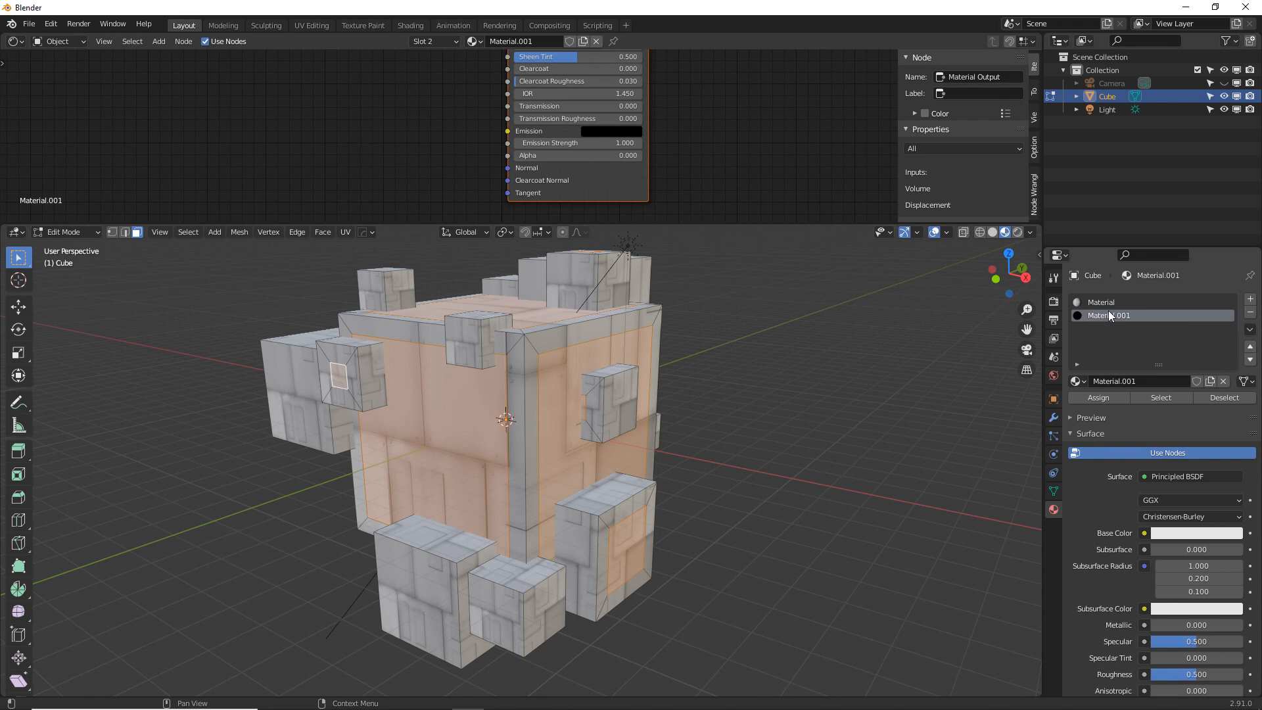
Assign the new material to the selected inset faces and return to Object Mode.
{"action": "middle_click_drag", "start_coordinate": [622, 382], "coordinate": [522, 286]}
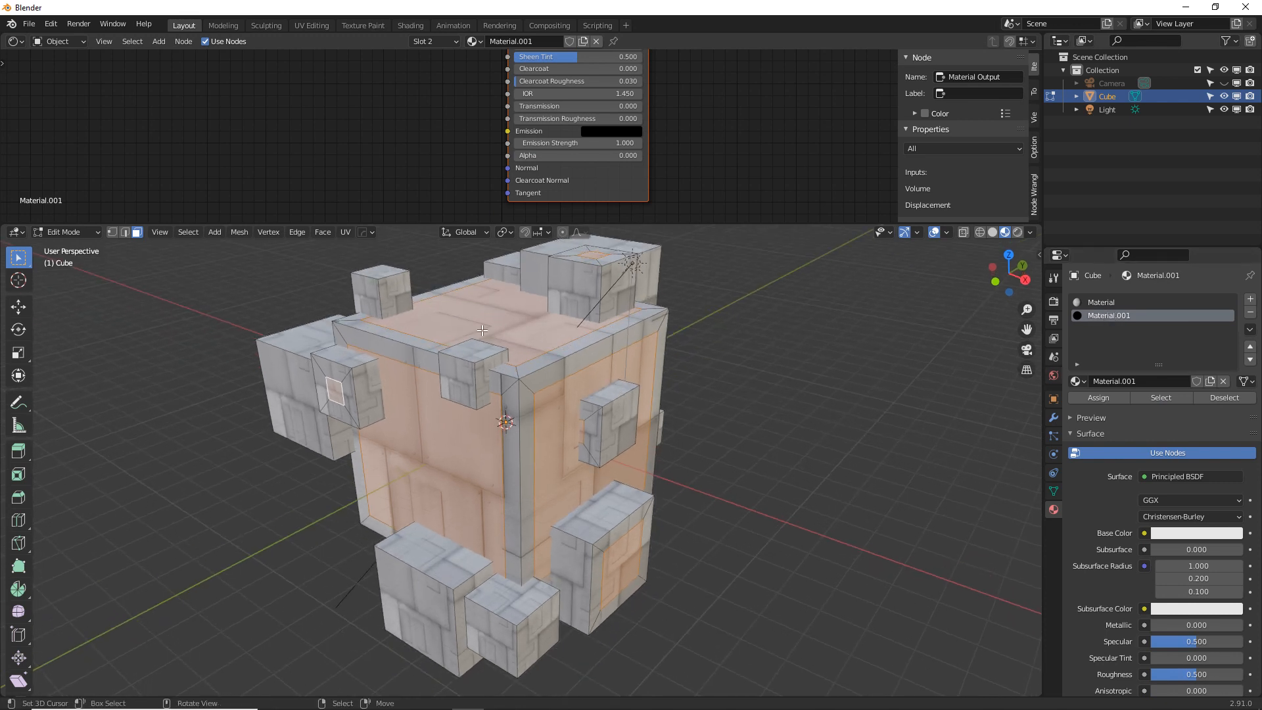
{"action": "left_click", "coordinate": [1106, 396]}
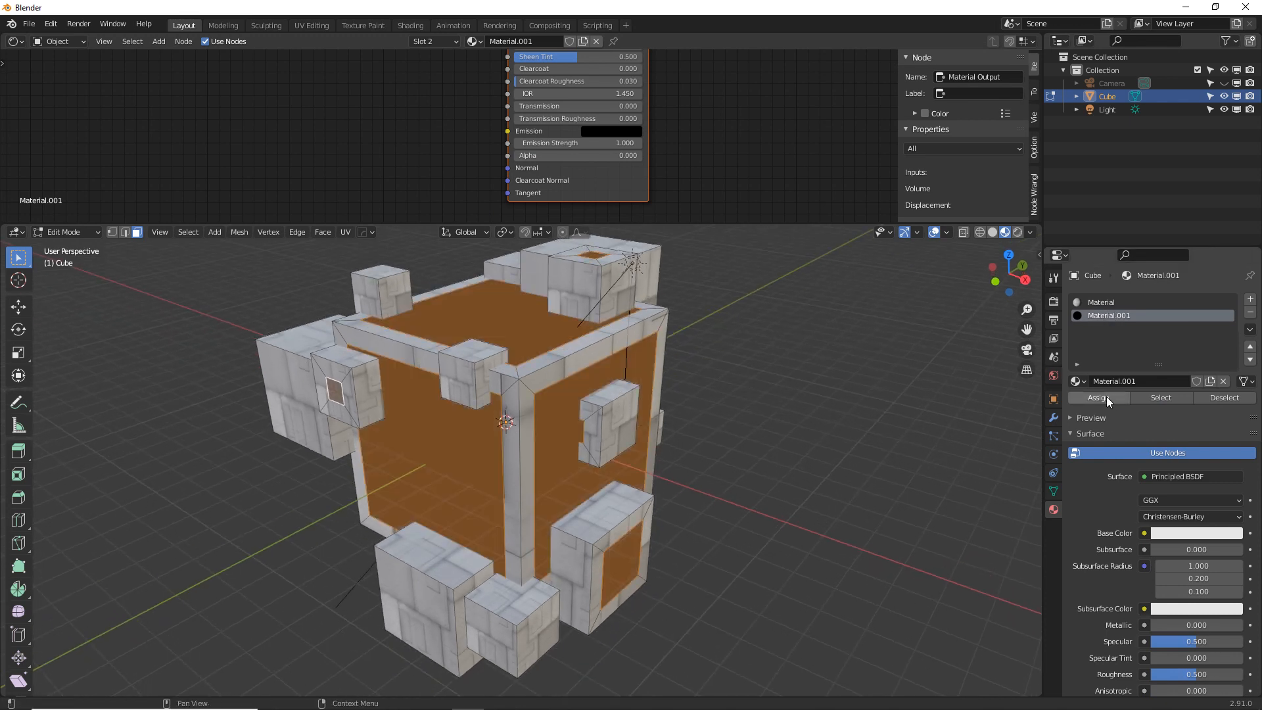
{"action": "key", "text": "Tab"}
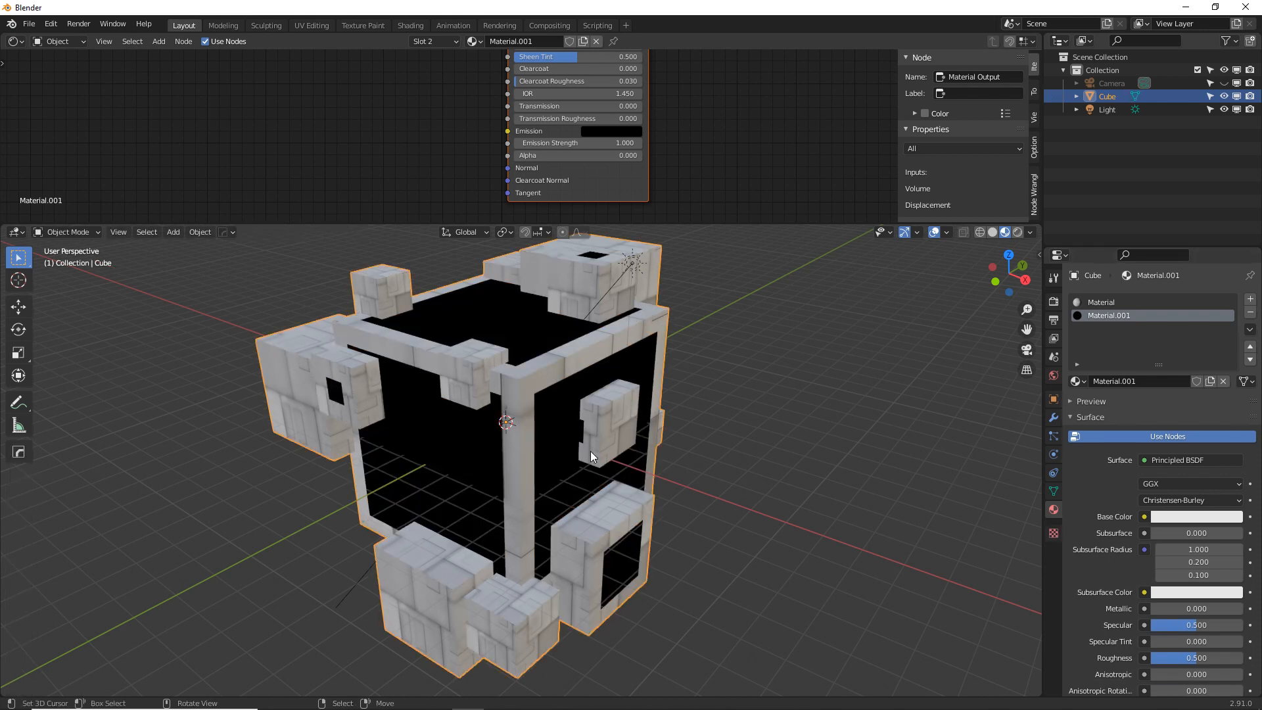
{"action": "middle_click_drag", "start_coordinate": [617, 449], "coordinate": [622, 413]}
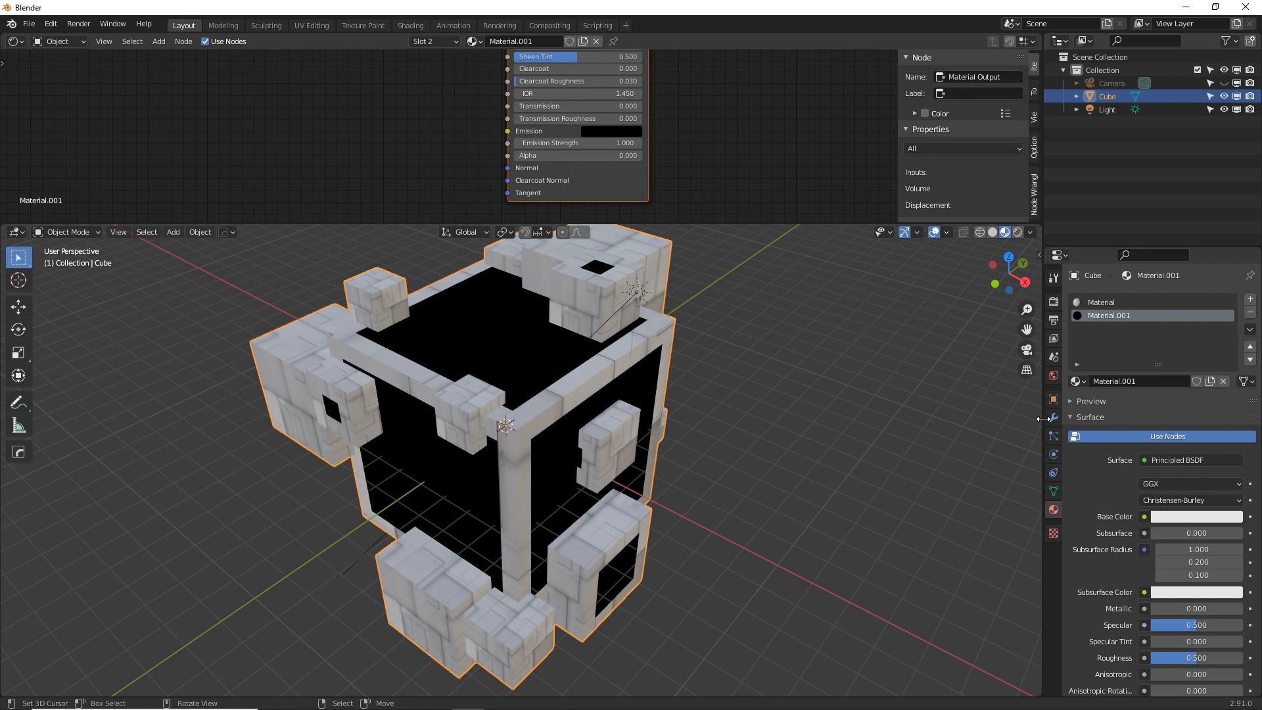
Set the new material's blend mode to Alpha Blend in its settings.
{"action": "left_click", "coordinate": [1074, 418]}
{"action": "left_click", "coordinate": [1082, 450]}
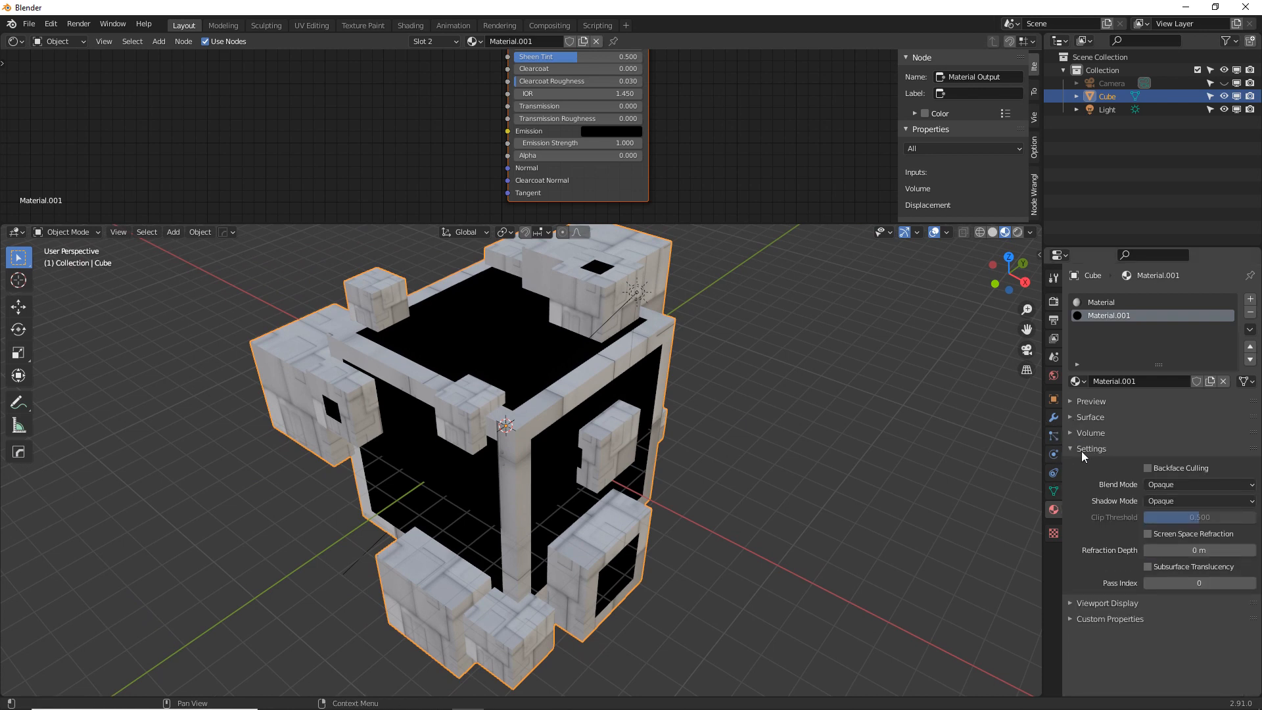
{"action": "left_click", "coordinate": [1180, 485]}
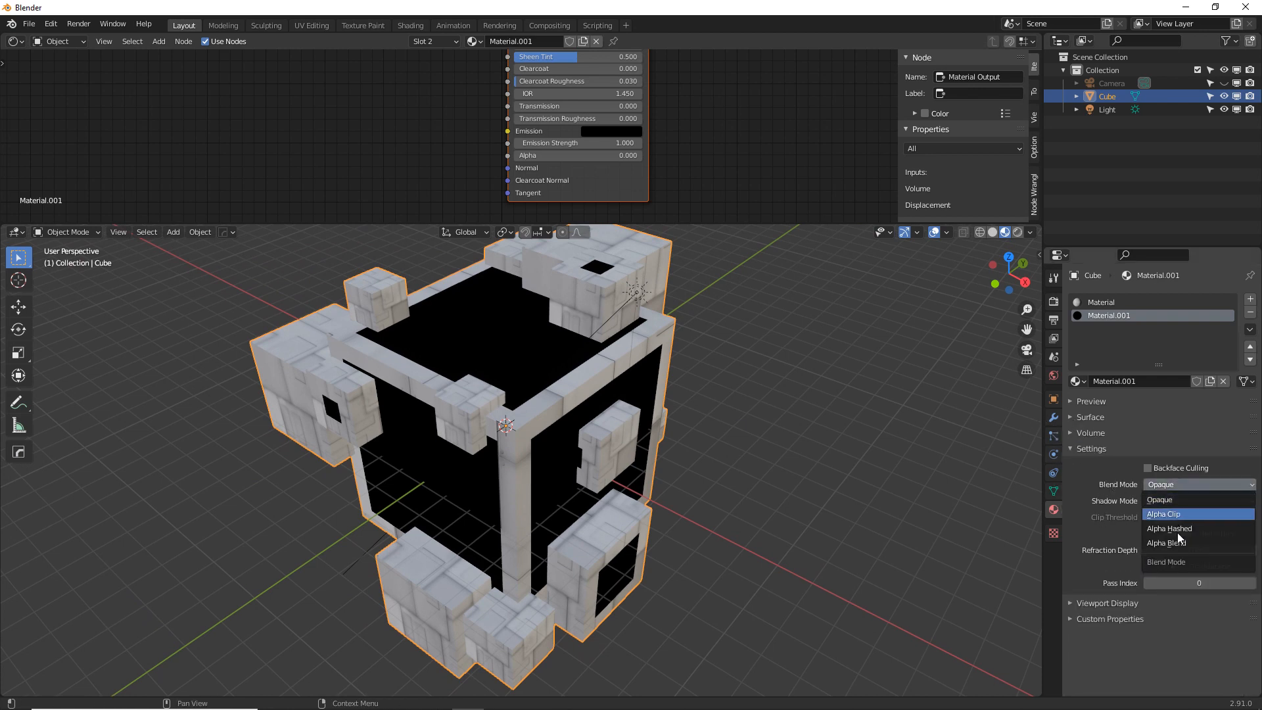
{"action": "left_click", "coordinate": [1176, 542]}
{"action": "left_click", "coordinate": [1182, 486]}
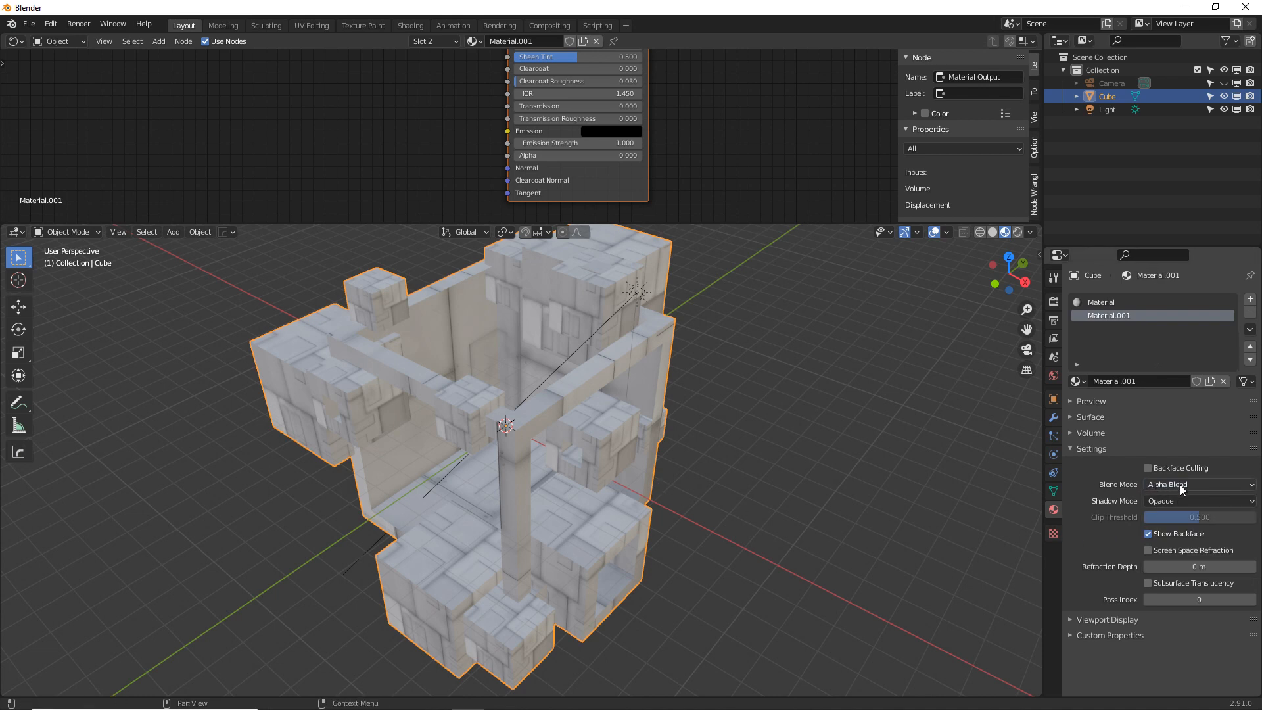
Switch the render engine to Cycles and check which settings the new material offers there.
{"action": "left_click", "coordinate": [1054, 301]}
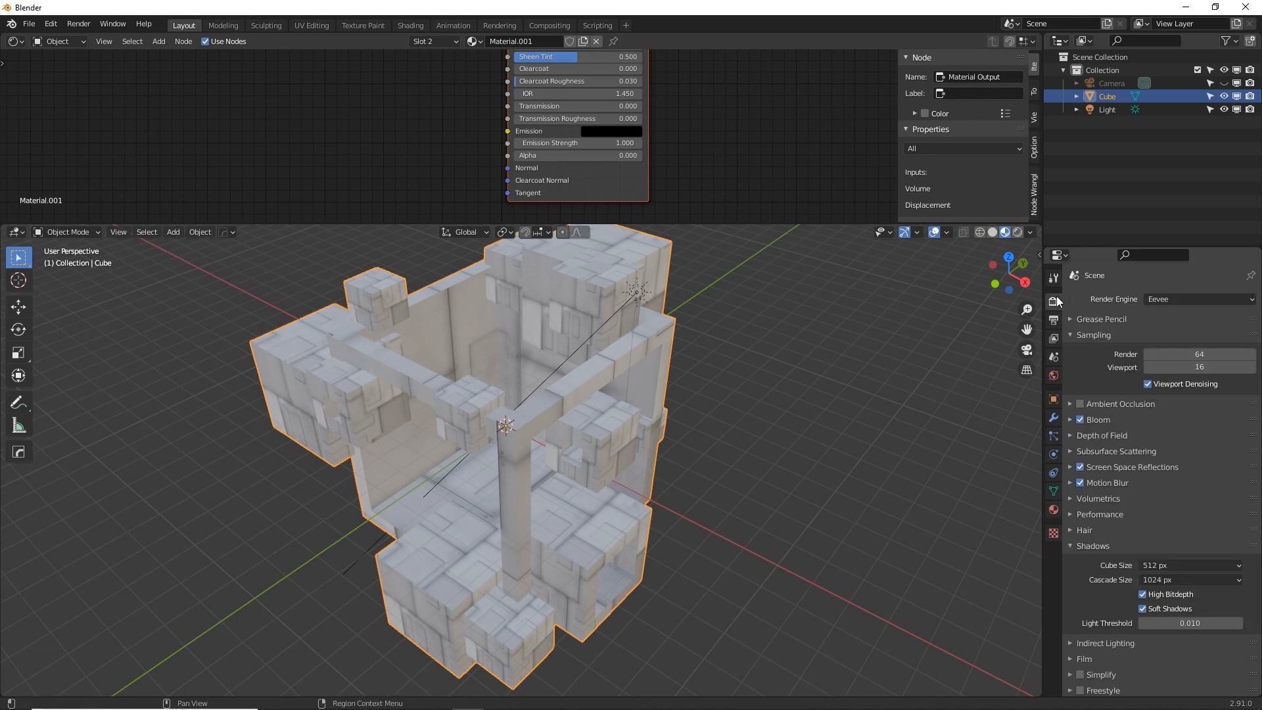
{"action": "left_click", "coordinate": [1204, 298]}
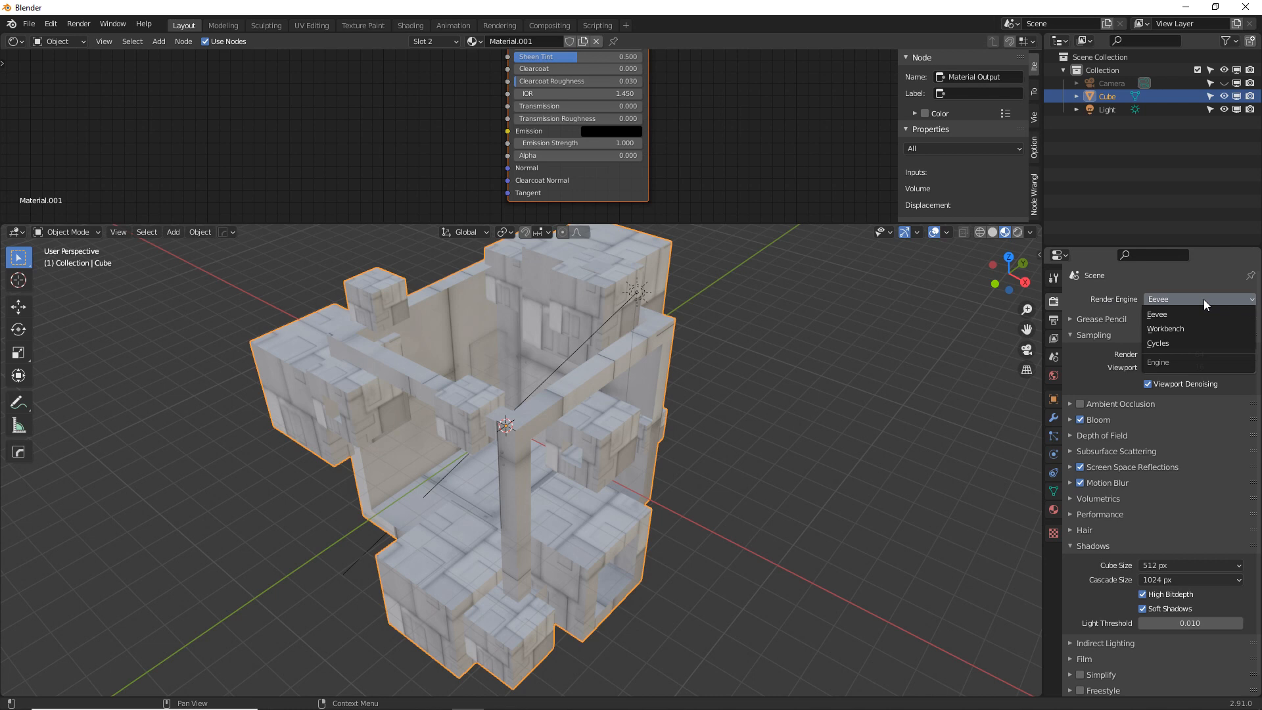
{"action": "left_click", "coordinate": [1182, 344]}
{"action": "left_click", "coordinate": [1054, 509]}
{"action": "left_click", "coordinate": [1088, 408]}
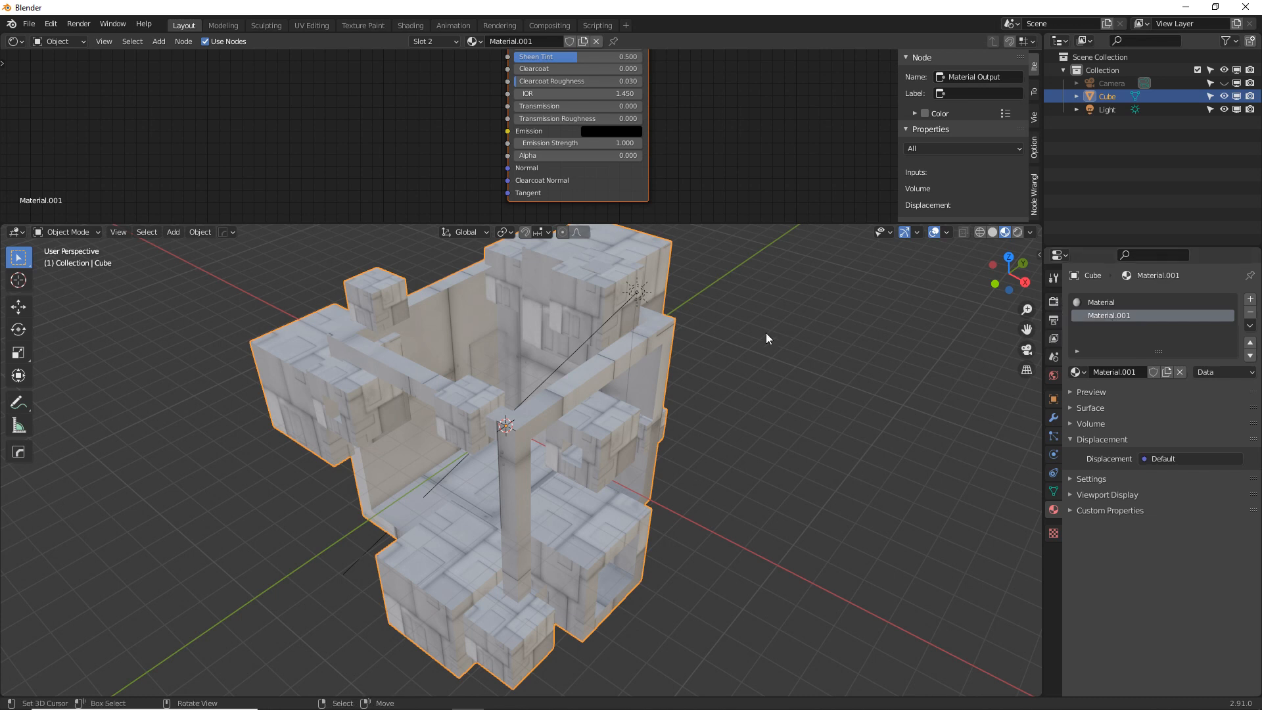
{"action": "middle_click_drag", "start_coordinate": [566, 439], "coordinate": [590, 413]}
Return the render engine to Eevee and reopen the material settings.
{"action": "left_click", "coordinate": [1053, 301]}
{"action": "left_click", "coordinate": [1170, 299]}
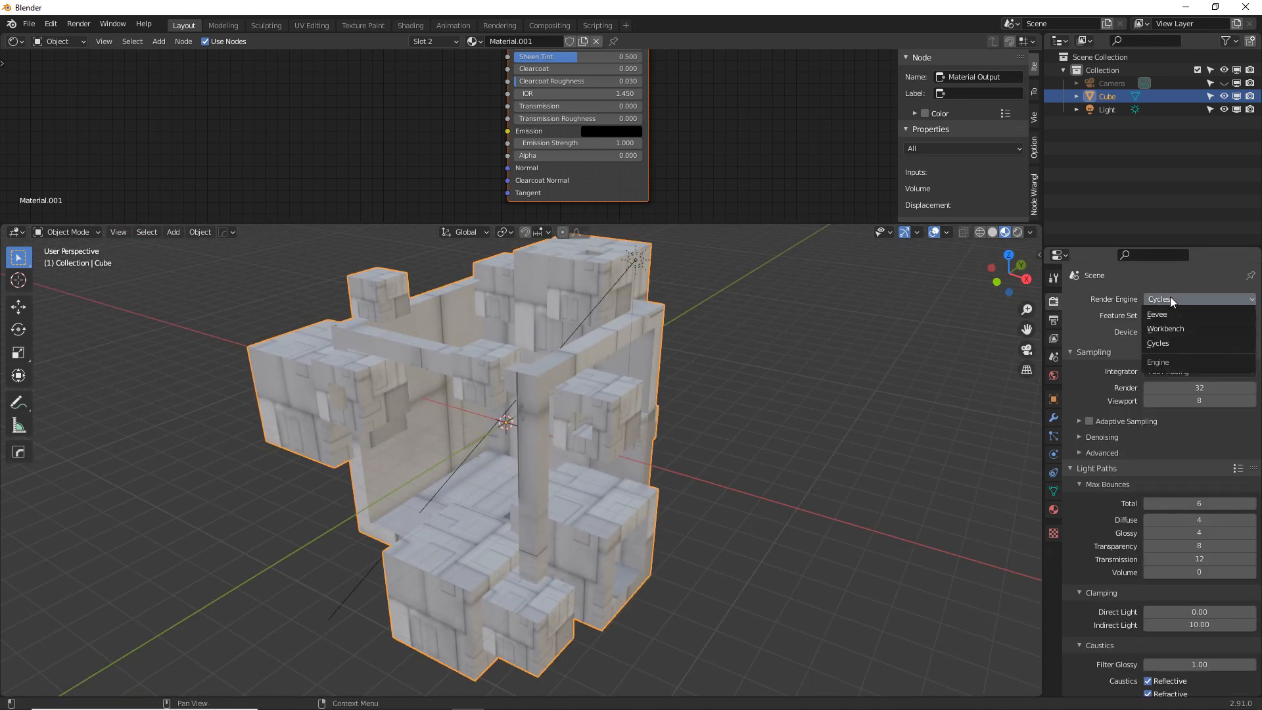
{"action": "left_click", "coordinate": [1172, 310]}
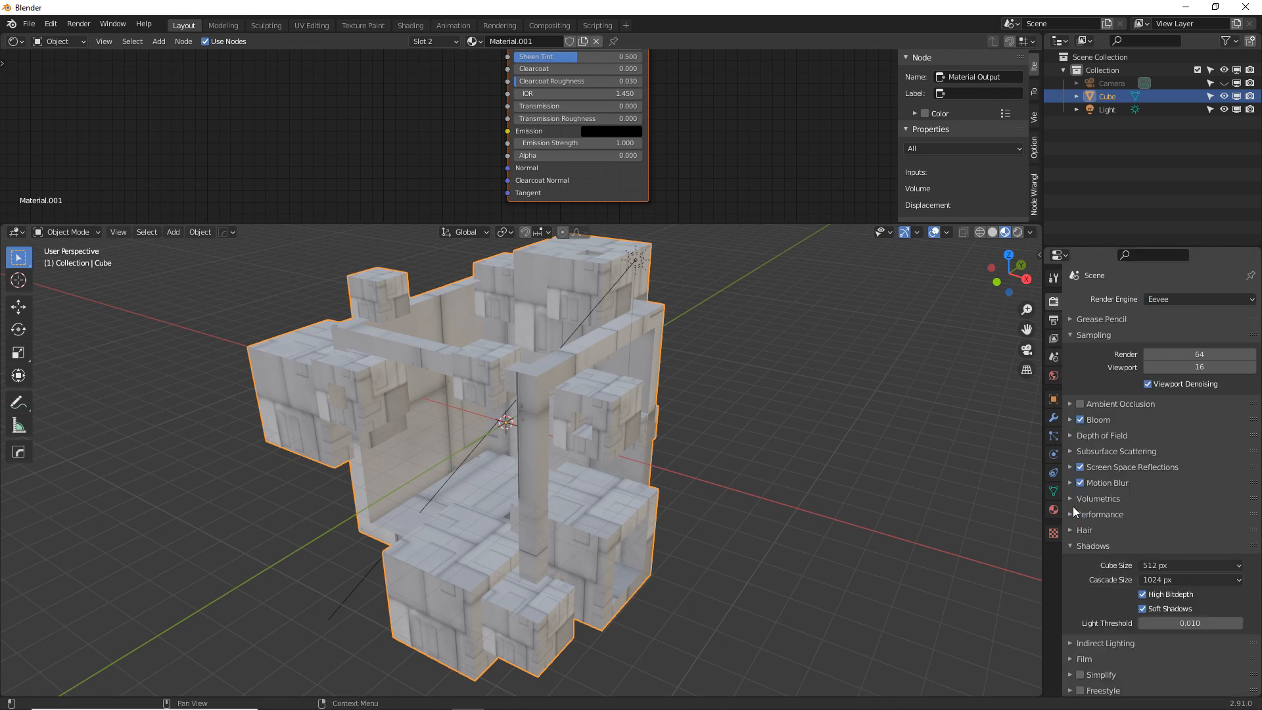
{"action": "left_click", "coordinate": [1054, 510]}
Examine the model's transparent faces and interior from several angles in an enlarged 3D viewport.
{"action": "middle_click_drag", "start_coordinate": [710, 442], "coordinate": [598, 454]}
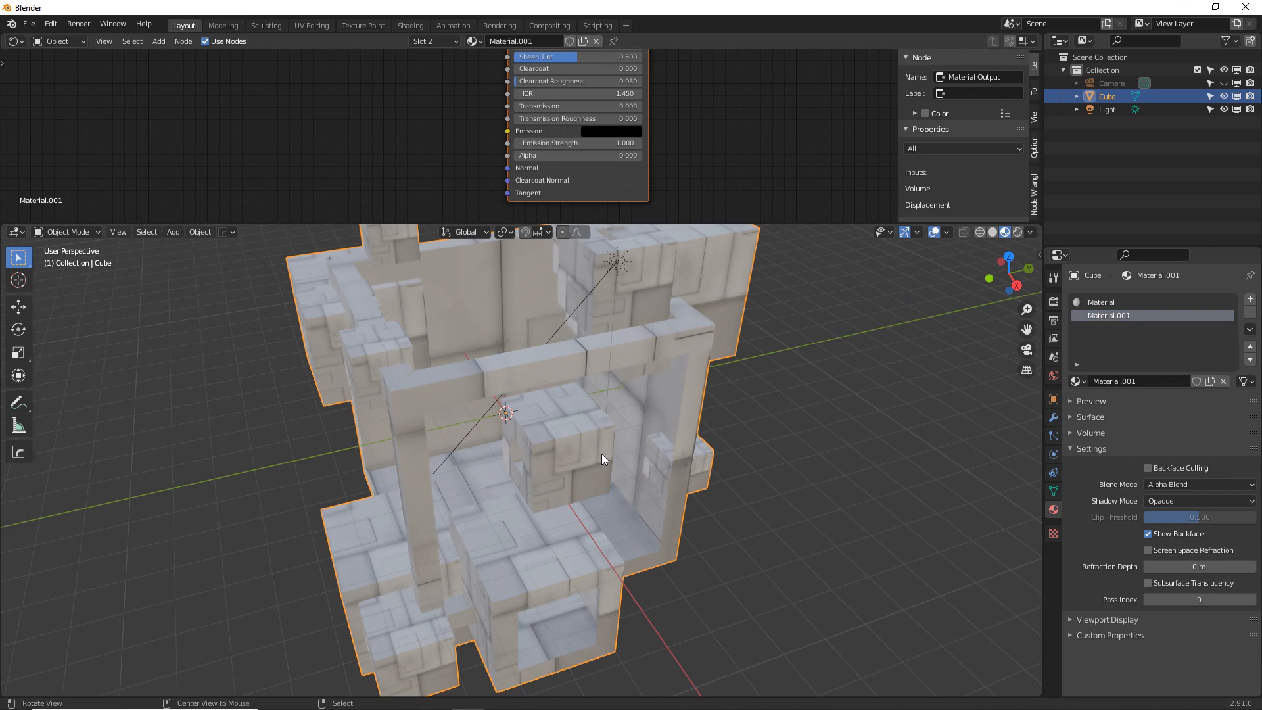
{"action": "middle_click_drag", "start_coordinate": [590, 405], "coordinate": [641, 459]}
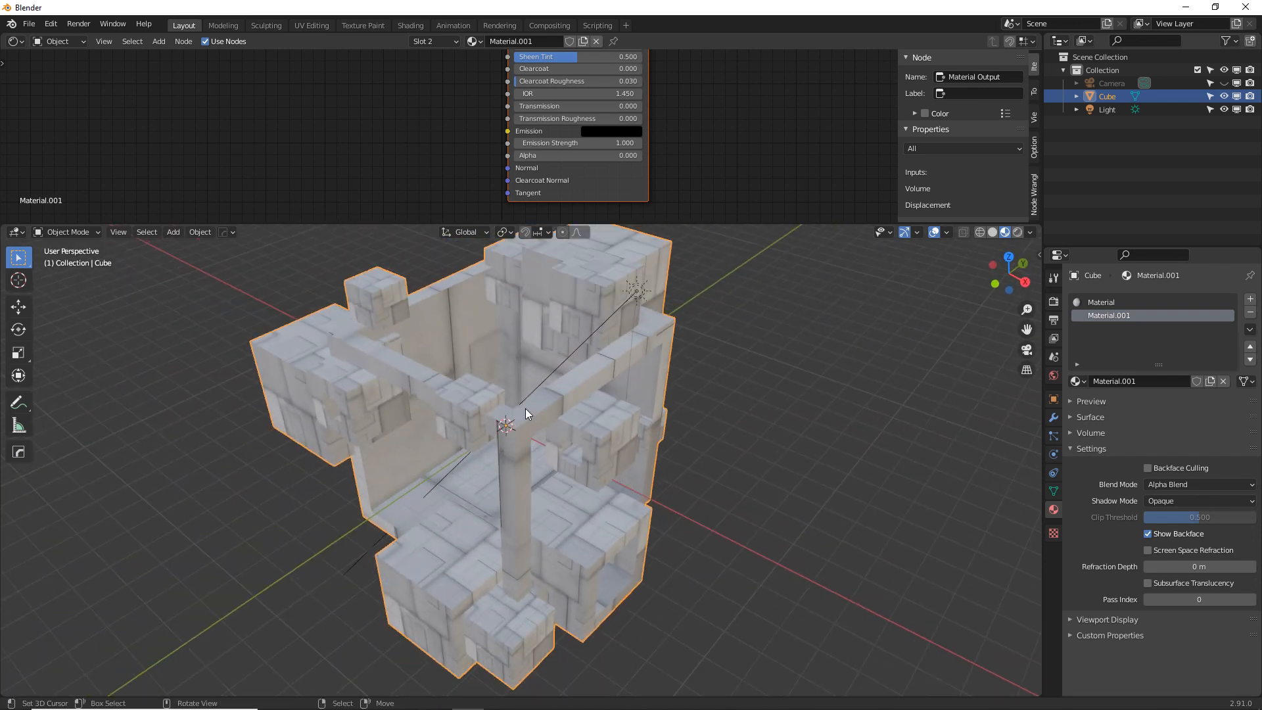
{"action": "middle_click_drag", "start_coordinate": [525, 409], "coordinate": [439, 488]}
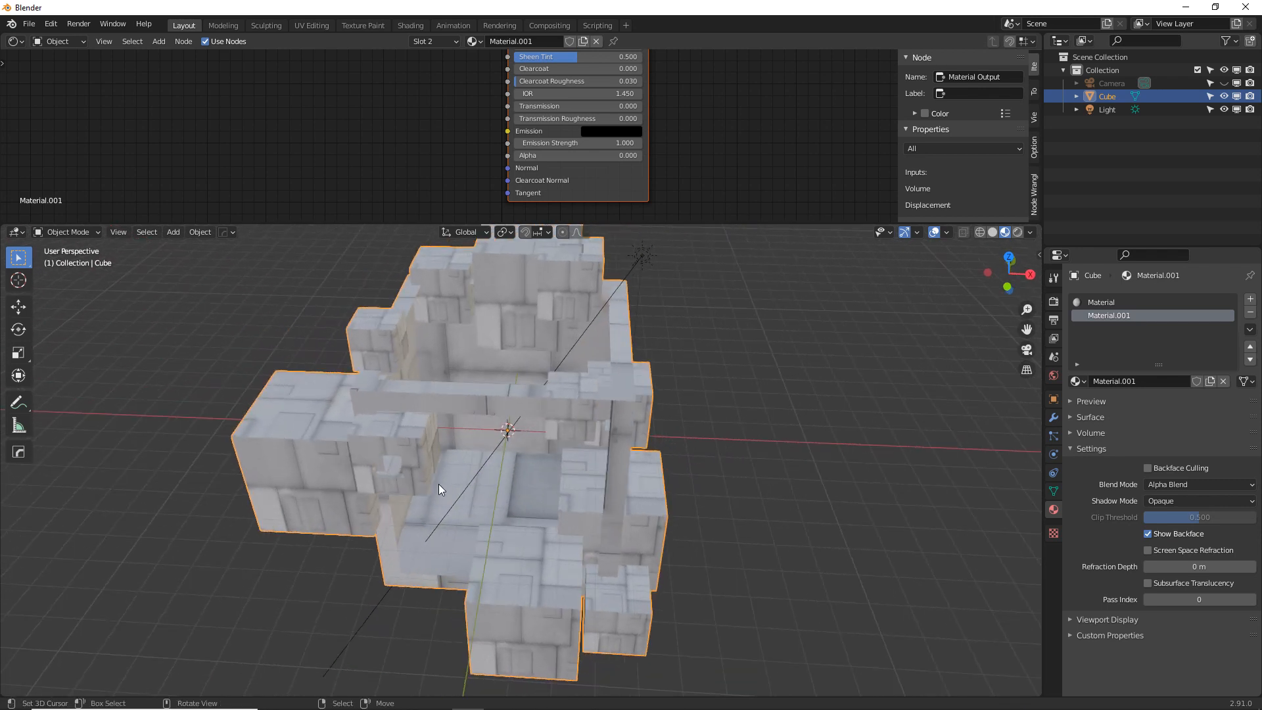
{"action": "middle_click_drag", "start_coordinate": [618, 435], "coordinate": [583, 448]}
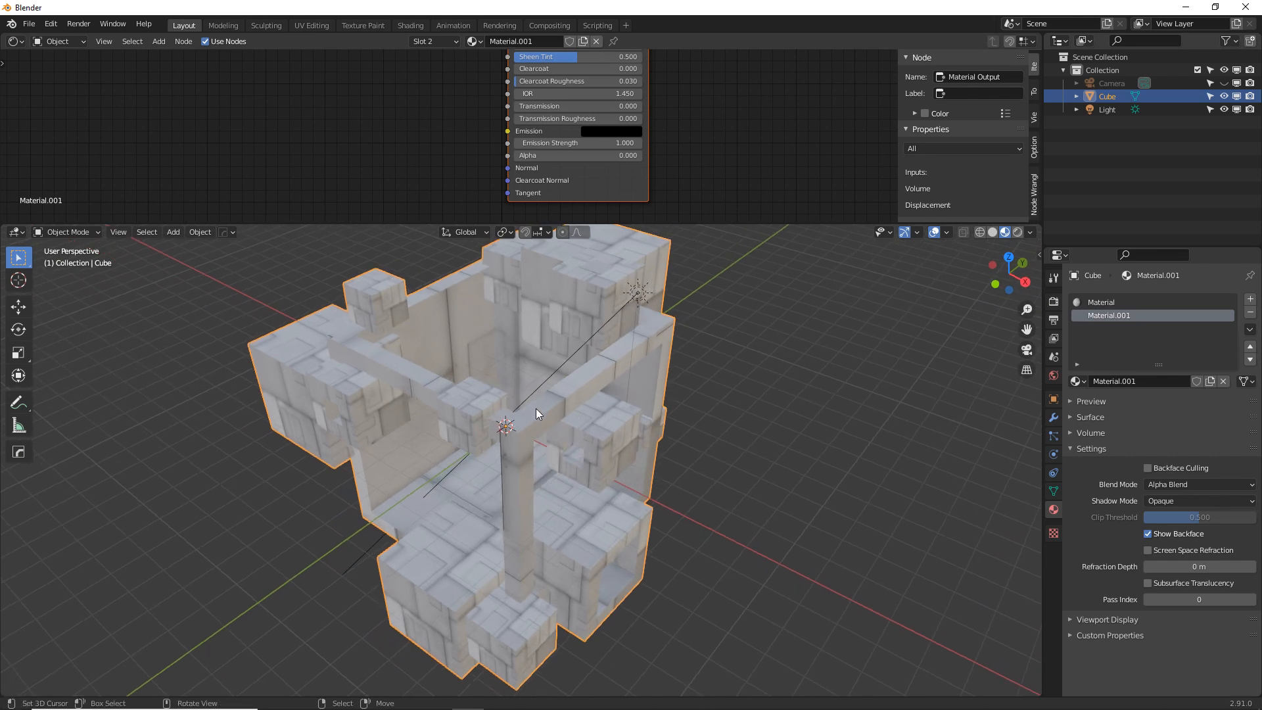
{"action": "left_click_drag", "start_coordinate": [677, 223], "coordinate": [677, 188]}
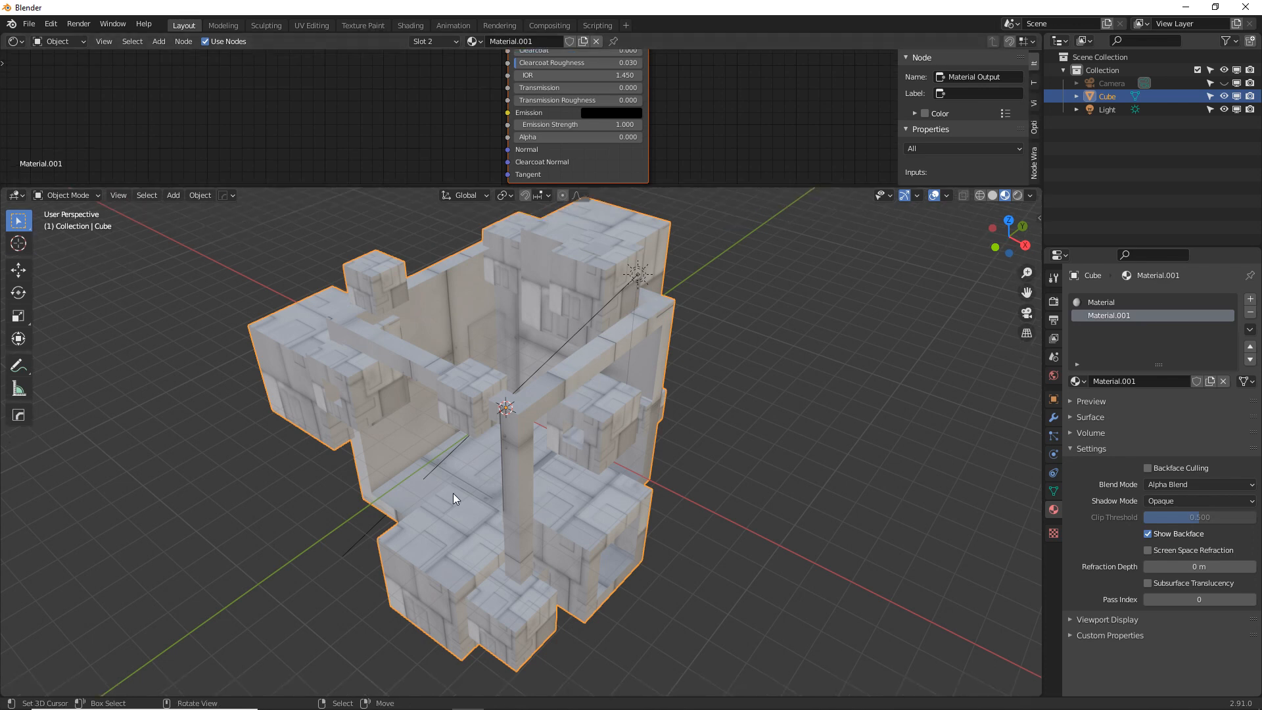
{"action": "middle_click_drag", "start_coordinate": [453, 498], "coordinate": [485, 395]}
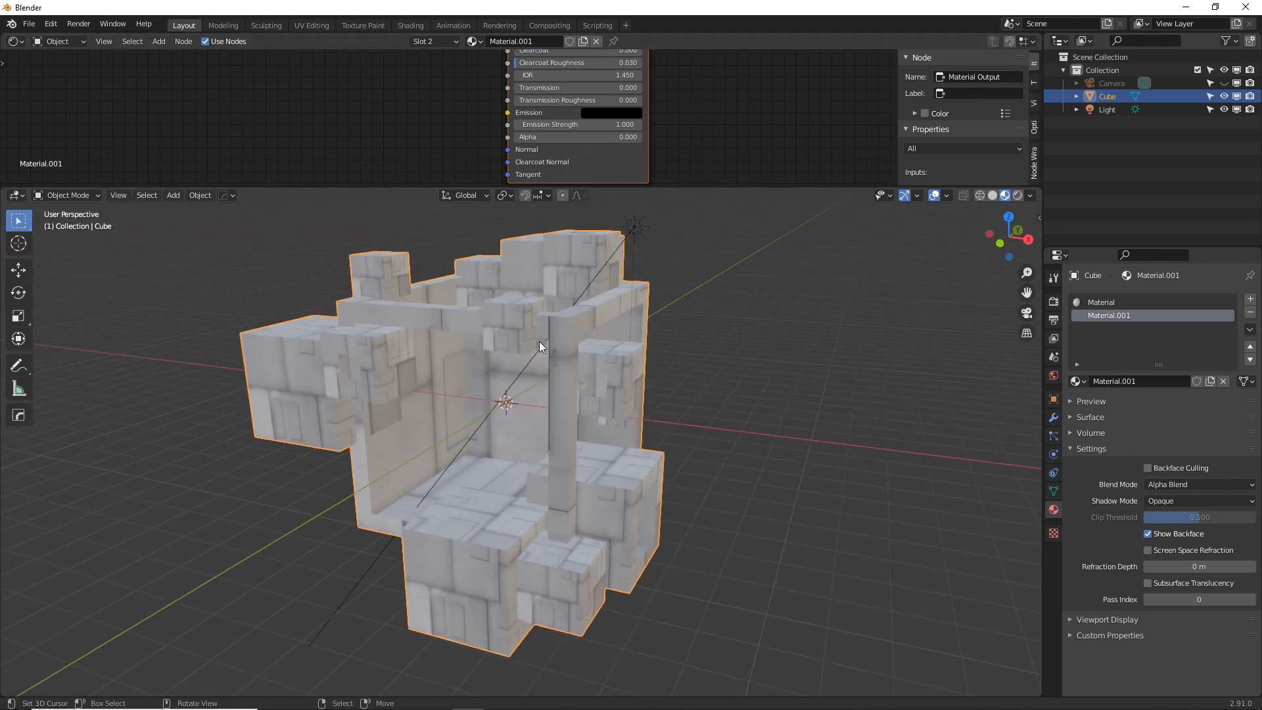
{"action": "left_click_drag", "start_coordinate": [506, 186], "coordinate": [506, 161]}
{"action": "middle_click_drag", "start_coordinate": [618, 352], "coordinate": [589, 382]}
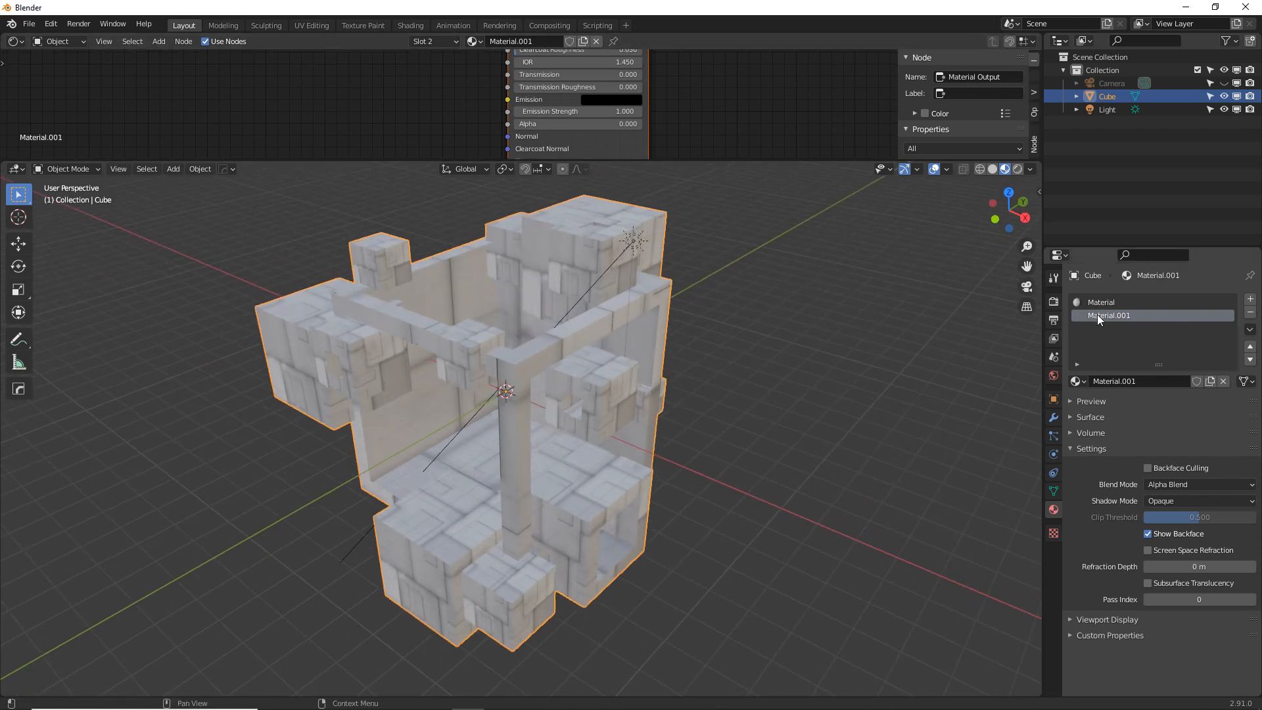
Remove the transparent material's slot and enlarge the shader editor to show the panel material's full node tree.
{"action": "left_click", "coordinate": [1248, 314]}
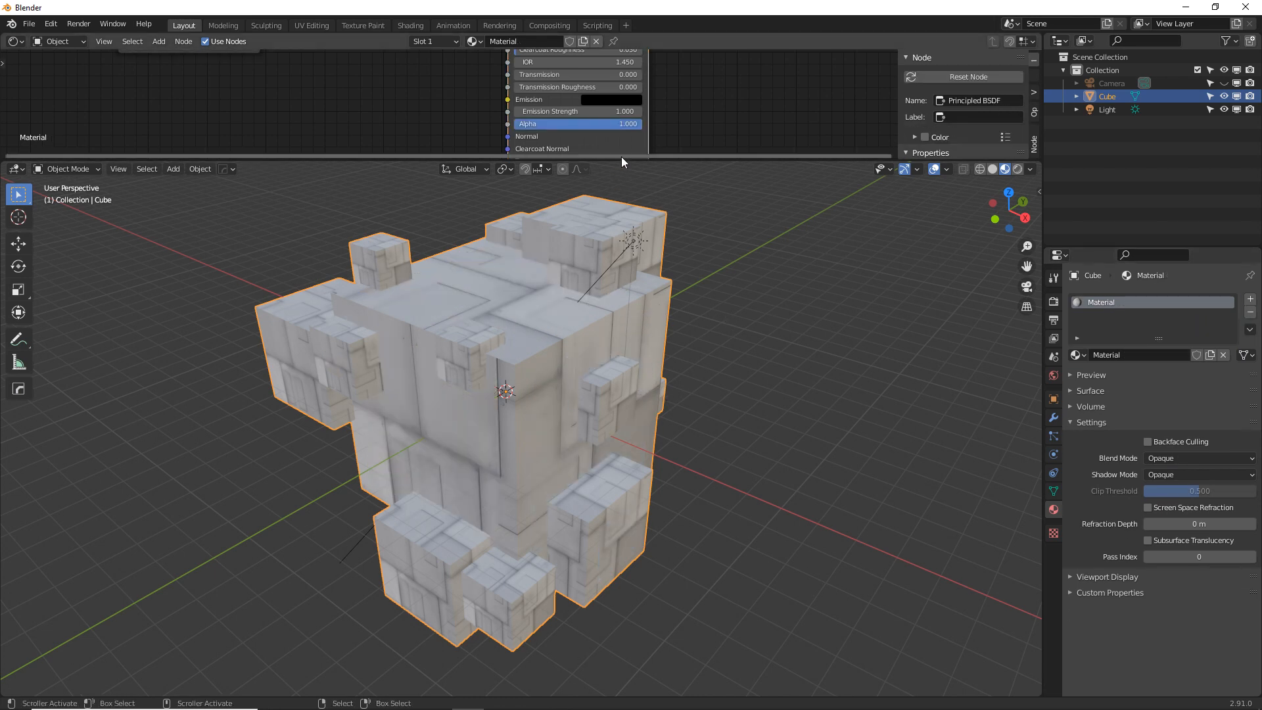
{"action": "left_click_drag", "start_coordinate": [621, 159], "coordinate": [595, 424]}
{"action": "scroll", "coordinate": [596, 368], "scroll_direction": "down", "scroll_amount": 3}
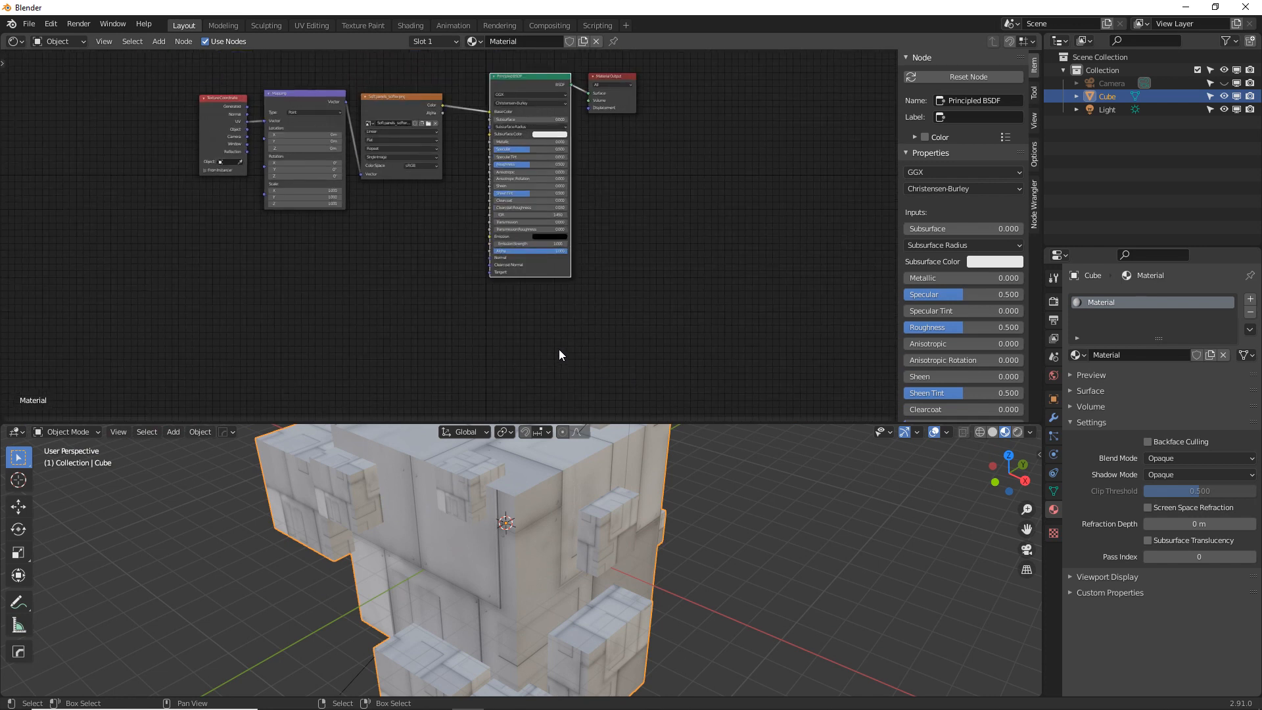
Move the Material Output node farther from the Principled BSDF and insert a Mix Shader node on the link between them.
{"action": "left_click", "coordinate": [615, 106]}
{"action": "key", "text": "g"}
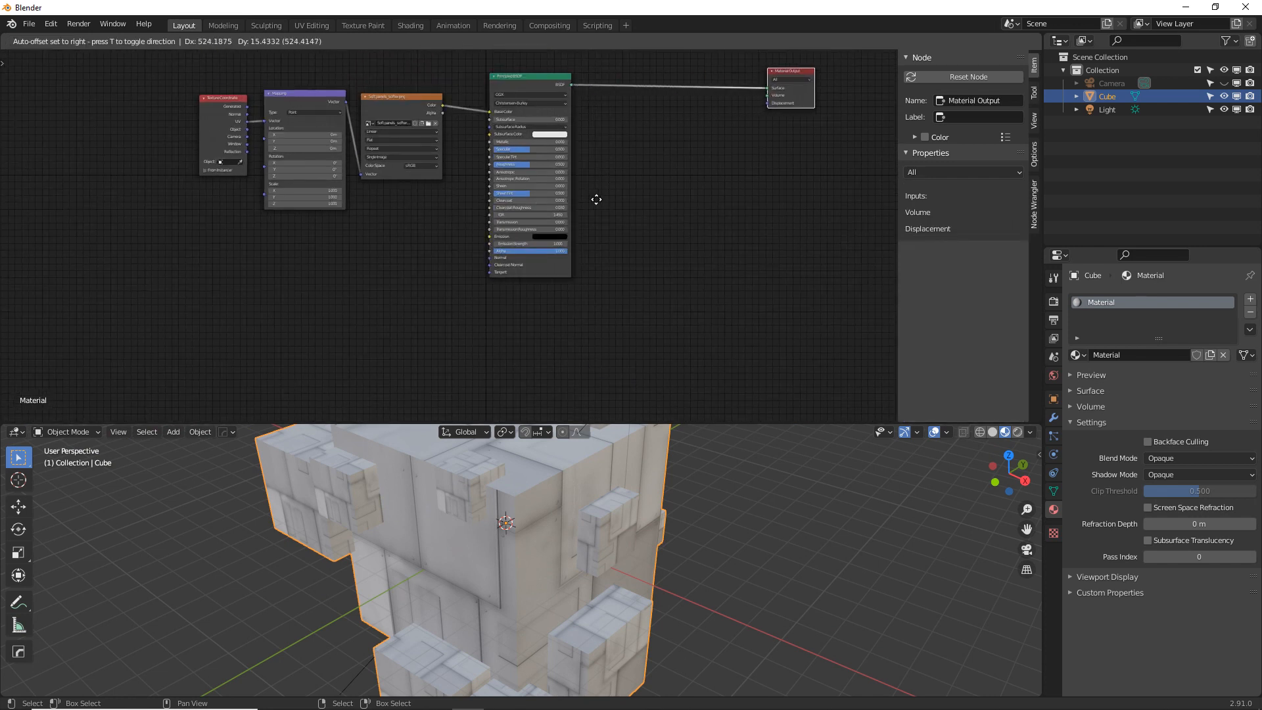
{"action": "left_click", "coordinate": [595, 205]}
{"action": "key", "text": "shift+a"}
{"action": "left_click", "coordinate": [704, 149]}
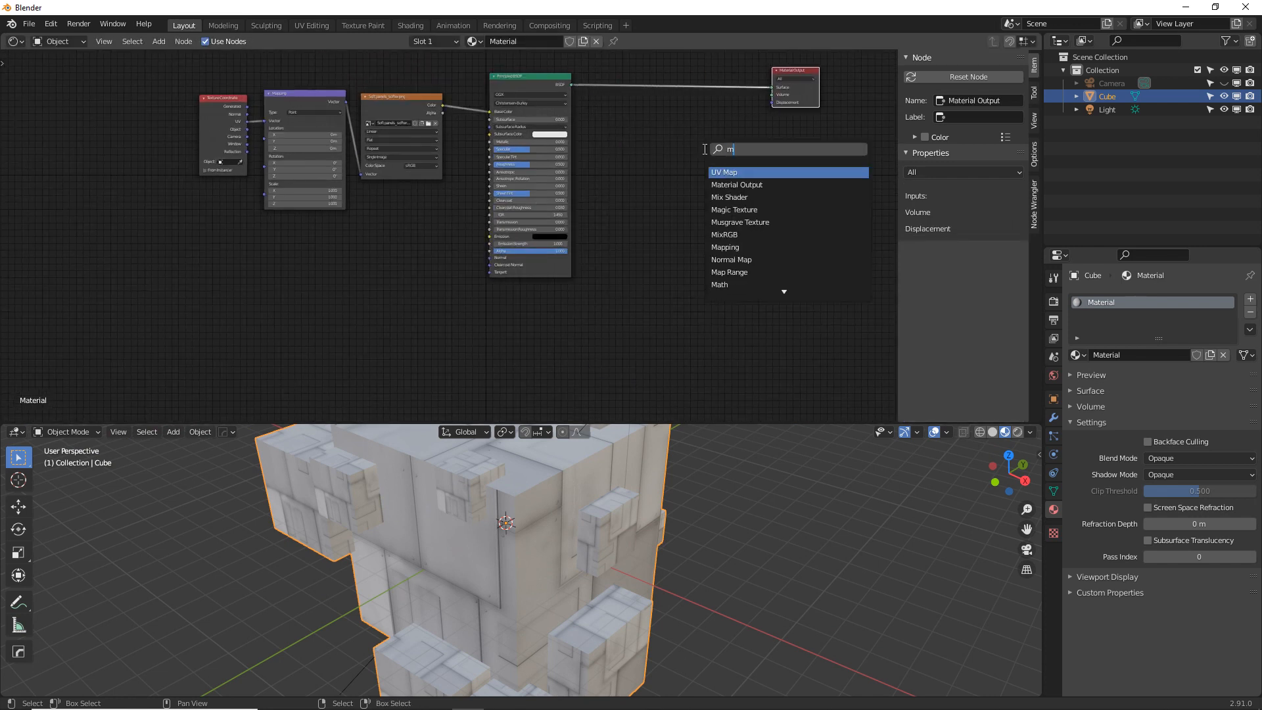
{"action": "type", "text": "mix"}
{"action": "key", "text": "Return"}
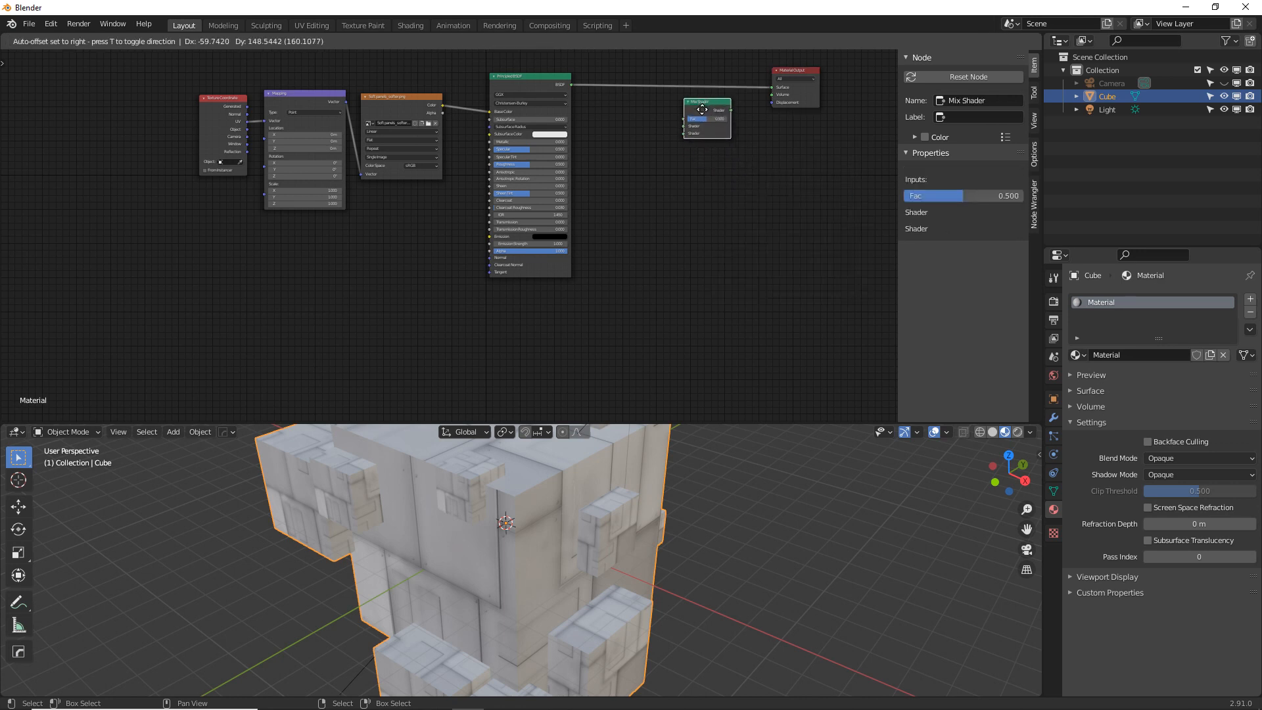
{"action": "left_click", "coordinate": [702, 172]}
Add a Transparent BSDF, connect it to the Mix Shader's first shader input and move the Principled BSDF link to the second.
{"action": "key", "text": "shift+a"}
{"action": "left_click", "coordinate": [670, 183]}
{"action": "type", "text": "trans"}
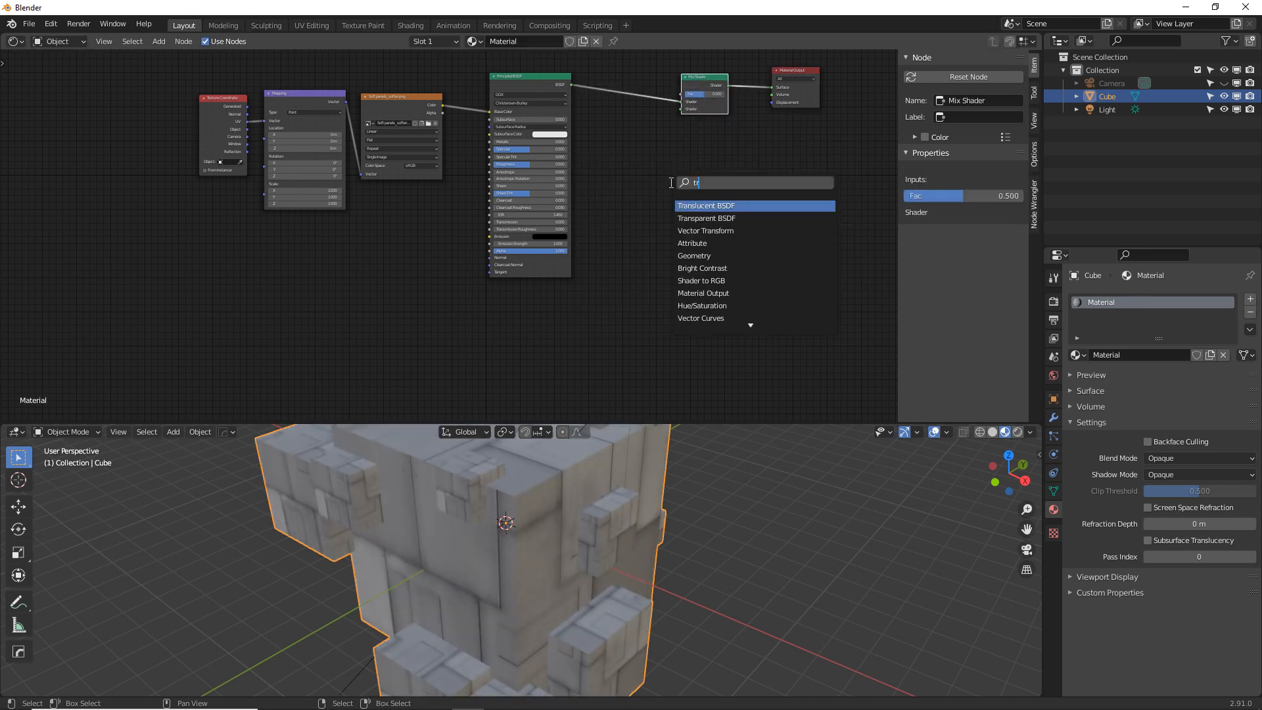
{"action": "left_click", "coordinate": [713, 219]}
{"action": "left_click", "coordinate": [666, 167]}
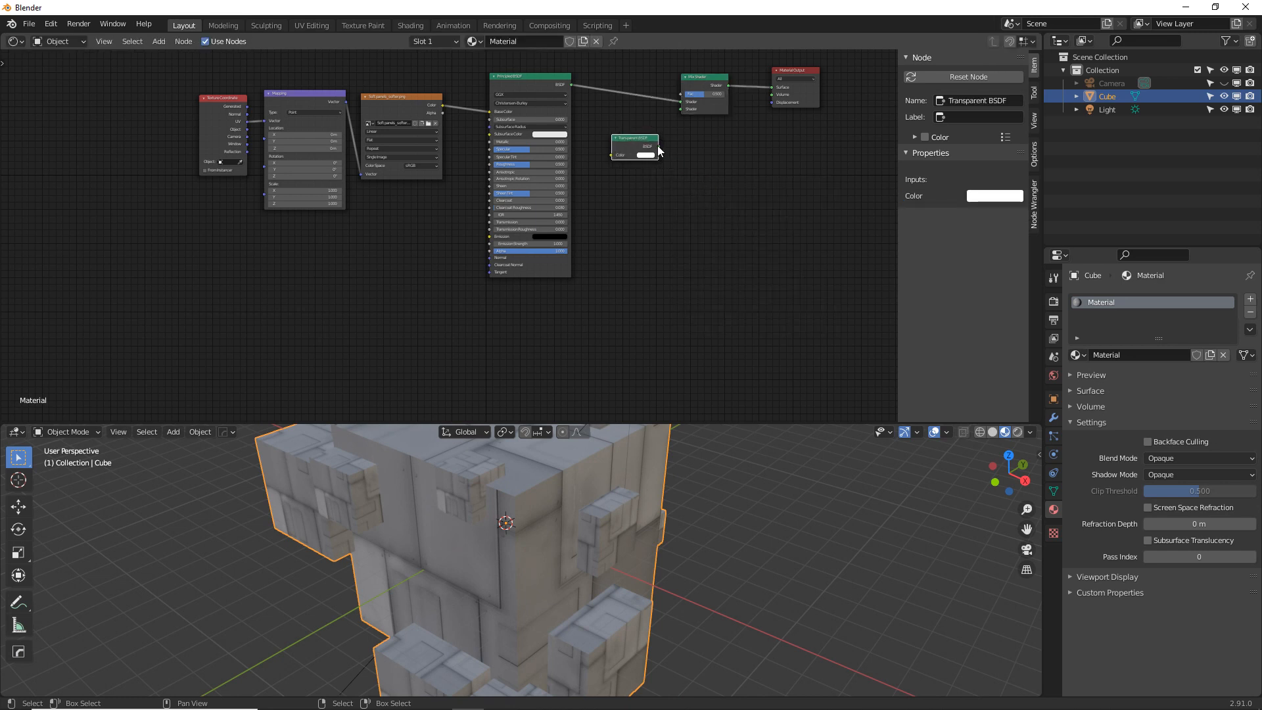
{"action": "left_click_drag", "start_coordinate": [658, 147], "coordinate": [794, 42]}
{"action": "left_click_drag", "start_coordinate": [678, 100], "coordinate": [681, 109]}
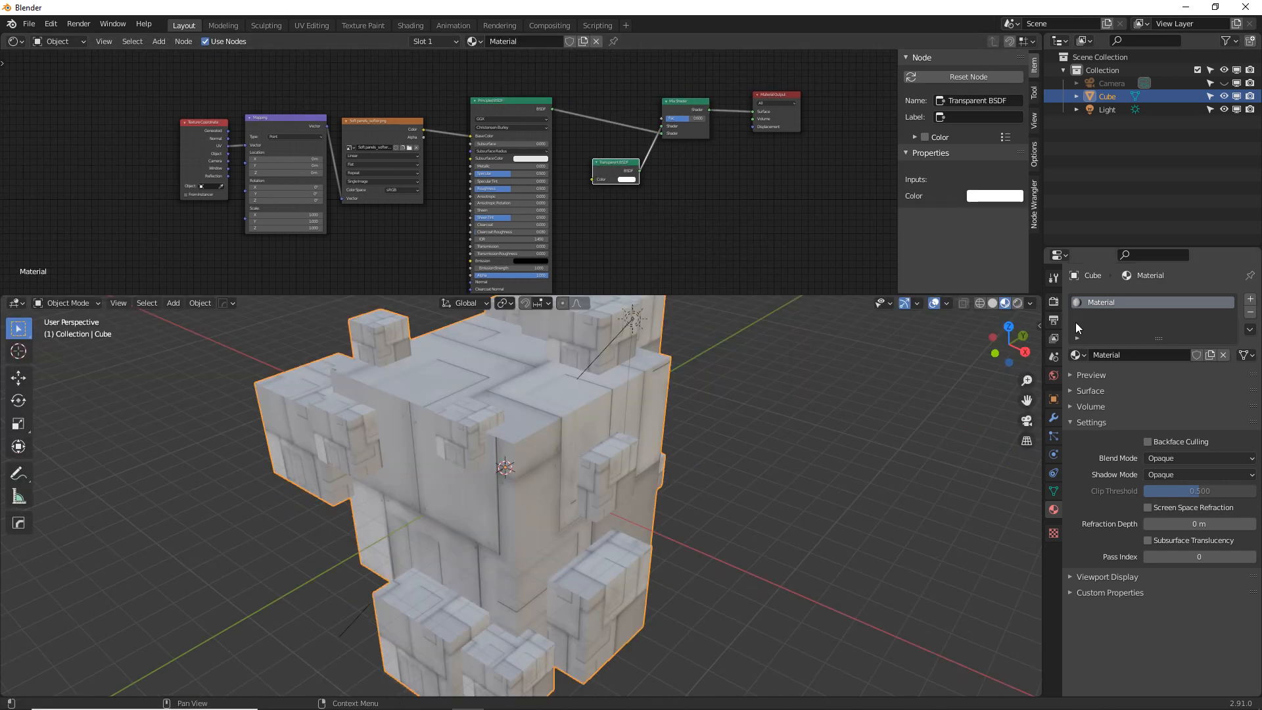
Set the material's blend mode to Alpha Blend and try the Mix Shader factor at 0 and at 1.
{"action": "left_click", "coordinate": [1181, 459]}
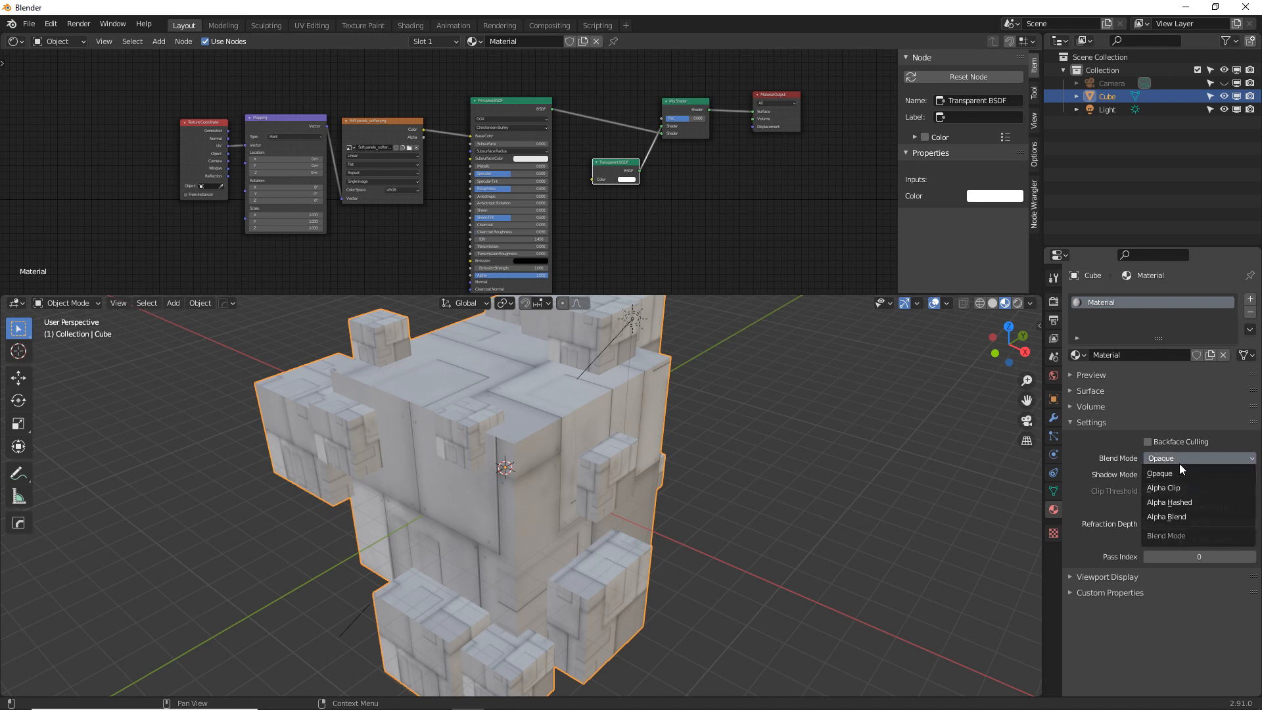
{"action": "left_click", "coordinate": [1183, 517]}
{"action": "left_click_drag", "start_coordinate": [696, 119], "coordinate": [666, 123]}
{"action": "scroll", "coordinate": [603, 182], "scroll_direction": "up", "scroll_amount": 3}
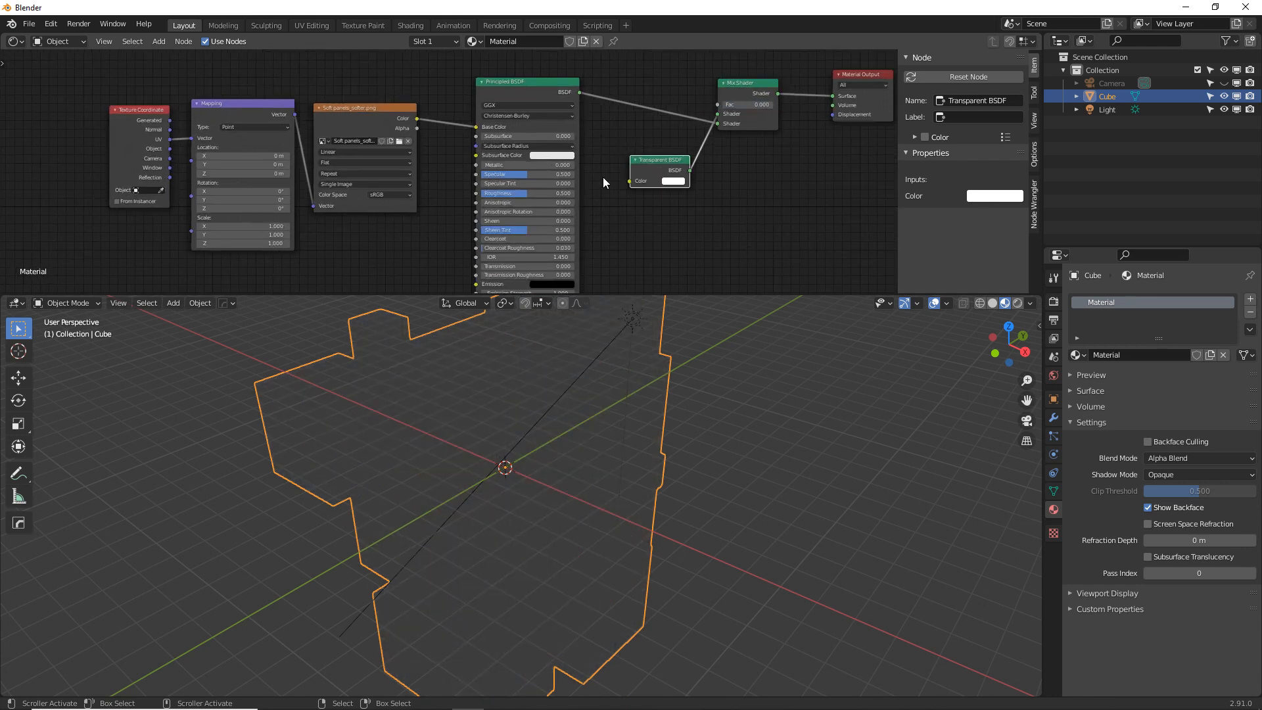
{"action": "left_click_drag", "start_coordinate": [786, 94], "coordinate": [821, 94]}
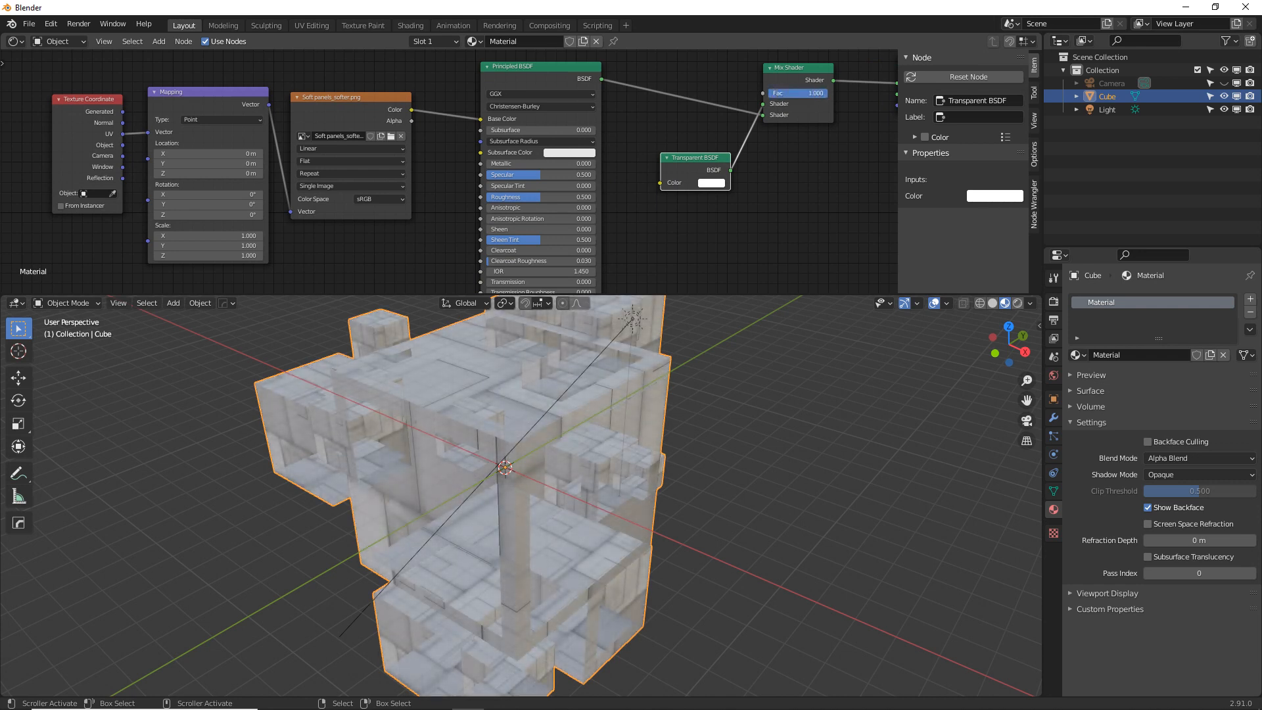
{"action": "left_click", "coordinate": [537, 77]}
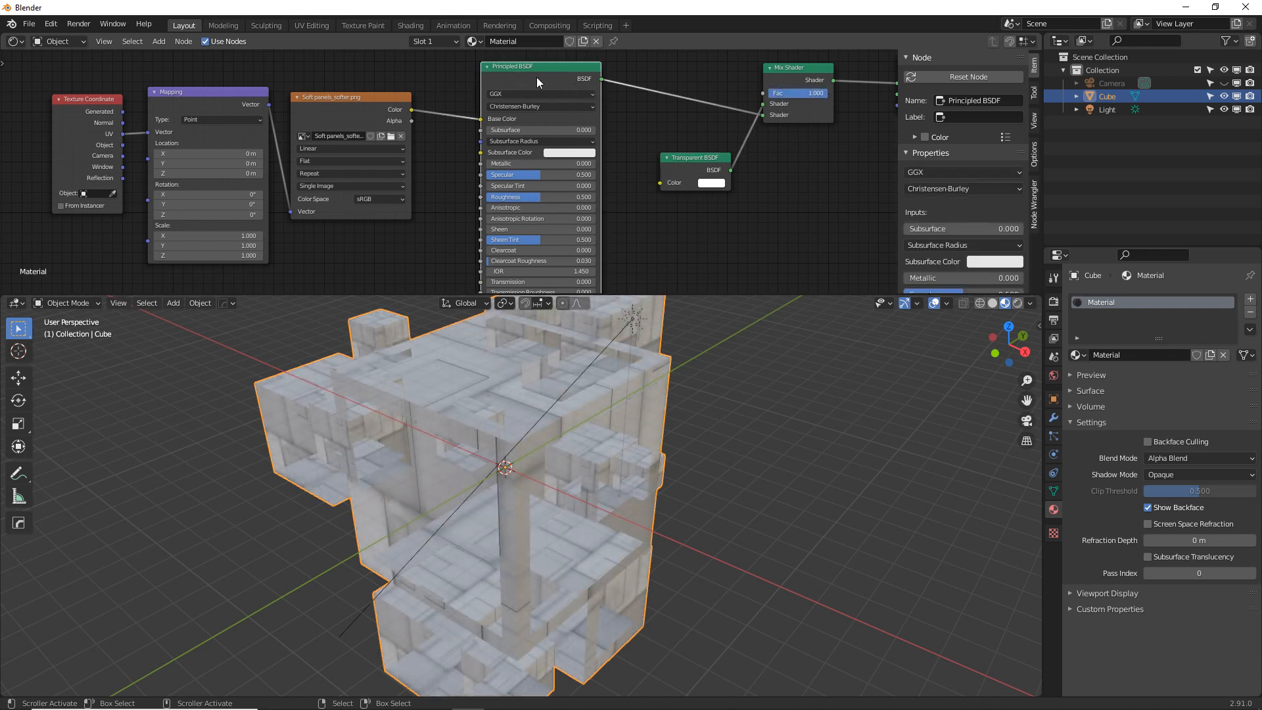
Try the Mix Shader factor at about 0.52, view the model from other angles, and raise the factor to 0.65.
{"action": "middle_click_drag", "start_coordinate": [594, 353], "coordinate": [626, 409]}
{"action": "left_click_drag", "start_coordinate": [812, 93], "coordinate": [783, 93]}
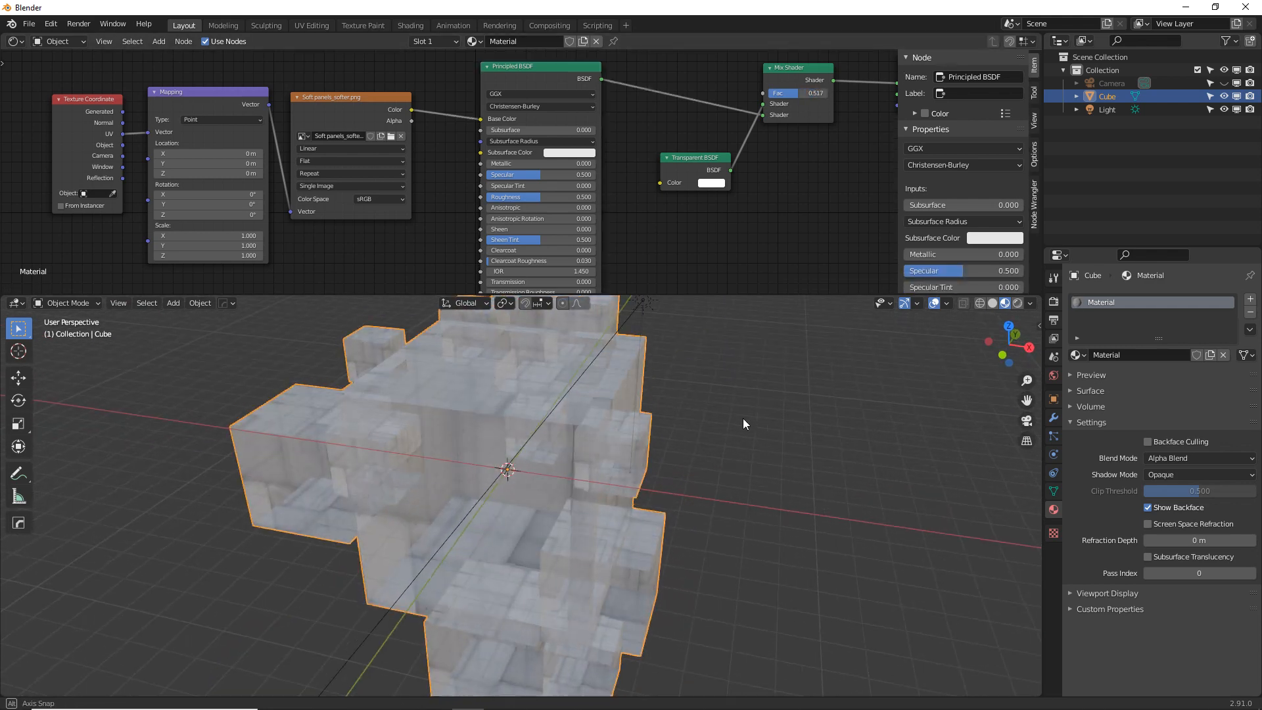
{"action": "middle_click_drag", "start_coordinate": [744, 426], "coordinate": [664, 427]}
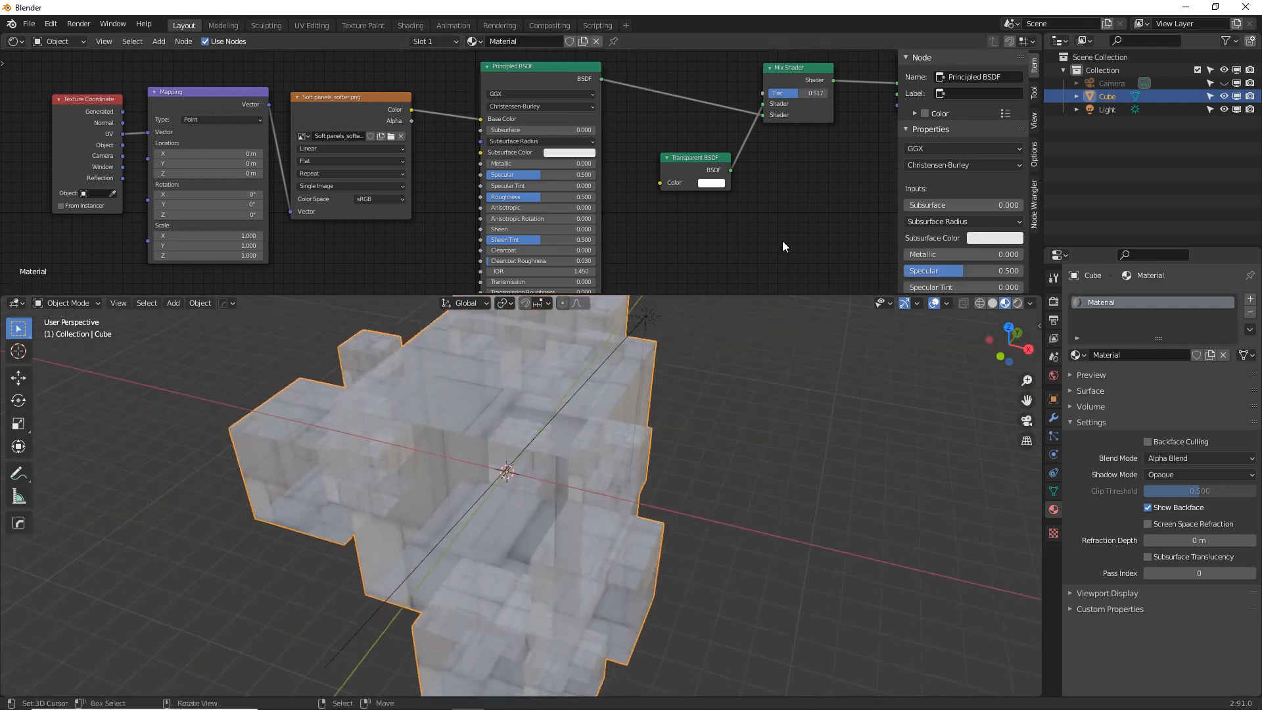
{"action": "left_click_drag", "start_coordinate": [798, 93], "coordinate": [807, 93]}
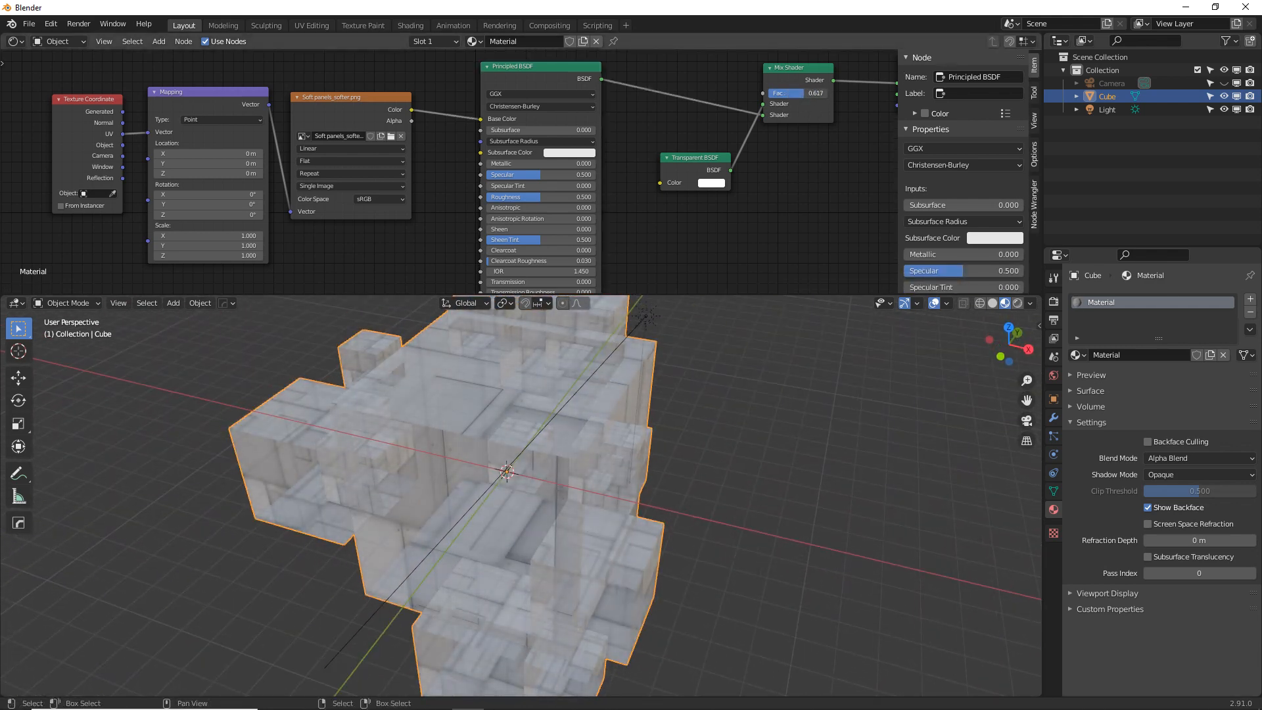
Compare the Alpha Hashed blend mode on the model, return to Alpha Blend and set the Mix Shader factor to 1.
{"action": "left_click", "coordinate": [1179, 459]}
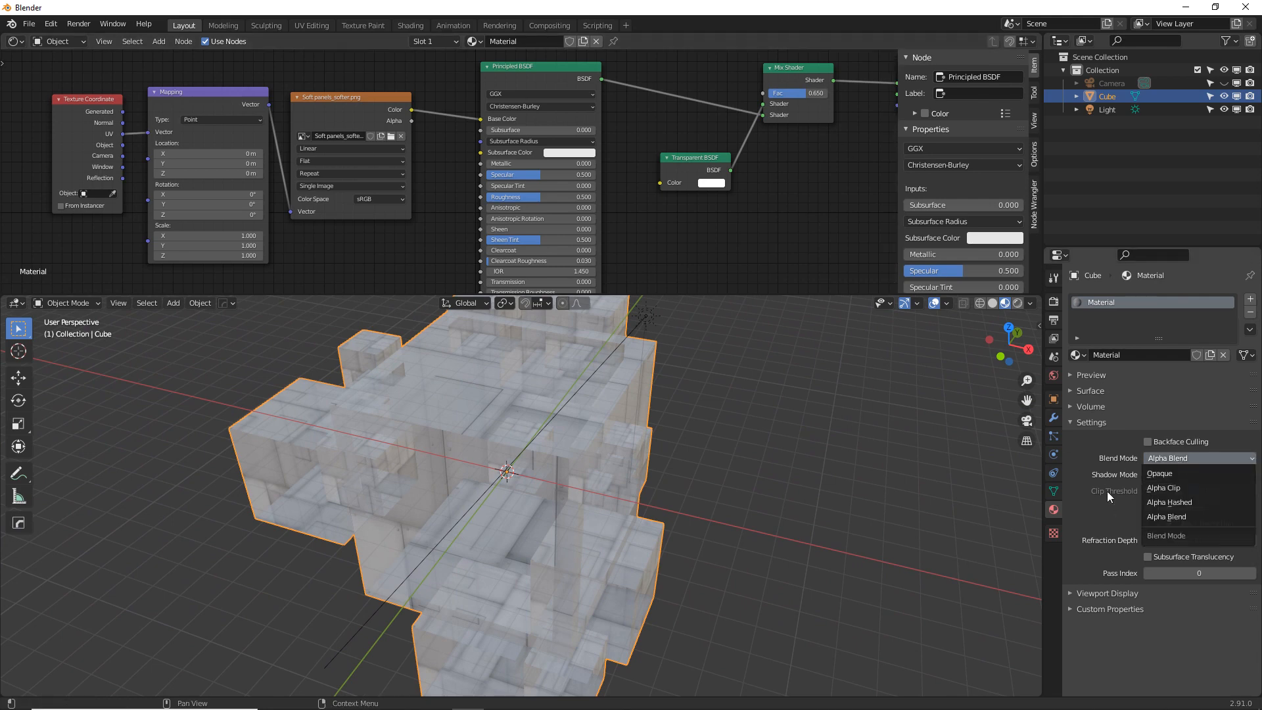
{"action": "left_click", "coordinate": [1170, 506]}
{"action": "mouse_move", "coordinate": [811, 95]}
{"action": "left_mouse_down"}
{"action": "mouse_move", "coordinate": [783, 93]}
{"action": "mouse_move", "coordinate": [818, 94]}
{"action": "left_mouse_up"}
{"action": "middle_click_drag", "start_coordinate": [819, 440], "coordinate": [981, 450]}
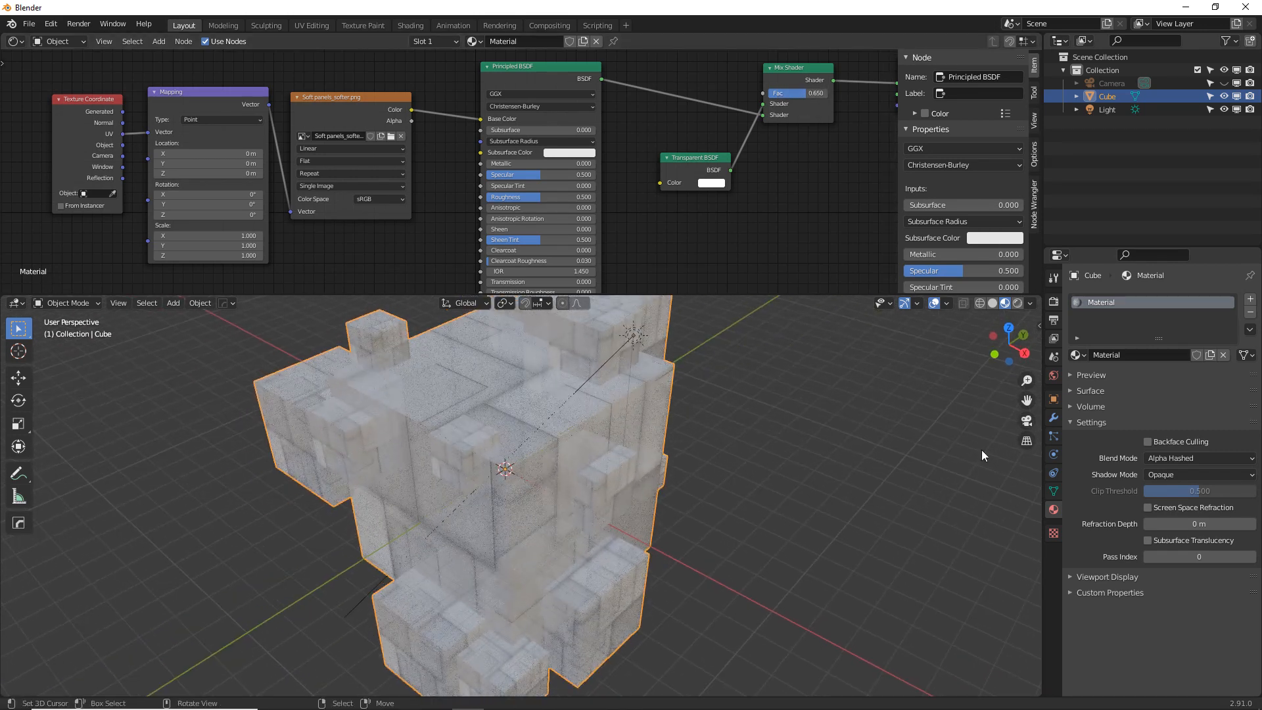
{"action": "left_click", "coordinate": [1184, 459]}
{"action": "left_click", "coordinate": [1177, 510]}
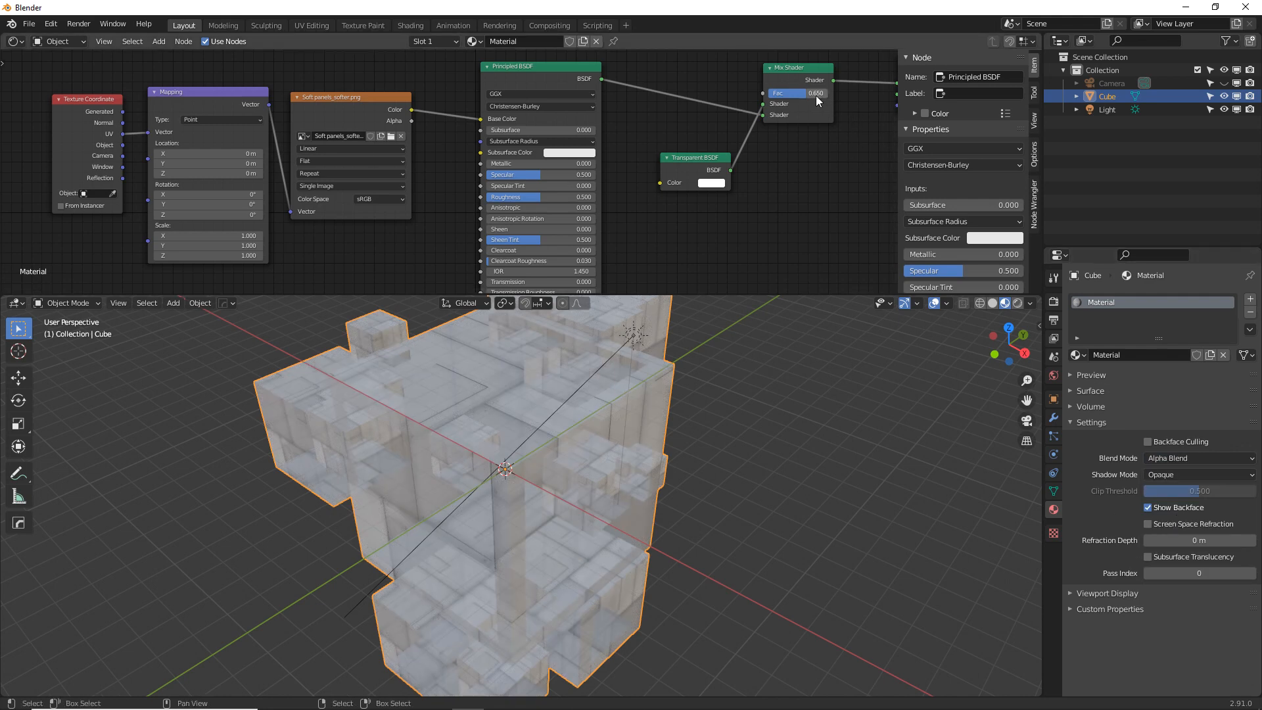
{"action": "left_click_drag", "start_coordinate": [817, 98], "coordinate": [838, 97]}
Set the material's blend mode to Alpha Hashed and the Mix Shader factor to 0.6.
{"action": "left_click", "coordinate": [1173, 459]}
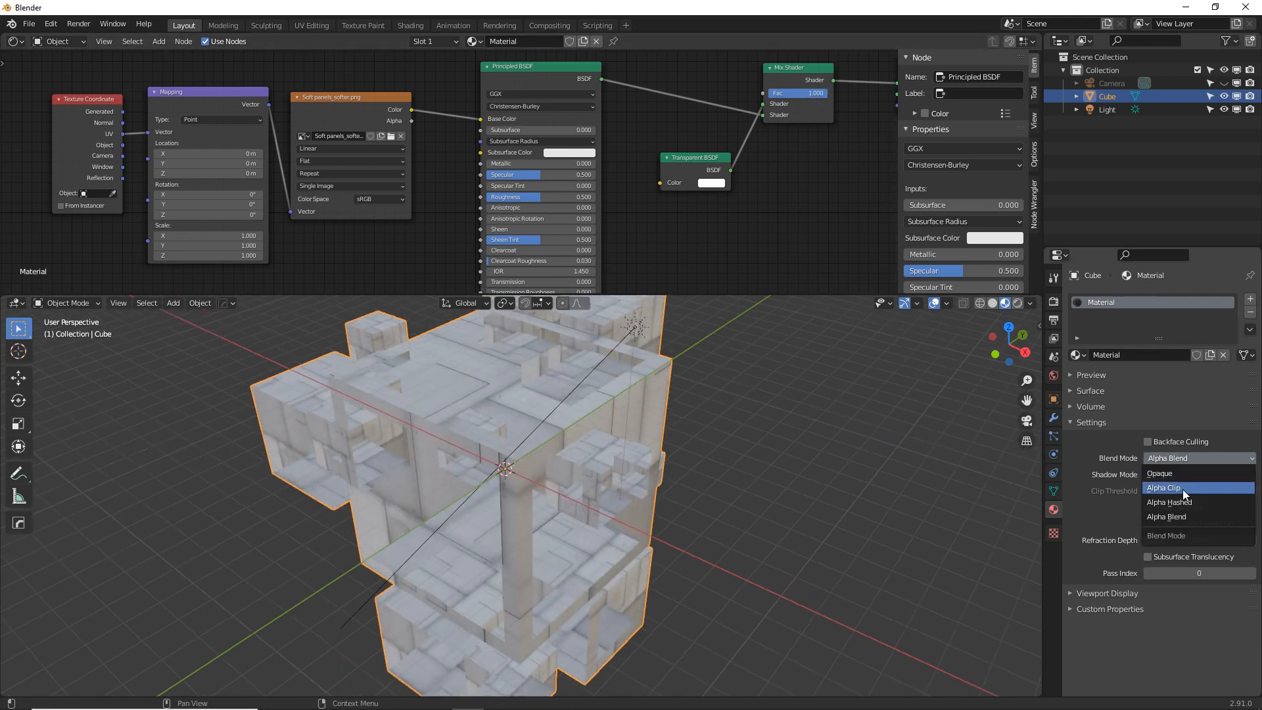
{"action": "left_click", "coordinate": [1178, 501]}
{"action": "left_click_drag", "start_coordinate": [808, 93], "coordinate": [792, 93]}
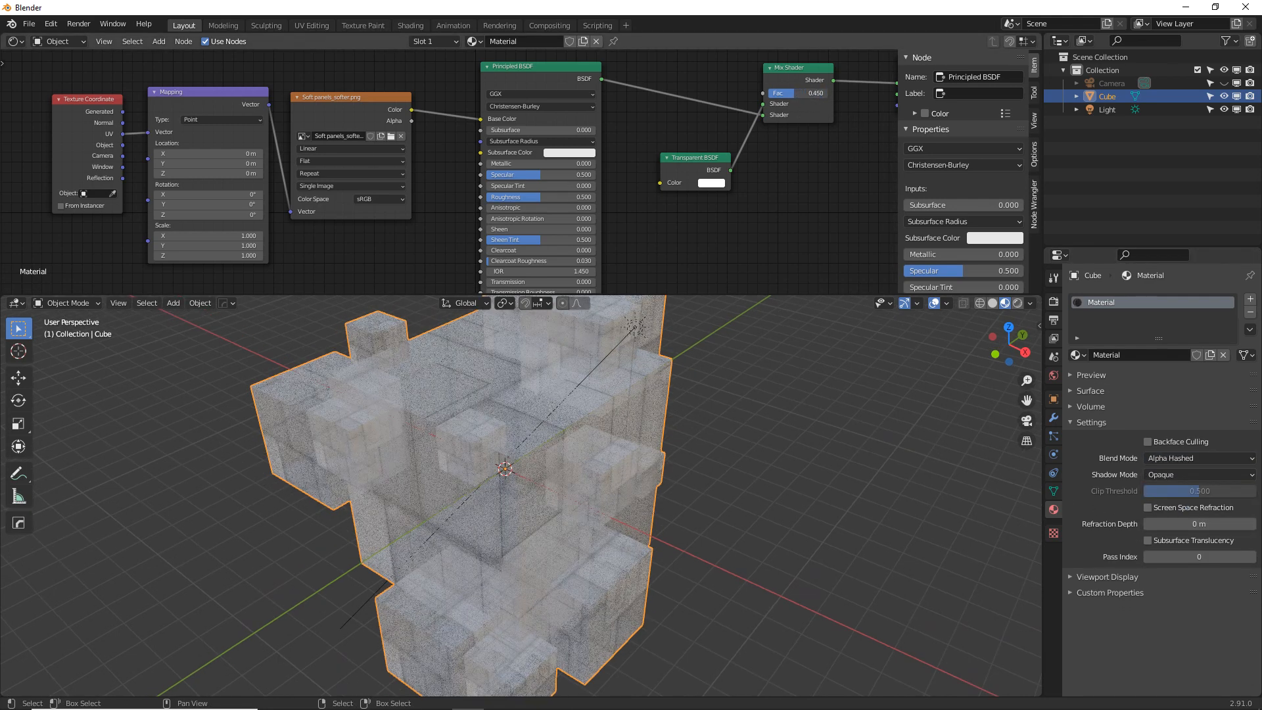
{"action": "middle_click_drag", "start_coordinate": [694, 484], "coordinate": [710, 289]}
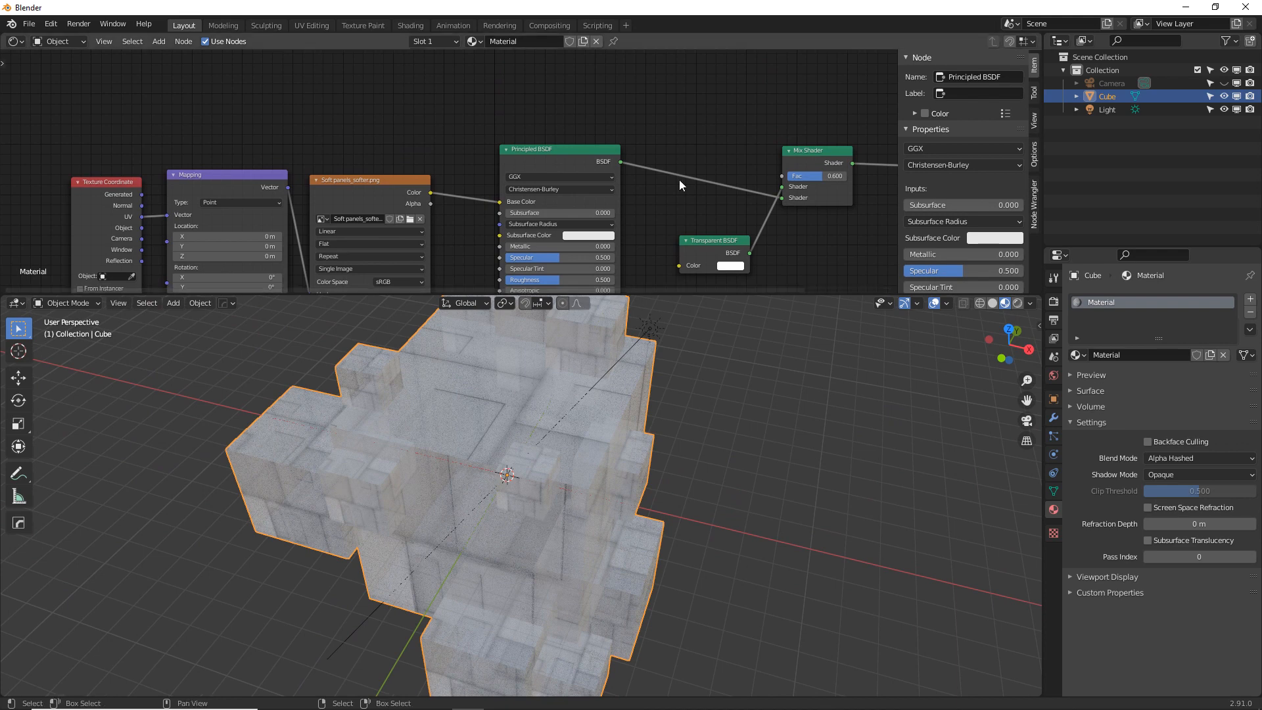
Add an Image Texture node in the free space above the Principled BSDF.
{"action": "middle_click_drag", "start_coordinate": [680, 179], "coordinate": [682, 209]}
{"action": "key", "text": "shift+a"}
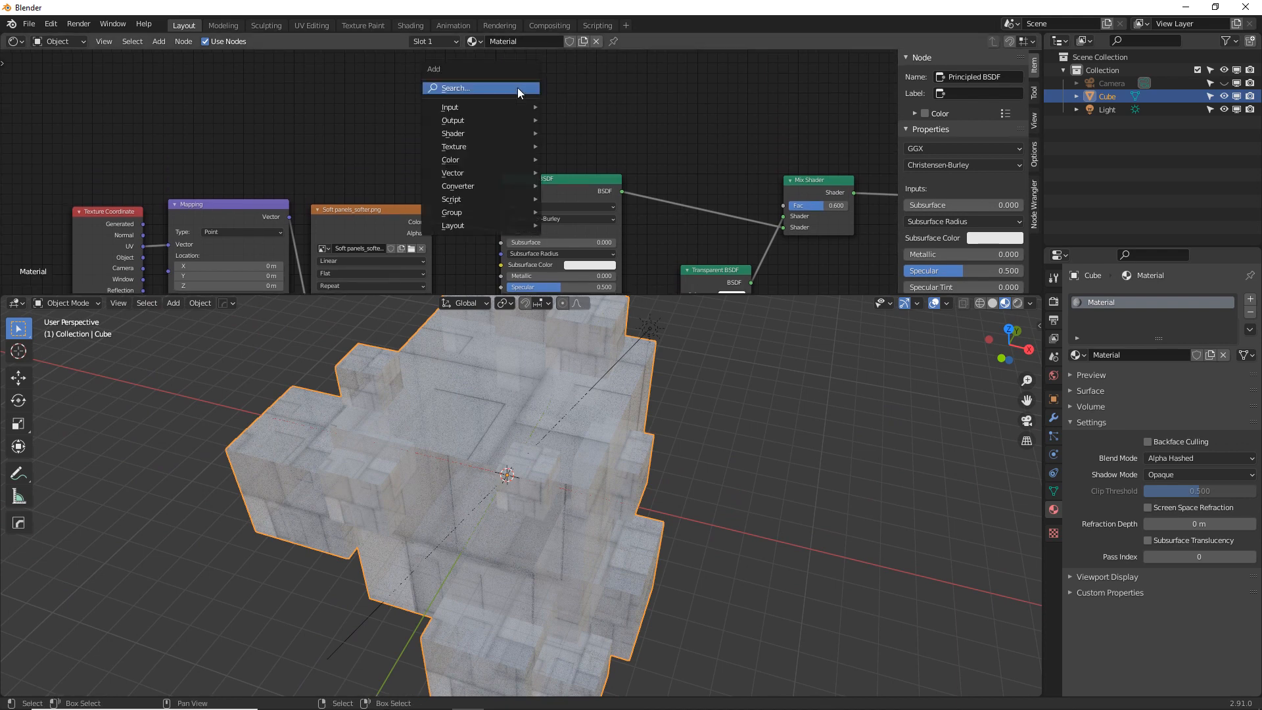
{"action": "left_click", "coordinate": [518, 88]}
{"action": "type", "text": "im"}
{"action": "key", "text": "Return"}
{"action": "left_click", "coordinate": [401, 79]}
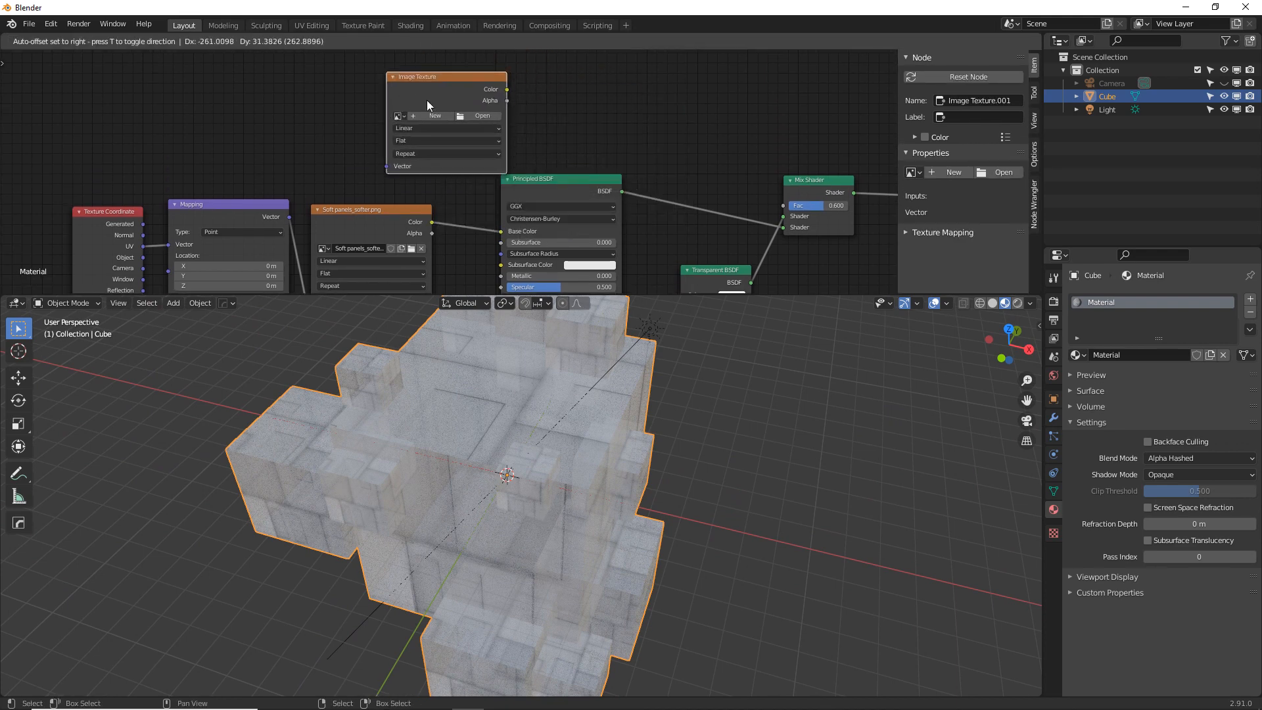
Load "Logo on black.jpg" into the new Image Texture node, searching the Graphics folder for "logo".
{"action": "left_click", "coordinate": [482, 119]}
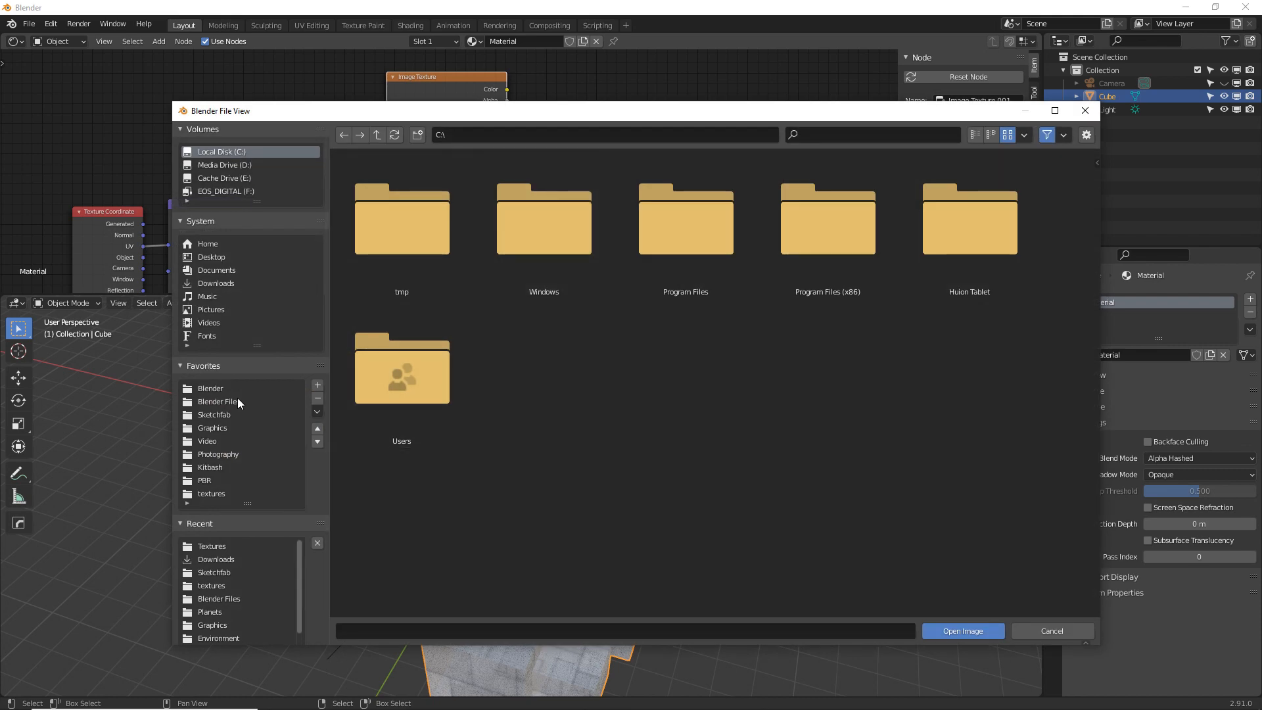
{"action": "left_click", "coordinate": [228, 429]}
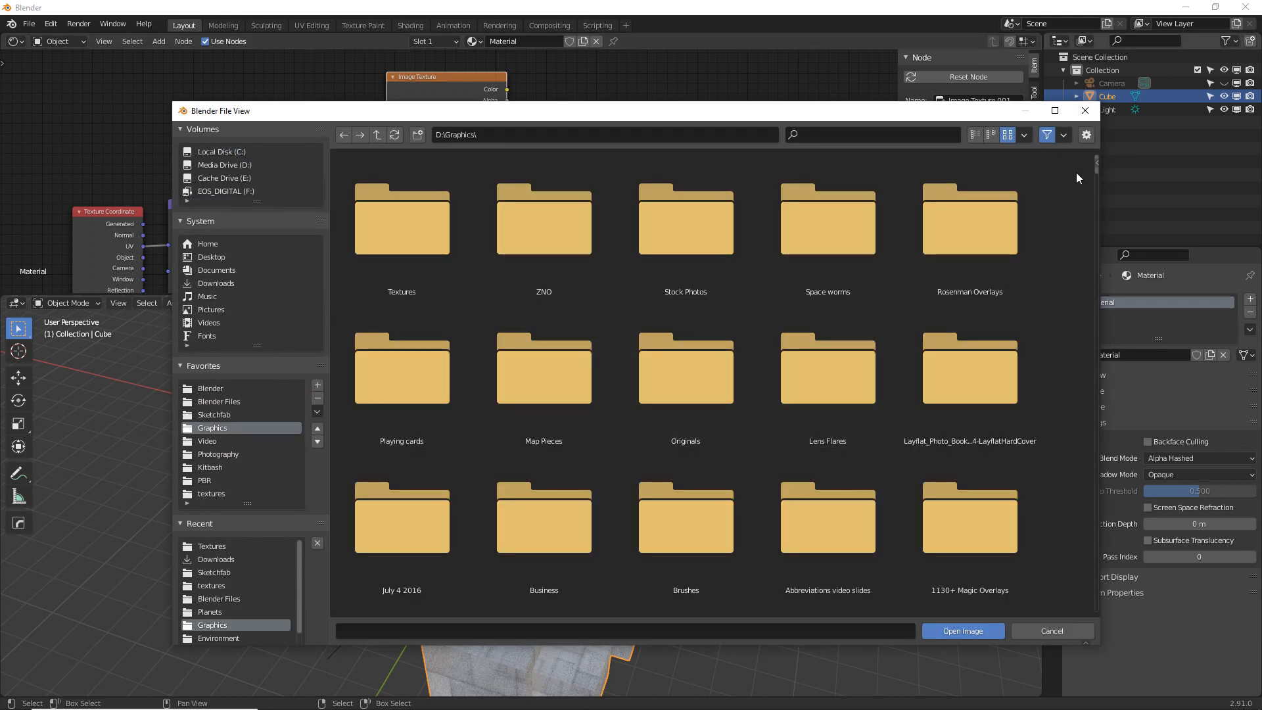
{"action": "left_click", "coordinate": [918, 134]}
{"action": "type", "text": "lo"}
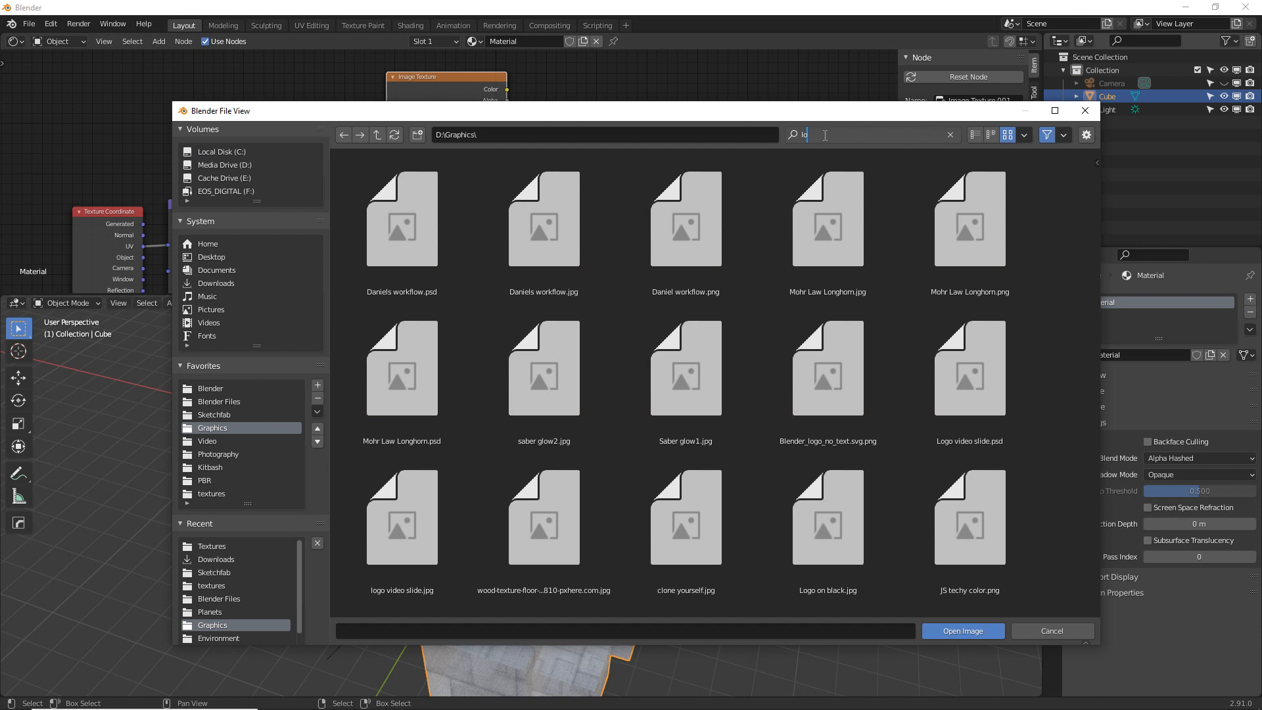
{"action": "type", "text": "go"}
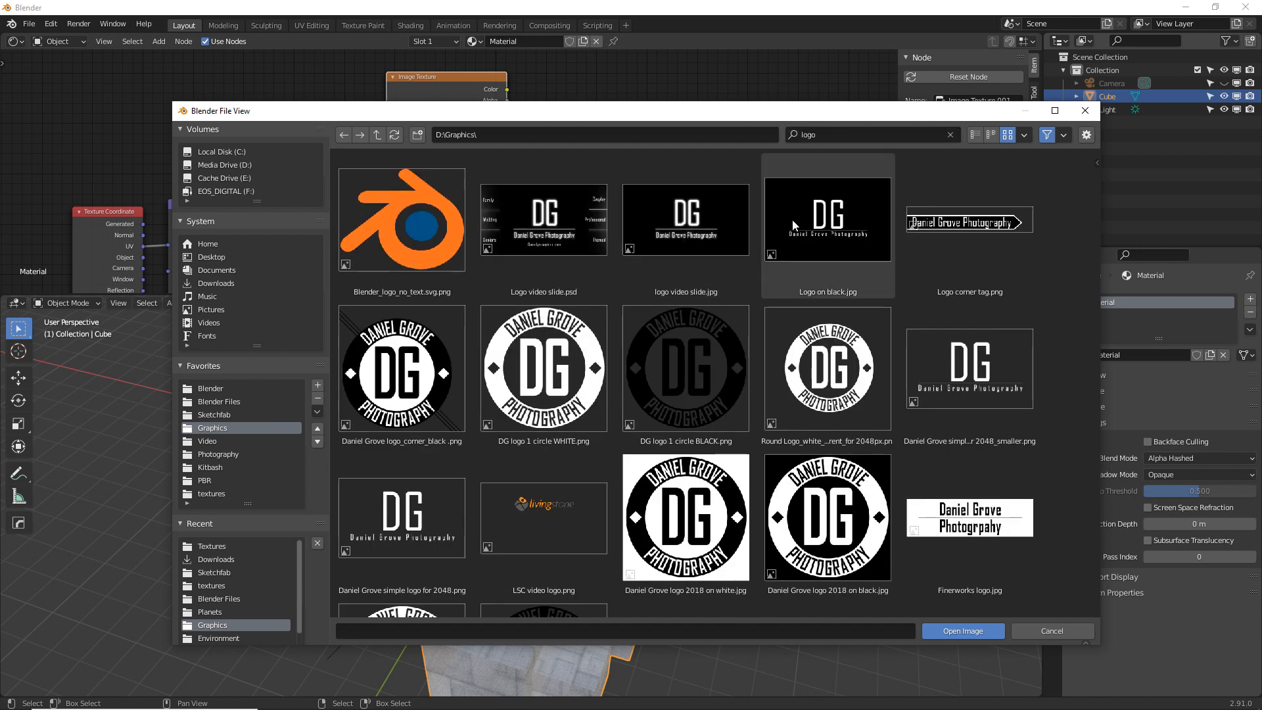
{"action": "left_click", "coordinate": [829, 230]}
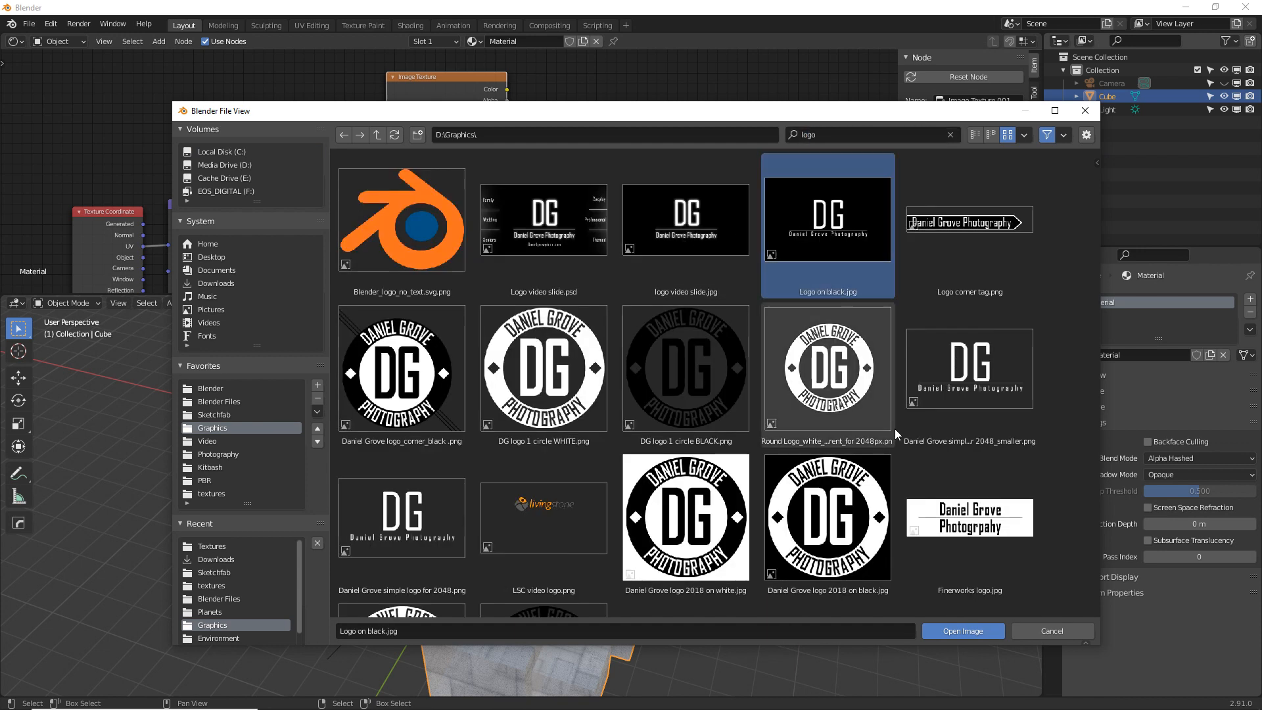
{"action": "left_click", "coordinate": [963, 631]}
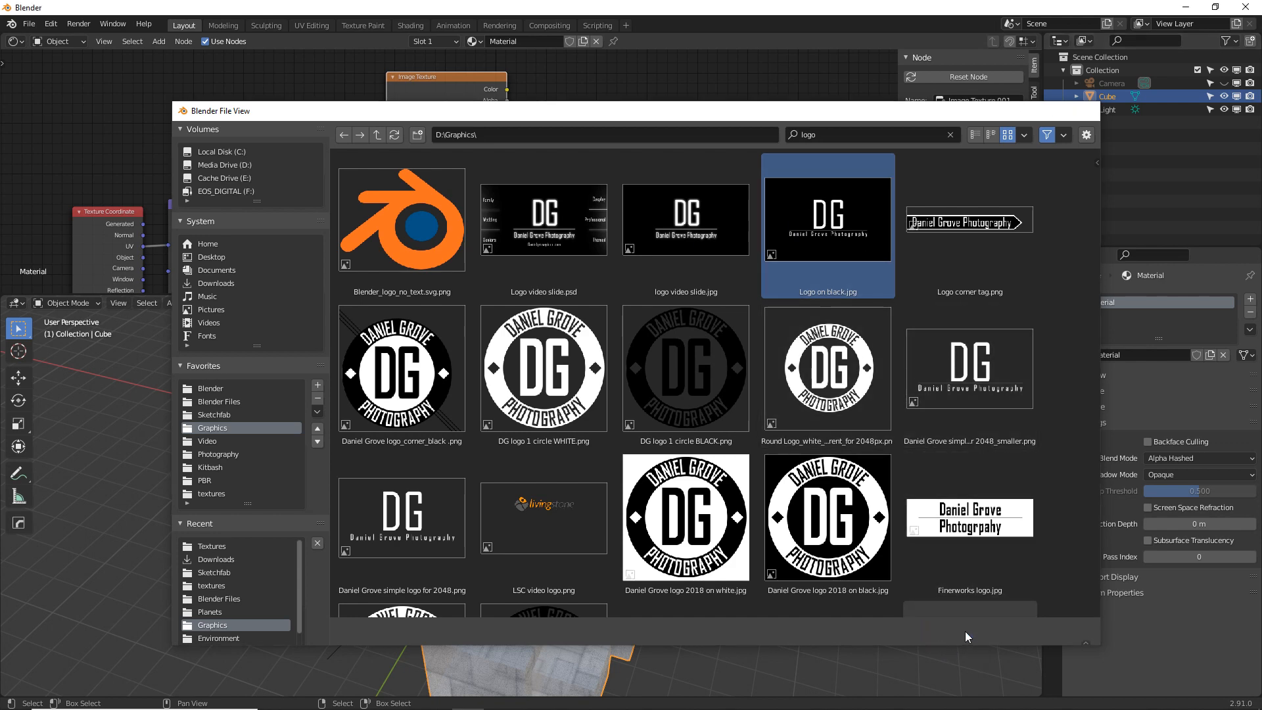
Connect the logo image's Color output to the Mix Shader's factor input and check the effect on the model.
{"action": "middle_click_drag", "start_coordinate": [630, 173], "coordinate": [553, 155]}
{"action": "left_click_drag", "start_coordinate": [431, 71], "coordinate": [707, 187]}
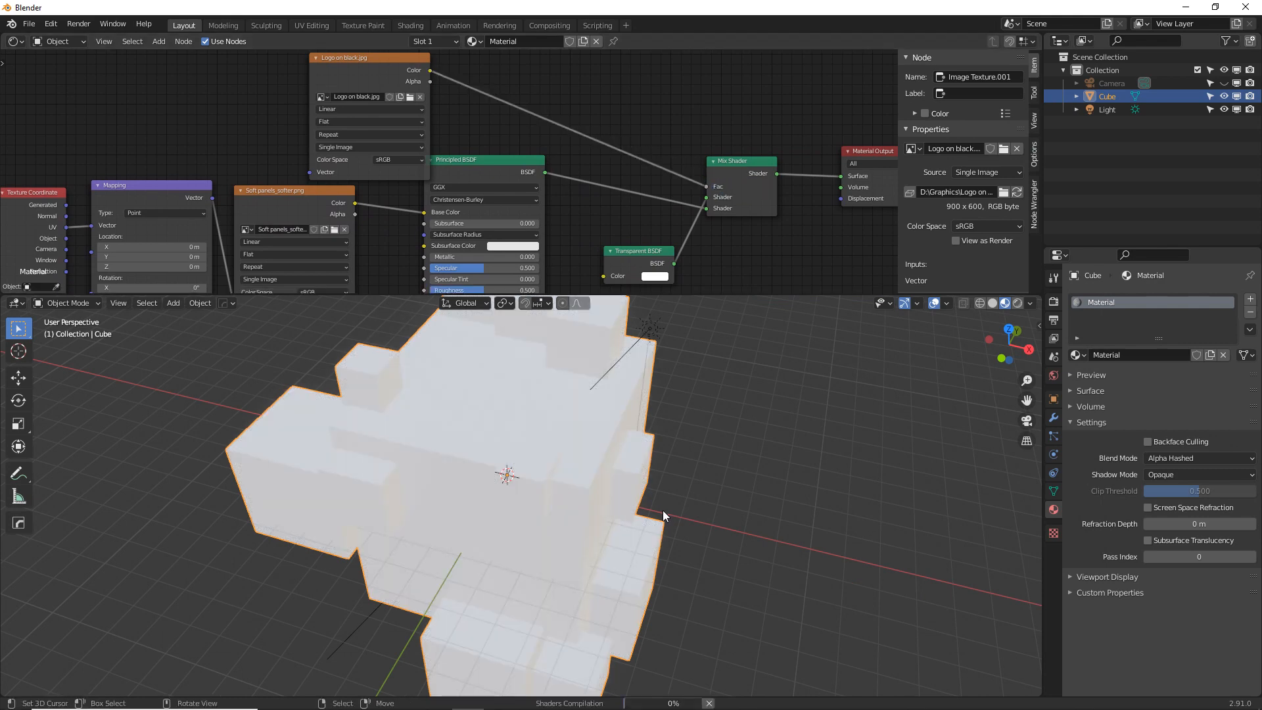
{"action": "middle_click_drag", "start_coordinate": [626, 490], "coordinate": [634, 421]}
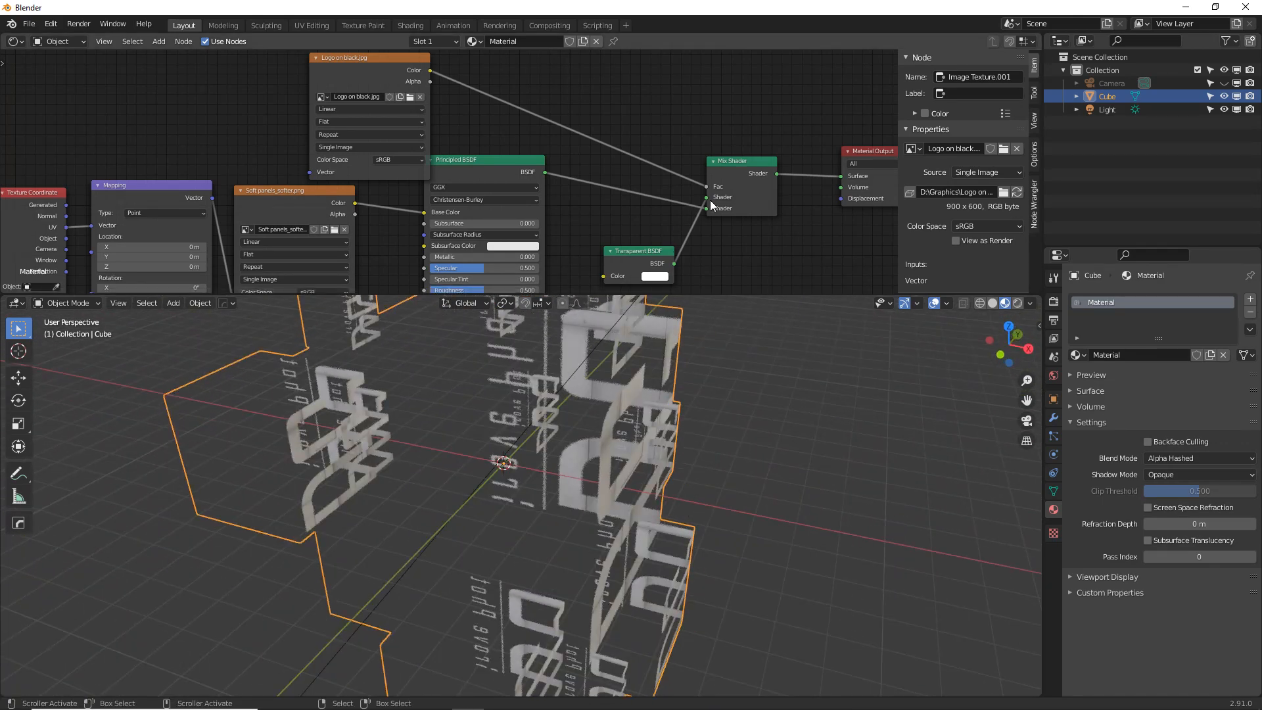
Swap the Mix Shader's inputs so the Principled BSDF feeds the first shader input and the Transparent BSDF the second.
{"action": "middle_click_drag", "start_coordinate": [711, 206], "coordinate": [682, 184]}
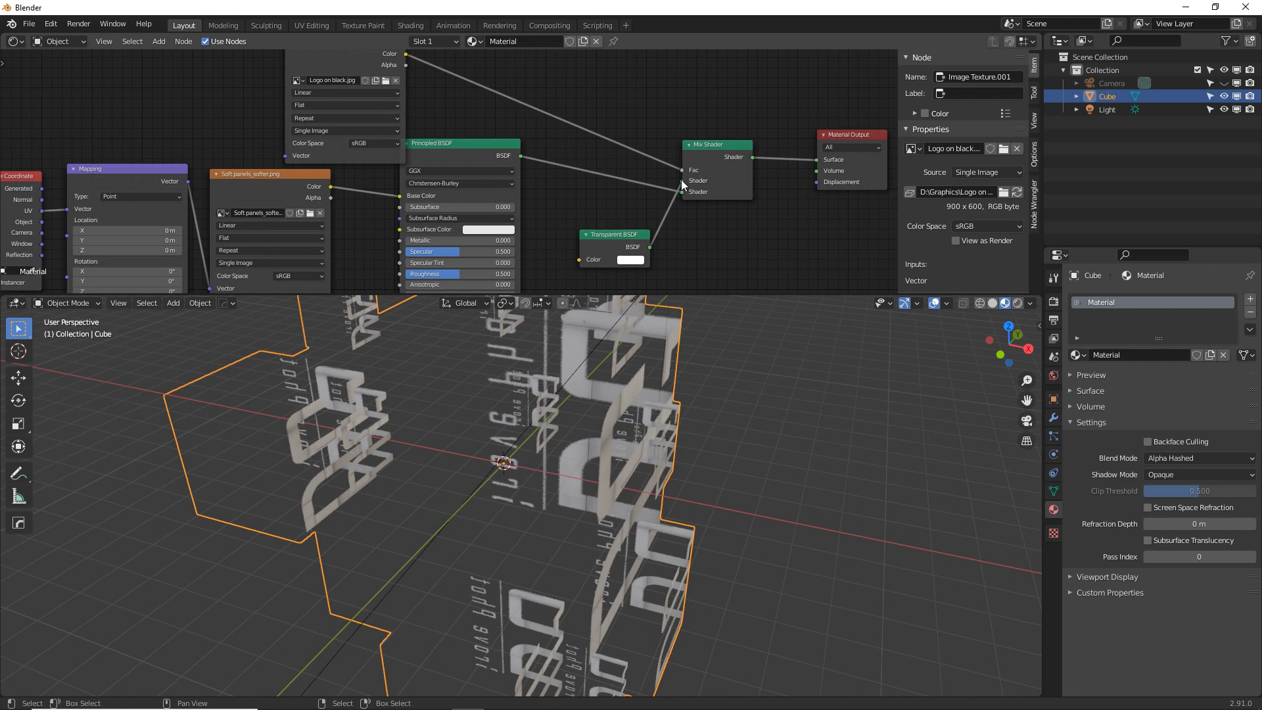
{"action": "mouse_move", "coordinate": [681, 179]}
{"action": "left_mouse_down"}
{"action": "mouse_move", "coordinate": [687, 195]}
{"action": "mouse_move", "coordinate": [683, 181]}
{"action": "left_mouse_up"}
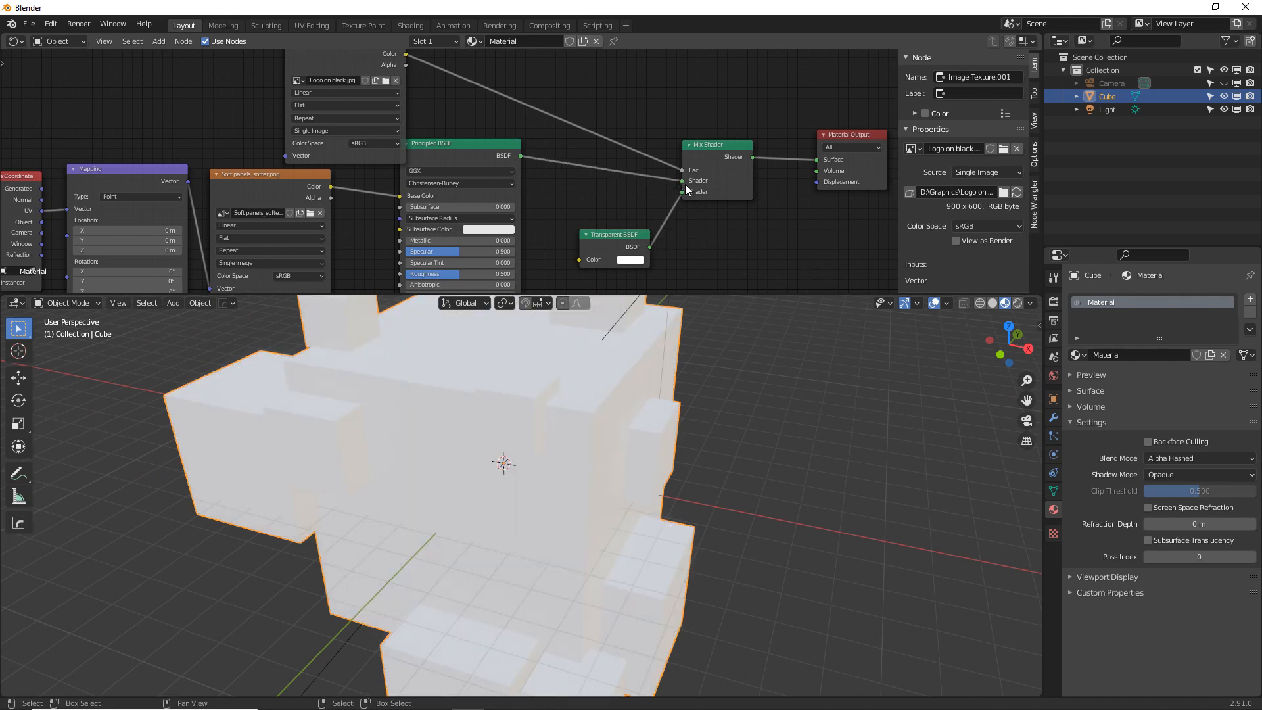
{"action": "middle_click_drag", "start_coordinate": [685, 413], "coordinate": [621, 421]}
{"action": "middle_click_drag", "start_coordinate": [681, 208], "coordinate": [656, 196]}
{"action": "middle_click_drag", "start_coordinate": [639, 495], "coordinate": [684, 503]}
Enlarge the 3D viewport to examine the logo masking across the whole model, and give the shader editor some height back.
{"action": "left_click_drag", "start_coordinate": [571, 291], "coordinate": [605, 205]}
{"action": "left_click_drag", "start_coordinate": [661, 293], "coordinate": [672, 175]}
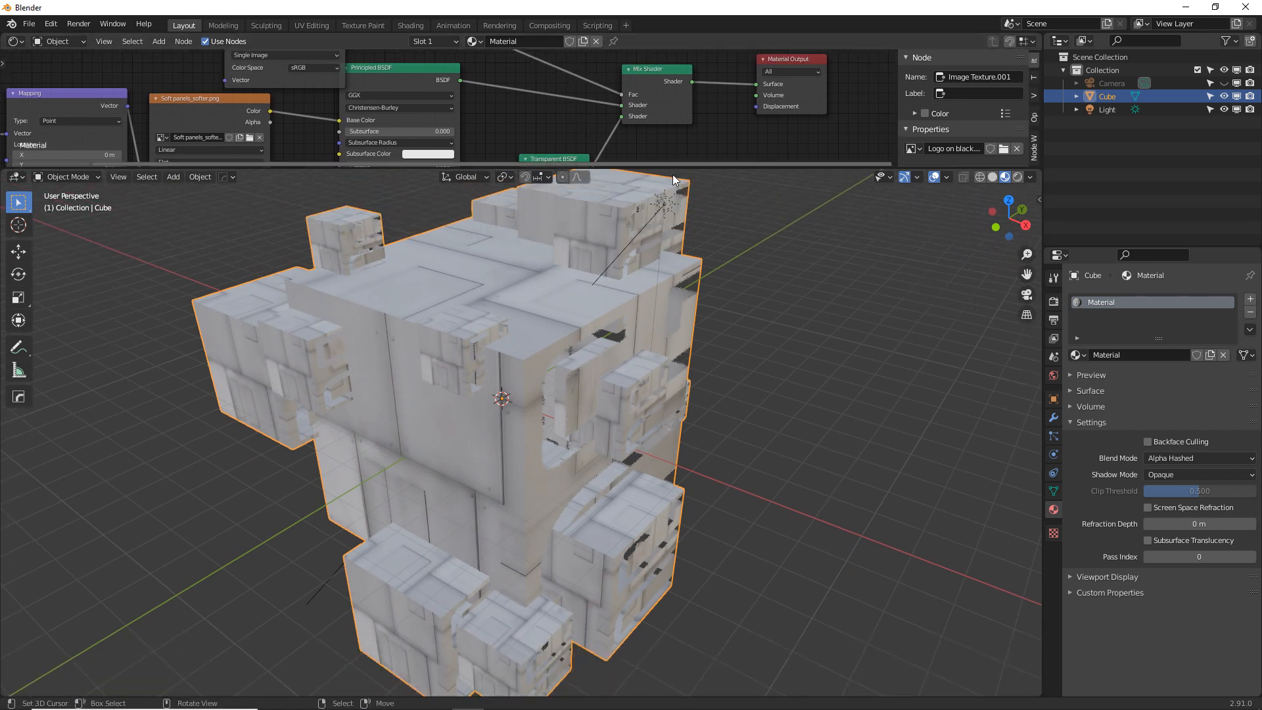
{"action": "scroll", "coordinate": [633, 309], "scroll_direction": "down", "scroll_amount": 3}
{"action": "scroll", "coordinate": [633, 309], "scroll_direction": "down", "scroll_amount": 1}
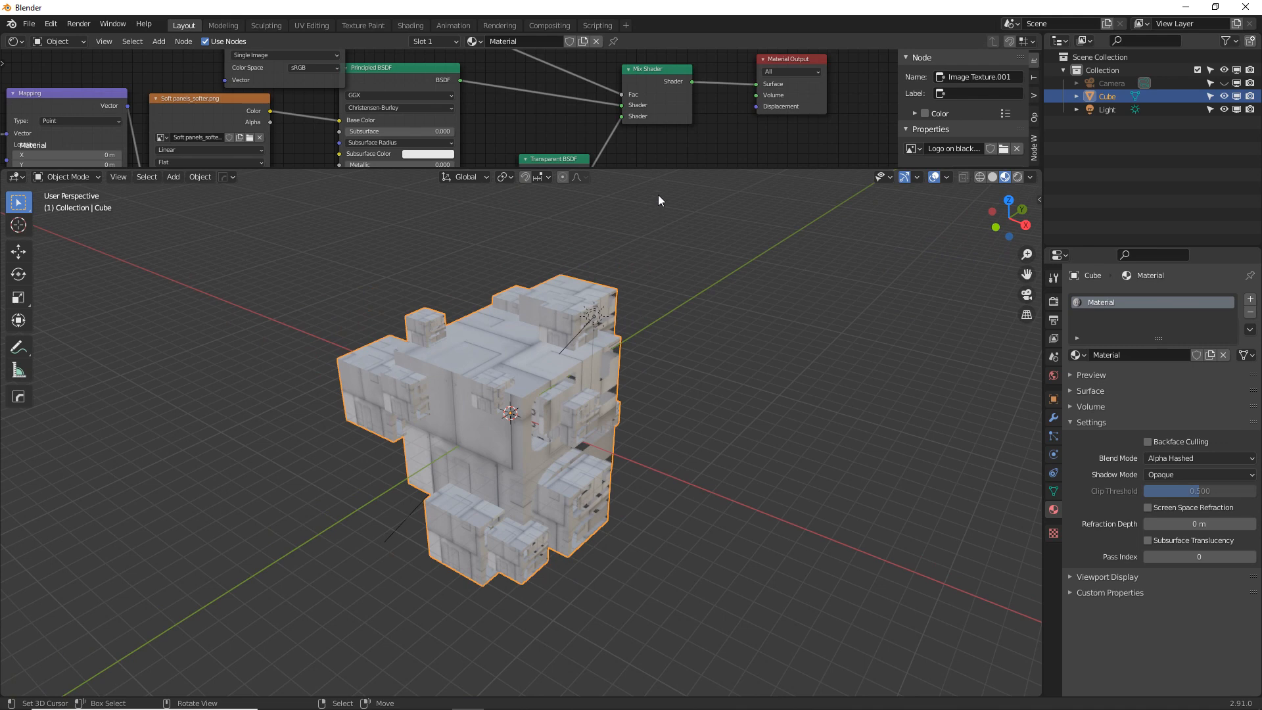
{"action": "left_click_drag", "start_coordinate": [649, 169], "coordinate": [649, 253]}
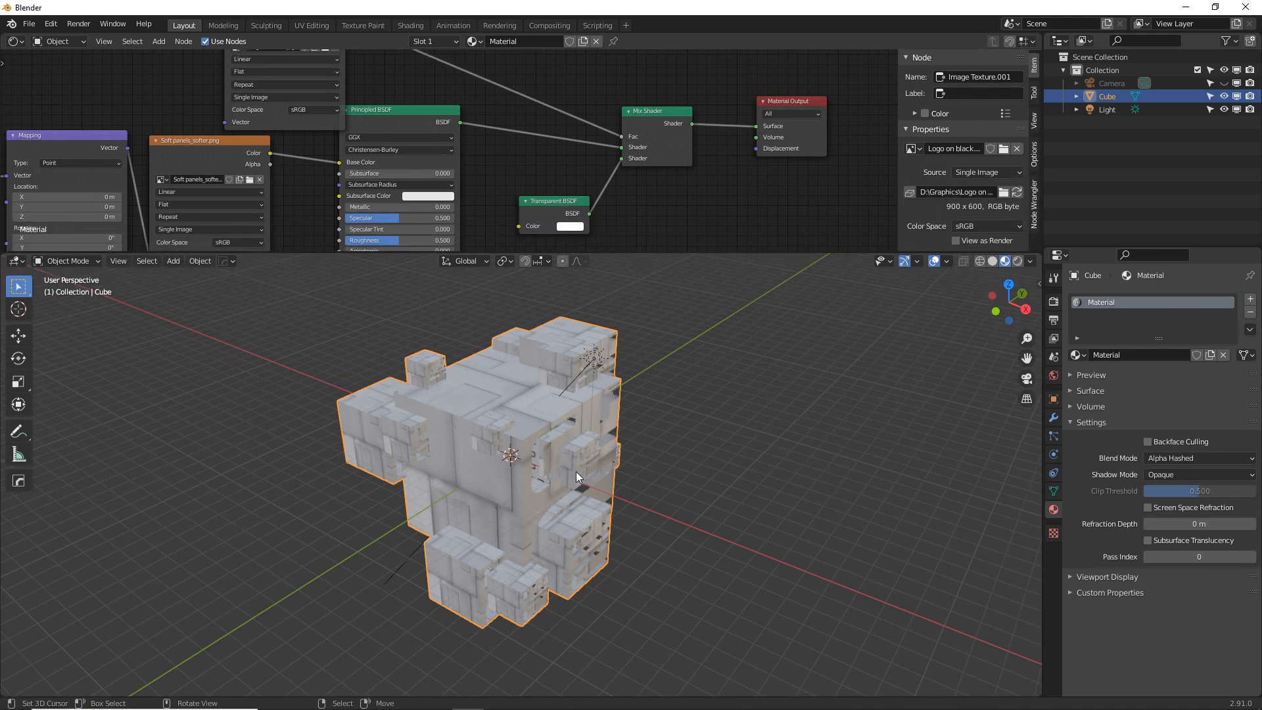
Enter Edit Mode on the block model.
{"action": "scroll", "coordinate": [578, 471], "scroll_direction": "up", "scroll_amount": 3}
{"action": "scroll", "coordinate": [608, 459], "scroll_direction": "up", "scroll_amount": 2}
{"action": "key", "text": "Tab"}
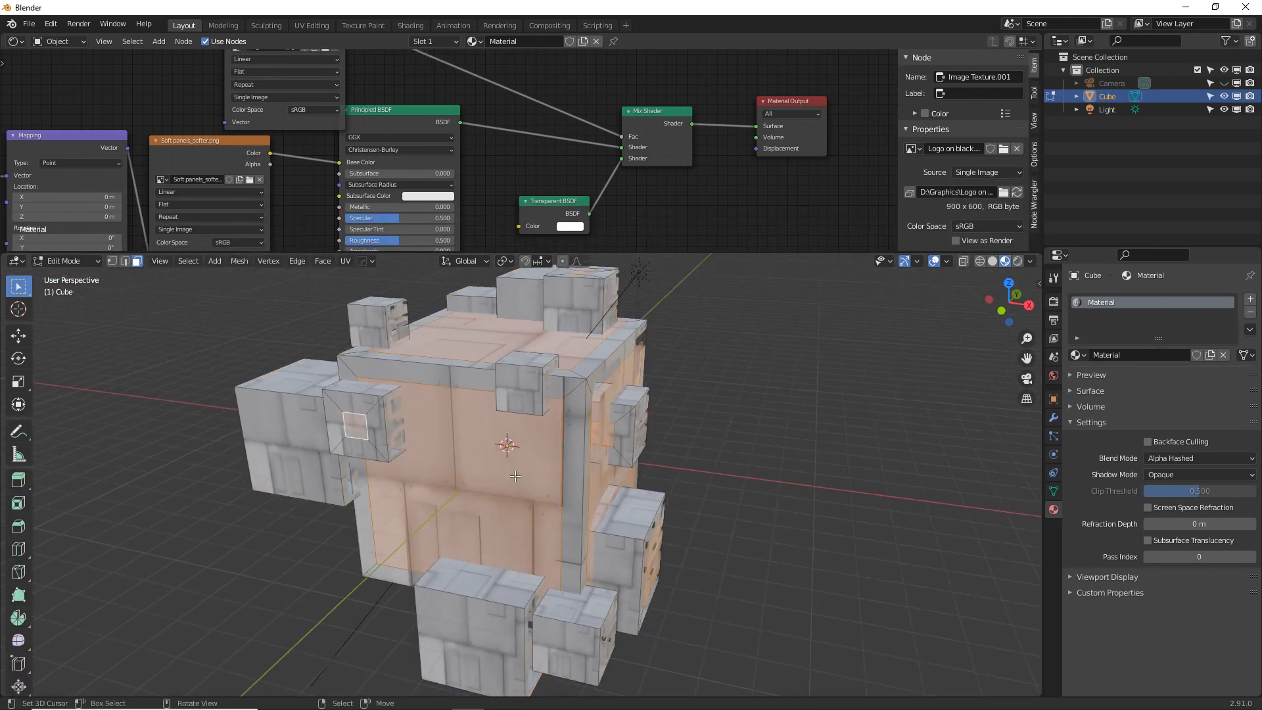
Select only the large front face of the block model and change the shader editor area to the UV Editor.
{"action": "left_click", "coordinate": [515, 476]}
{"action": "middle_click_drag", "start_coordinate": [515, 475], "coordinate": [473, 460]}
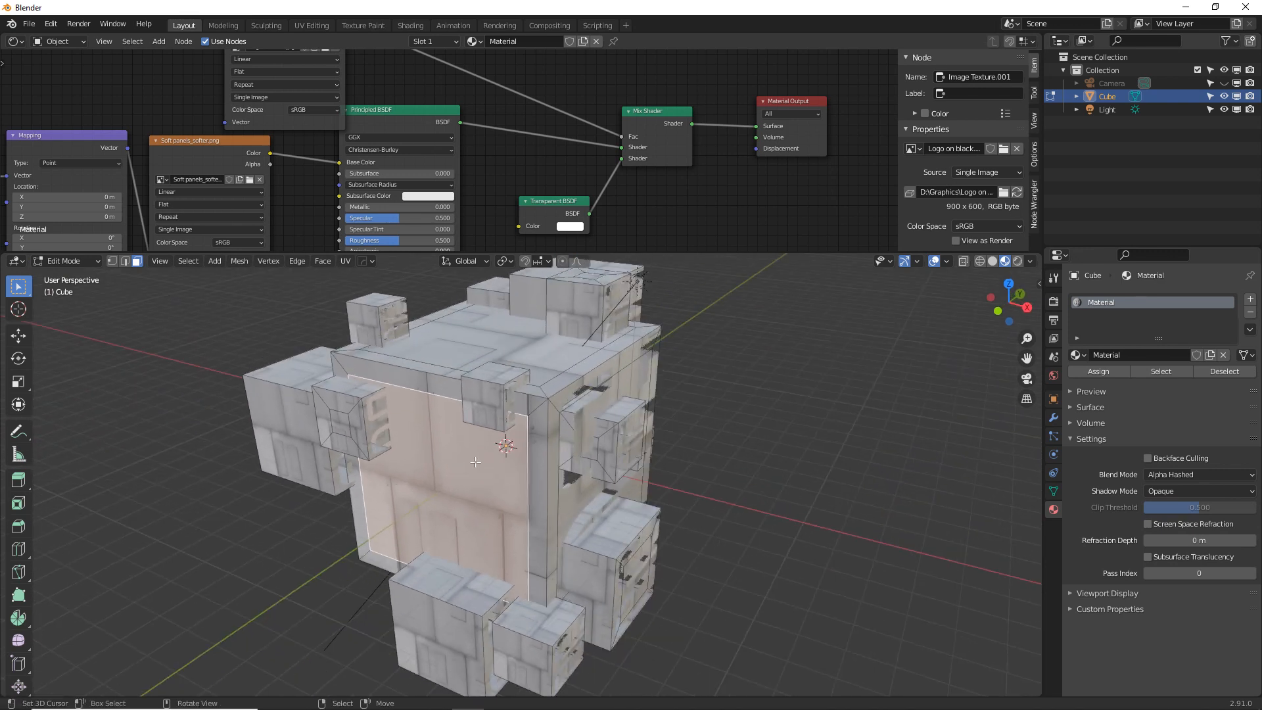
{"action": "left_click", "coordinate": [13, 42]}
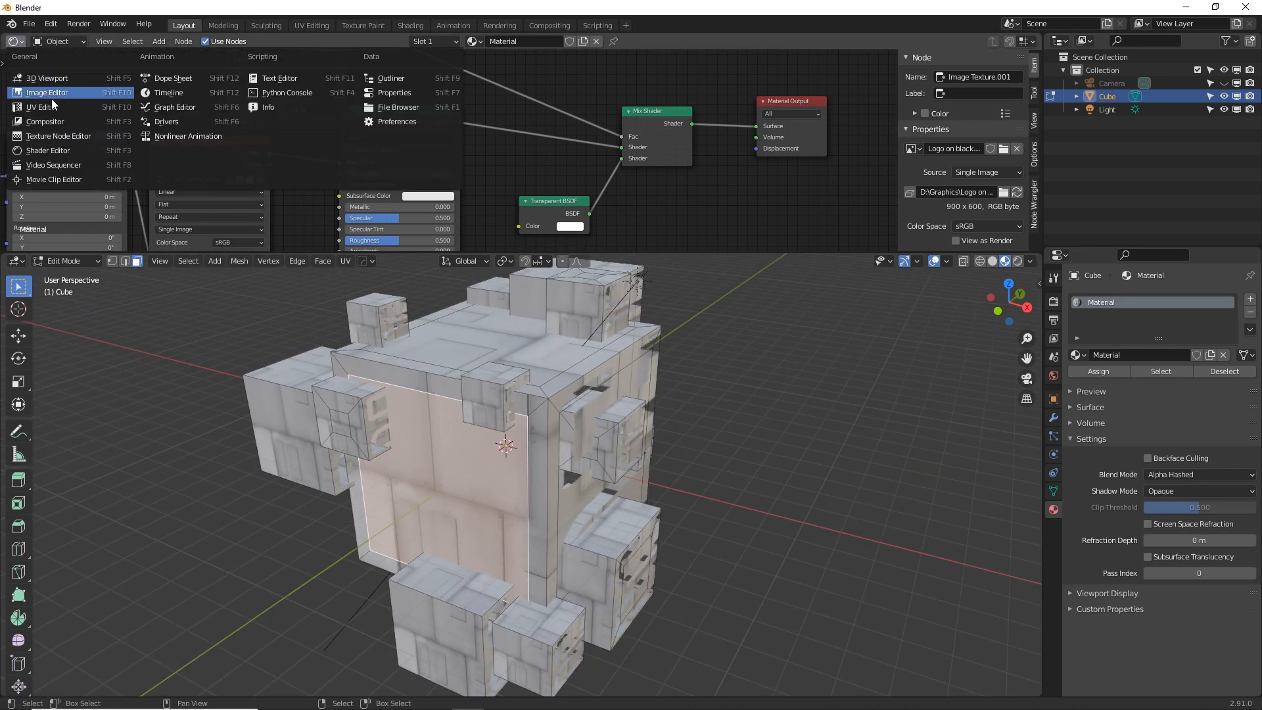
{"action": "left_click", "coordinate": [39, 100]}
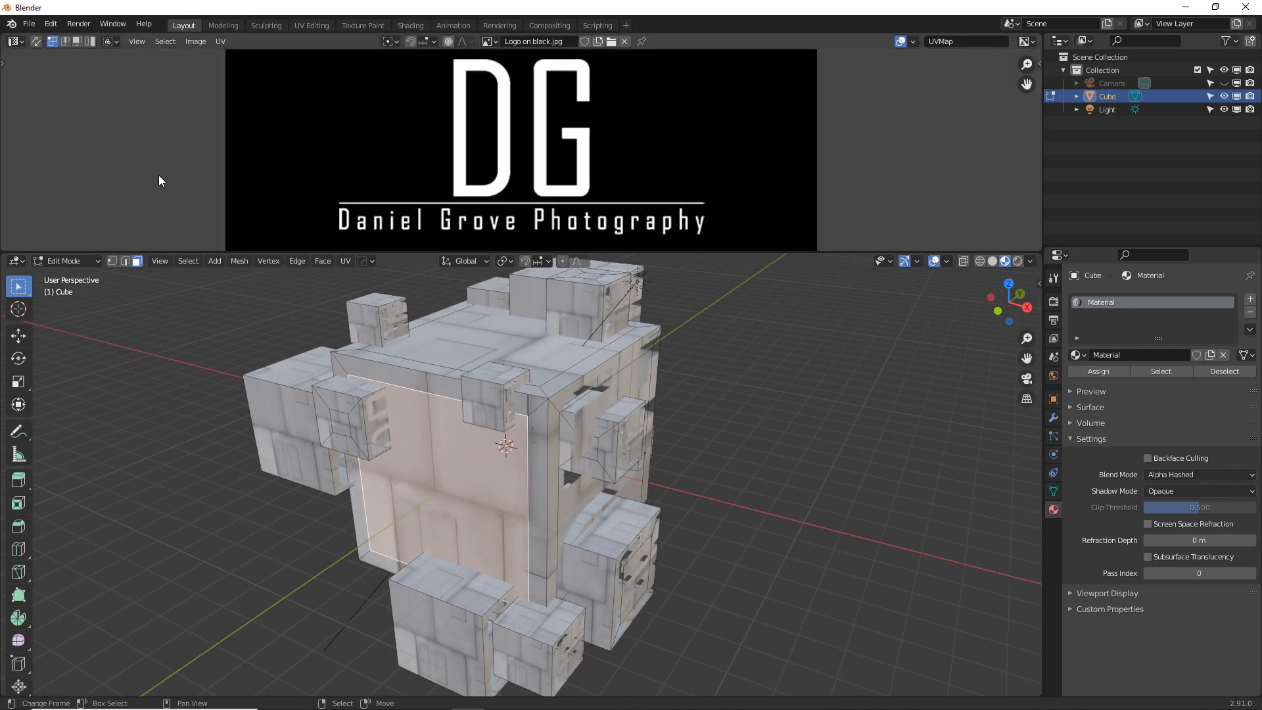
Return to Object Mode and add a second UV map named Cutout to the block model.
{"action": "left_click", "coordinate": [1052, 492]}
{"action": "key", "text": "Tab"}
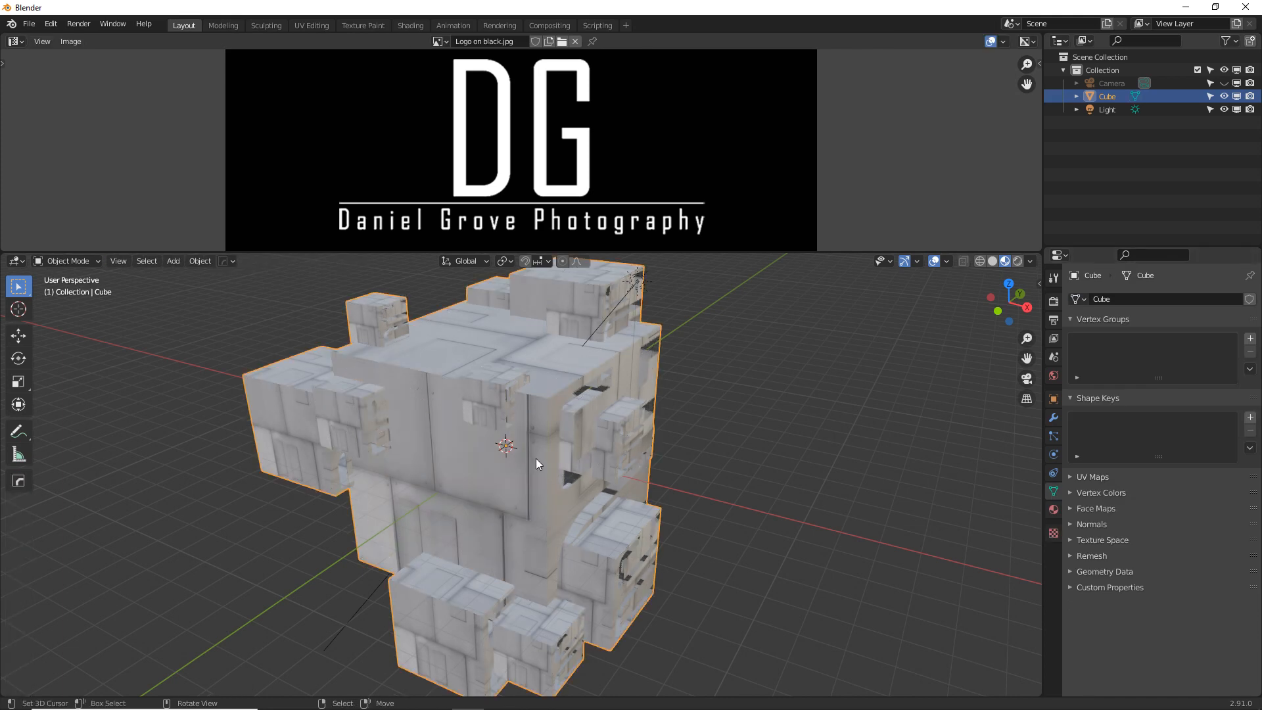
{"action": "middle_click_drag", "start_coordinate": [535, 459], "coordinate": [548, 323]}
{"action": "middle_click_drag", "start_coordinate": [405, 384], "coordinate": [824, 485]}
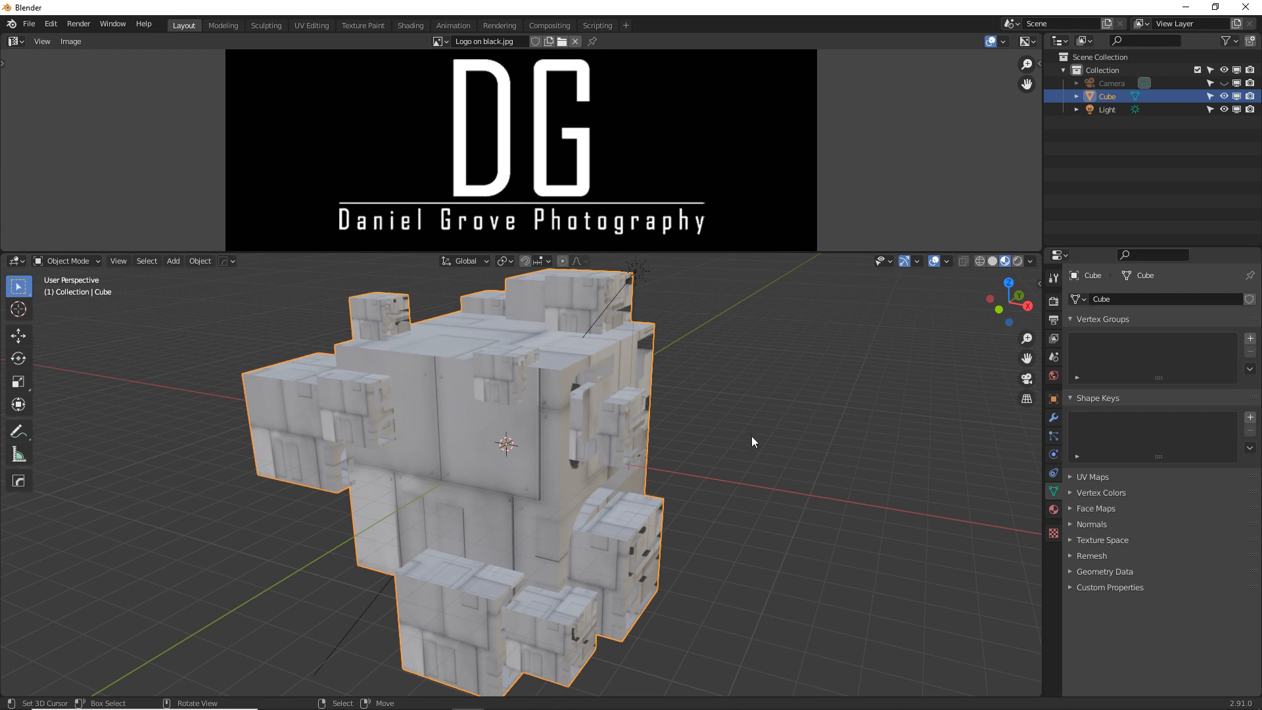
{"action": "middle_click_drag", "start_coordinate": [698, 468], "coordinate": [782, 440]}
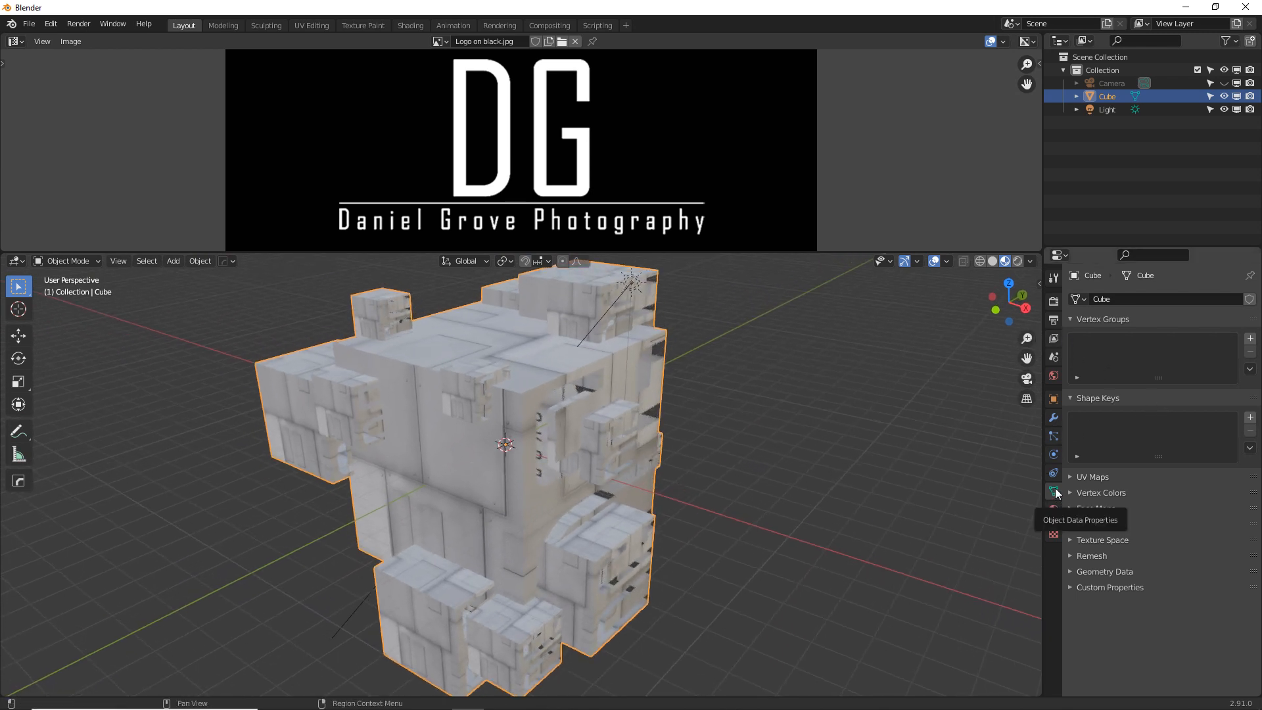
{"action": "left_click", "coordinate": [1104, 476]}
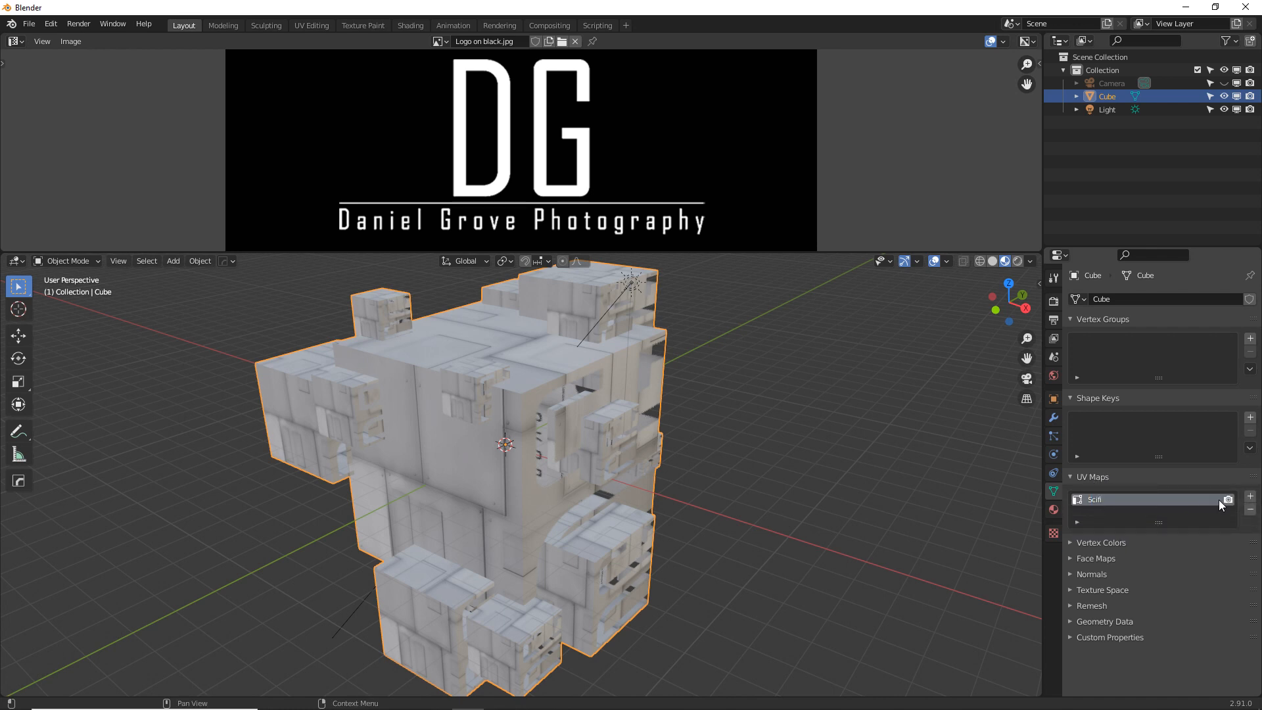
{"action": "left_click", "coordinate": [1250, 496]}
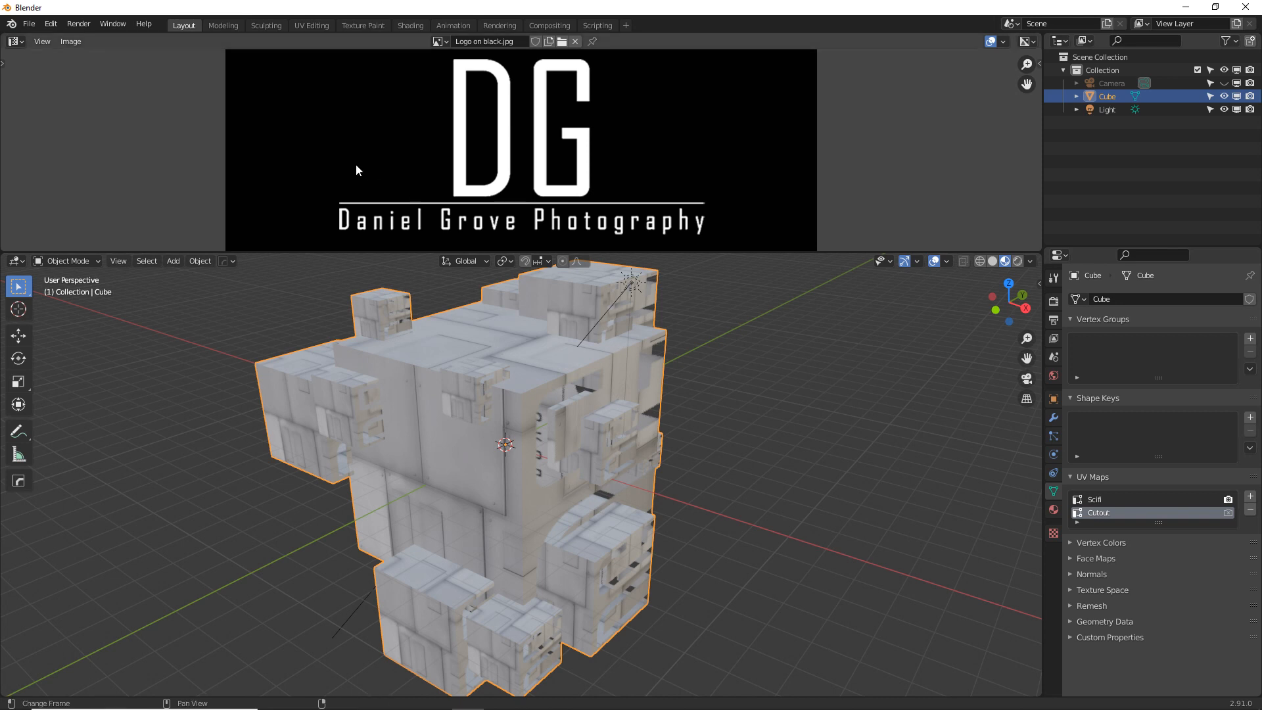
Enter Edit Mode with the Cutout UV map active, select all faces and reset their UVs.
{"action": "key", "text": "Tab"}
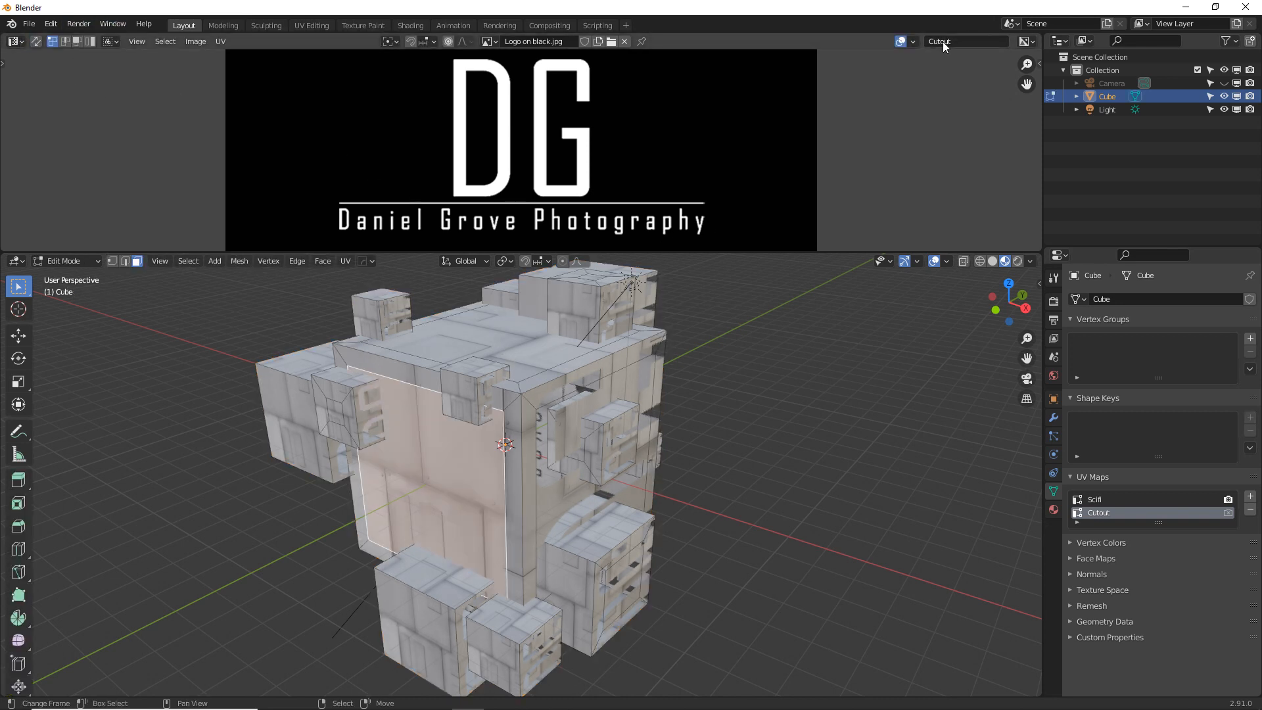
{"action": "left_click", "coordinate": [1121, 499]}
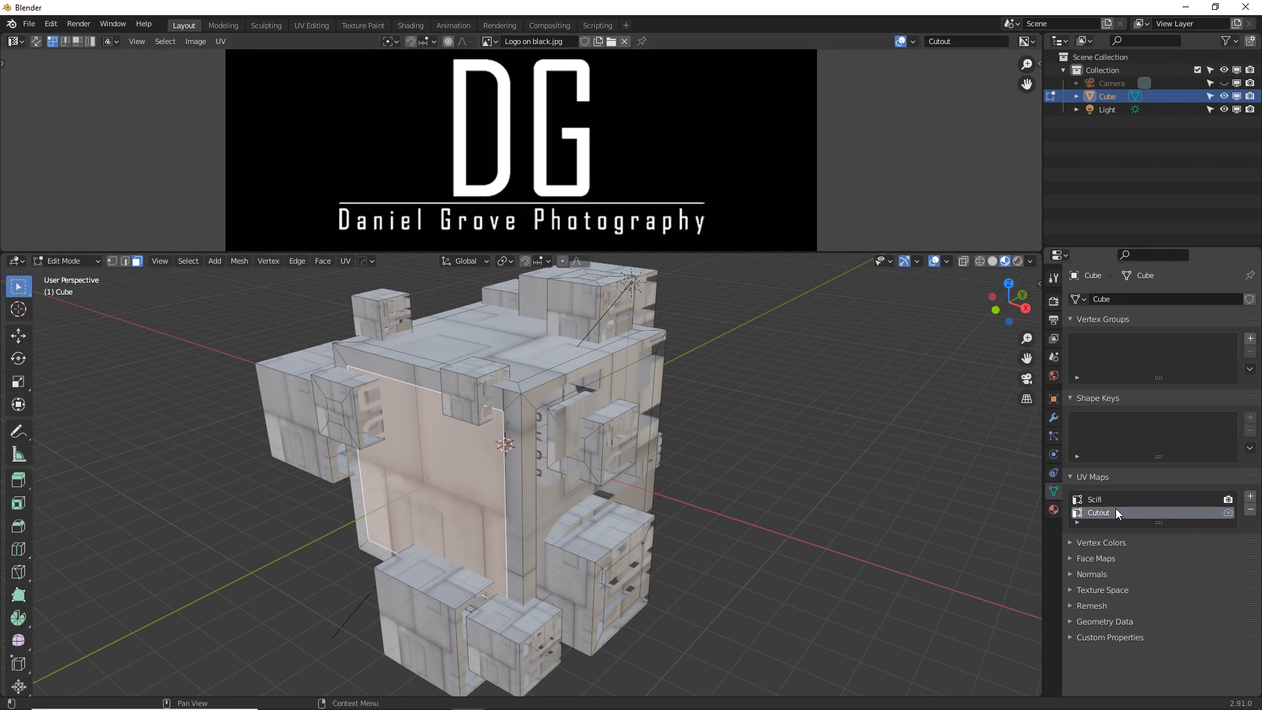
{"action": "left_click", "coordinate": [1080, 513]}
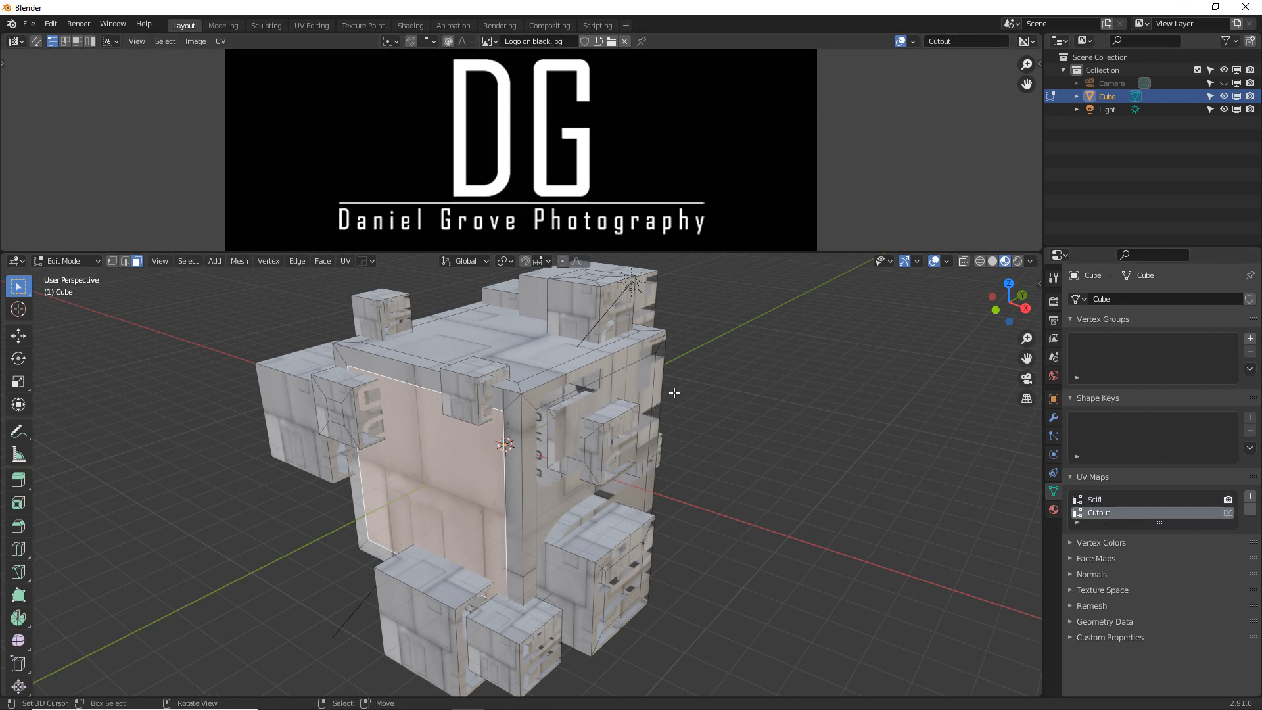
{"action": "key", "text": "a"}
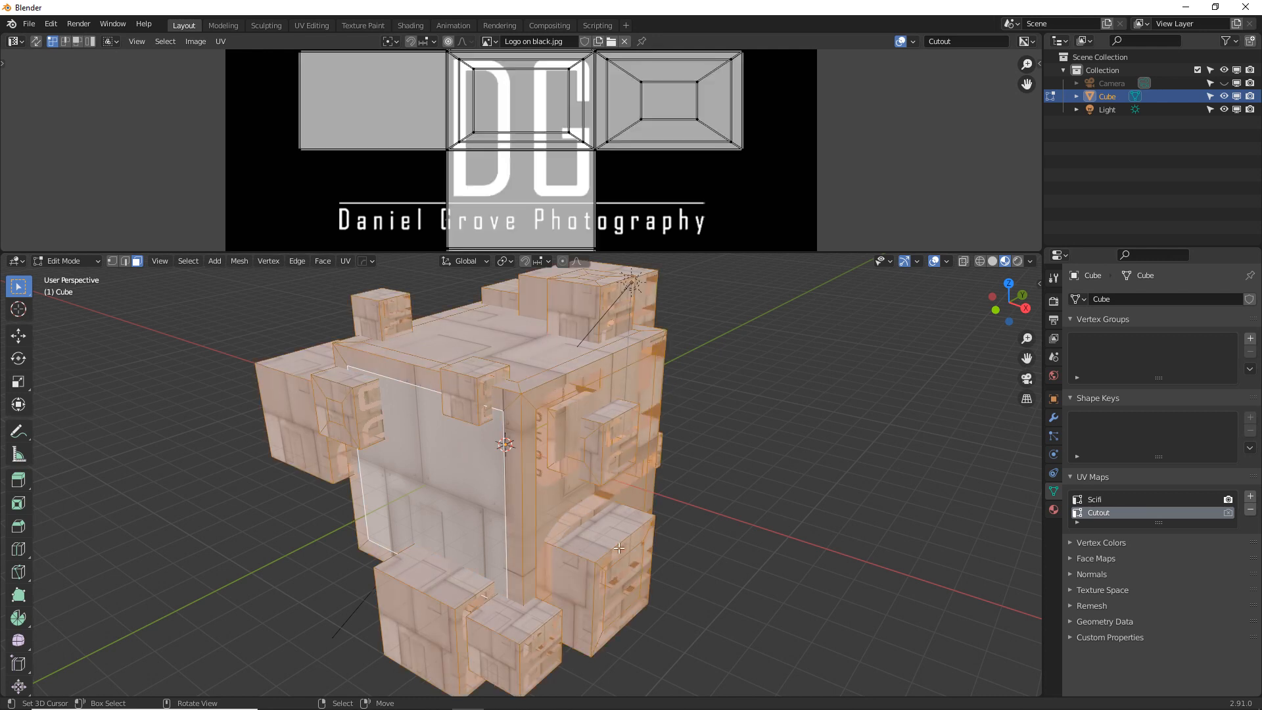
{"action": "key", "text": "u"}
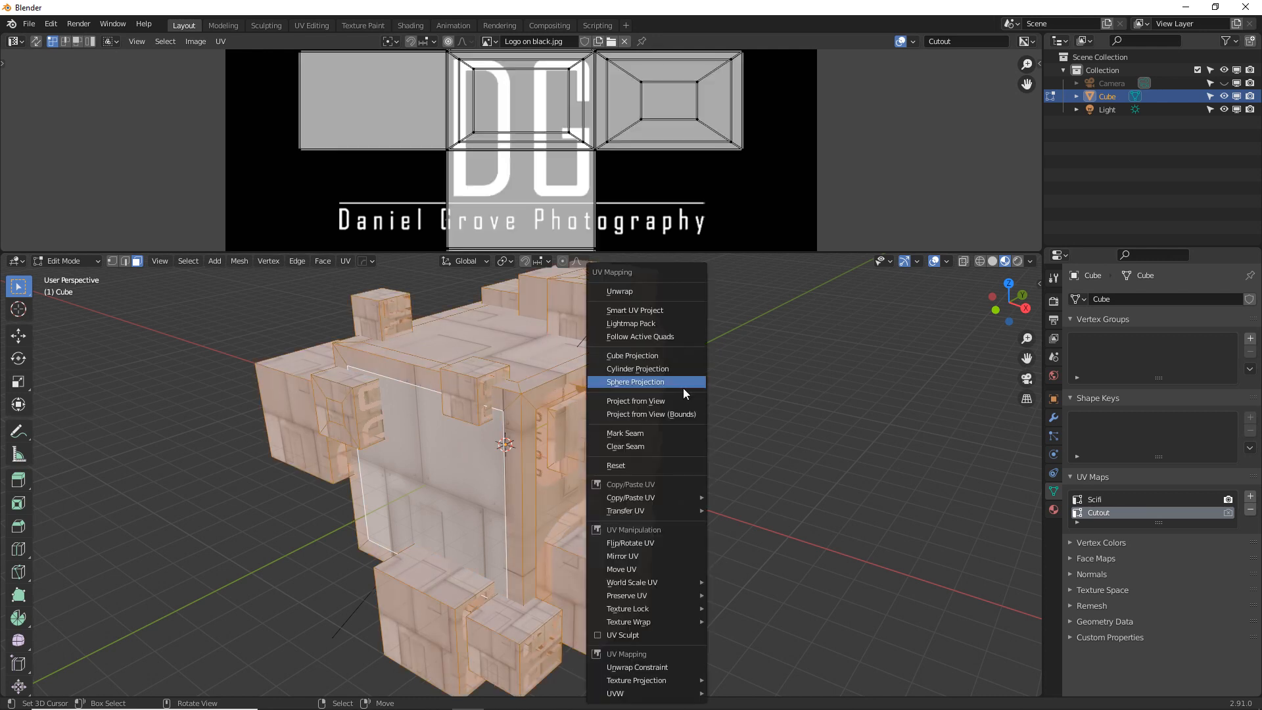
{"action": "left_click", "coordinate": [643, 465]}
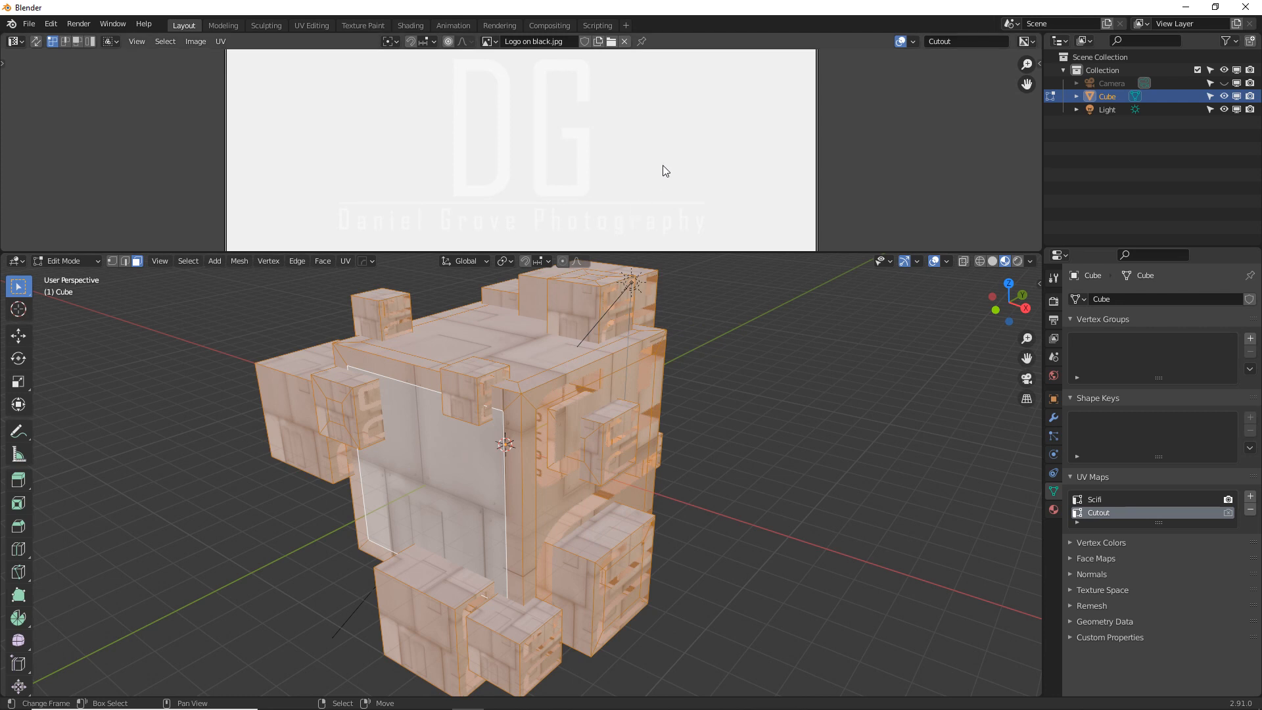
{"action": "scroll", "coordinate": [663, 165], "scroll_direction": "down", "scroll_amount": 4}
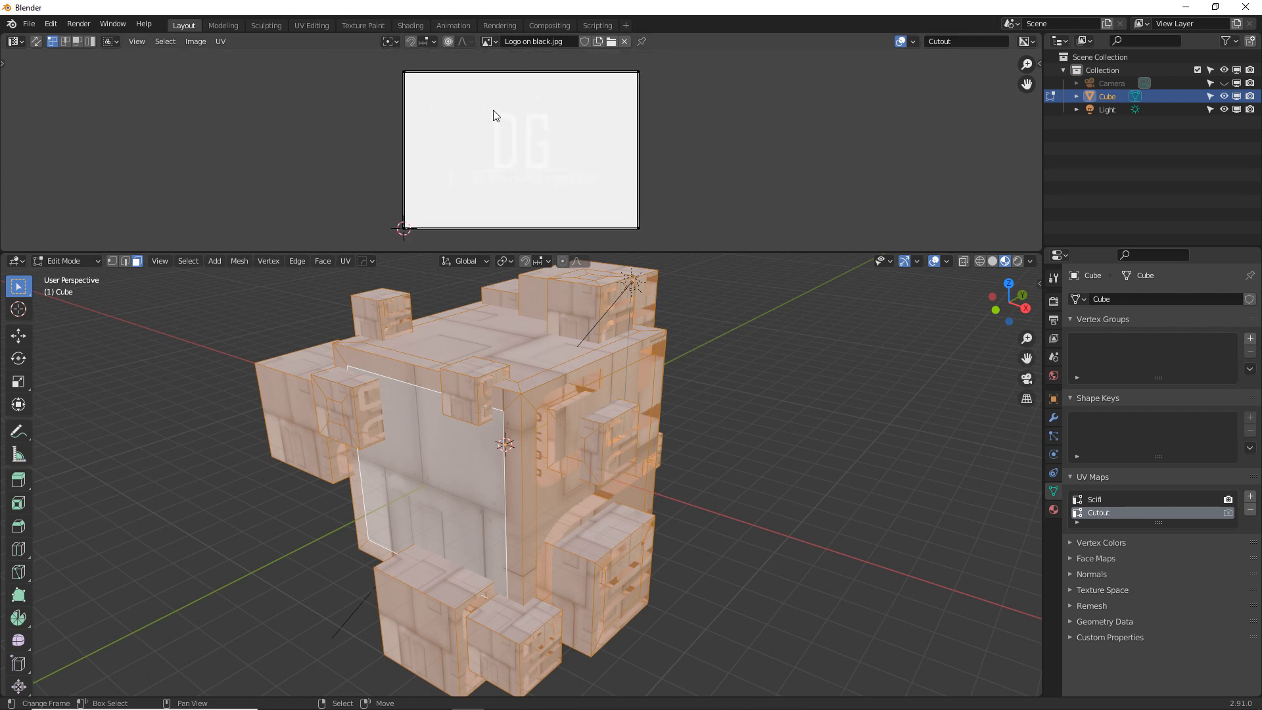
Scale all the UVs down to about 0.08 and park them in the plain black upper-left area of the logo image.
{"action": "key", "text": "a"}
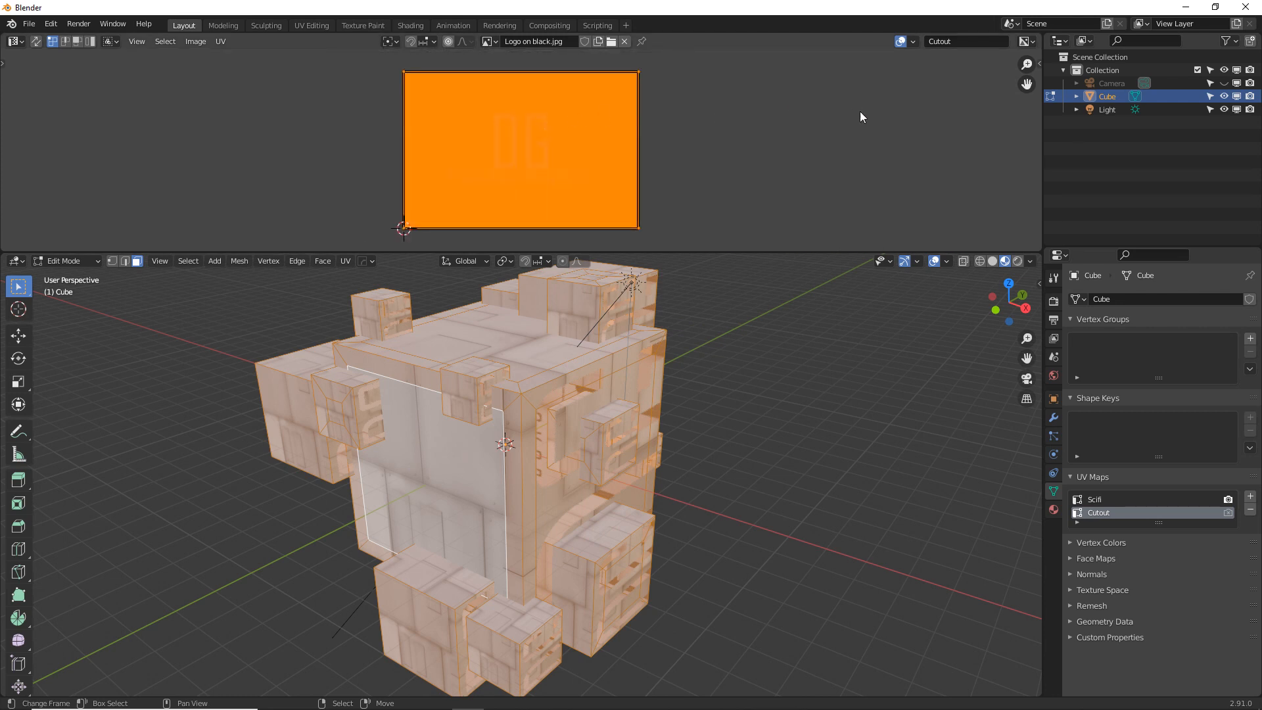
{"action": "key", "text": "s"}
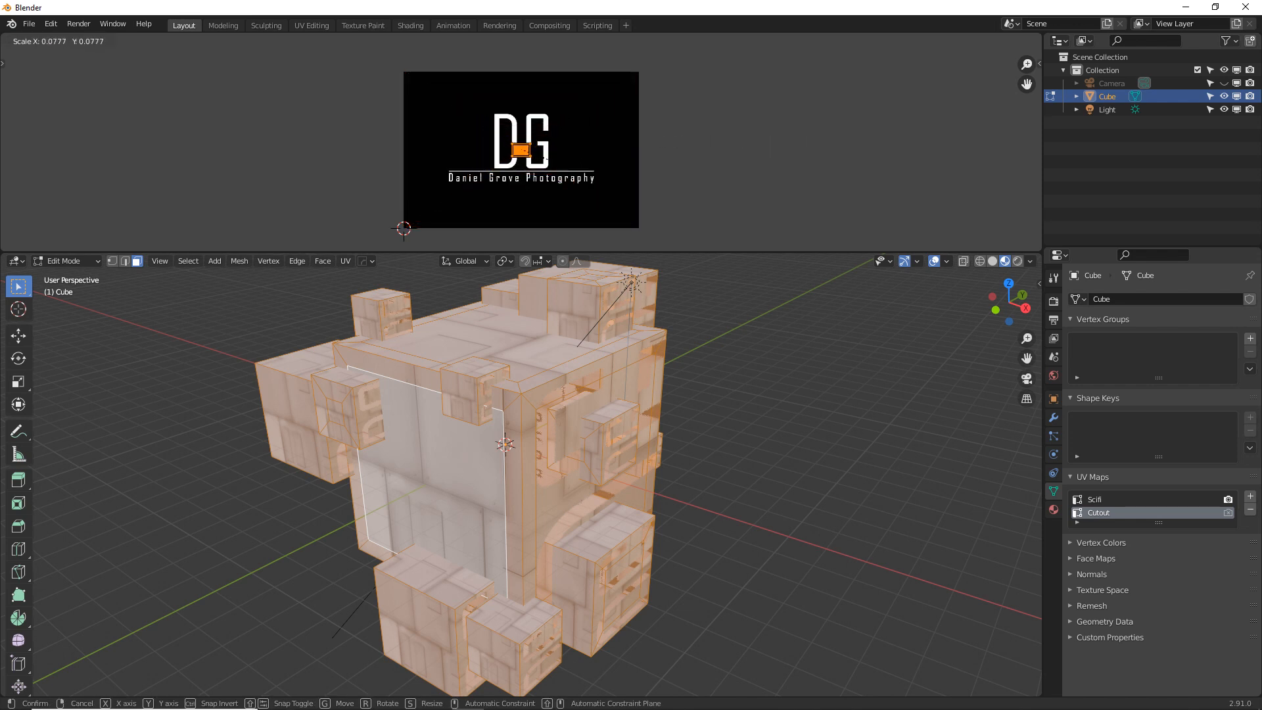
{"action": "left_click", "coordinate": [537, 140]}
{"action": "key", "text": "g"}
{"action": "left_click", "coordinate": [460, 133]}
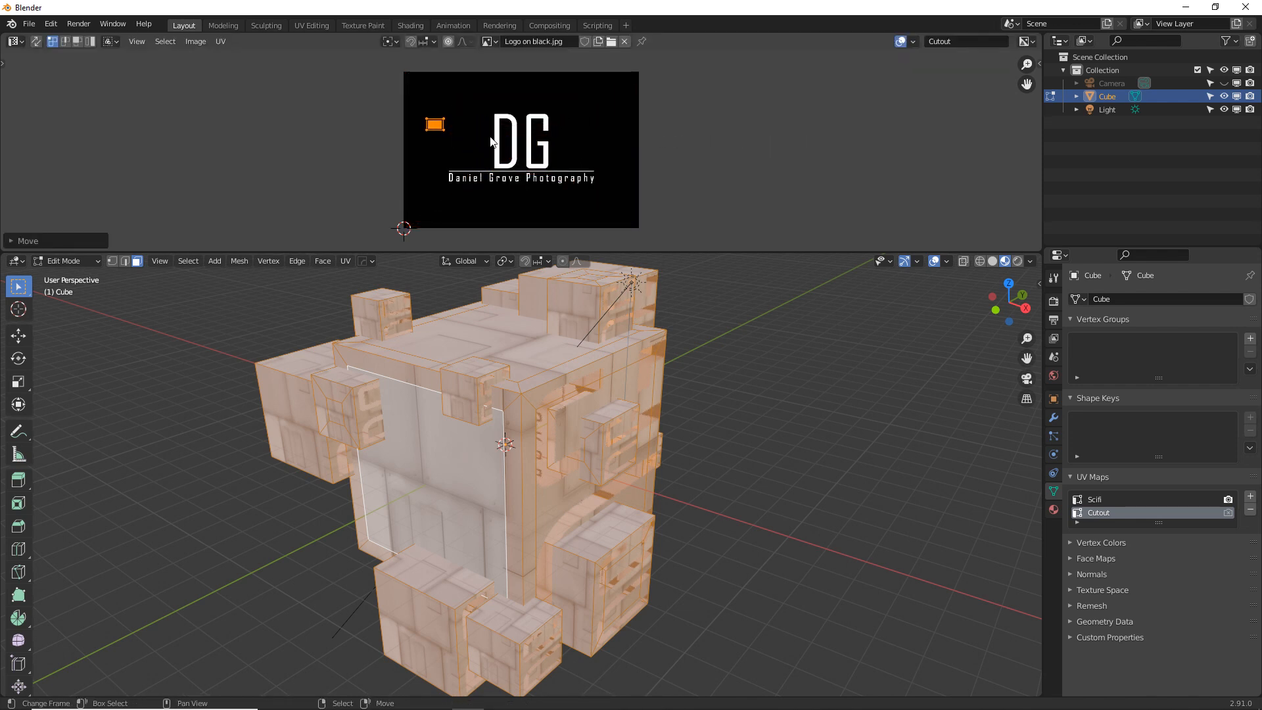
{"action": "scroll", "coordinate": [490, 141], "scroll_direction": "up", "scroll_amount": 2}
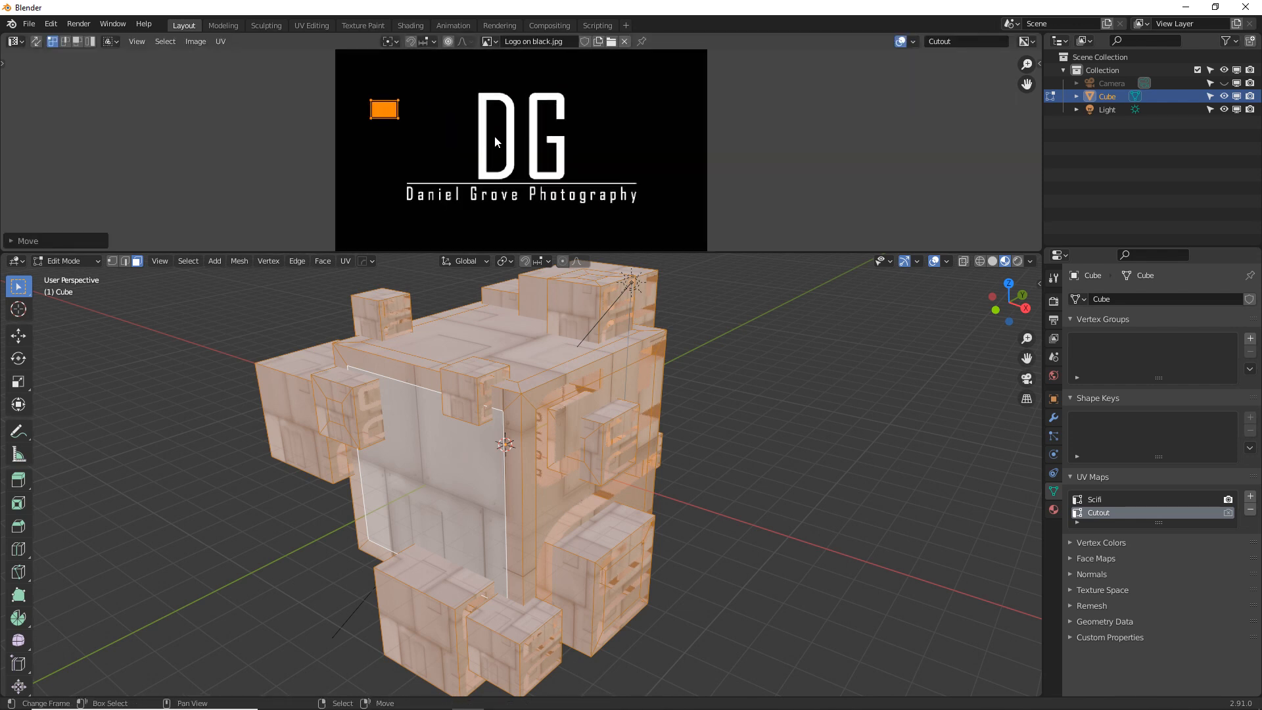
{"action": "key", "text": "g"}
{"action": "left_click", "coordinate": [441, 118]}
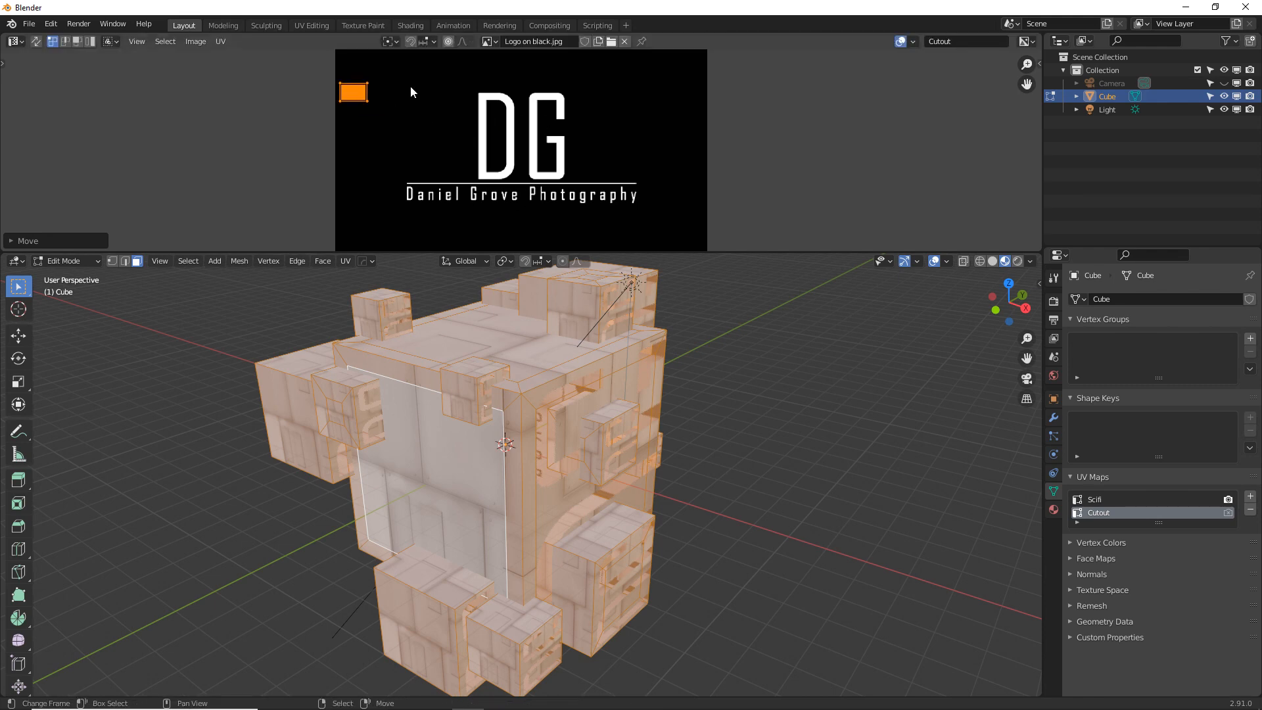
Select only the large front face of the model and reset its UVs in the Cutout map.
{"action": "left_click", "coordinate": [492, 413]}
{"action": "middle_click_drag", "start_coordinate": [492, 411], "coordinate": [516, 421]}
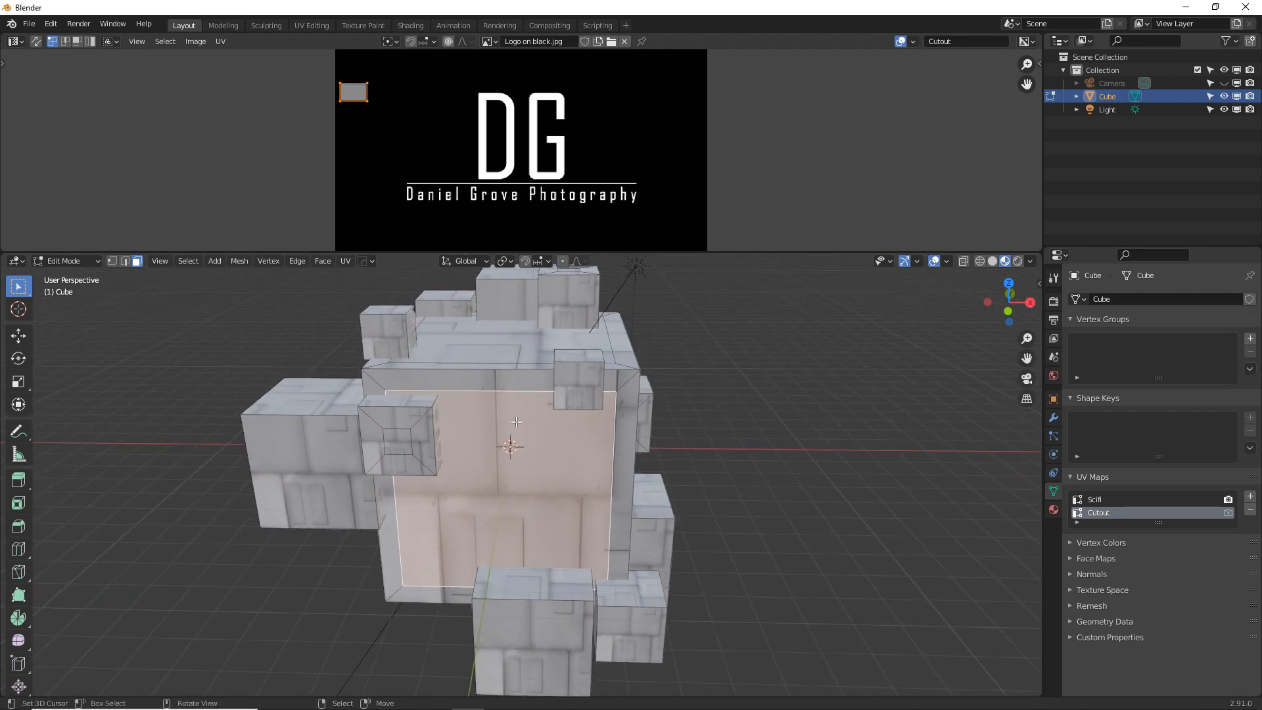
{"action": "middle_click_drag", "start_coordinate": [512, 476], "coordinate": [432, 465]}
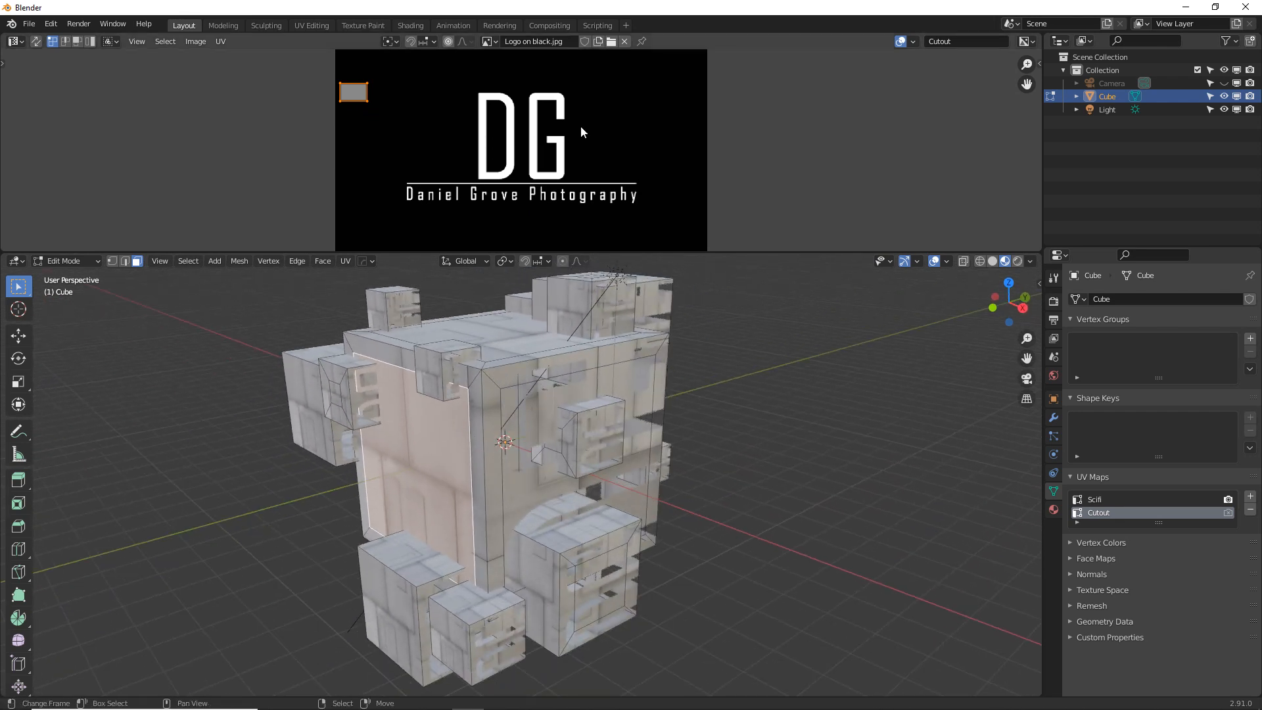
{"action": "middle_click_drag", "start_coordinate": [519, 427], "coordinate": [550, 433]}
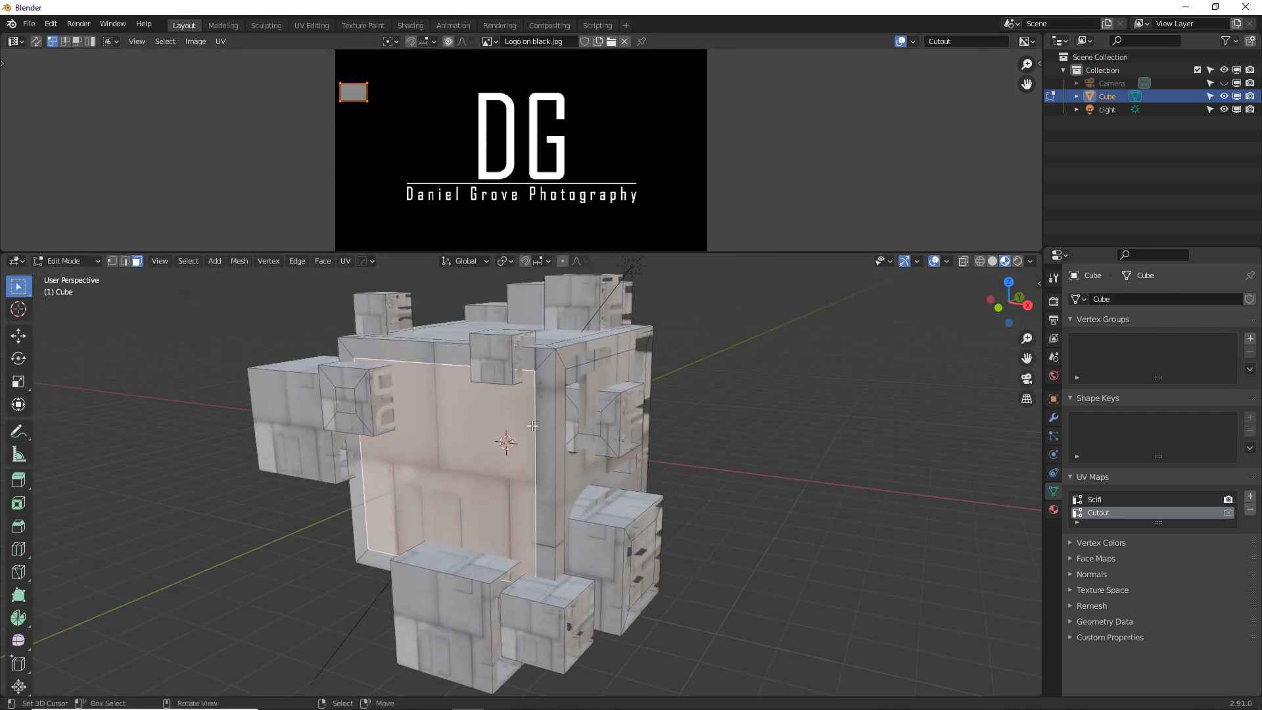
{"action": "key", "text": "u"}
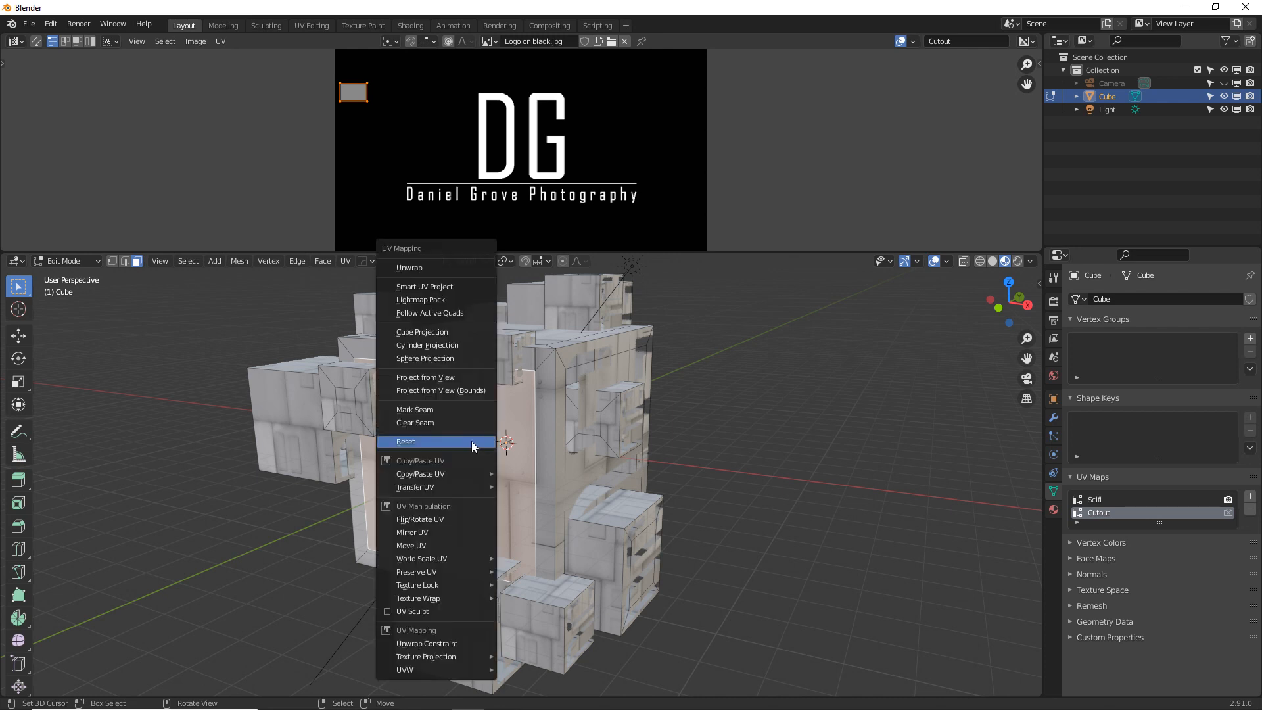
{"action": "left_click", "coordinate": [473, 443]}
Scale and move the front face's UVs so they closely frame the logo lettering in the image.
{"action": "key", "text": "s"}
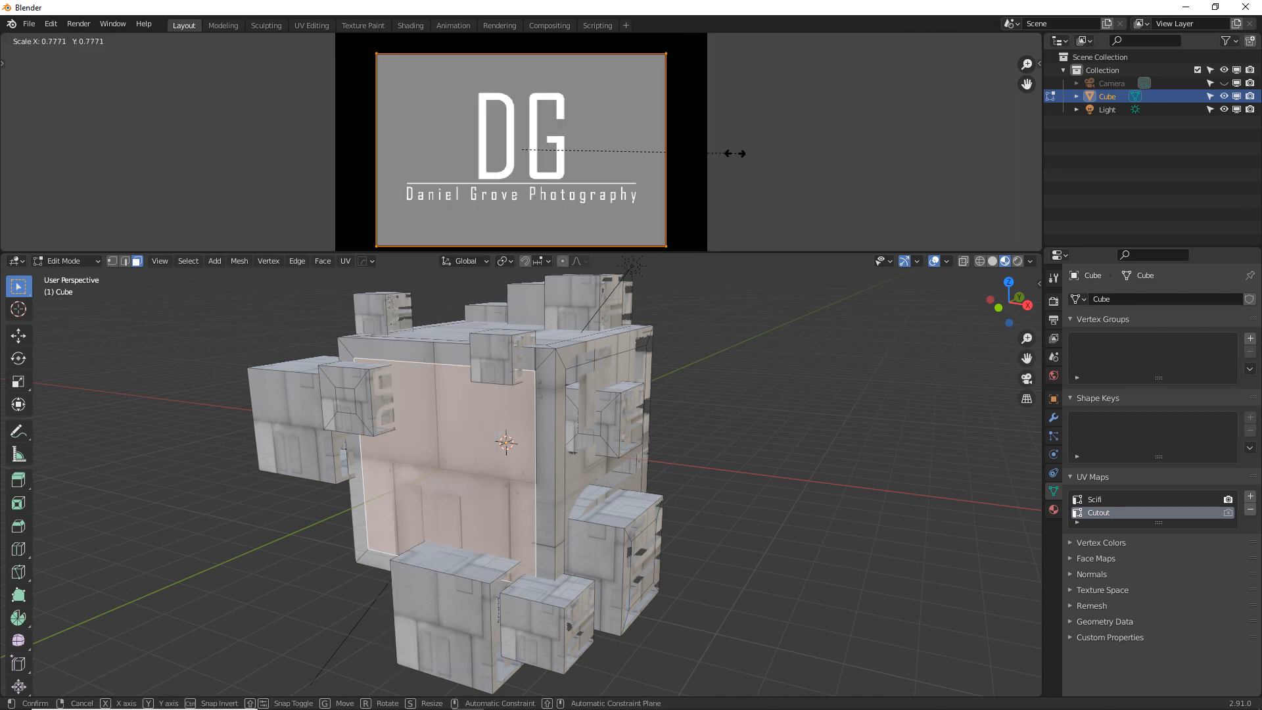
{"action": "left_click", "coordinate": [709, 153]}
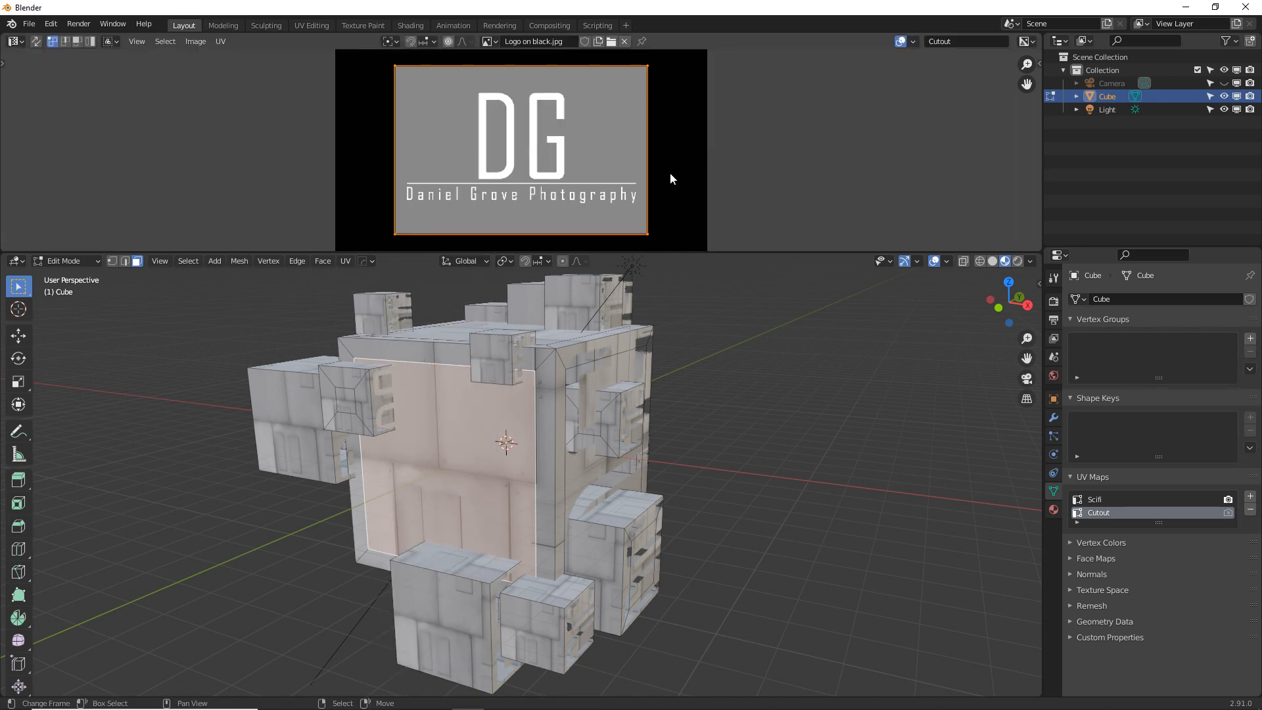
{"action": "key", "text": "g"}
{"action": "left_click", "coordinate": [651, 164]}
{"action": "key", "text": "s"}
{"action": "left_click", "coordinate": [642, 161]}
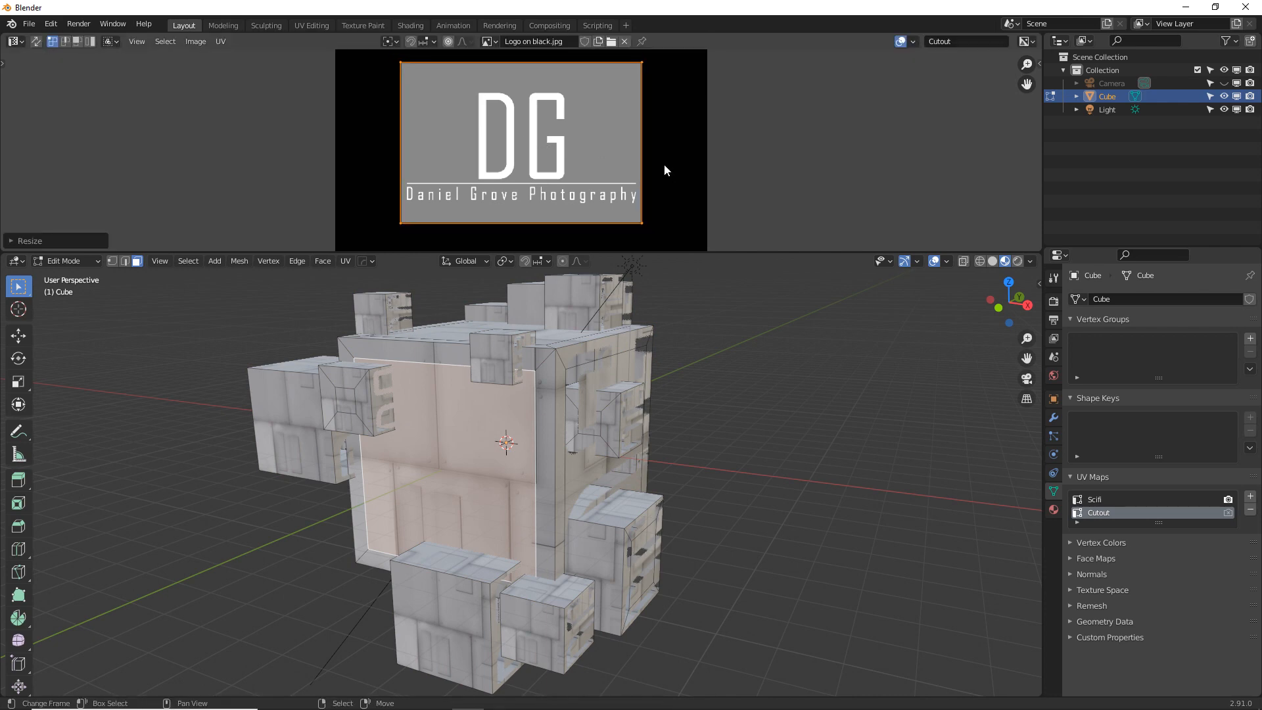
Leave Edit Mode, view the model from another side and change the UV Editor area back to the Shader Editor.
{"action": "key", "text": "Tab"}
{"action": "middle_click_drag", "start_coordinate": [653, 366], "coordinate": [498, 338]}
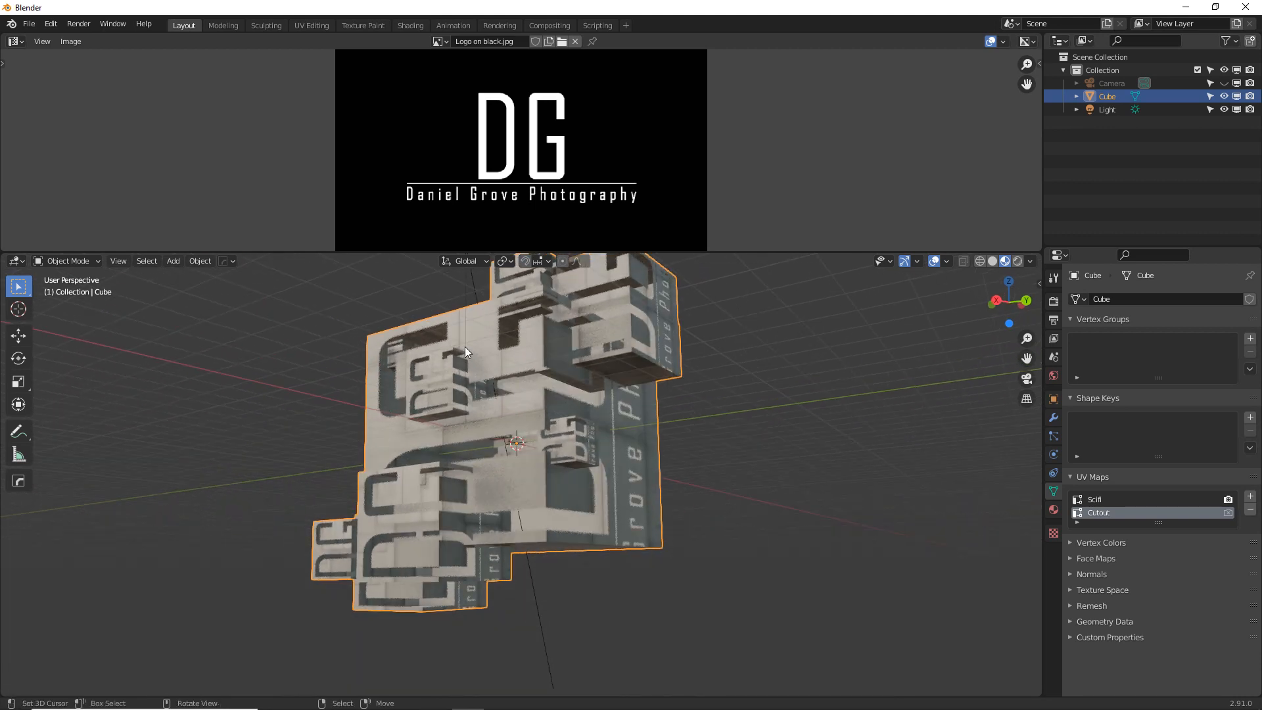
{"action": "left_click", "coordinate": [16, 41]}
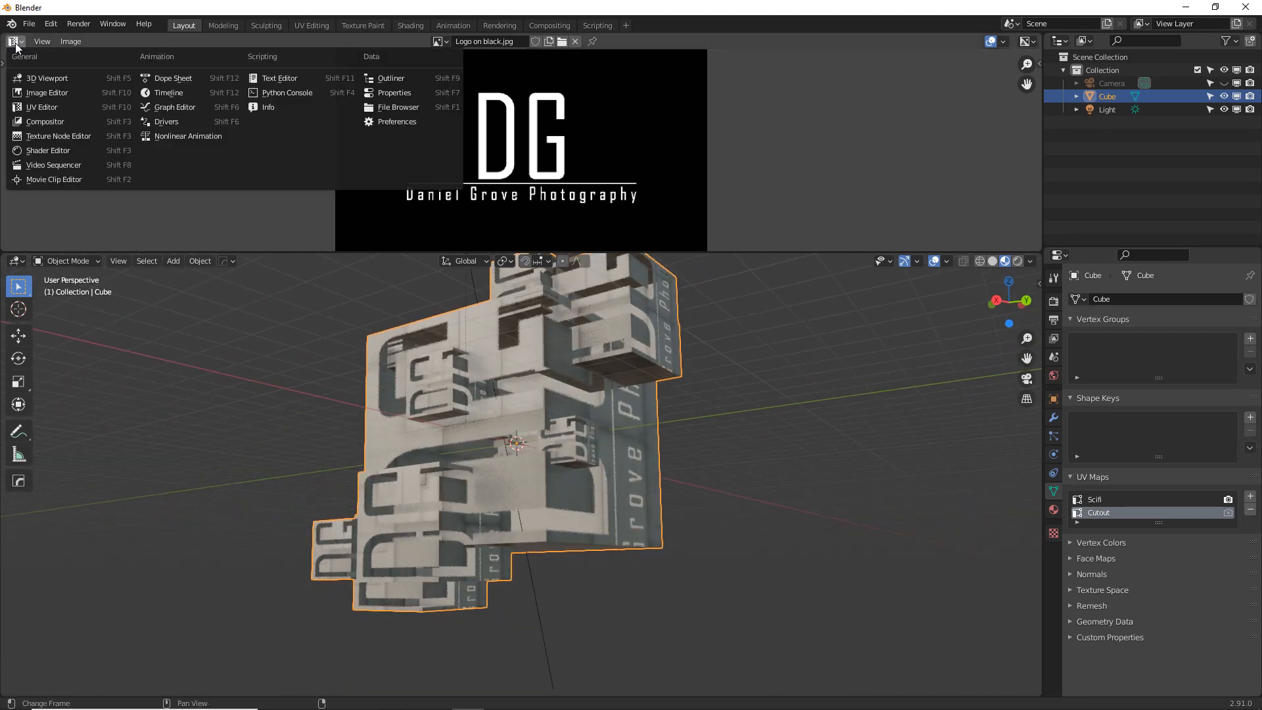
{"action": "left_click", "coordinate": [57, 151]}
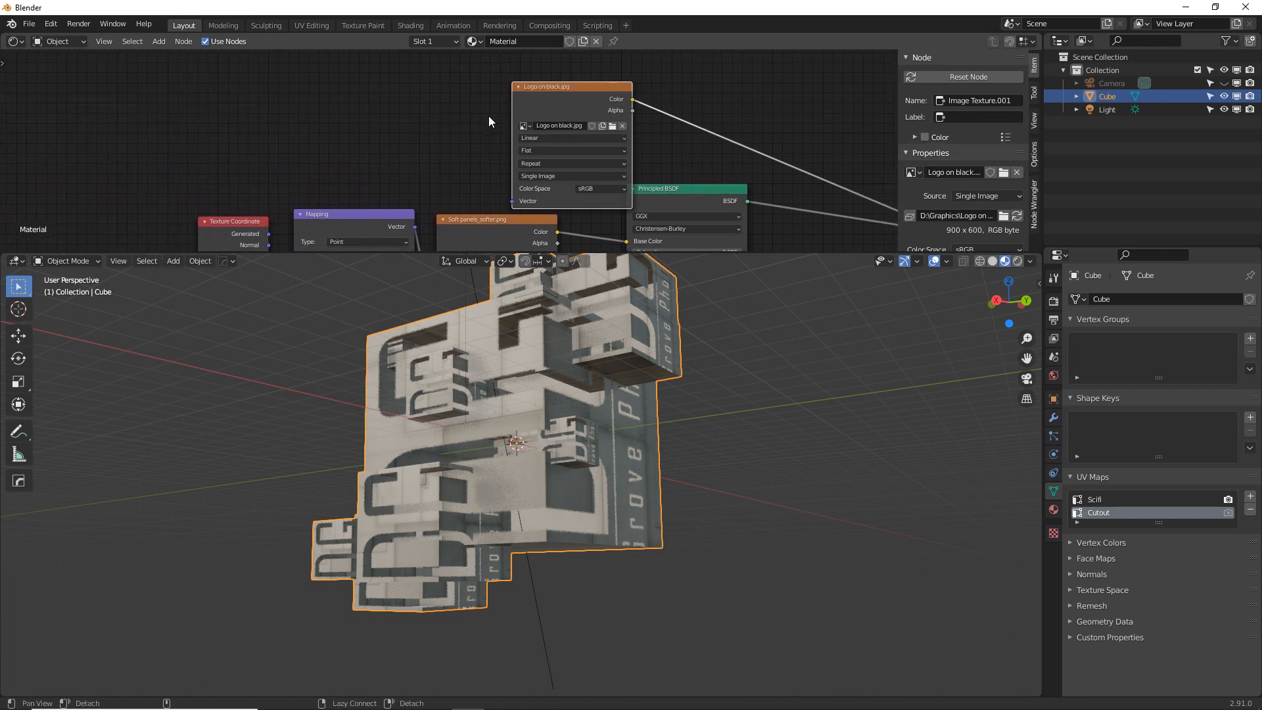
Add a UV Map node set to Cutout and connect its UV output to the logo image texture's Vector input.
{"action": "key", "text": "shift+a"}
{"action": "type", "text": "uv"}
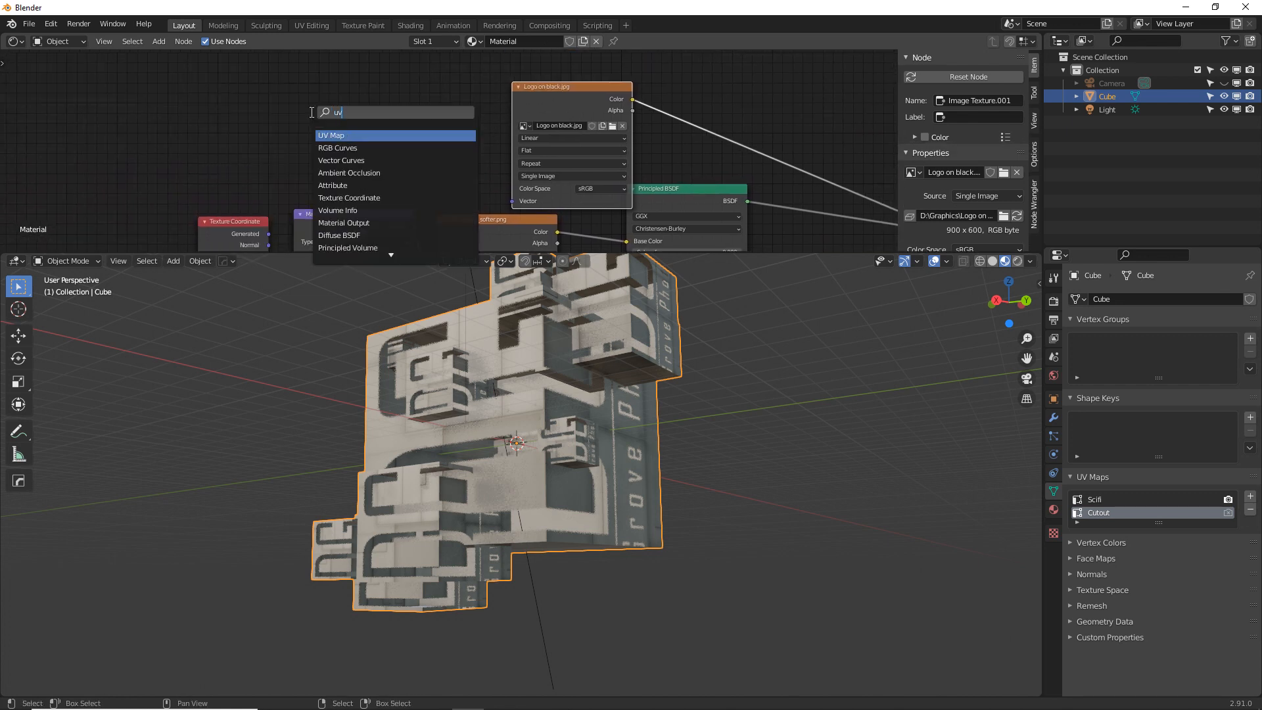
{"action": "key", "text": "Return"}
{"action": "left_click", "coordinate": [328, 115]}
{"action": "left_click_drag", "start_coordinate": [371, 117], "coordinate": [513, 200]}
{"action": "left_click", "coordinate": [335, 144]}
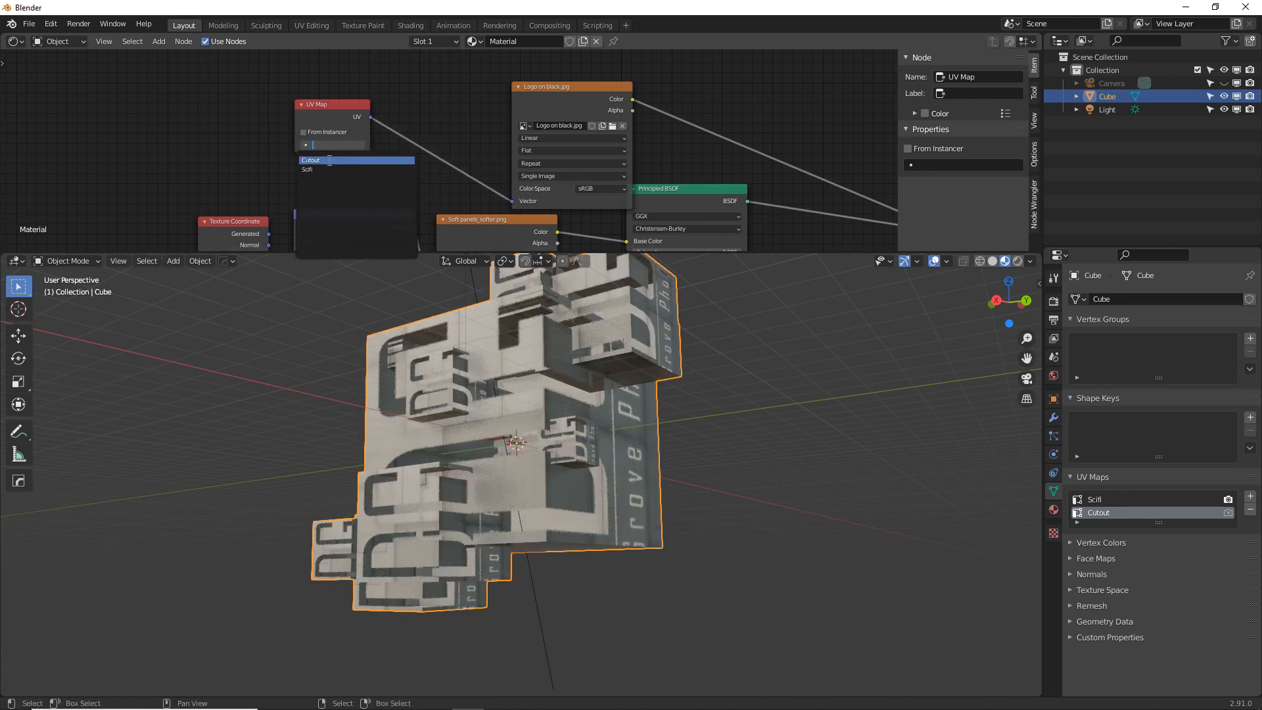
{"action": "left_click", "coordinate": [329, 160]}
Preview the logo image texture by itself on the model and examine its placement on the front face.
{"action": "middle_click_drag", "start_coordinate": [444, 358], "coordinate": [504, 372]}
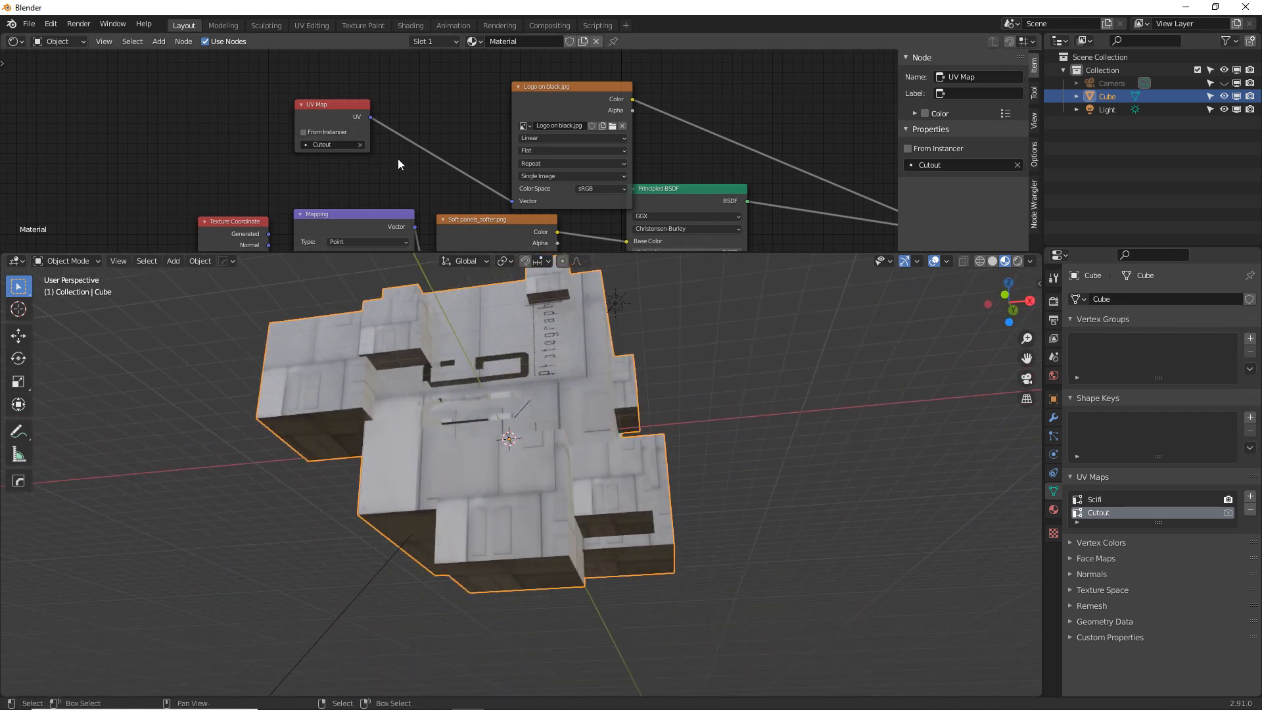
{"action": "middle_click_drag", "start_coordinate": [398, 163], "coordinate": [299, 137]}
{"action": "left_click", "coordinate": [456, 77]}
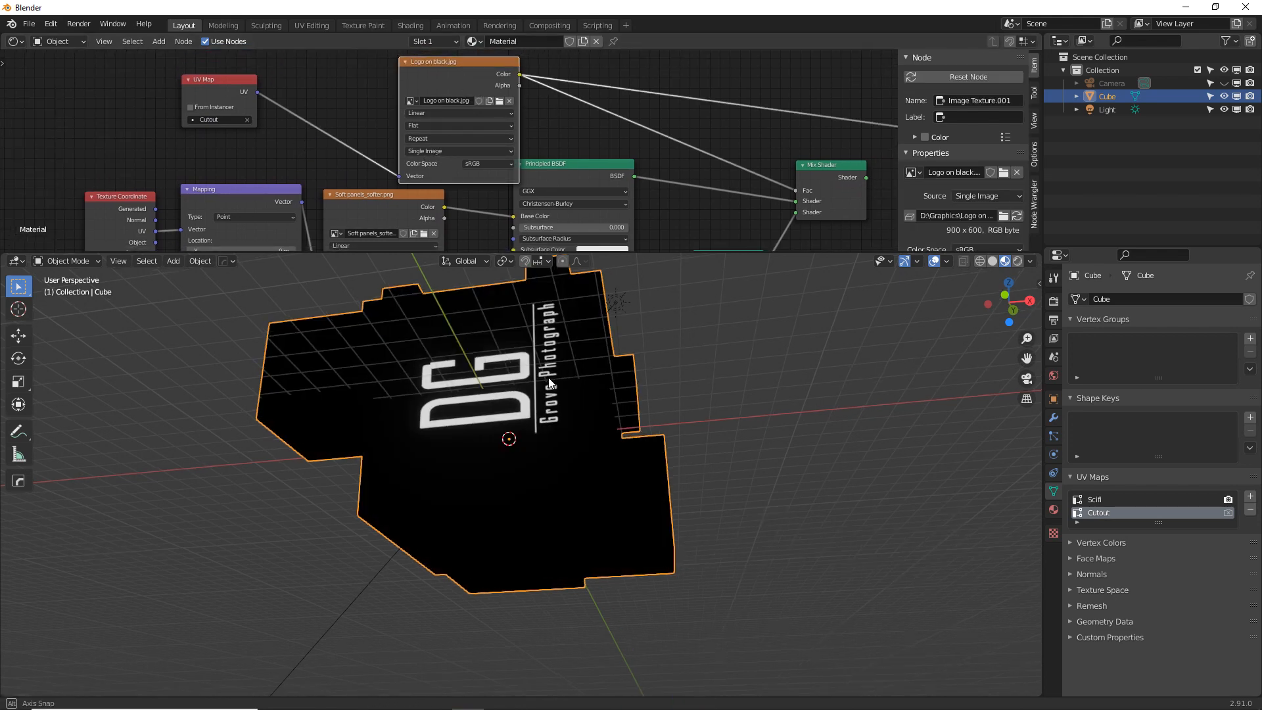
{"action": "middle_click_drag", "start_coordinate": [549, 378], "coordinate": [511, 454]}
Change the Shader Editor area to the UV Editor and rotate the front face's Cutout UVs by 90 degrees.
{"action": "left_click", "coordinate": [13, 41]}
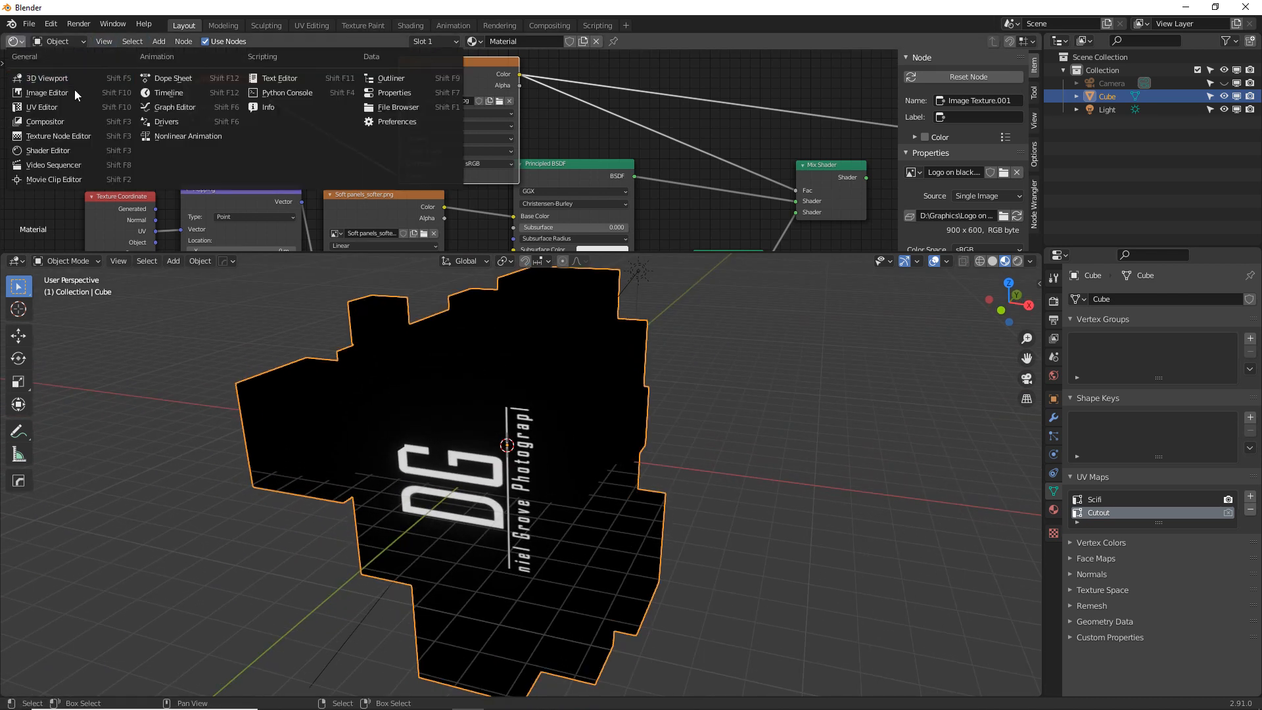
{"action": "left_click", "coordinate": [119, 111]}
{"action": "key", "text": "Tab"}
{"action": "key", "text": "a"}
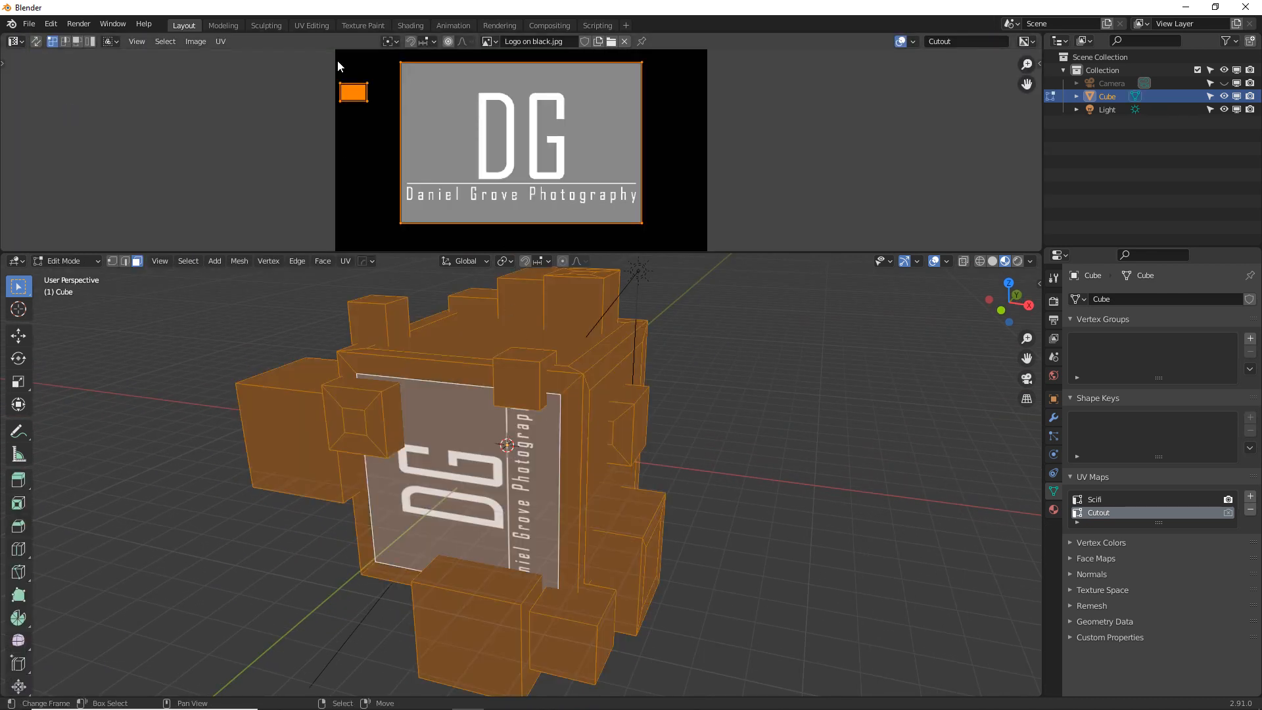
{"action": "right_click", "coordinate": [455, 434]}
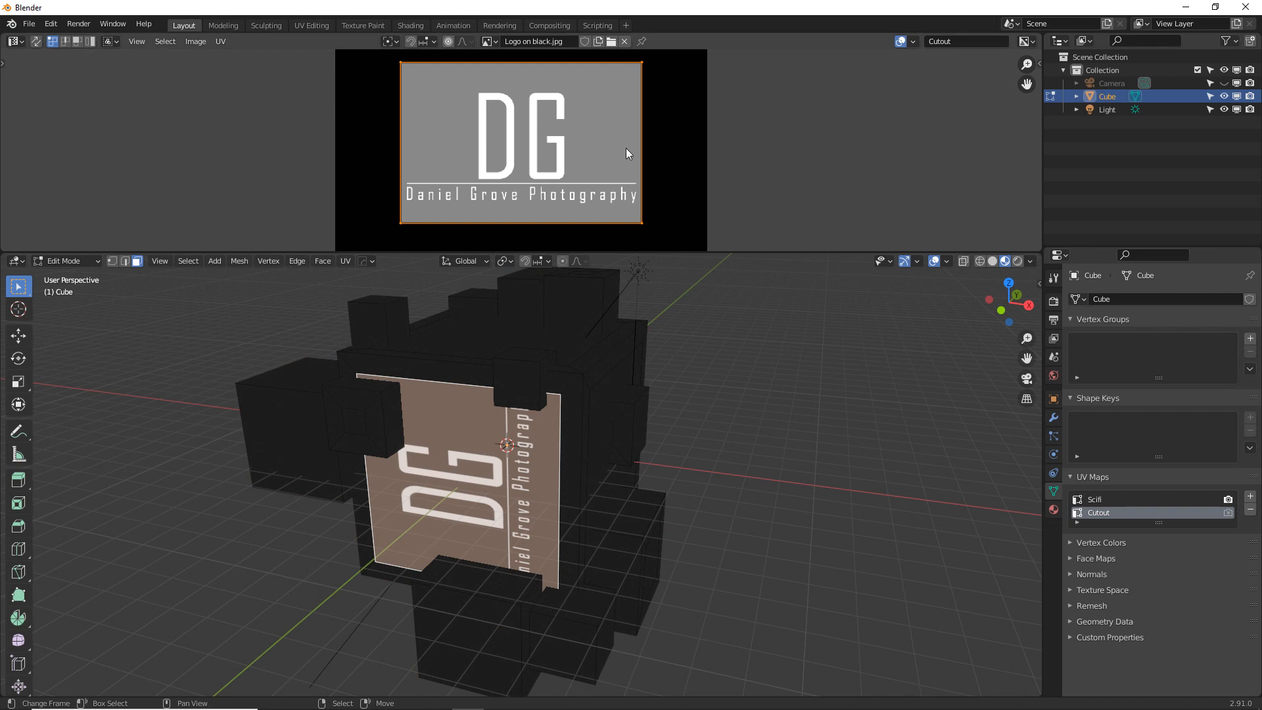
{"action": "type", "text": "r90"}
{"action": "key", "text": "Return"}
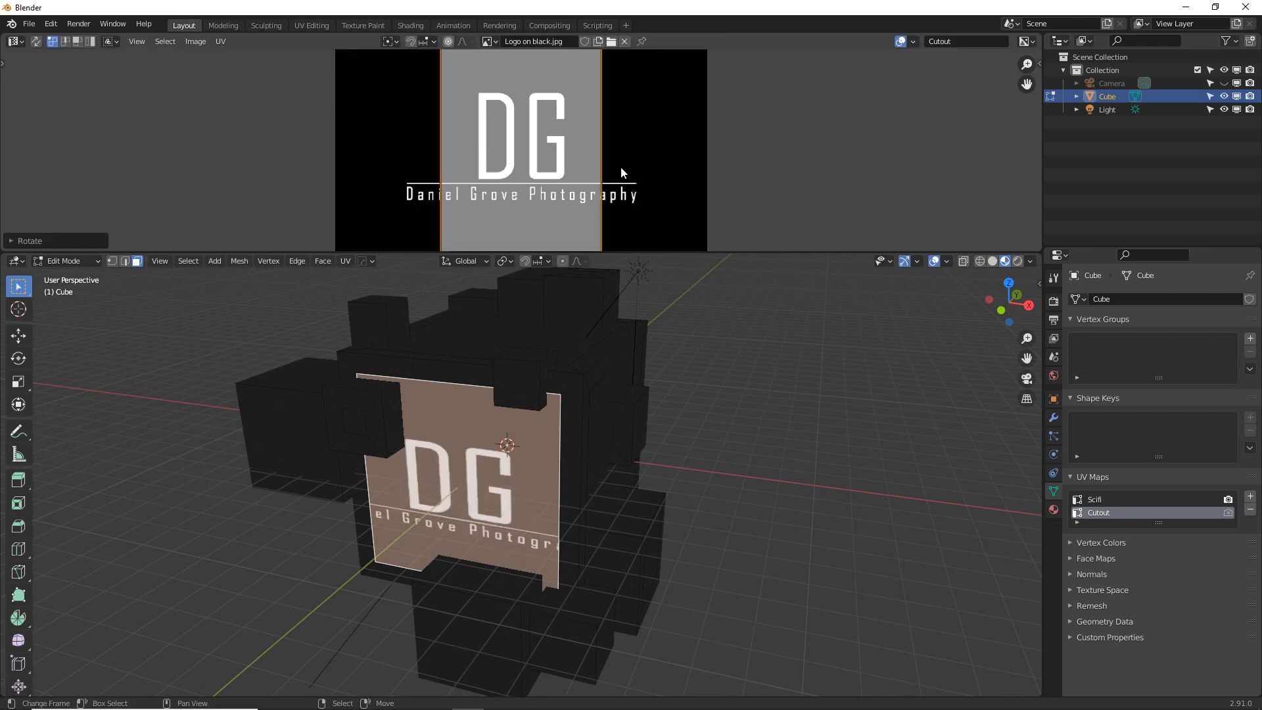
Scale the front face's UVs along X, along Y and uniformly to frame the undistorted logo lettering, and leave Edit Mode.
{"action": "key", "text": "s"}
{"action": "key", "text": "x"}
{"action": "left_click", "coordinate": [695, 189]}
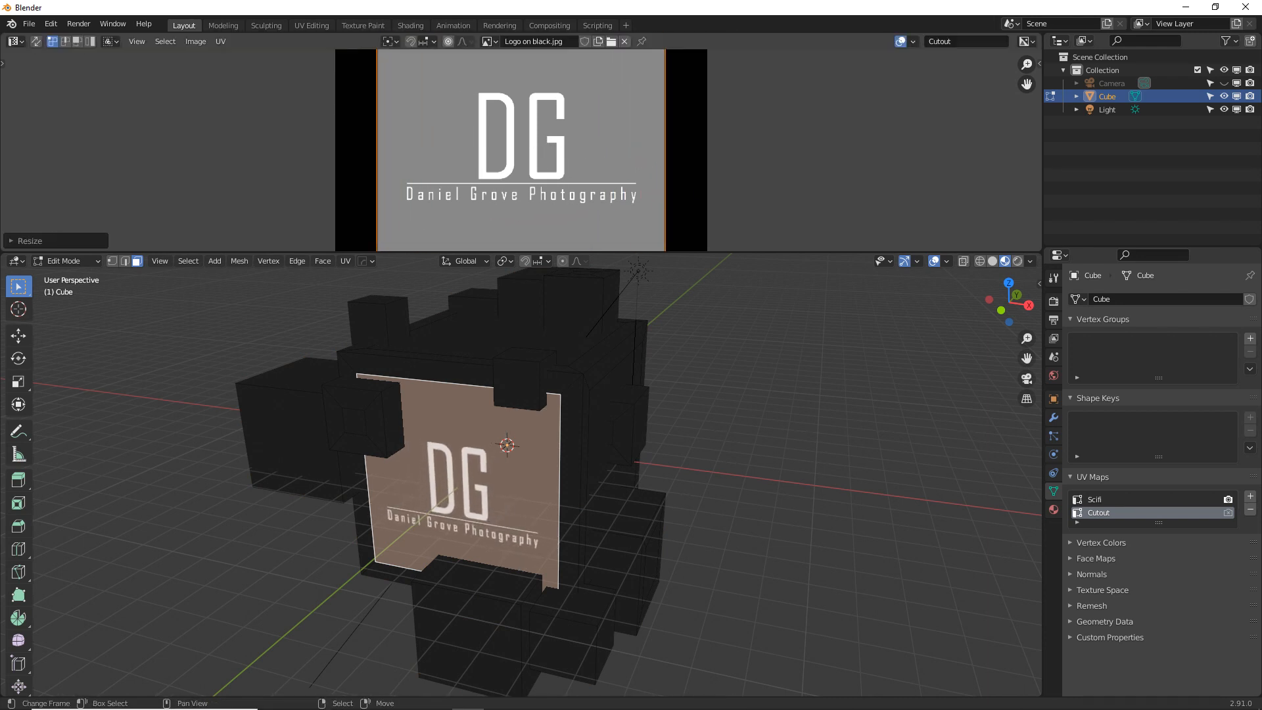
{"action": "key", "text": "s"}
{"action": "key", "text": "y"}
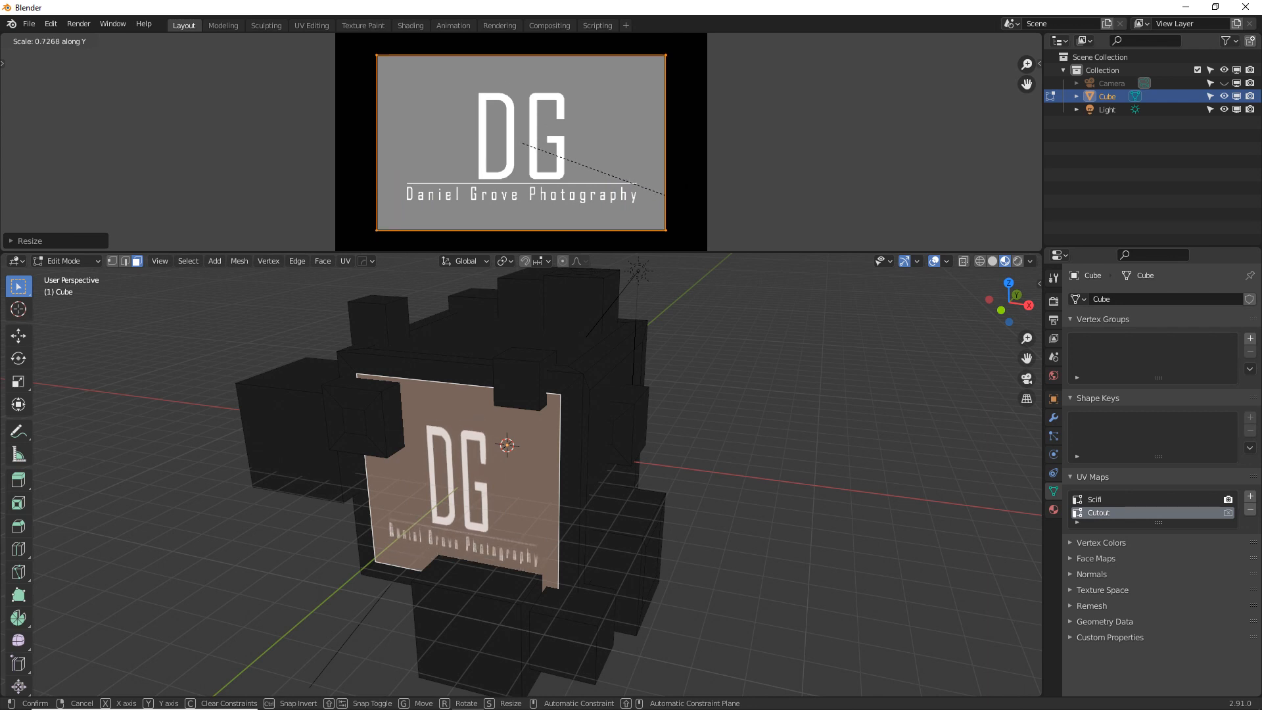
{"action": "left_click", "coordinate": [741, 209]}
{"action": "key", "text": "s"}
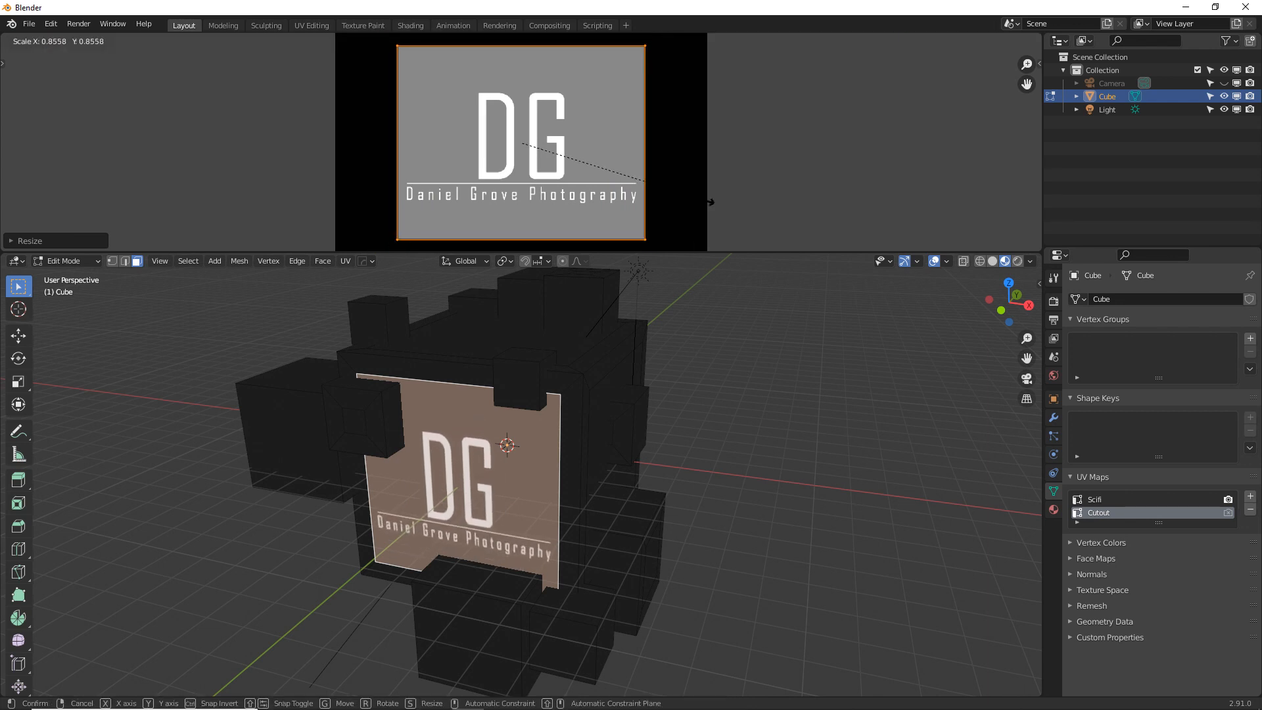
{"action": "left_click", "coordinate": [710, 203]}
{"action": "key", "text": "Tab"}
{"action": "middle_click_drag", "start_coordinate": [638, 443], "coordinate": [601, 428]}
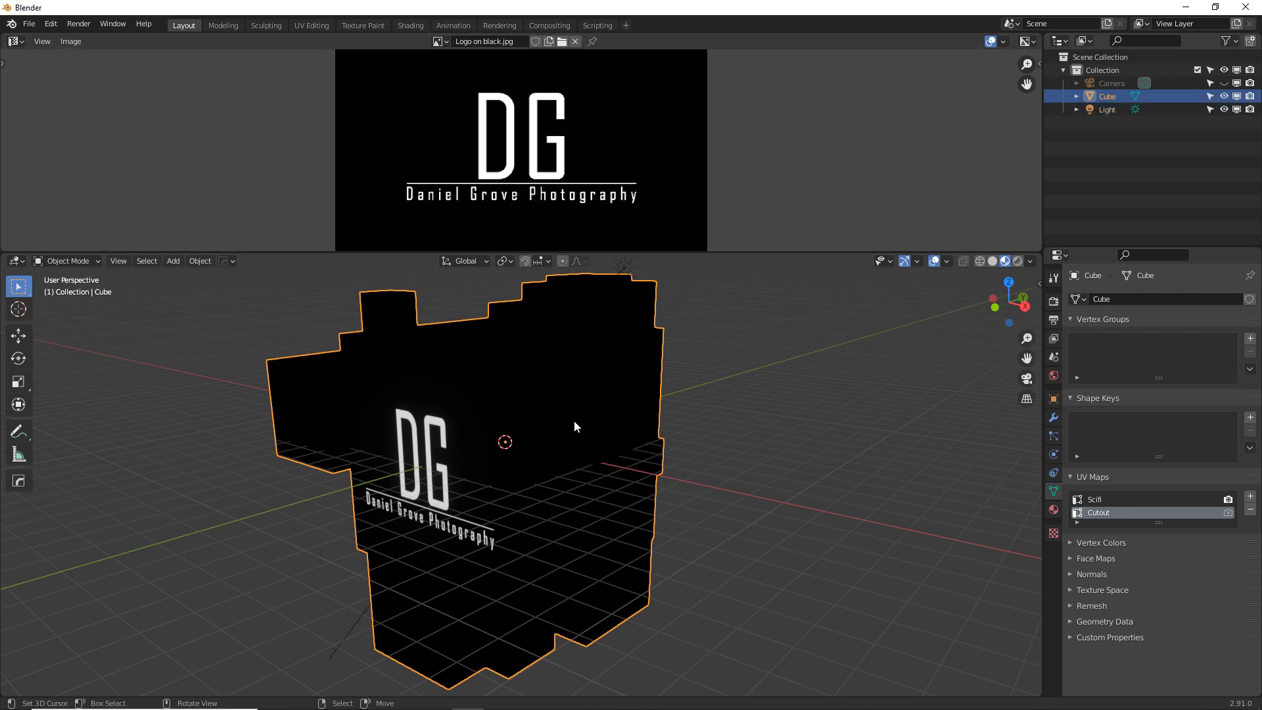
Select the front face's UVs in Edit Mode, then change the UV Editor area back to an enlarged Shader Editor.
{"action": "key", "text": "Tab"}
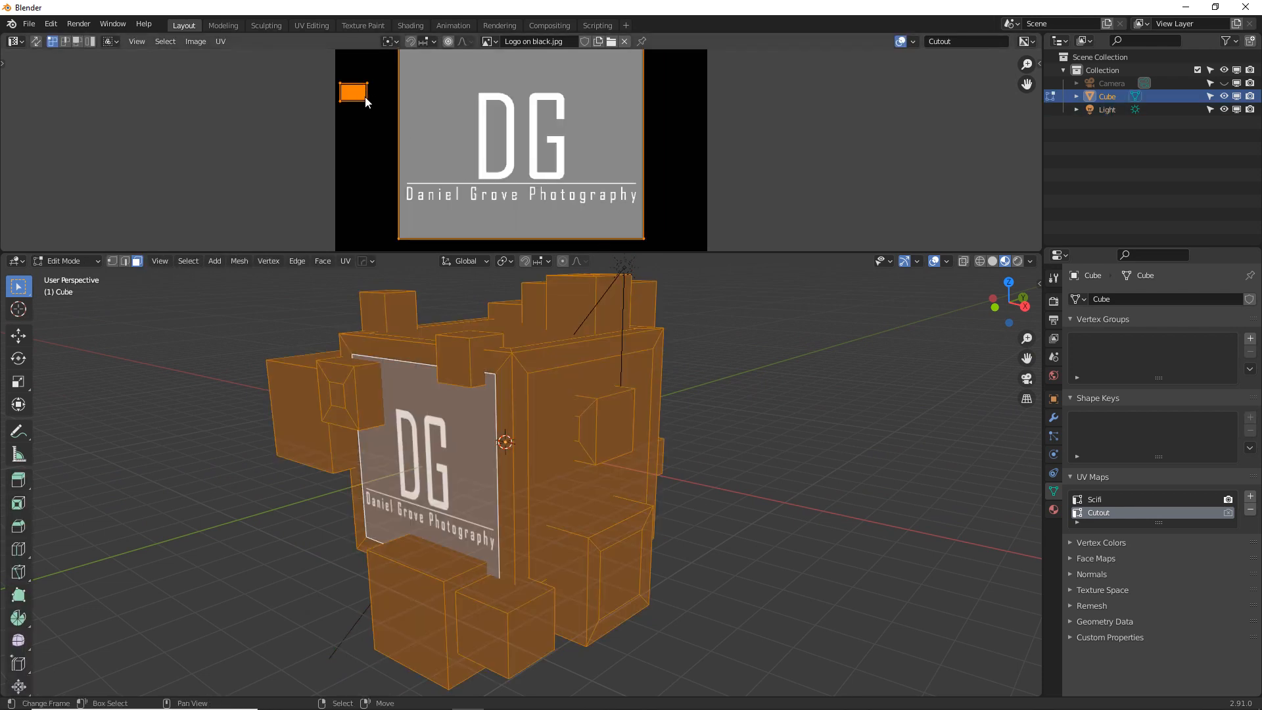
{"action": "left_click", "coordinate": [426, 419]}
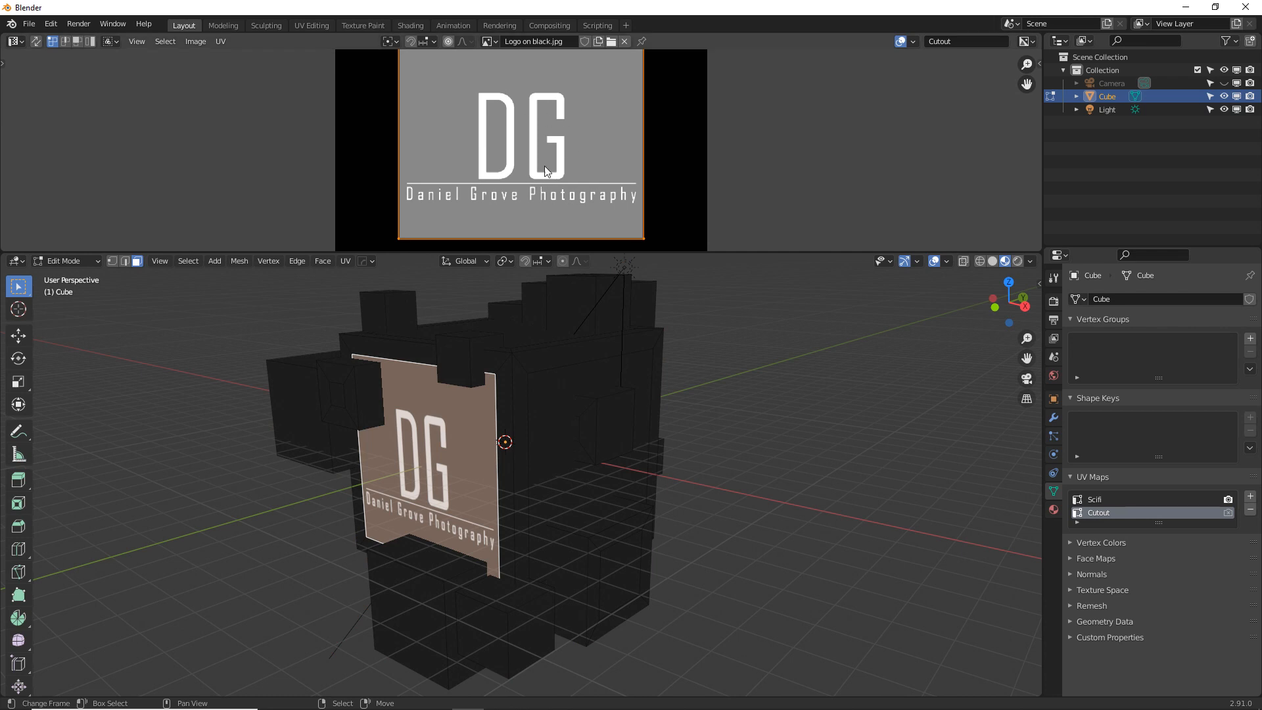
{"action": "left_click", "coordinate": [14, 41]}
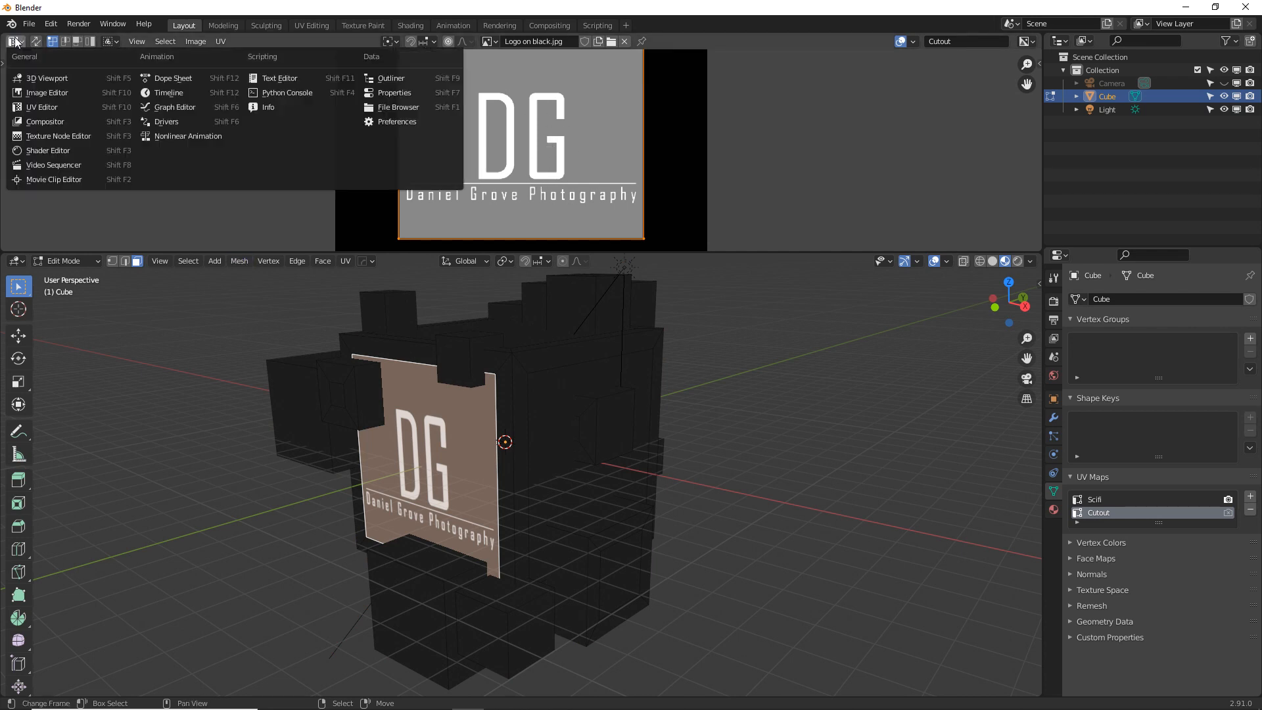
{"action": "left_click", "coordinate": [47, 150]}
{"action": "left_click_drag", "start_coordinate": [299, 252], "coordinate": [305, 457]}
{"action": "middle_click_drag", "start_coordinate": [225, 222], "coordinate": [209, 121]}
{"action": "left_click", "coordinate": [209, 120]}
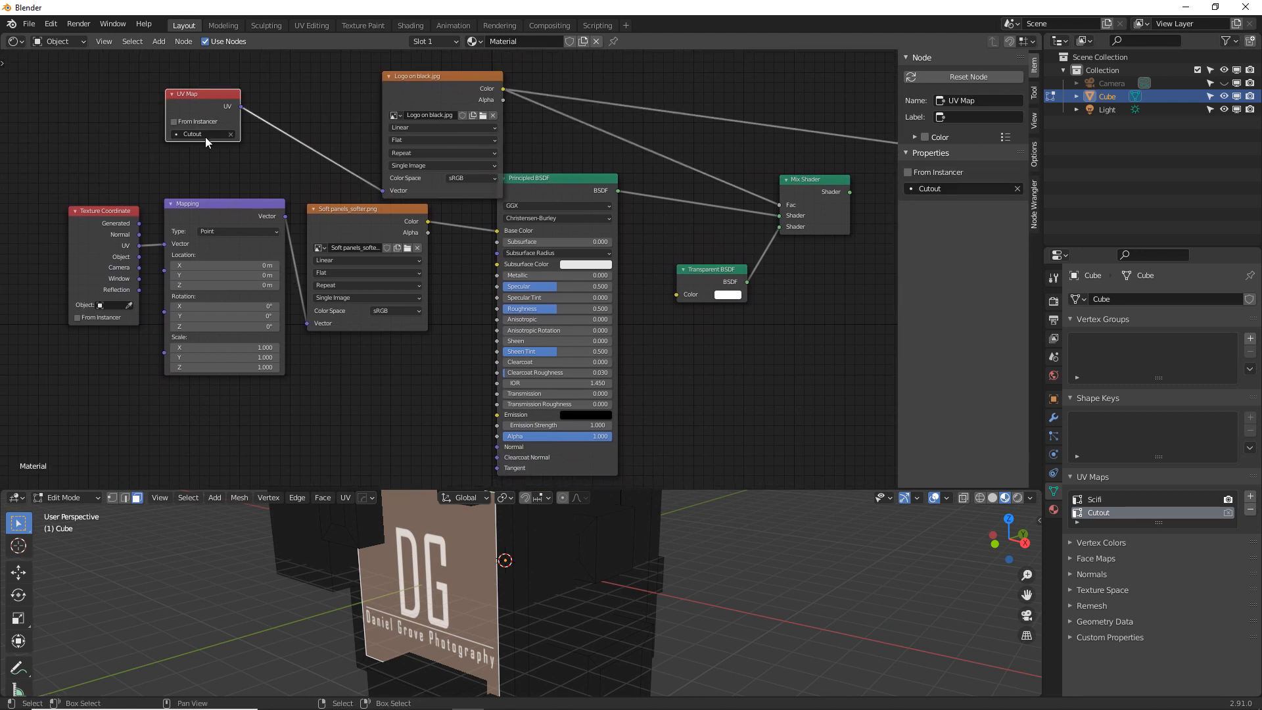
Delete the Texture Coordinate node and duplicate the UV Map node beside the Mapping node, setting the copy to Scifi.
{"action": "left_click", "coordinate": [125, 243]}
{"action": "key", "text": "x"}
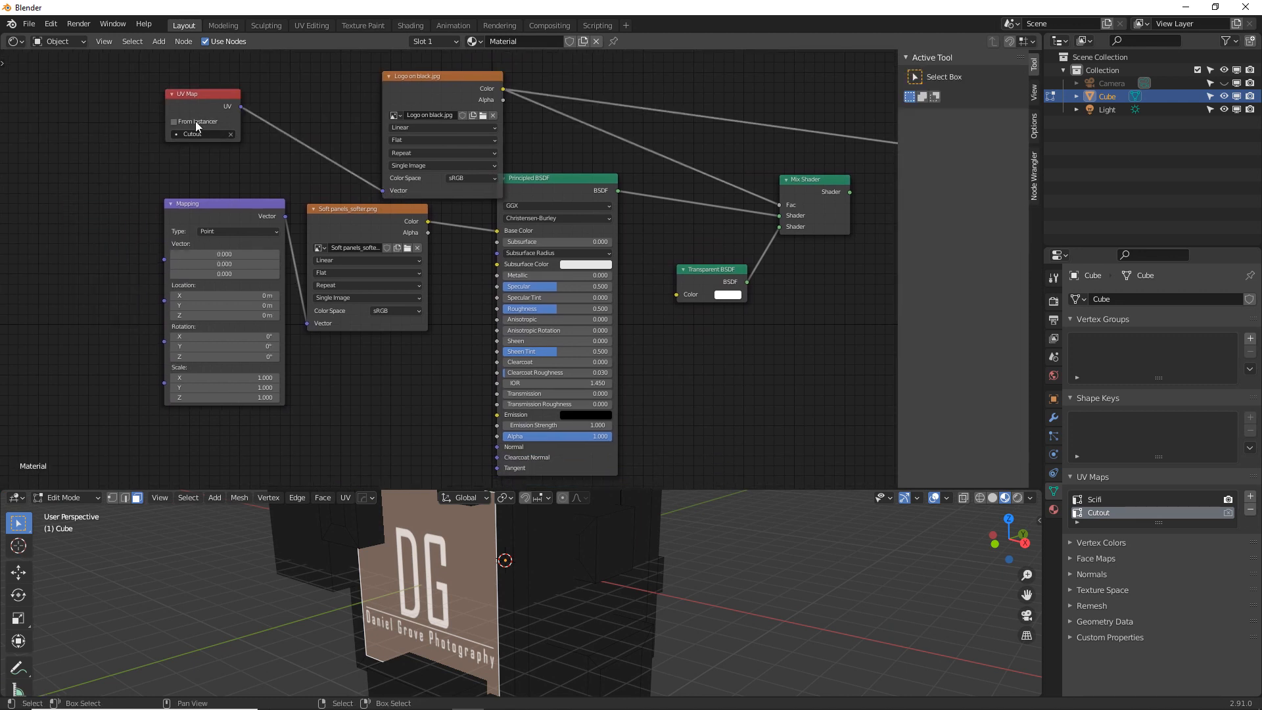
{"action": "left_click", "coordinate": [198, 117]}
{"action": "key", "text": "shift+d"}
{"action": "left_click", "coordinate": [80, 300]}
{"action": "left_click", "coordinate": [65, 289]}
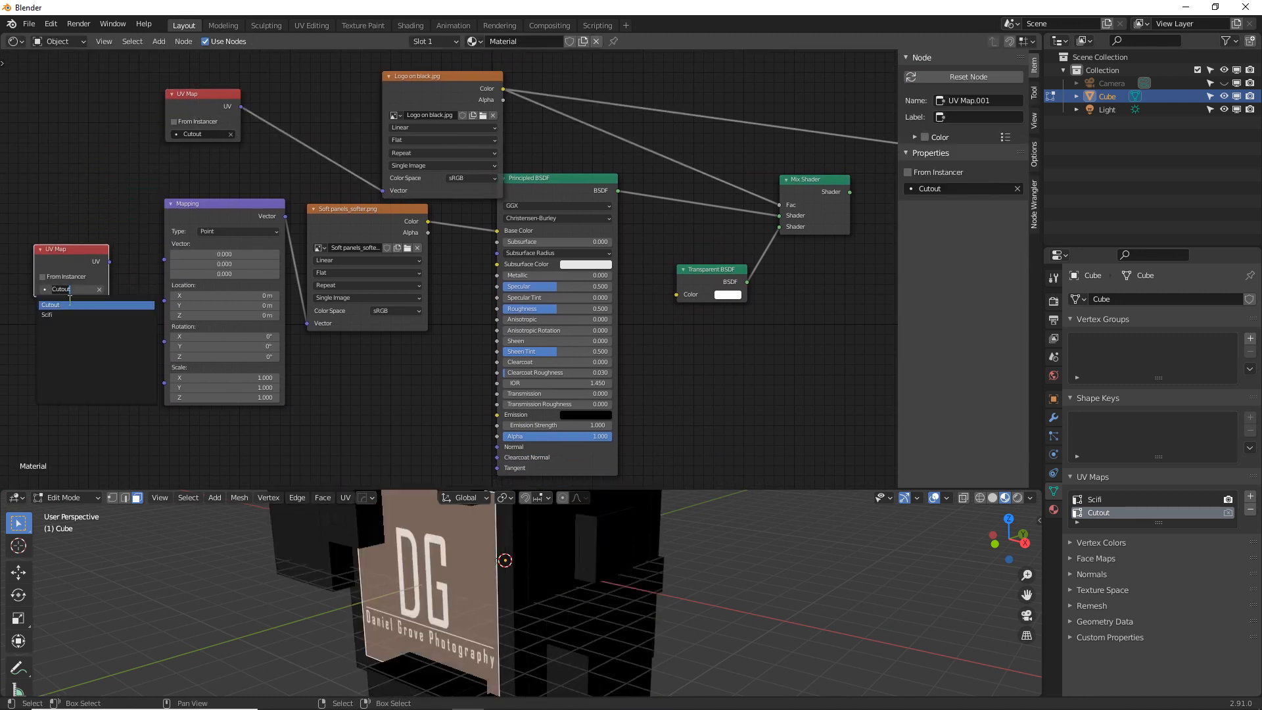
{"action": "left_click", "coordinate": [66, 319]}
Connect the Scifi UV Map to the panel texture's Vector input, delete the Mapping node and rearrange the remaining nodes.
{"action": "left_click_drag", "start_coordinate": [109, 262], "coordinate": [307, 322]}
{"action": "left_click", "coordinate": [255, 219]}
{"action": "key", "text": "Delete"}
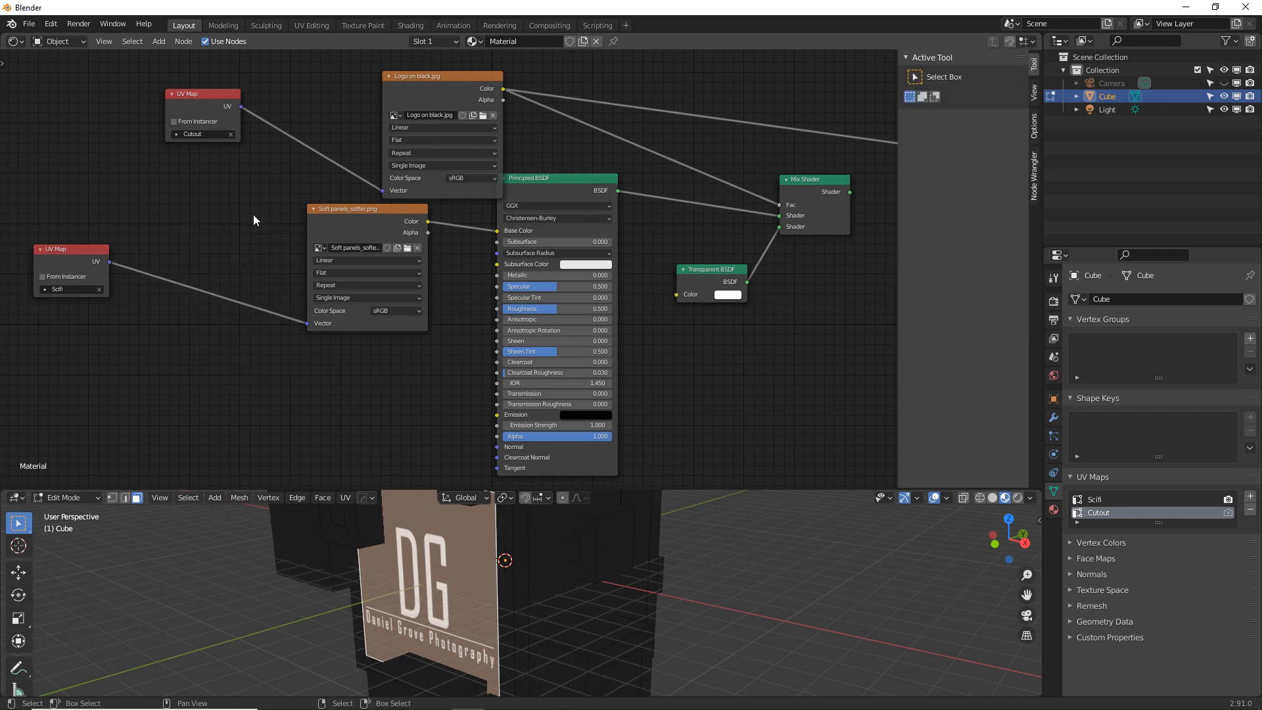
{"action": "left_click_drag", "start_coordinate": [85, 257], "coordinate": [217, 302]}
{"action": "left_click_drag", "start_coordinate": [459, 91], "coordinate": [398, 74]}
Output the Mix Shader to the Material Output and examine the transparent logo cutout on the front face up close.
{"action": "middle_click_drag", "start_coordinate": [768, 293], "coordinate": [654, 338]}
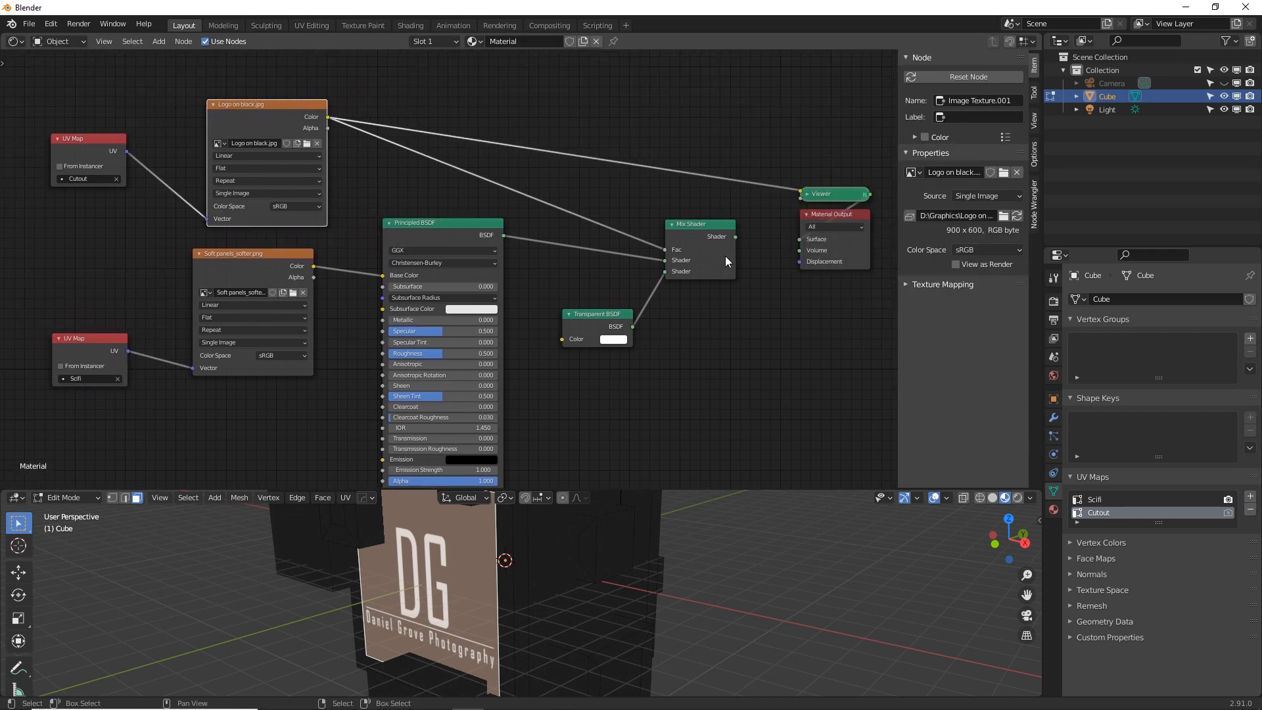
{"action": "left_click", "coordinate": [716, 236], "text": "ctrl+shift"}
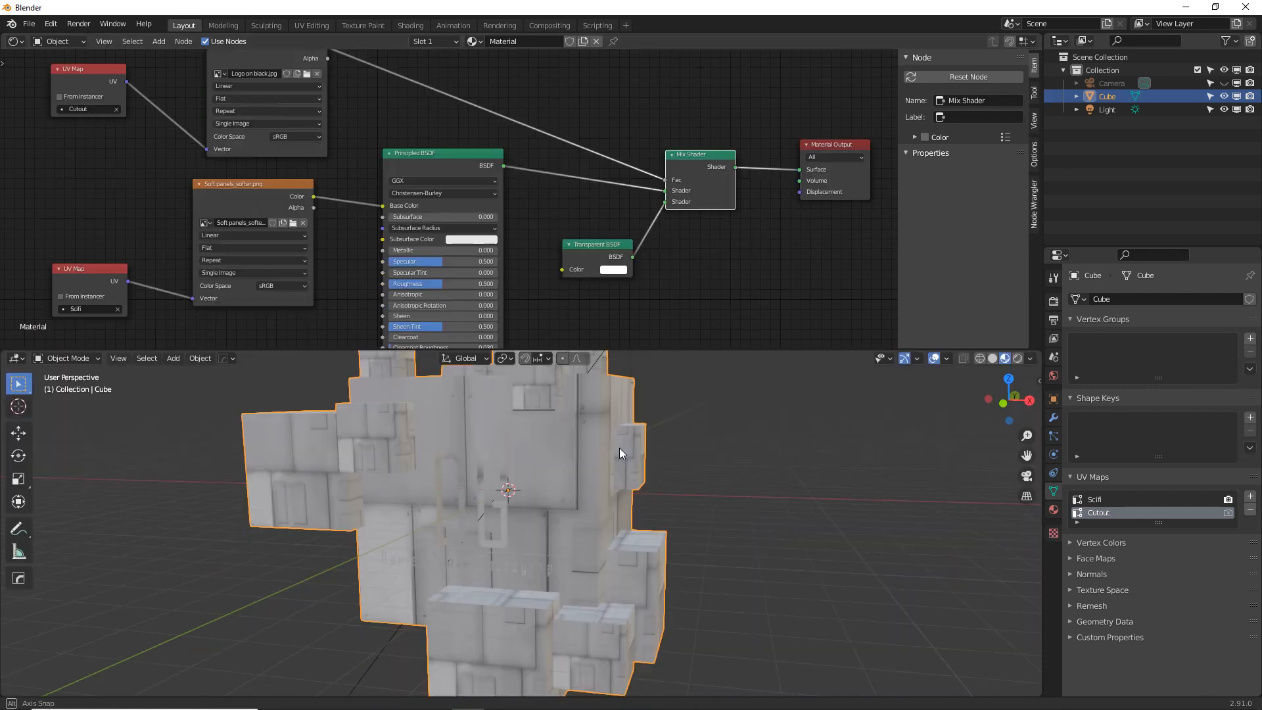
{"action": "middle_click_drag", "start_coordinate": [619, 448], "coordinate": [624, 447]}
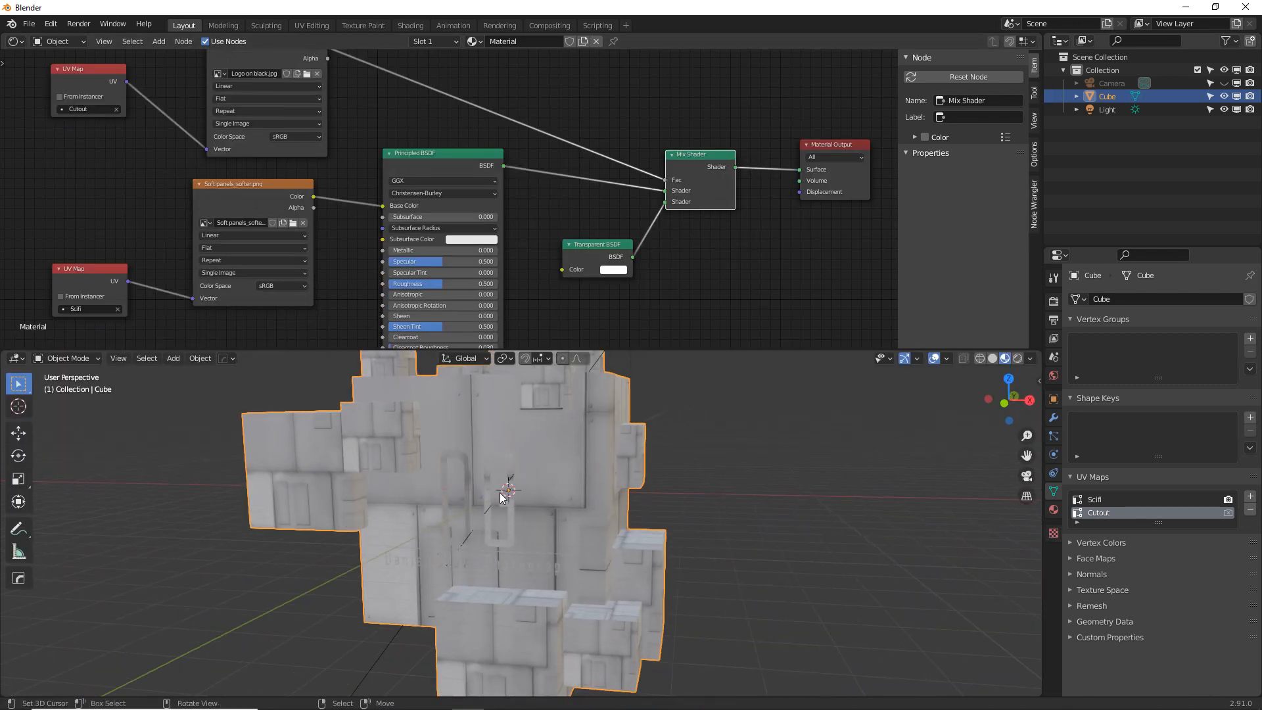
{"action": "middle_click_drag", "start_coordinate": [516, 472], "coordinate": [527, 521]}
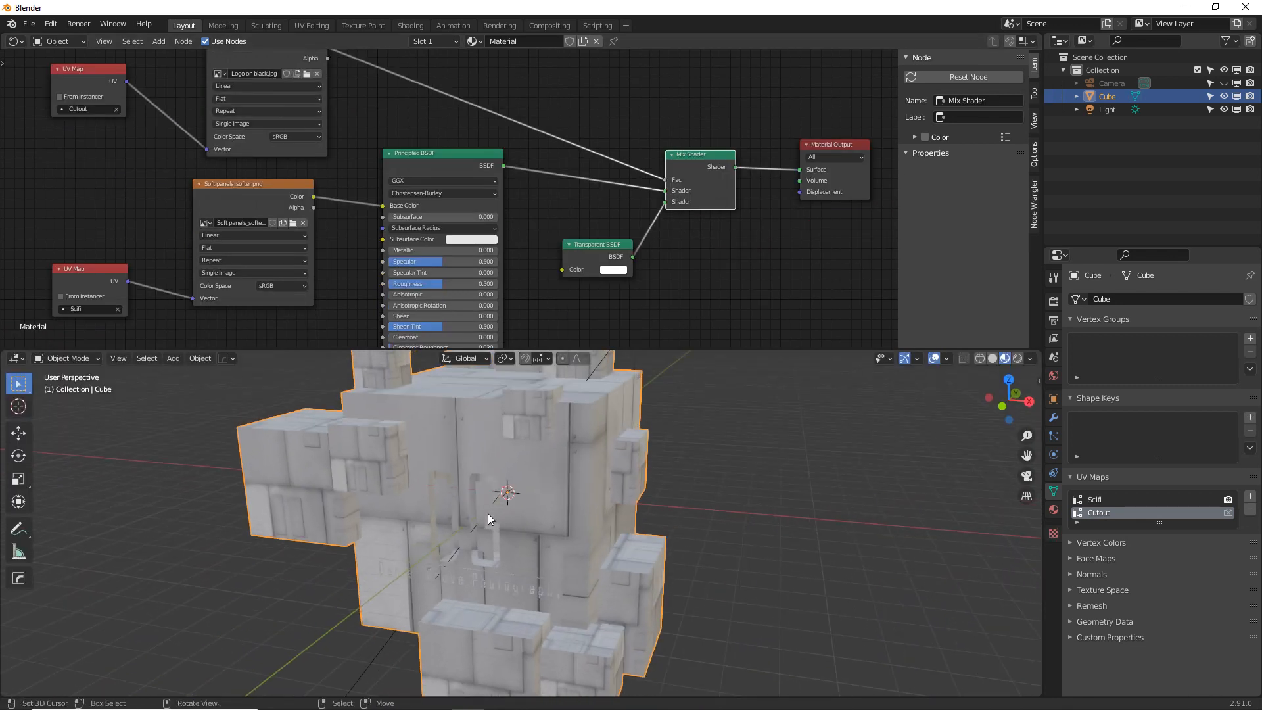
{"action": "scroll", "coordinate": [488, 514], "scroll_direction": "up", "scroll_amount": 6}
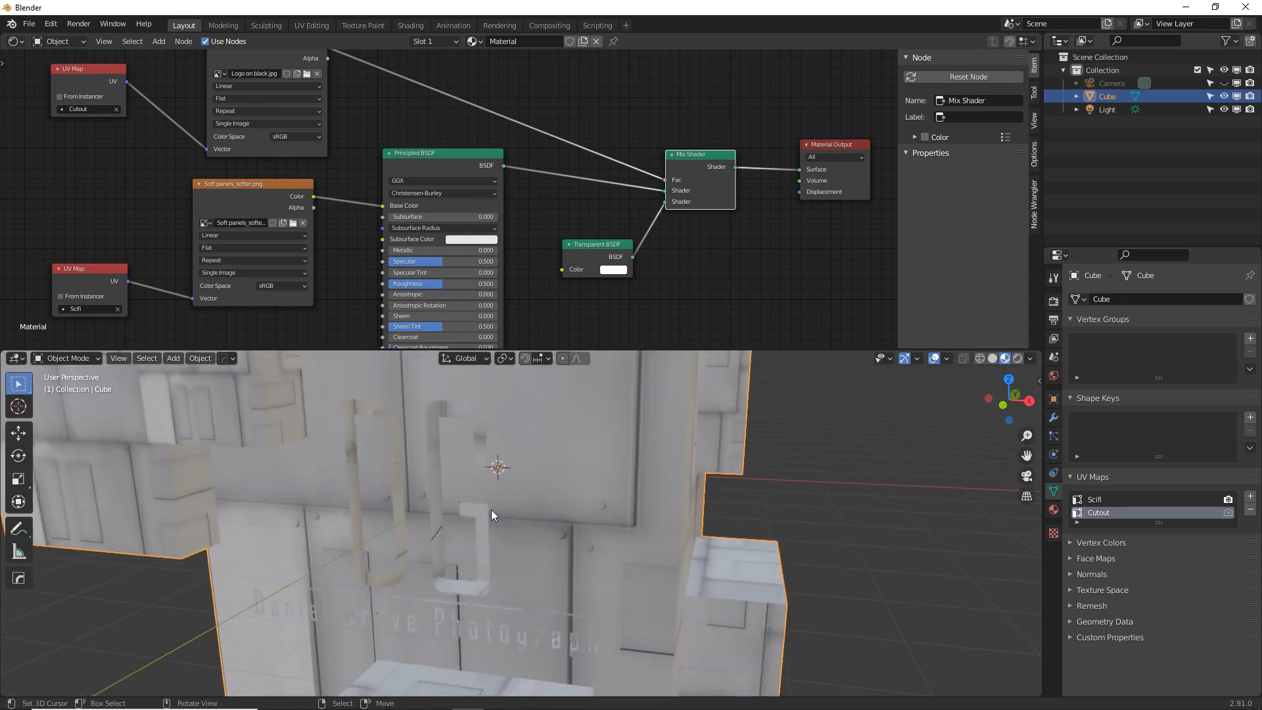
{"action": "scroll", "coordinate": [491, 510], "scroll_direction": "up", "scroll_amount": 5}
{"action": "middle_click_drag", "start_coordinate": [572, 512], "coordinate": [718, 511], "text": "shift"}
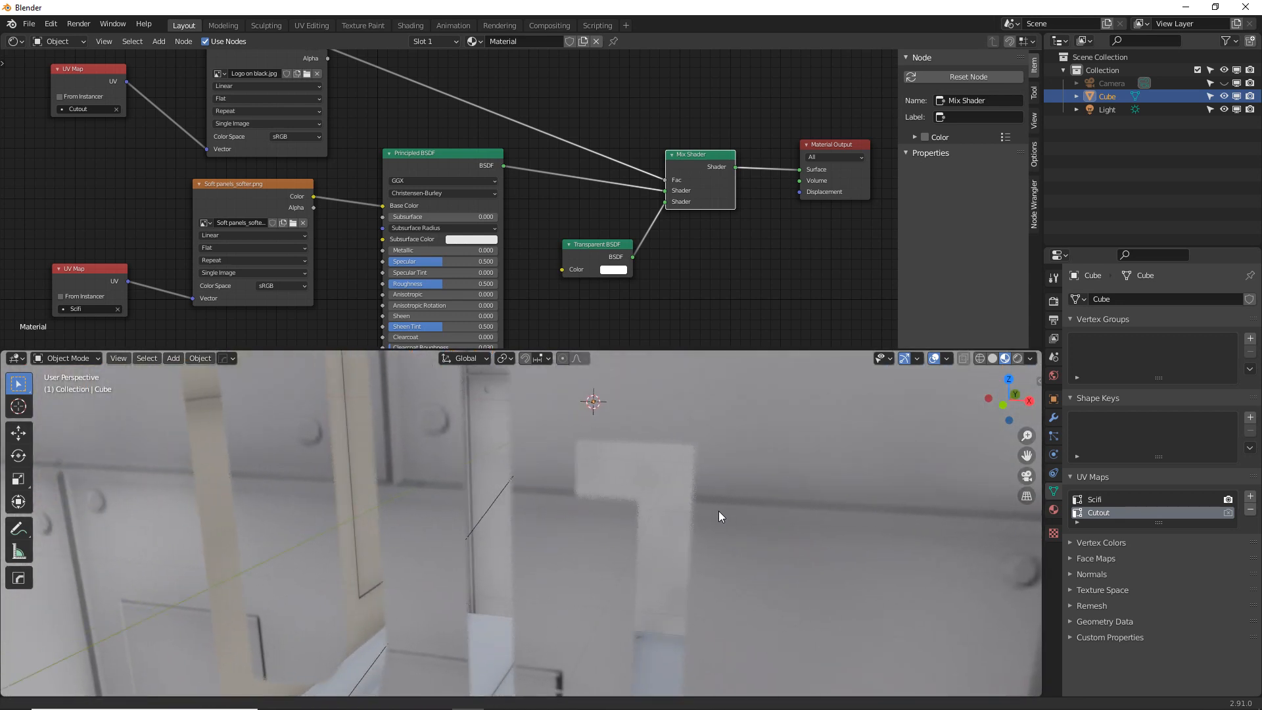
{"action": "scroll", "coordinate": [719, 510], "scroll_direction": "down", "scroll_amount": 12}
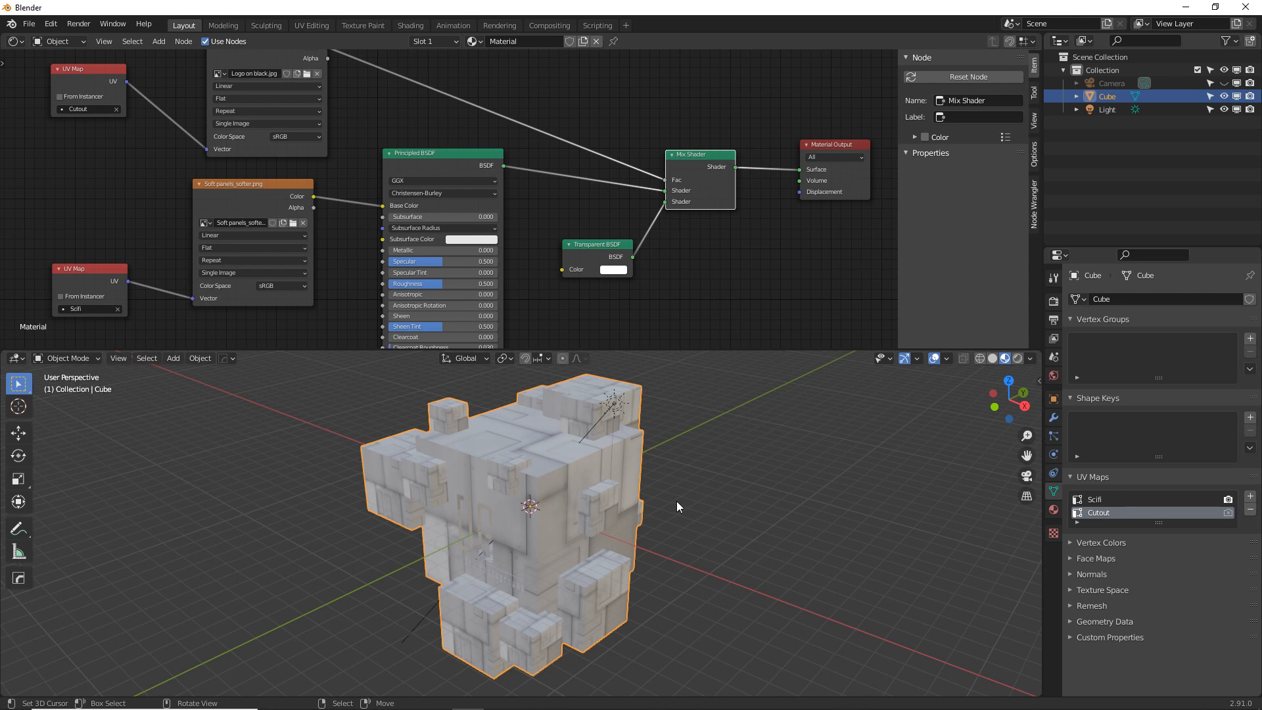
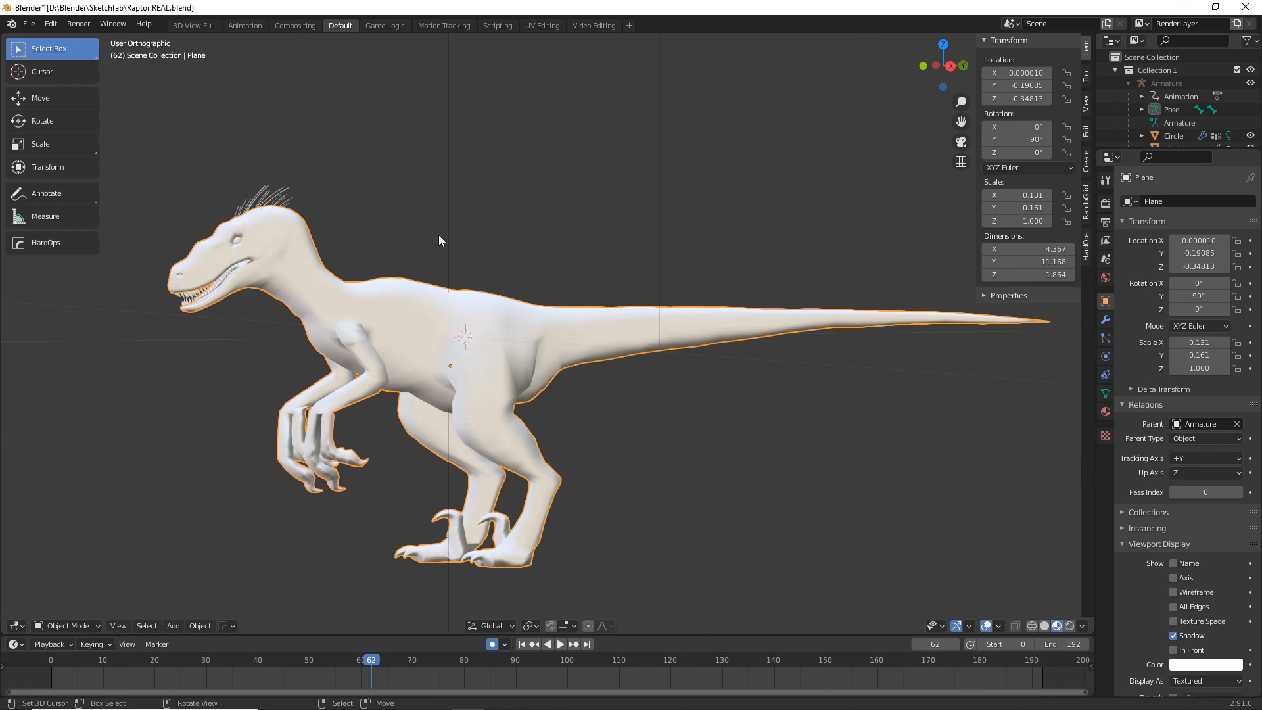
In the raptor scene, enlarge the Timeline area and change it to the Shader Editor.
{"action": "middle_click_drag", "start_coordinate": [440, 234], "coordinate": [459, 195]}
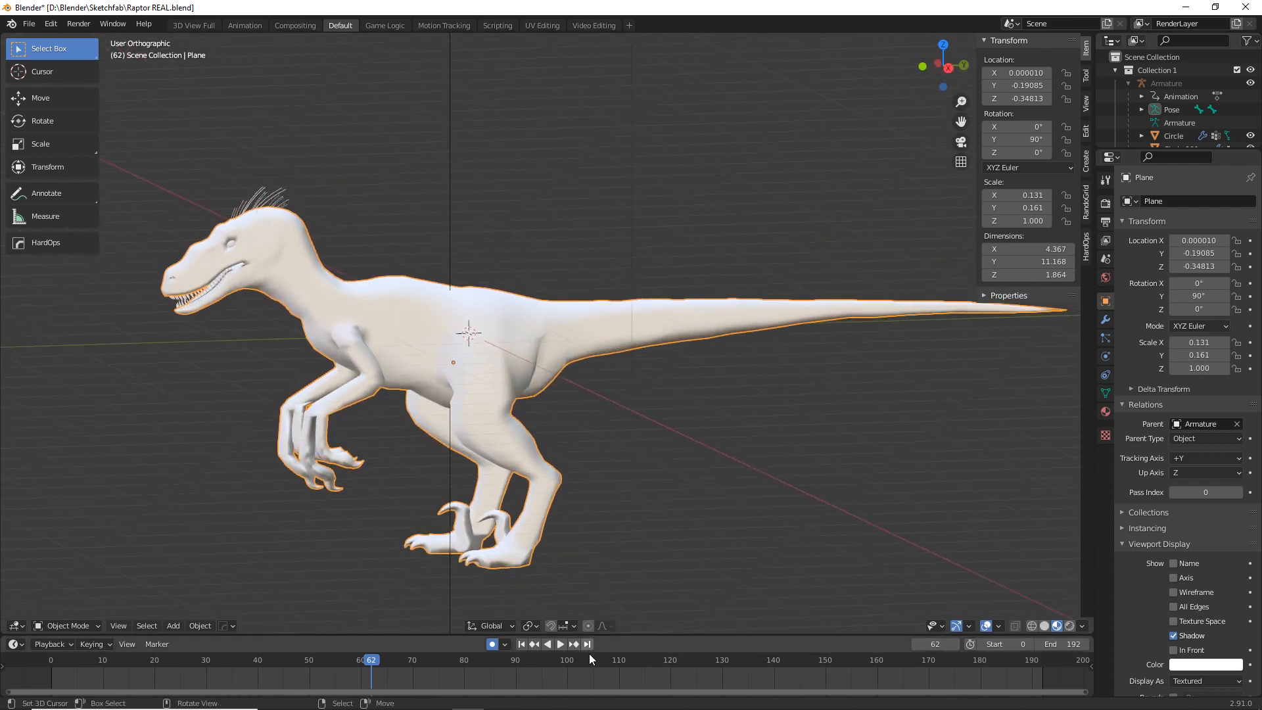
{"action": "left_click_drag", "start_coordinate": [613, 635], "coordinate": [610, 432]}
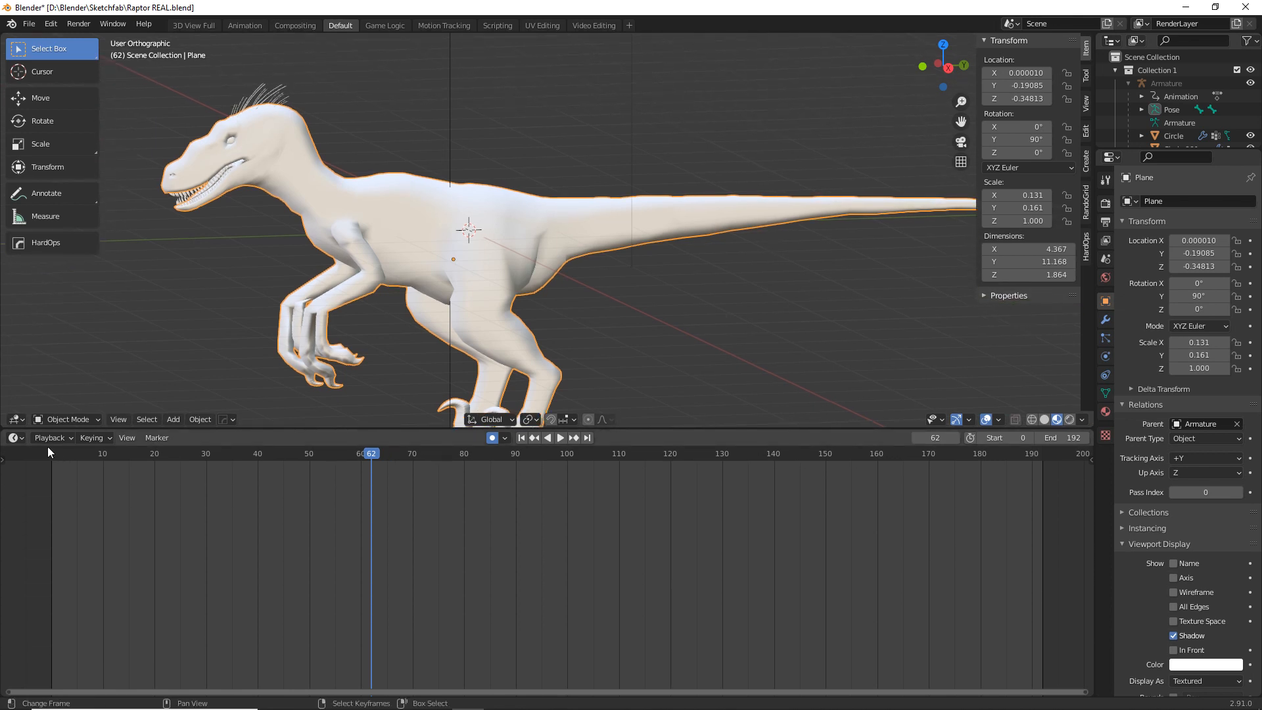
{"action": "left_click", "coordinate": [16, 437]}
{"action": "left_click", "coordinate": [72, 546]}
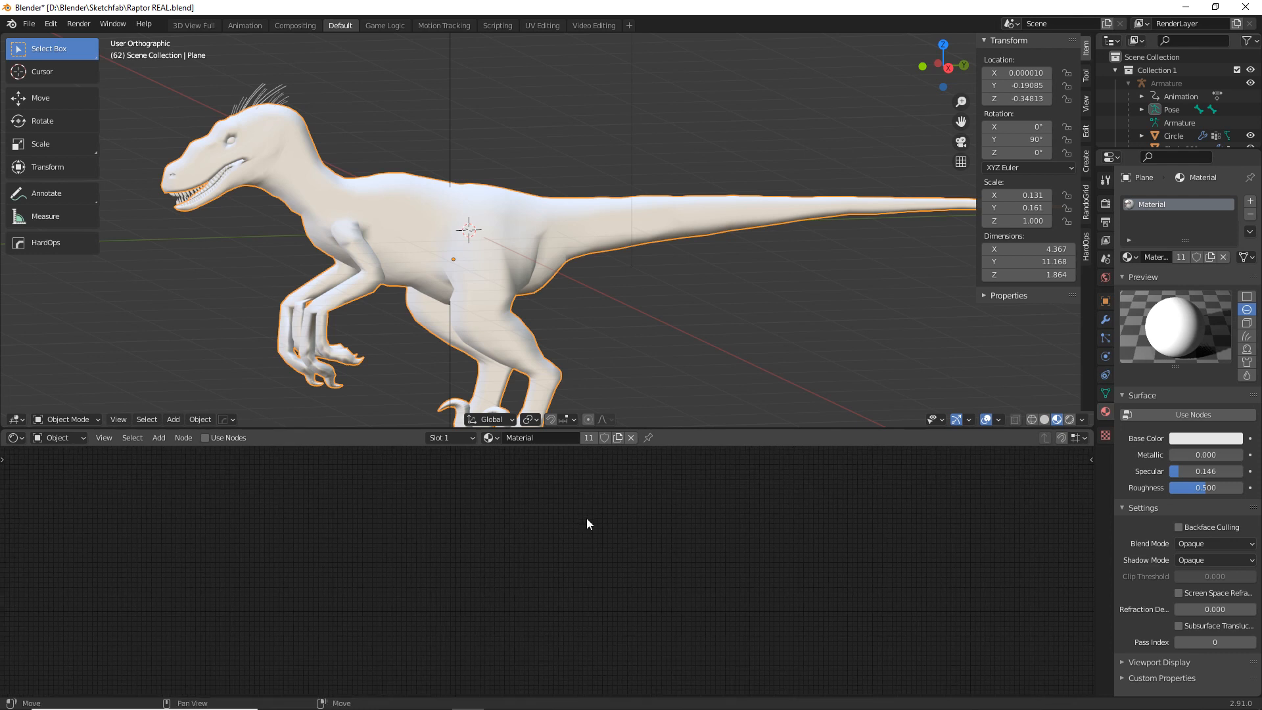
Enable nodes for the raptor's material and set the Principled BSDF base color to a near-black blue.
{"action": "left_click", "coordinate": [205, 438]}
{"action": "middle_click_drag", "start_coordinate": [267, 545], "coordinate": [428, 532]}
{"action": "scroll", "coordinate": [593, 536], "scroll_direction": "up", "scroll_amount": 3}
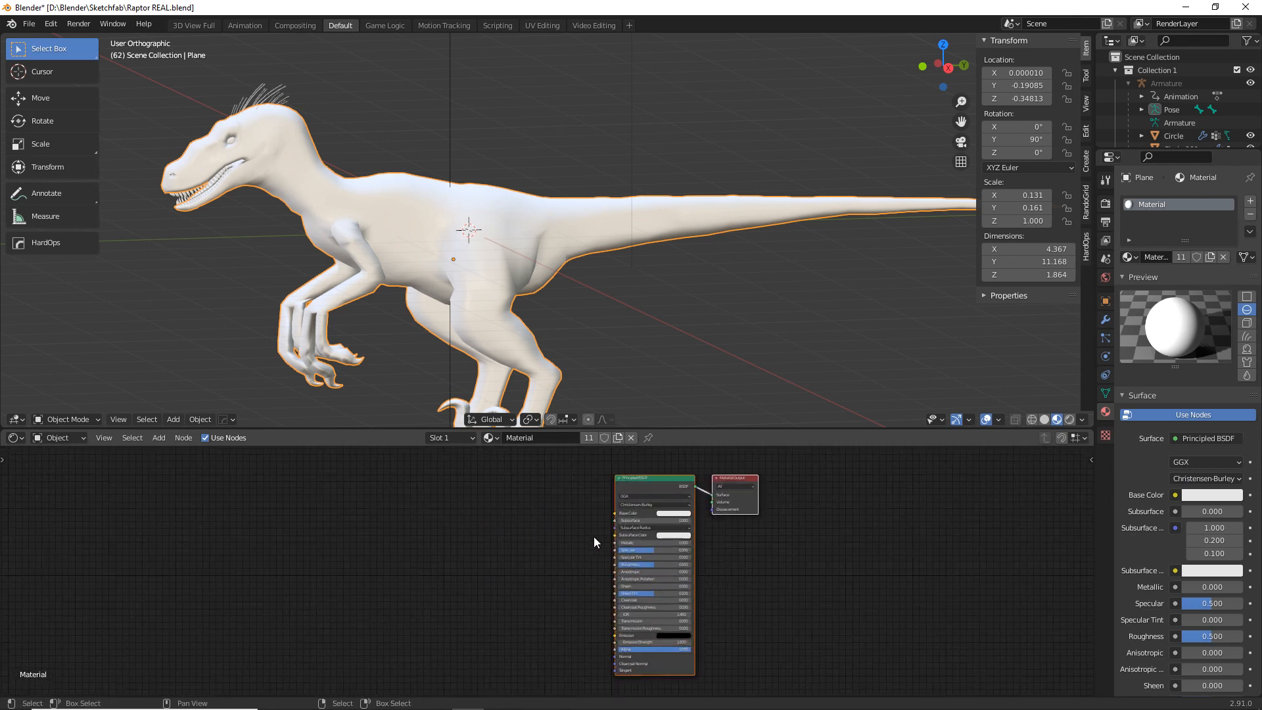
{"action": "left_click", "coordinate": [688, 509]}
{"action": "left_click", "coordinate": [720, 419]}
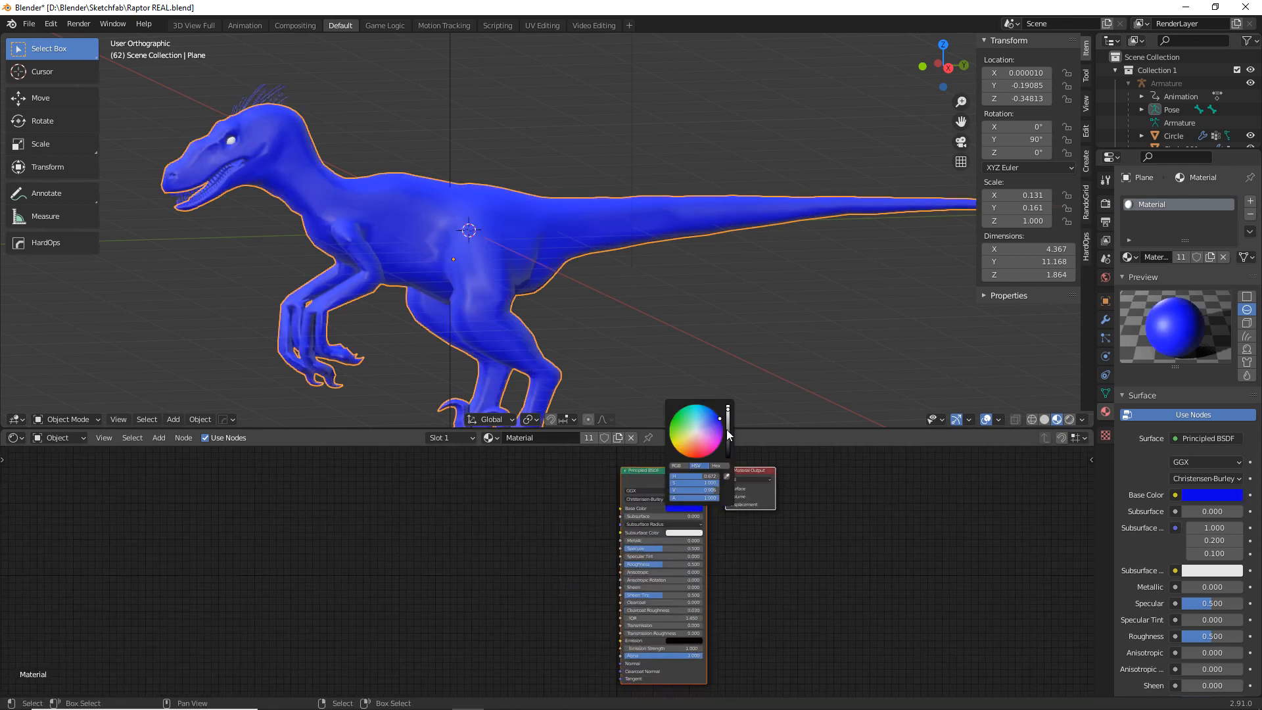
{"action": "left_click_drag", "start_coordinate": [728, 421], "coordinate": [727, 455]}
{"action": "middle_click_drag", "start_coordinate": [498, 321], "coordinate": [368, 195]}
Move the Principled BSDF away from the Material Output and insert a Mix Shader on the link between them.
{"action": "left_click_drag", "start_coordinate": [664, 477], "coordinate": [445, 472]}
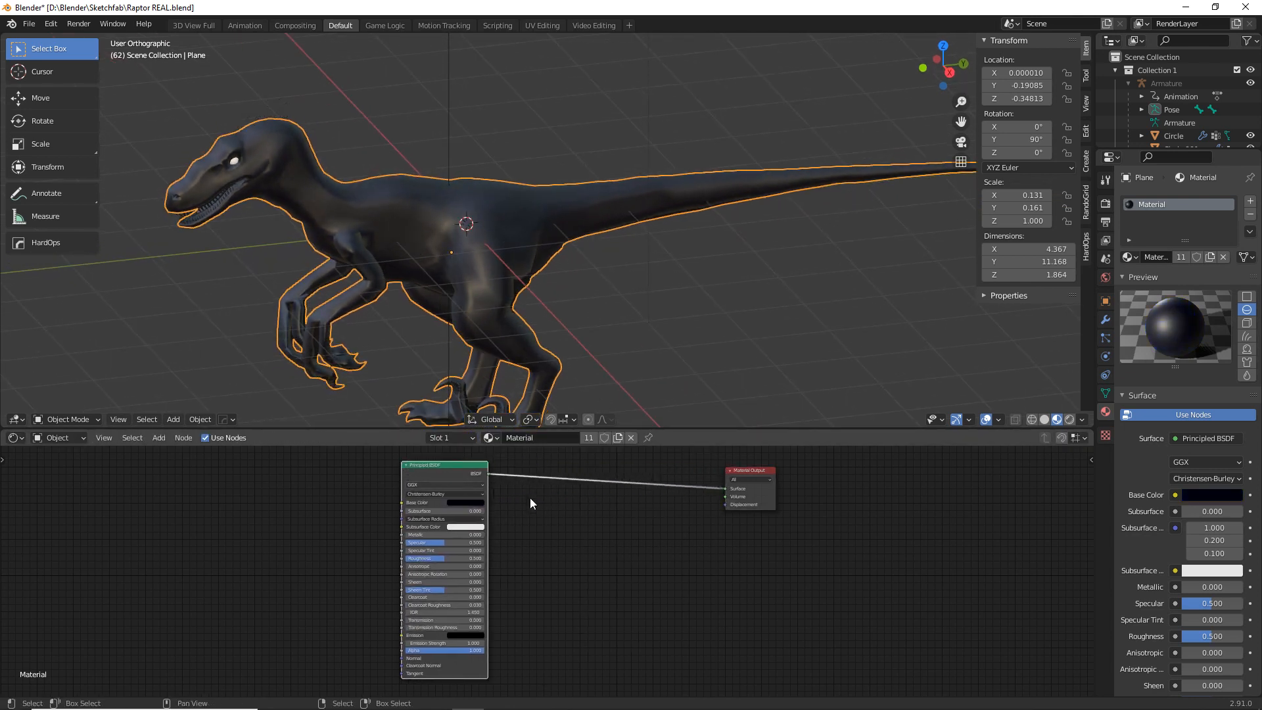
{"action": "key", "text": "shift+a"}
{"action": "left_click", "coordinate": [645, 518]}
{"action": "type", "text": "mix"}
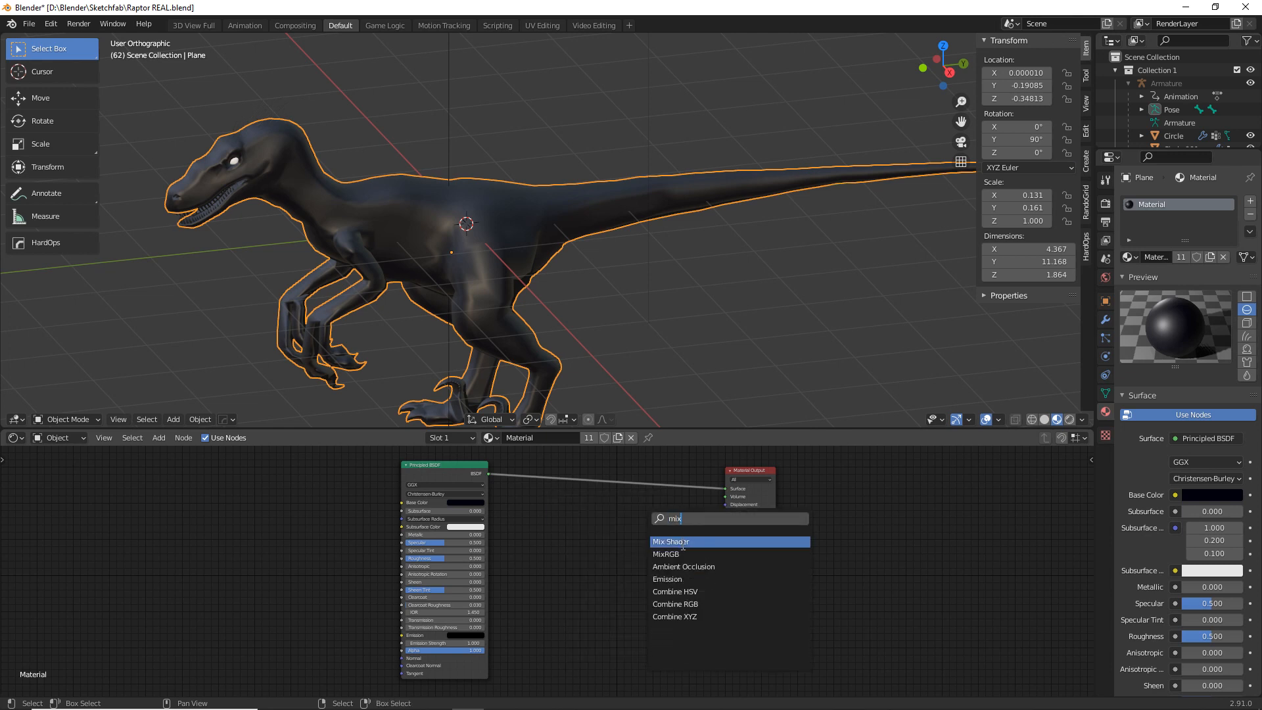
{"action": "key", "text": "Return"}
{"action": "left_click", "coordinate": [683, 495]}
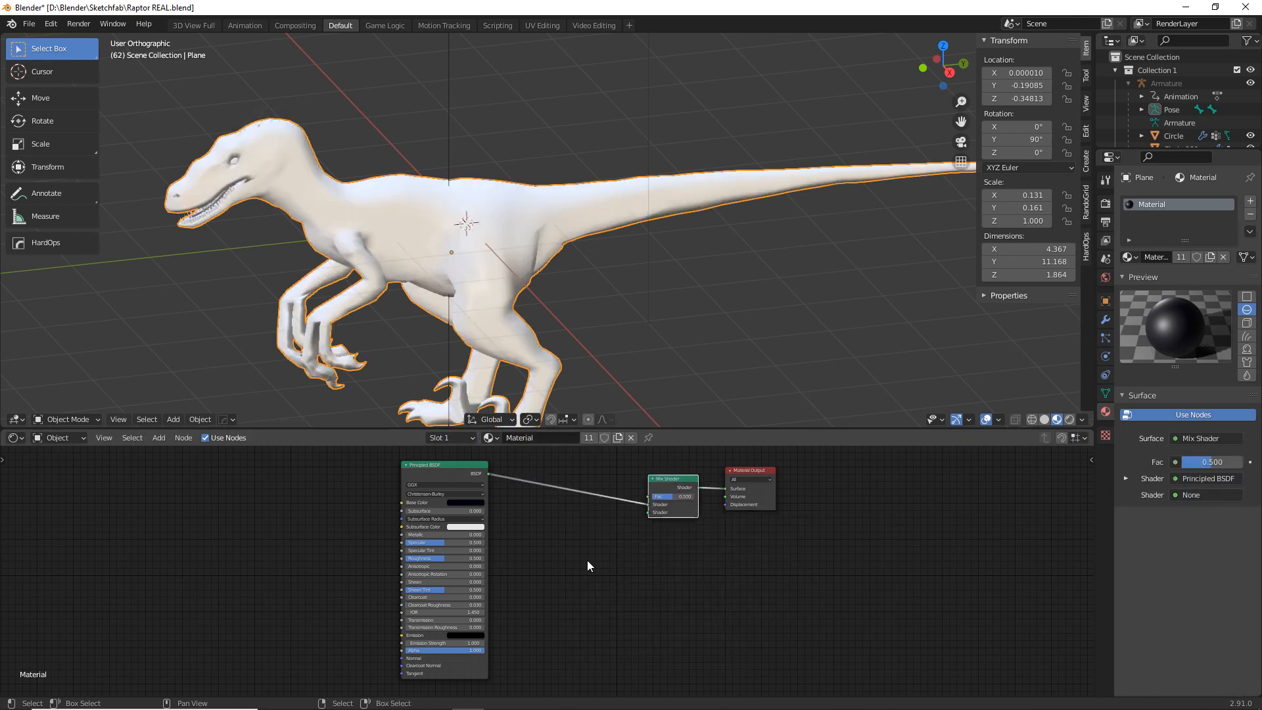
Add an Emission shader and connect it to the Mix Shader's second Shader input.
{"action": "key", "text": "shift+a"}
{"action": "left_click", "coordinate": [586, 558]}
{"action": "type", "text": "em"}
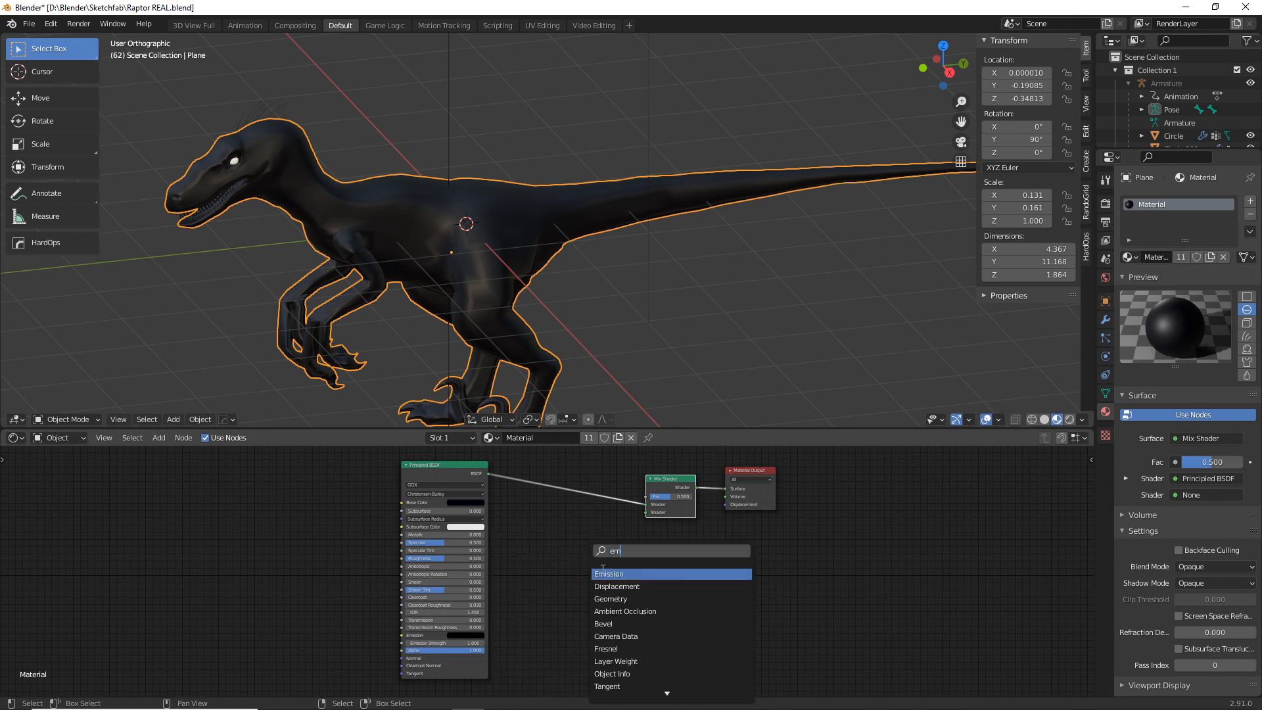
{"action": "key", "text": "Return"}
{"action": "left_click", "coordinate": [609, 560]}
{"action": "left_click_drag", "start_coordinate": [597, 551], "coordinate": [648, 519]}
Add a Wireframe node above the Principled BSDF and connect its Fac output to the Mix Shader's Fac input.
{"action": "middle_click_drag", "start_coordinate": [636, 541], "coordinate": [675, 581]}
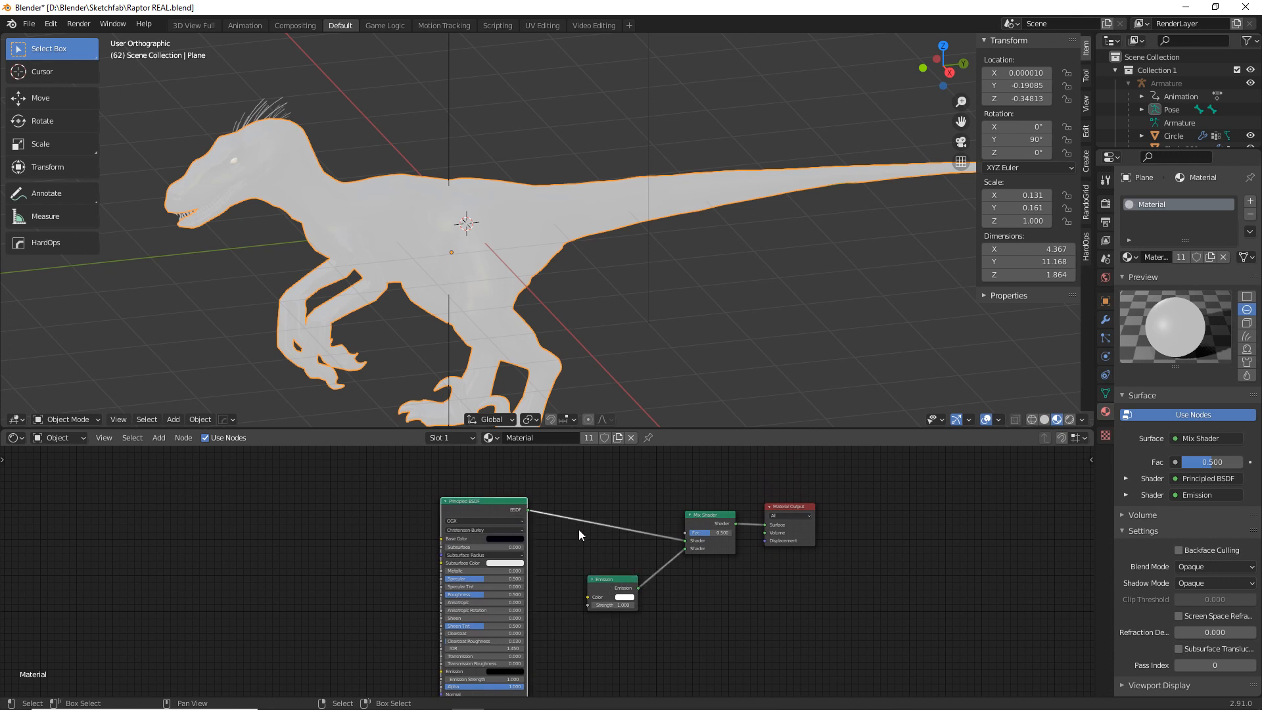
{"action": "scroll", "coordinate": [584, 537], "scroll_direction": "up", "scroll_amount": 1, "text": "shift"}
{"action": "scroll", "coordinate": [592, 470], "scroll_direction": "up", "scroll_amount": 2, "text": "shift"}
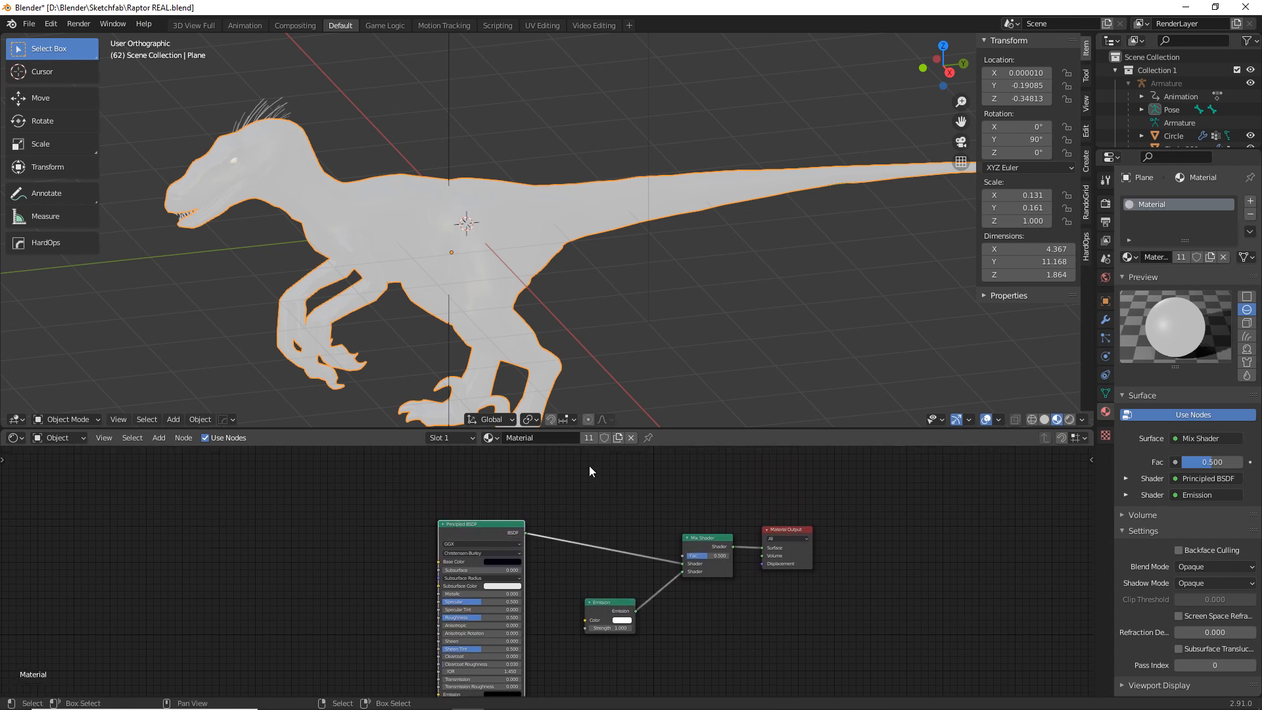
{"action": "key", "text": "shift+a"}
{"action": "left_click", "coordinate": [589, 465]}
{"action": "type", "text": "wire"}
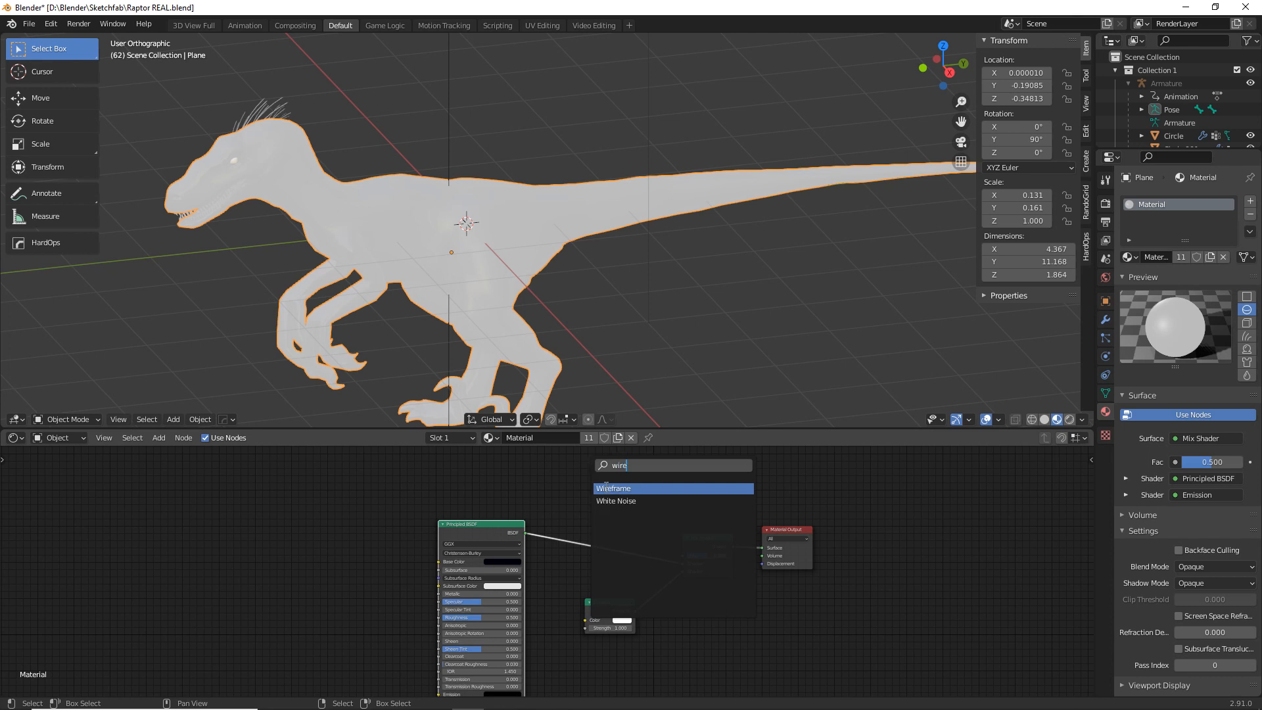
{"action": "left_click", "coordinate": [606, 487]}
{"action": "left_click", "coordinate": [594, 484]}
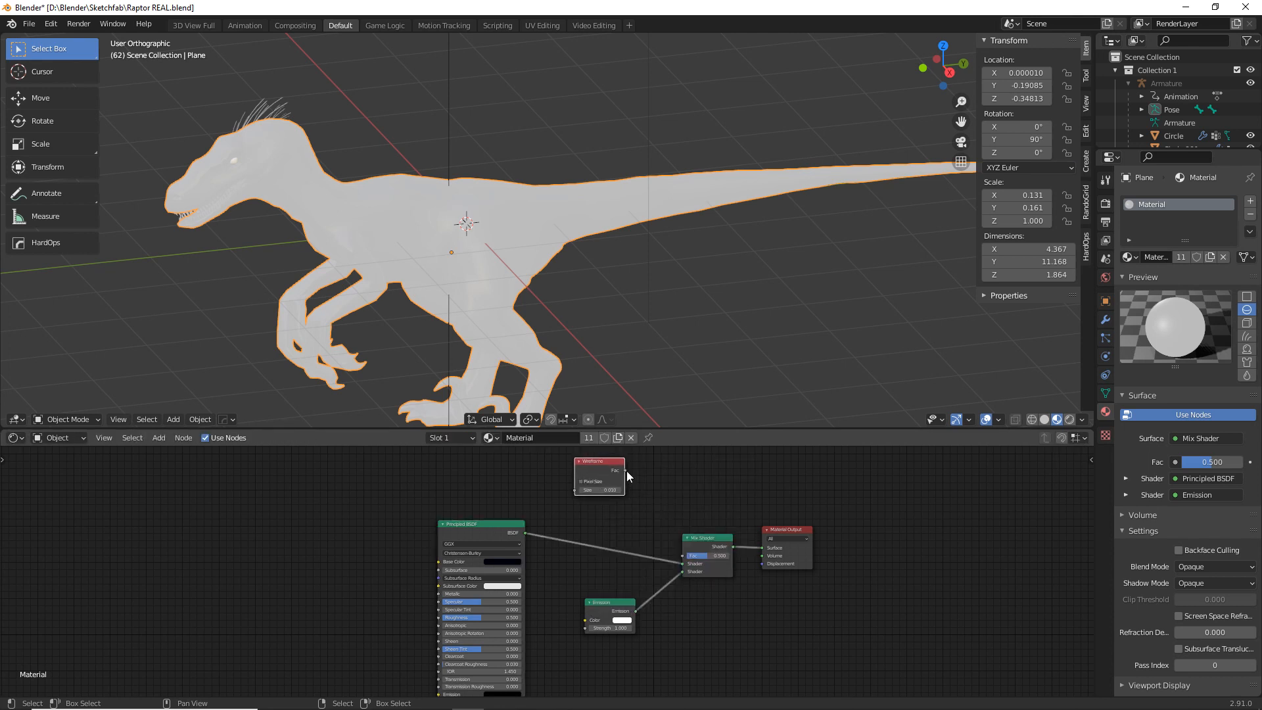
{"action": "mouse_move", "coordinate": [626, 471]}
{"action": "left_mouse_down"}
{"action": "mouse_move", "coordinate": [907, 500]}
{"action": "mouse_move", "coordinate": [685, 556]}
{"action": "left_mouse_up"}
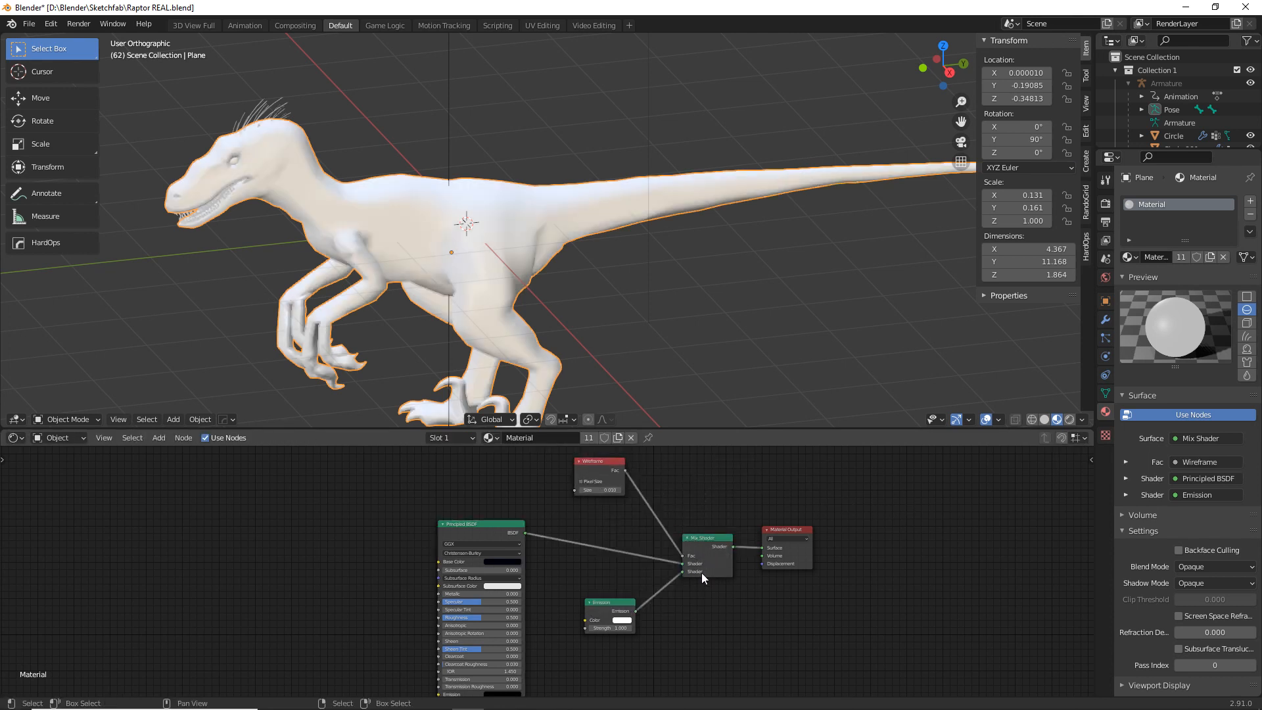
Set the raptor's Principled BSDF to a glossy finish with Specular 1.000 and Roughness 0.000.
{"action": "scroll", "coordinate": [572, 289], "scroll_direction": "up", "scroll_amount": 3}
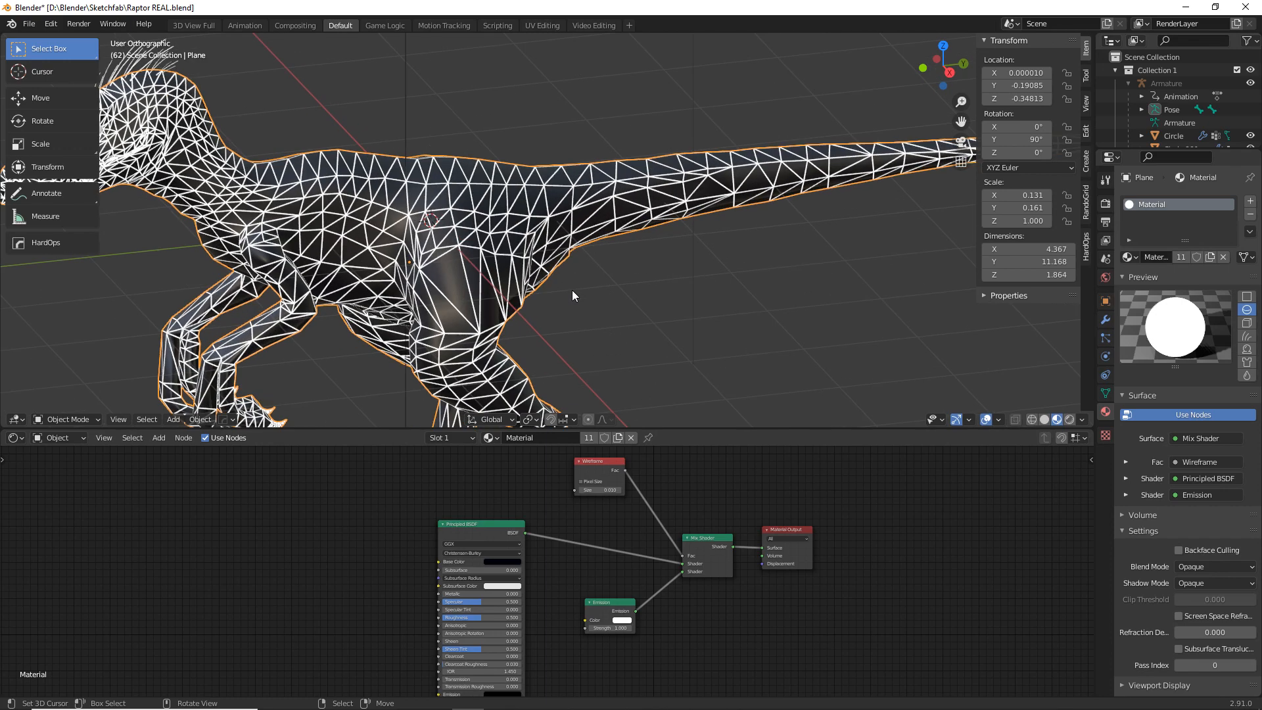
{"action": "middle_click_drag", "start_coordinate": [529, 293], "coordinate": [736, 233]}
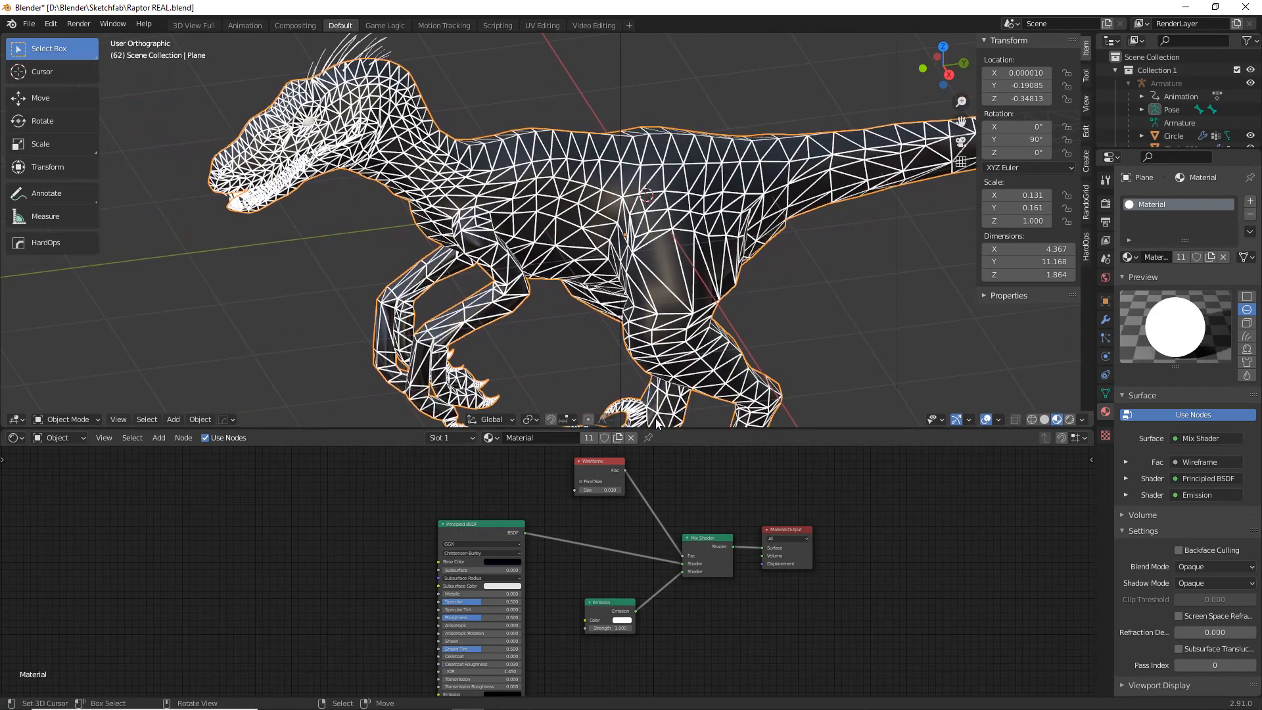
{"action": "middle_click_drag", "start_coordinate": [535, 572], "coordinate": [554, 529]}
{"action": "mouse_move", "coordinate": [513, 558]}
{"action": "left_mouse_down"}
{"action": "mouse_move", "coordinate": [542, 564]}
{"action": "mouse_move", "coordinate": [461, 575]}
{"action": "left_mouse_up"}
{"action": "middle_click_drag", "start_coordinate": [604, 290], "coordinate": [676, 296]}
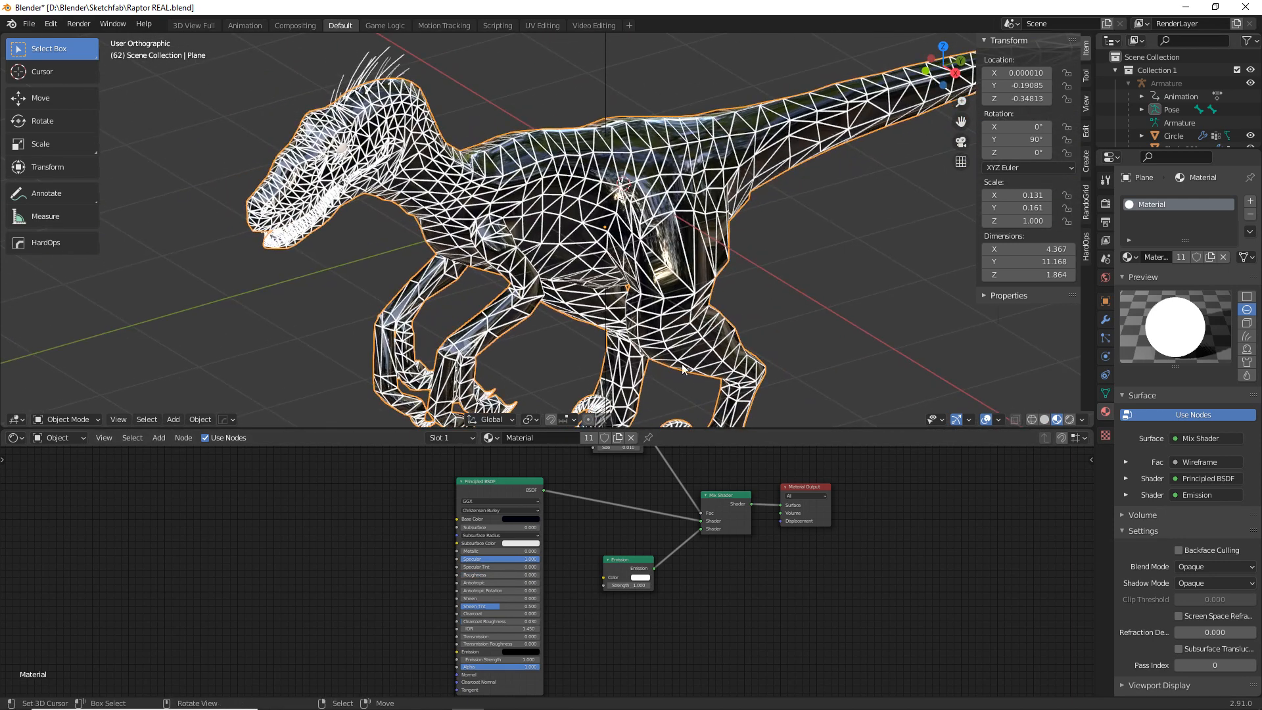
Preview the Wireframe node's output alone on the raptor, try its Size value, and return the preview to the Mix Shader.
{"action": "middle_click_drag", "start_coordinate": [629, 432], "coordinate": [635, 465]}
{"action": "left_click", "coordinate": [635, 465], "text": "ctrl+shift"}
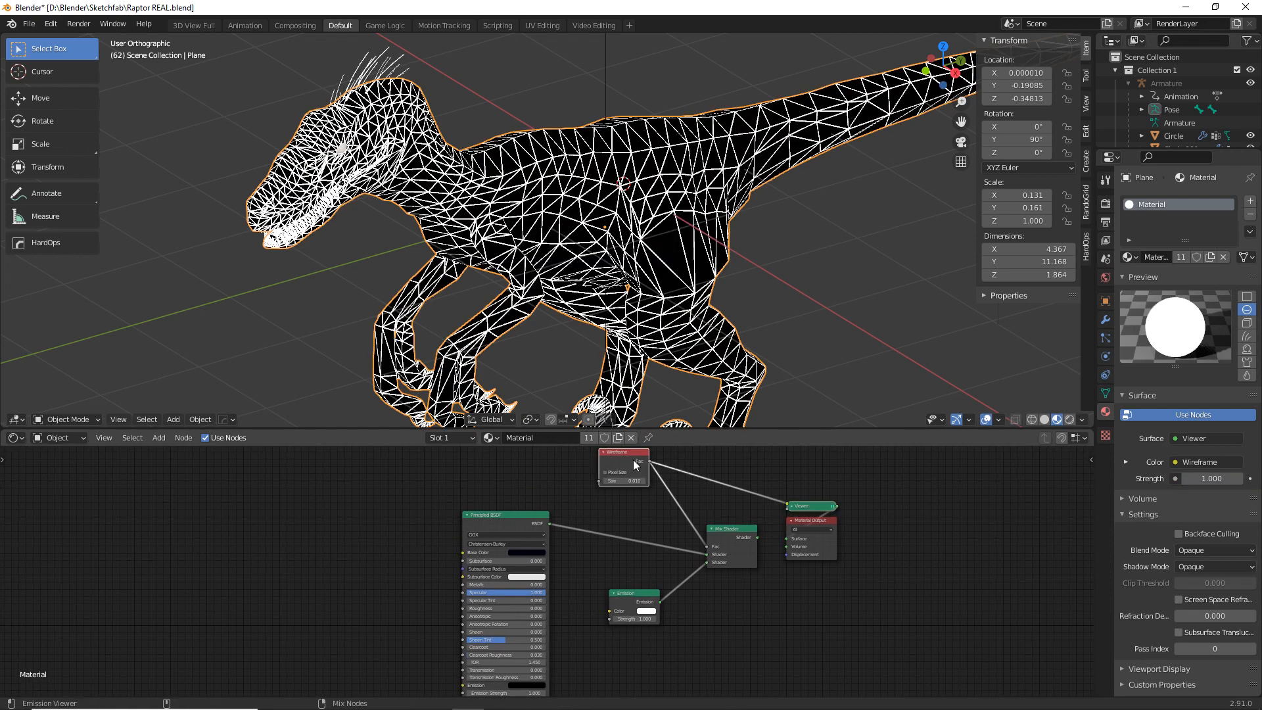
{"action": "mouse_move", "coordinate": [629, 482]}
{"action": "left_mouse_down"}
{"action": "mouse_move", "coordinate": [677, 482]}
{"action": "mouse_move", "coordinate": [629, 482]}
{"action": "left_mouse_up"}
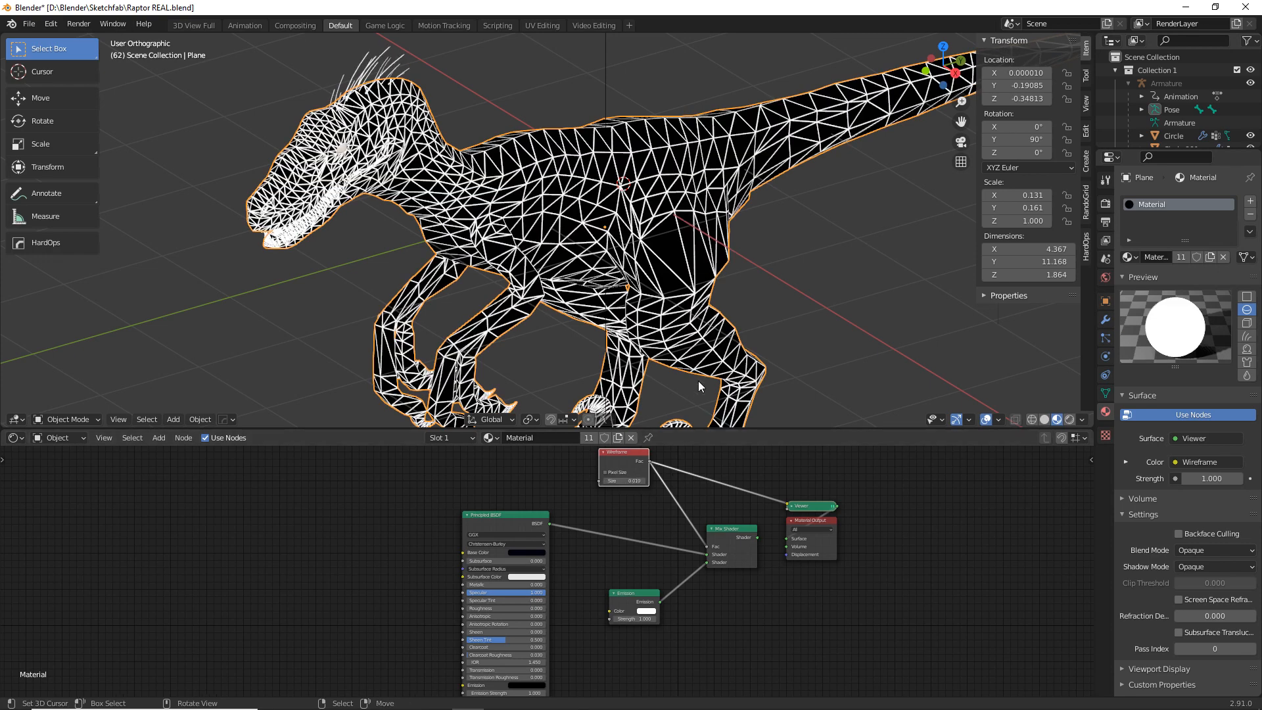
{"action": "left_click", "coordinate": [720, 548], "text": "ctrl+shift"}
Set the Emission shader's color to bright red and its strength to 2.
{"action": "left_click", "coordinate": [646, 611]}
{"action": "left_click", "coordinate": [697, 529]}
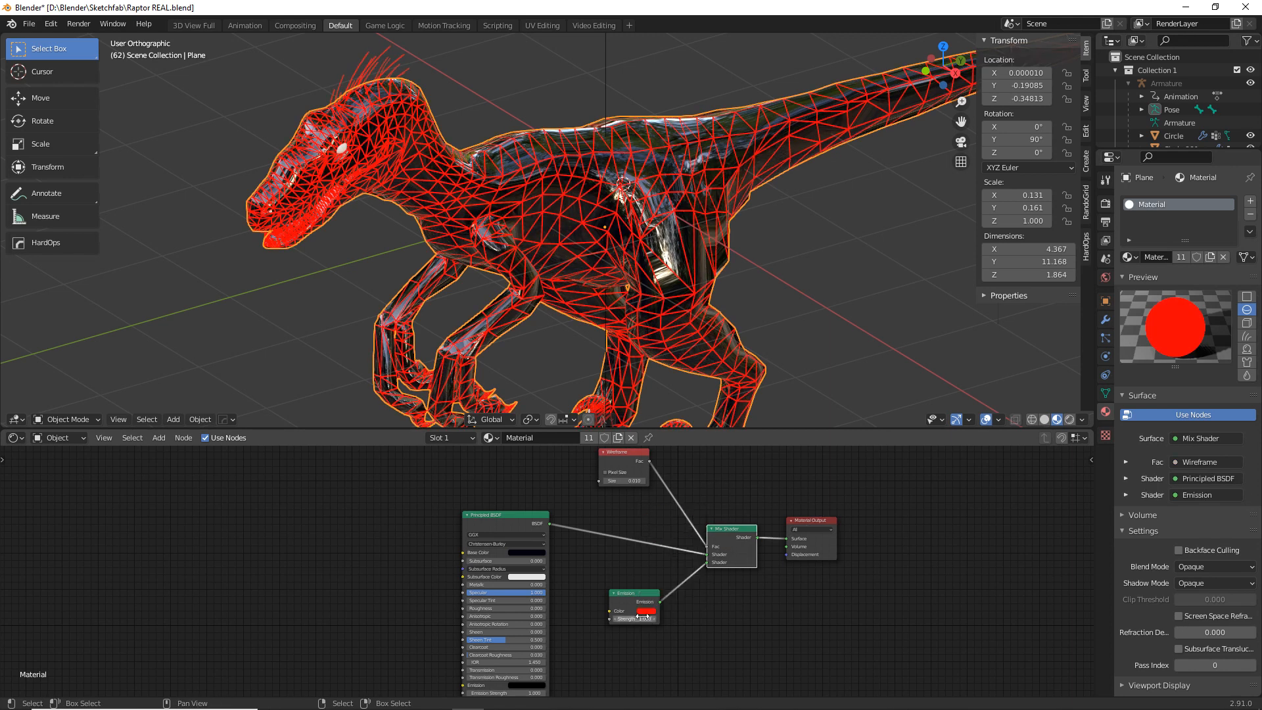
{"action": "key", "text": "Return"}
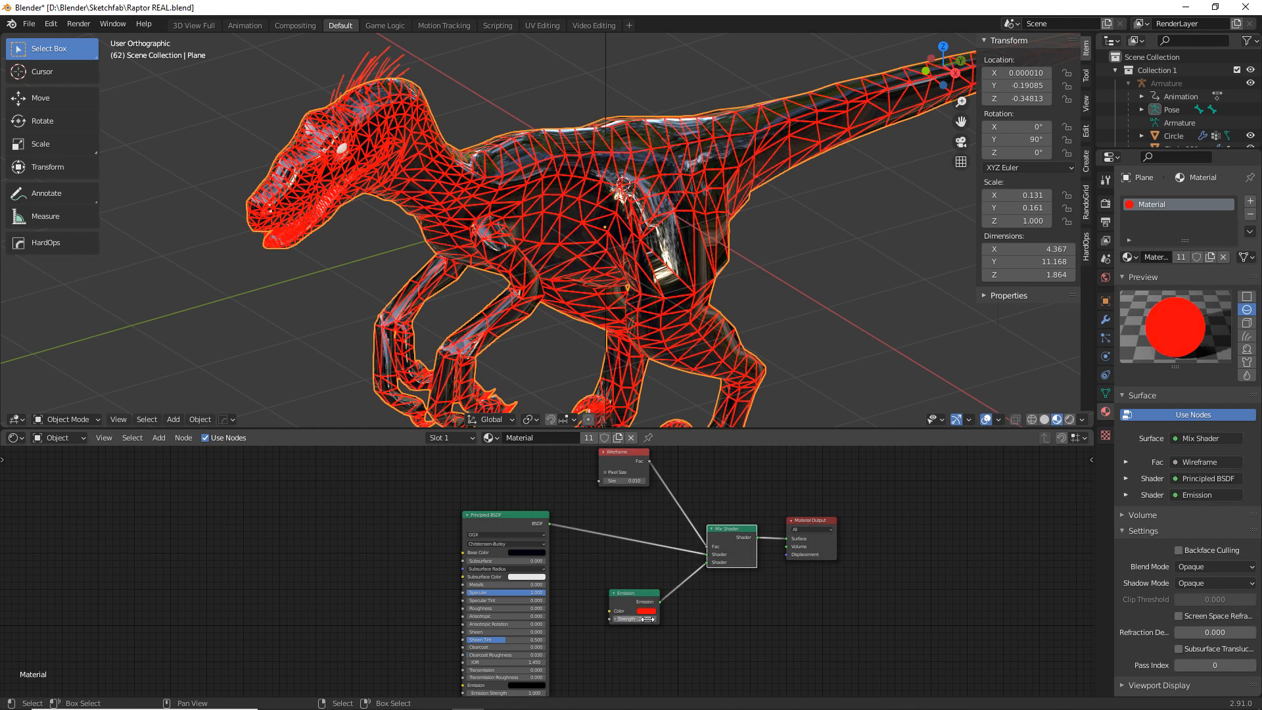
Enable Bloom in the Eevee render settings and set the world background color to black.
{"action": "left_click", "coordinate": [1106, 203]}
{"action": "left_click", "coordinate": [1132, 306]}
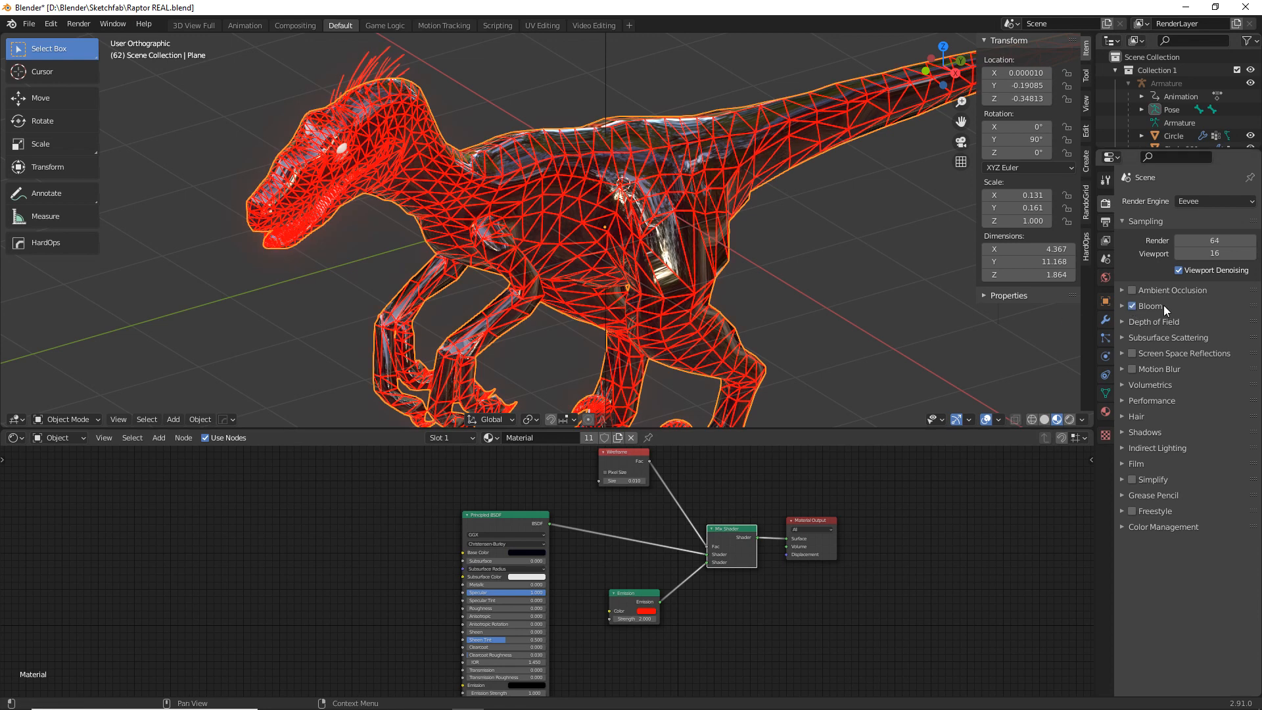
{"action": "left_click", "coordinate": [1105, 277]}
{"action": "left_click", "coordinate": [1177, 265]}
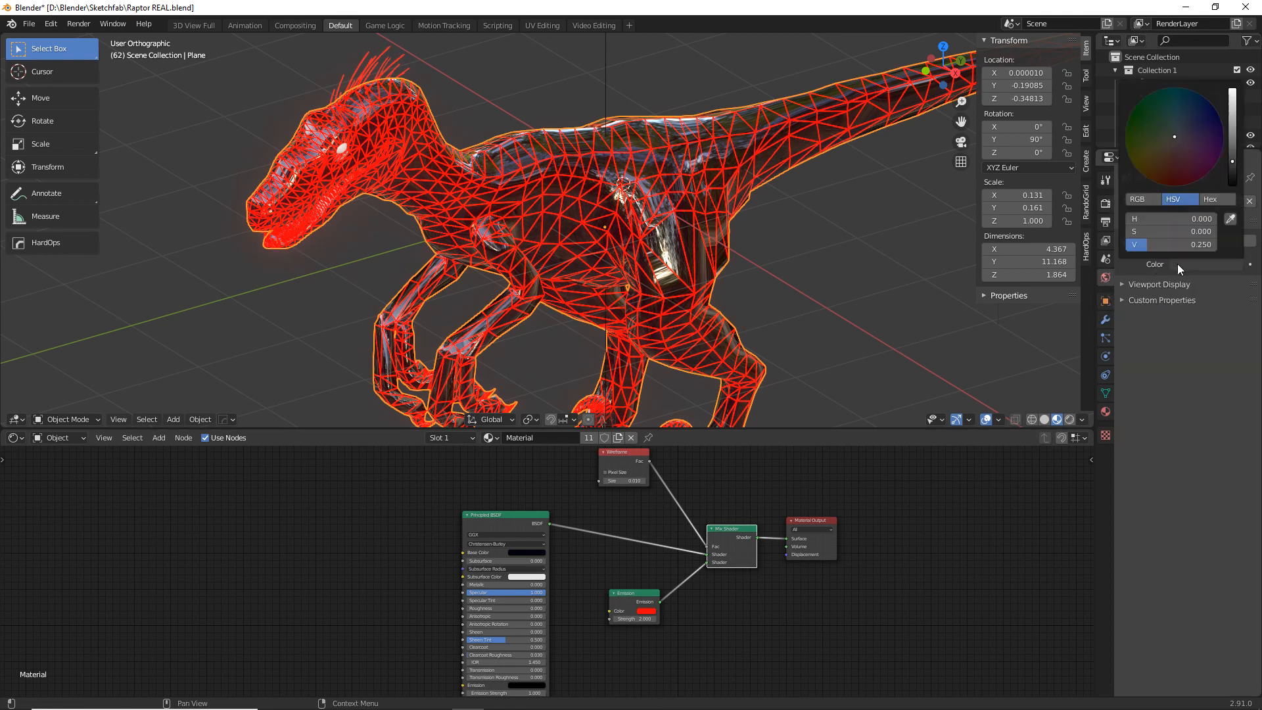
{"action": "left_click", "coordinate": [1232, 184]}
{"action": "left_click", "coordinate": [1172, 238]}
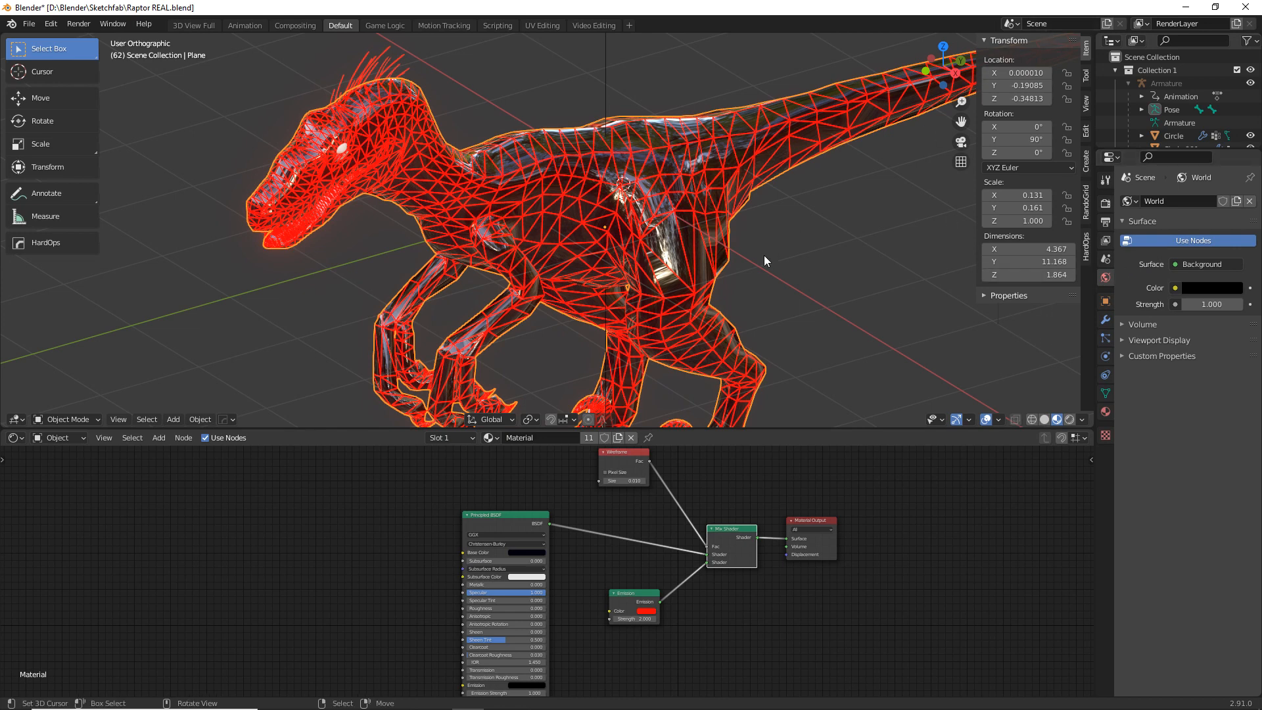
Switch the 3D viewport to Rendered shading and deselect the raptor.
{"action": "key", "text": "z"}
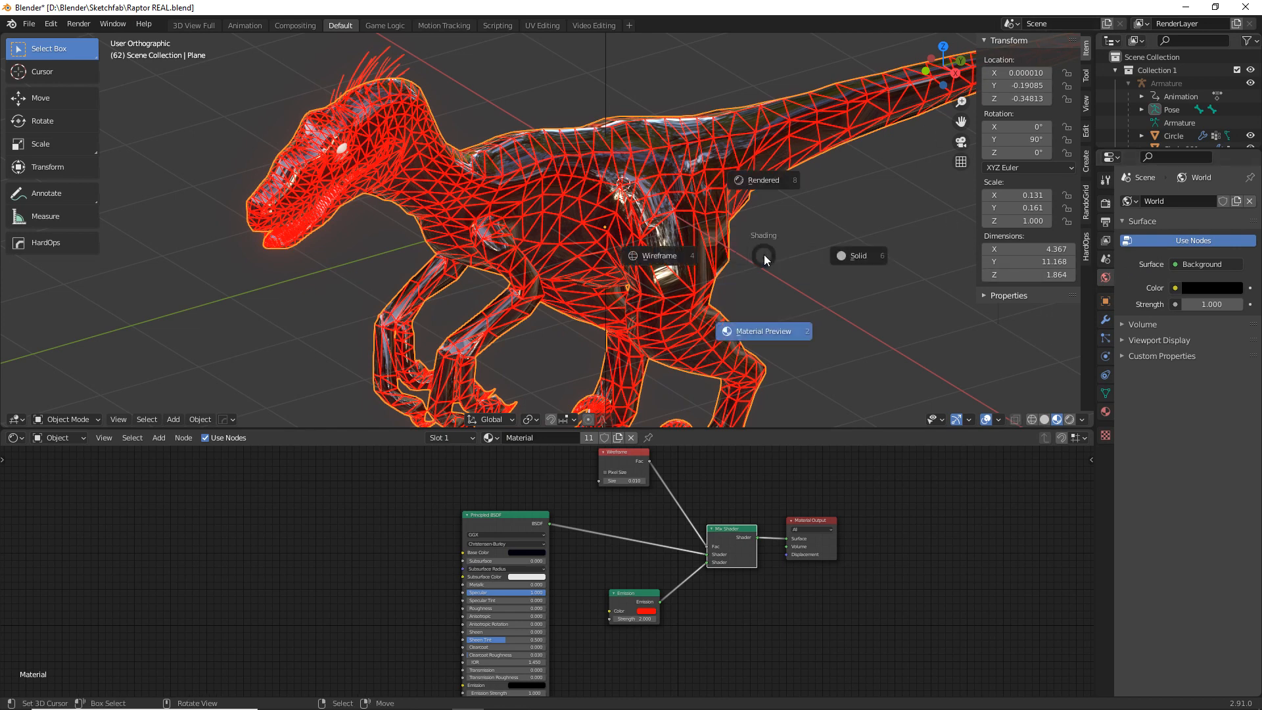
{"action": "left_click", "coordinate": [753, 184]}
{"action": "key", "text": "alt+a"}
{"action": "middle_click_drag", "start_coordinate": [715, 276], "coordinate": [710, 265]}
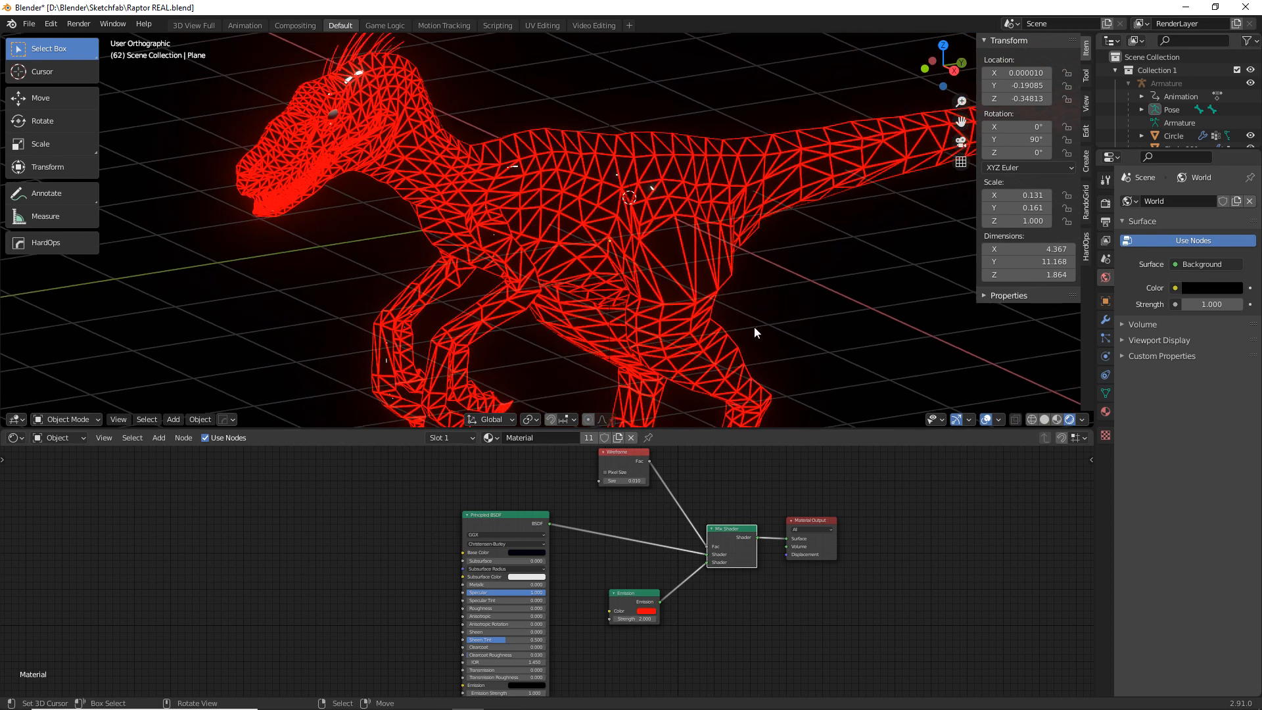
Hide the viewport overlays and enlarge the 3D viewport to show the glowing raptor, with the render settings open.
{"action": "left_click", "coordinate": [986, 420]}
{"action": "left_click_drag", "start_coordinate": [930, 428], "coordinate": [934, 589]}
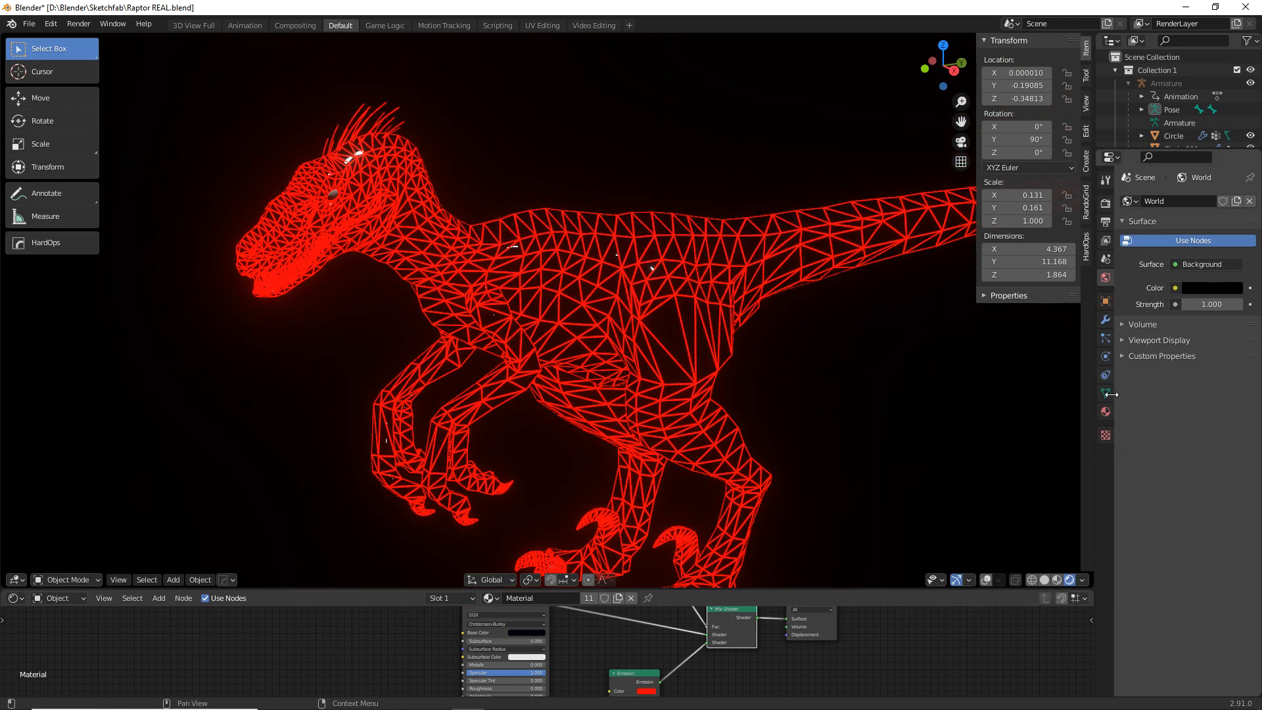
{"action": "left_click", "coordinate": [1105, 202]}
{"action": "middle_click_drag", "start_coordinate": [644, 333], "coordinate": [611, 326]}
{"action": "scroll", "coordinate": [690, 323], "scroll_direction": "down", "scroll_amount": 4}
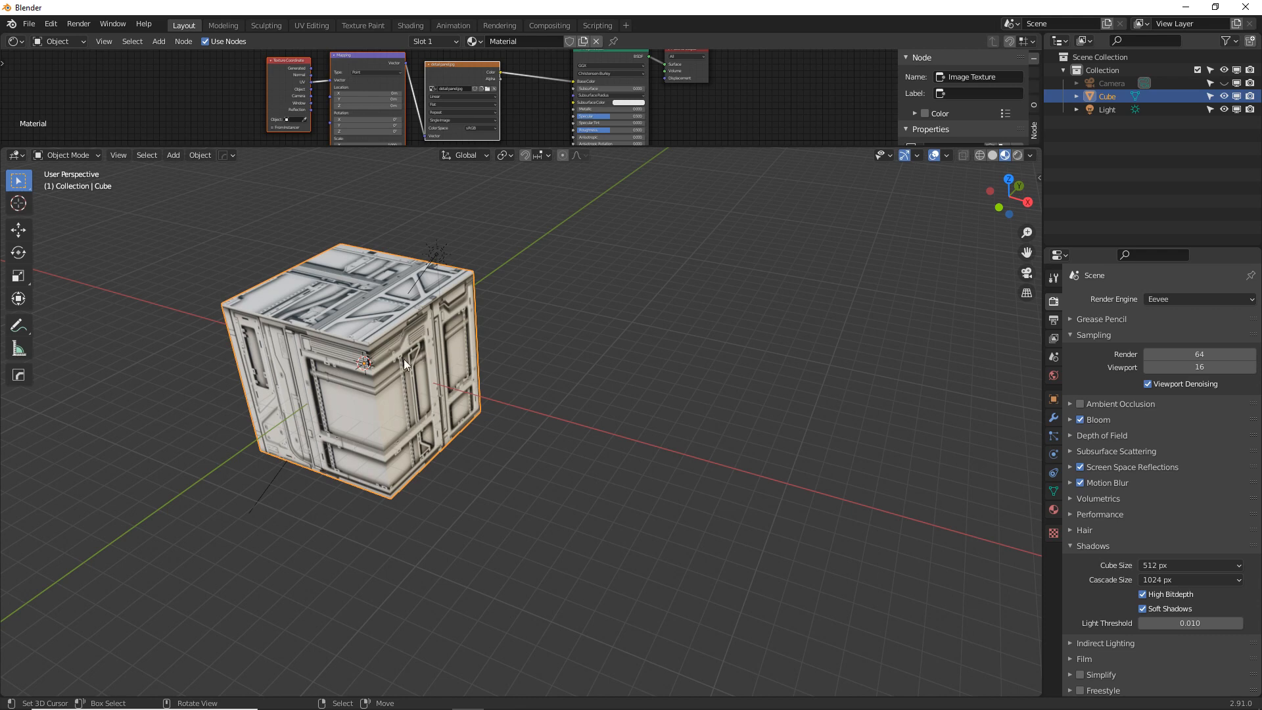
In the textured cube scene, enlarge the Shader Editor so that the cube material's full node tree fits.
{"action": "middle_click_drag", "start_coordinate": [591, 191], "coordinate": [656, 293]}
{"action": "middle_click_drag", "start_coordinate": [660, 304], "coordinate": [717, 342]}
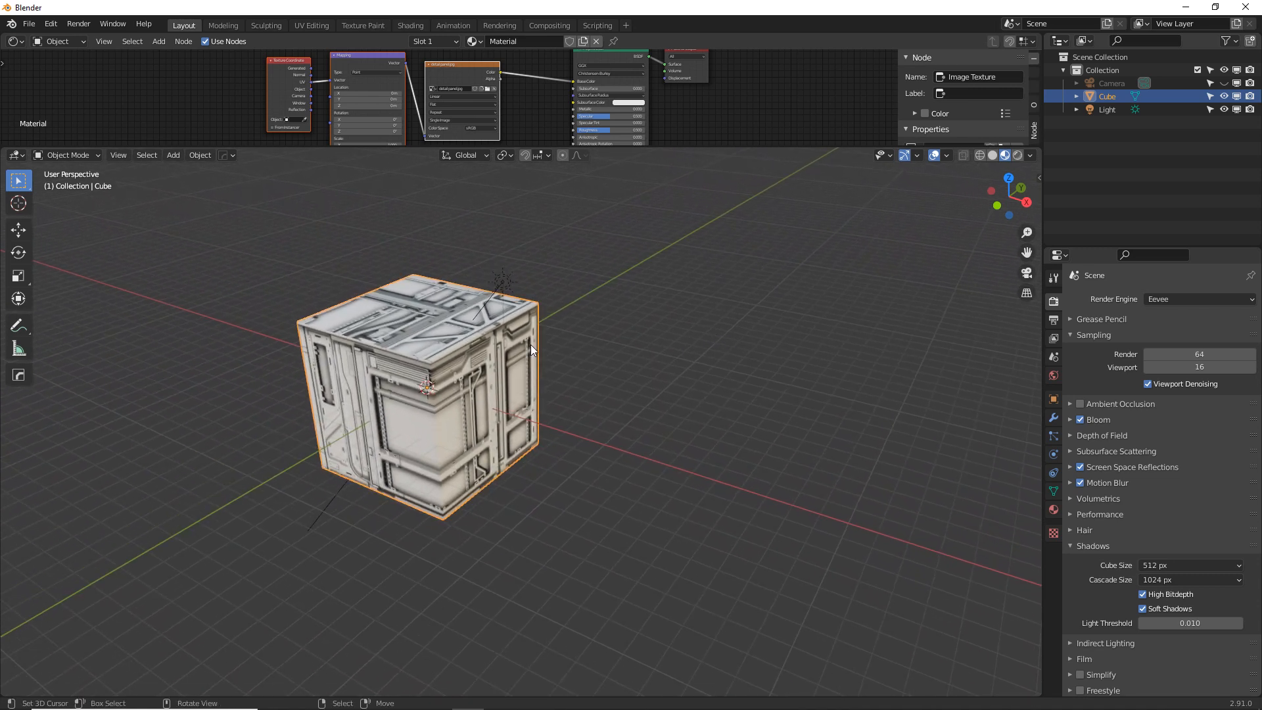
{"action": "scroll", "coordinate": [531, 344], "scroll_direction": "down", "scroll_amount": 3}
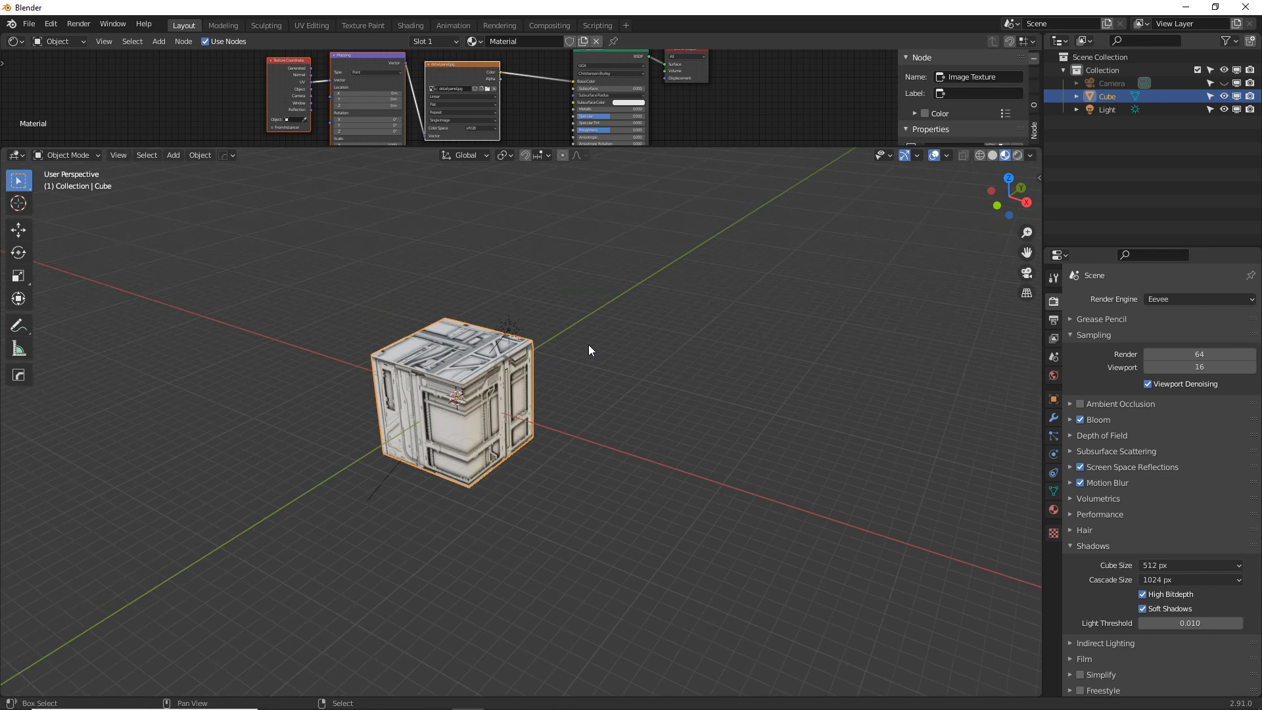
{"action": "middle_click_drag", "start_coordinate": [589, 344], "coordinate": [544, 337], "text": "shift"}
{"action": "left_click_drag", "start_coordinate": [544, 146], "coordinate": [550, 284]}
{"action": "middle_click_drag", "start_coordinate": [560, 217], "coordinate": [643, 193]}
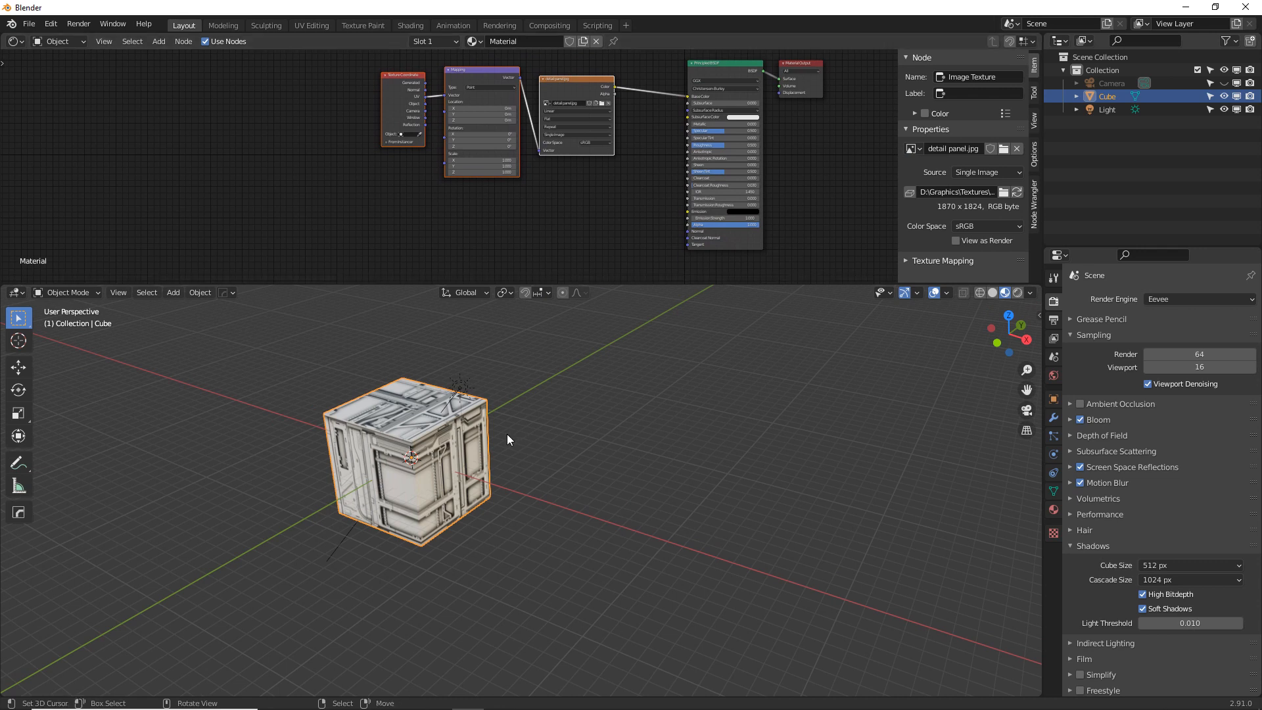
Duplicate the textured cube beside itself and repeat the duplication three times to form an evenly spaced row of five.
{"action": "middle_click_drag", "start_coordinate": [506, 433], "coordinate": [388, 388]}
{"action": "key", "text": "shift+d"}
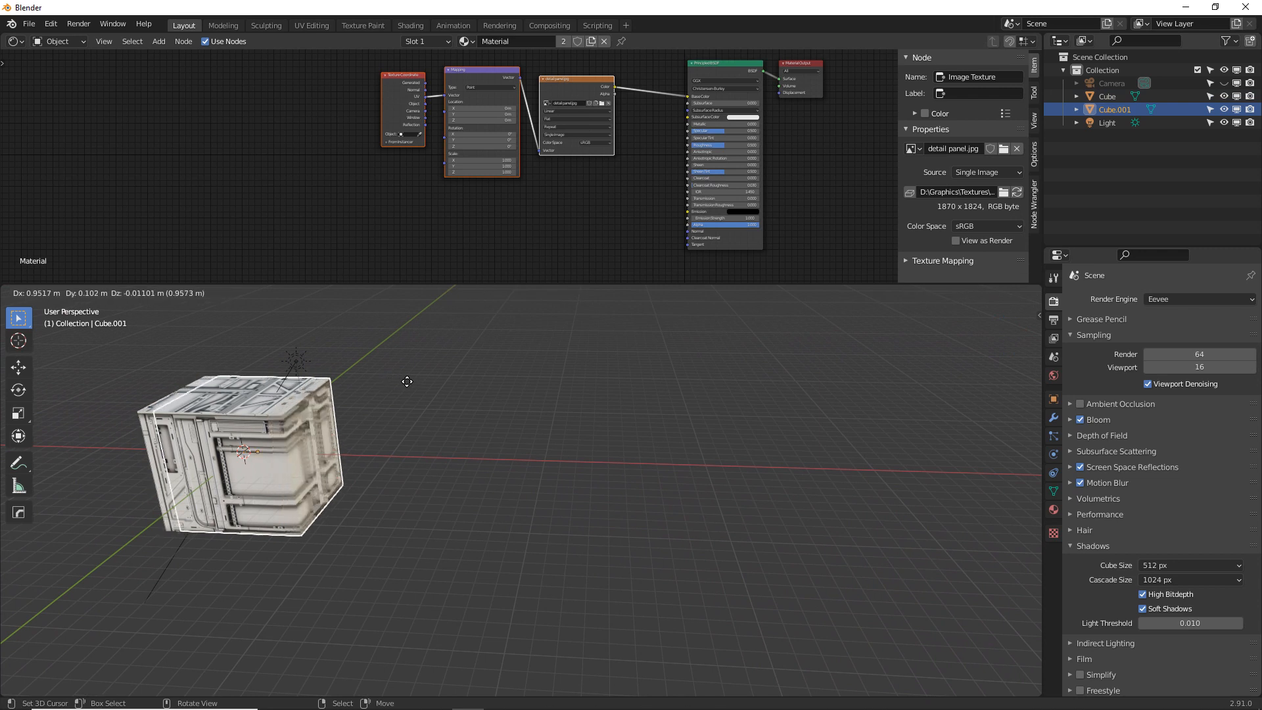
{"action": "left_click", "coordinate": [560, 390]}
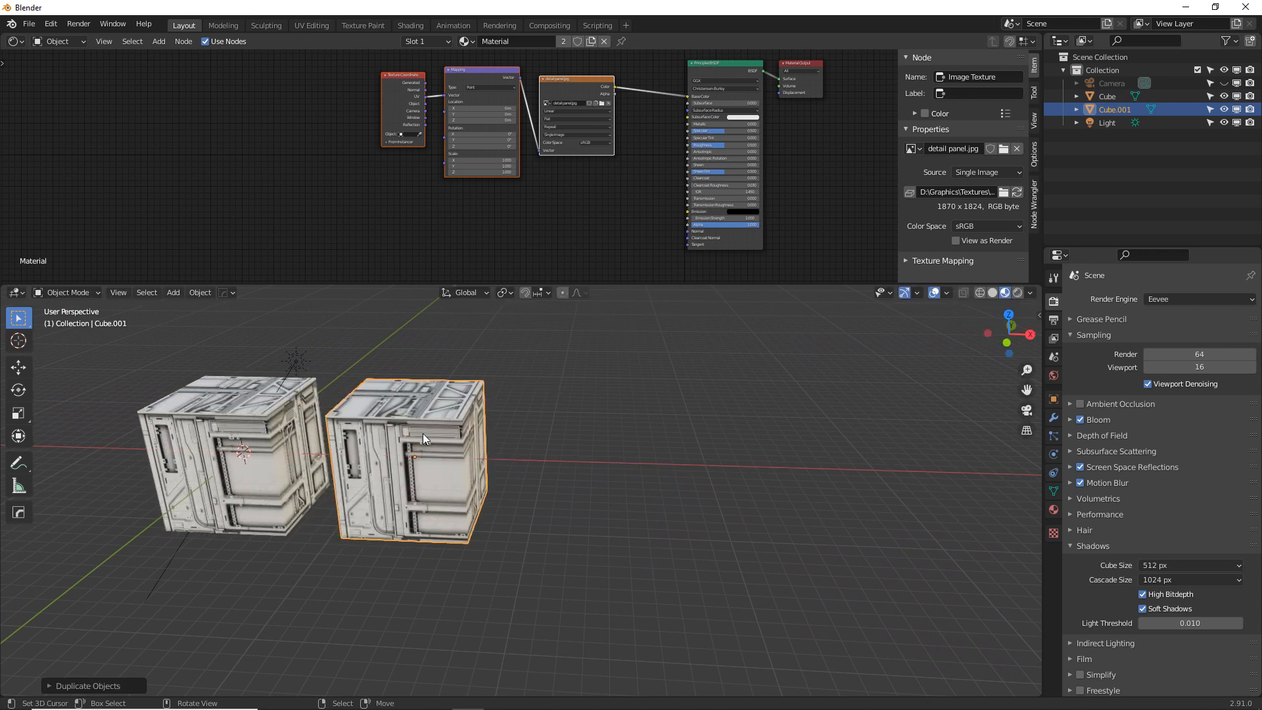
{"action": "key", "text": "shift+r"}
{"action": "key", "text": "shift+r"}
{"action": "key", "text": "shift+r"}
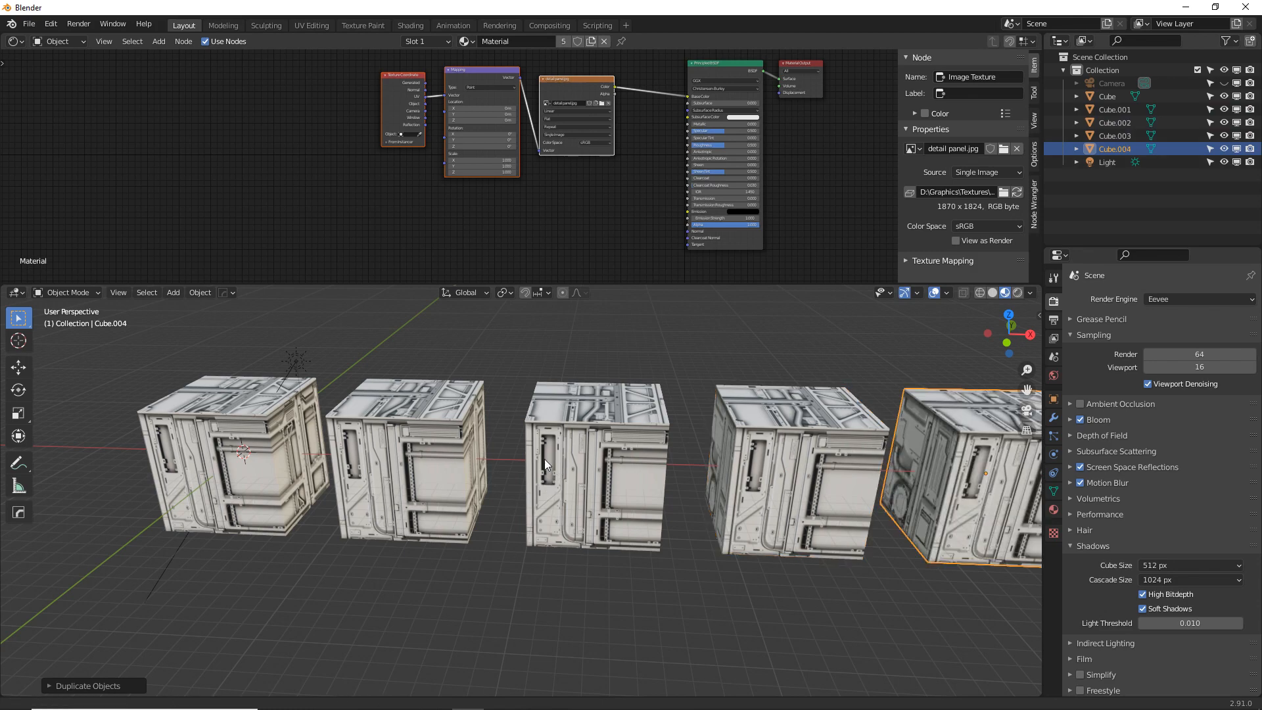
{"action": "middle_click_drag", "start_coordinate": [544, 459], "coordinate": [463, 433]}
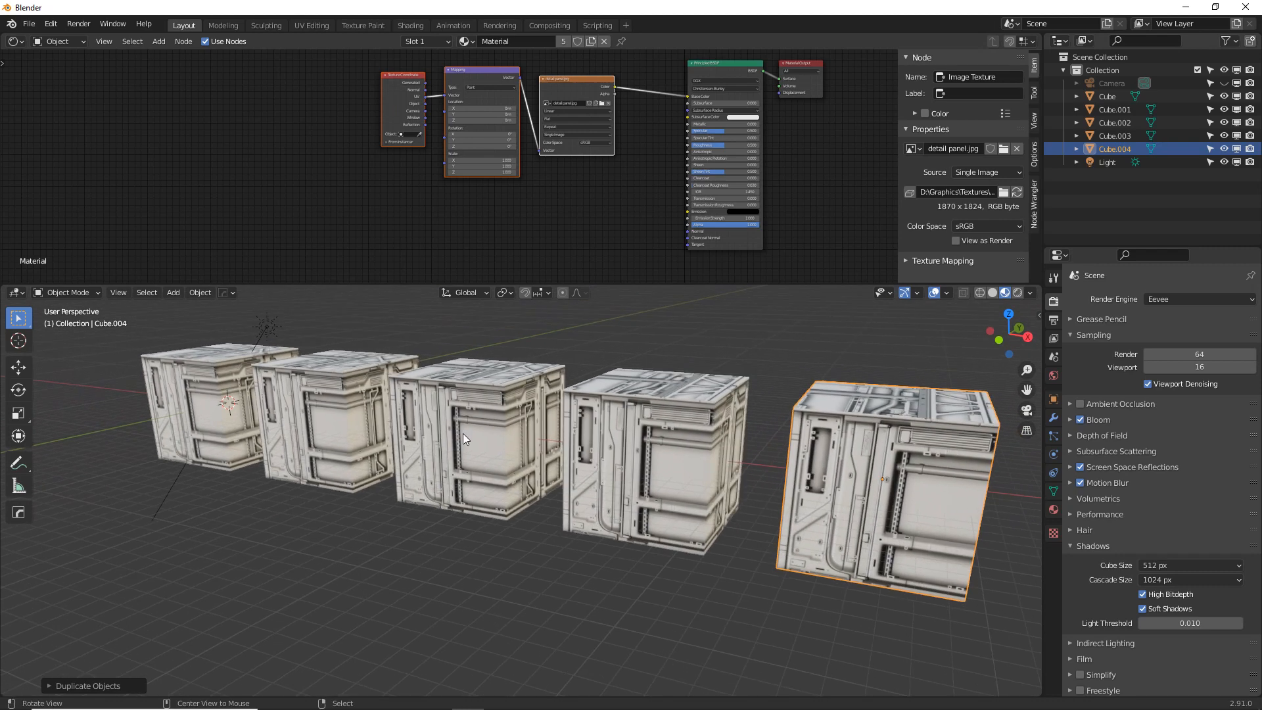
Move the Texture Coordinate and Mapping nodes farther away from the Image Texture node to make room between them.
{"action": "left_click", "coordinate": [405, 112]}
{"action": "key", "text": "g"}
{"action": "left_click", "coordinate": [239, 113]}
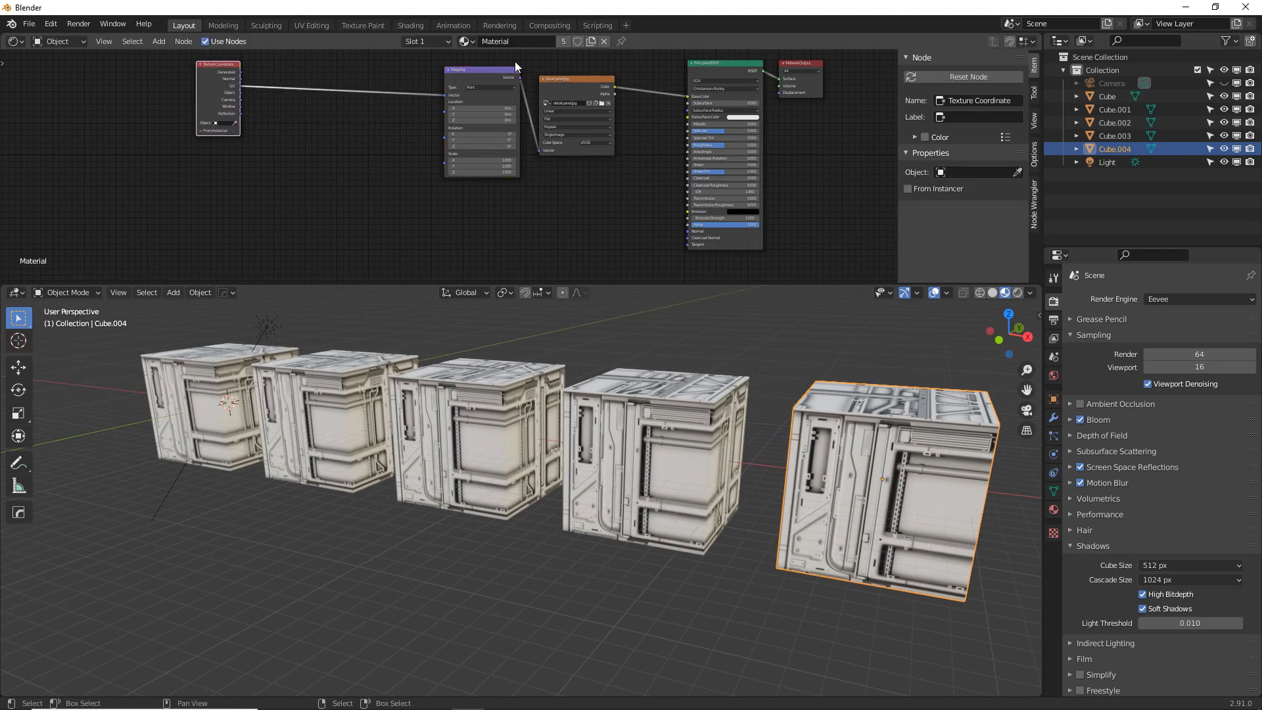
{"action": "left_click", "coordinate": [507, 85]}
{"action": "key", "text": "g"}
{"action": "left_click", "coordinate": [421, 79]}
Add an Object Info node below the Texture Coordinate node.
{"action": "key", "text": "shift+a"}
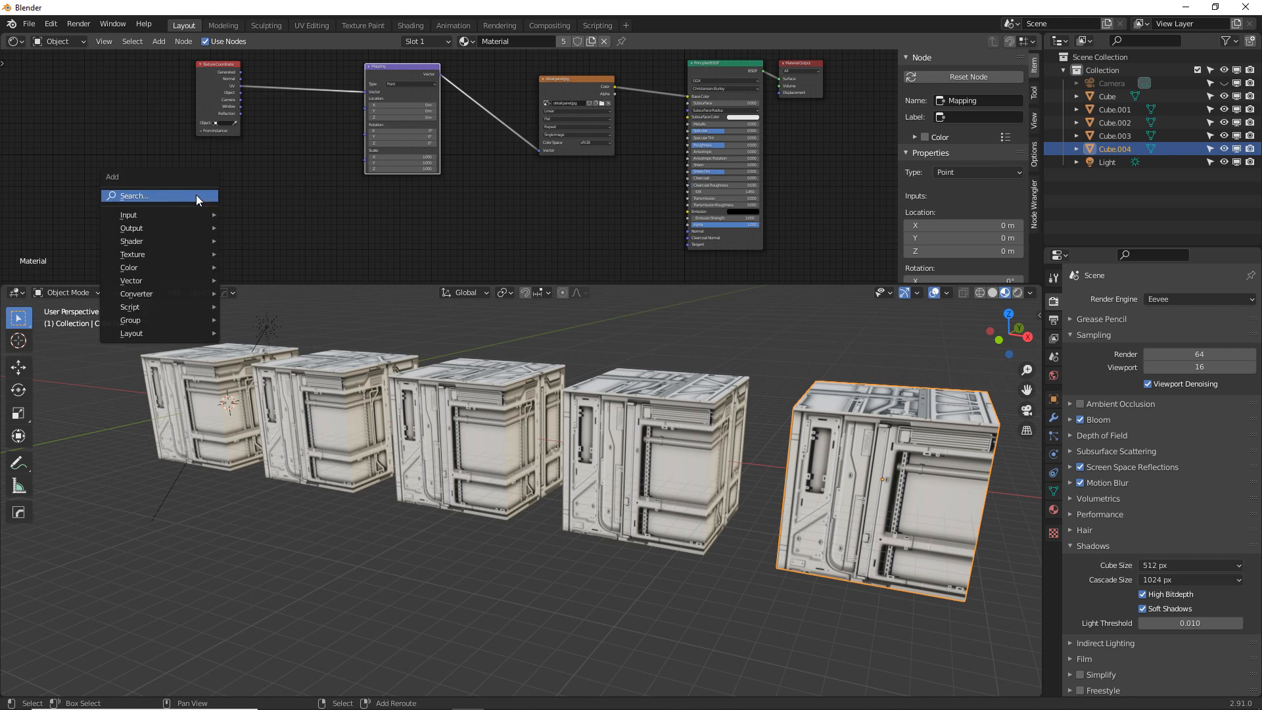
{"action": "type", "text": "ob"}
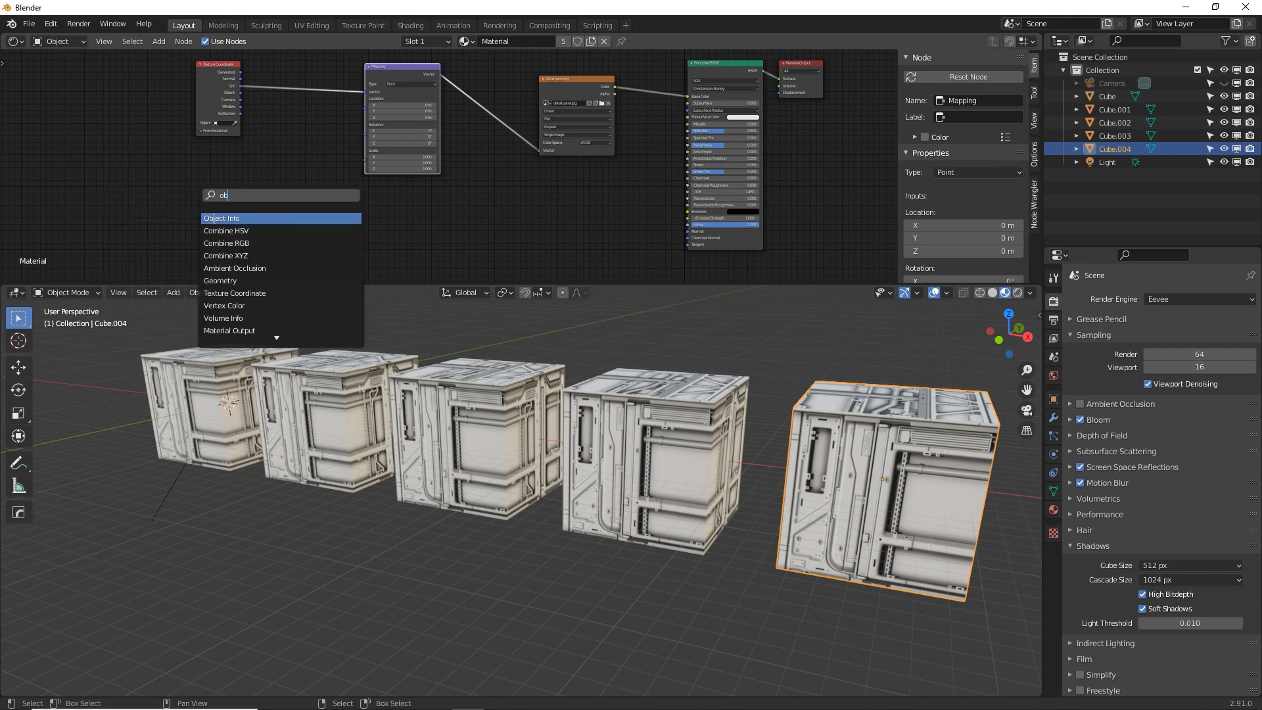
{"action": "key", "text": "Return"}
{"action": "left_click", "coordinate": [209, 197]}
{"action": "scroll", "coordinate": [219, 195], "scroll_direction": "up", "scroll_amount": 3}
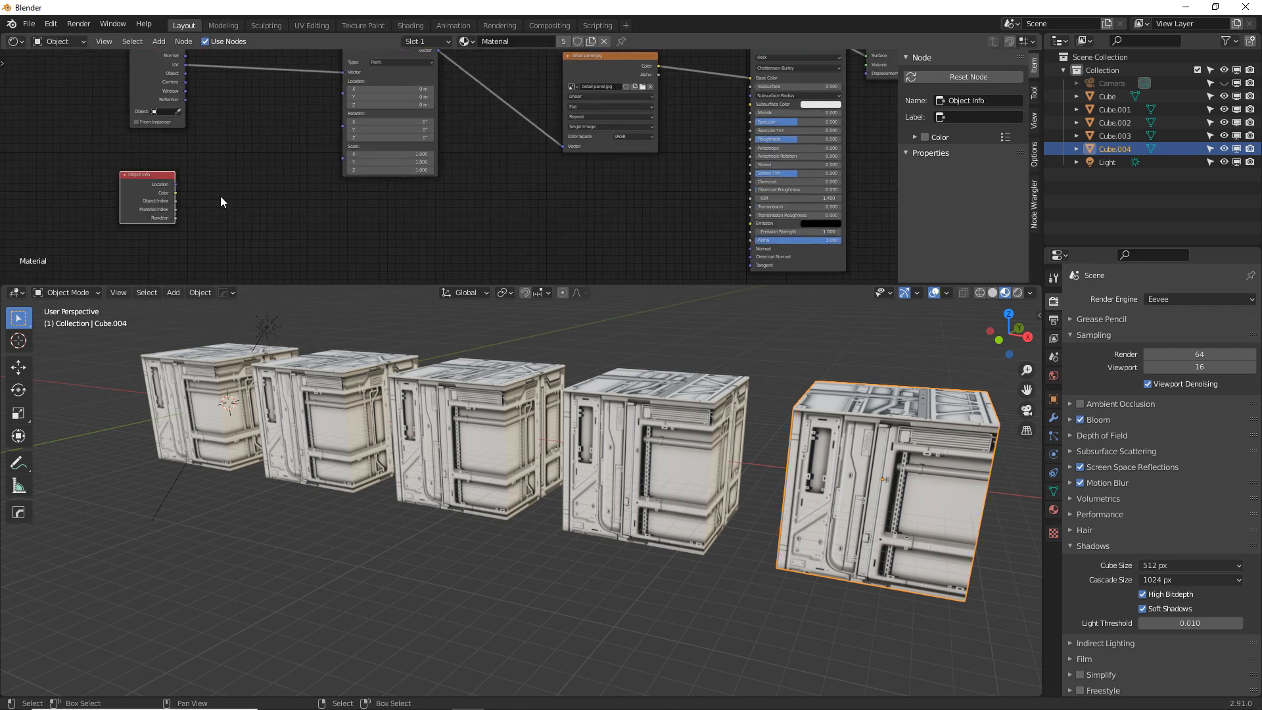
{"action": "scroll", "coordinate": [217, 200], "scroll_direction": "left", "scroll_amount": 3, "text": "ctrl"}
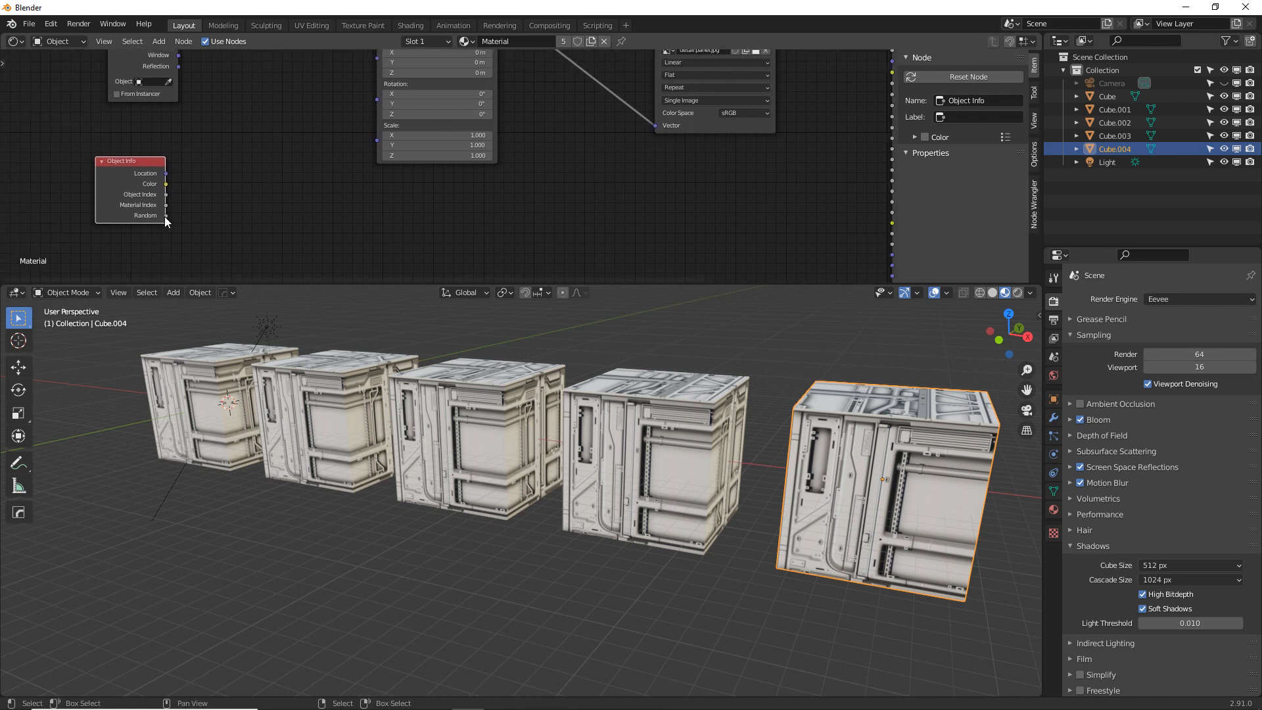
{"action": "left_click_drag", "start_coordinate": [166, 215], "coordinate": [263, 176]}
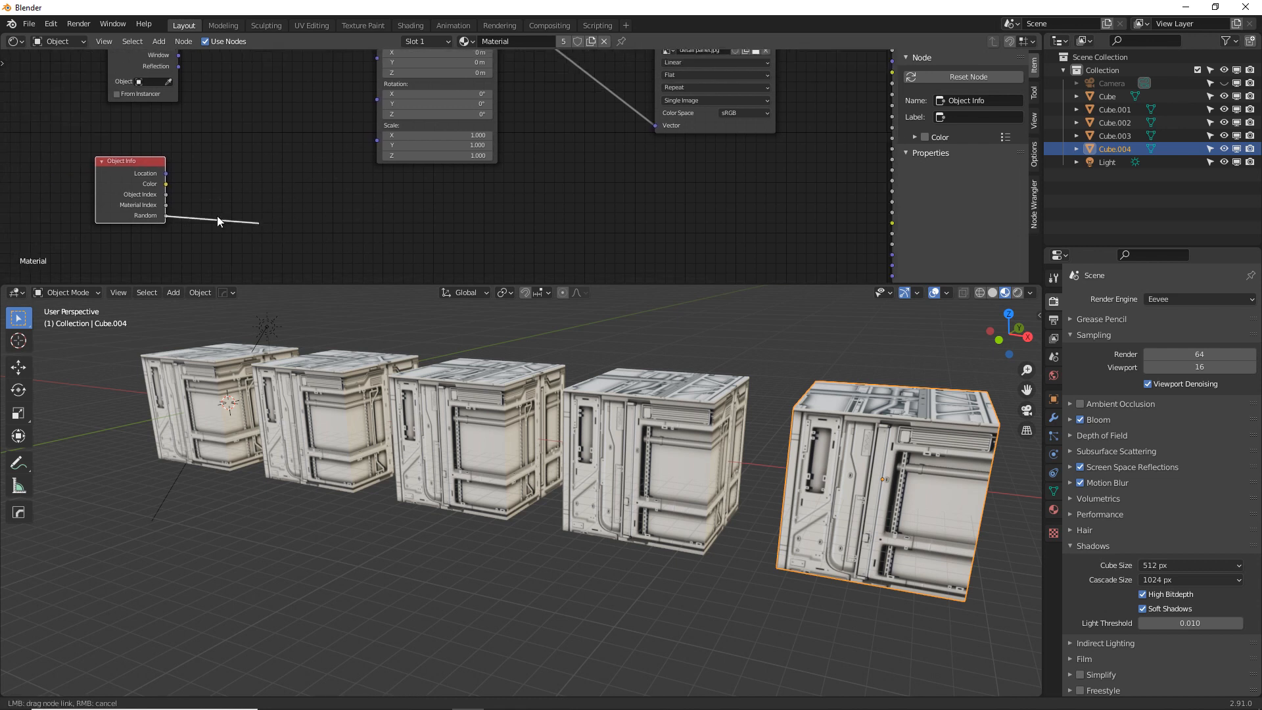
{"action": "left_click_drag", "start_coordinate": [178, 220], "coordinate": [263, 193]}
{"action": "scroll", "coordinate": [256, 200], "scroll_direction": "down", "scroll_amount": 2}
{"action": "scroll", "coordinate": [254, 204], "scroll_direction": "left", "scroll_amount": 3, "text": "ctrl"}
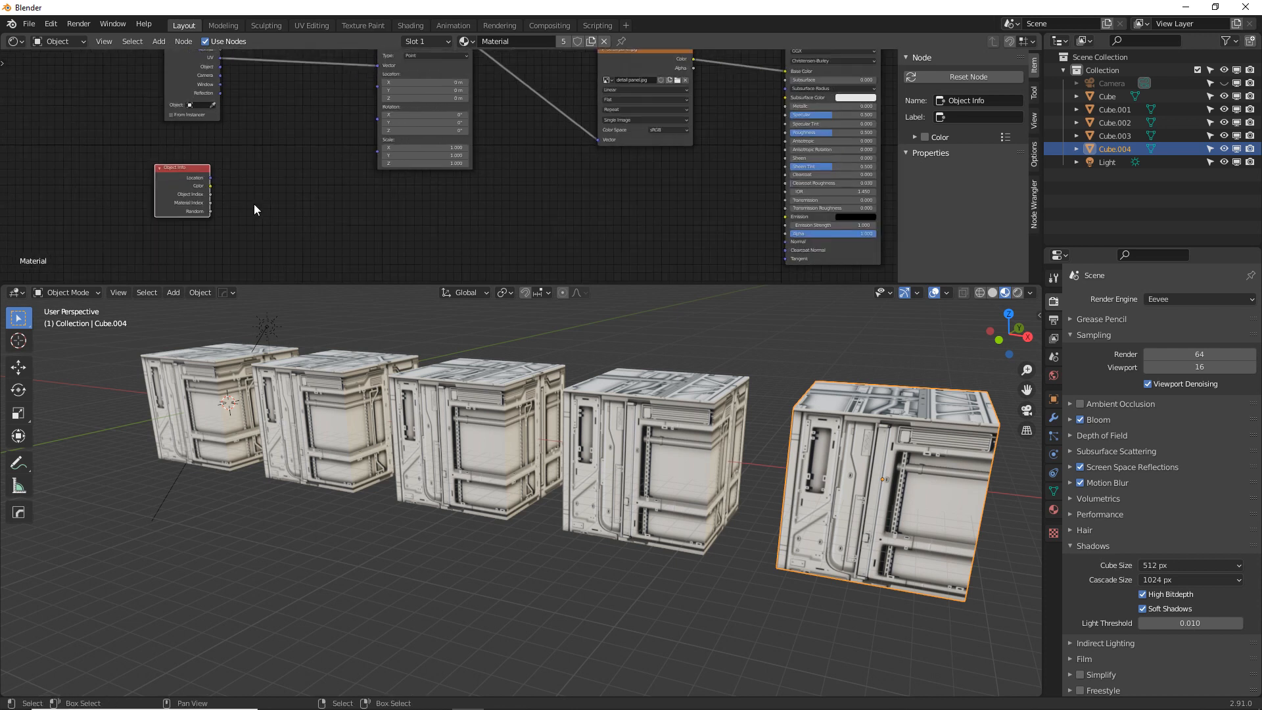
Add a Vector Math node with the Add operation between the Texture Coordinate and Mapping nodes.
{"action": "middle_click_drag", "start_coordinate": [344, 196], "coordinate": [324, 199]}
{"action": "middle_click_drag", "start_coordinate": [413, 55], "coordinate": [408, 75]}
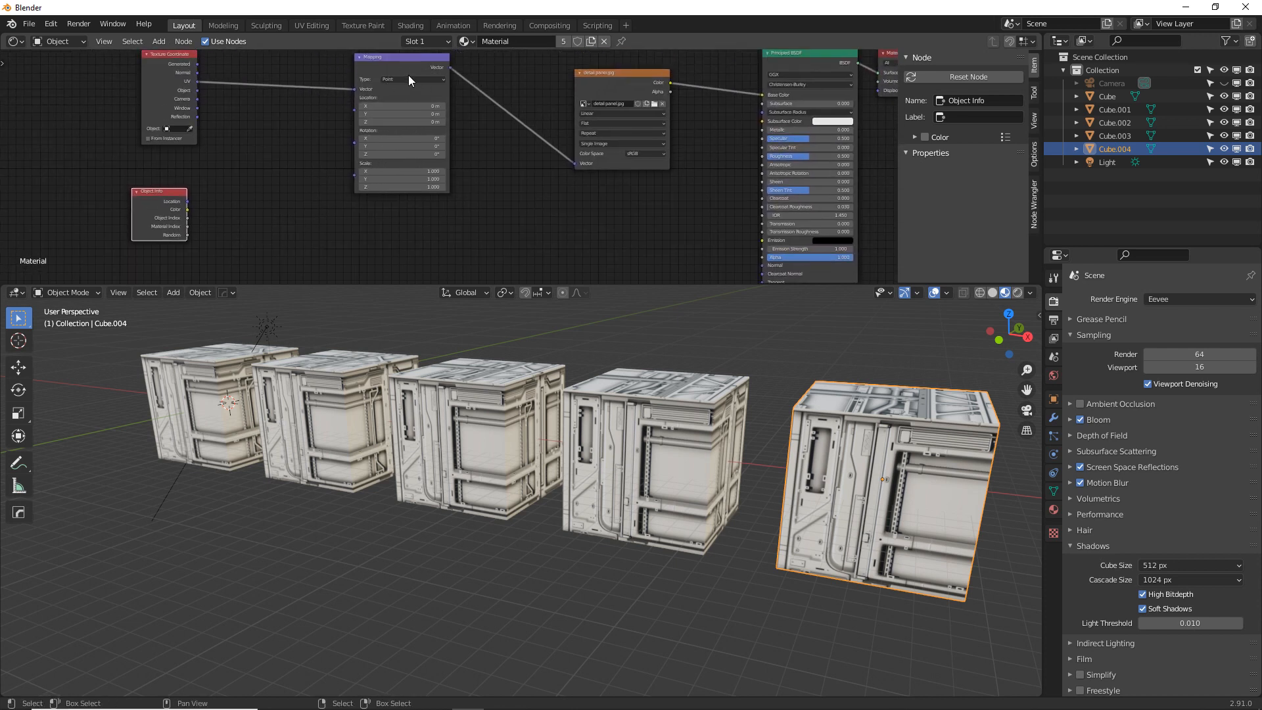
{"action": "key", "text": "shift+a"}
{"action": "left_click", "coordinate": [286, 196]}
{"action": "type", "text": "vect"}
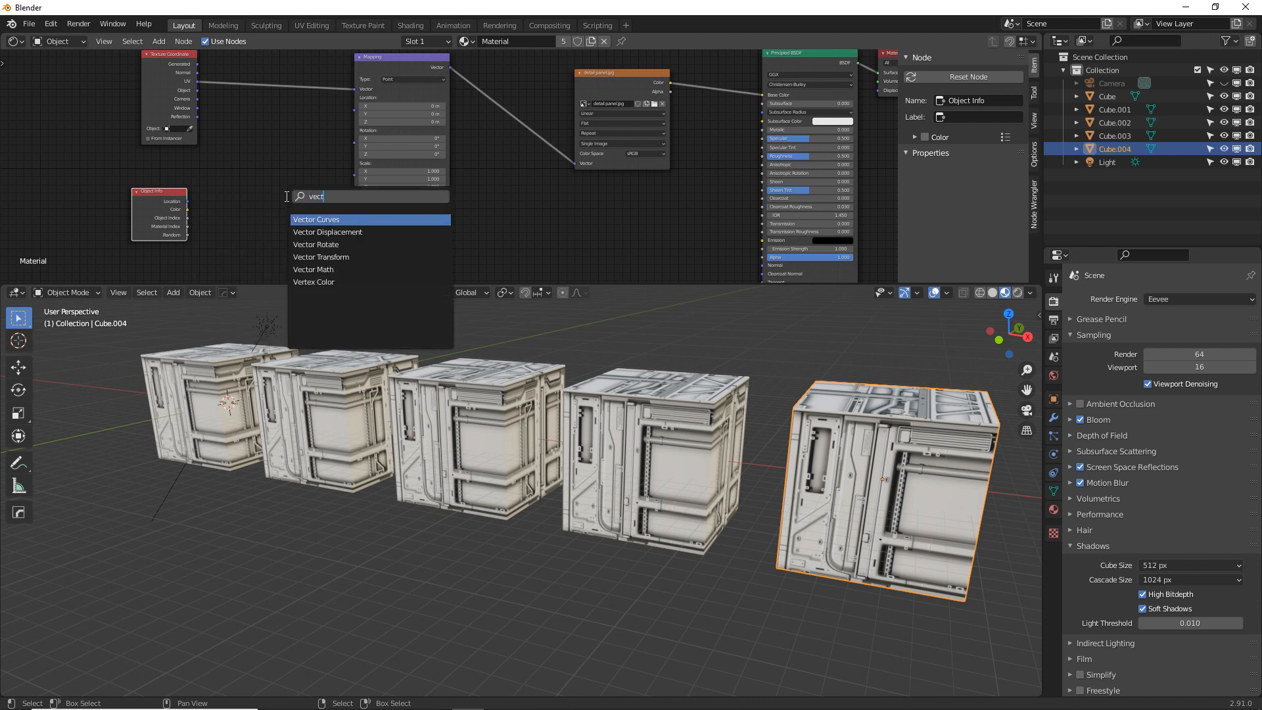
{"action": "type", "text": "or"}
{"action": "left_click", "coordinate": [338, 270]}
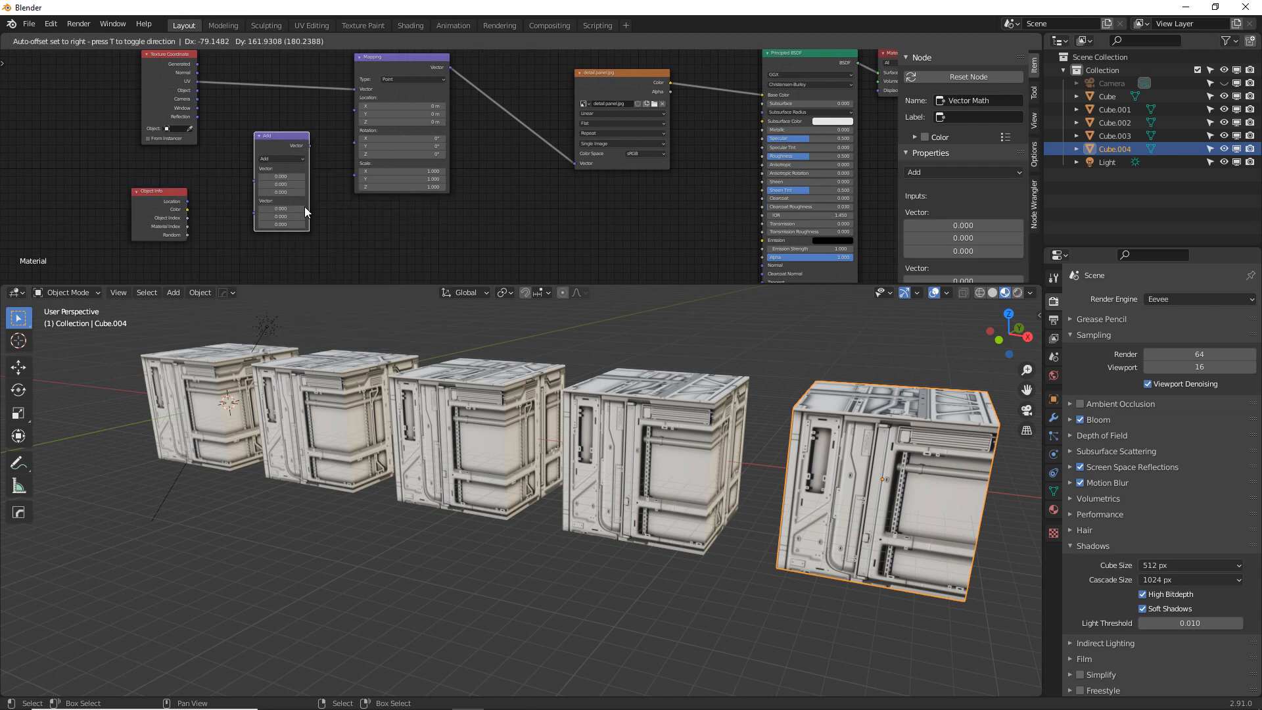
{"action": "left_click", "coordinate": [305, 206]}
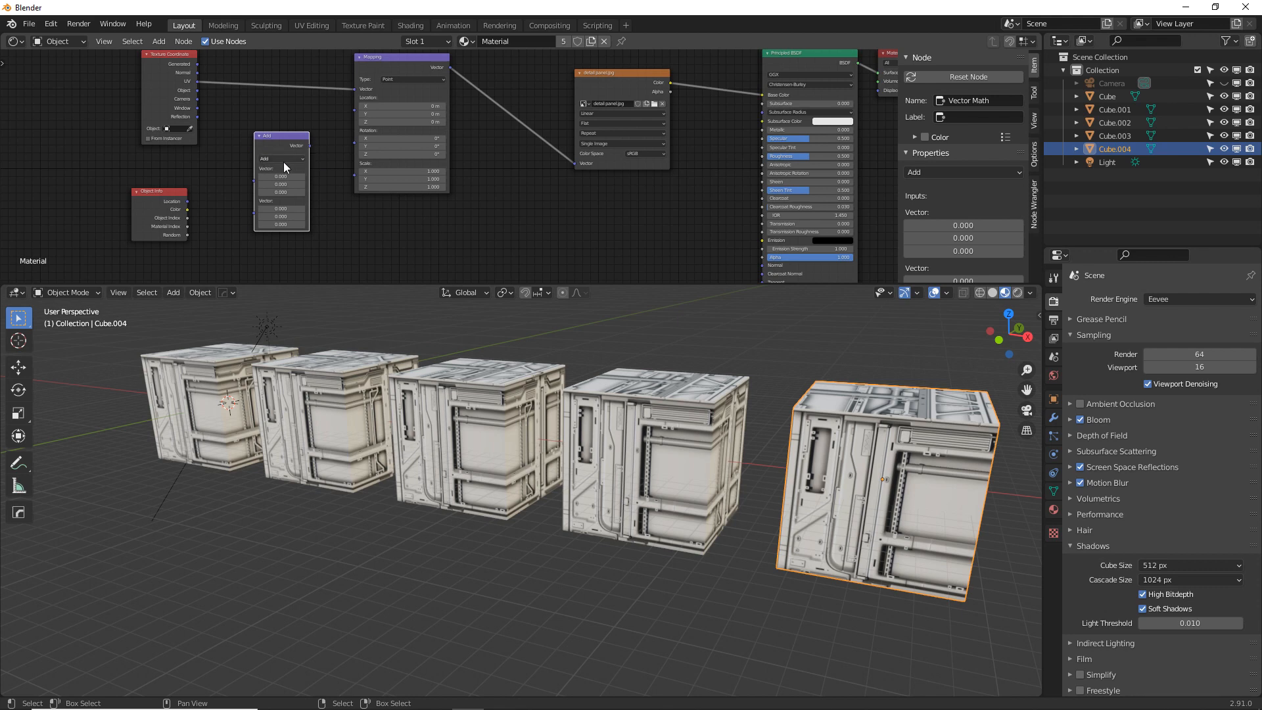
Route the UV output through the Add node into Mapping, and connect Object Info's Random output to the second Vector input.
{"action": "left_click_drag", "start_coordinate": [196, 81], "coordinate": [355, 89]}
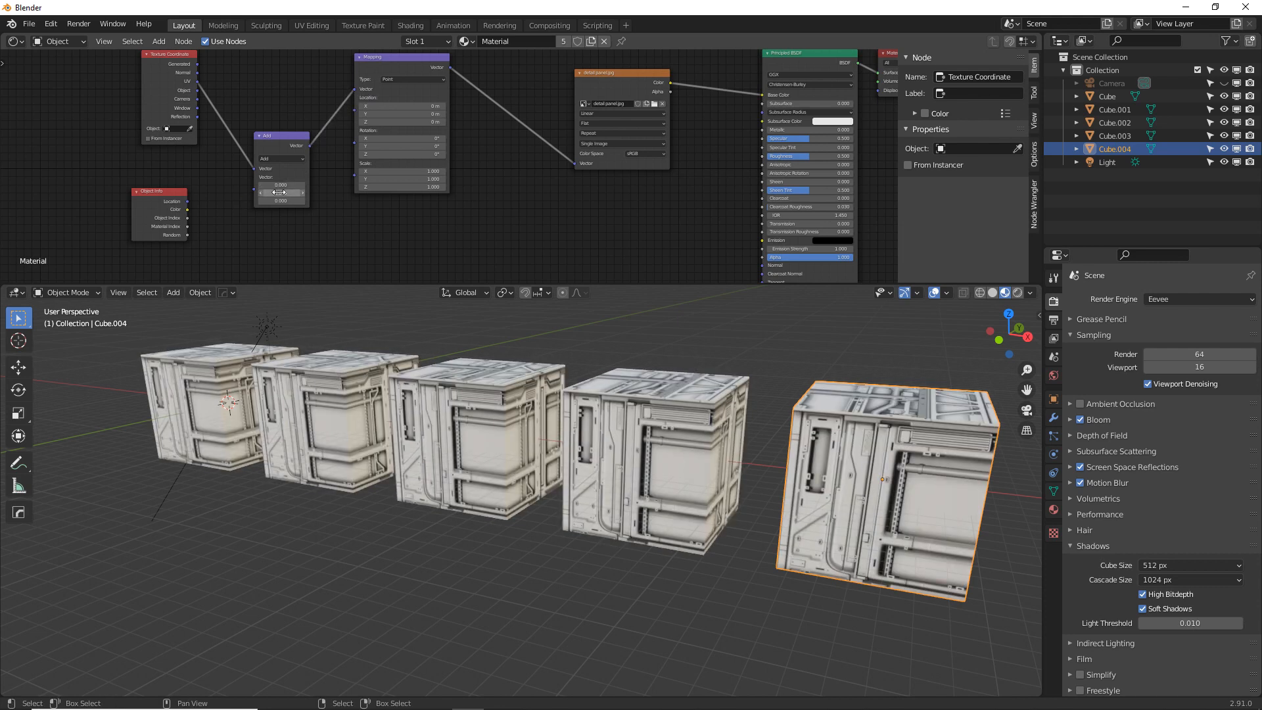
{"action": "scroll", "coordinate": [281, 192], "scroll_direction": "up", "scroll_amount": 2}
{"action": "left_click_drag", "start_coordinate": [281, 192], "coordinate": [322, 164], "text": "alt"}
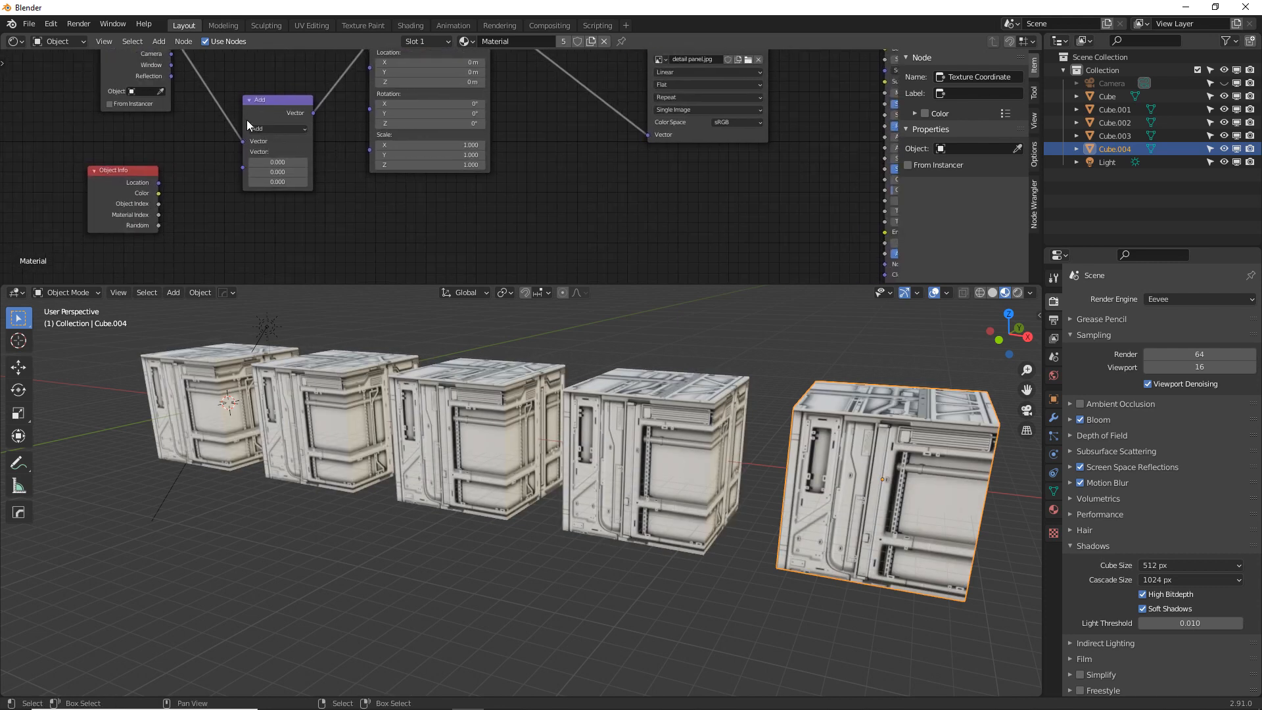
{"action": "left_click_drag", "start_coordinate": [158, 225], "coordinate": [246, 163]}
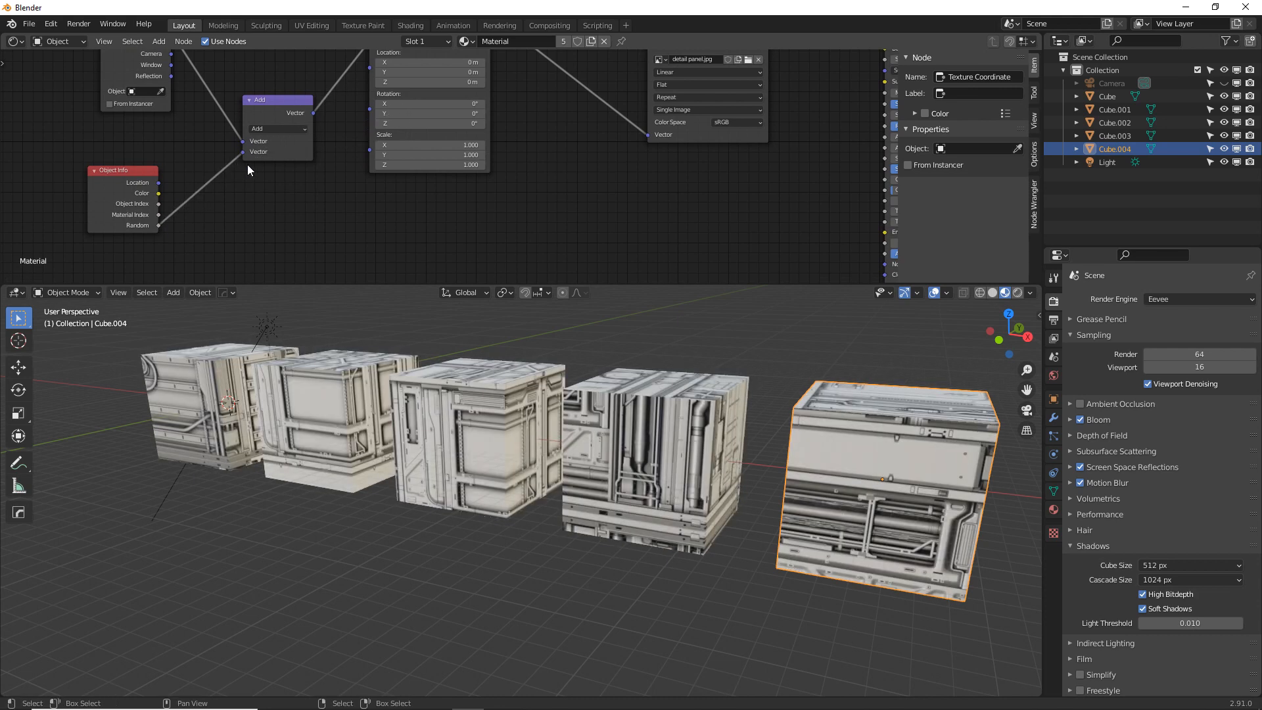
Examine the texture offset on each cube from several angles and review the node connections.
{"action": "middle_click_drag", "start_coordinate": [292, 371], "coordinate": [364, 385]}
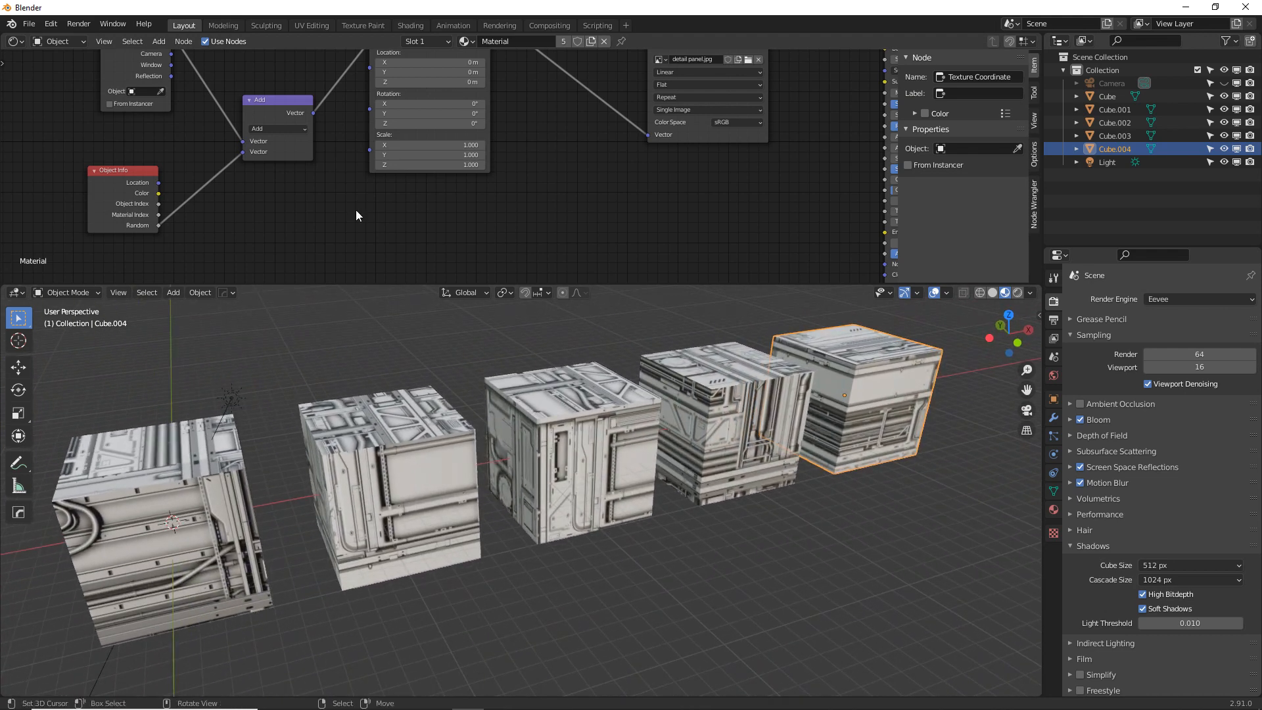
{"action": "middle_click_drag", "start_coordinate": [356, 172], "coordinate": [361, 203]}
{"action": "middle_click_drag", "start_coordinate": [424, 121], "coordinate": [416, 169]}
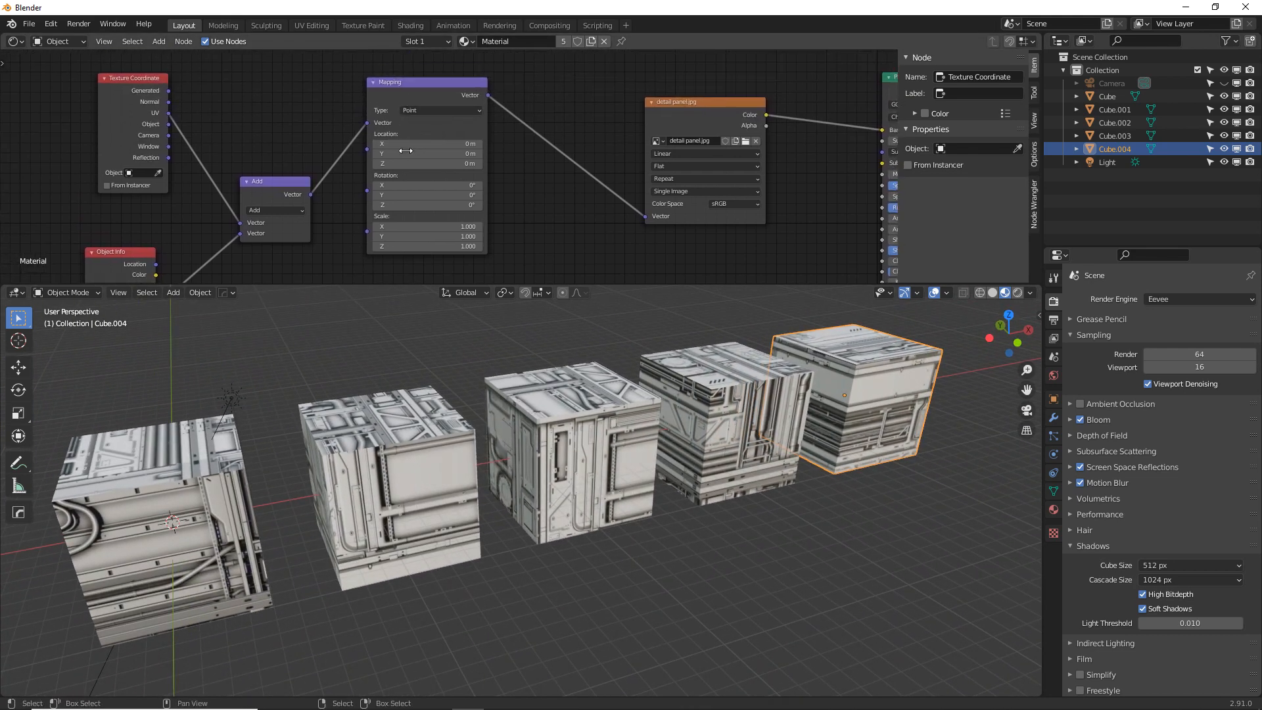
{"action": "middle_click_drag", "start_coordinate": [340, 242], "coordinate": [374, 175]}
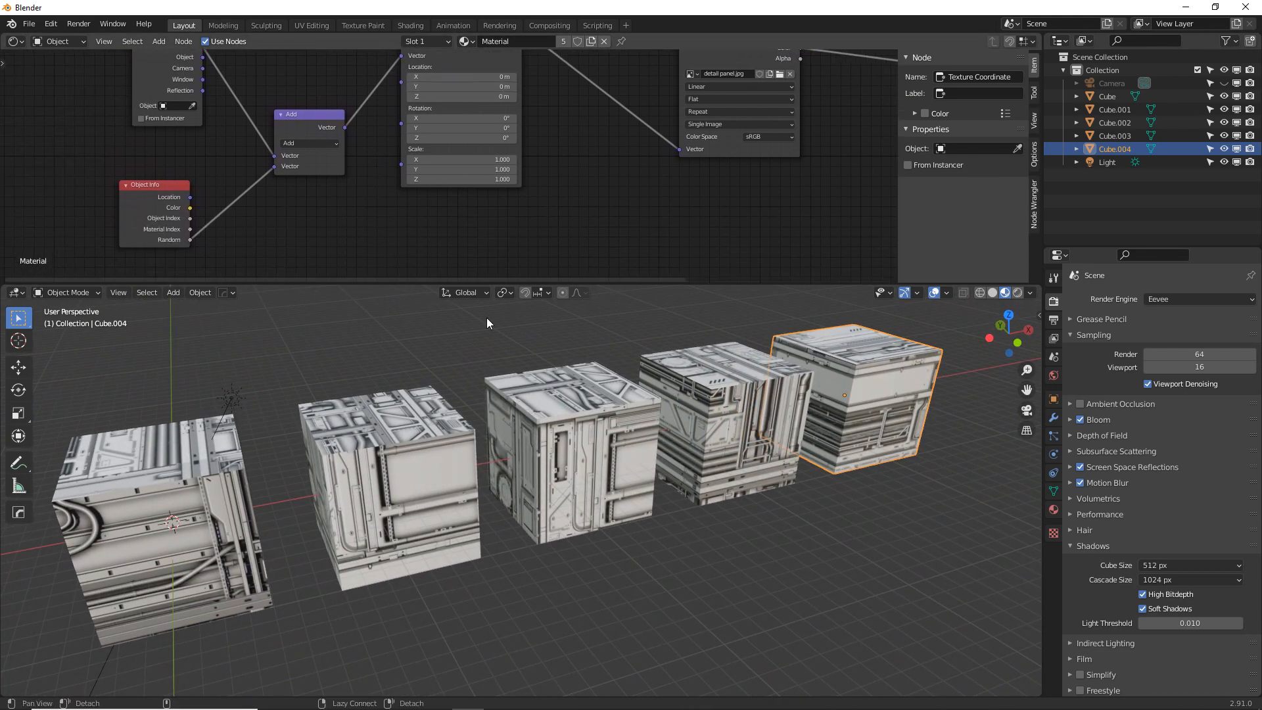
{"action": "middle_click_drag", "start_coordinate": [487, 318], "coordinate": [447, 376]}
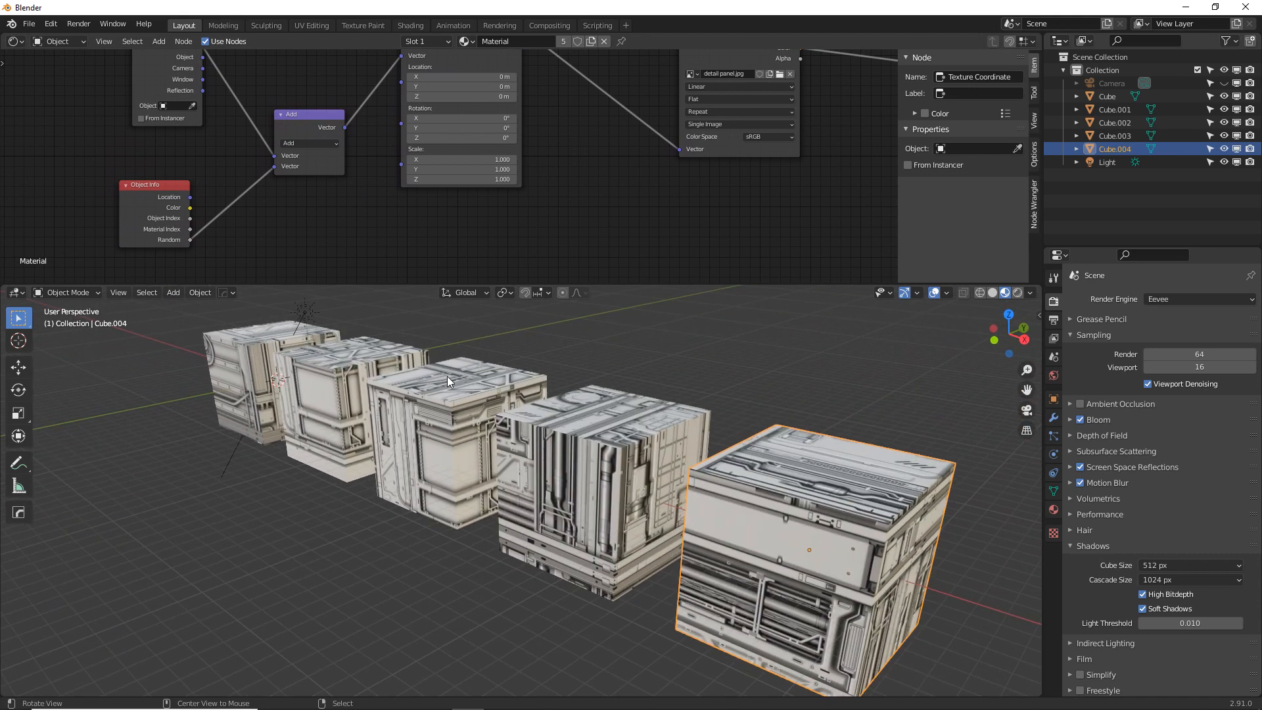
{"action": "middle_click_drag", "start_coordinate": [617, 458], "coordinate": [558, 424]}
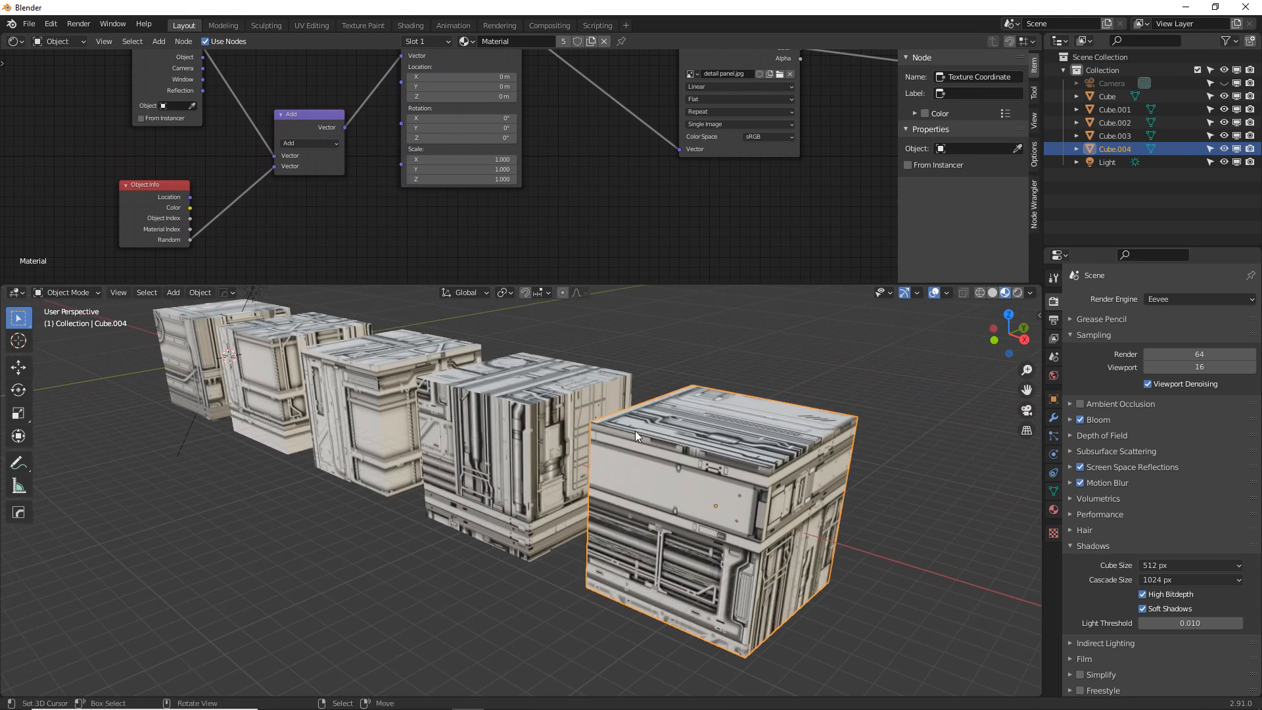
{"action": "mouse_move", "coordinate": [633, 428]}
{"action": "middle_mouse_down"}
{"action": "mouse_move", "coordinate": [621, 423]}
{"action": "mouse_move", "coordinate": [638, 452]}
{"action": "middle_mouse_up"}
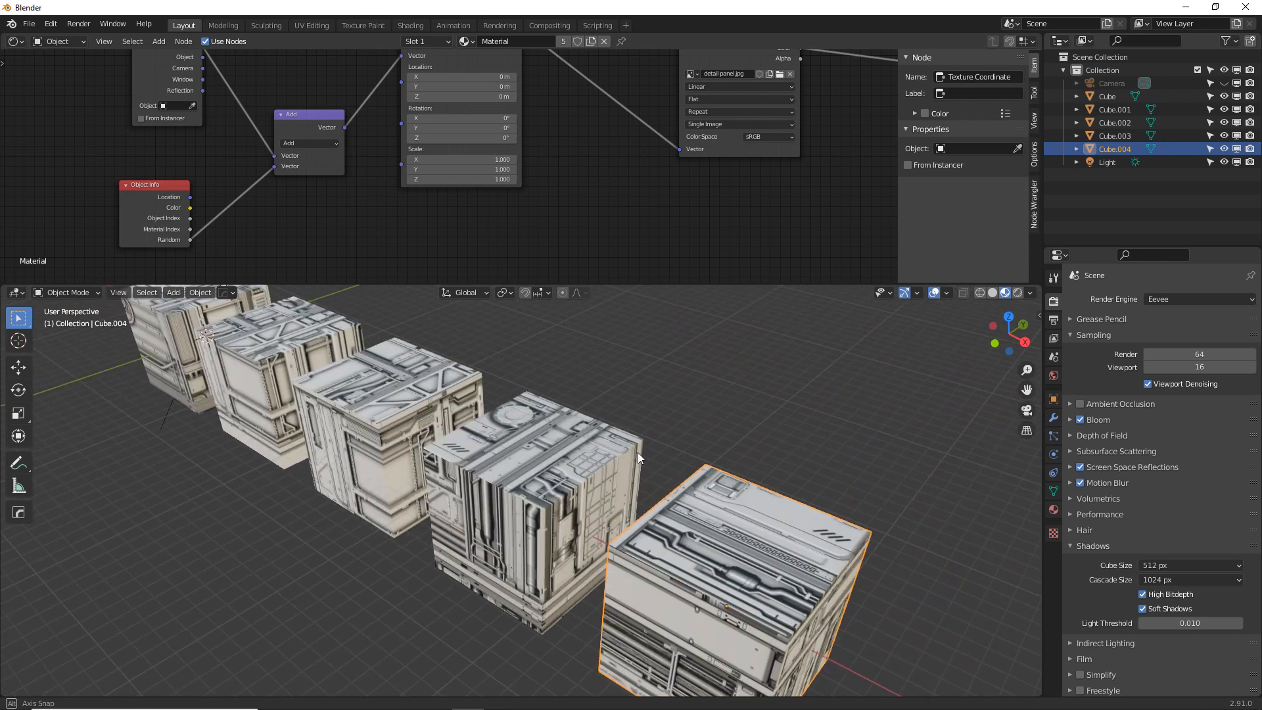
Inspect the fourth cube in Edit Mode by picking individual faces in face selection, and return to Object Mode.
{"action": "left_click", "coordinate": [437, 439]}
{"action": "key", "text": "Tab"}
{"action": "right_click", "coordinate": [507, 459]}
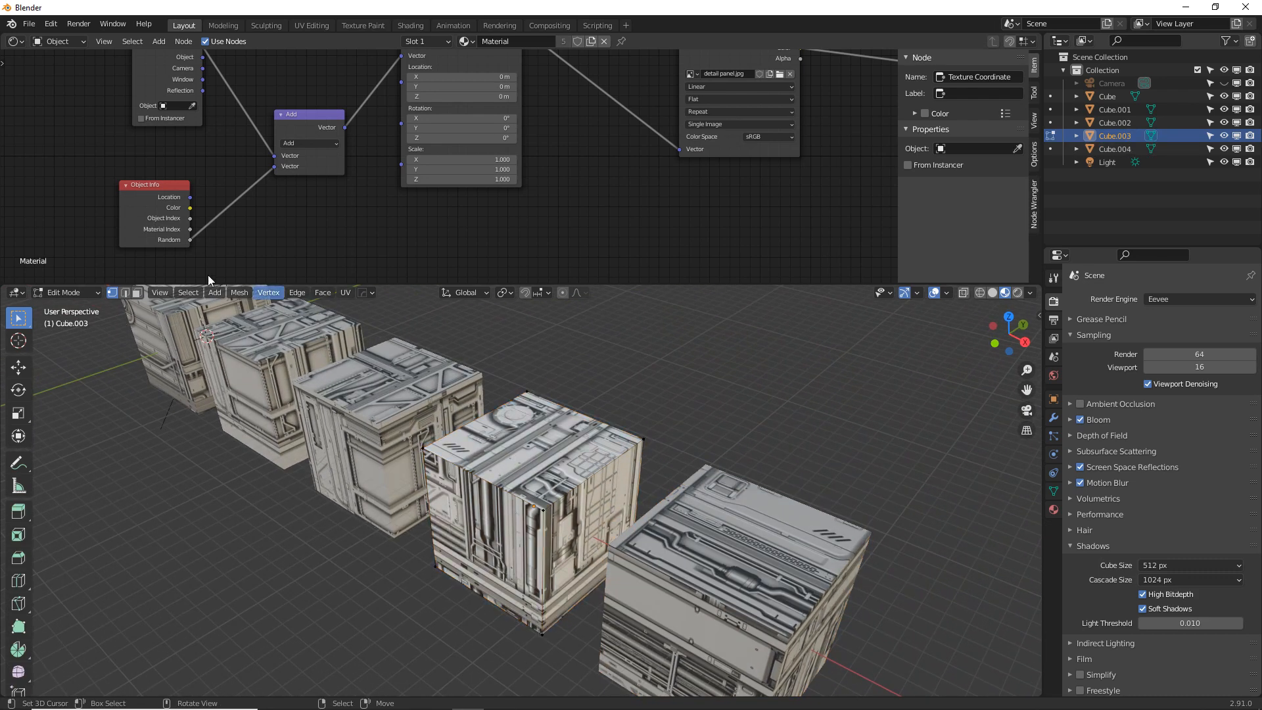
{"action": "left_click", "coordinate": [137, 294]}
{"action": "right_click", "coordinate": [530, 493]}
{"action": "right_click", "coordinate": [517, 512]}
{"action": "right_click", "coordinate": [538, 479]}
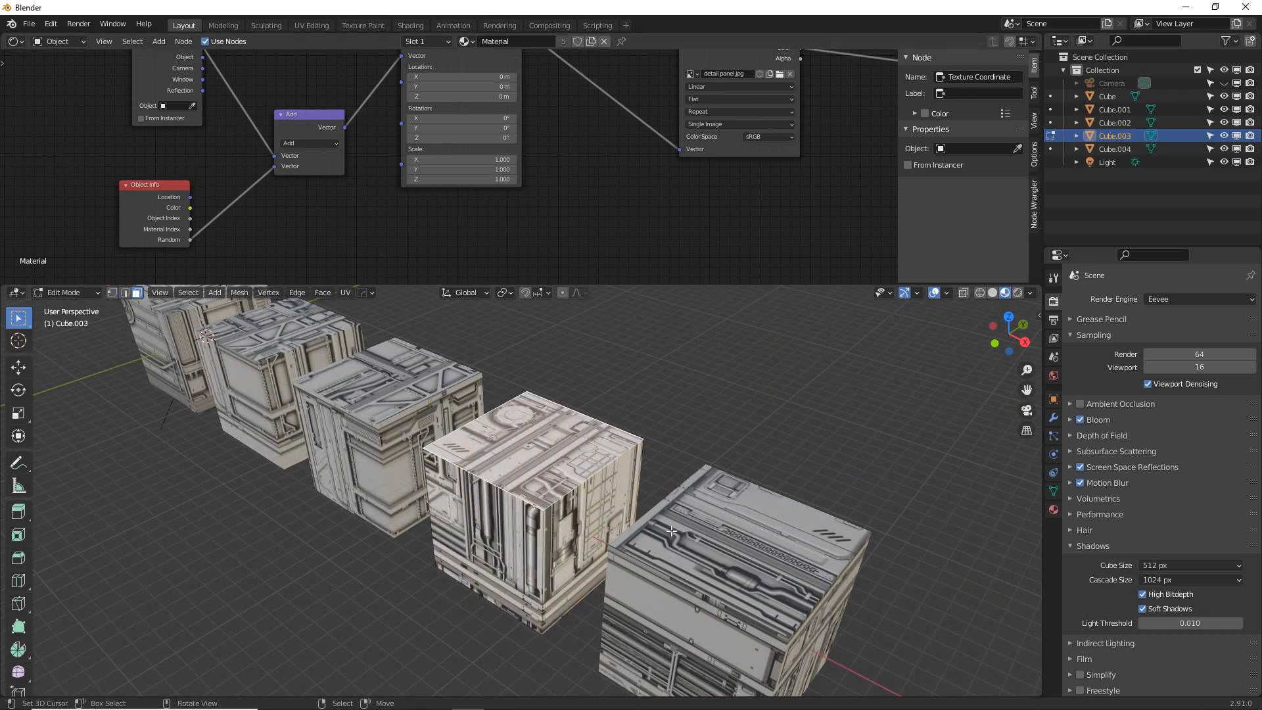
{"action": "right_click", "coordinate": [667, 544]}
{"action": "key", "text": "Tab"}
Scale down the second cube in the row and freely tilt the third cube with trackball rotation.
{"action": "middle_click_drag", "start_coordinate": [381, 418], "coordinate": [495, 412]}
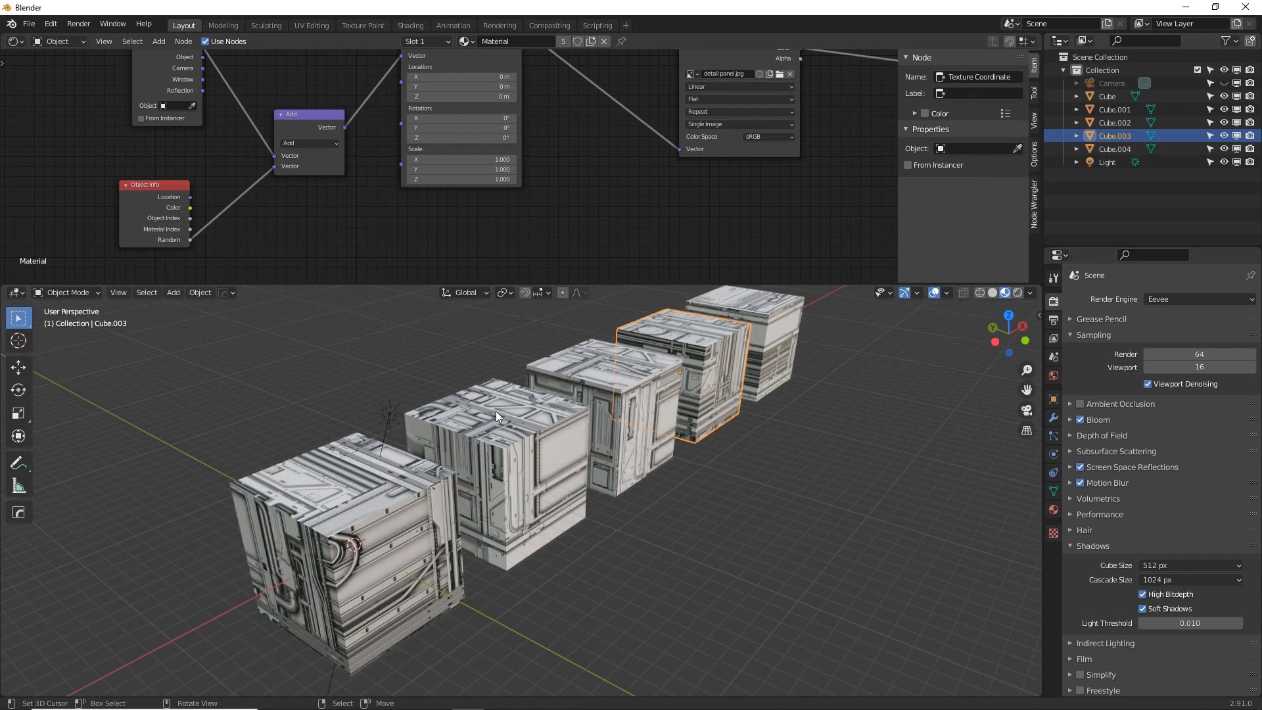
{"action": "middle_click_drag", "start_coordinate": [541, 455], "coordinate": [516, 425]}
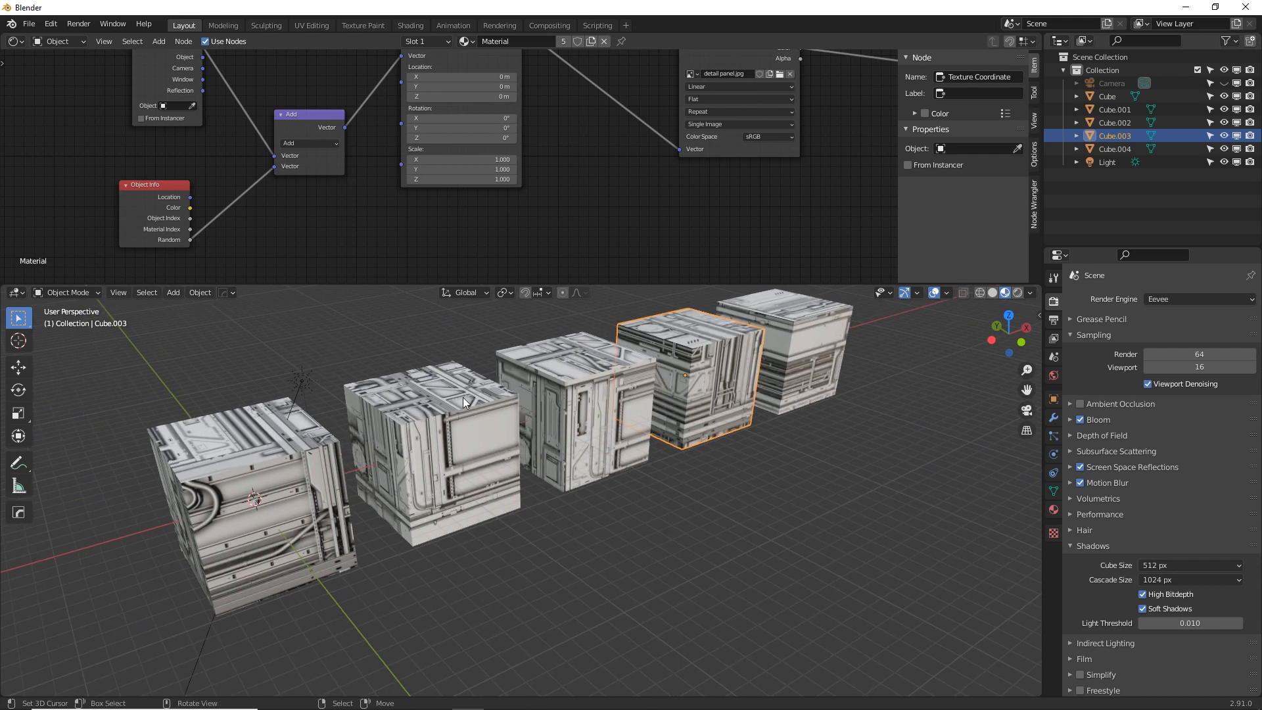
{"action": "left_click", "coordinate": [410, 431]}
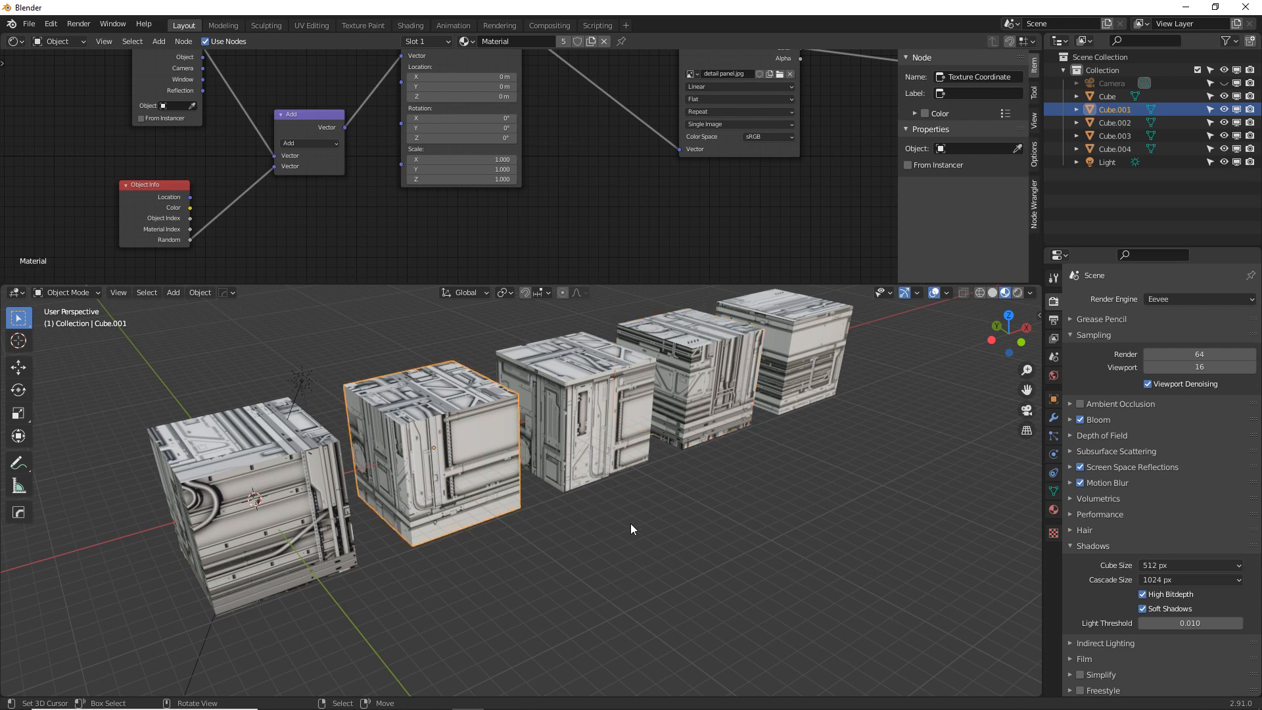
{"action": "key", "text": "s"}
{"action": "left_click", "coordinate": [591, 489]}
{"action": "left_click", "coordinate": [577, 444]}
{"action": "key", "text": "r"}
{"action": "key", "text": "r"}
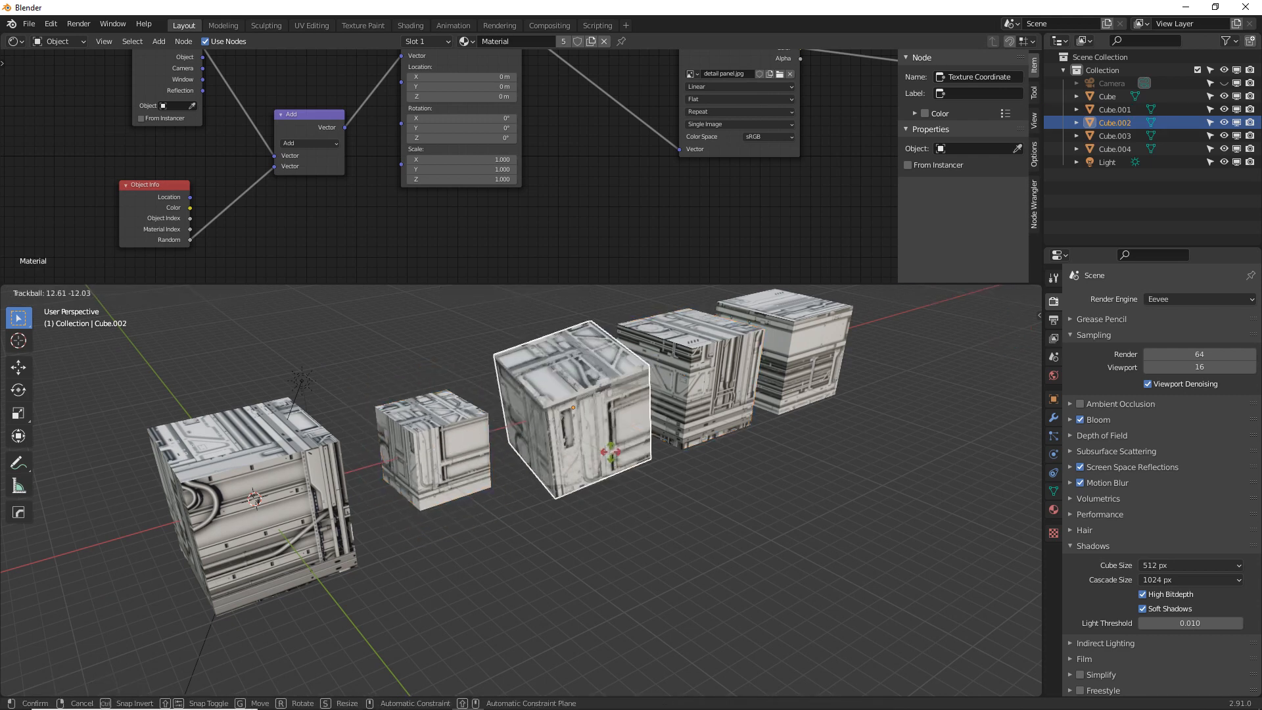
{"action": "left_click", "coordinate": [602, 478]}
Shrink the fourth cube to a small fraction of its size and scale the fifth cube down slightly.
{"action": "left_click", "coordinate": [707, 429]}
{"action": "key", "text": "s"}
{"action": "left_click", "coordinate": [730, 380]}
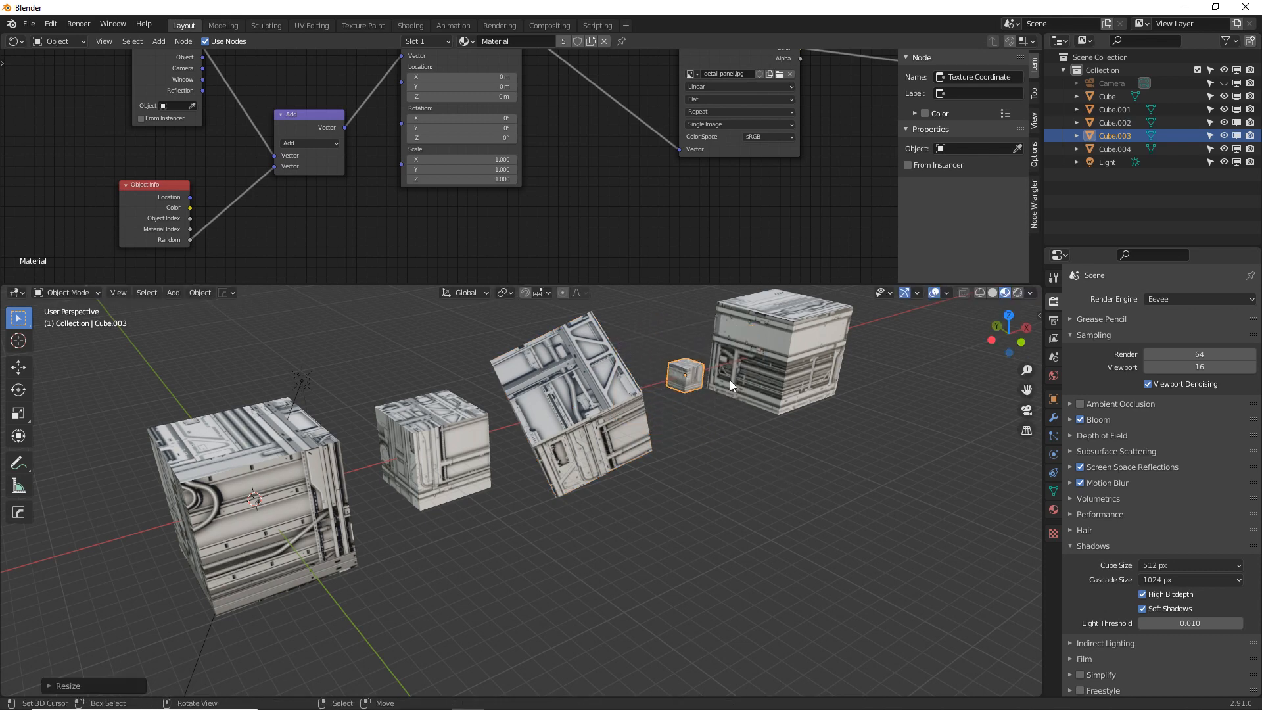
{"action": "left_click", "coordinate": [762, 368]}
{"action": "key", "text": "s"}
{"action": "left_click", "coordinate": [798, 411]}
Move the Image Texture node closer to Mapping and insert a MixRGB node between it and the Principled BSDF.
{"action": "middle_click_drag", "start_coordinate": [798, 411], "coordinate": [510, 440]}
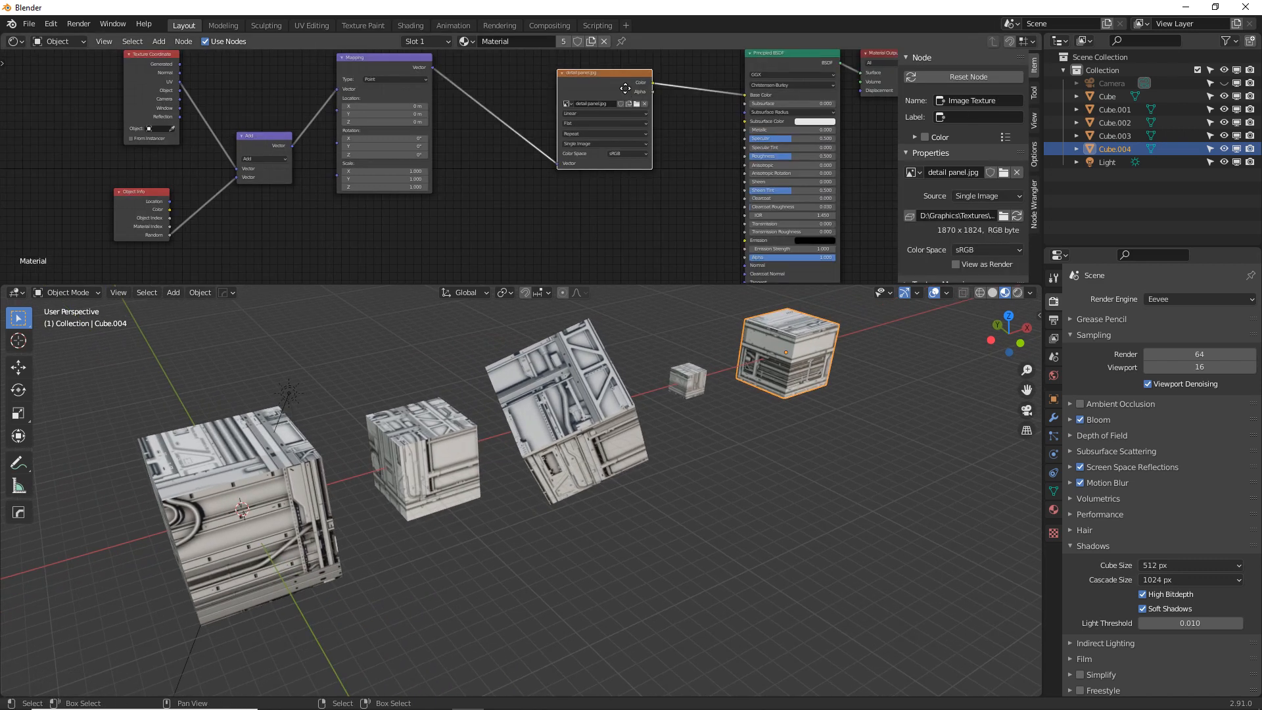
{"action": "left_click_drag", "start_coordinate": [601, 74], "coordinate": [540, 67]}
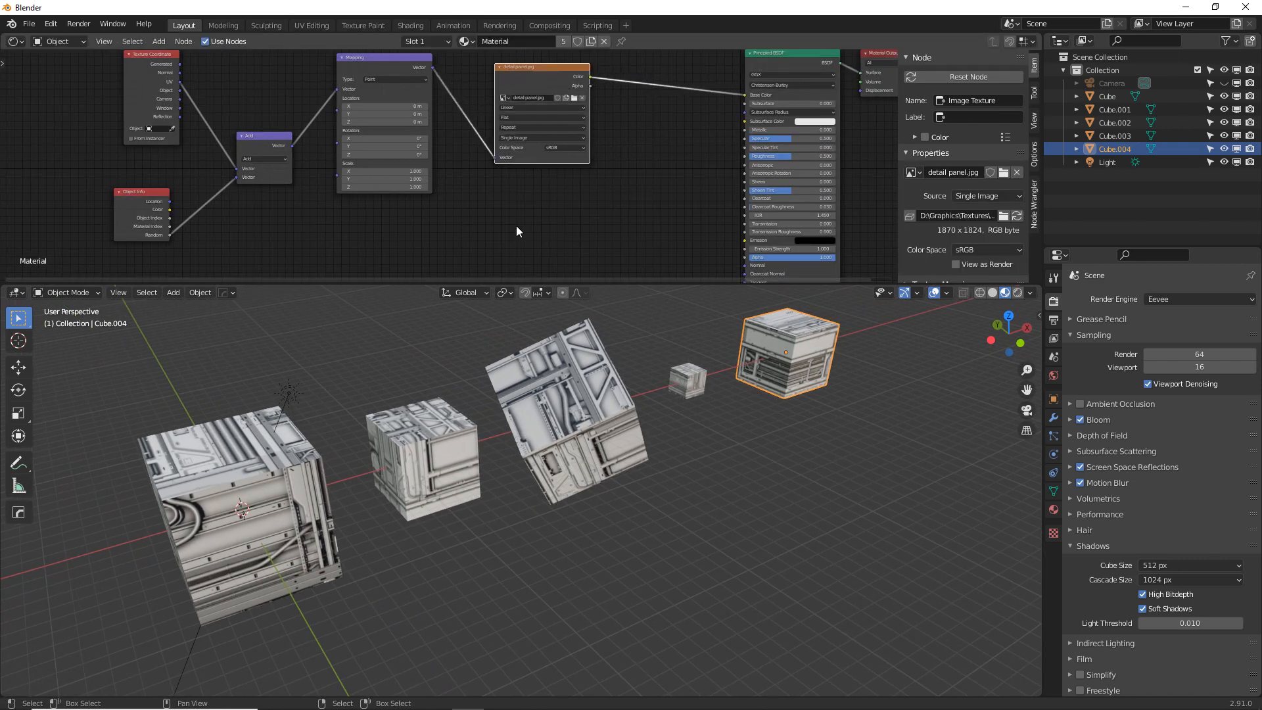
{"action": "key", "text": "shift+a"}
{"action": "left_click", "coordinate": [578, 207]}
{"action": "type", "text": "mix"}
{"action": "left_click", "coordinate": [625, 243]}
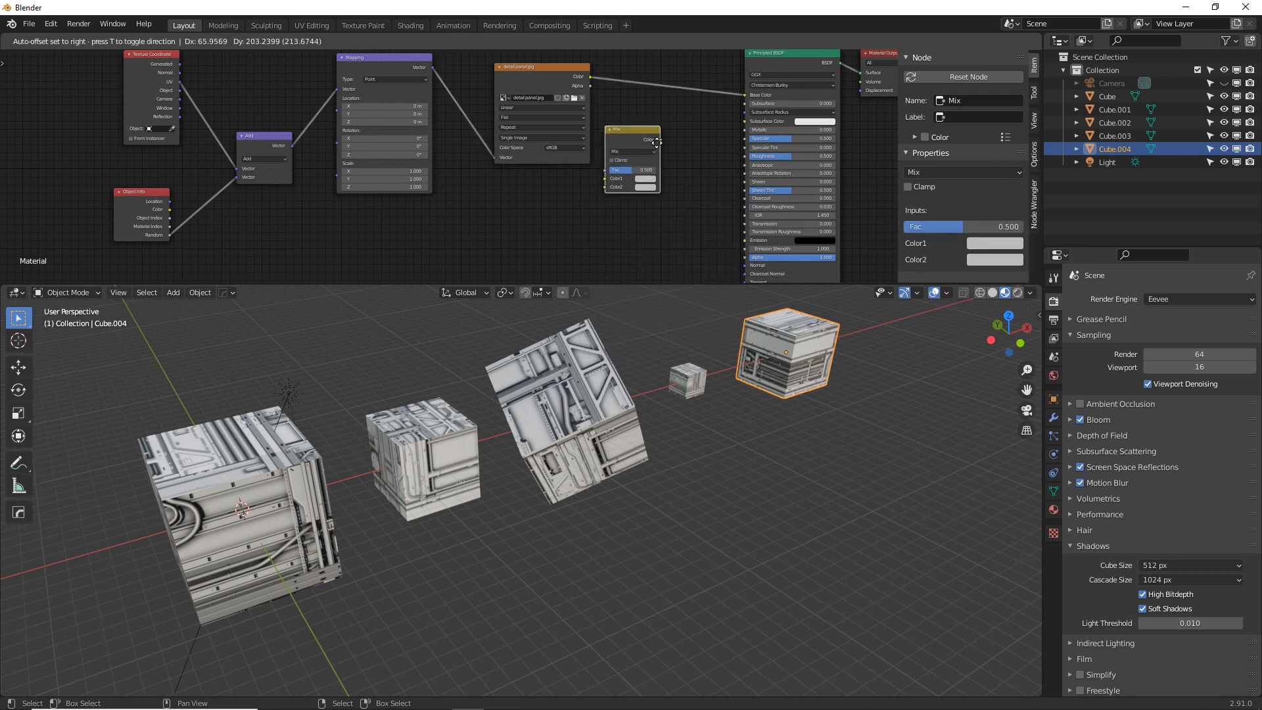
{"action": "left_click", "coordinate": [687, 142]}
Connect Object Info's Random output to the mix node's Color2 input, with blending set to Multiply and factor 1.000.
{"action": "left_click_drag", "start_coordinate": [170, 235], "coordinate": [647, 141]}
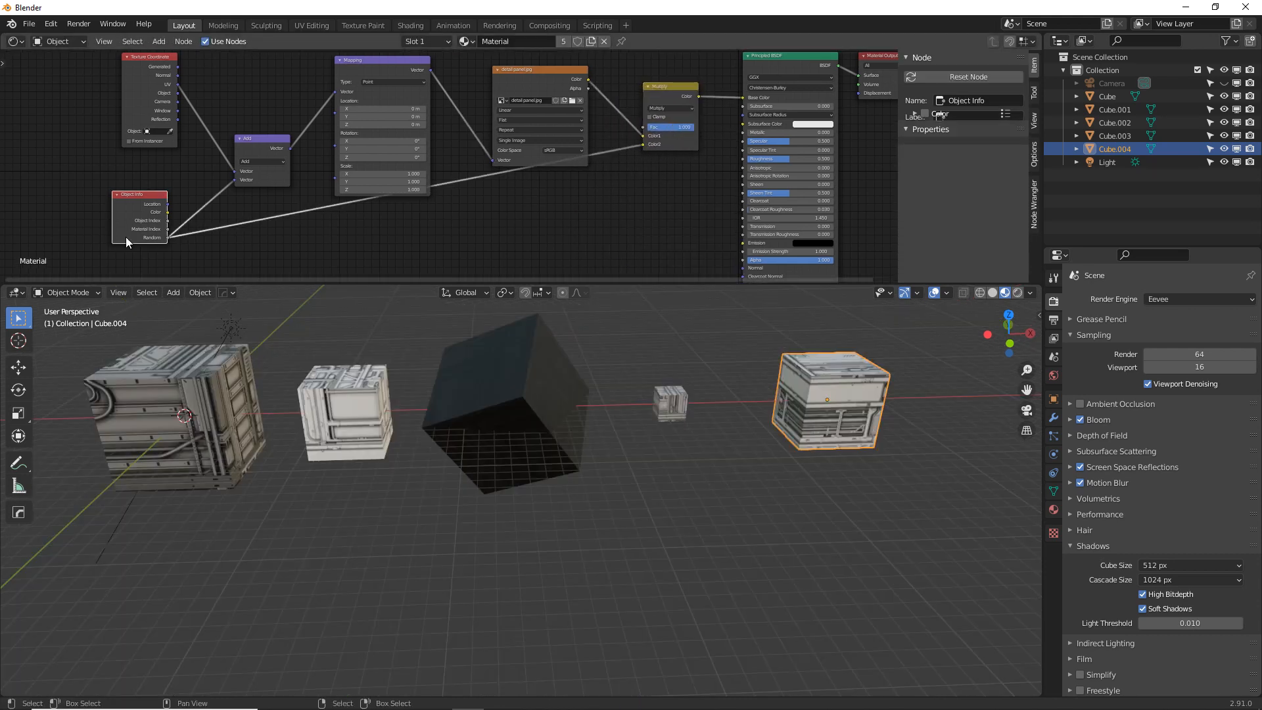
{"action": "left_click", "coordinate": [148, 238]}
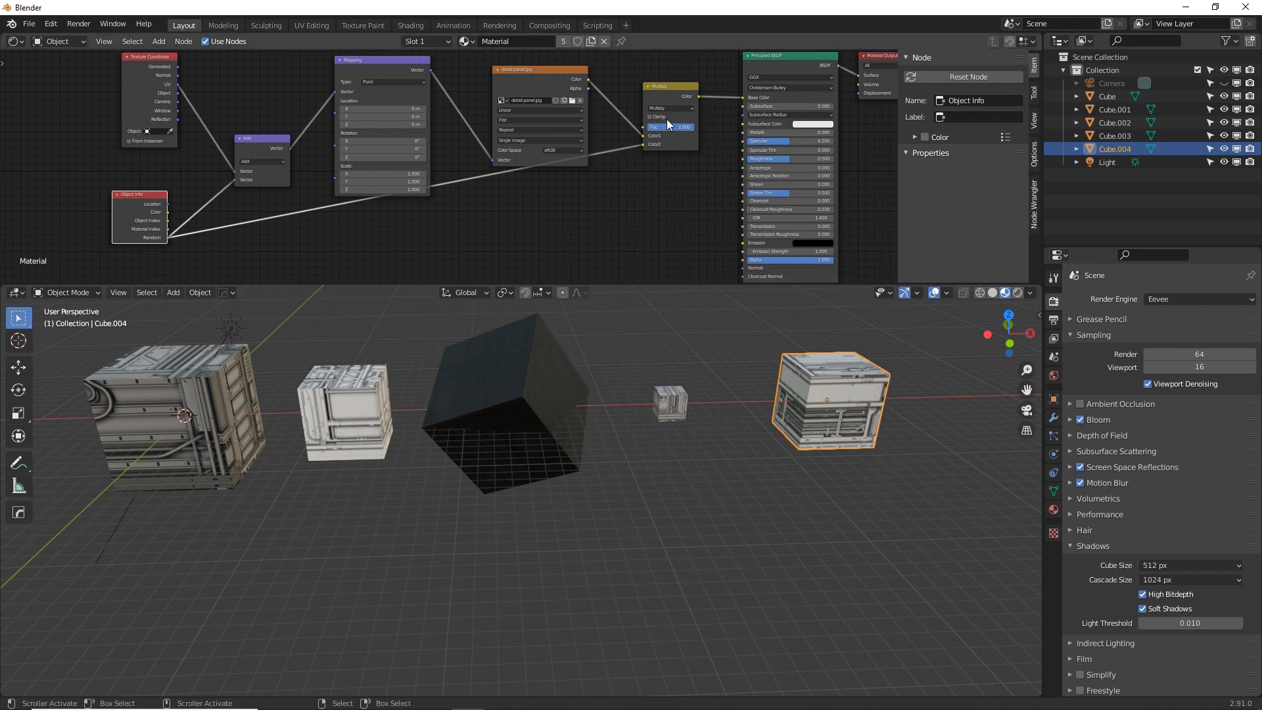
{"action": "left_click", "coordinate": [666, 99]}
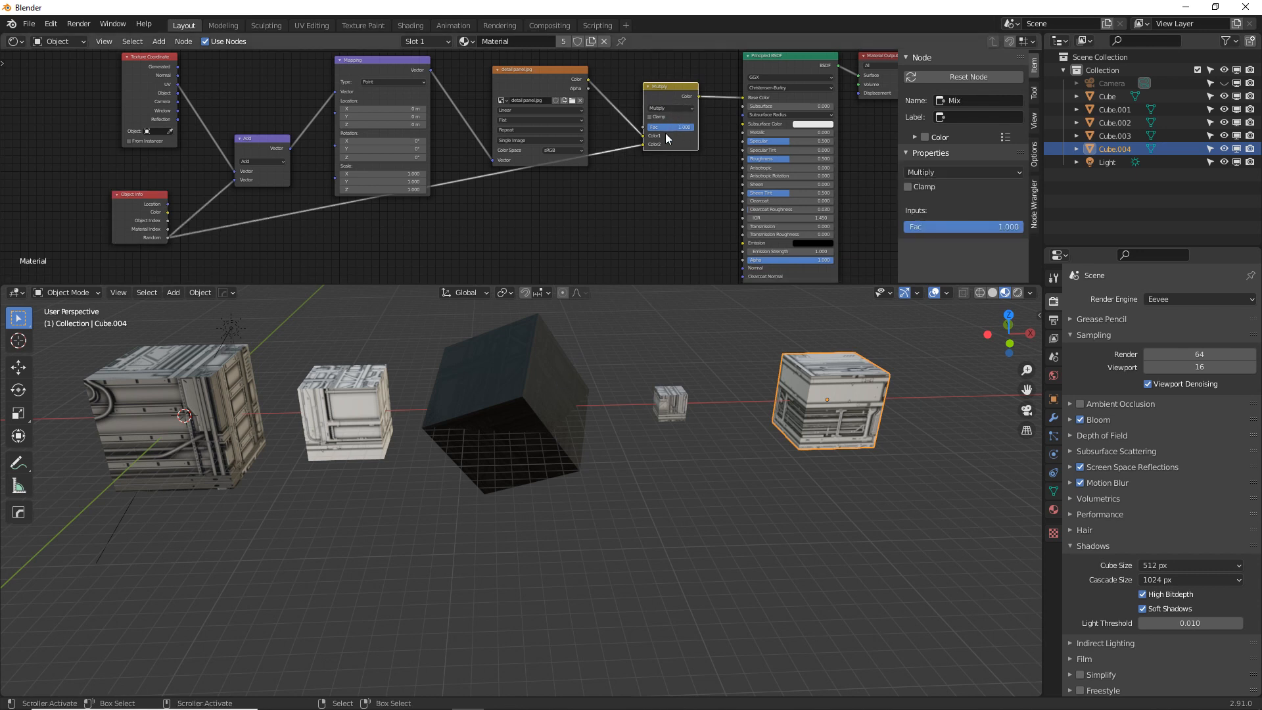
{"action": "left_click", "coordinate": [561, 84]}
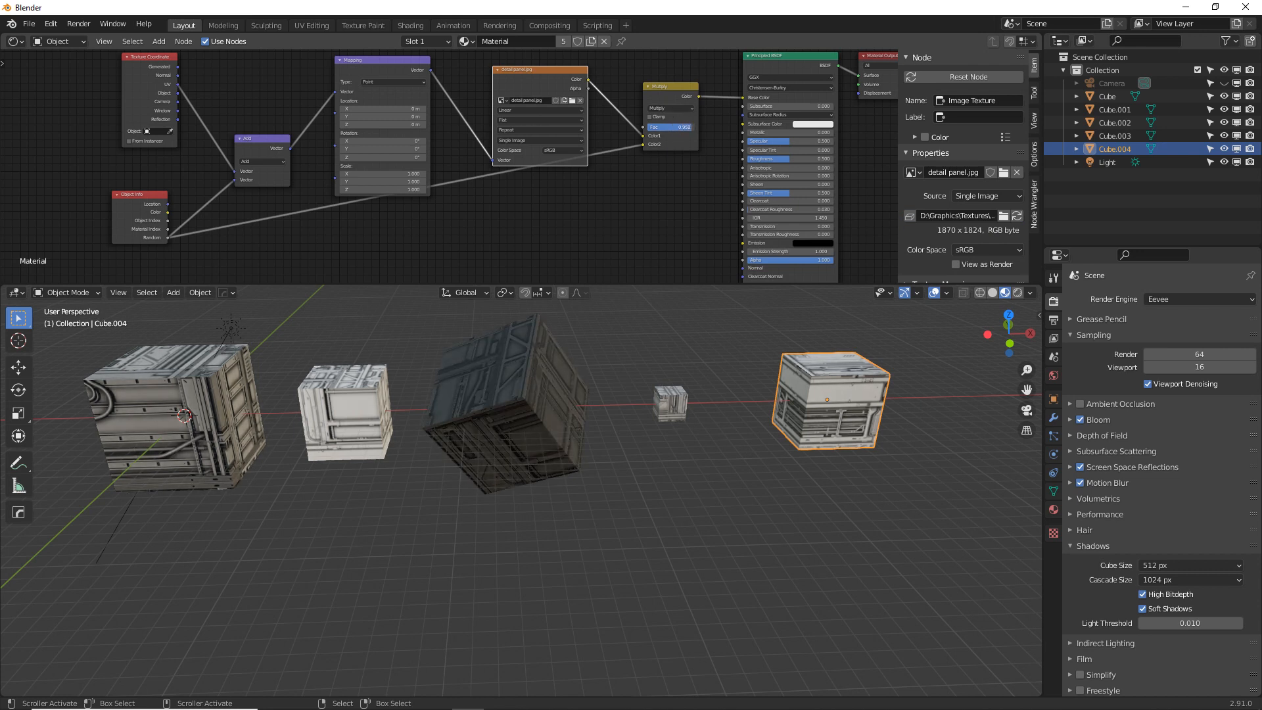
Select all five cubes and duplicate them as a second row below the originals.
{"action": "left_click", "coordinate": [671, 402], "text": "shift"}
{"action": "left_click", "coordinate": [506, 404], "text": "shift"}
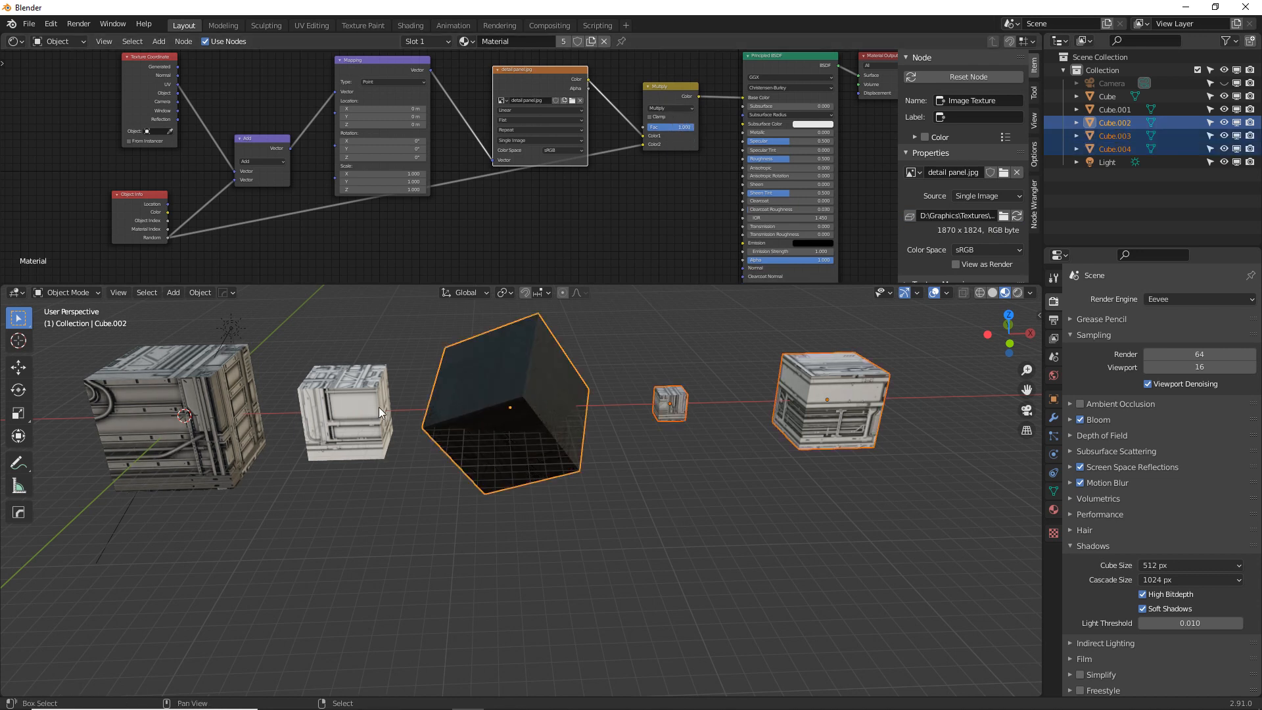
{"action": "left_click", "coordinate": [368, 411], "text": "shift"}
{"action": "left_click", "coordinate": [205, 415], "text": "shift"}
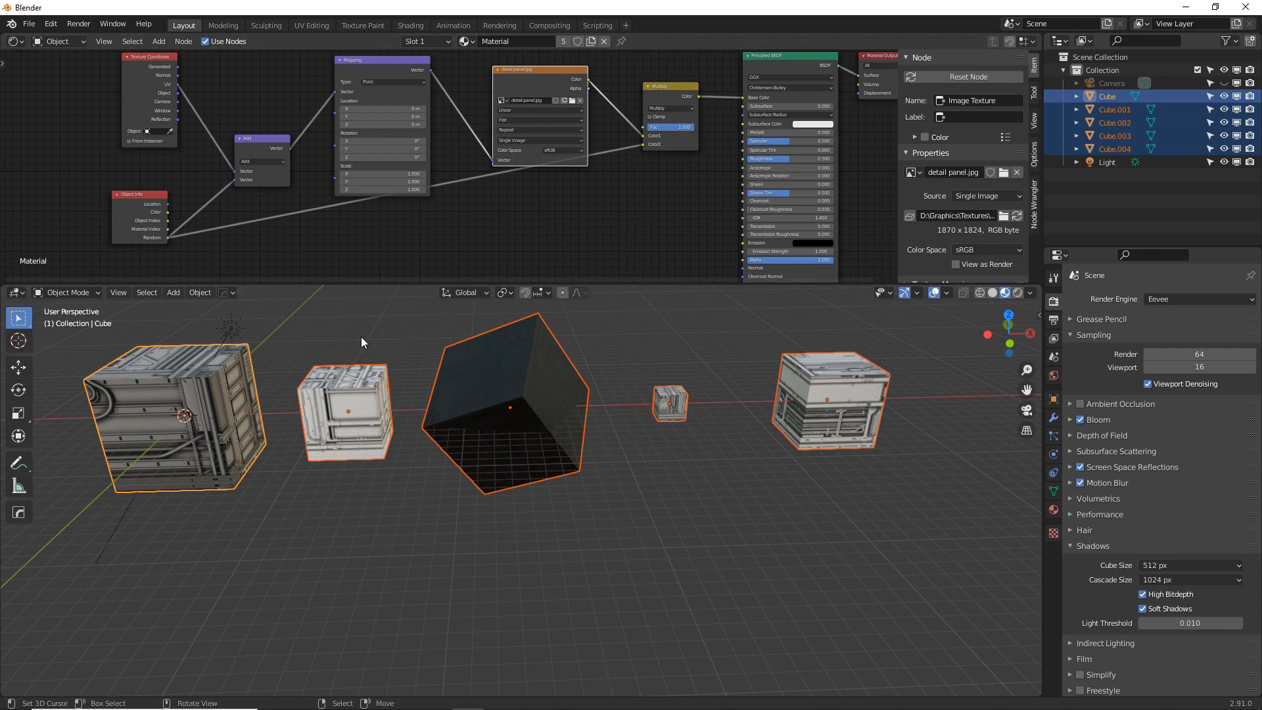
{"action": "key", "text": "shift+d"}
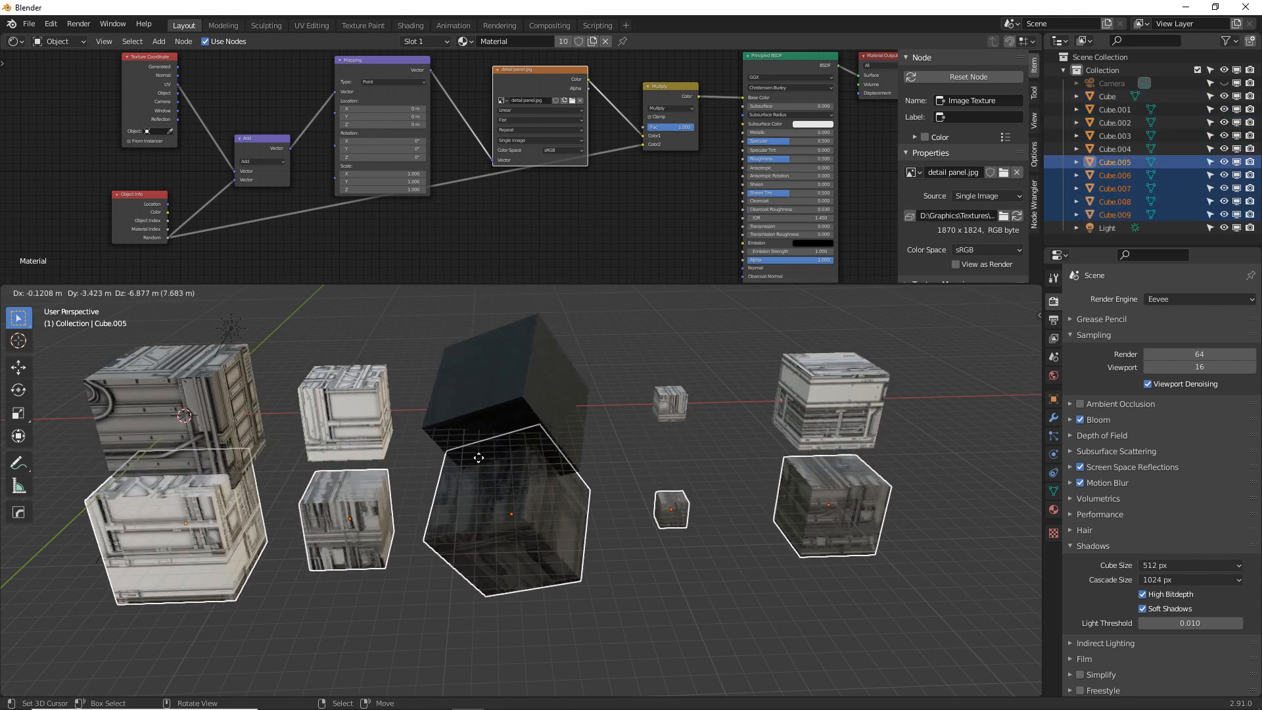
{"action": "left_click", "coordinate": [481, 498]}
{"action": "middle_click_drag", "start_coordinate": [546, 507], "coordinate": [661, 514]}
{"action": "left_click", "coordinate": [631, 475]}
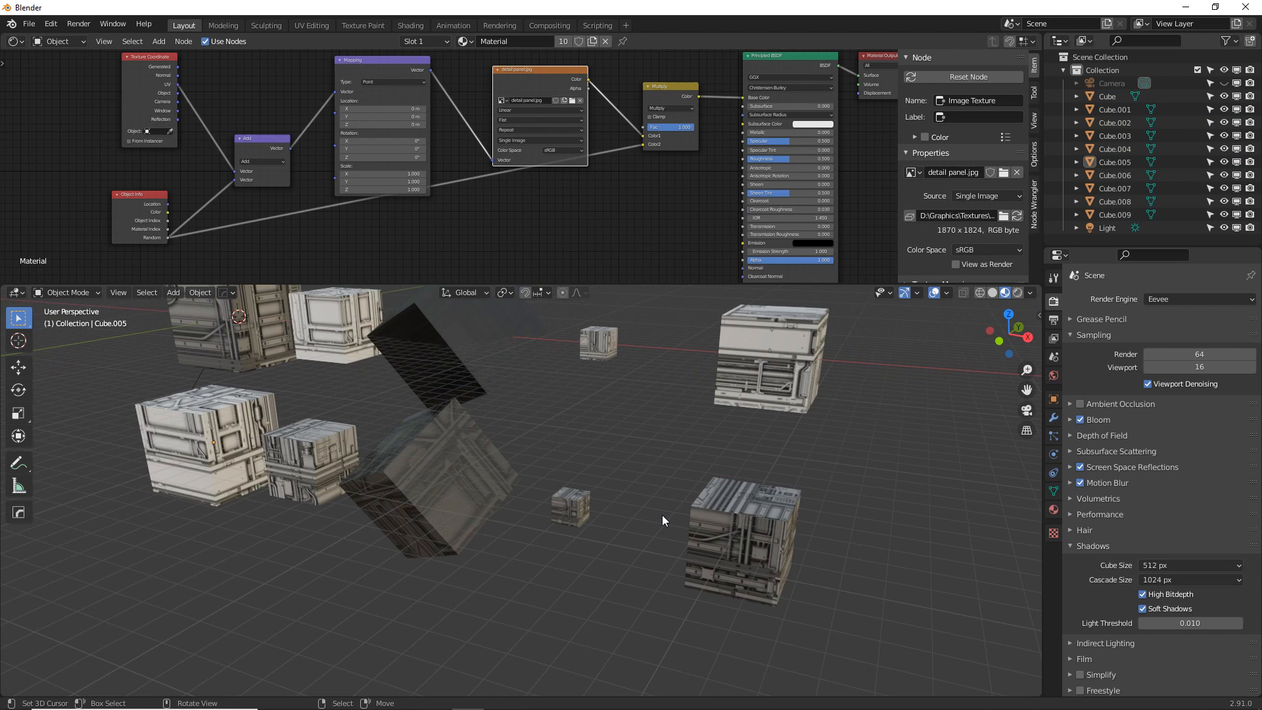
Duplicate the small cube of the lower row seven times, spreading the copies around the space near the large cubes.
{"action": "left_click", "coordinate": [571, 511]}
{"action": "key", "text": "shift+d"}
{"action": "left_click", "coordinate": [613, 460]}
{"action": "key", "text": "shift+d"}
{"action": "left_click", "coordinate": [601, 410]}
{"action": "key", "text": "shift+d"}
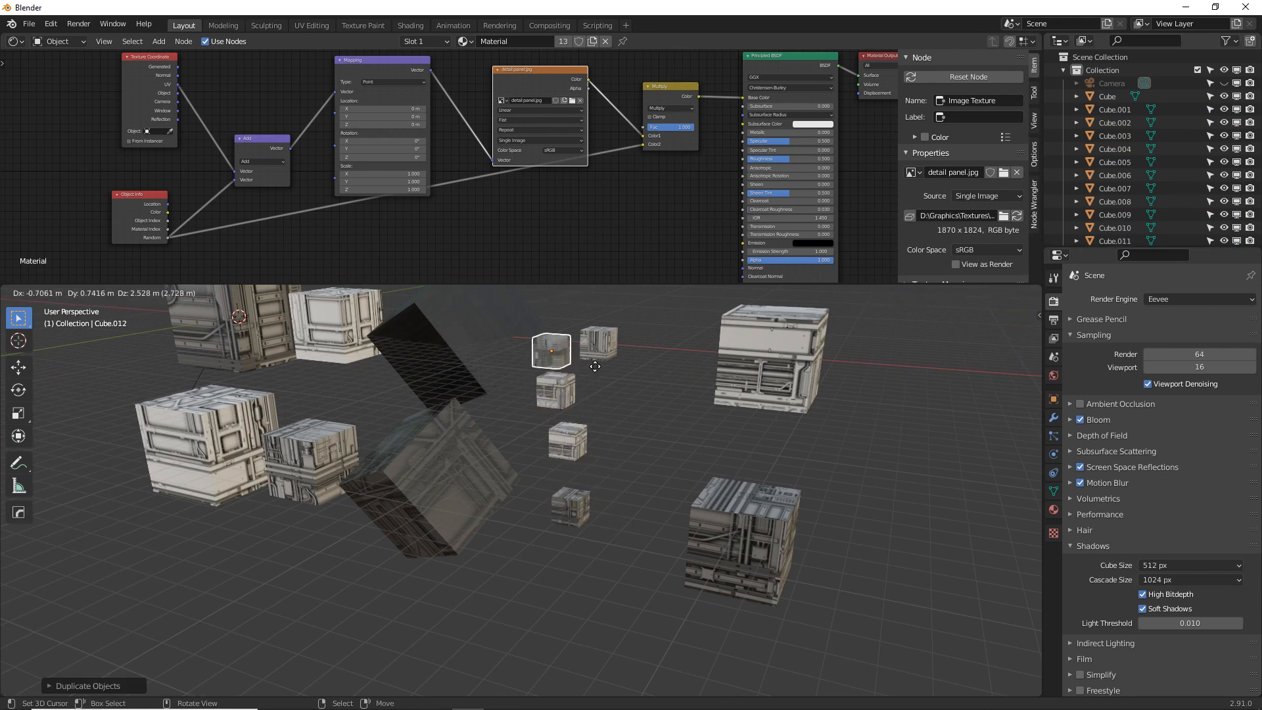
{"action": "left_click", "coordinate": [594, 365]}
{"action": "key", "text": "shift+d"}
{"action": "left_click", "coordinate": [715, 336]}
{"action": "key", "text": "shift+d"}
{"action": "left_click", "coordinate": [709, 398]}
{"action": "key", "text": "shift+d"}
{"action": "left_click", "coordinate": [692, 449]}
{"action": "key", "text": "shift+d"}
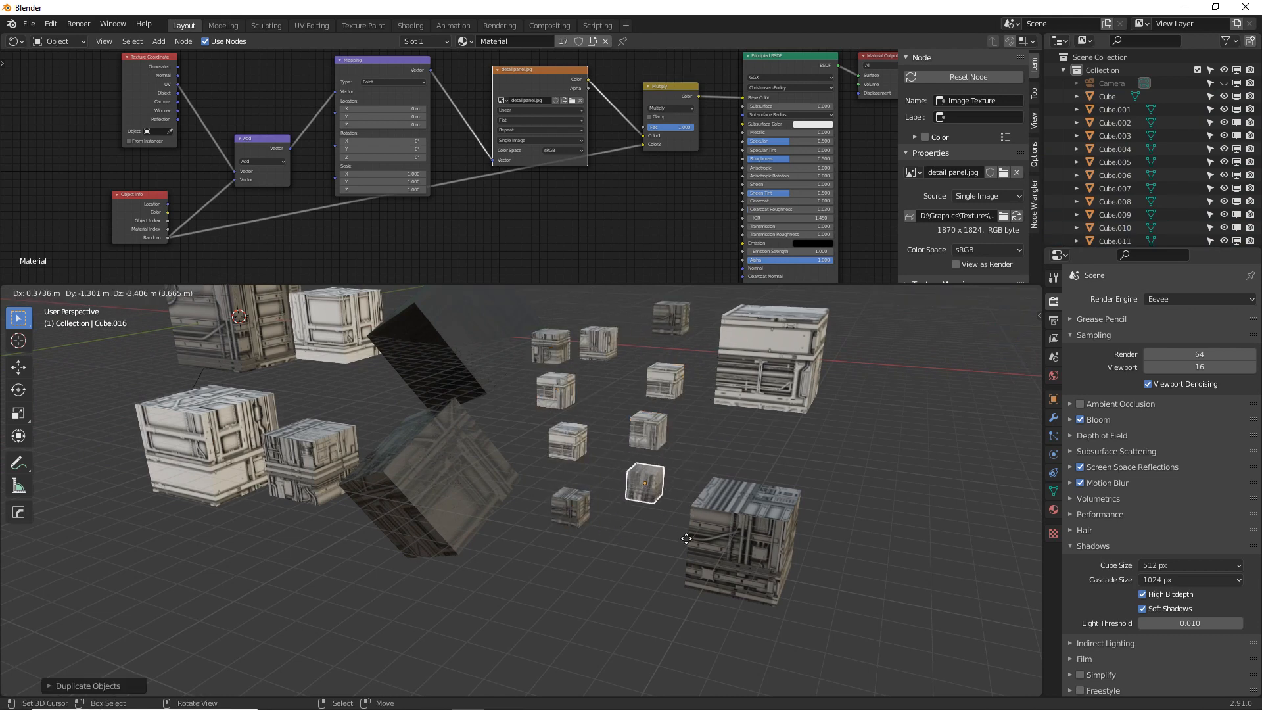
{"action": "left_click", "coordinate": [685, 550]}
Duplicate the tilted cube of the lower row four times, placing the copies side by side around the lower row.
{"action": "left_click", "coordinate": [472, 483]}
{"action": "key", "text": "shift+d"}
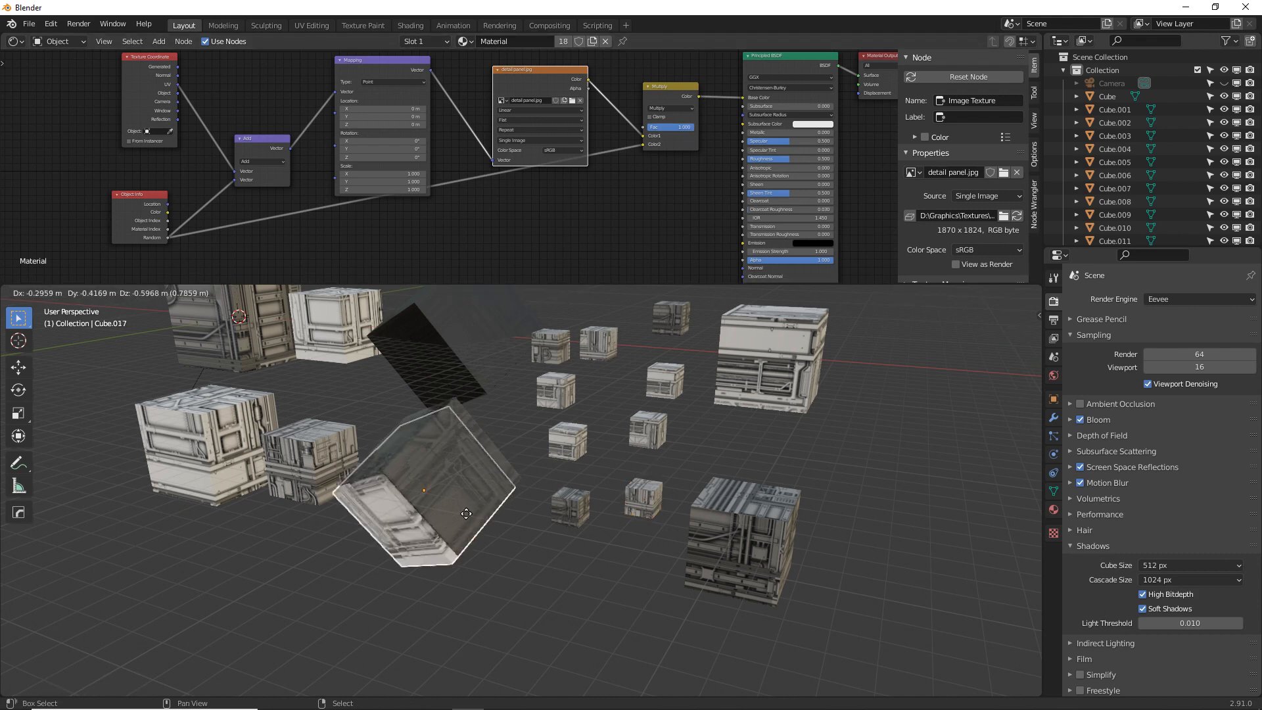
{"action": "left_click", "coordinate": [410, 591]}
{"action": "key", "text": "shift+d"}
{"action": "left_click", "coordinate": [305, 578]}
{"action": "key", "text": "shift+d"}
{"action": "left_click", "coordinate": [197, 565]}
{"action": "key", "text": "shift+d"}
{"action": "left_click", "coordinate": [127, 460]}
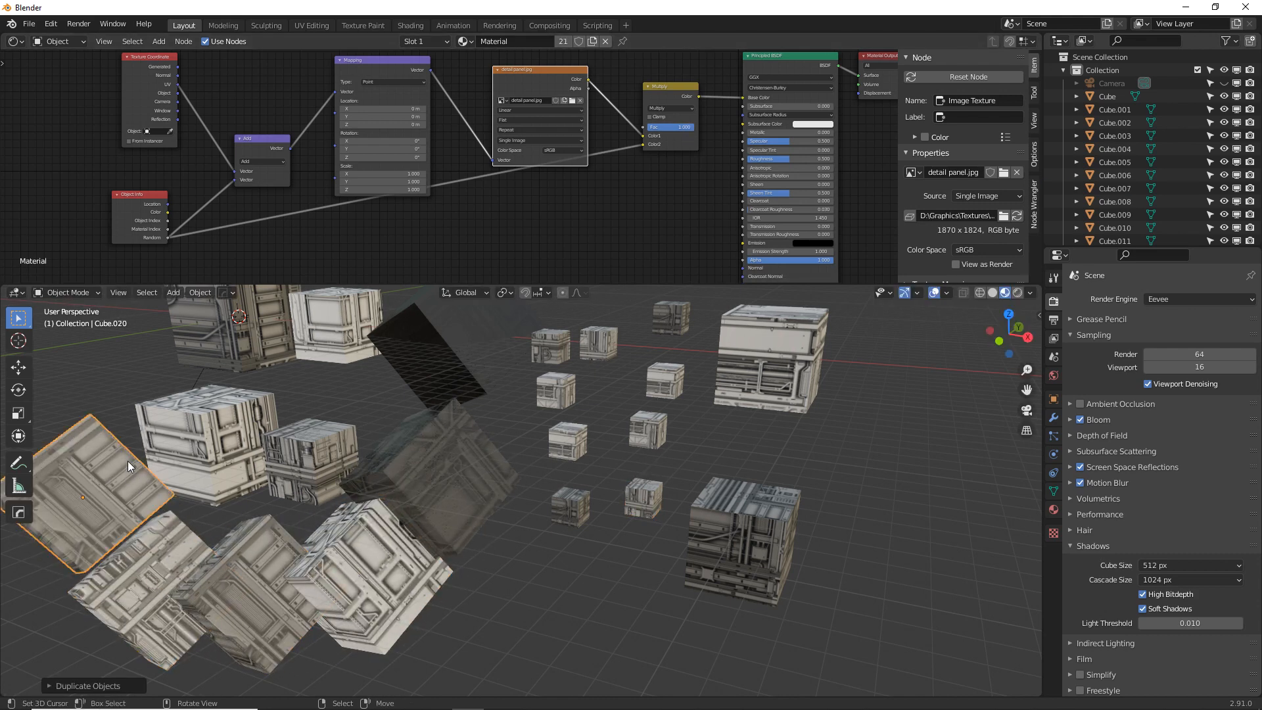
Duplicate the end tilted cube once more, placing the copy directly above it.
{"action": "key", "text": "shift+d"}
{"action": "left_click", "coordinate": [129, 362]}
{"action": "scroll", "coordinate": [242, 411], "scroll_direction": "down", "scroll_amount": 1}
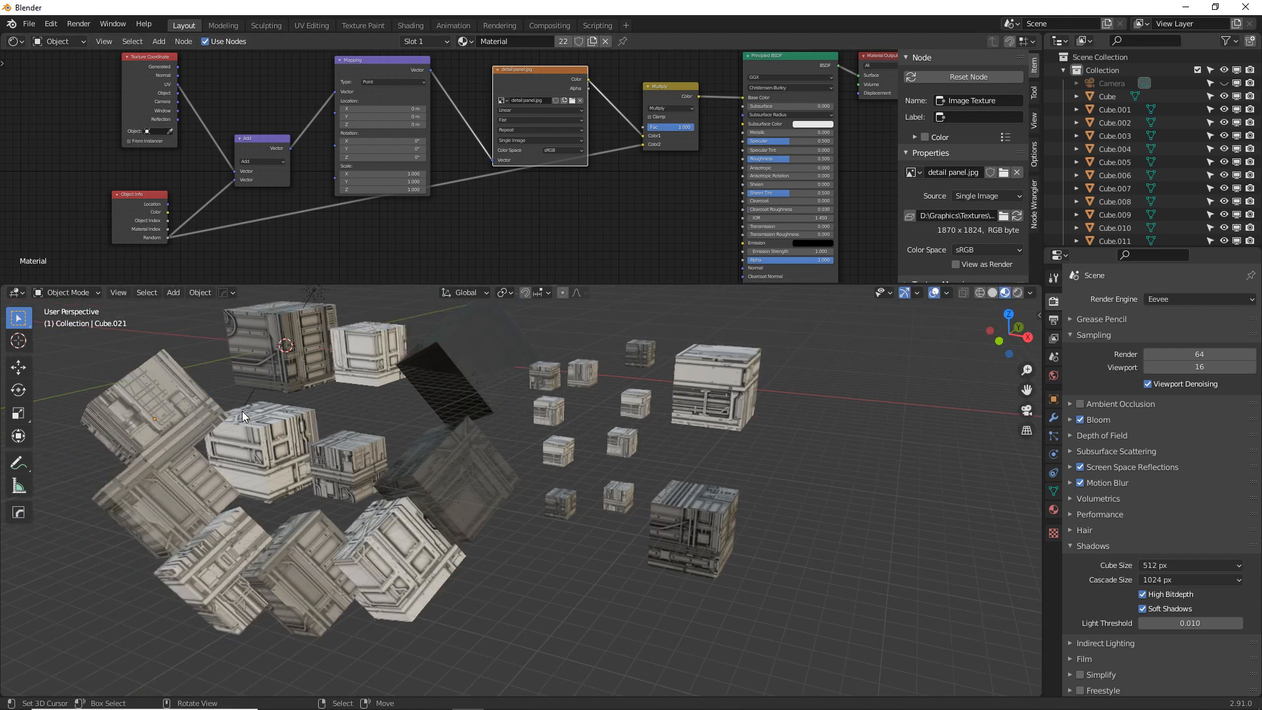
{"action": "scroll", "coordinate": [242, 411], "scroll_direction": "down", "scroll_amount": 2}
{"action": "middle_click_drag", "start_coordinate": [242, 411], "coordinate": [373, 355]}
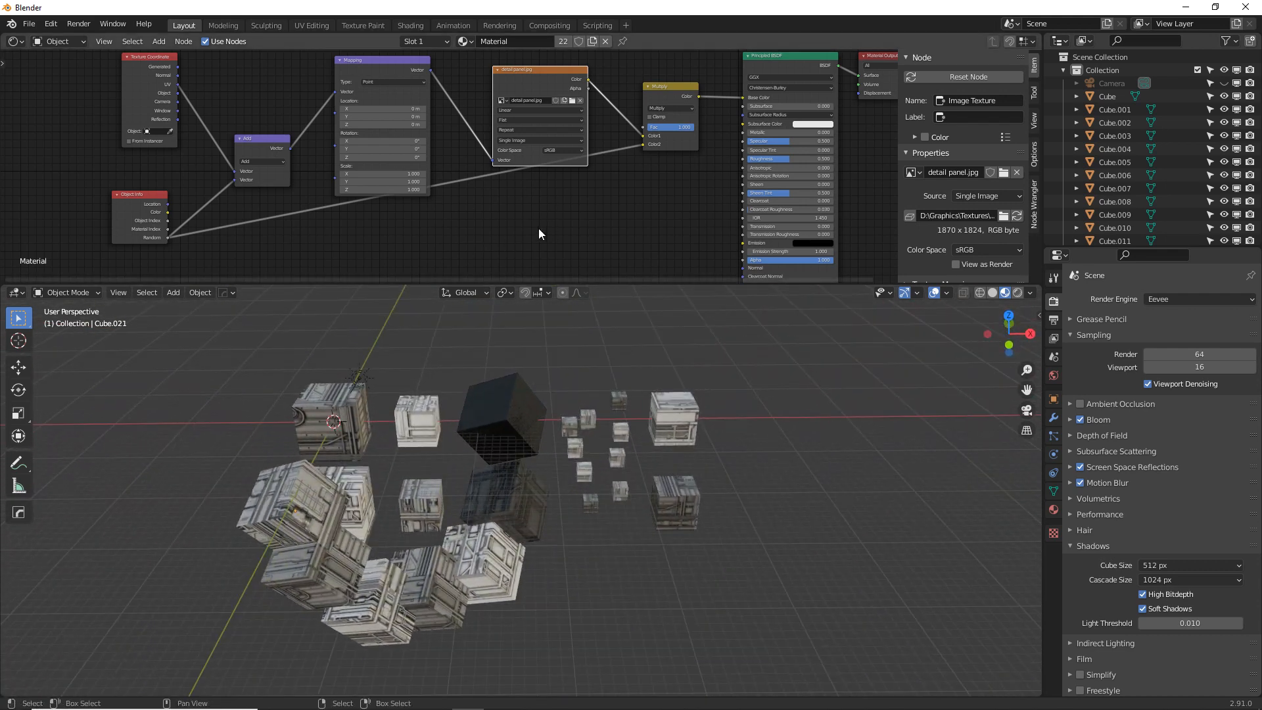
{"action": "middle_click_drag", "start_coordinate": [434, 292], "coordinate": [397, 319]}
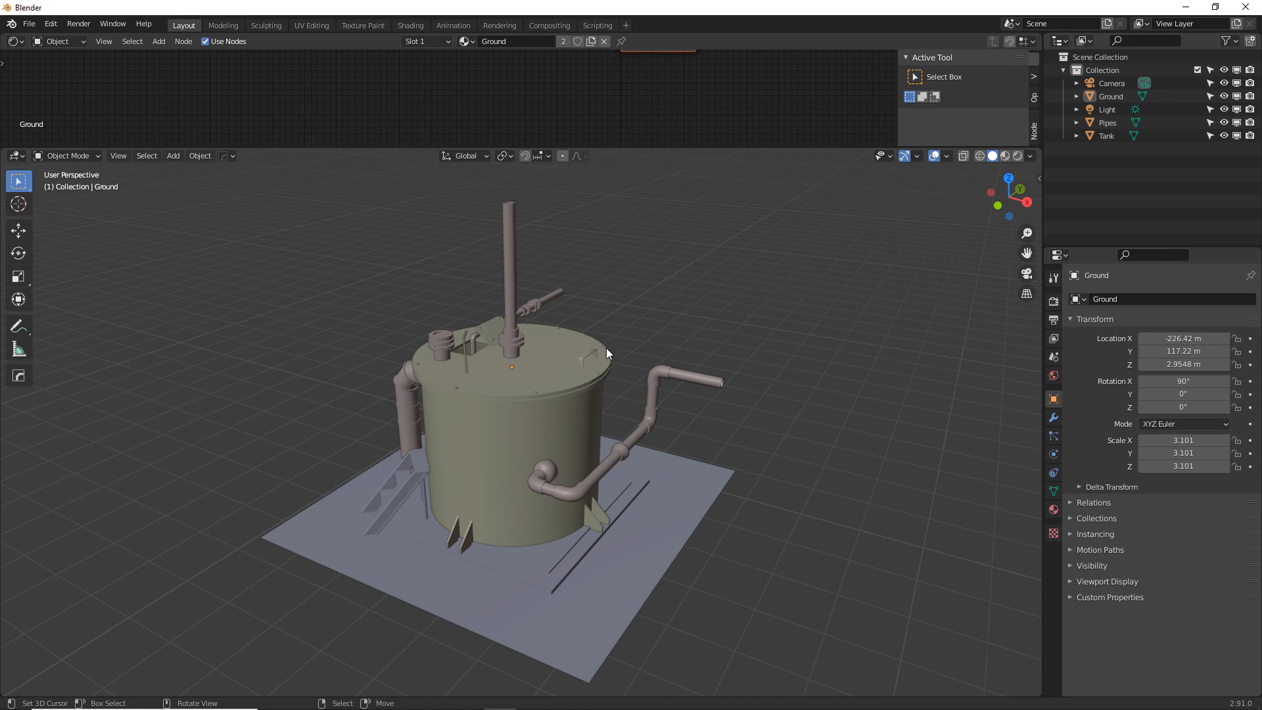
Select the tank in the tank-and-pipes scene and enlarge the node editor, framing all of the tank's material nodes.
{"action": "mouse_move", "coordinate": [593, 365]}
{"action": "middle_mouse_down"}
{"action": "mouse_move", "coordinate": [483, 409]}
{"action": "mouse_move", "coordinate": [511, 464]}
{"action": "mouse_move", "coordinate": [548, 467]}
{"action": "mouse_move", "coordinate": [549, 407]}
{"action": "mouse_move", "coordinate": [584, 374]}
{"action": "mouse_move", "coordinate": [731, 340]}
{"action": "mouse_move", "coordinate": [617, 374]}
{"action": "middle_mouse_up"}
{"action": "scroll", "coordinate": [610, 351], "scroll_direction": "up", "scroll_amount": 2}
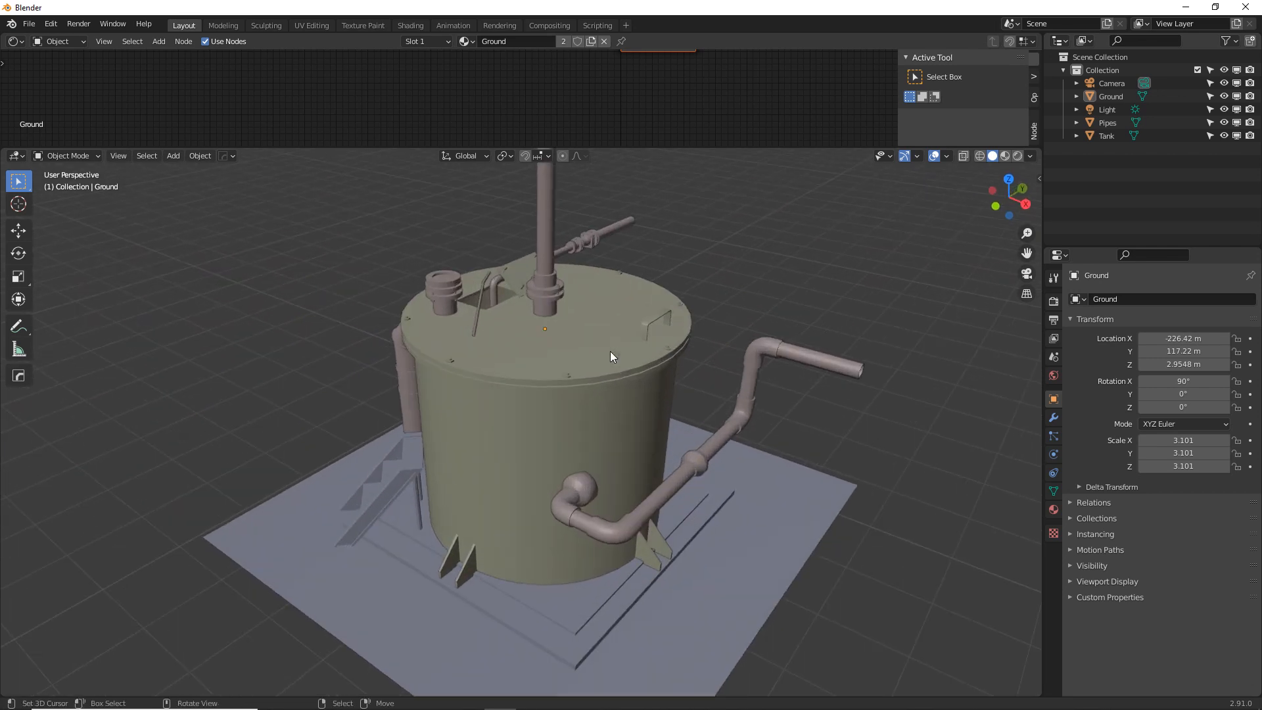
{"action": "scroll", "coordinate": [610, 351], "scroll_direction": "up", "scroll_amount": 1}
{"action": "middle_click_drag", "start_coordinate": [462, 311], "coordinate": [388, 301]}
{"action": "middle_click_drag", "start_coordinate": [503, 297], "coordinate": [484, 352]}
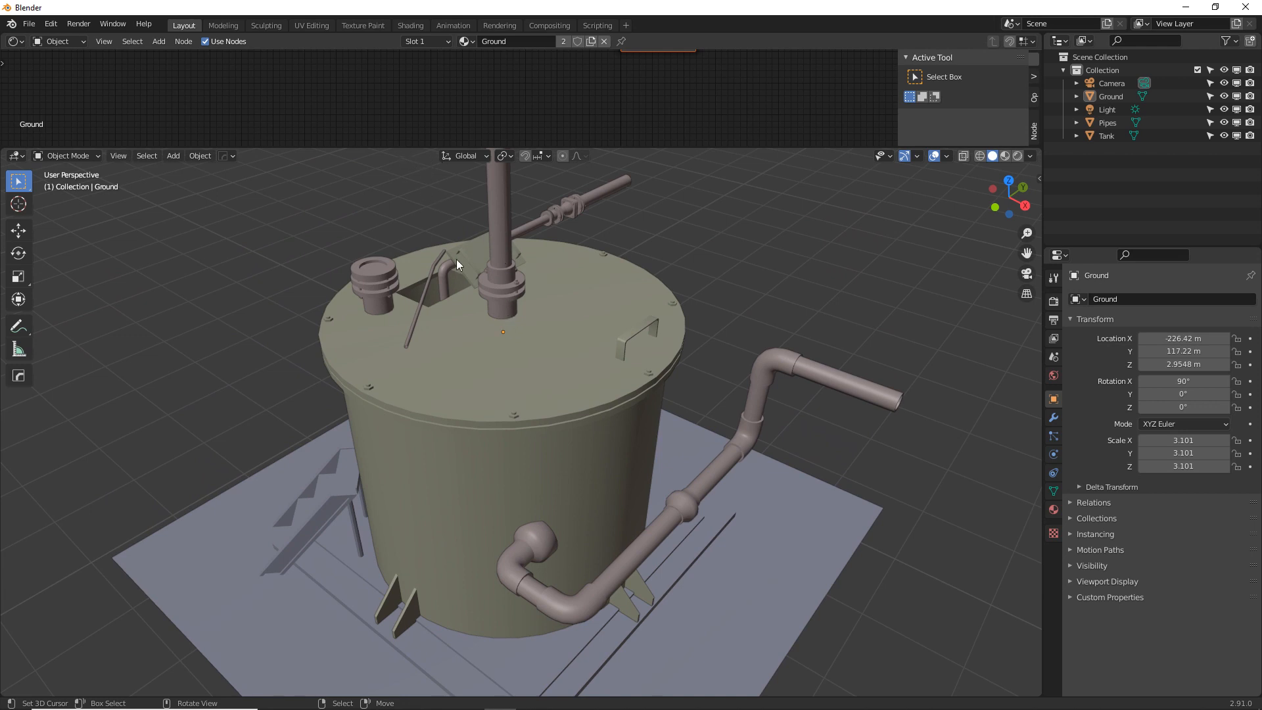
{"action": "left_click", "coordinate": [505, 375]}
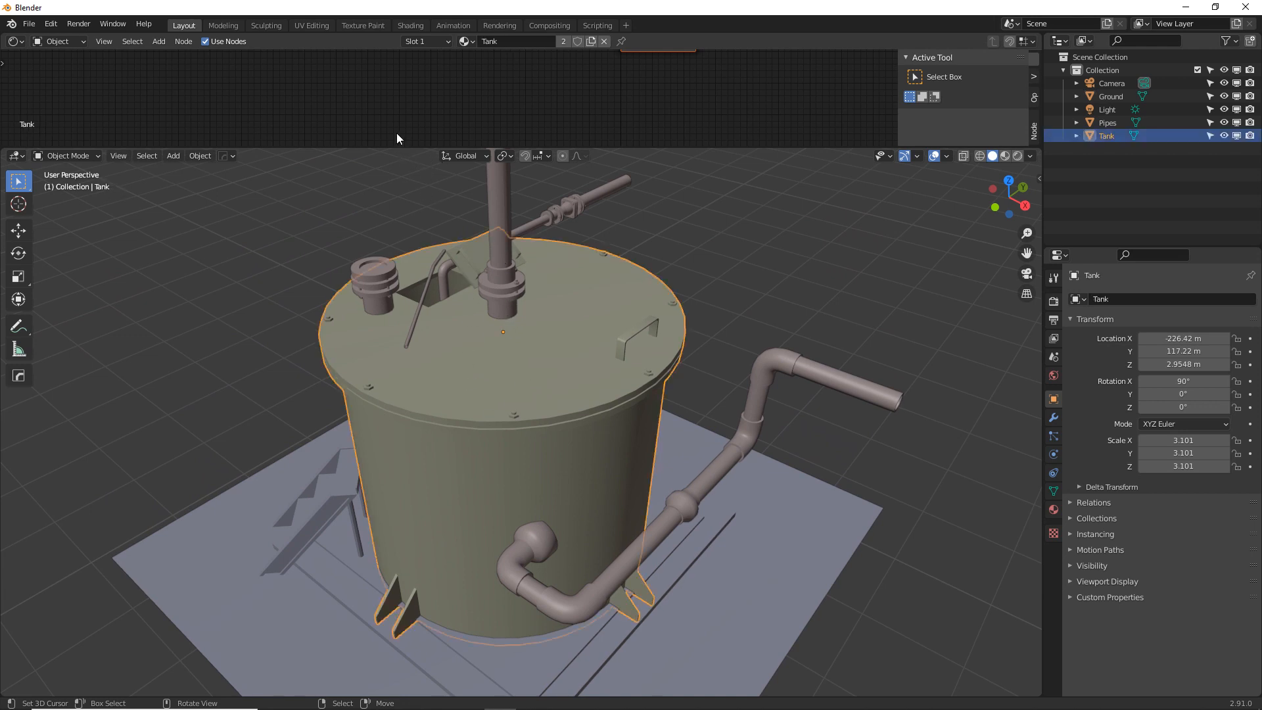
{"action": "left_click_drag", "start_coordinate": [401, 146], "coordinate": [395, 410]}
{"action": "key", "text": "Home"}
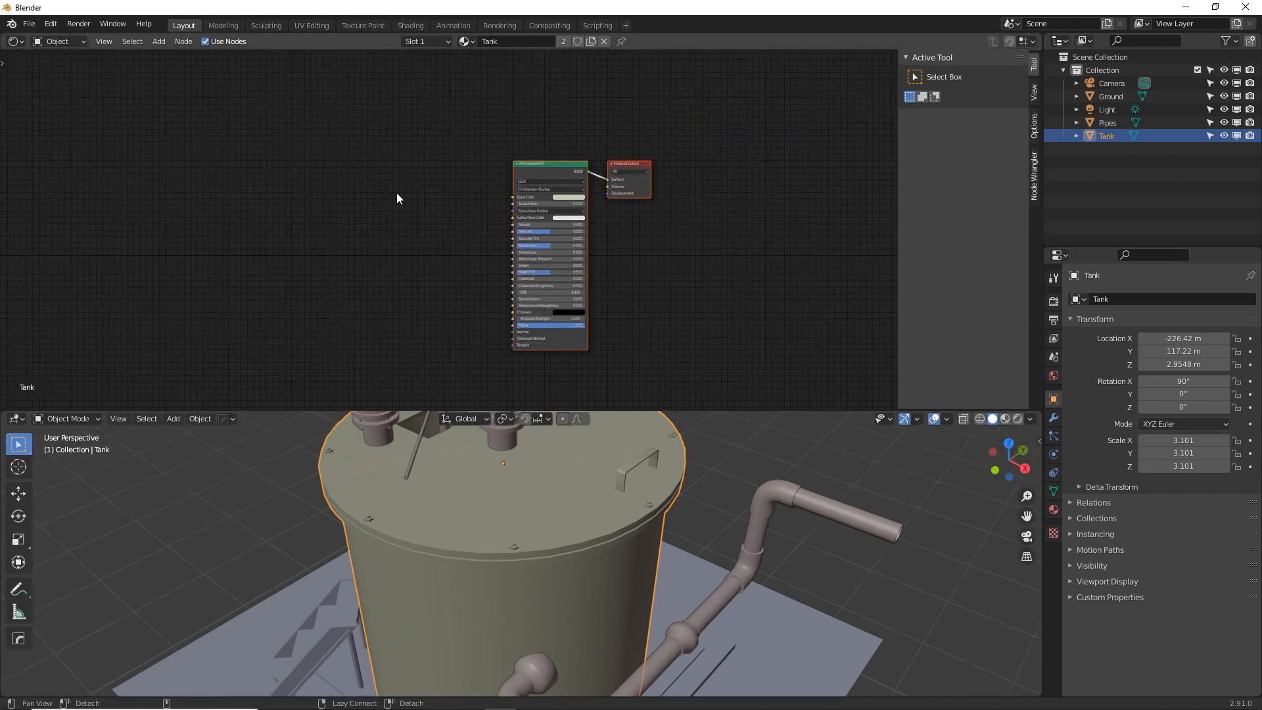
Add a texture setup with Texture Coordinate, Mapping and Image Texture nodes to the tank's Principled BSDF, placed well clear of the shader.
{"action": "middle_click_drag", "start_coordinate": [526, 218], "coordinate": [570, 217]}
{"action": "left_click", "coordinate": [582, 167]}
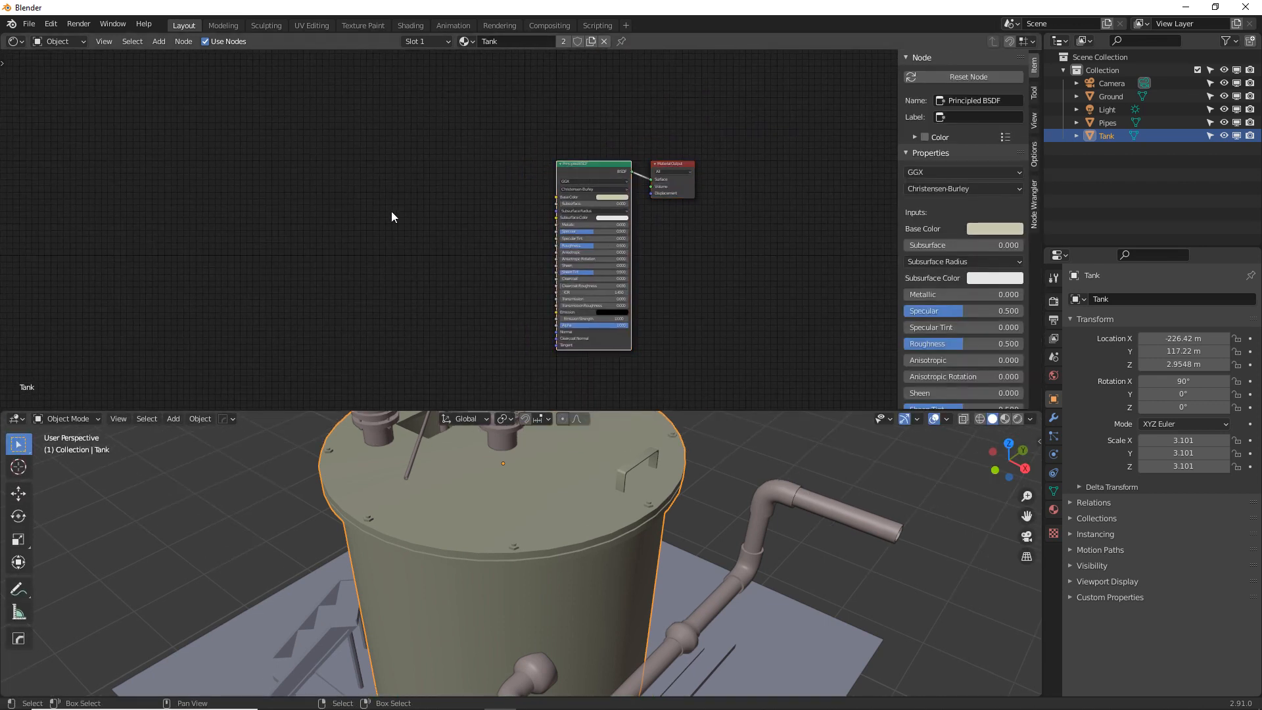
{"action": "key", "text": "ctrl+t"}
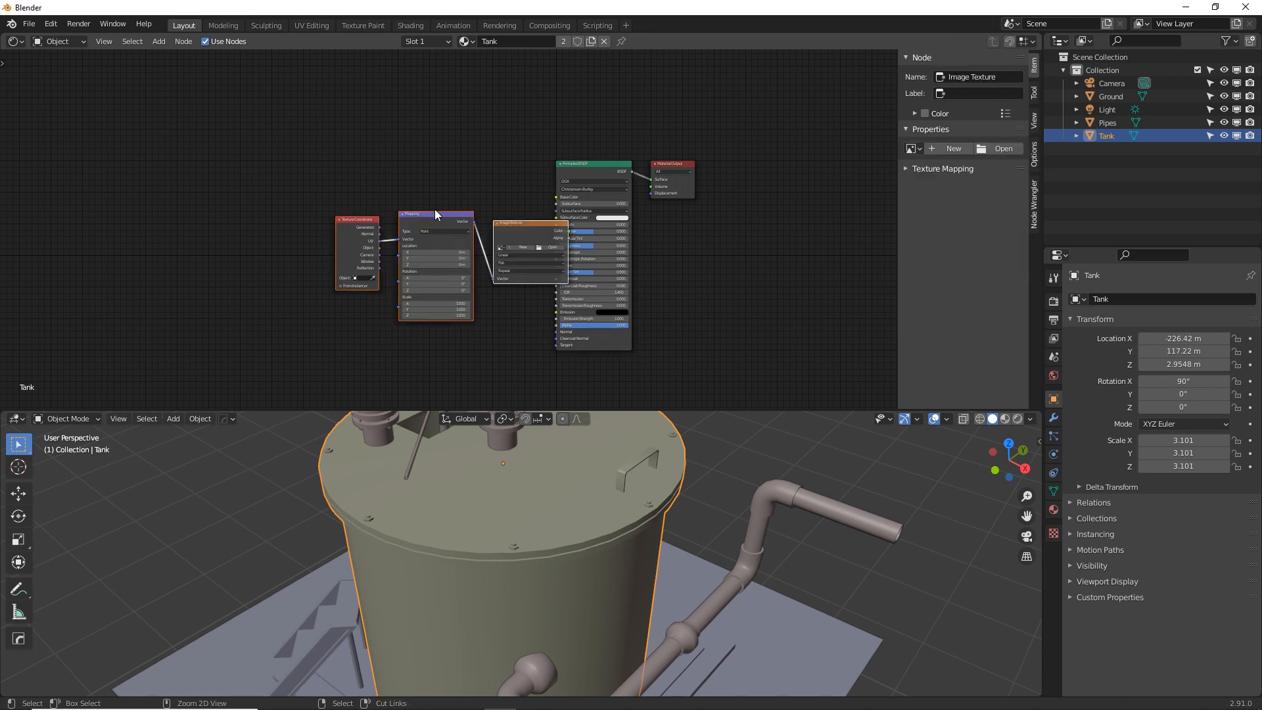
{"action": "key", "text": "g"}
{"action": "left_click", "coordinate": [465, 194]}
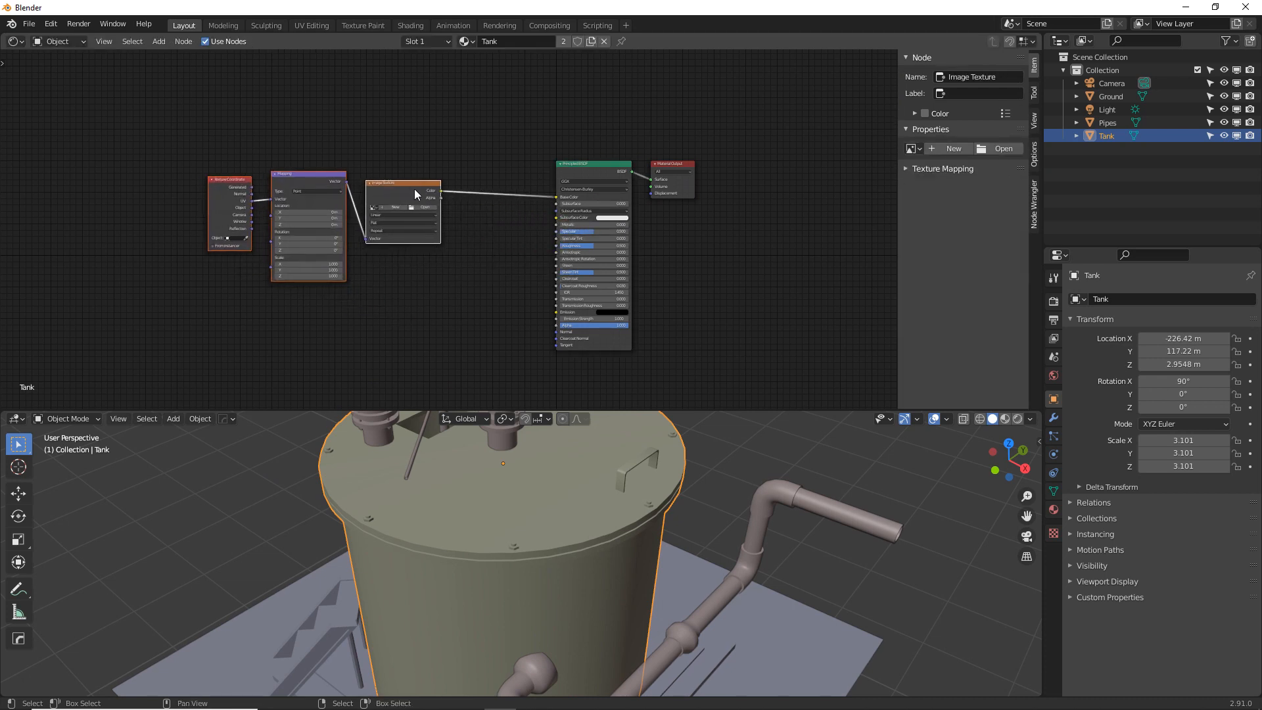
Duplicate the Image Texture node twice, placing one copy below and one above the original.
{"action": "key", "text": "shift+d"}
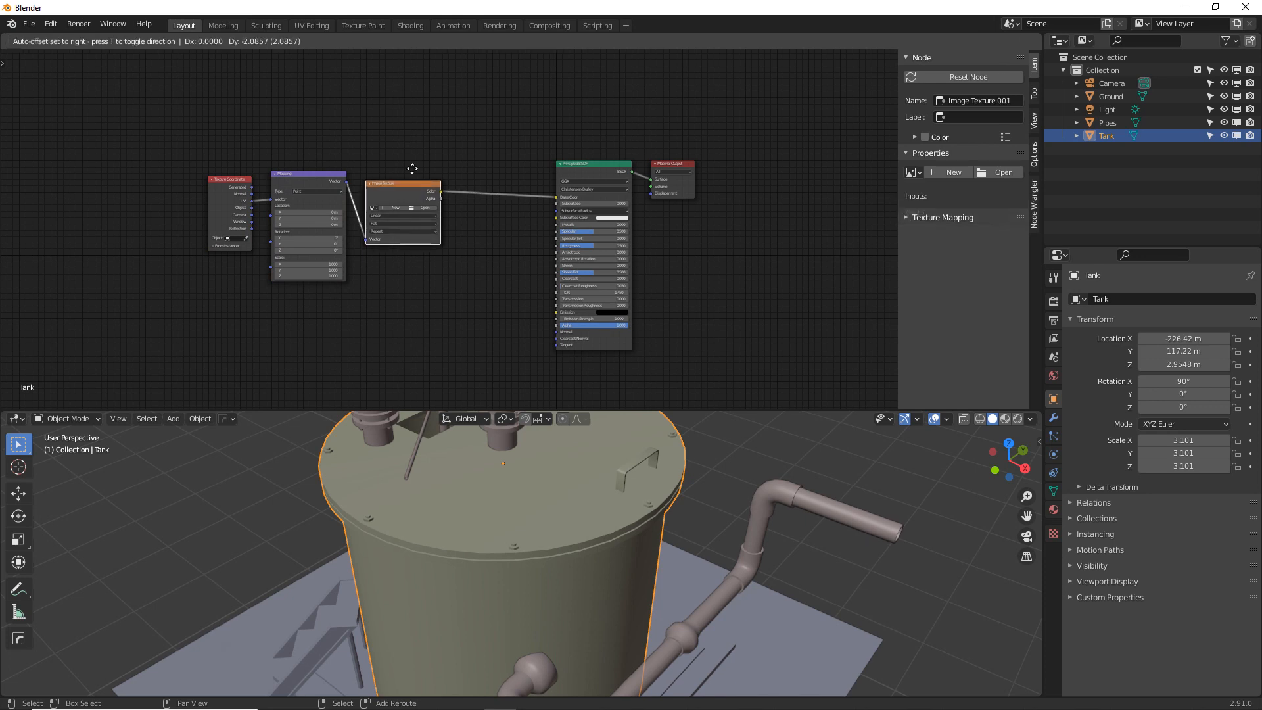
{"action": "left_click", "coordinate": [407, 284]}
{"action": "key", "text": "shift+d"}
{"action": "left_click", "coordinate": [428, 112]}
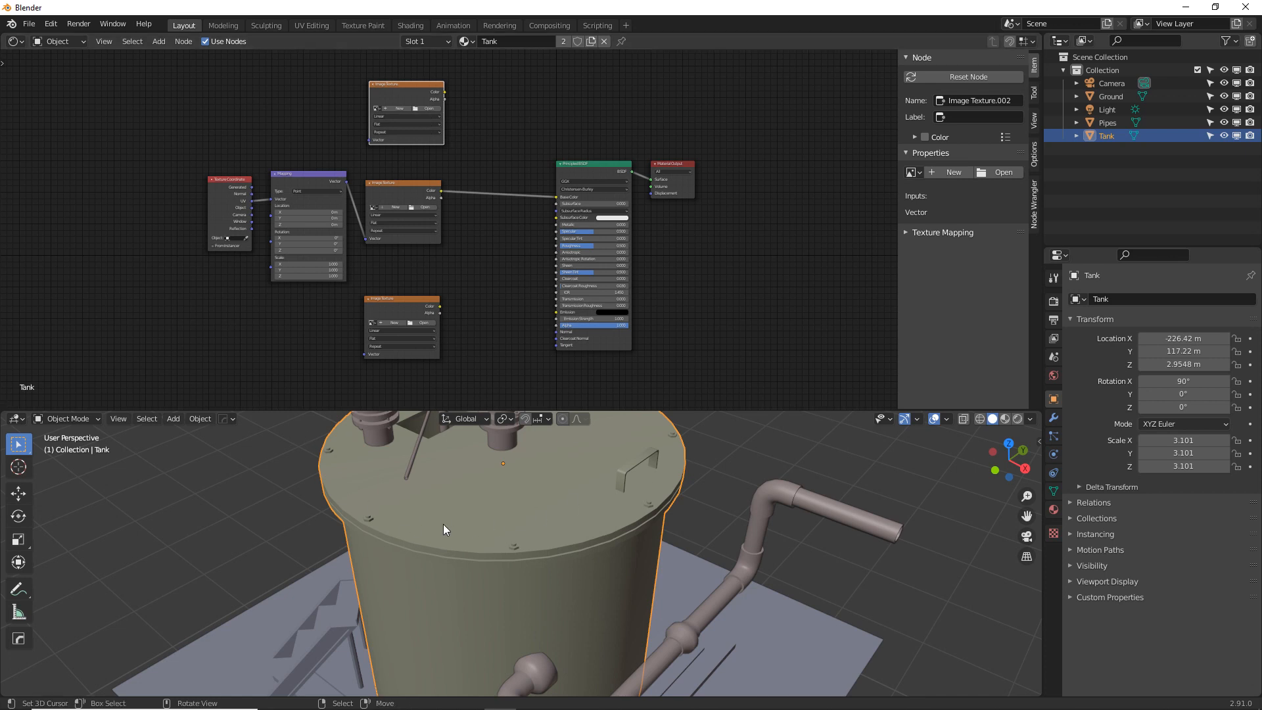
{"action": "left_click", "coordinate": [394, 194]}
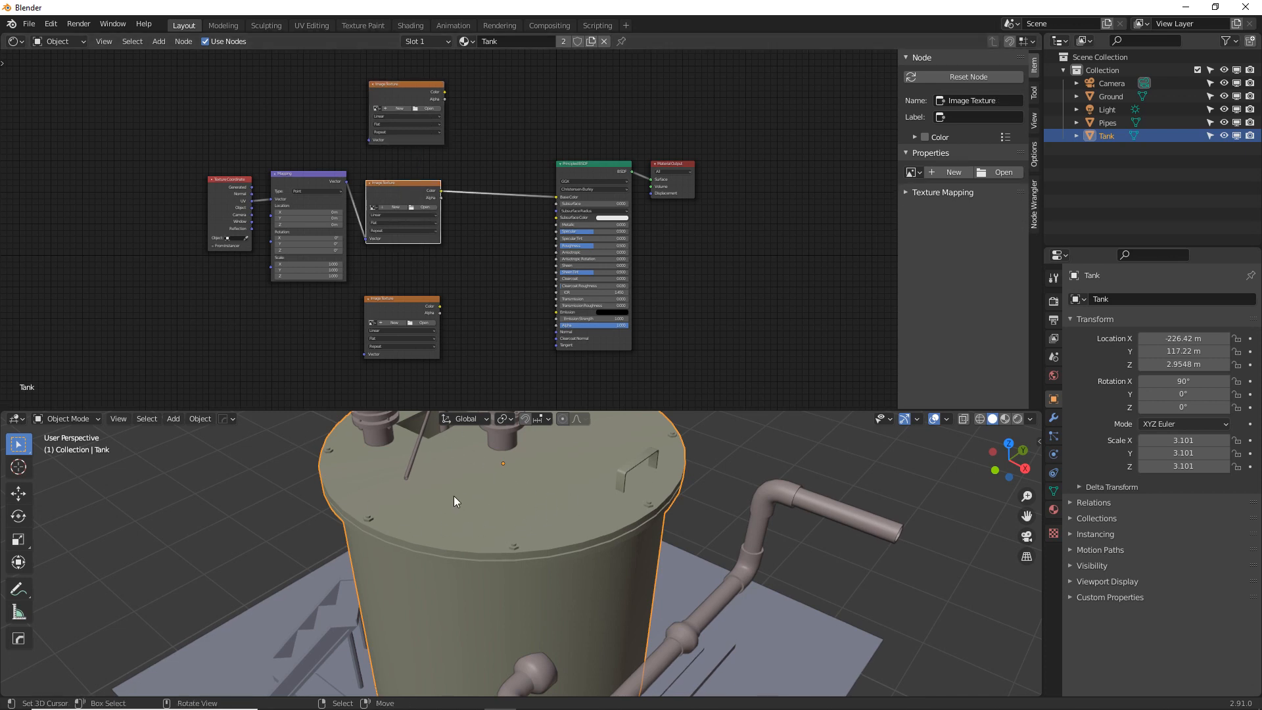
{"action": "left_click", "coordinate": [399, 312]}
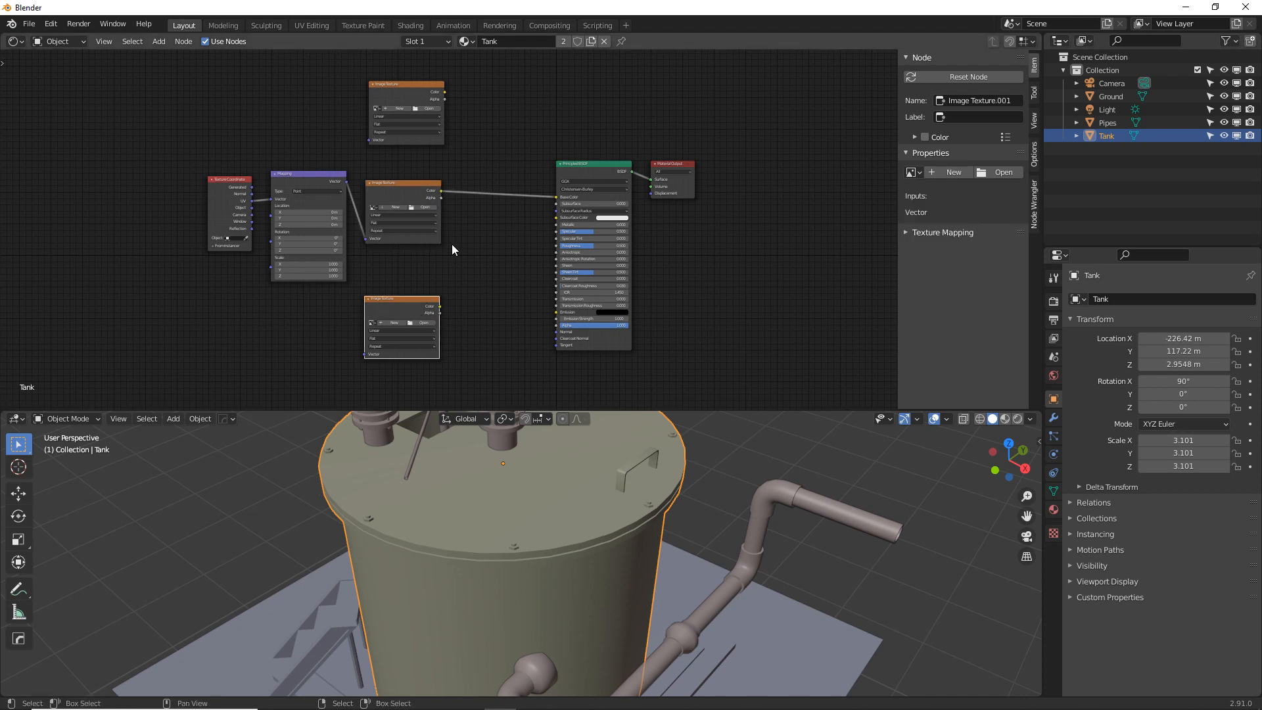
Load roughness1.png from the Textures folder into the middle Image Texture node and show the tank in material preview.
{"action": "left_click", "coordinate": [426, 208]}
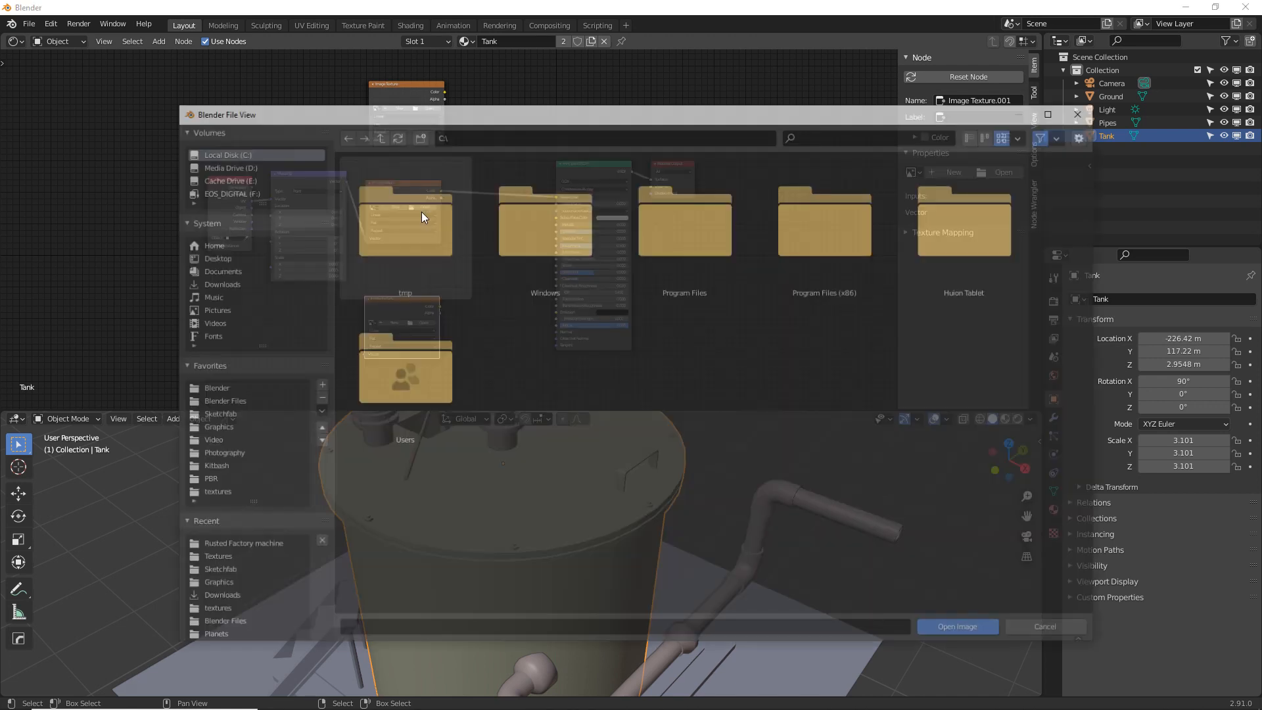
{"action": "left_click", "coordinate": [250, 555]}
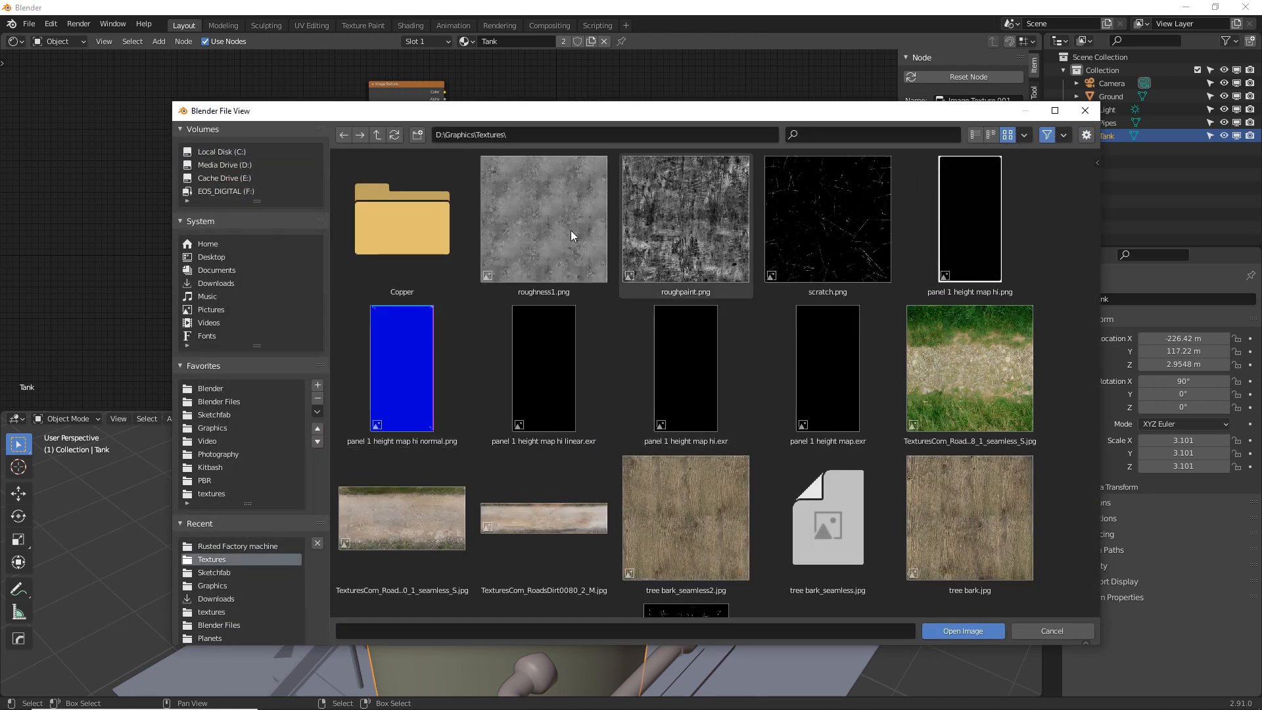
{"action": "left_click", "coordinate": [540, 229]}
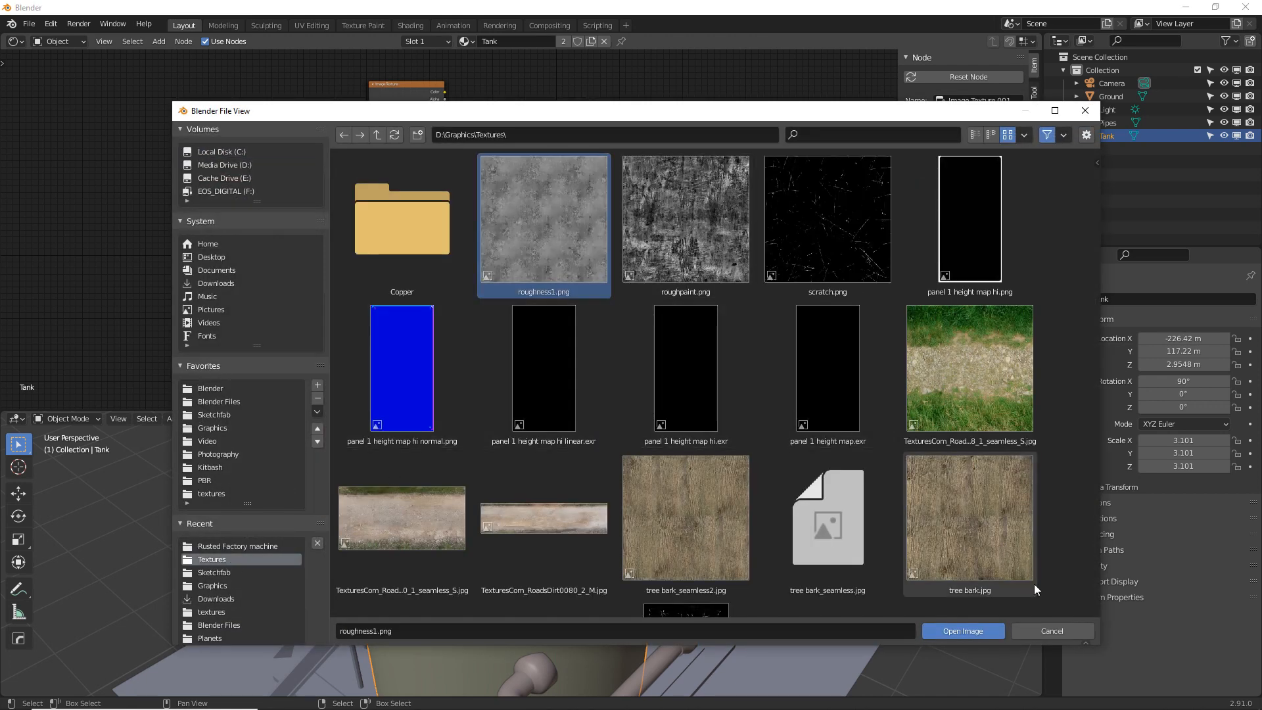
{"action": "left_click", "coordinate": [972, 631]}
{"action": "middle_click_drag", "start_coordinate": [477, 246], "coordinate": [494, 254]}
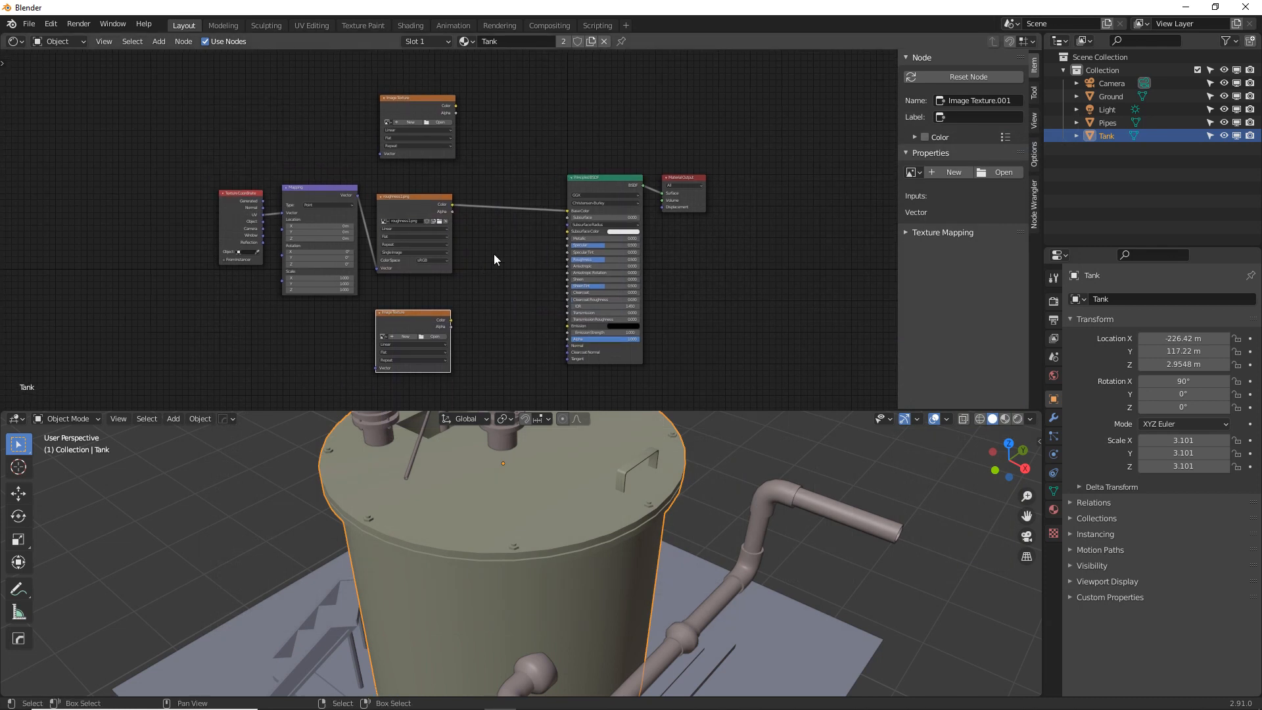
{"action": "left_click", "coordinate": [1005, 419]}
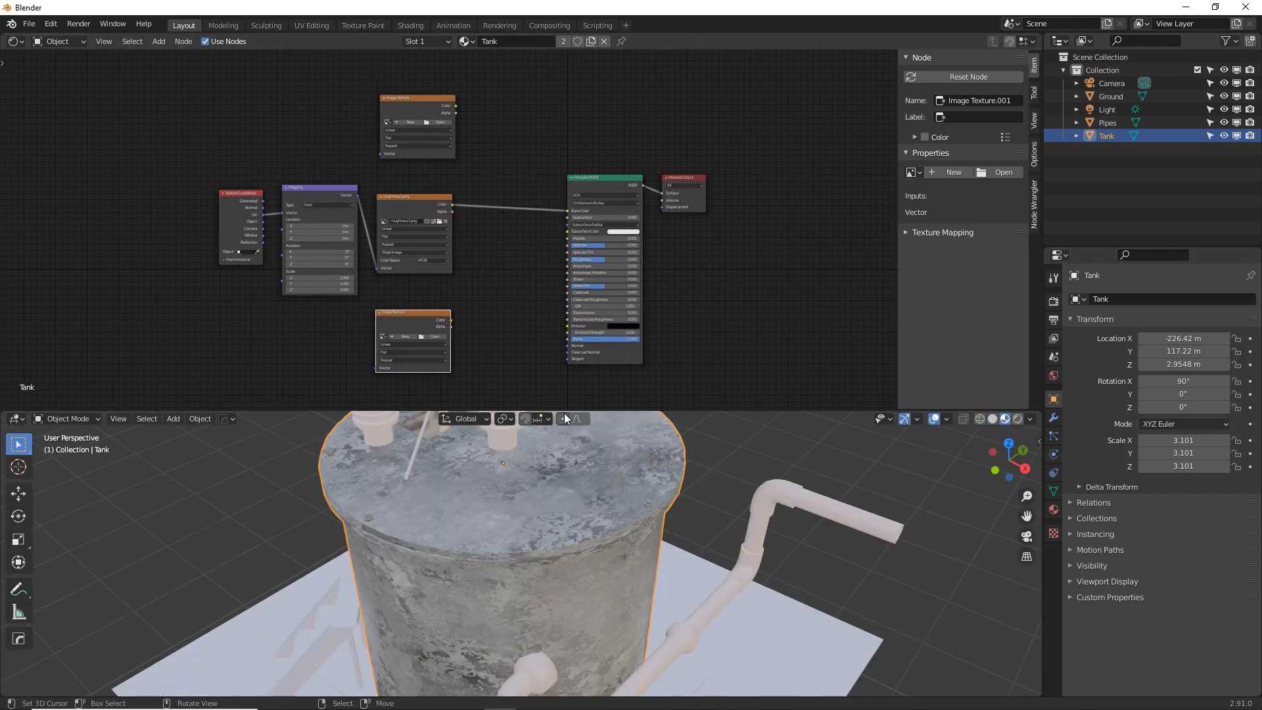
{"action": "left_click_drag", "start_coordinate": [564, 416], "coordinate": [525, 415]}
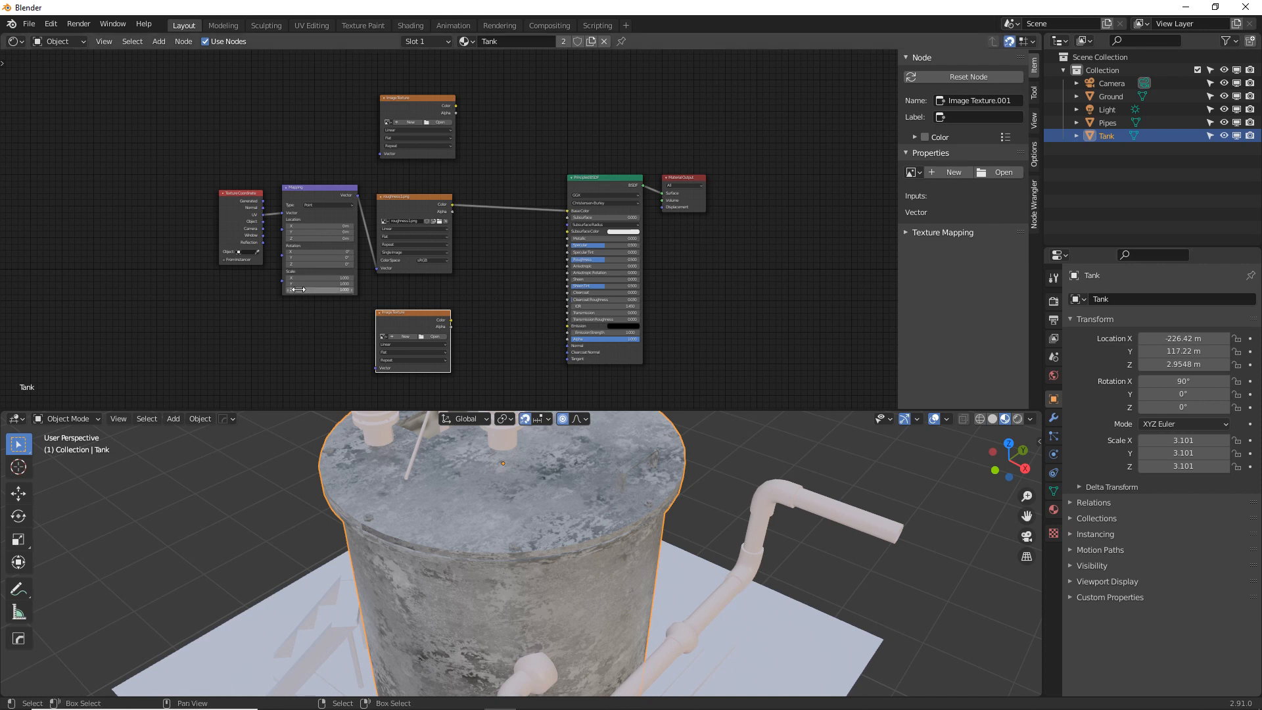
Set the Mapping node's scale to 4 on X, Y and Z.
{"action": "scroll", "coordinate": [321, 295], "scroll_direction": "up", "scroll_amount": 4}
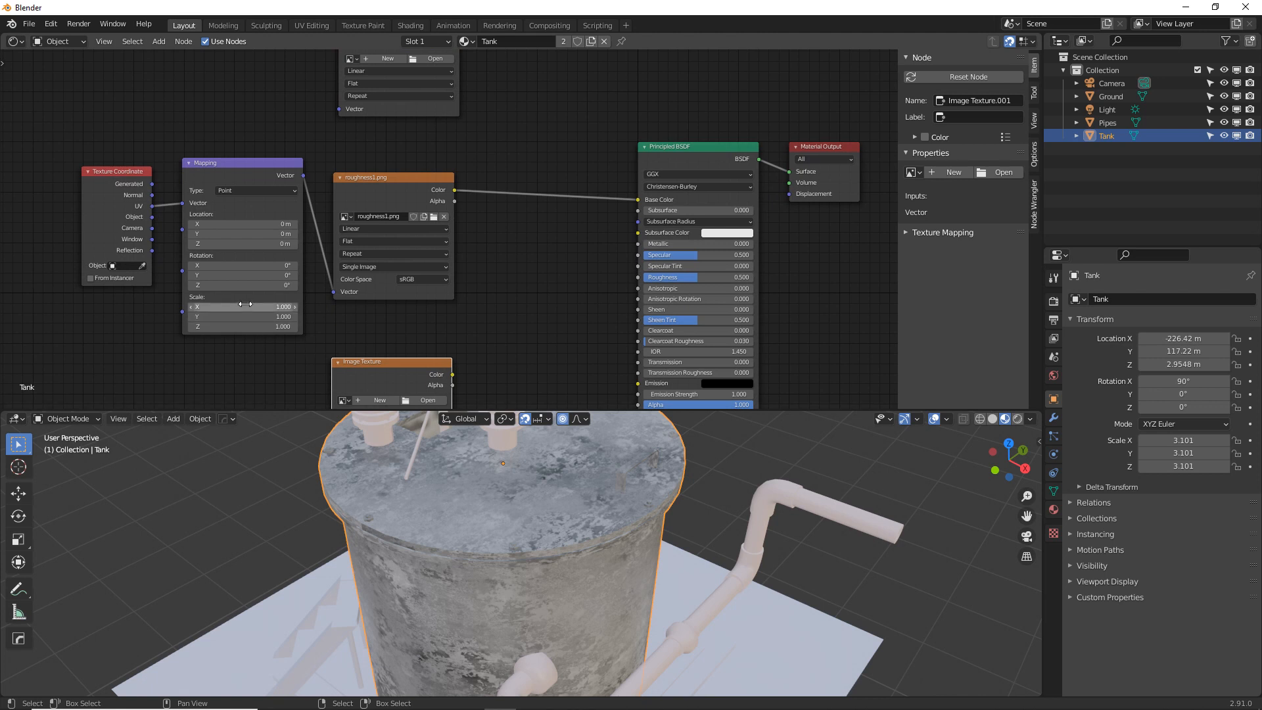
{"action": "left_click_drag", "start_coordinate": [246, 306], "coordinate": [257, 363]}
{"action": "type", "text": "4"}
{"action": "key", "text": "Return"}
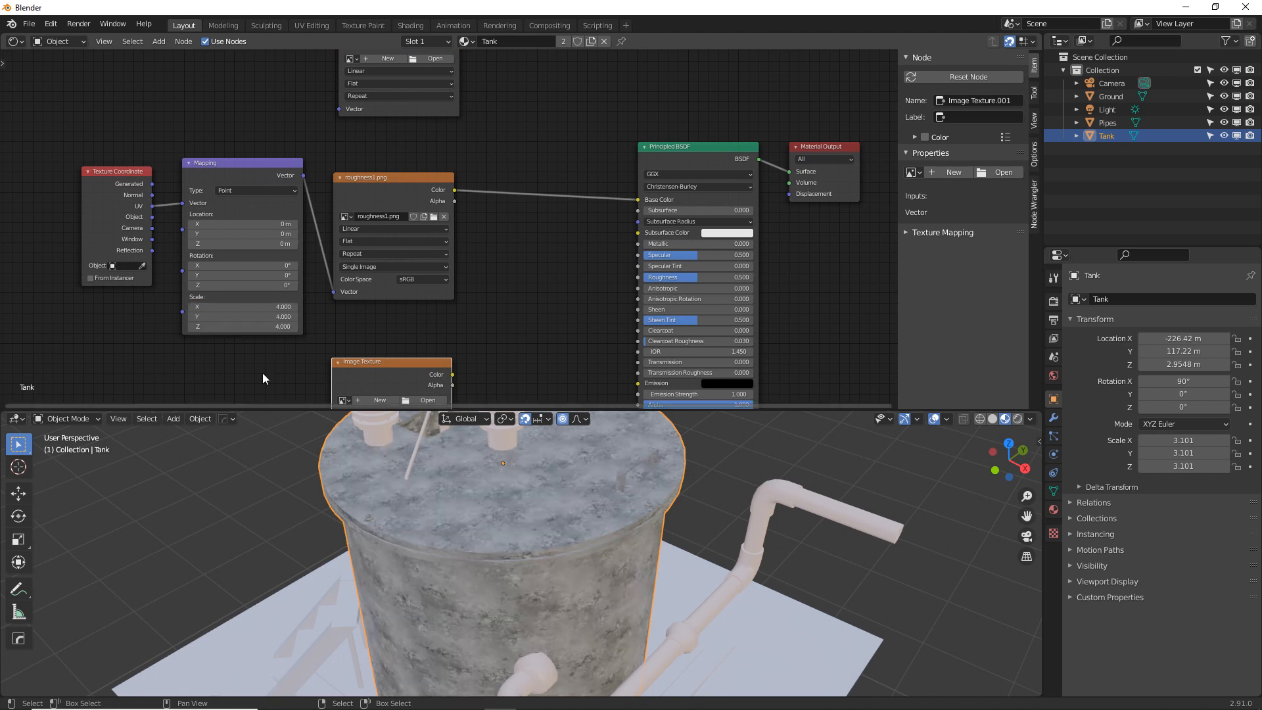
Set the Mapping node's scale to 2 on X, Y and Z.
{"action": "left_click_drag", "start_coordinate": [240, 307], "coordinate": [253, 382]}
{"action": "type", "text": "2"}
{"action": "key", "text": "Return"}
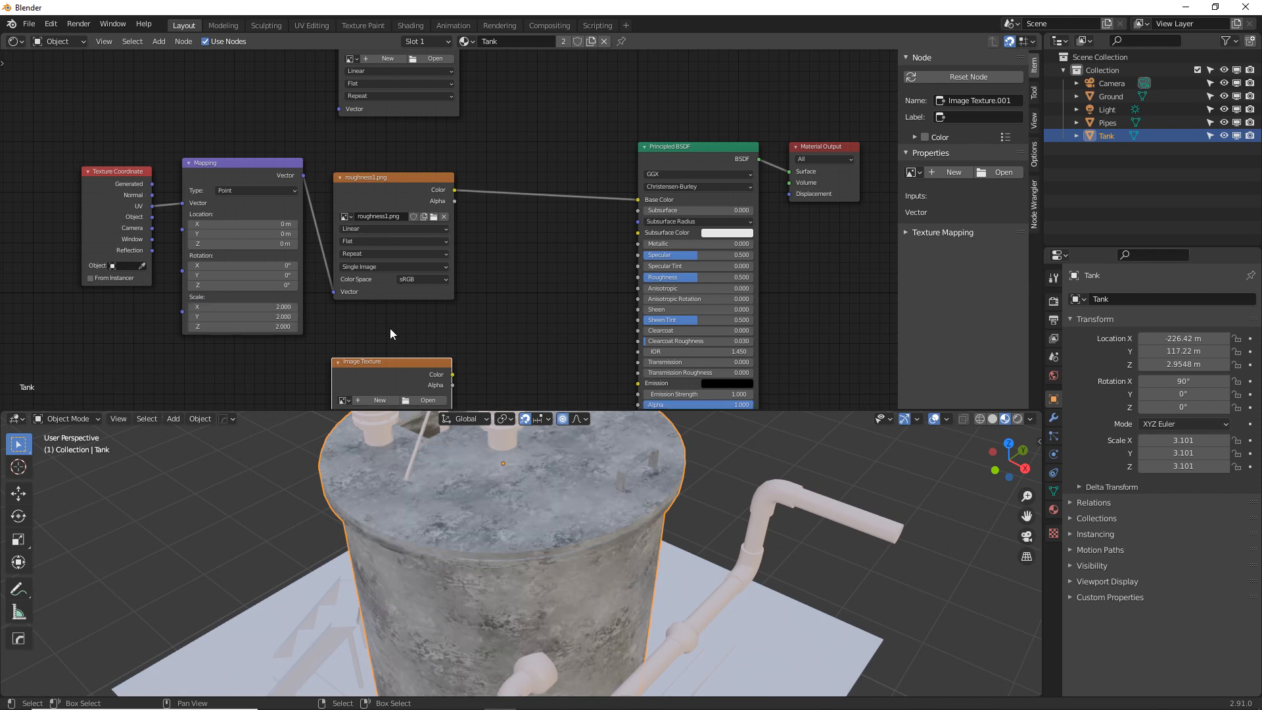
Search the Textures folder for "rust" and load pinsdaddy-rusted-metal-texture-pack-metall001-newpng-opengameartorg.png into the lower Image Texture node.
{"action": "middle_click_drag", "start_coordinate": [429, 400], "coordinate": [416, 335]}
{"action": "left_click", "coordinate": [416, 335]}
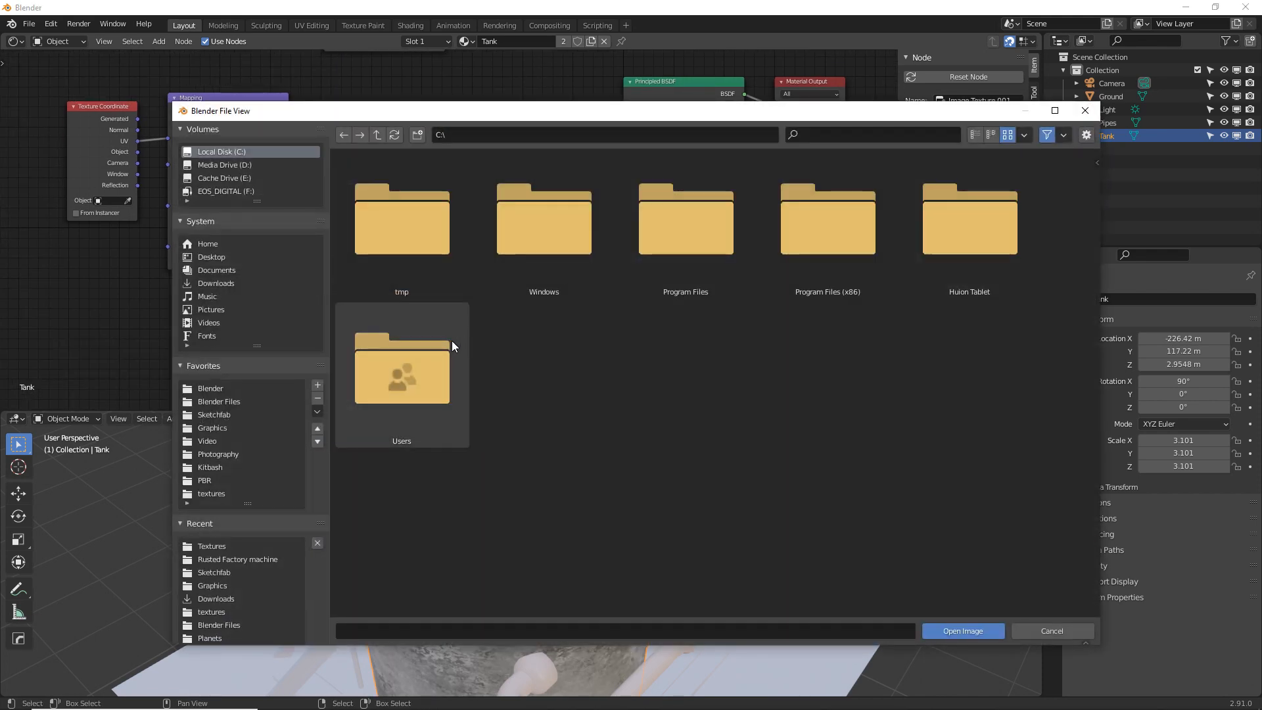
{"action": "left_click", "coordinate": [249, 546]}
{"action": "left_click", "coordinate": [835, 133]}
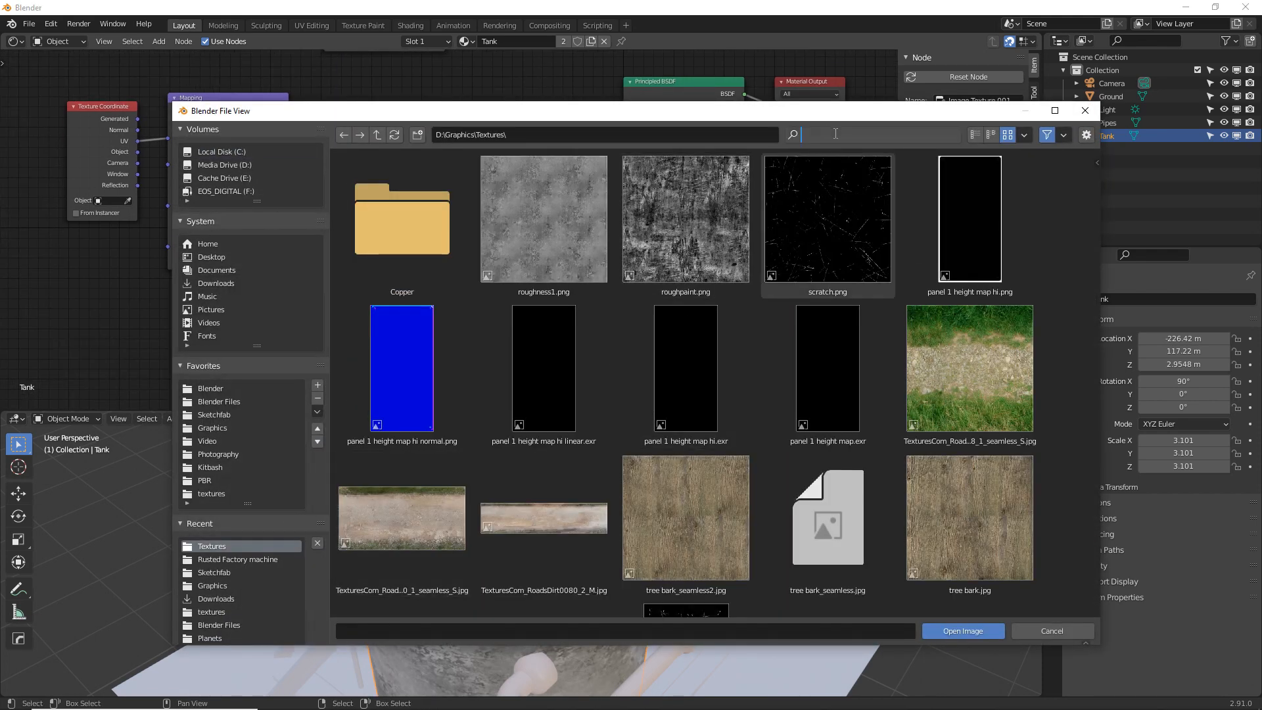
{"action": "type", "text": "rust"}
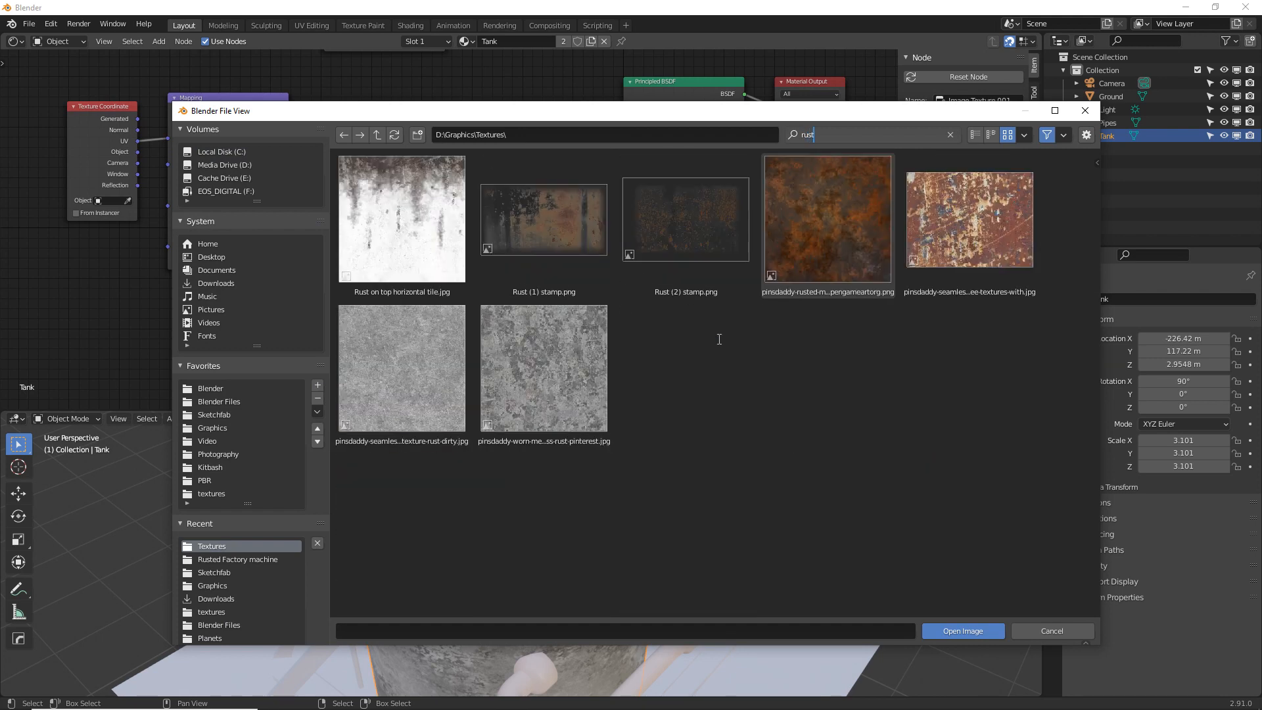
{"action": "key", "text": "Return"}
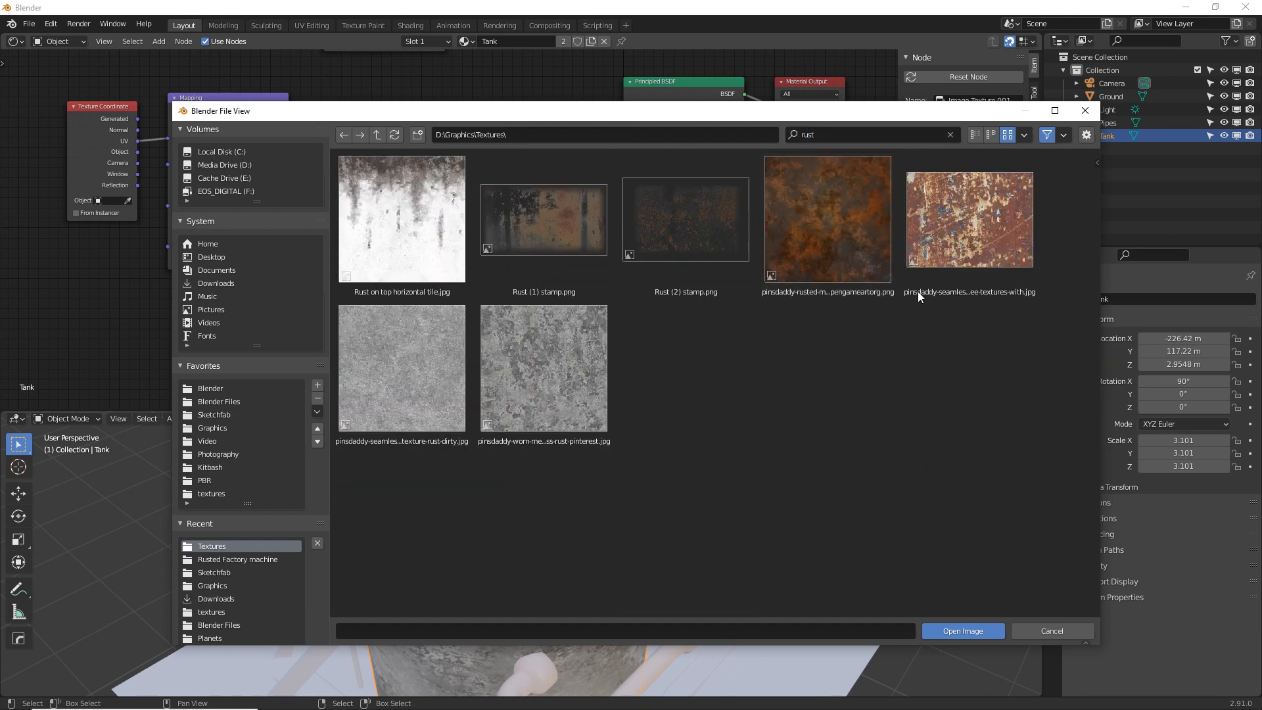
{"action": "left_click", "coordinate": [858, 248]}
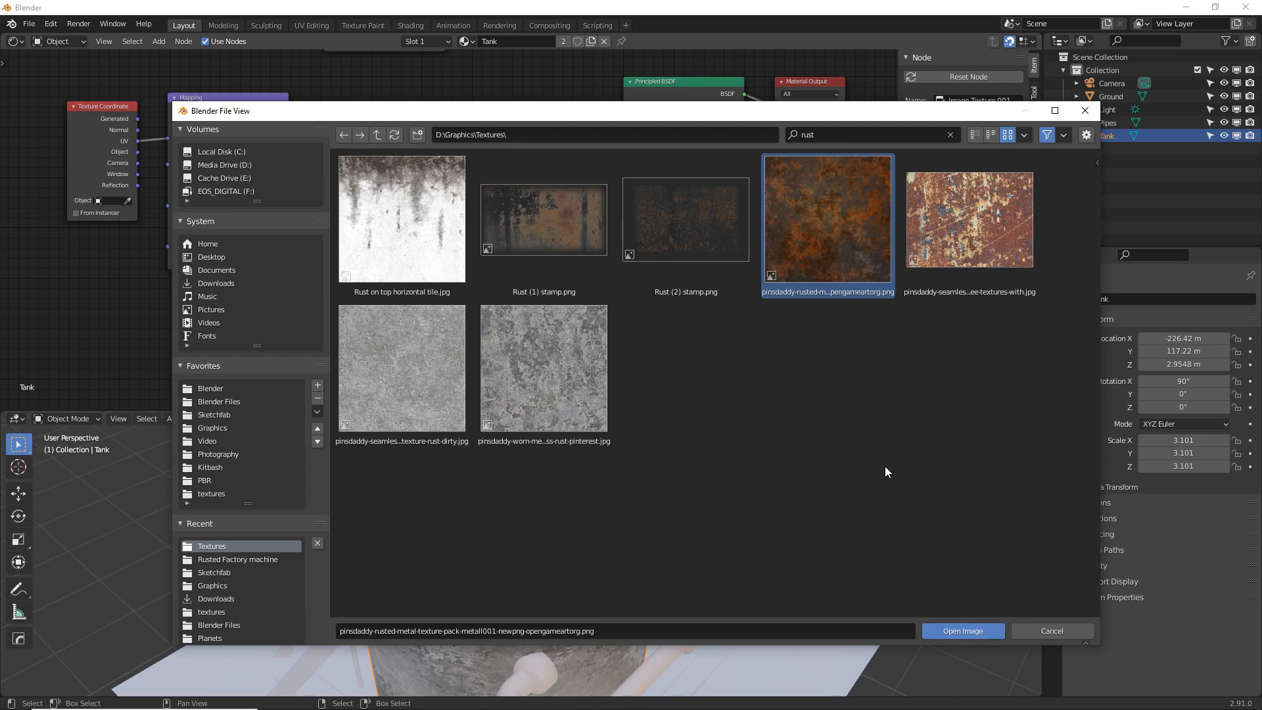
{"action": "left_click", "coordinate": [953, 630]}
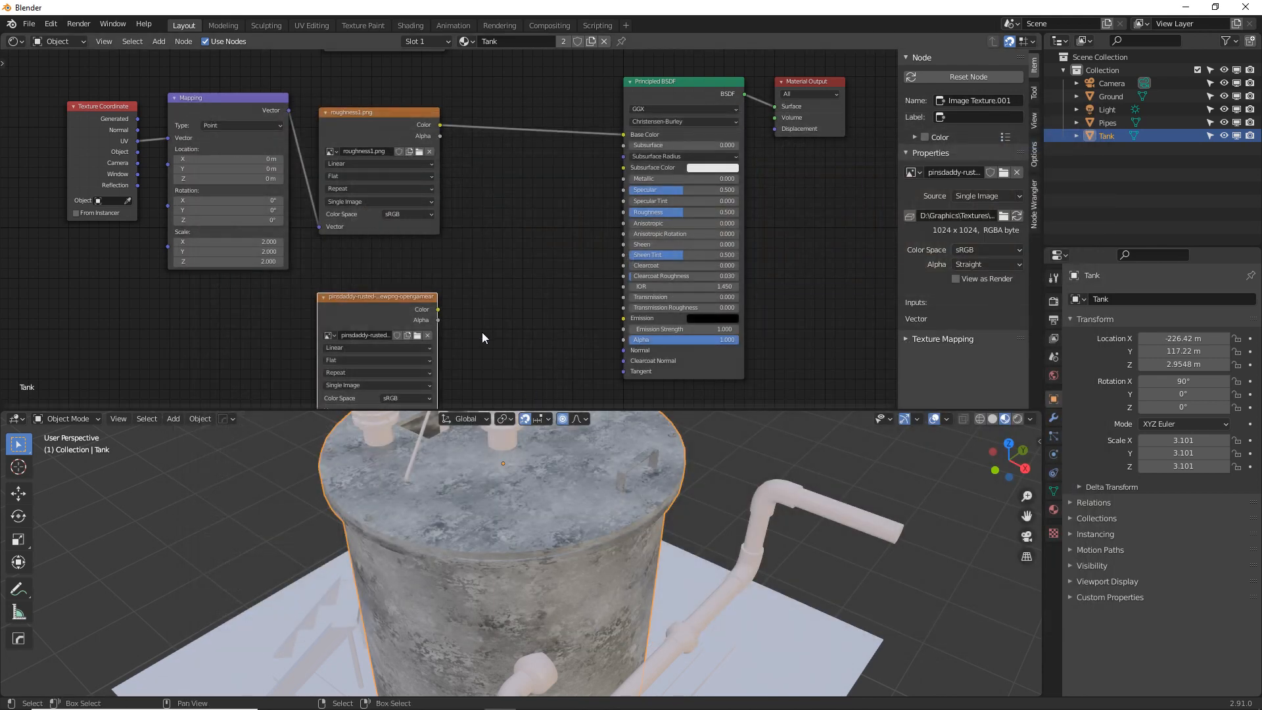
Insert a Mix node between roughness1.png and Base Color, with the rusted metal texture's Color feeding Color2 and the factor at 1.000.
{"action": "left_click_drag", "start_coordinate": [466, 345], "coordinate": [418, 337], "text": "alt"}
{"action": "left_click_drag", "start_coordinate": [493, 217], "coordinate": [514, 257], "text": "alt"}
{"action": "key", "text": "shift+a"}
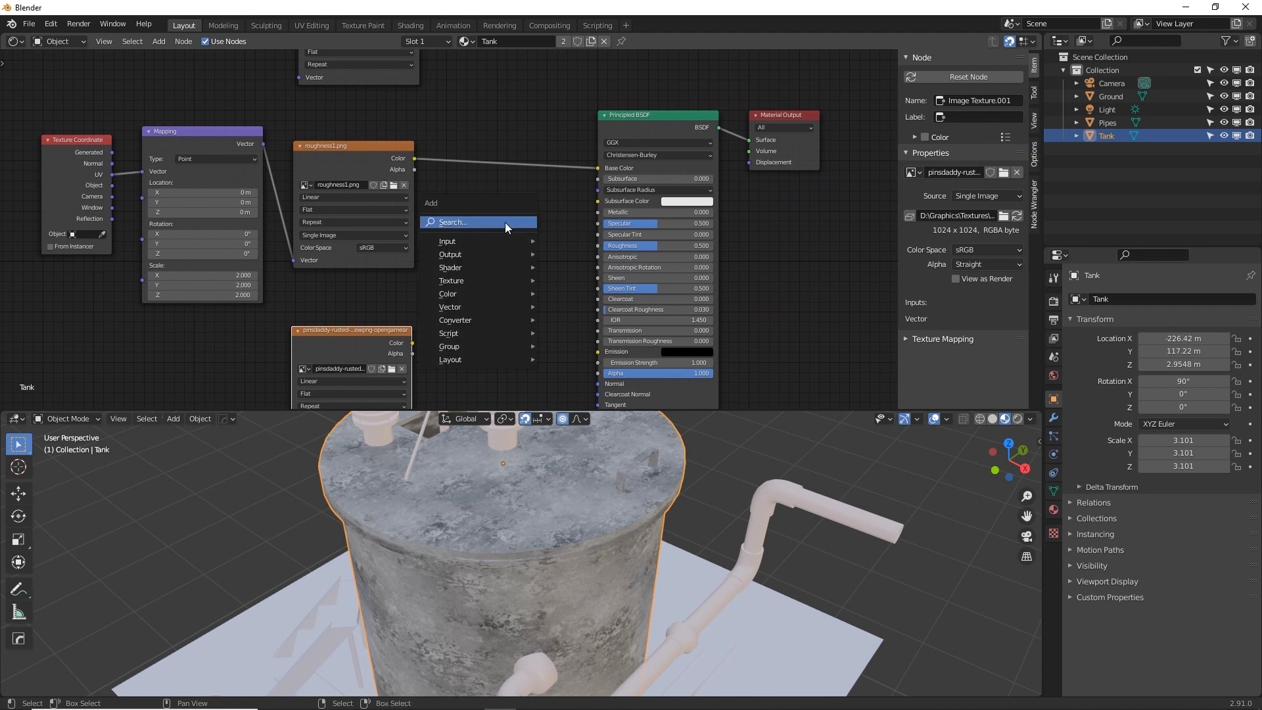
{"action": "left_click", "coordinate": [505, 223]}
{"action": "type", "text": "mix"}
{"action": "left_click", "coordinate": [526, 258]}
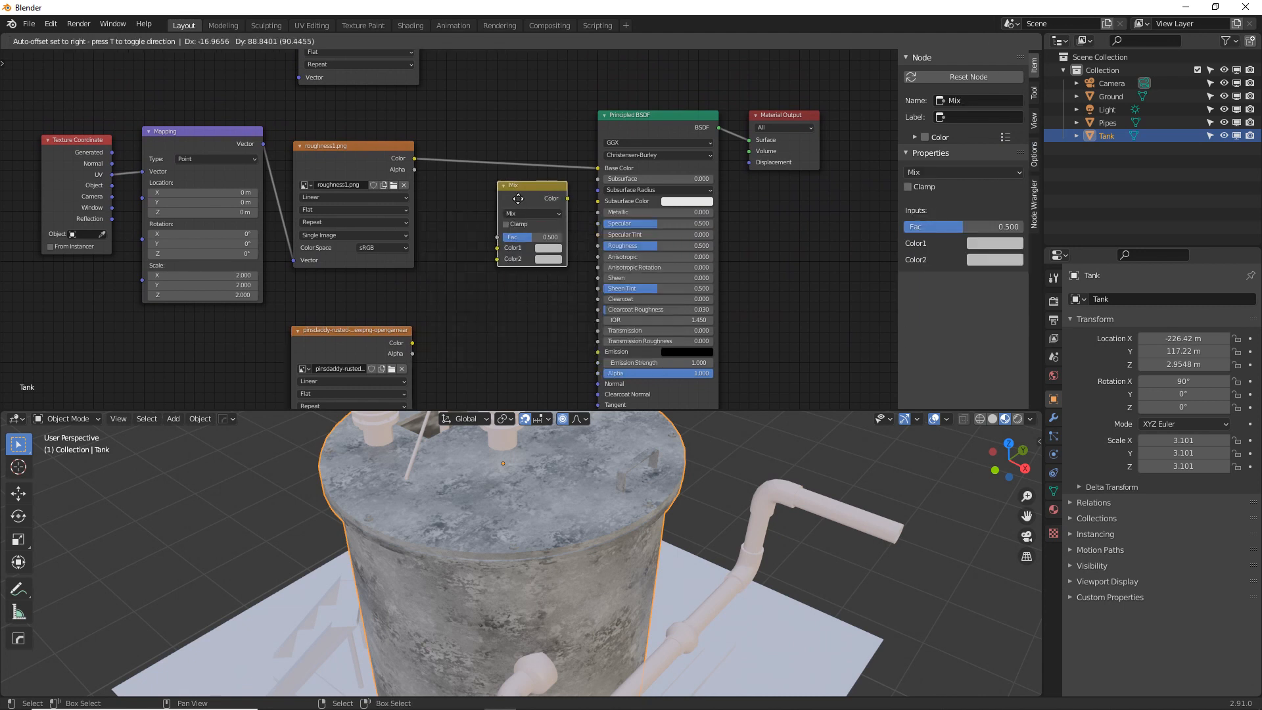
{"action": "left_click", "coordinate": [505, 197]}
{"action": "left_click_drag", "start_coordinate": [412, 343], "coordinate": [622, 219]}
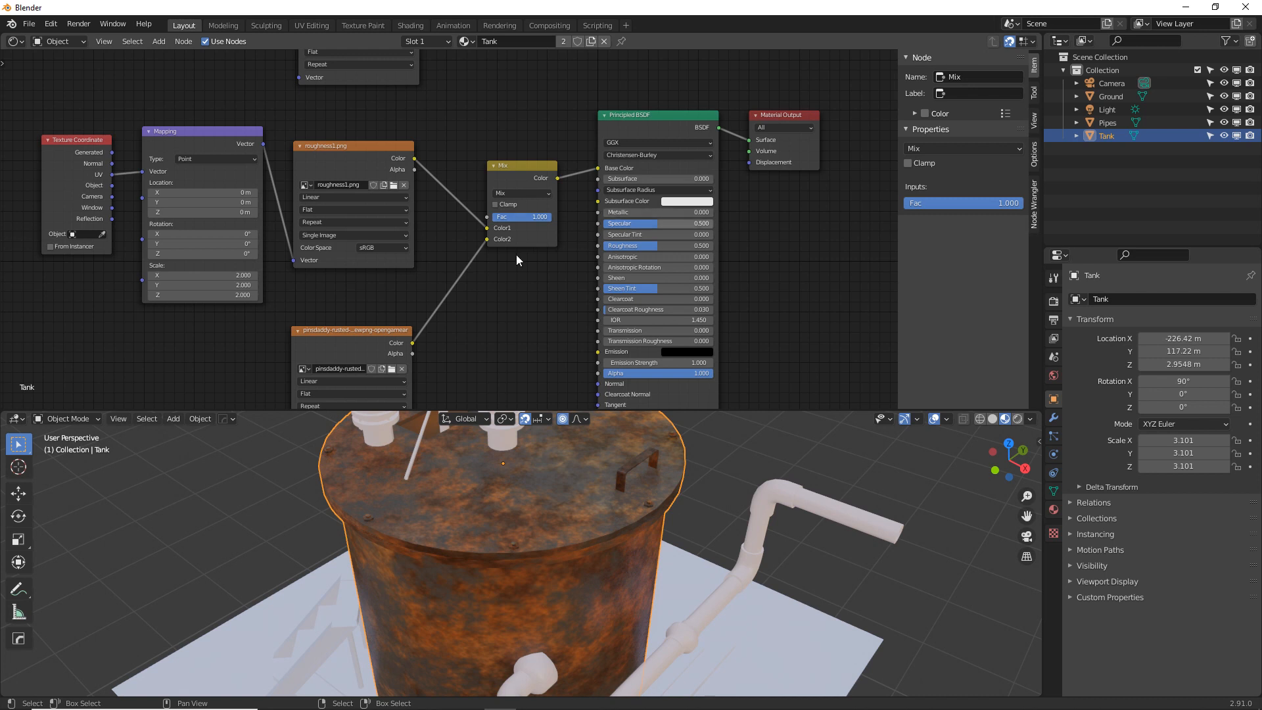
Duplicate the Mapping node and place the copy below the original, beside the rusted metal texture.
{"action": "middle_click_drag", "start_coordinate": [456, 253], "coordinate": [560, 173]}
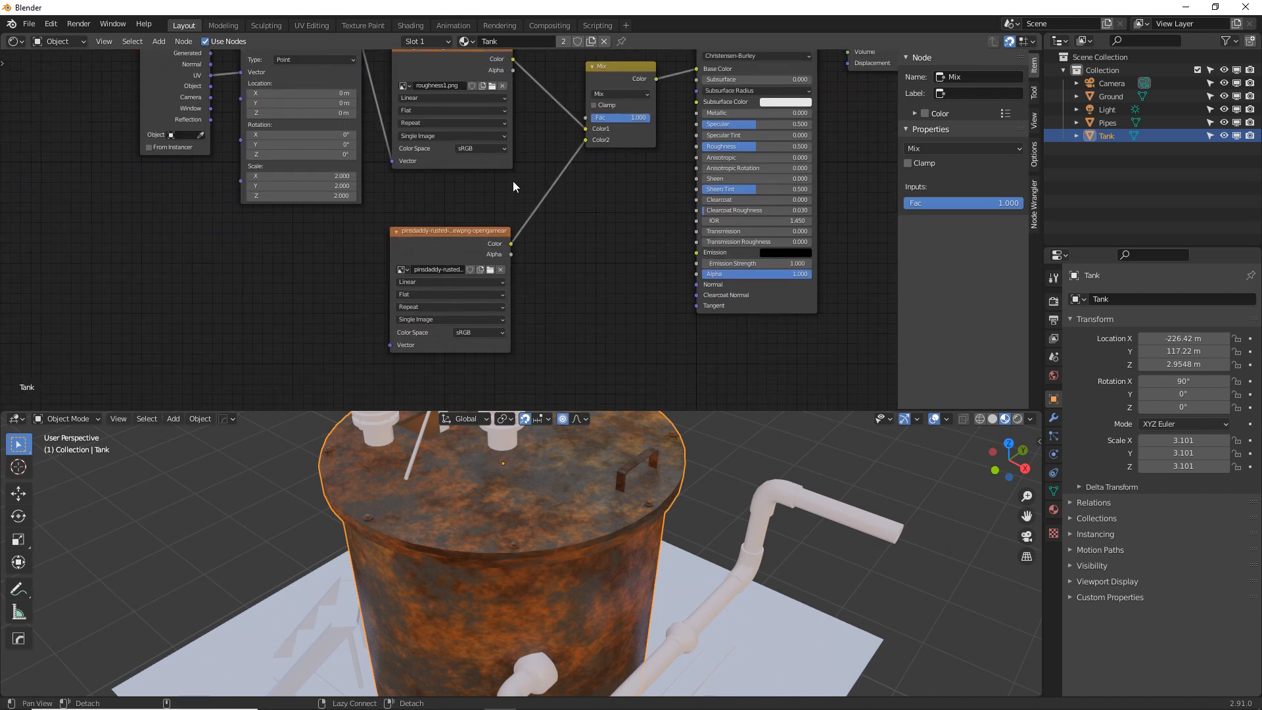
{"action": "left_click", "coordinate": [345, 100]}
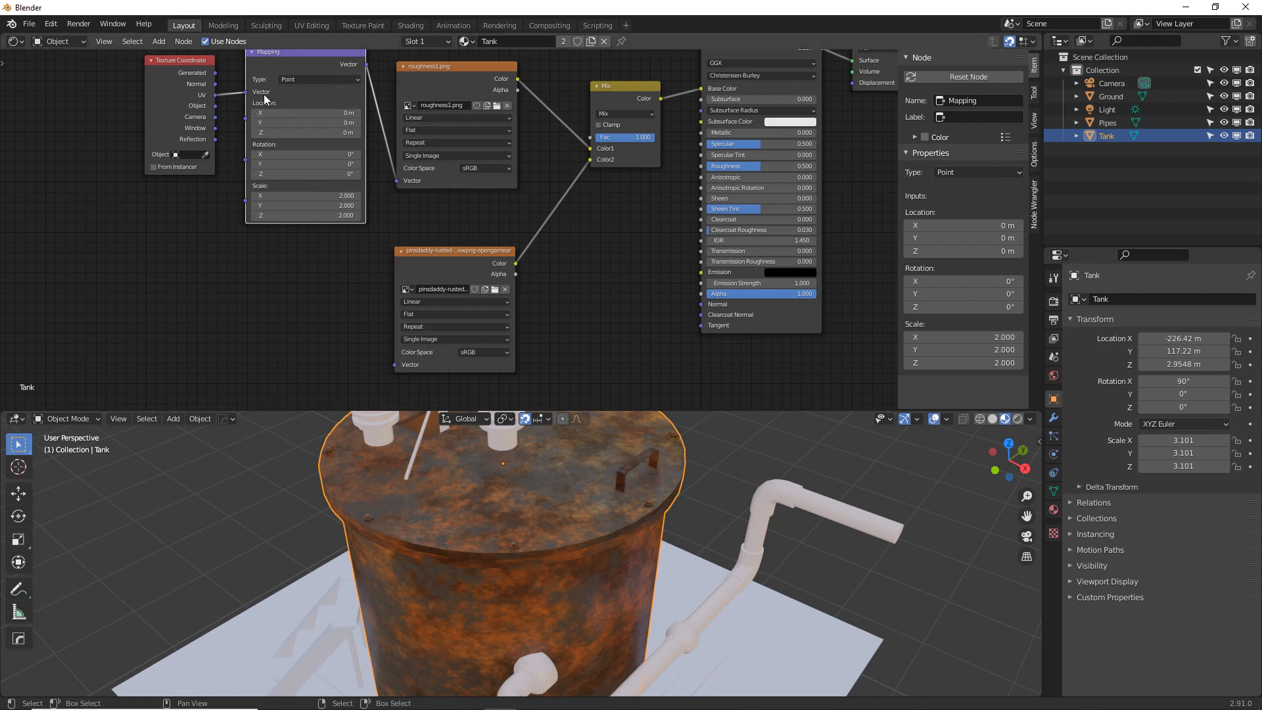
{"action": "key", "text": "shift+d"}
{"action": "left_click", "coordinate": [322, 326]}
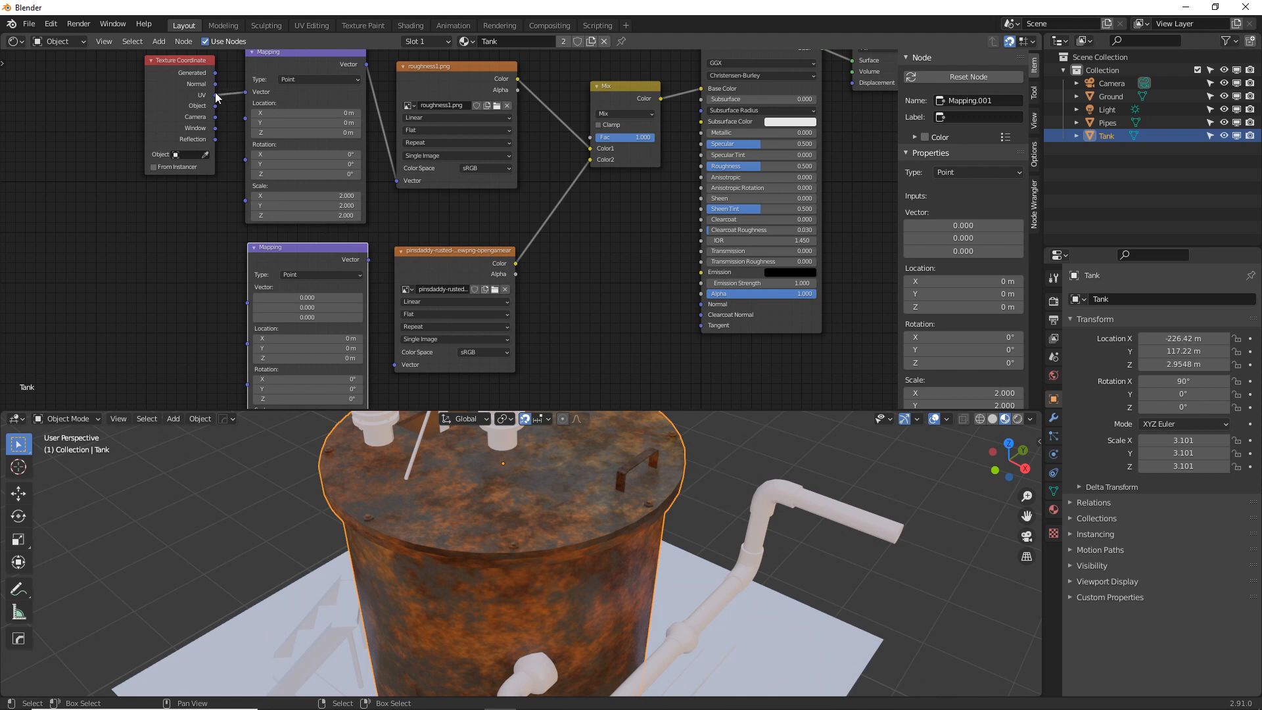
Connect the UV output through the duplicated Mapping node into the rusted metal texture's Vector input and set that node's scale to 4 on all axes.
{"action": "left_click_drag", "start_coordinate": [216, 95], "coordinate": [248, 288]}
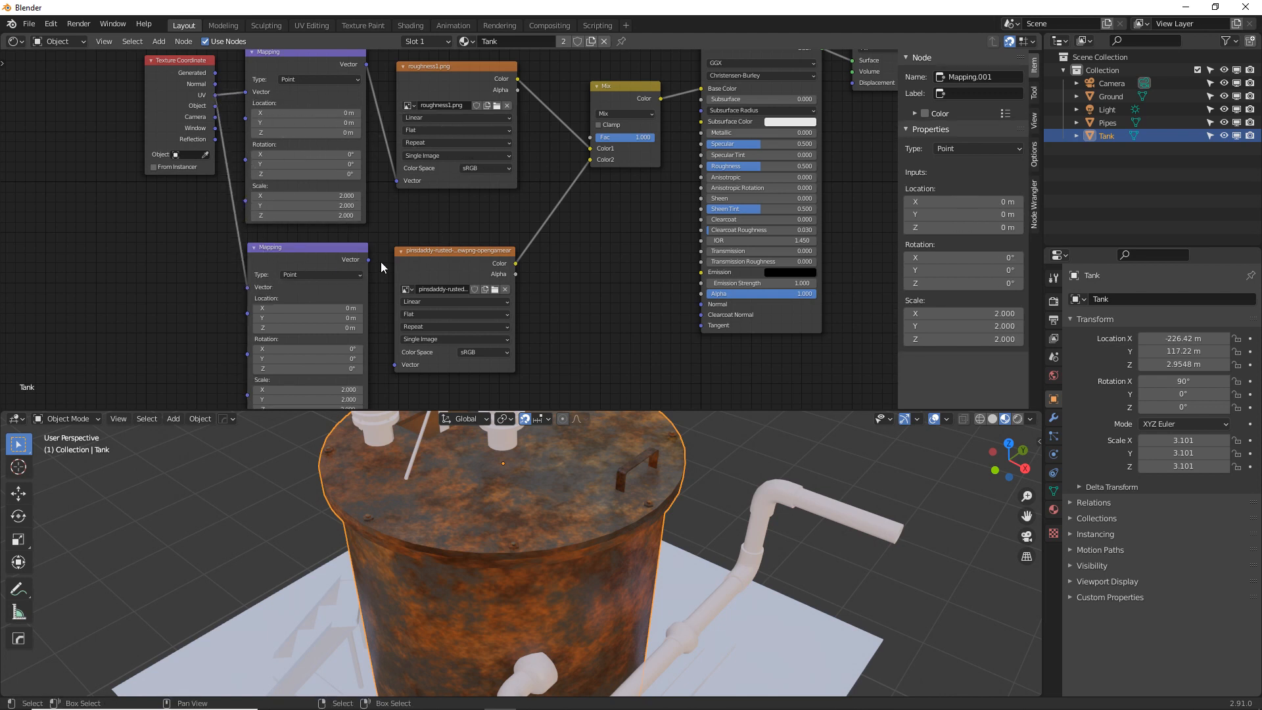
{"action": "mouse_move", "coordinate": [368, 260]}
{"action": "left_mouse_down"}
{"action": "mouse_move", "coordinate": [661, 348]}
{"action": "mouse_move", "coordinate": [394, 365]}
{"action": "left_mouse_up"}
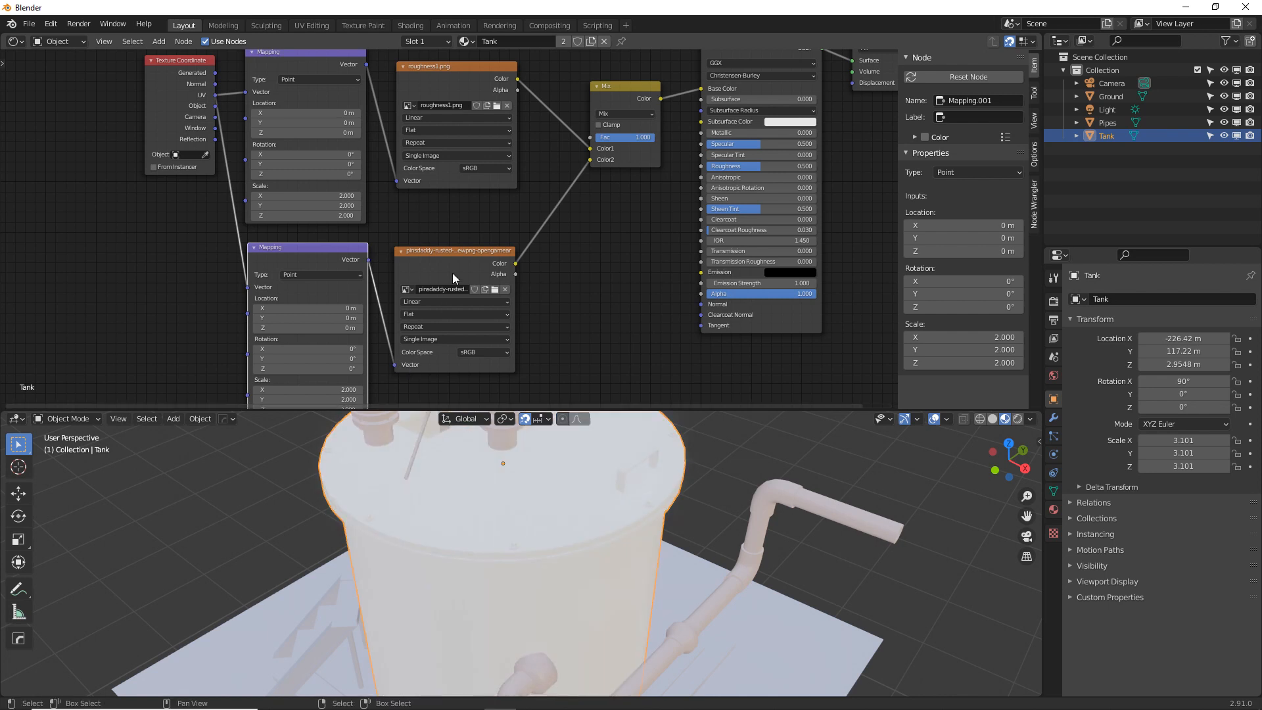
{"action": "middle_click_drag", "start_coordinate": [375, 363], "coordinate": [414, 258]}
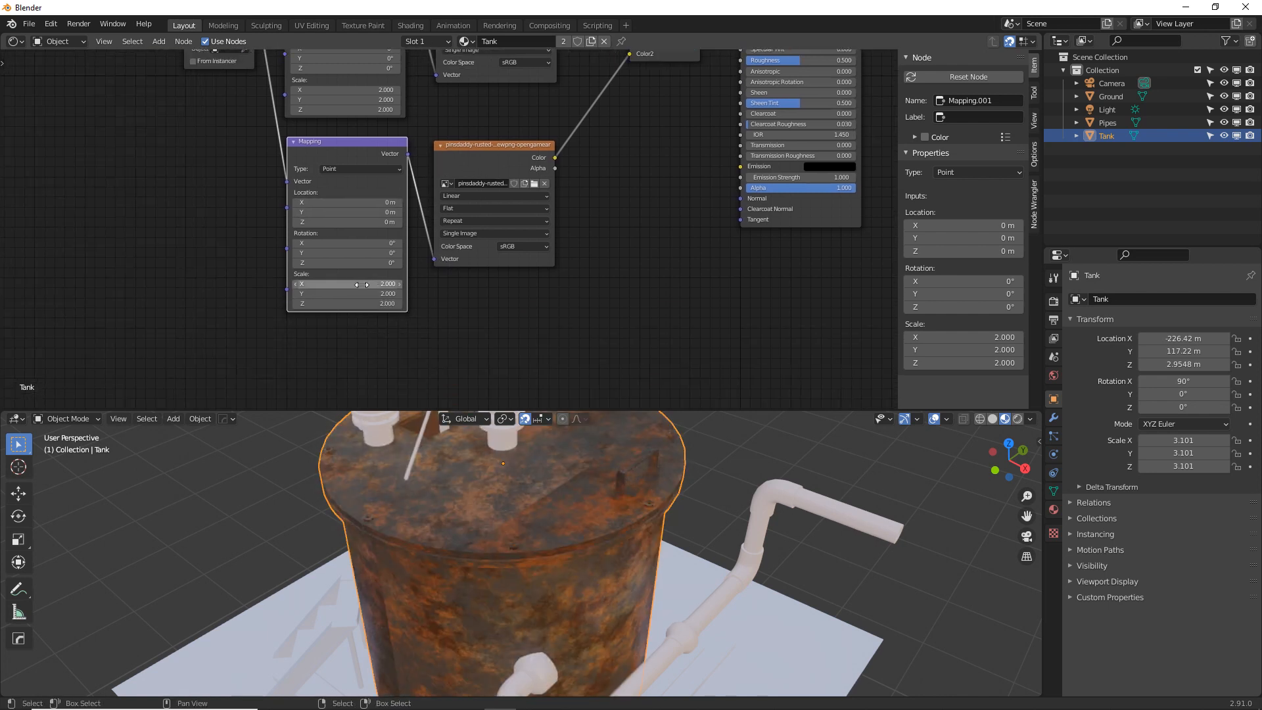
{"action": "left_click_drag", "start_coordinate": [361, 284], "coordinate": [360, 333]}
{"action": "type", "text": "4"}
{"action": "key", "text": "Return"}
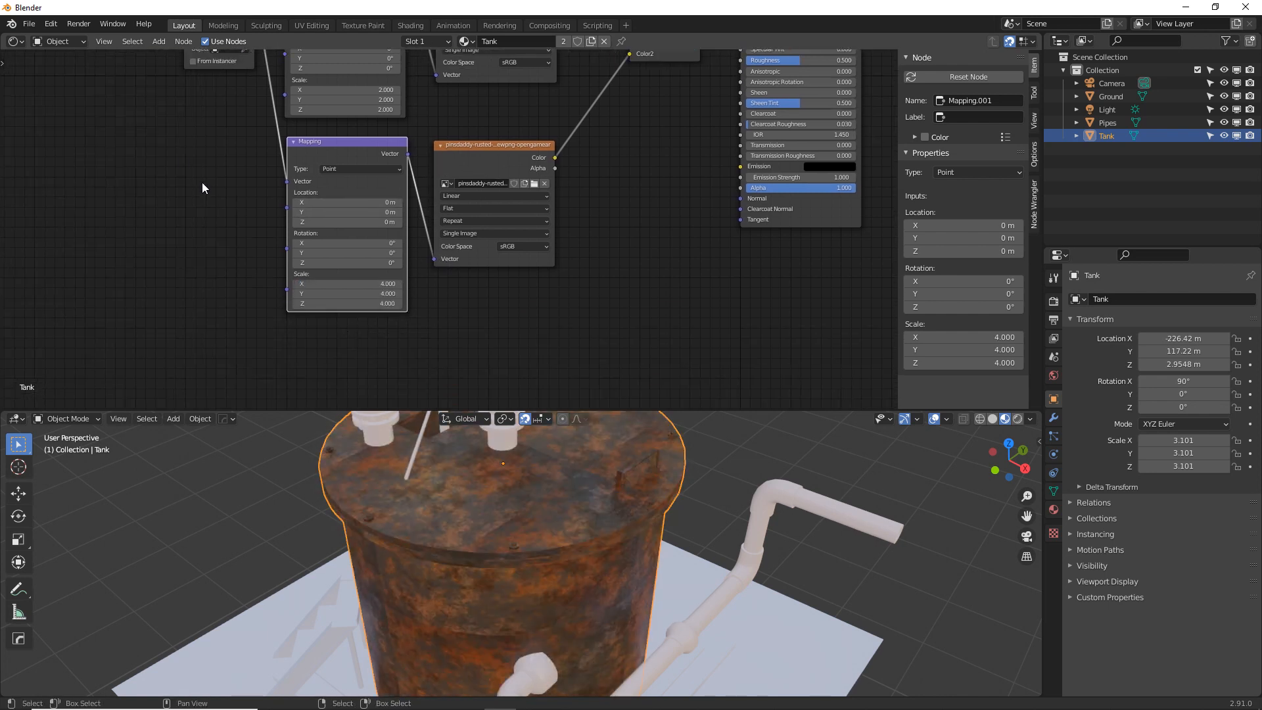
{"action": "middle_click_drag", "start_coordinate": [545, 474], "coordinate": [535, 502]}
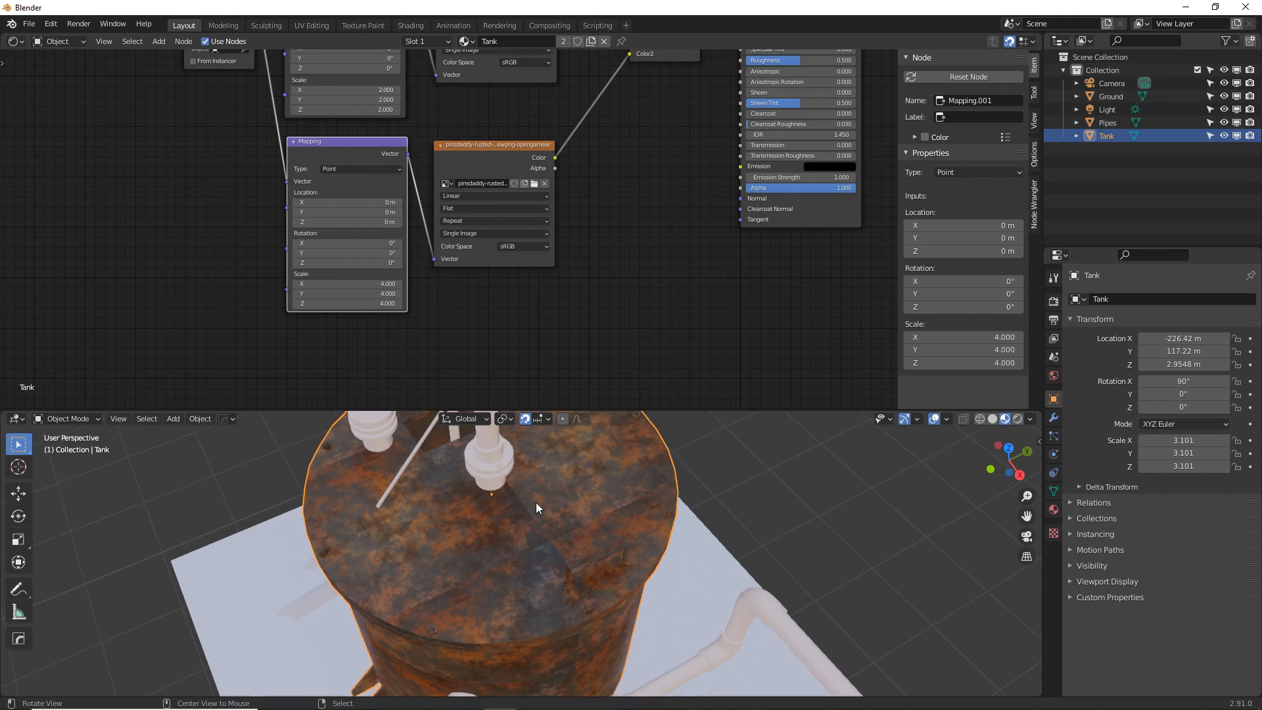
Search the Textures folder for "rus" and replace the rusted metal texture with pinsdaddy-seamless-rust-texture-maps-texturise-free-textures-with.jpg.
{"action": "left_click", "coordinate": [534, 184]}
{"action": "left_click", "coordinate": [809, 134]}
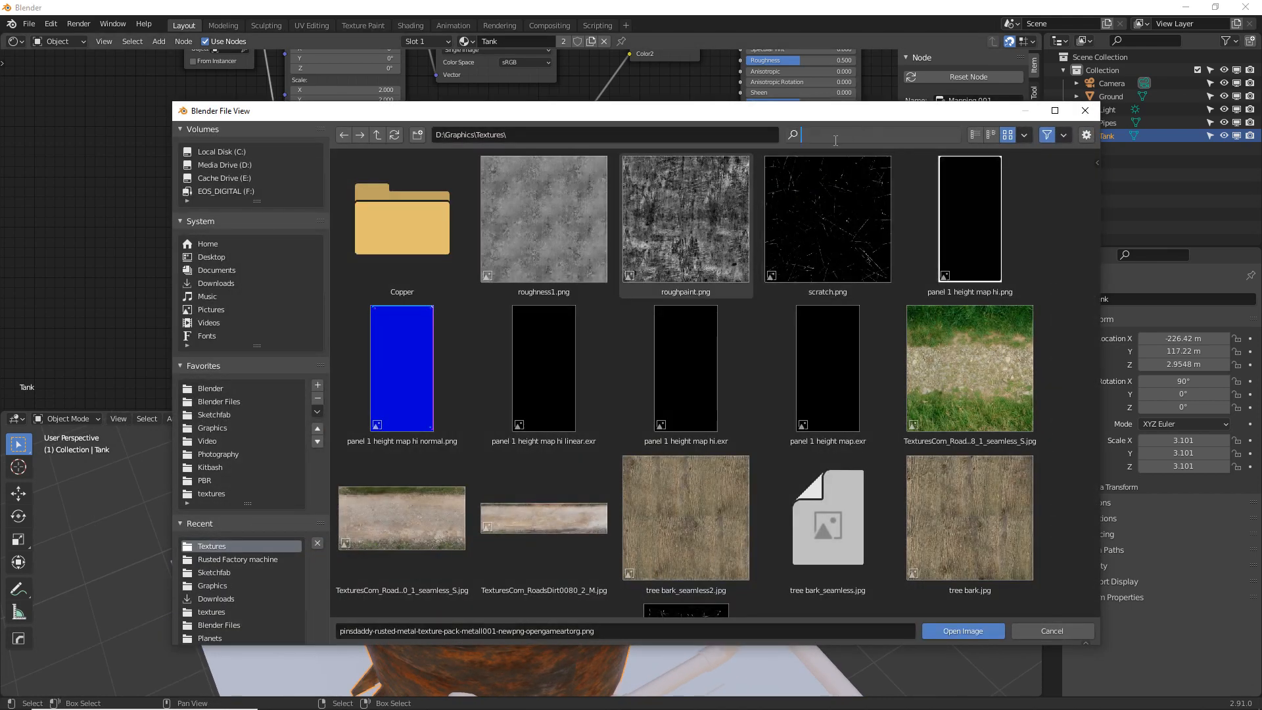
{"action": "type", "text": "rus"}
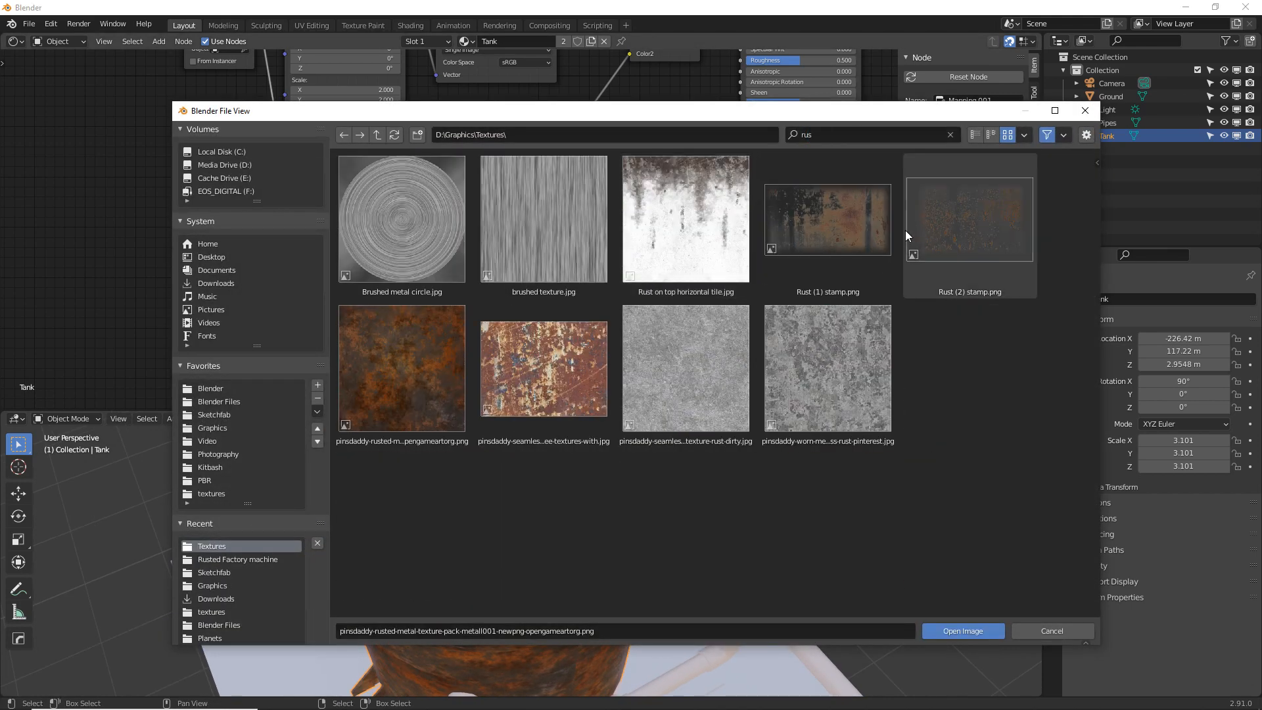
{"action": "left_click", "coordinate": [549, 369]}
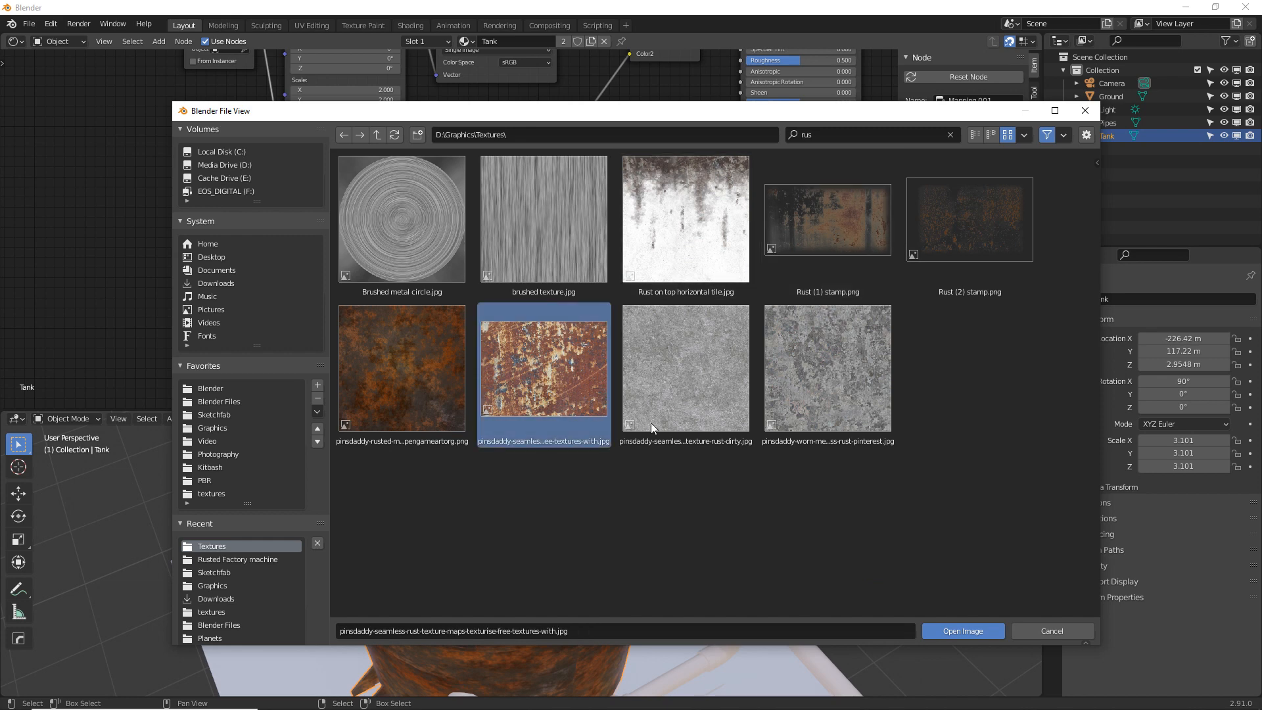
{"action": "left_click", "coordinate": [960, 630]}
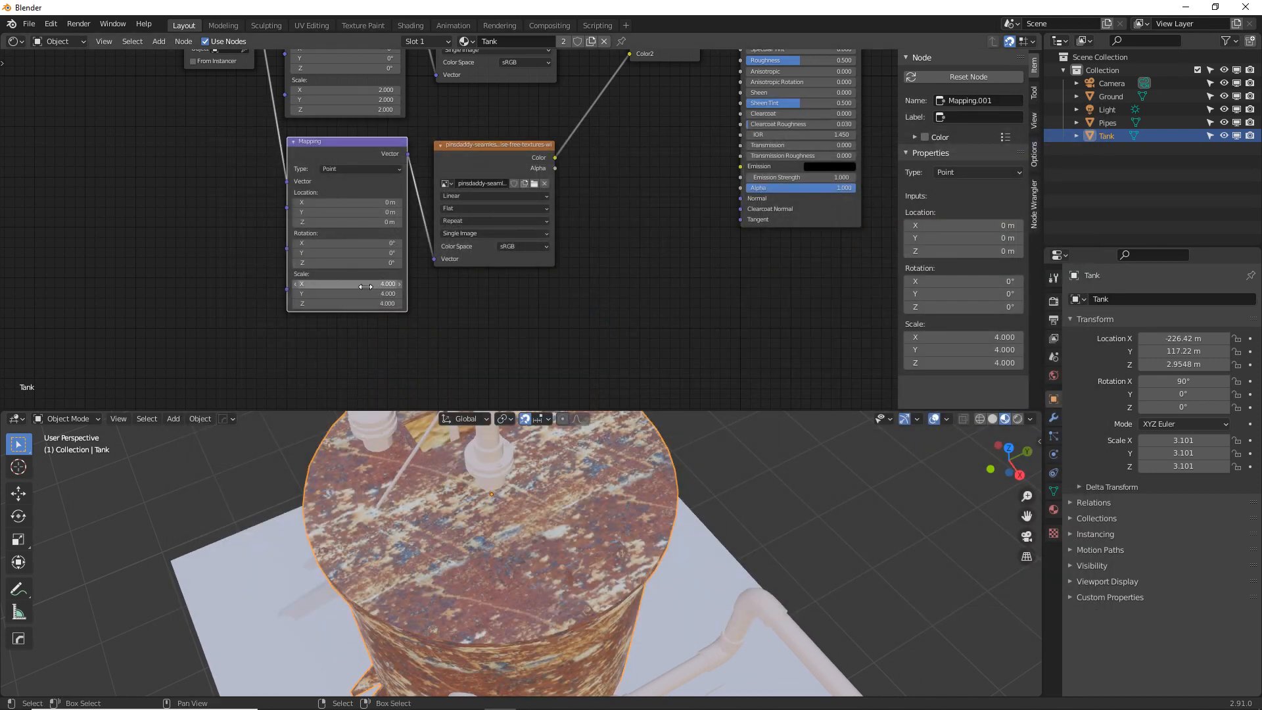
Try a scale of 6 on the lower Mapping node, settling on 7 for X, Y and Z.
{"action": "left_click_drag", "start_coordinate": [362, 285], "coordinate": [373, 318]}
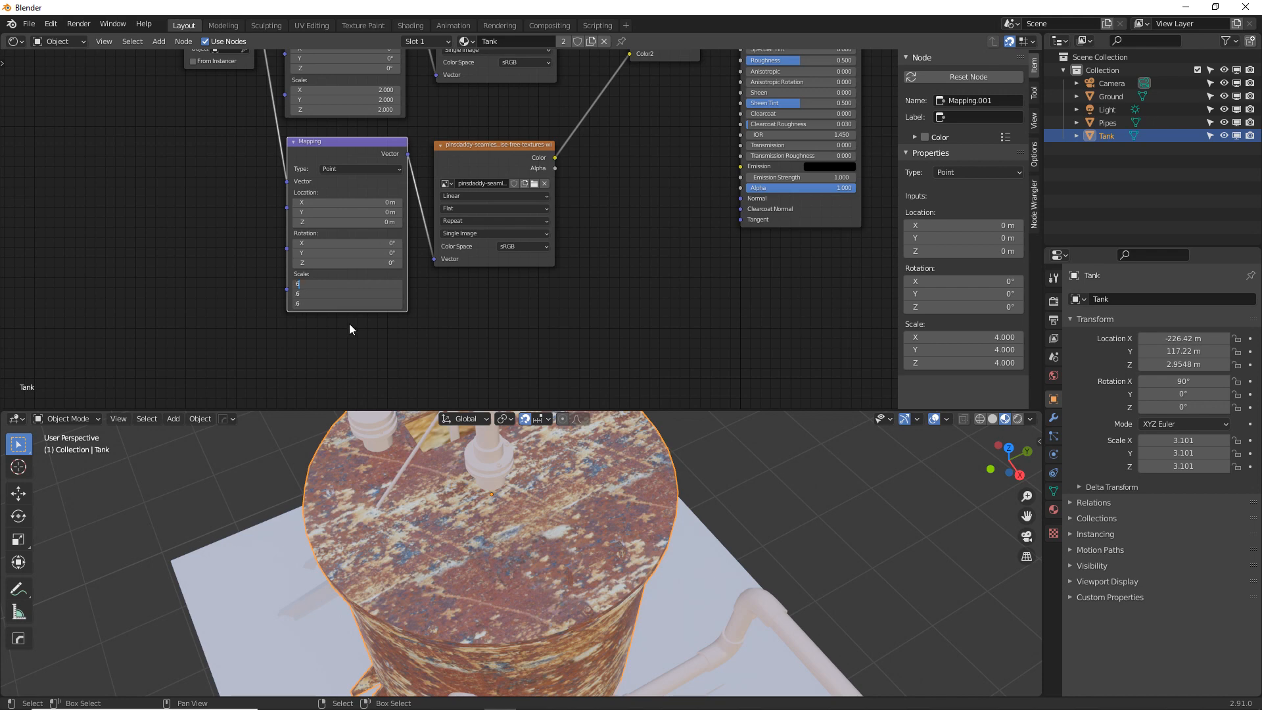
{"action": "key", "text": "Return"}
{"action": "left_click_drag", "start_coordinate": [372, 284], "coordinate": [364, 351]}
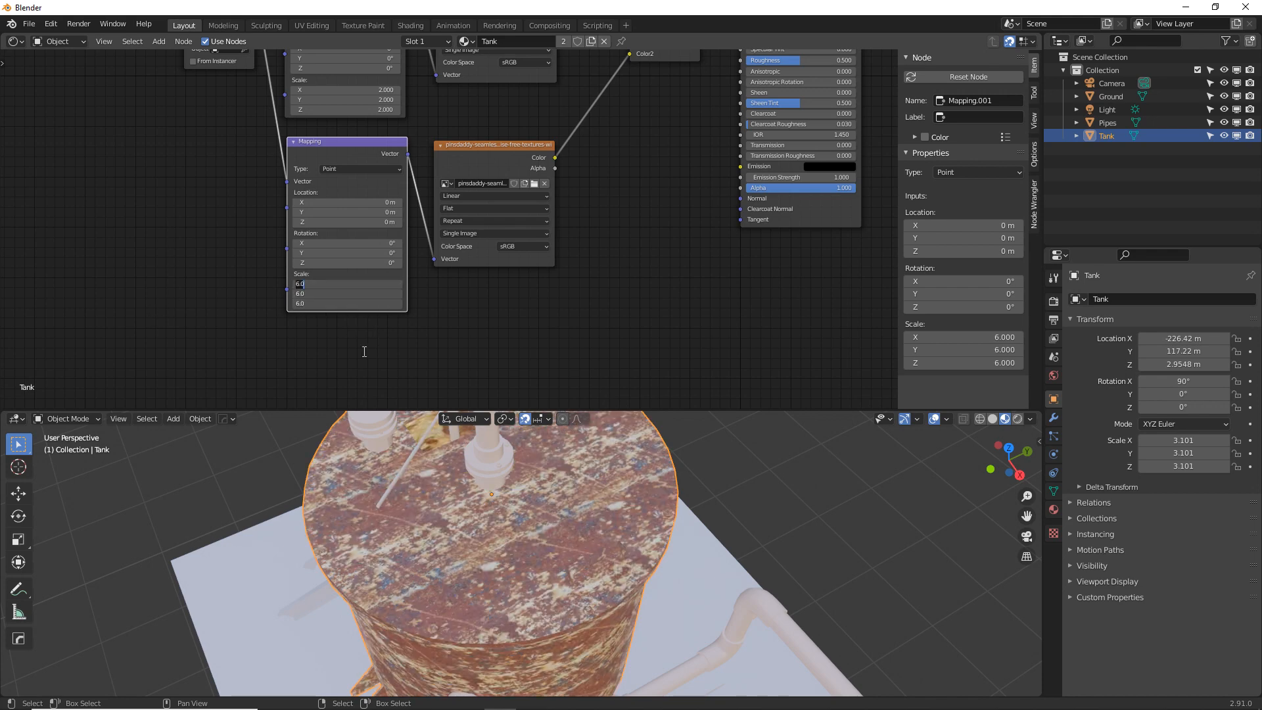
{"action": "type", "text": "7"}
{"action": "key", "text": "Return"}
{"action": "middle_click_drag", "start_coordinate": [531, 520], "coordinate": [590, 480]}
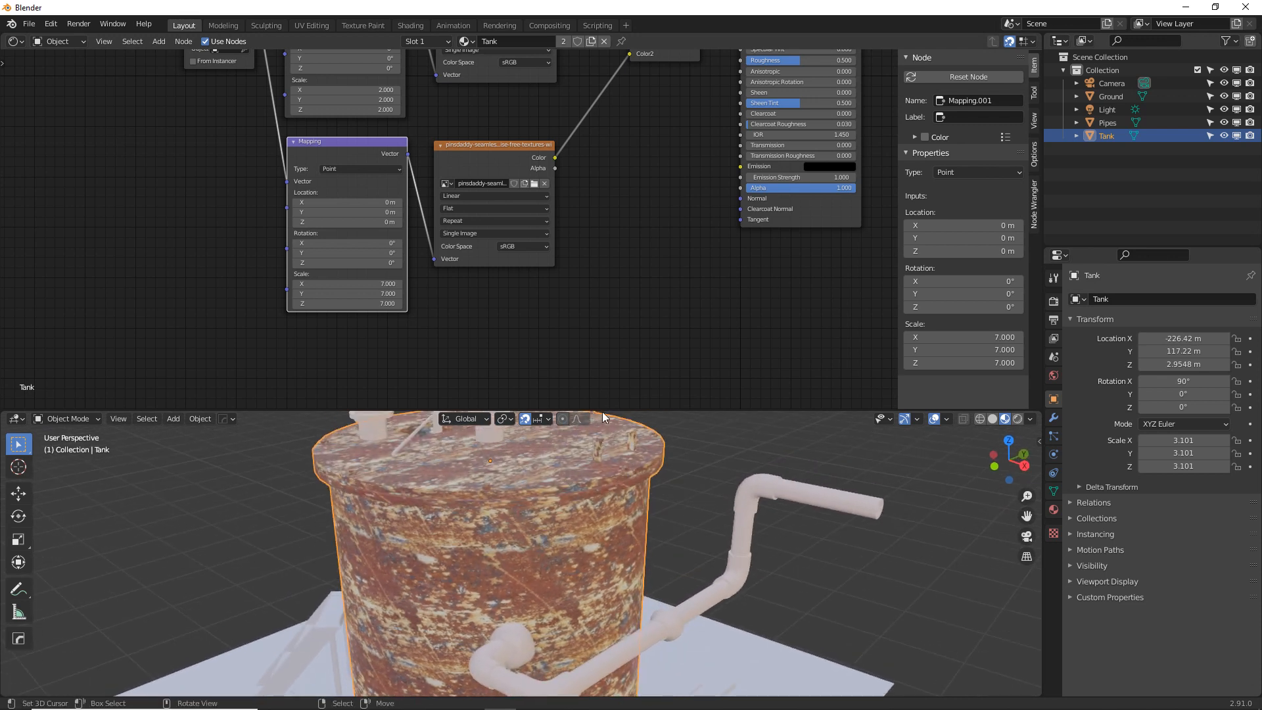
Enlarge the 3D viewport and add an empty Image Texture node above the roughness1.png node.
{"action": "left_click_drag", "start_coordinate": [602, 413], "coordinate": [599, 273]}
{"action": "middle_click_drag", "start_coordinate": [595, 342], "coordinate": [544, 305]}
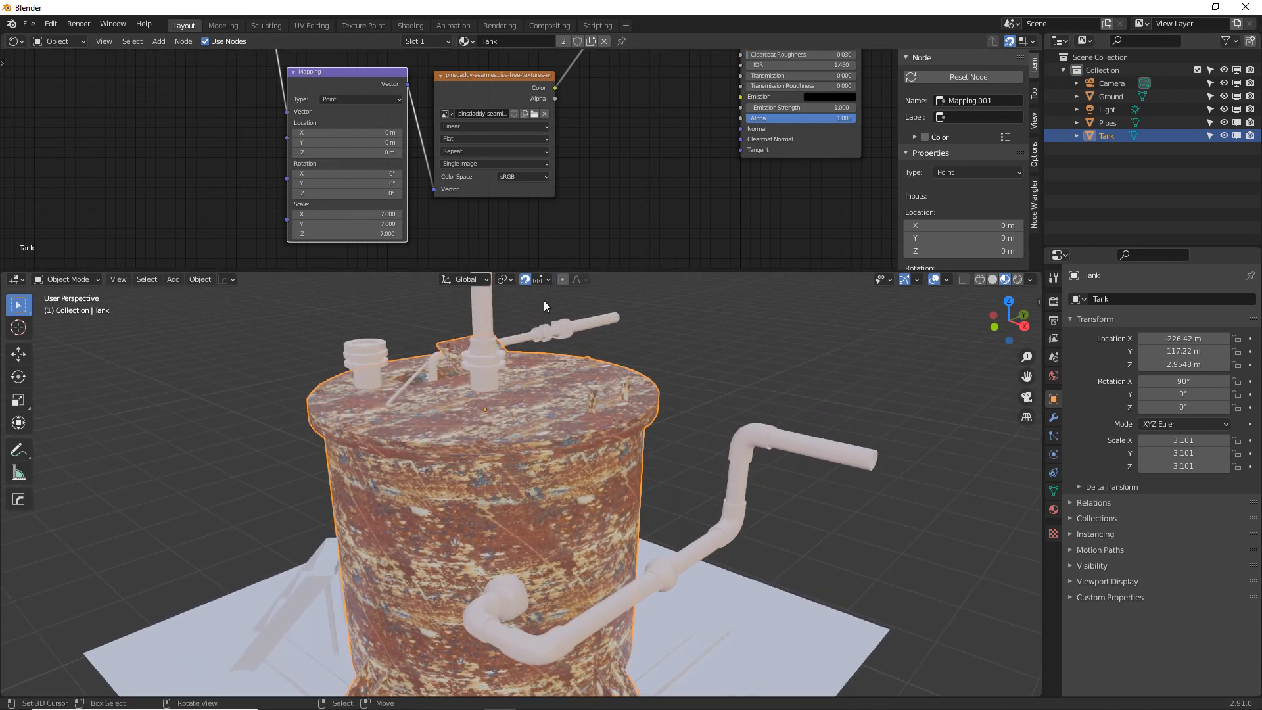
{"action": "middle_click_drag", "start_coordinate": [581, 251], "coordinate": [604, 293]}
{"action": "left_click", "coordinate": [430, 120]}
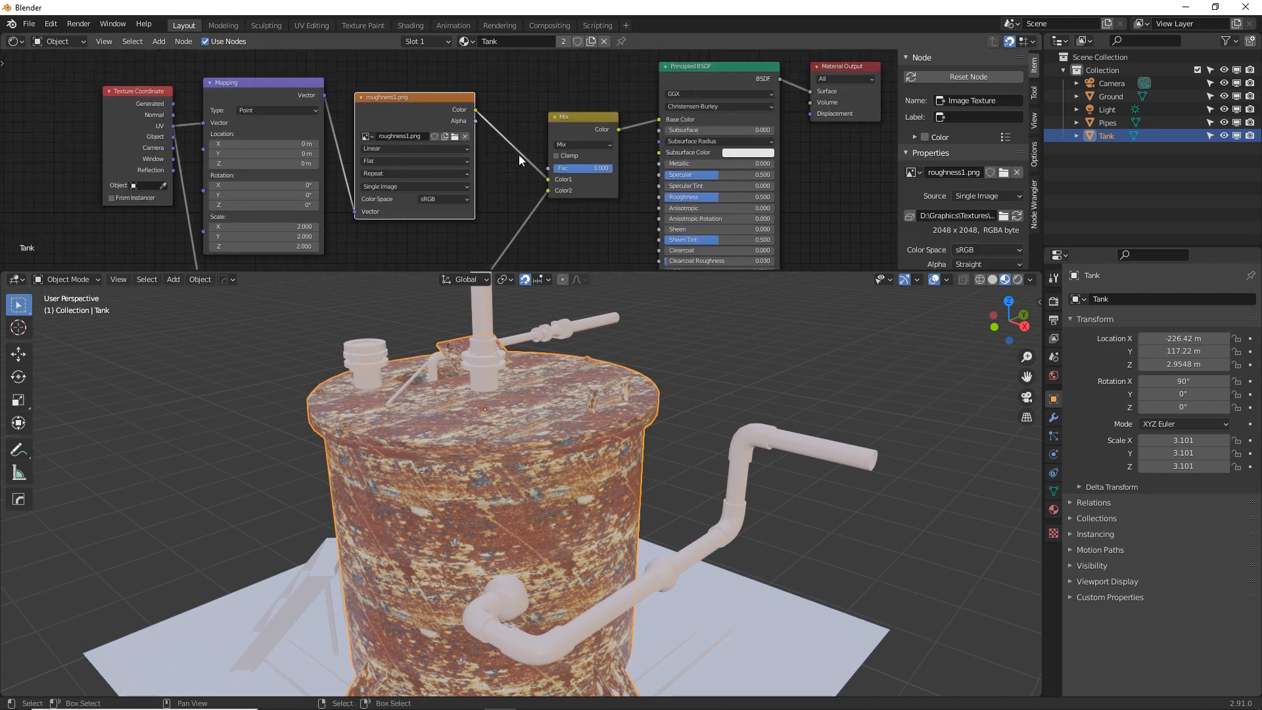
{"action": "middle_click_drag", "start_coordinate": [518, 156], "coordinate": [521, 220]}
{"action": "scroll", "coordinate": [496, 178], "scroll_direction": "down", "scroll_amount": 3}
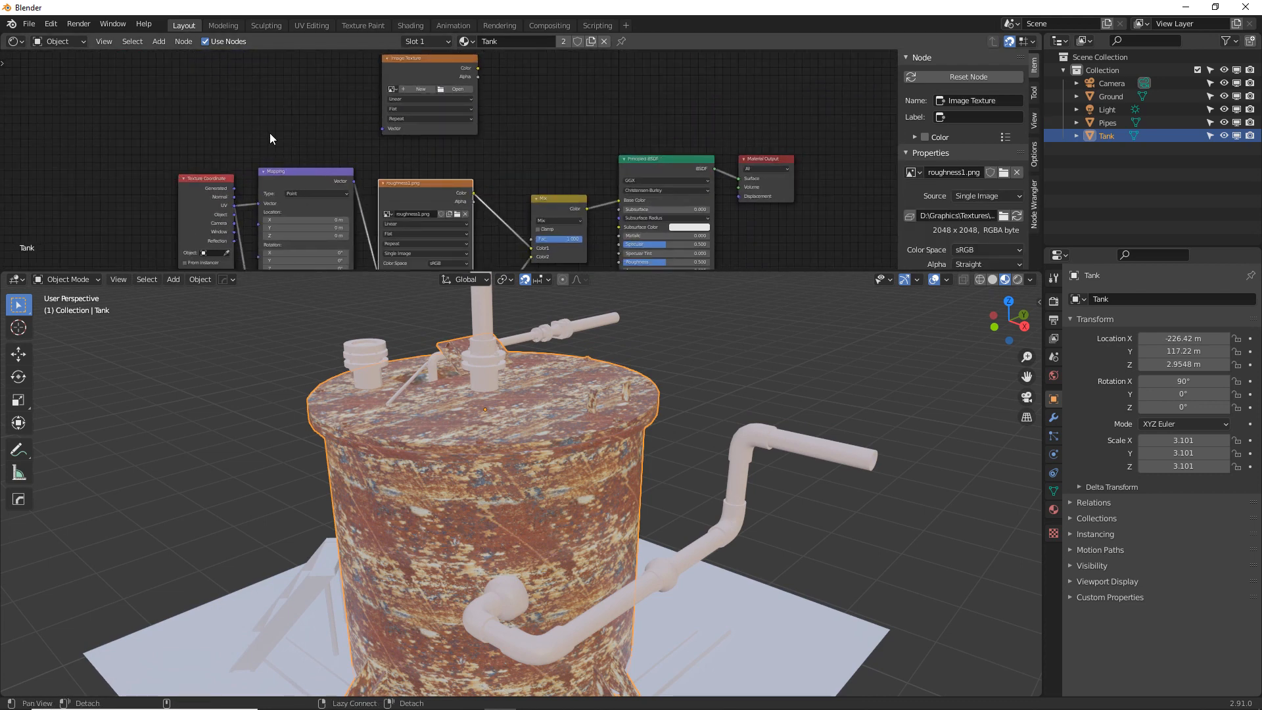
{"action": "left_click_drag", "start_coordinate": [342, 136], "coordinate": [331, 155], "text": "alt"}
{"action": "left_click", "coordinate": [372, 117]}
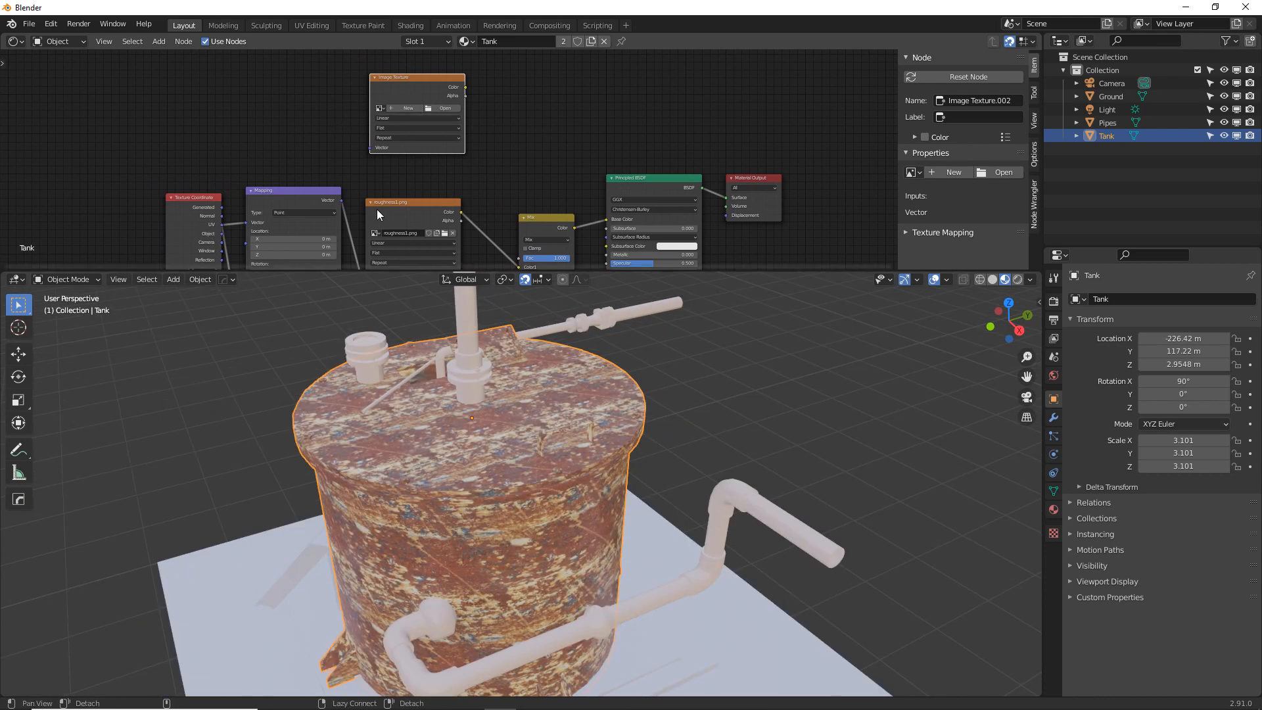
Connect the Texture Coordinate node's UV output directly to the Vector input of the empty Image Texture node.
{"action": "middle_click_drag", "start_coordinate": [376, 205], "coordinate": [395, 153]}
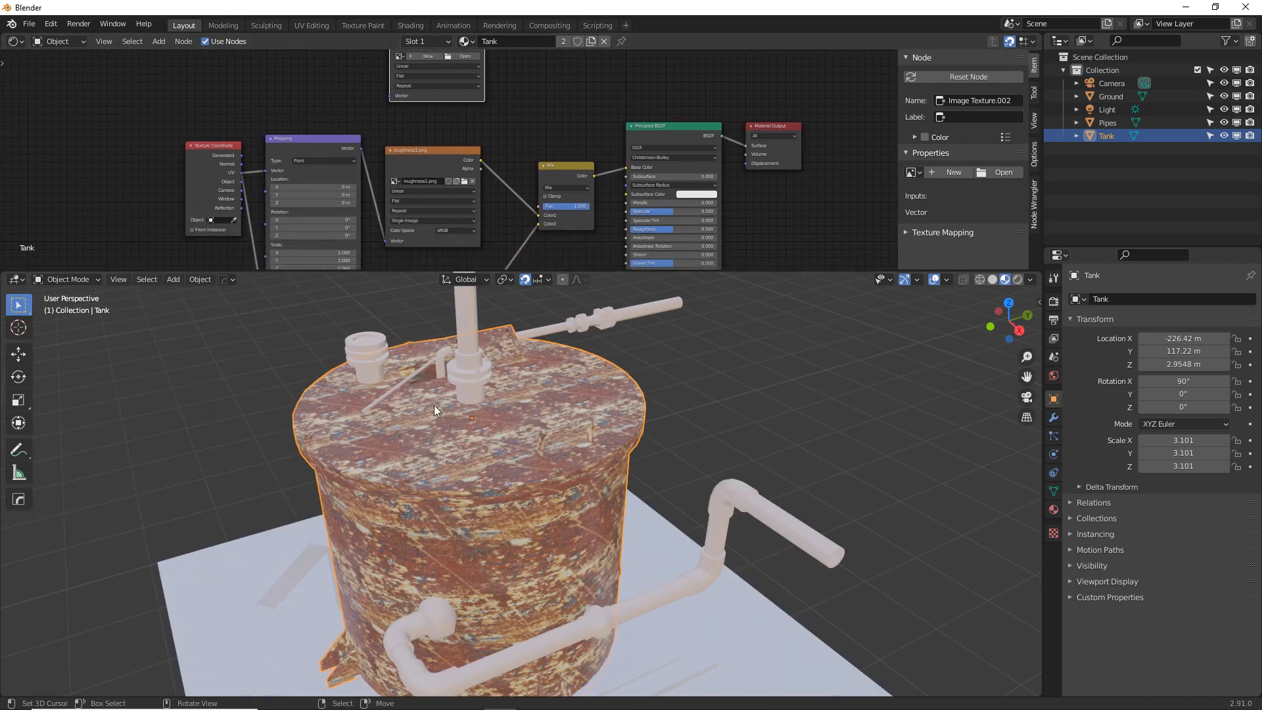
{"action": "middle_click_drag", "start_coordinate": [434, 405], "coordinate": [383, 442]}
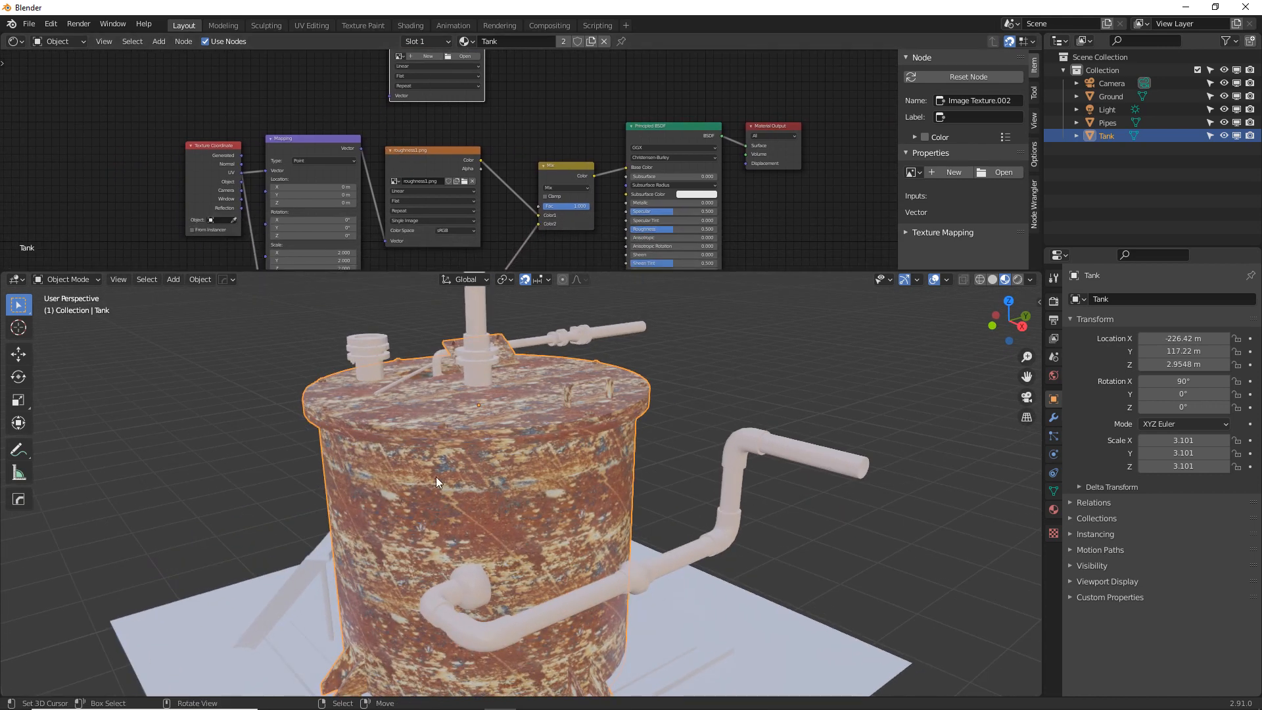
{"action": "left_click", "coordinate": [239, 173]}
{"action": "left_click_drag", "start_coordinate": [310, 113], "coordinate": [402, 123]}
{"action": "left_click", "coordinate": [429, 119]}
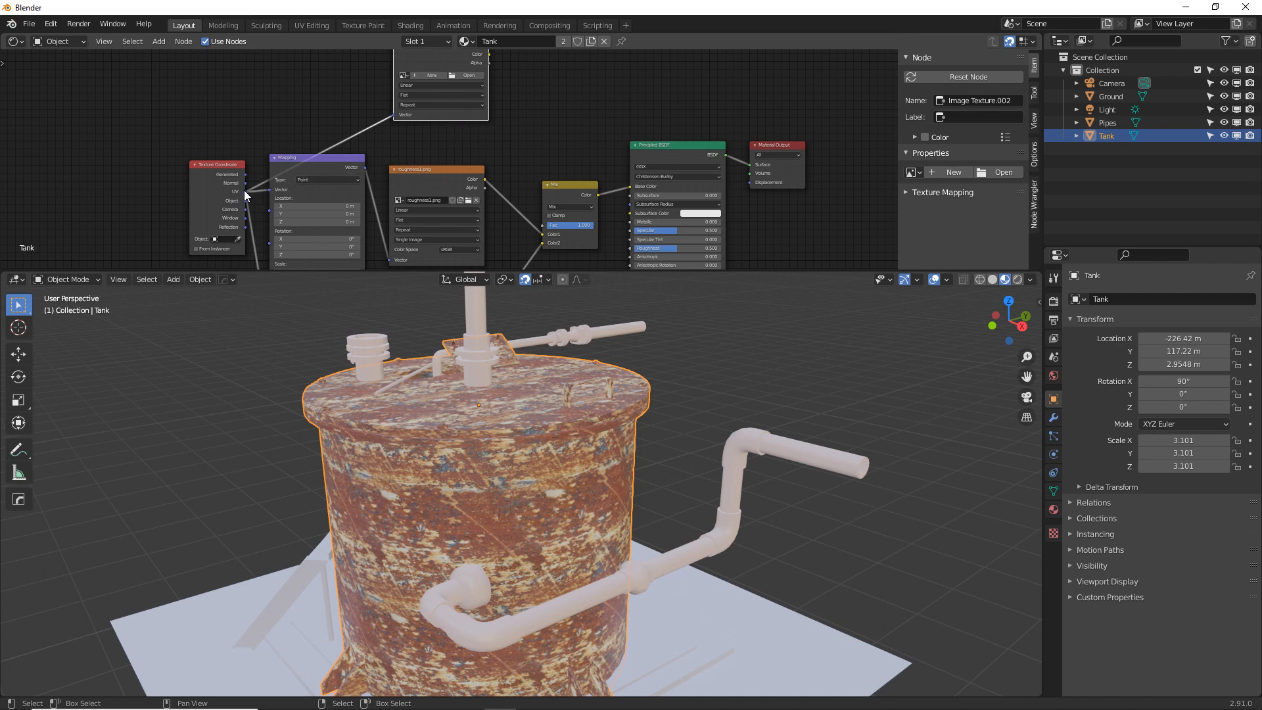
{"action": "middle_click_drag", "start_coordinate": [399, 148], "coordinate": [334, 176]}
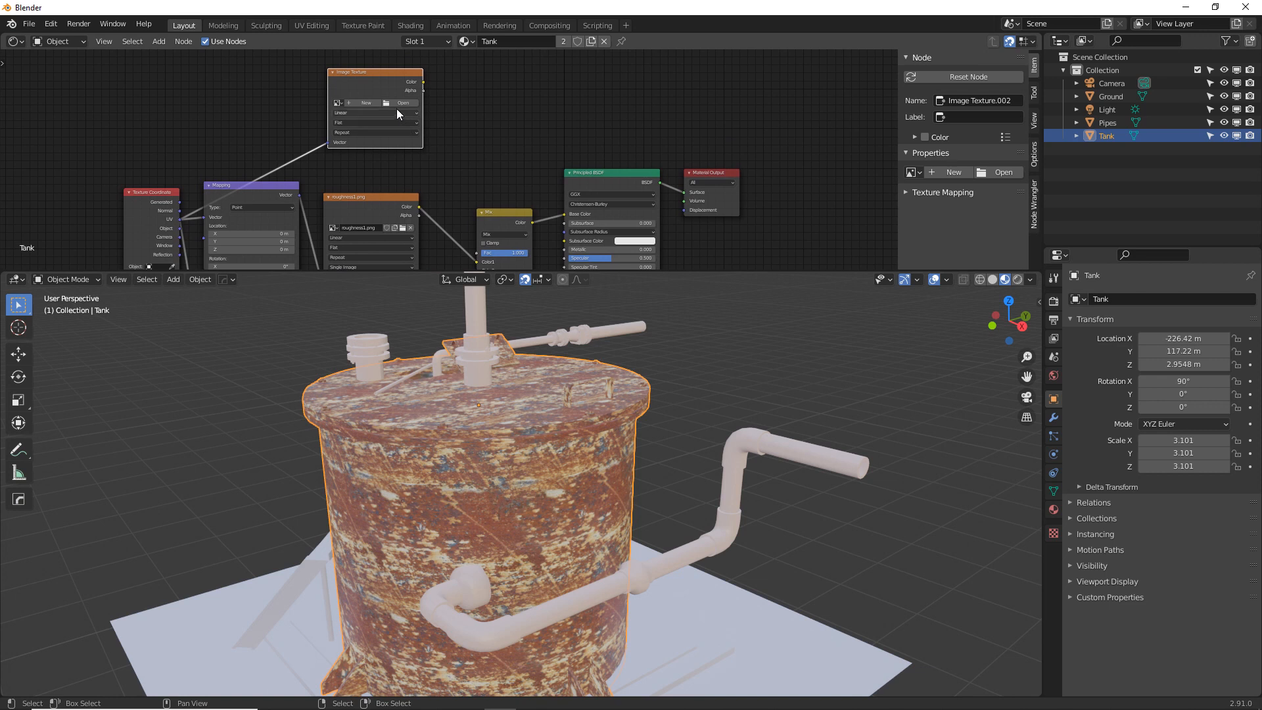
Create a blank black image named "Rust mask" at 2048 x 2048 px in the empty Image Texture node.
{"action": "left_click", "coordinate": [349, 103]}
{"action": "type", "text": "Ru"}
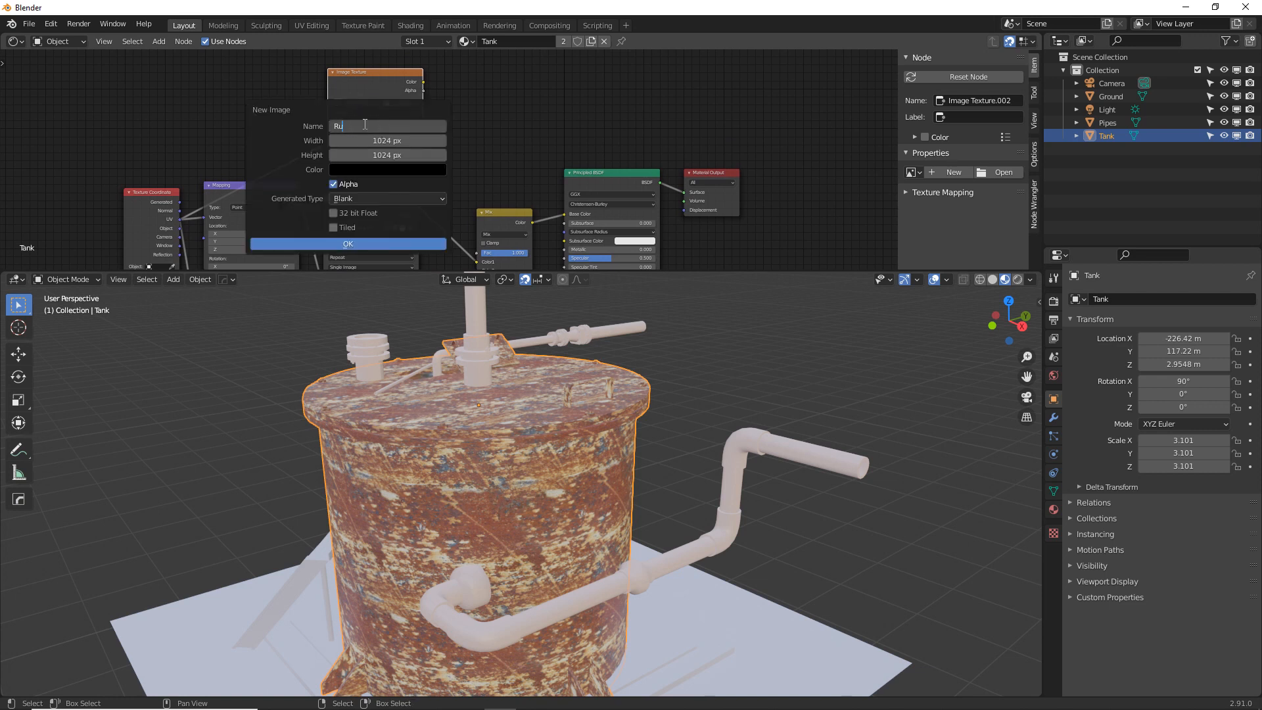
{"action": "type", "text": "st mask"}
{"action": "key", "text": "Tab"}
{"action": "type", "text": "2048"}
{"action": "key", "text": "Tab"}
{"action": "type", "text": "20"}
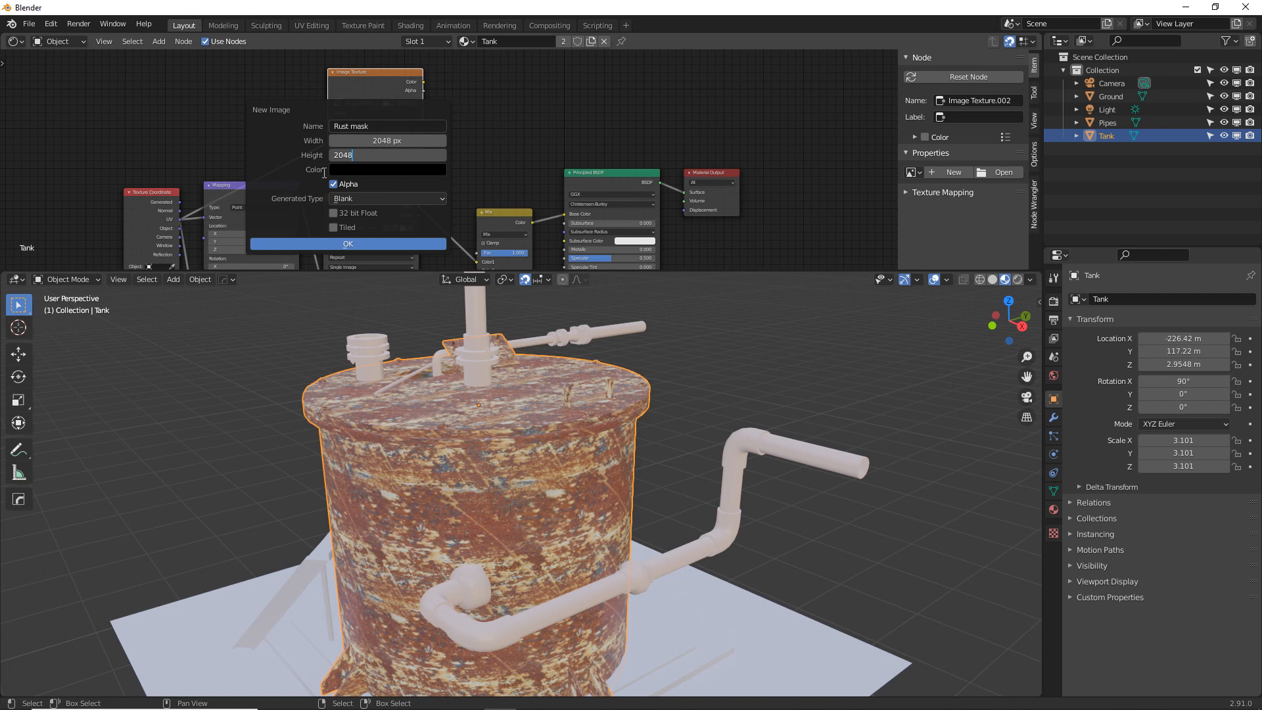
{"action": "type", "text": "48"}
{"action": "key", "text": "Return"}
{"action": "left_click", "coordinate": [347, 242]}
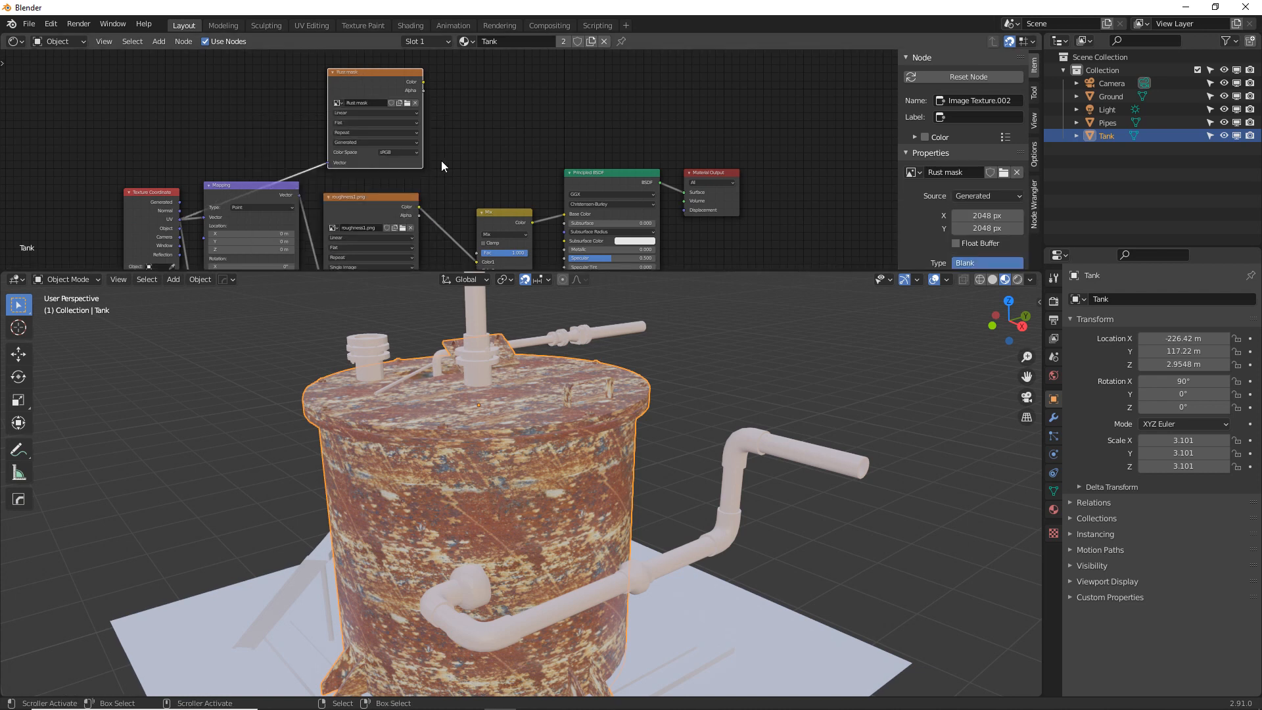
Connect the Rust mask node's Color output to the Mix node's Fac input.
{"action": "mouse_move", "coordinate": [421, 82]}
{"action": "left_mouse_down"}
{"action": "mouse_move", "coordinate": [730, 157]}
{"action": "mouse_move", "coordinate": [483, 252]}
{"action": "left_mouse_up"}
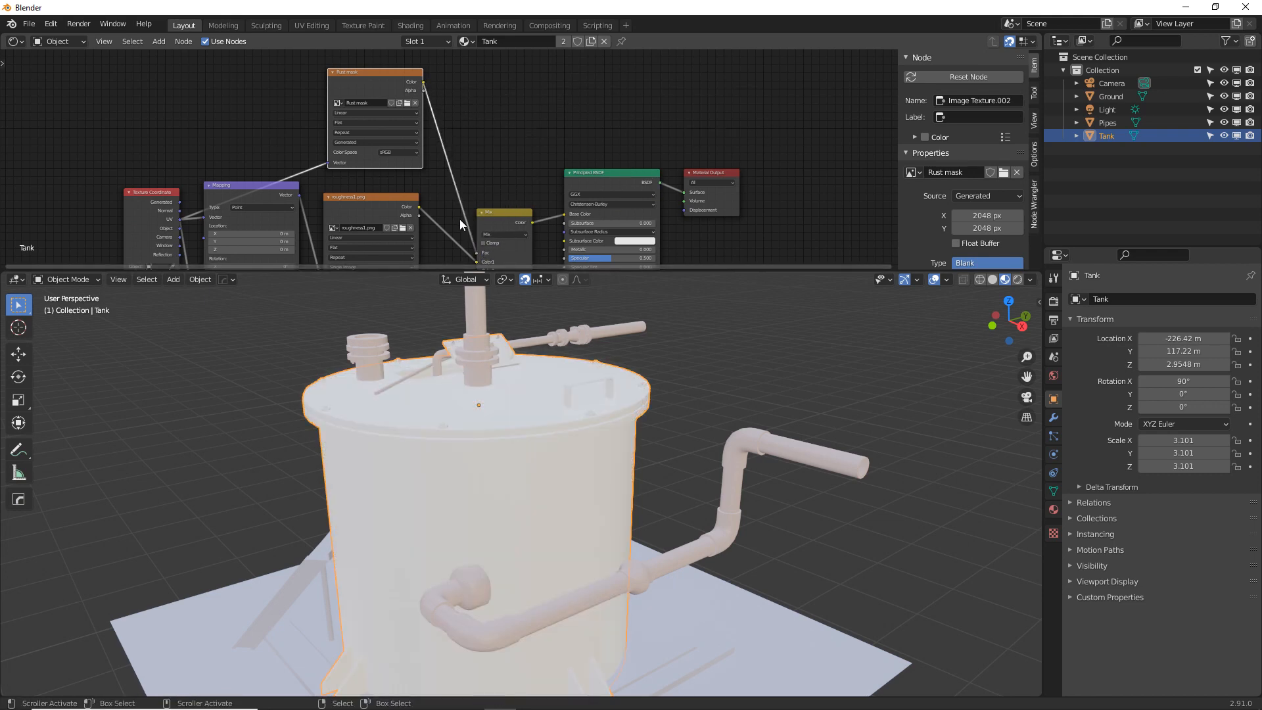
{"action": "middle_click_drag", "start_coordinate": [459, 219], "coordinate": [429, 181]}
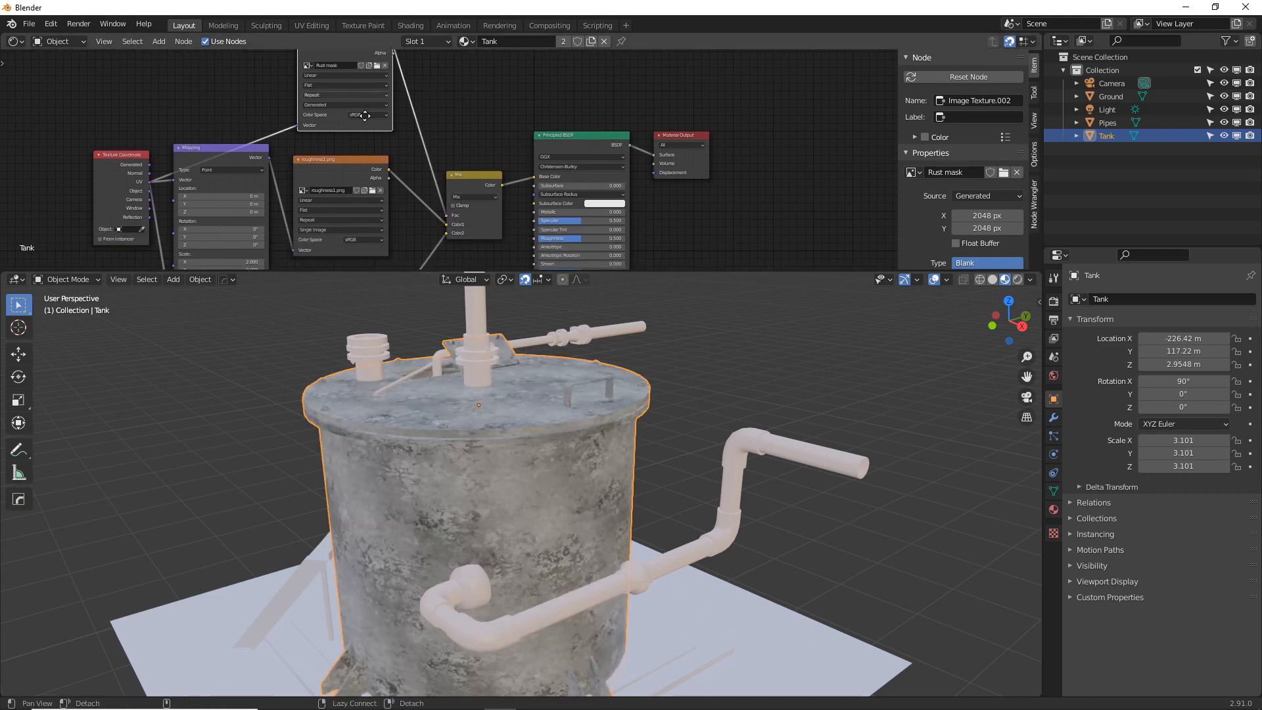
{"action": "middle_click_drag", "start_coordinate": [306, 61], "coordinate": [297, 89]}
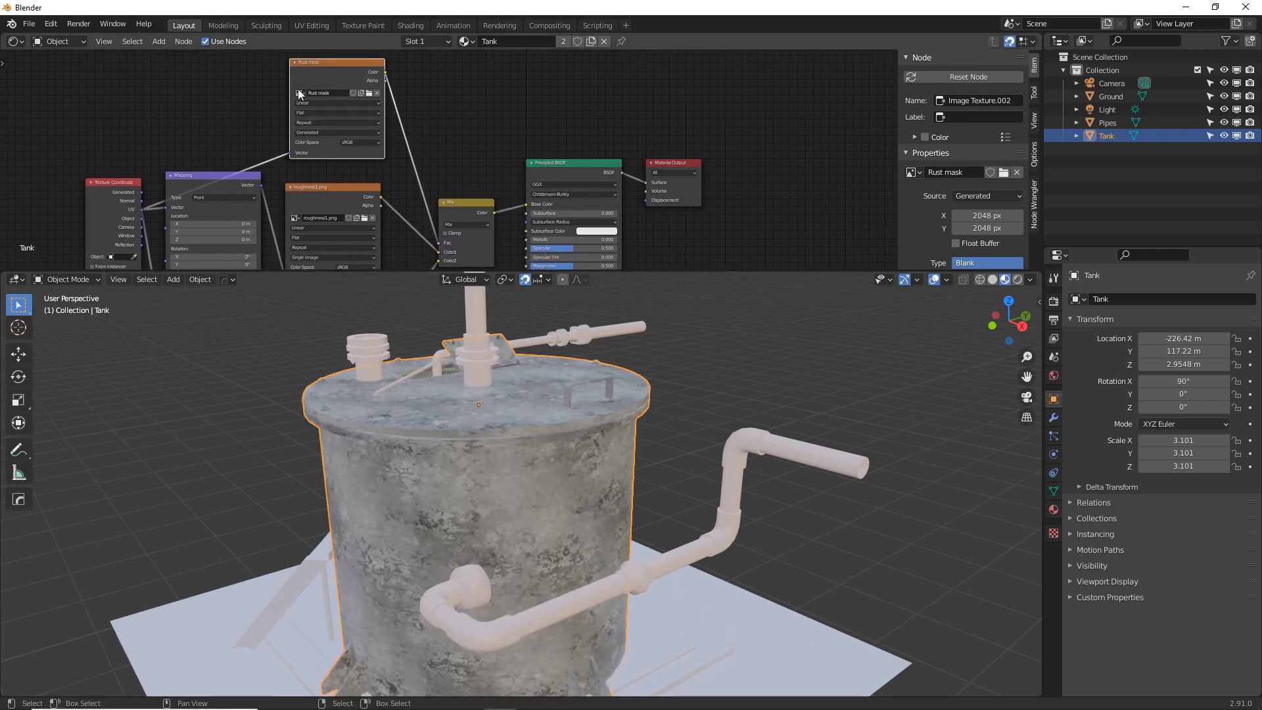
Change the 3D viewport area to an Image Editor and display the whole Rust mask image in it.
{"action": "left_click", "coordinate": [16, 279]}
{"action": "left_click", "coordinate": [92, 330]}
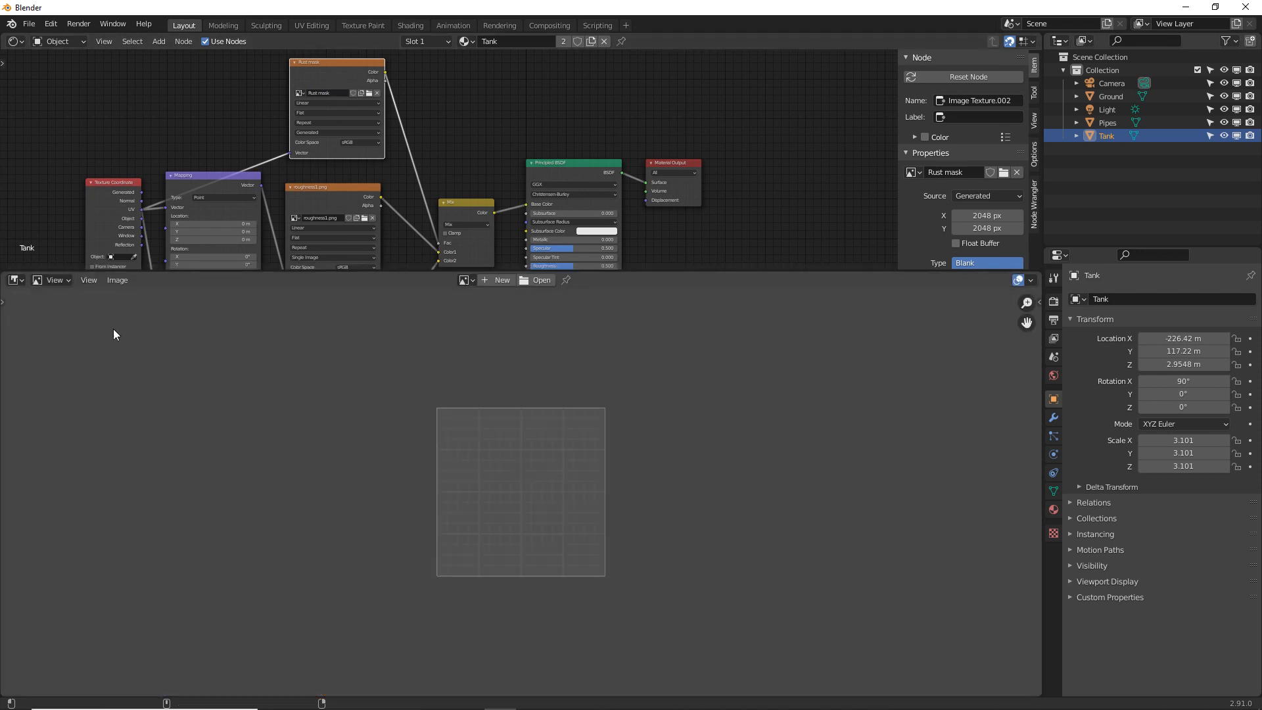
{"action": "left_click", "coordinate": [466, 280]}
{"action": "left_click", "coordinate": [493, 350]}
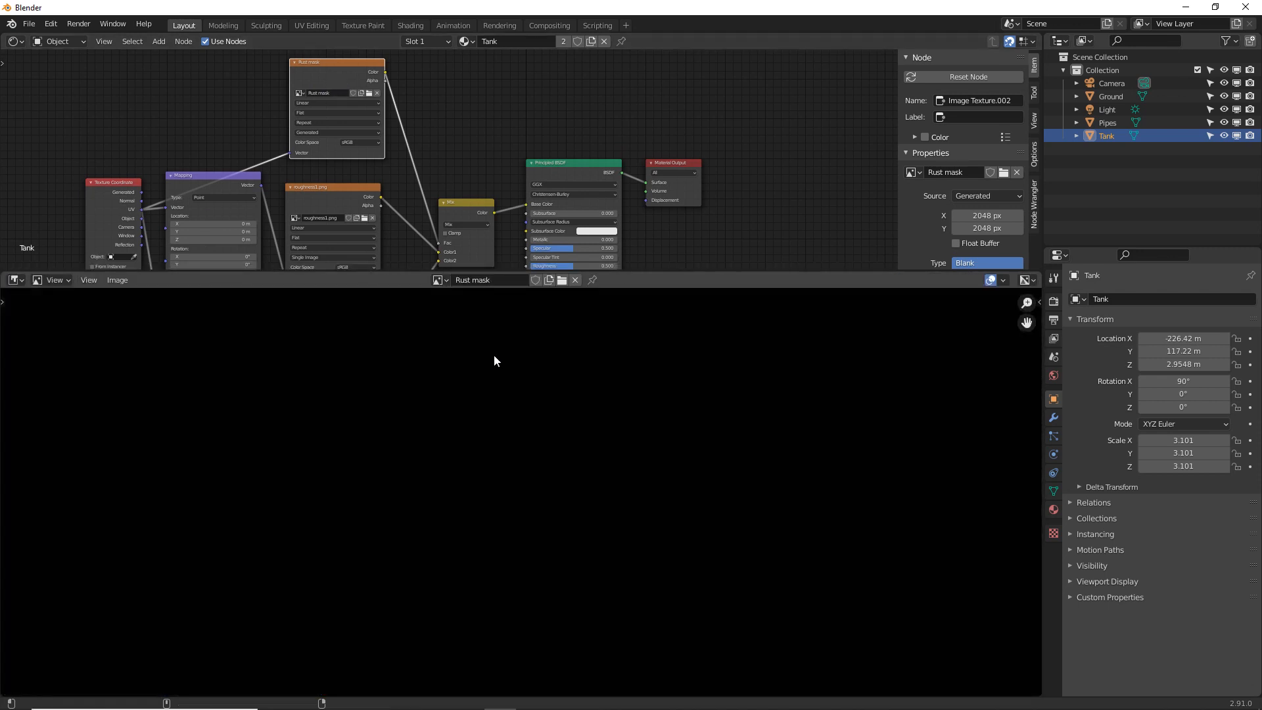
{"action": "scroll", "coordinate": [481, 362], "scroll_direction": "down", "scroll_amount": 5}
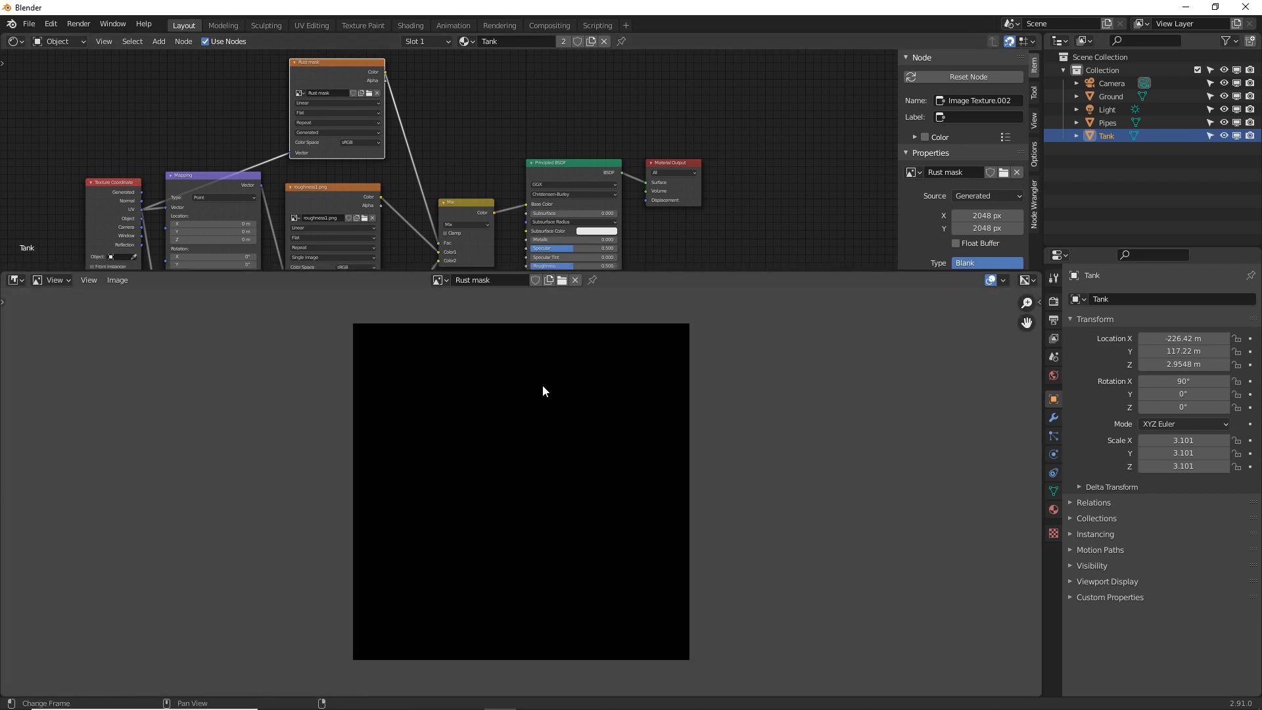
{"action": "middle_click_drag", "start_coordinate": [458, 236], "coordinate": [508, 144]}
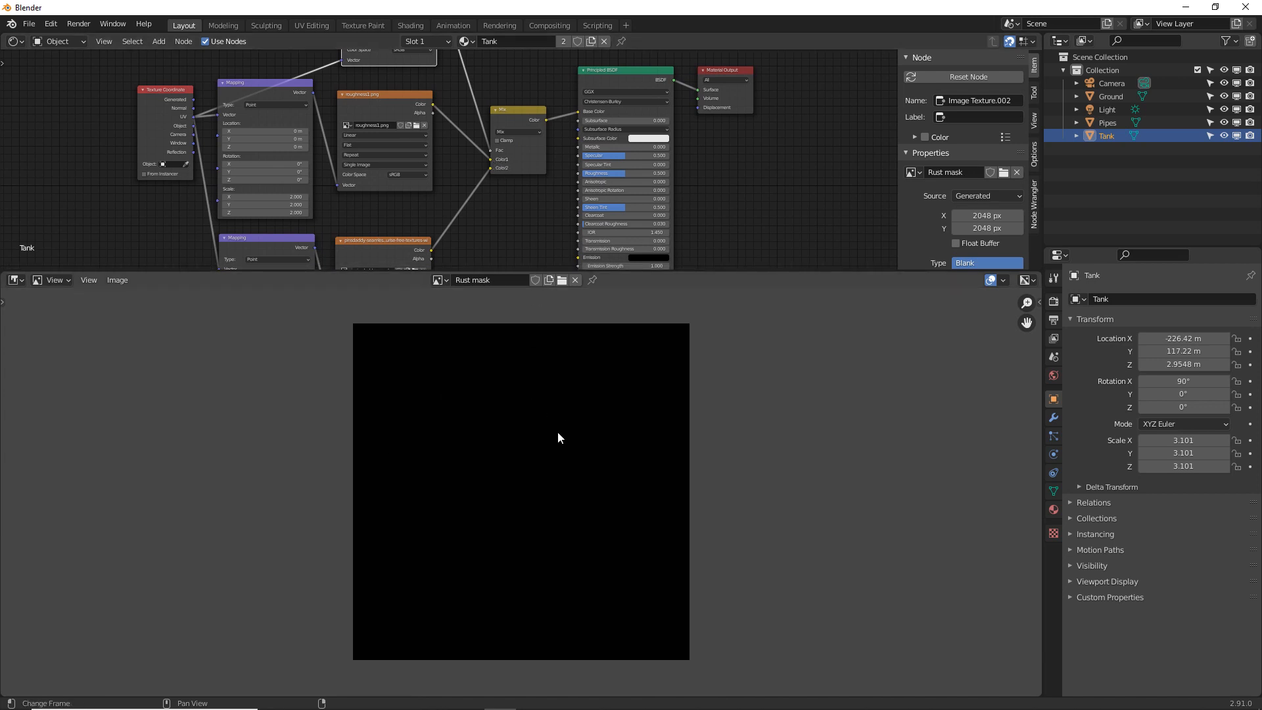
{"action": "middle_click_drag", "start_coordinate": [474, 168], "coordinate": [503, 126]}
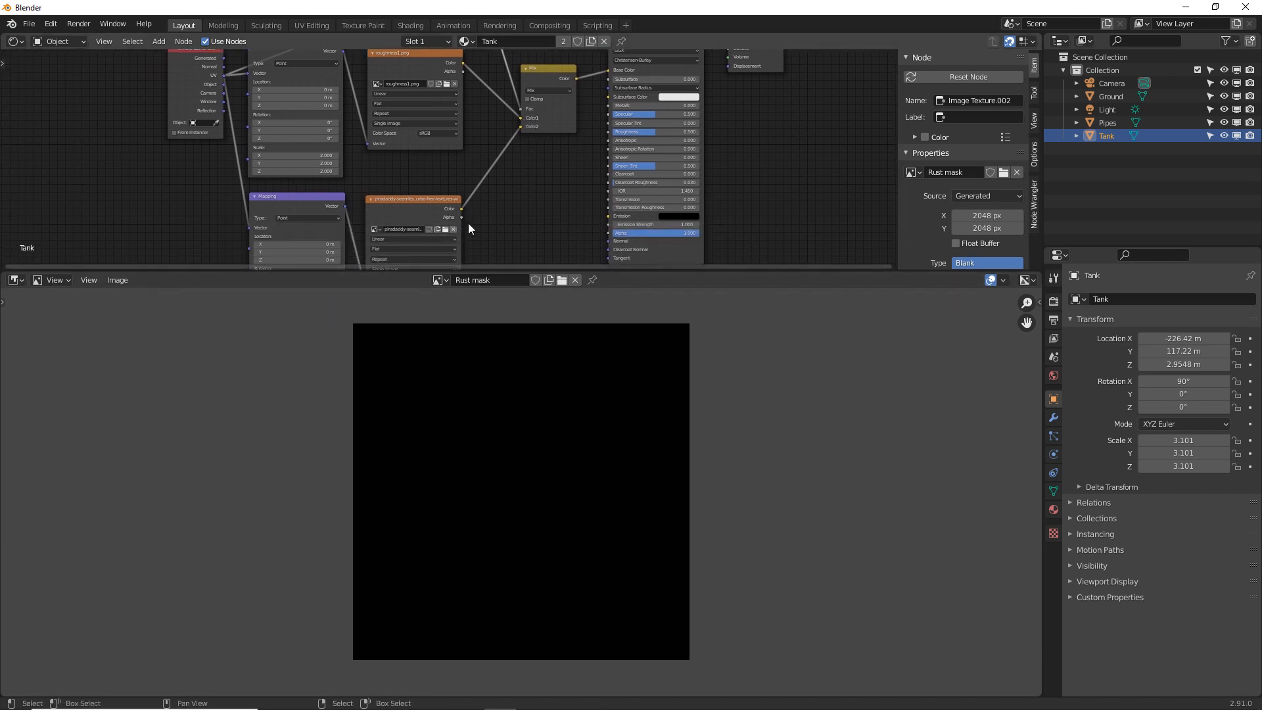
Return the Image Editor area to a 3D Viewport with snapping turned off, and enlarge it over the node editor.
{"action": "left_click", "coordinate": [53, 280]}
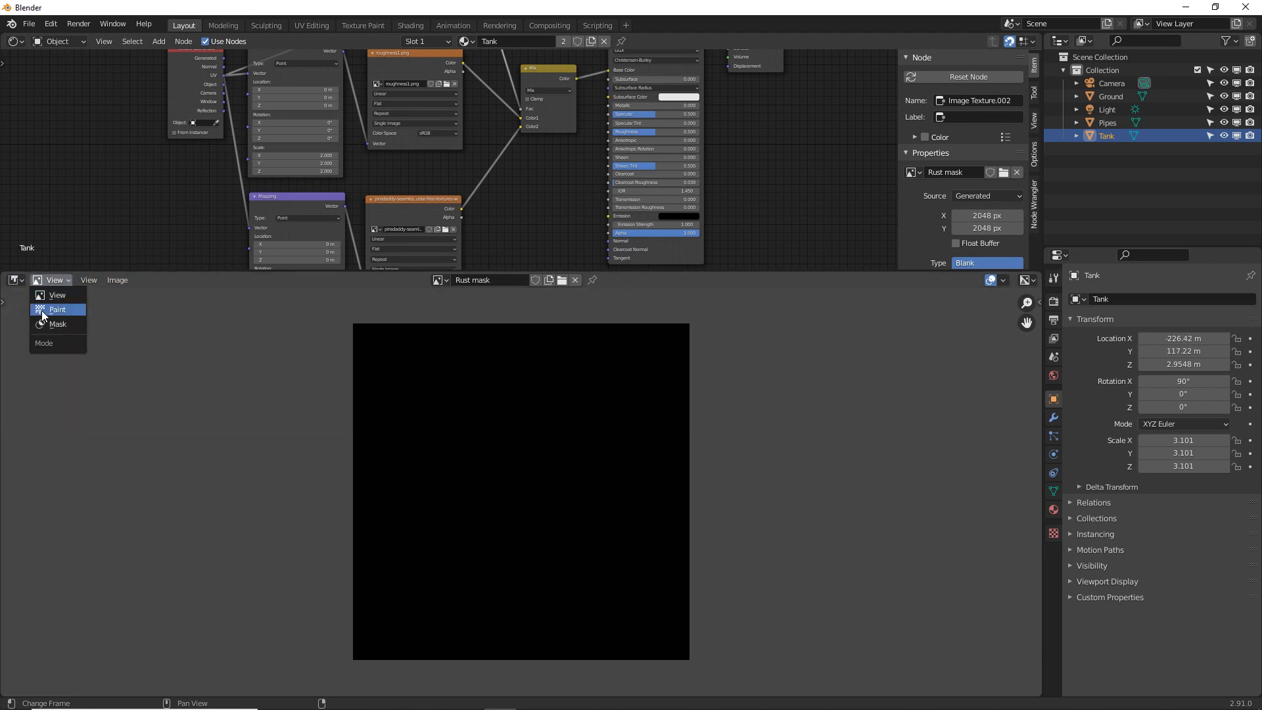
{"action": "left_click", "coordinate": [14, 281]}
{"action": "left_click", "coordinate": [14, 282]}
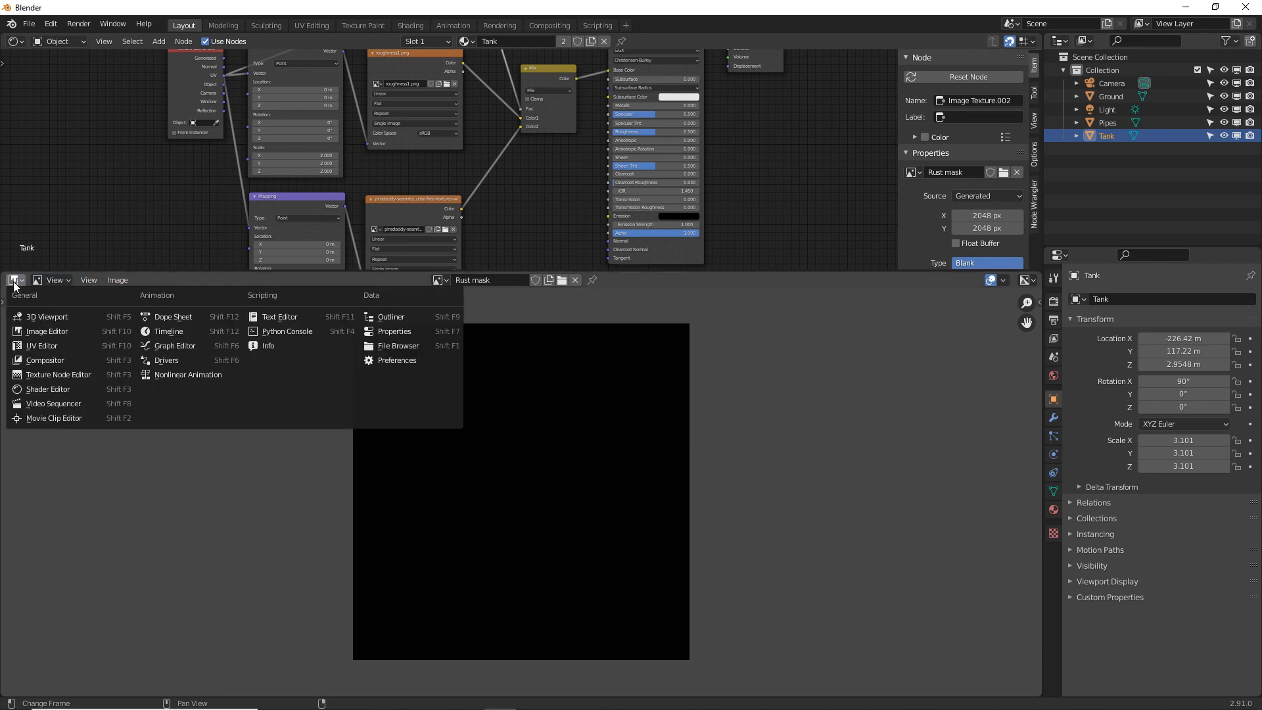
{"action": "left_click", "coordinate": [39, 318]}
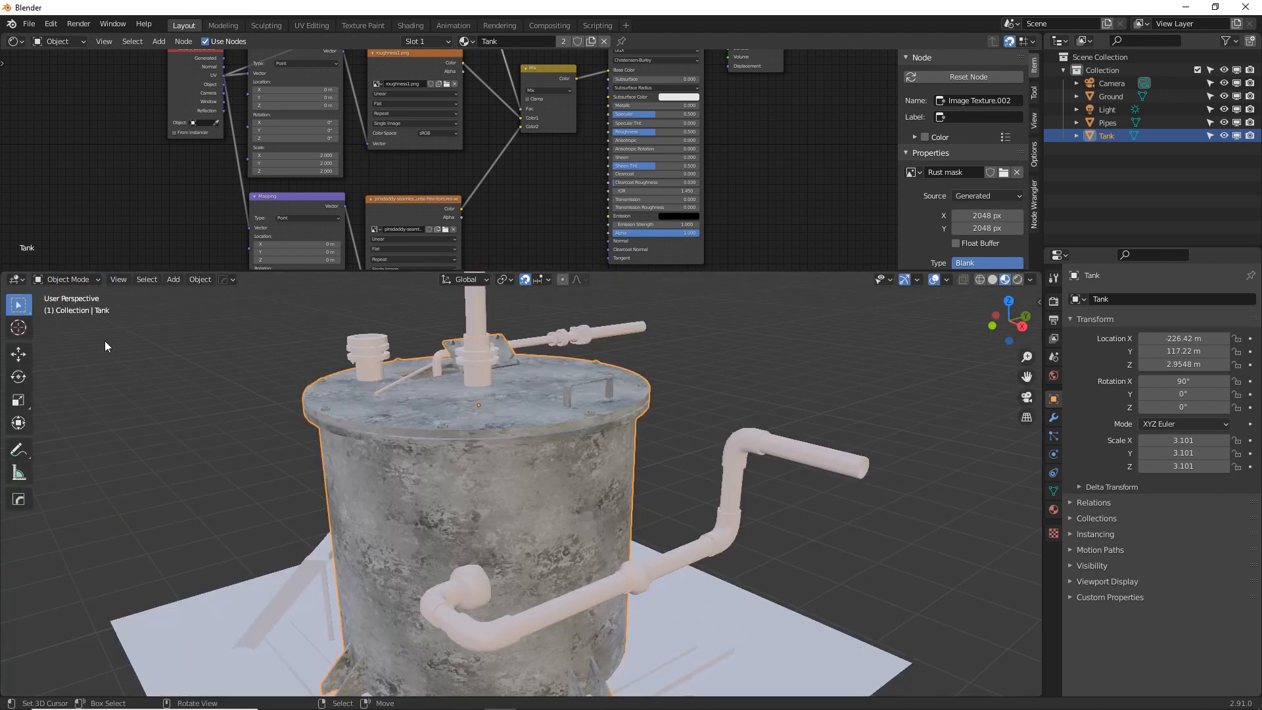
{"action": "left_click", "coordinate": [525, 280]}
{"action": "left_click_drag", "start_coordinate": [557, 271], "coordinate": [527, 147]}
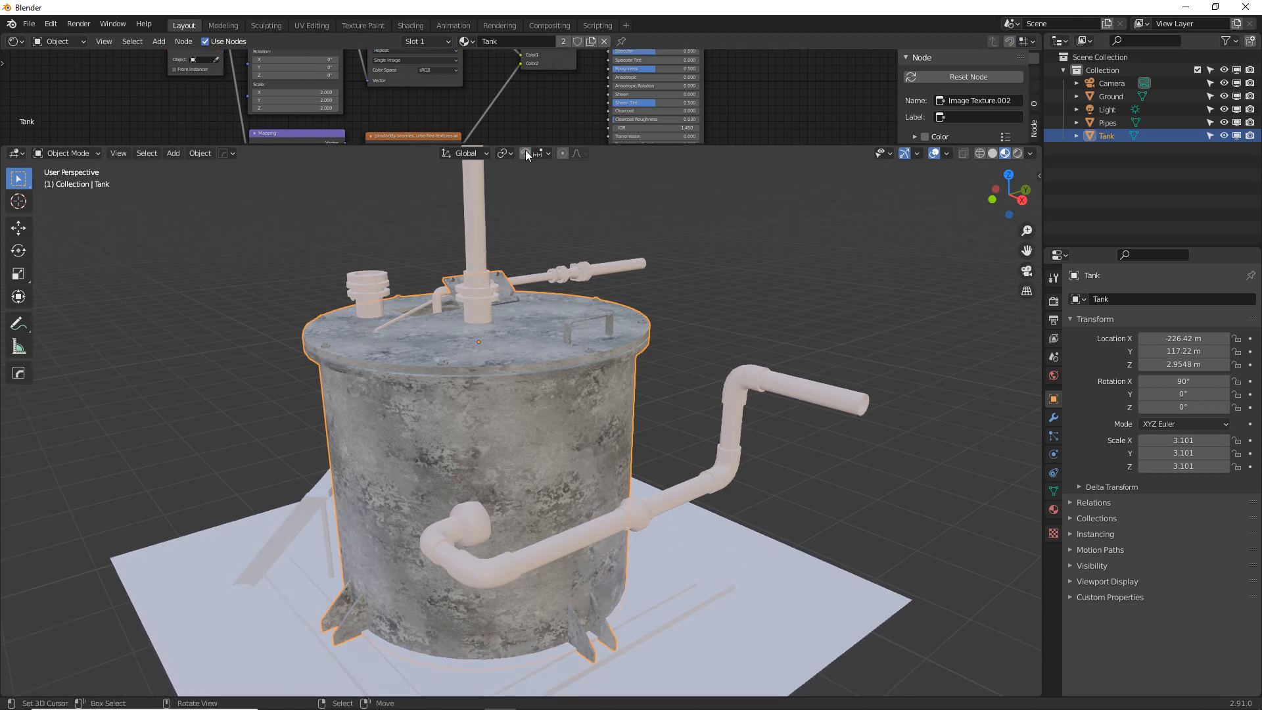
Switch the Tank to Texture Paint mode and show the paint tool's texture slots and brush settings.
{"action": "middle_click_drag", "start_coordinate": [558, 297], "coordinate": [494, 318]}
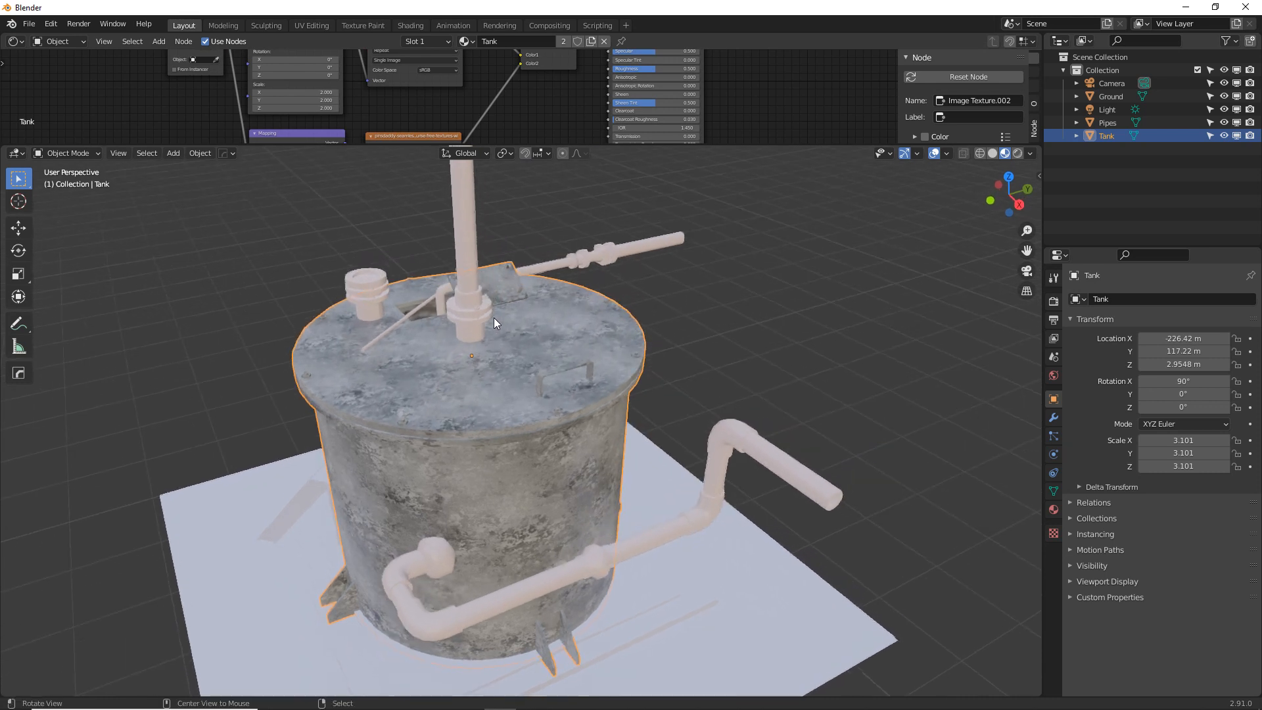
{"action": "left_click", "coordinate": [79, 153]}
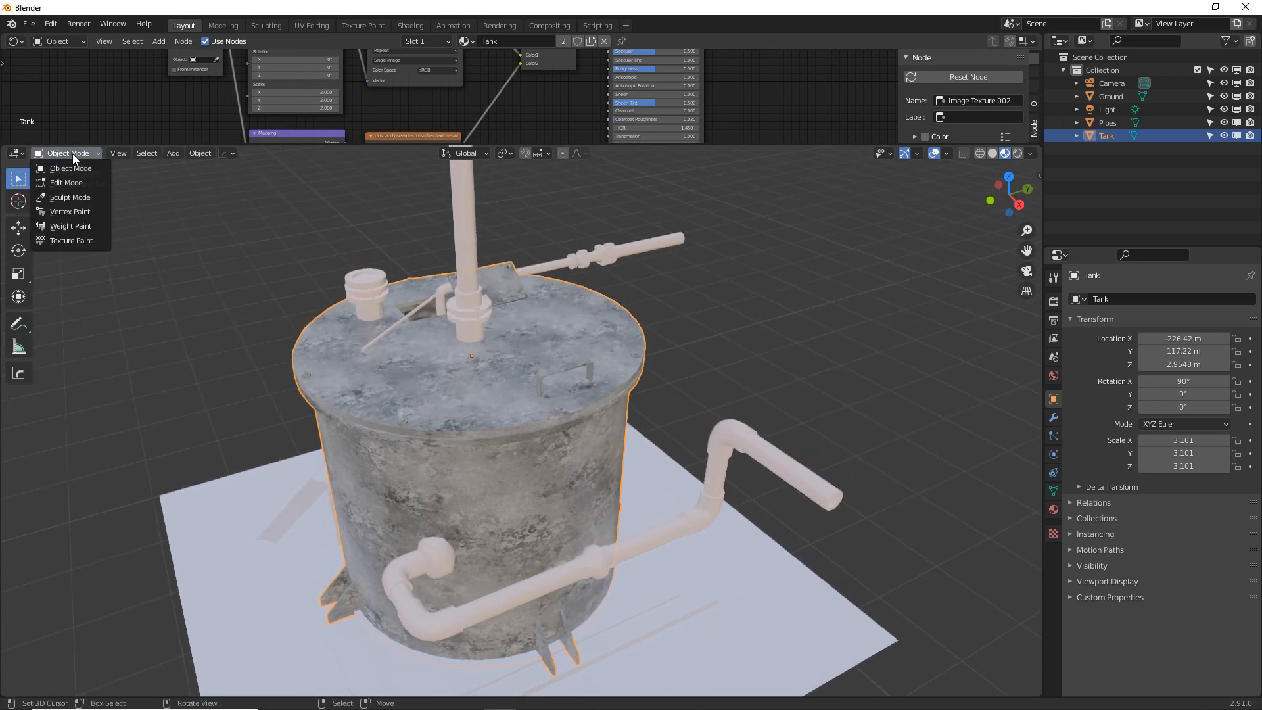
{"action": "left_click", "coordinate": [72, 240]}
{"action": "key", "text": "n"}
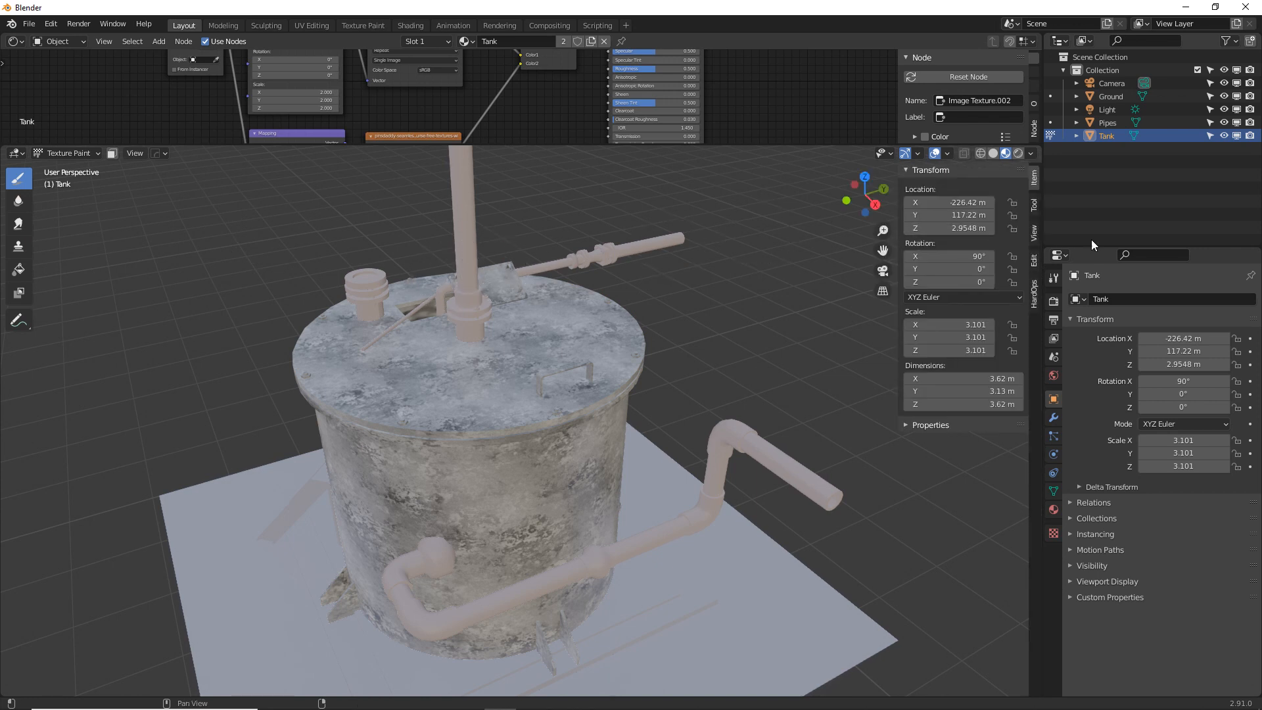
{"action": "left_click", "coordinate": [1032, 212]}
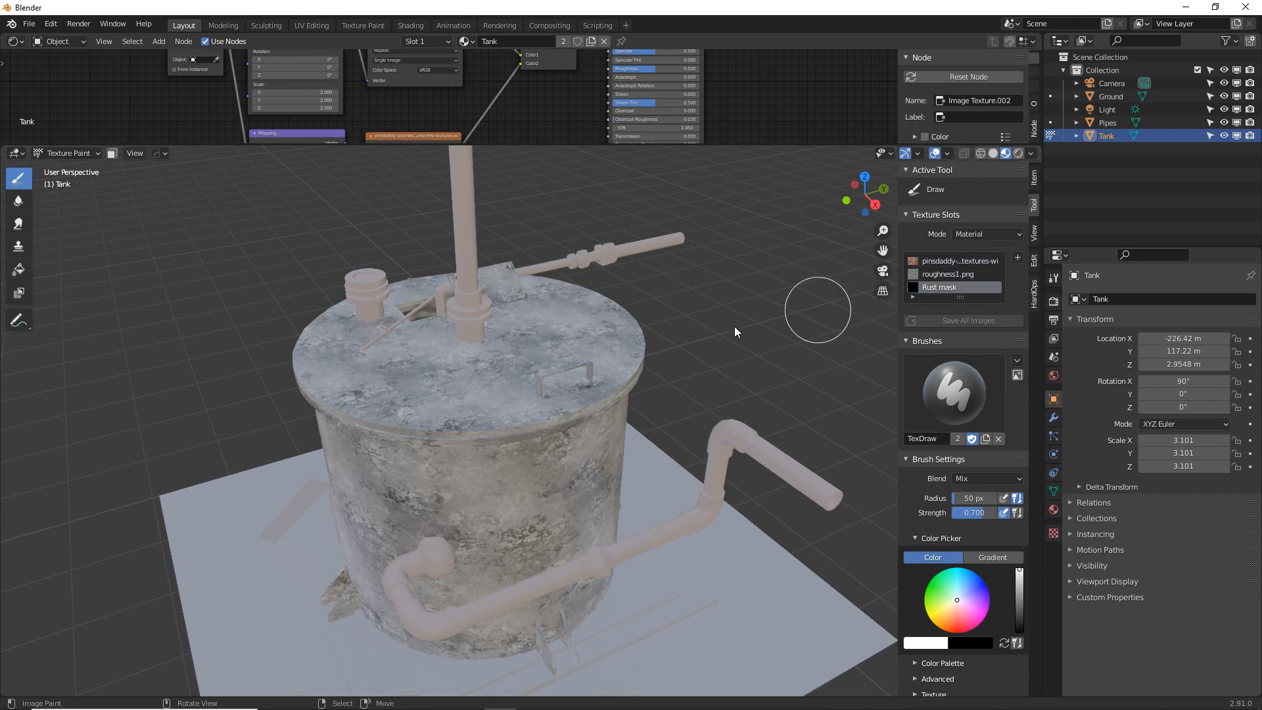
Frame the handle on the tank lid closely and check which paint brushes are available.
{"action": "scroll", "coordinate": [559, 400], "scroll_direction": "down", "scroll_amount": 5}
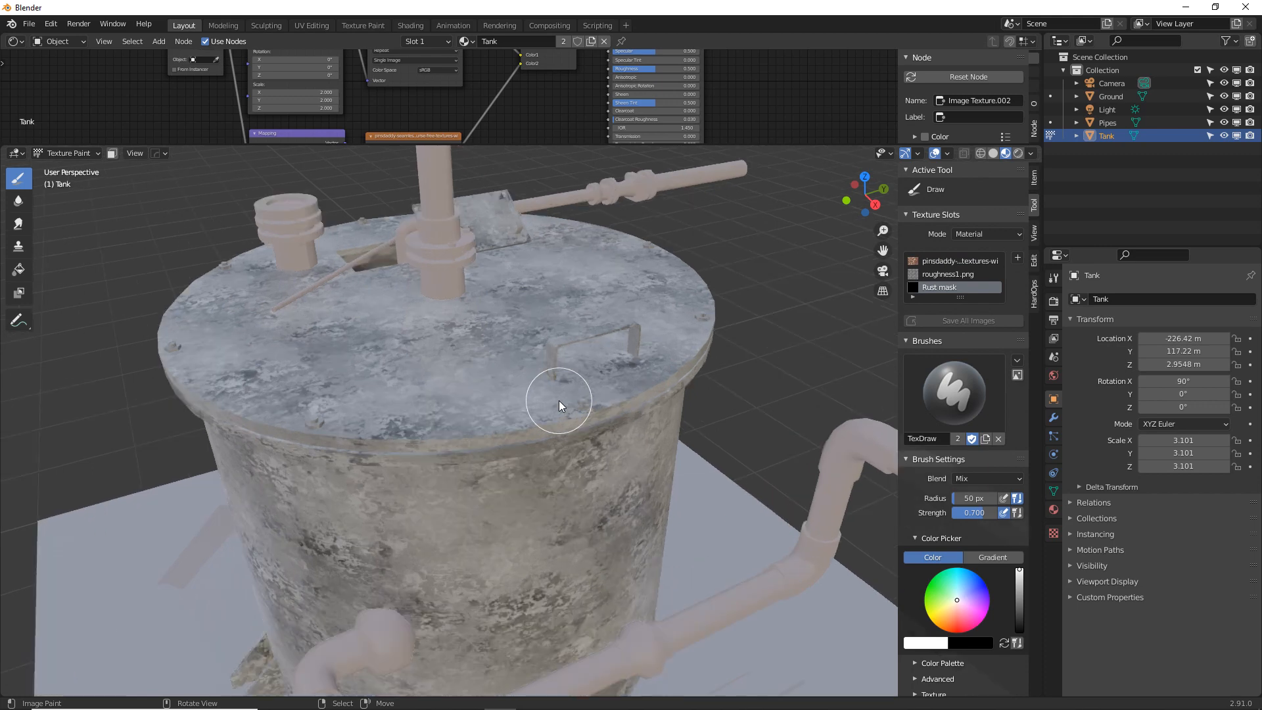
{"action": "scroll", "coordinate": [579, 324], "scroll_direction": "down", "scroll_amount": 2}
{"action": "mouse_move", "coordinate": [563, 322]}
{"action": "middle_mouse_down"}
{"action": "mouse_move", "coordinate": [644, 338]}
{"action": "mouse_move", "coordinate": [618, 236]}
{"action": "middle_mouse_up"}
{"action": "scroll", "coordinate": [980, 460], "scroll_direction": "down", "scroll_amount": 3}
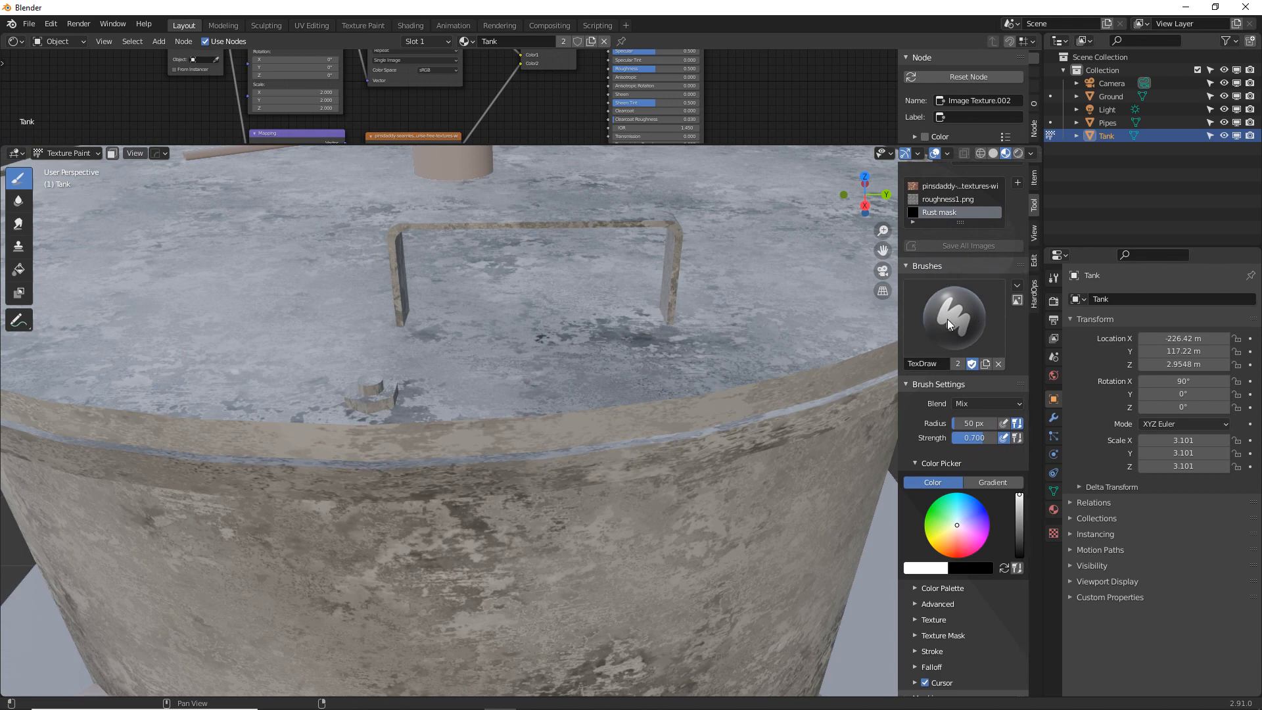
{"action": "left_click", "coordinate": [949, 319]}
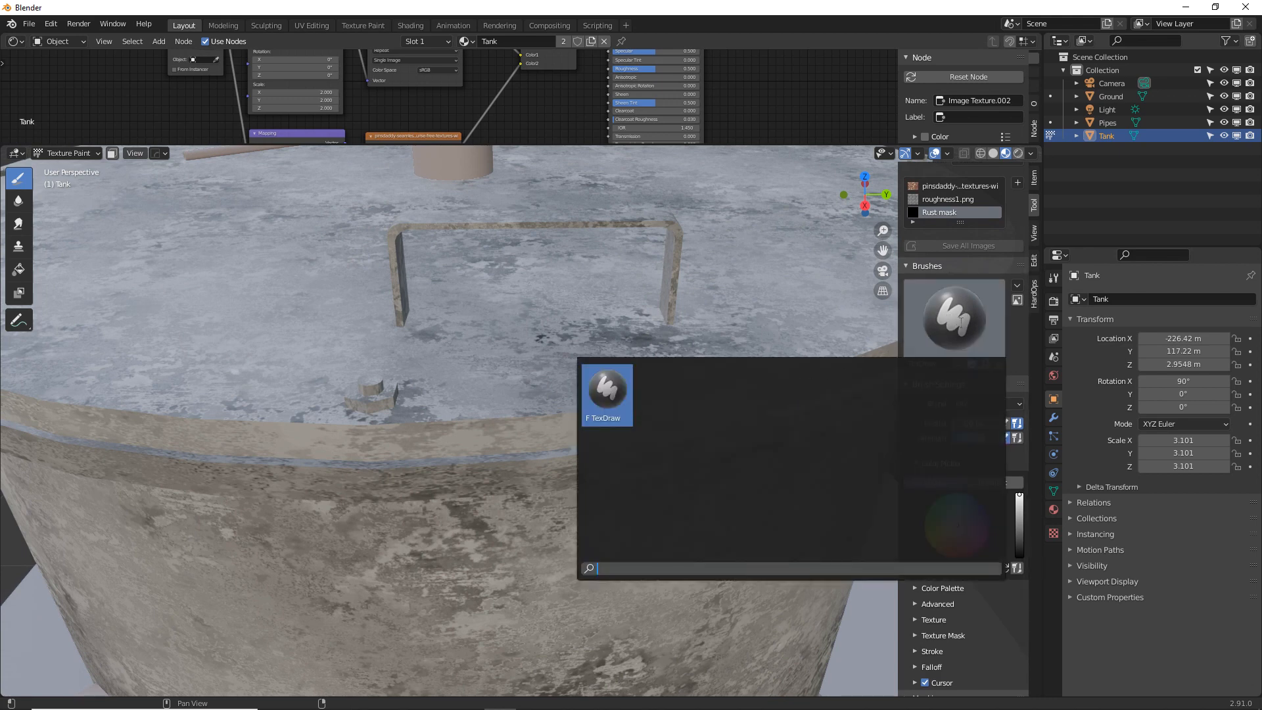
{"action": "scroll", "coordinate": [984, 375], "scroll_direction": "down", "scroll_amount": 2}
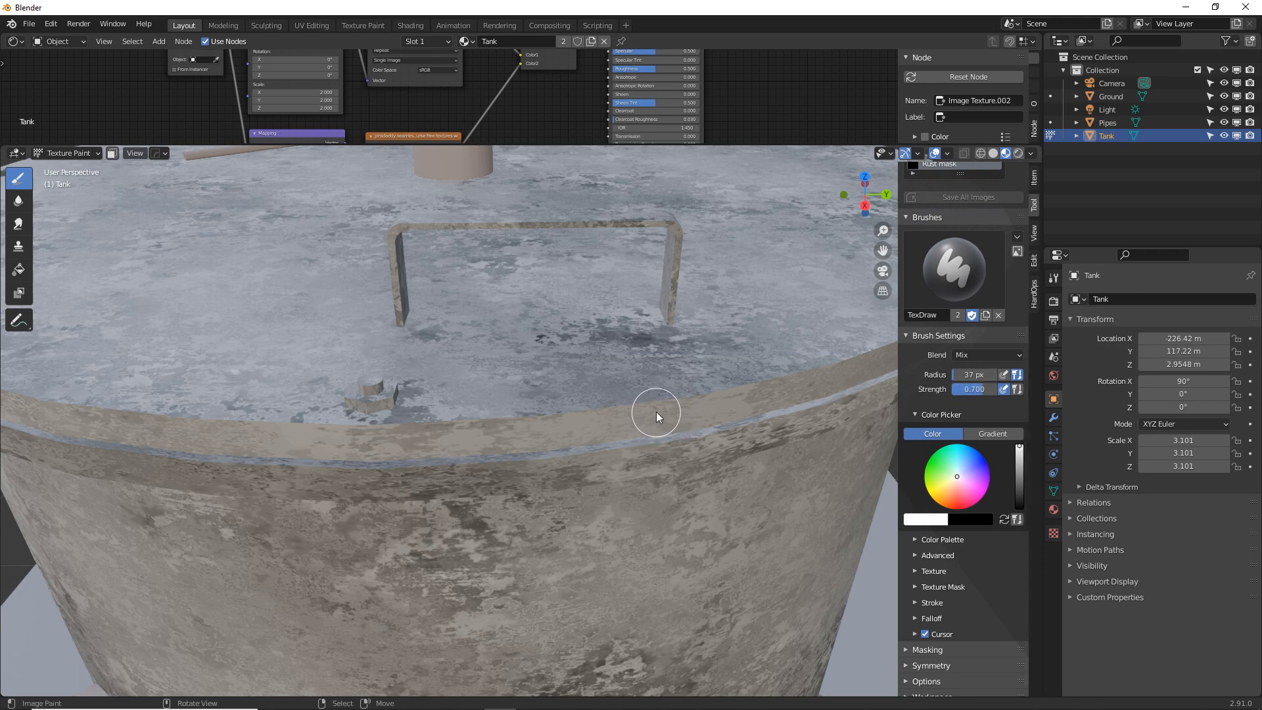
Set the TexDraw brush radius to 38 px and its strength to 0.3.
{"action": "key", "text": "bracketright"}
{"action": "key", "text": "bracketright"}
{"action": "key", "text": "bracketright"}
{"action": "key", "text": "bracketright"}
{"action": "key", "text": "bracketright"}
{"action": "key", "text": "bracketright"}
{"action": "key", "text": "bracketleft"}
{"action": "key", "text": "bracketleft"}
{"action": "key", "text": "bracketleft"}
{"action": "key", "text": "bracketleft"}
{"action": "key", "text": "bracketleft"}
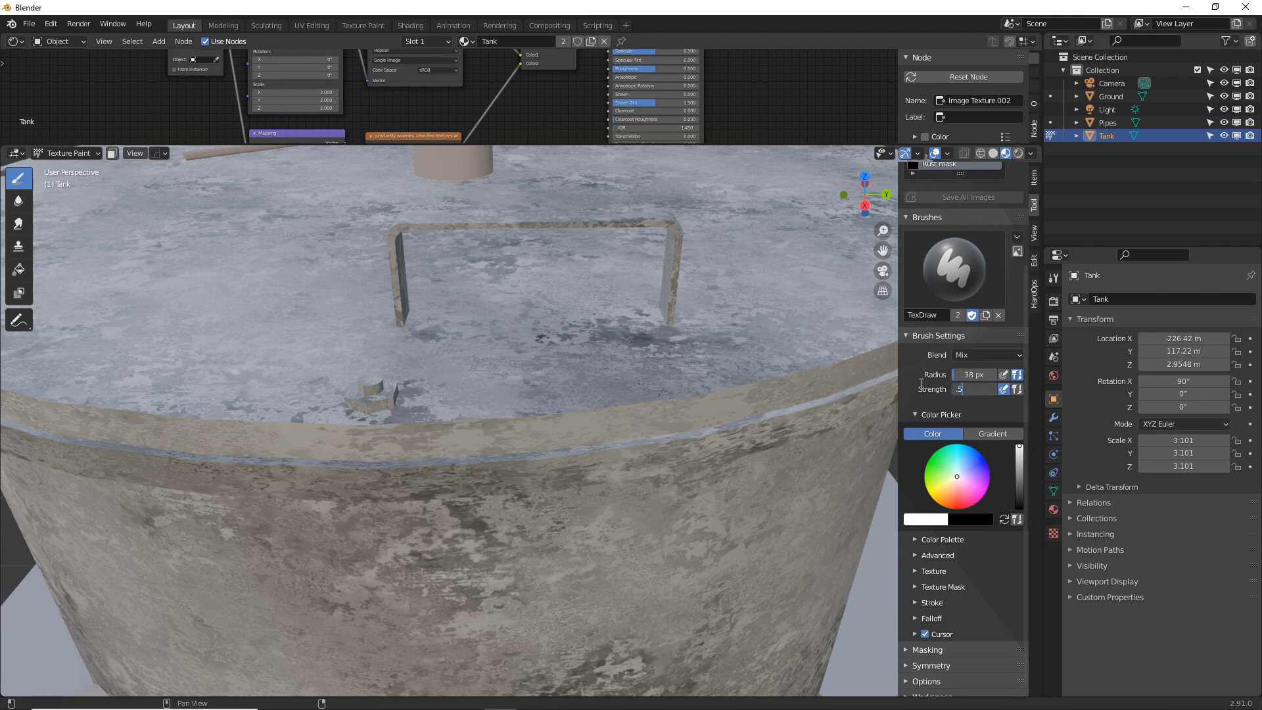
{"action": "type", "text": "0.3"}
{"action": "key", "text": "Return"}
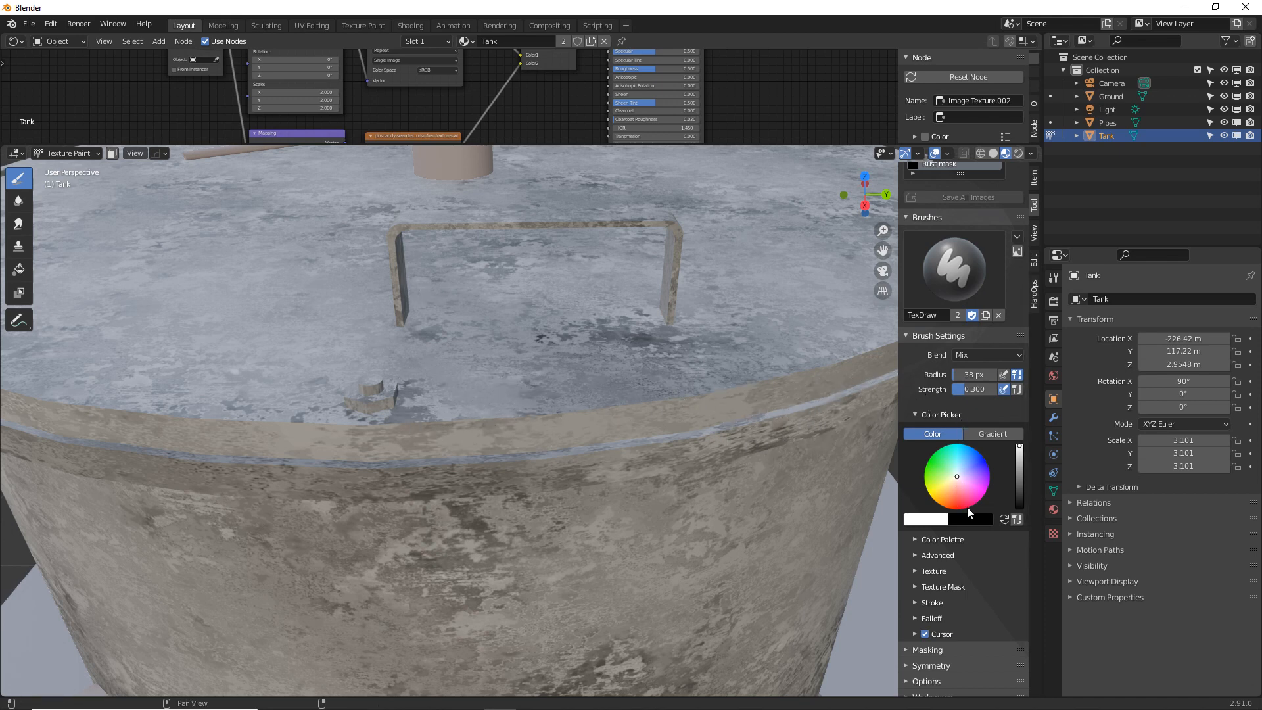
Reshape the brush's custom falloff into a steep concave curve with a point at about X 0.52, Y 0.10.
{"action": "scroll", "coordinate": [987, 561], "scroll_direction": "down", "scroll_amount": 1}
{"action": "left_click", "coordinate": [914, 611]}
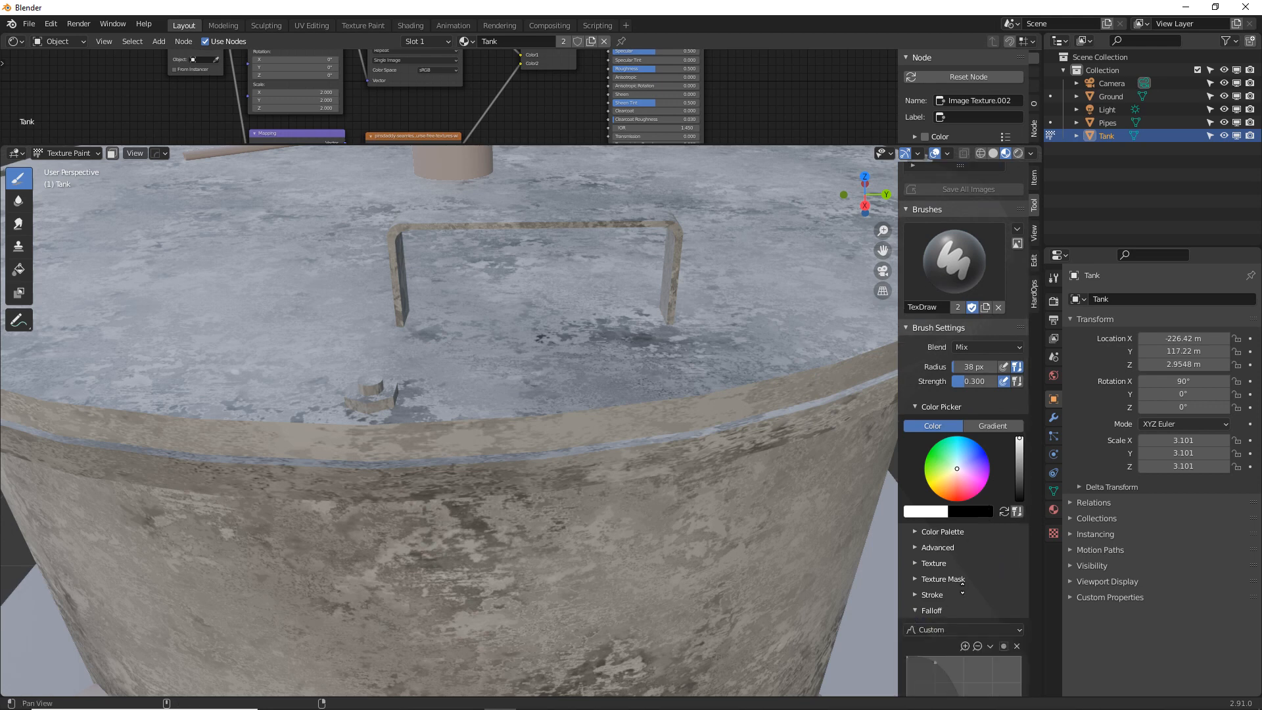
{"action": "middle_click_drag", "start_coordinate": [962, 588], "coordinate": [988, 359]}
{"action": "left_click_drag", "start_coordinate": [935, 481], "coordinate": [916, 535]}
{"action": "left_click_drag", "start_coordinate": [957, 575], "coordinate": [964, 566]}
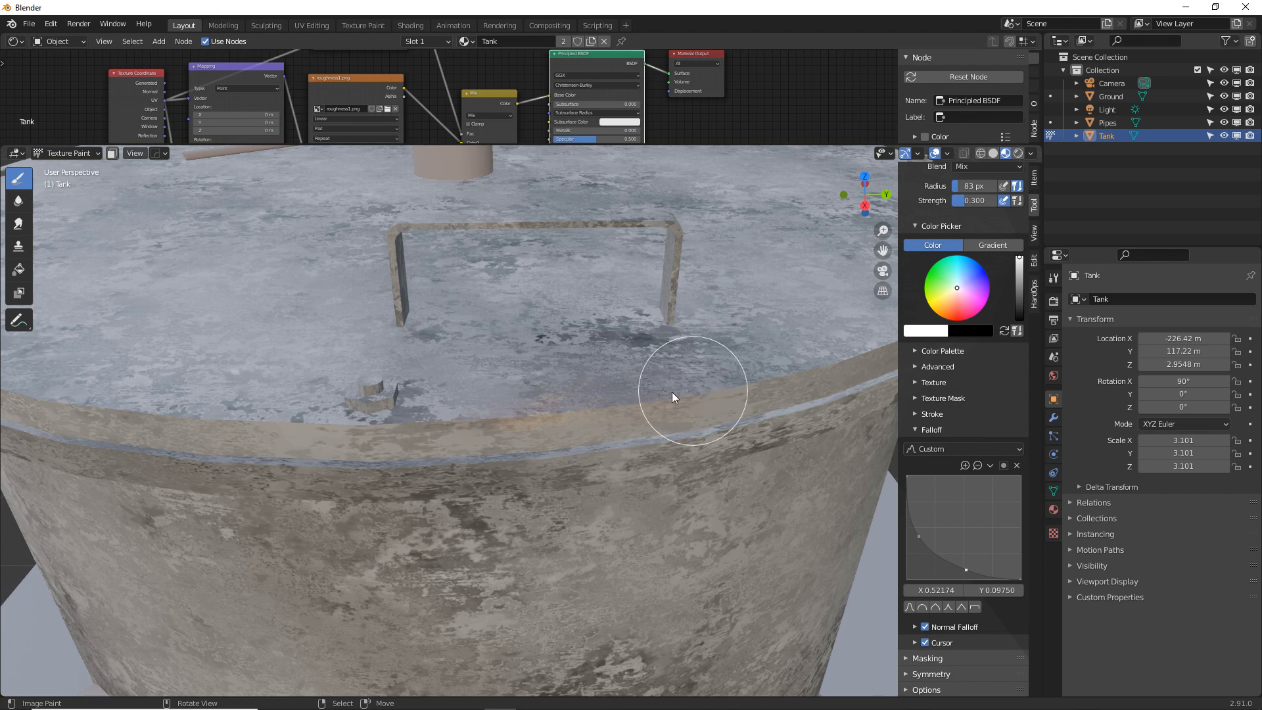
Paint rust along the lid's edge between the handle and the nearby bolt using an 83 px brush.
{"action": "mouse_move", "coordinate": [624, 397]}
{"action": "left_mouse_down"}
{"action": "mouse_move", "coordinate": [450, 421]}
{"action": "mouse_move", "coordinate": [577, 374]}
{"action": "mouse_move", "coordinate": [521, 403]}
{"action": "mouse_move", "coordinate": [727, 374]}
{"action": "mouse_move", "coordinate": [465, 405]}
{"action": "left_mouse_up"}
{"action": "mouse_move", "coordinate": [354, 412]}
{"action": "left_mouse_down"}
{"action": "mouse_move", "coordinate": [412, 422]}
{"action": "mouse_move", "coordinate": [216, 432]}
{"action": "mouse_move", "coordinate": [533, 396]}
{"action": "left_mouse_up"}
{"action": "mouse_move", "coordinate": [733, 389]}
{"action": "middle_mouse_down"}
{"action": "mouse_move", "coordinate": [711, 404]}
{"action": "mouse_move", "coordinate": [742, 400]}
{"action": "middle_mouse_up"}
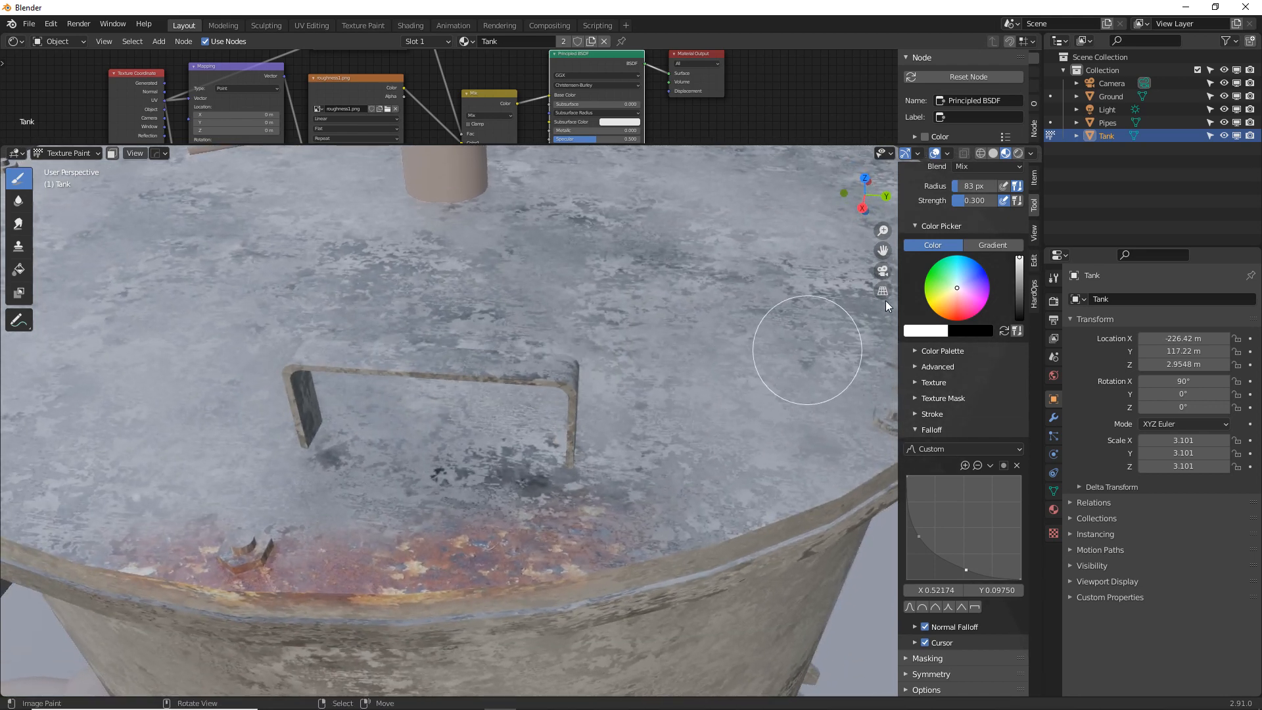
Set the brush strength to 0.6 and reduce its radius to 29 px.
{"action": "middle_click_drag", "start_coordinate": [963, 264], "coordinate": [963, 265]}
{"action": "scroll", "coordinate": [976, 236], "scroll_direction": "up", "scroll_amount": 2}
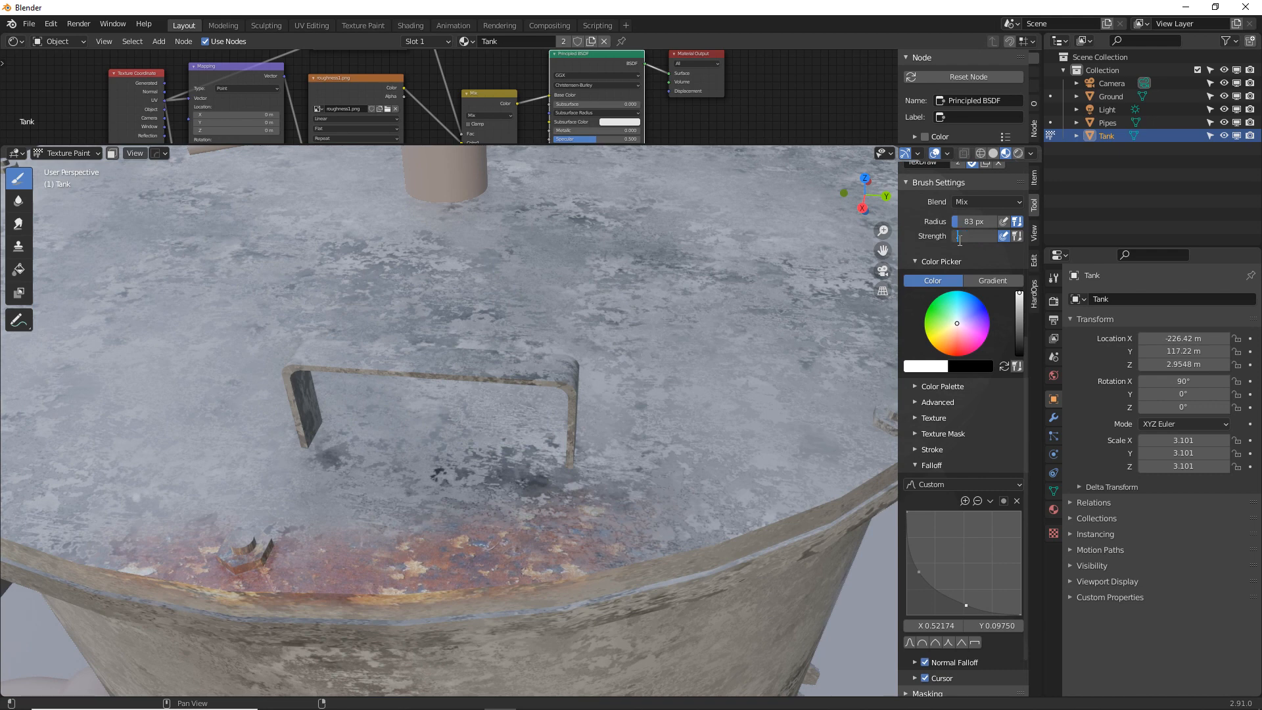
{"action": "type", "text": "0.6"}
{"action": "key", "text": "Return"}
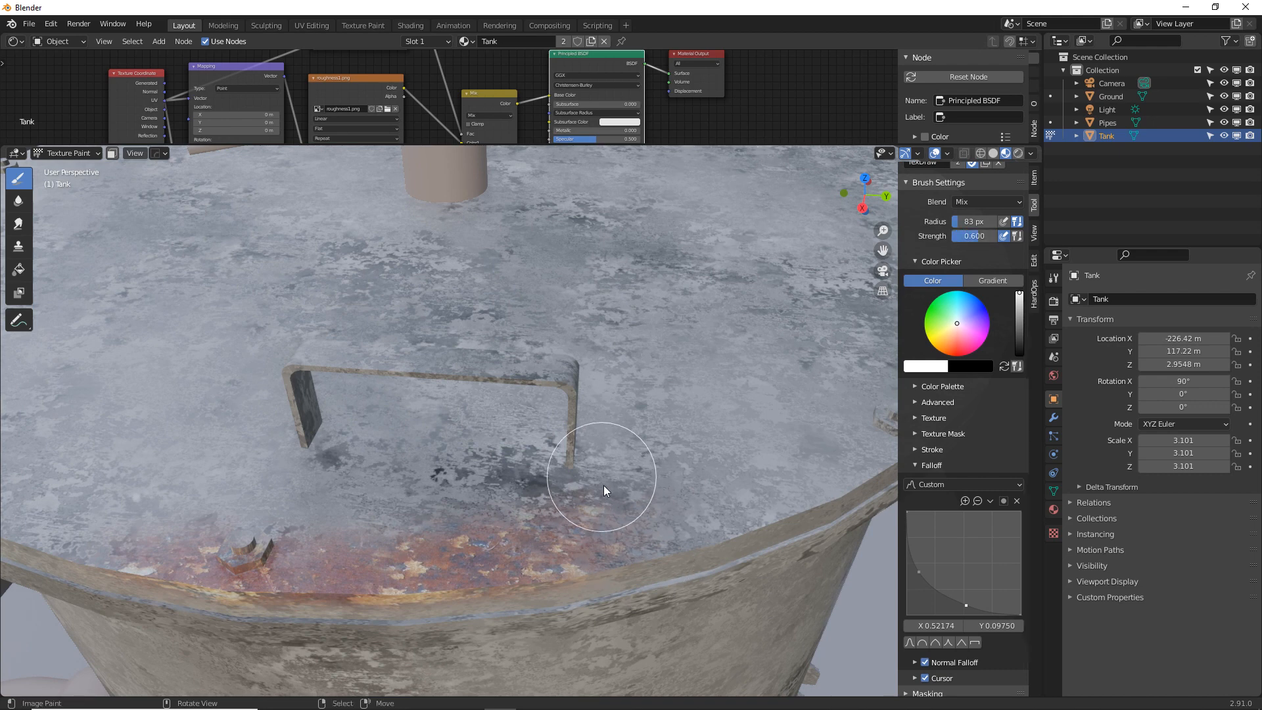
{"action": "key", "text": "bracketleft"}
{"action": "key", "text": "bracketleft"}
{"action": "key", "text": "bracketleft"}
{"action": "key", "text": "bracketleft"}
{"action": "key", "text": "bracketleft"}
Paint small rust spots on the lid around both feet of the handle.
{"action": "mouse_move", "coordinate": [574, 464]}
{"action": "middle_mouse_down"}
{"action": "mouse_move", "coordinate": [499, 459]}
{"action": "mouse_move", "coordinate": [255, 391]}
{"action": "middle_mouse_up"}
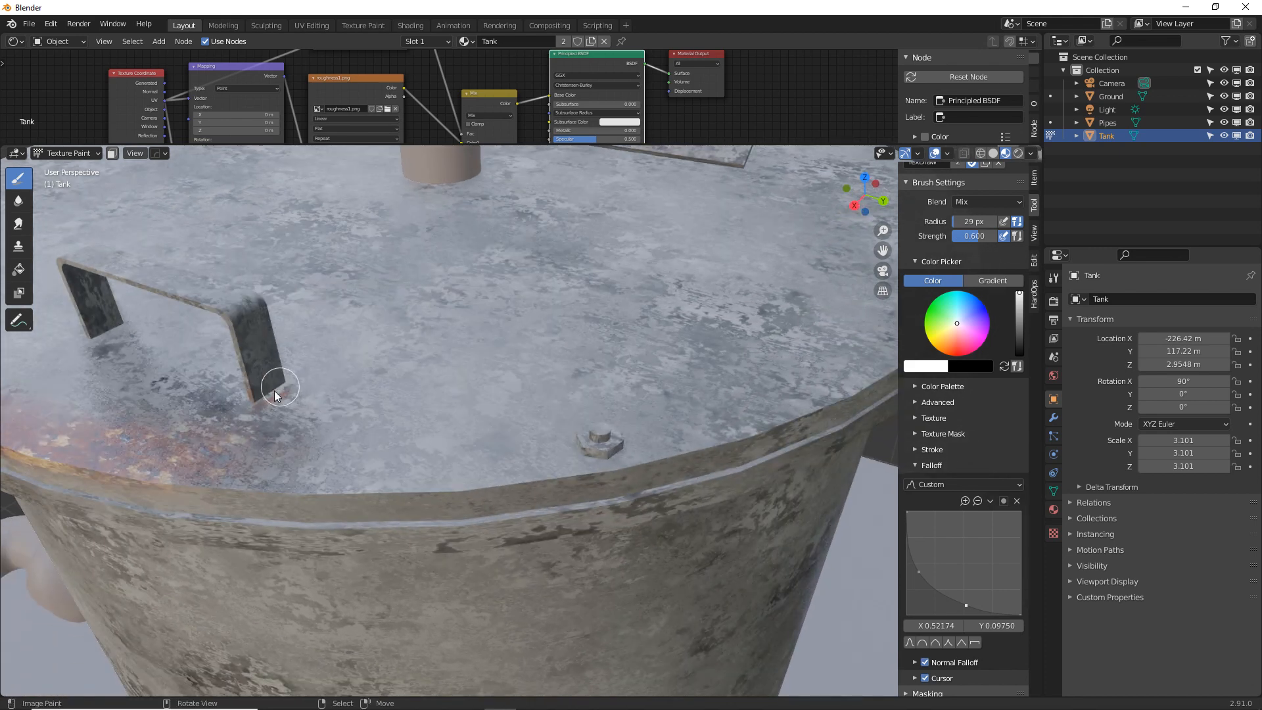
{"action": "left_click_drag", "start_coordinate": [269, 395], "coordinate": [296, 382]}
{"action": "mouse_move", "coordinate": [276, 413]}
{"action": "middle_mouse_down"}
{"action": "mouse_move", "coordinate": [293, 407]}
{"action": "mouse_move", "coordinate": [275, 338]}
{"action": "middle_mouse_up"}
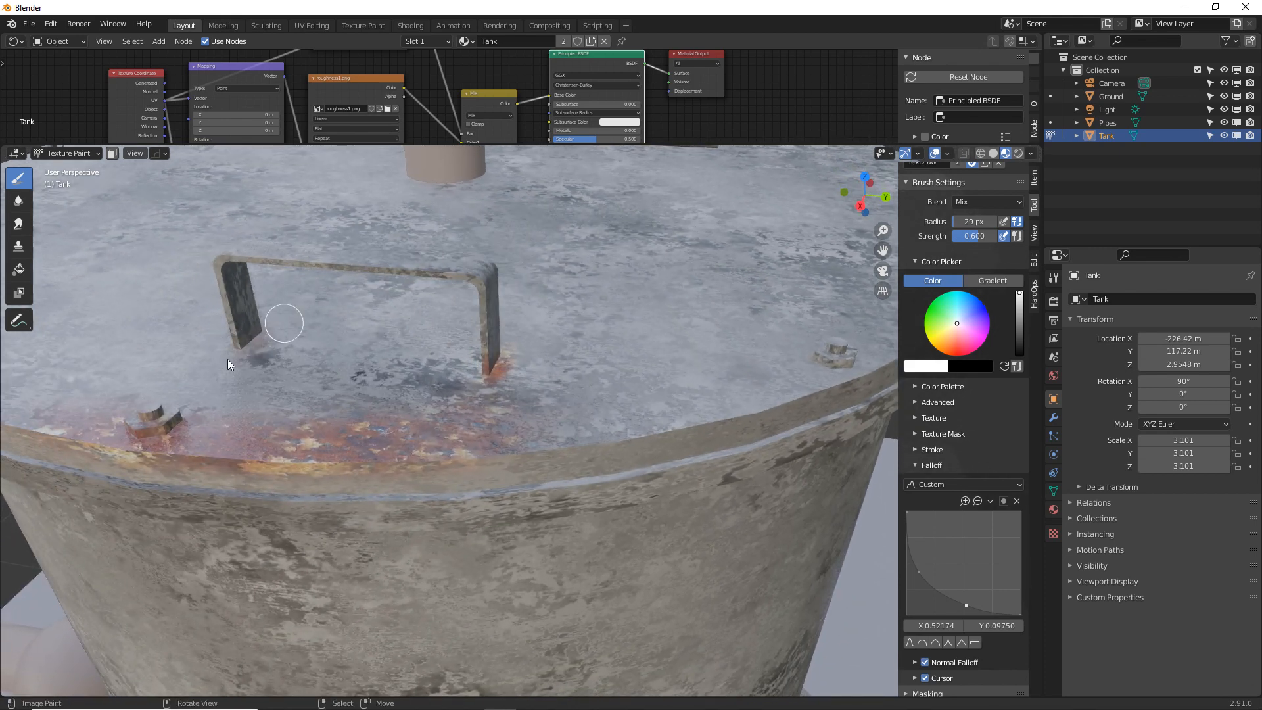
{"action": "left_click_drag", "start_coordinate": [239, 349], "coordinate": [223, 360]}
Paint rust along the top of the tank wall just beneath the lid's rim.
{"action": "middle_click_drag", "start_coordinate": [566, 485], "coordinate": [609, 454]}
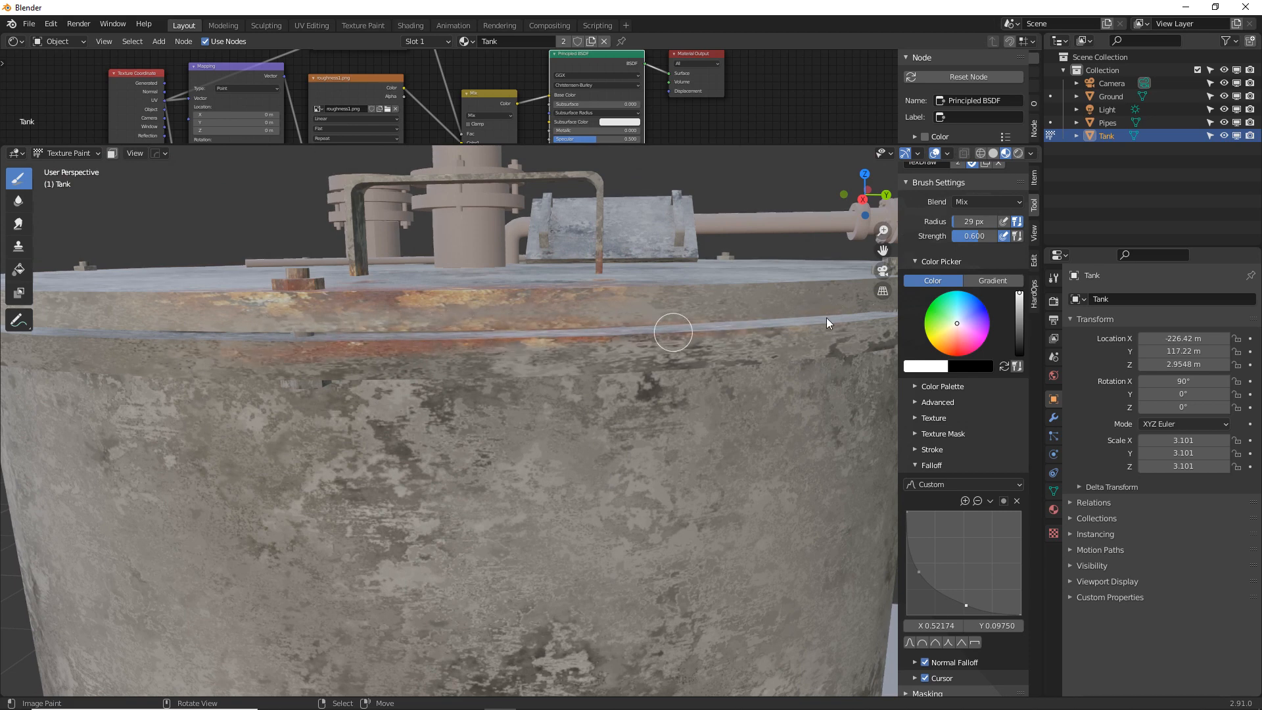
{"action": "mouse_move", "coordinate": [674, 332]}
{"action": "middle_mouse_down"}
{"action": "mouse_move", "coordinate": [668, 400]}
{"action": "mouse_move", "coordinate": [720, 296]}
{"action": "middle_mouse_up"}
{"action": "mouse_move", "coordinate": [525, 289]}
{"action": "left_mouse_down"}
{"action": "mouse_move", "coordinate": [331, 281]}
{"action": "mouse_move", "coordinate": [511, 271]}
{"action": "left_mouse_up"}
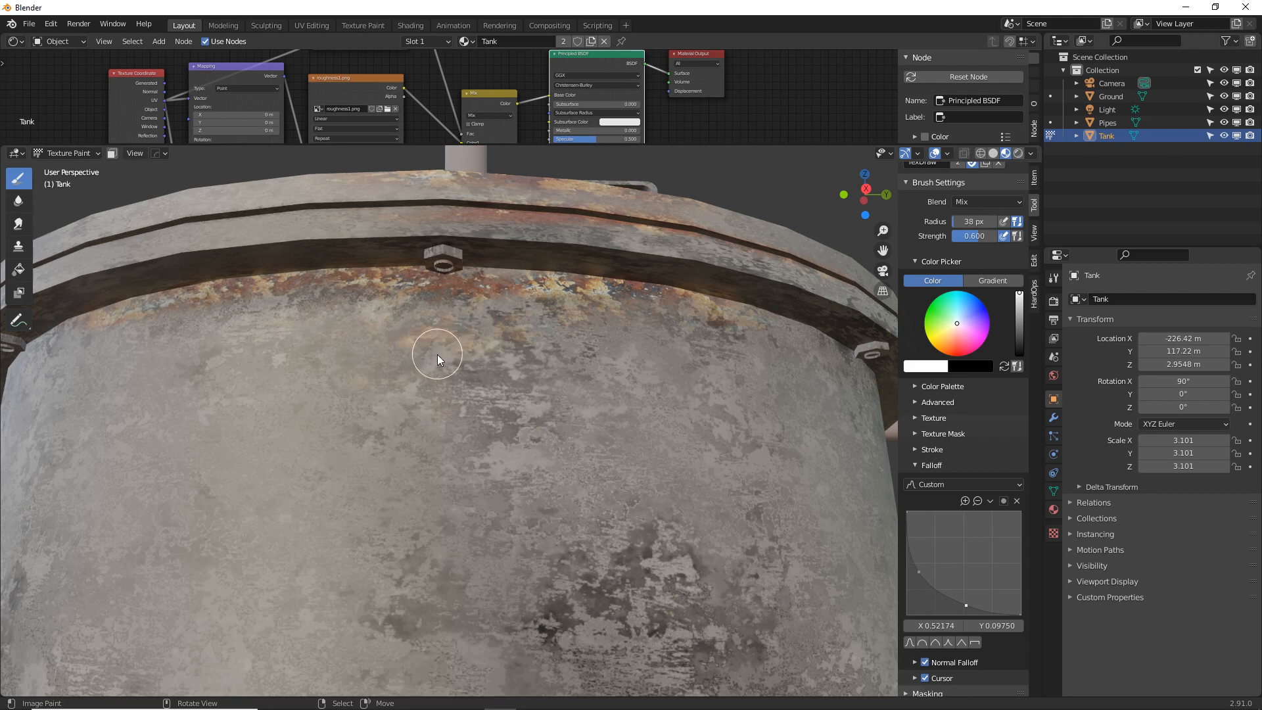
Set the brush radius to 102 px and strength to 1, and paint a rust streak down the tank wall.
{"action": "key", "text": "bracketright"}
{"action": "key", "text": "bracketright"}
{"action": "key", "text": "bracketright"}
{"action": "key", "text": "bracketright"}
{"action": "key", "text": "bracketright"}
{"action": "key", "text": "bracketright"}
{"action": "key", "text": "bracketright"}
{"action": "left_click_drag", "start_coordinate": [977, 236], "coordinate": [1003, 237]}
{"action": "mouse_move", "coordinate": [526, 353]}
{"action": "left_mouse_down"}
{"action": "mouse_move", "coordinate": [388, 334]}
{"action": "mouse_move", "coordinate": [442, 482]}
{"action": "mouse_move", "coordinate": [495, 325]}
{"action": "mouse_move", "coordinate": [526, 327]}
{"action": "mouse_move", "coordinate": [489, 522]}
{"action": "mouse_move", "coordinate": [261, 384]}
{"action": "mouse_move", "coordinate": [288, 491]}
{"action": "mouse_move", "coordinate": [430, 562]}
{"action": "left_mouse_up"}
Paint a large rust patch on the lid around the base of the central vertical pipe.
{"action": "middle_click_drag", "start_coordinate": [430, 562], "coordinate": [522, 463]}
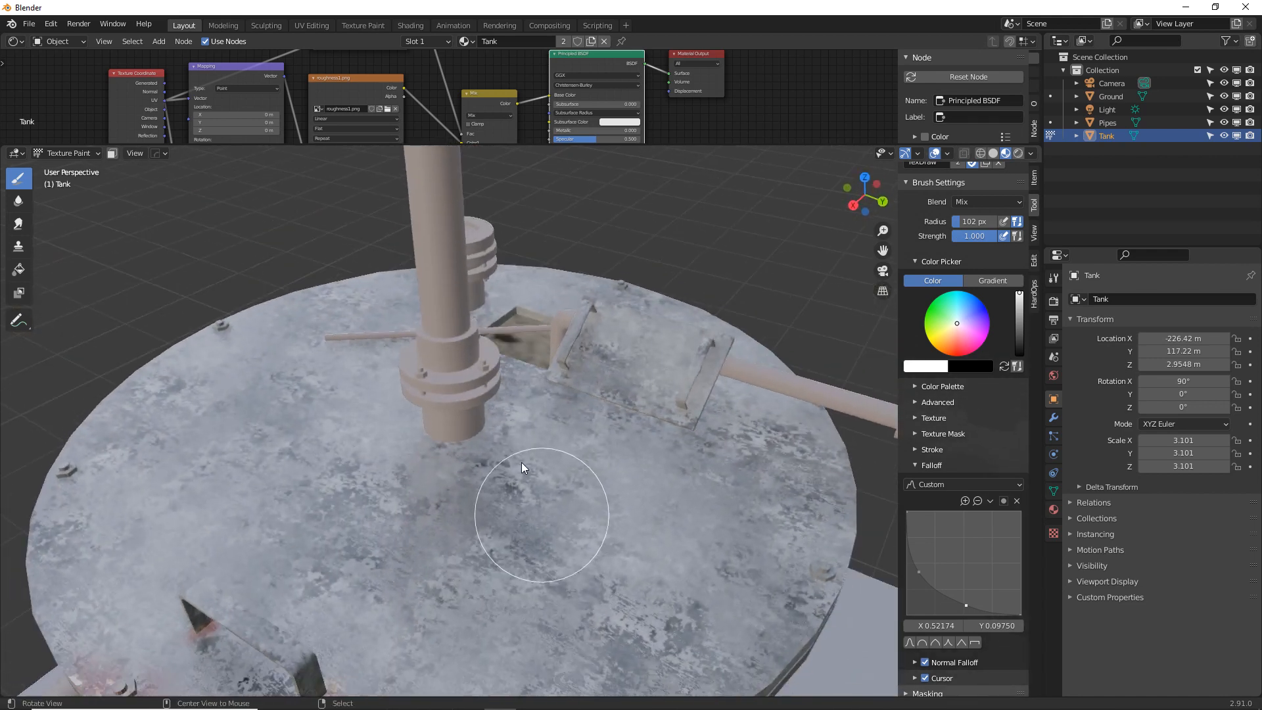
{"action": "mouse_move", "coordinate": [459, 431]}
{"action": "left_mouse_down"}
{"action": "mouse_move", "coordinate": [435, 443]}
{"action": "mouse_move", "coordinate": [519, 427]}
{"action": "mouse_move", "coordinate": [554, 471]}
{"action": "left_mouse_up"}
{"action": "mouse_move", "coordinate": [347, 460]}
{"action": "middle_mouse_down"}
{"action": "mouse_move", "coordinate": [443, 480]}
{"action": "mouse_move", "coordinate": [321, 510]}
{"action": "mouse_move", "coordinate": [435, 399]}
{"action": "middle_mouse_up"}
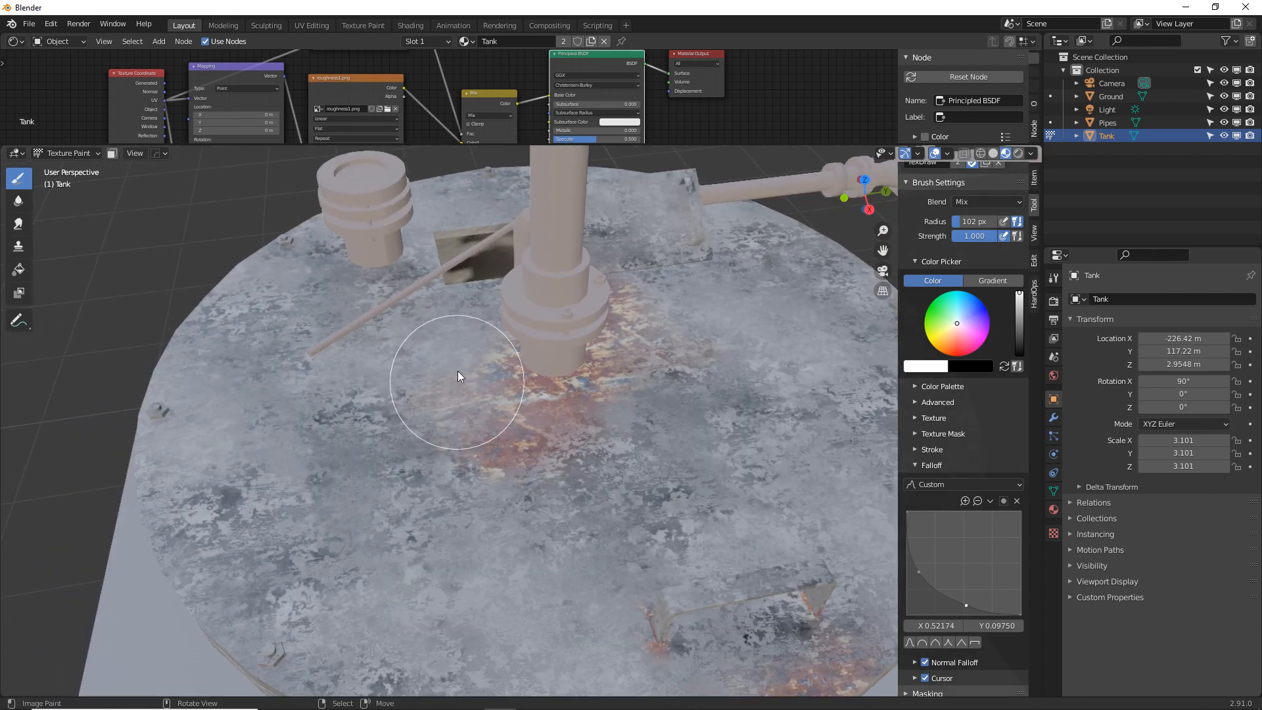
Try to paint a broad rust patch over the lid handle and the surface around it.
{"action": "mouse_move", "coordinate": [526, 402]}
{"action": "middle_mouse_down", "text": "shift"}
{"action": "mouse_move", "coordinate": [412, 488]}
{"action": "mouse_move", "coordinate": [444, 467]}
{"action": "mouse_move", "coordinate": [401, 463]}
{"action": "mouse_move", "coordinate": [424, 454]}
{"action": "middle_mouse_up", "text": "shift"}
{"action": "mouse_move", "coordinate": [424, 455]}
{"action": "left_mouse_down"}
{"action": "mouse_move", "coordinate": [466, 441]}
{"action": "mouse_move", "coordinate": [412, 460]}
{"action": "mouse_move", "coordinate": [526, 439]}
{"action": "mouse_move", "coordinate": [352, 495]}
{"action": "mouse_move", "coordinate": [637, 418]}
{"action": "left_mouse_up"}
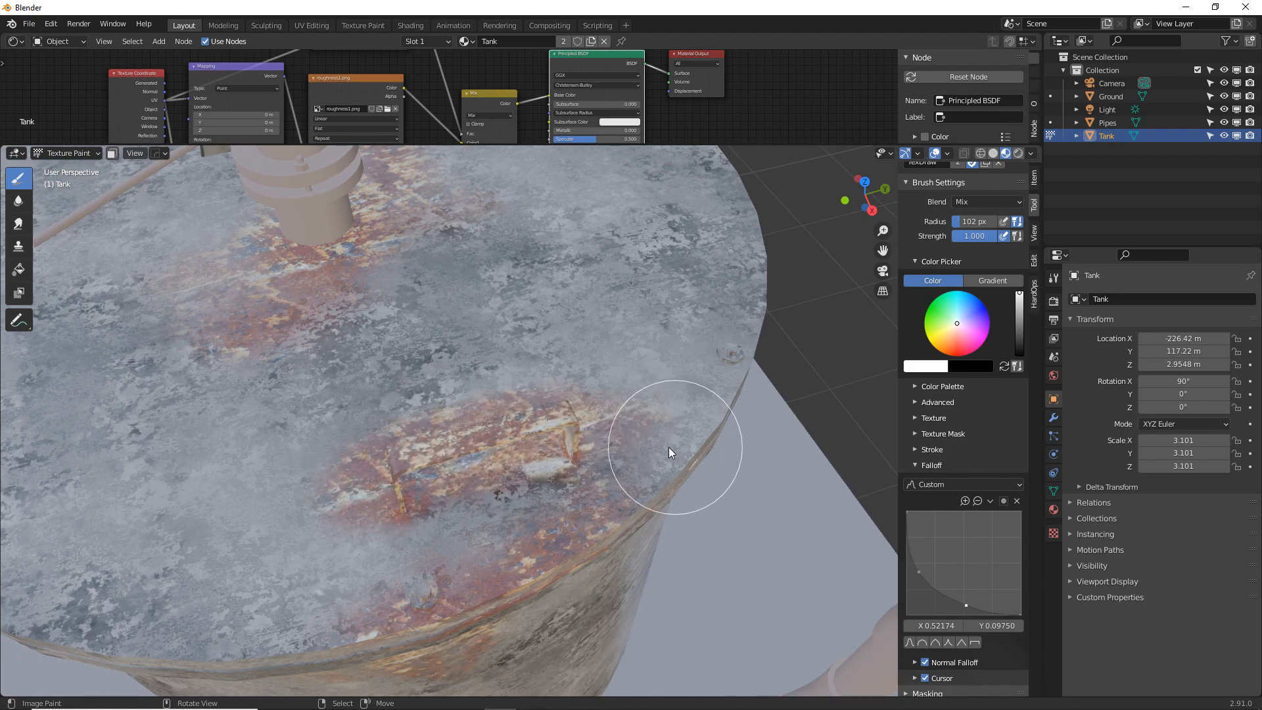
{"action": "mouse_move", "coordinate": [660, 452]}
{"action": "middle_mouse_down"}
{"action": "mouse_move", "coordinate": [483, 464]}
{"action": "mouse_move", "coordinate": [488, 447]}
{"action": "mouse_move", "coordinate": [598, 417]}
{"action": "mouse_move", "coordinate": [767, 415]}
{"action": "mouse_move", "coordinate": [708, 433]}
{"action": "mouse_move", "coordinate": [657, 468]}
{"action": "mouse_move", "coordinate": [662, 439]}
{"action": "mouse_move", "coordinate": [710, 420]}
{"action": "mouse_move", "coordinate": [585, 370]}
{"action": "middle_mouse_up"}
{"action": "mouse_move", "coordinate": [676, 404]}
{"action": "middle_mouse_down"}
{"action": "mouse_move", "coordinate": [641, 405]}
{"action": "mouse_move", "coordinate": [550, 496]}
{"action": "mouse_move", "coordinate": [548, 475]}
{"action": "mouse_move", "coordinate": [578, 433]}
{"action": "middle_mouse_up"}
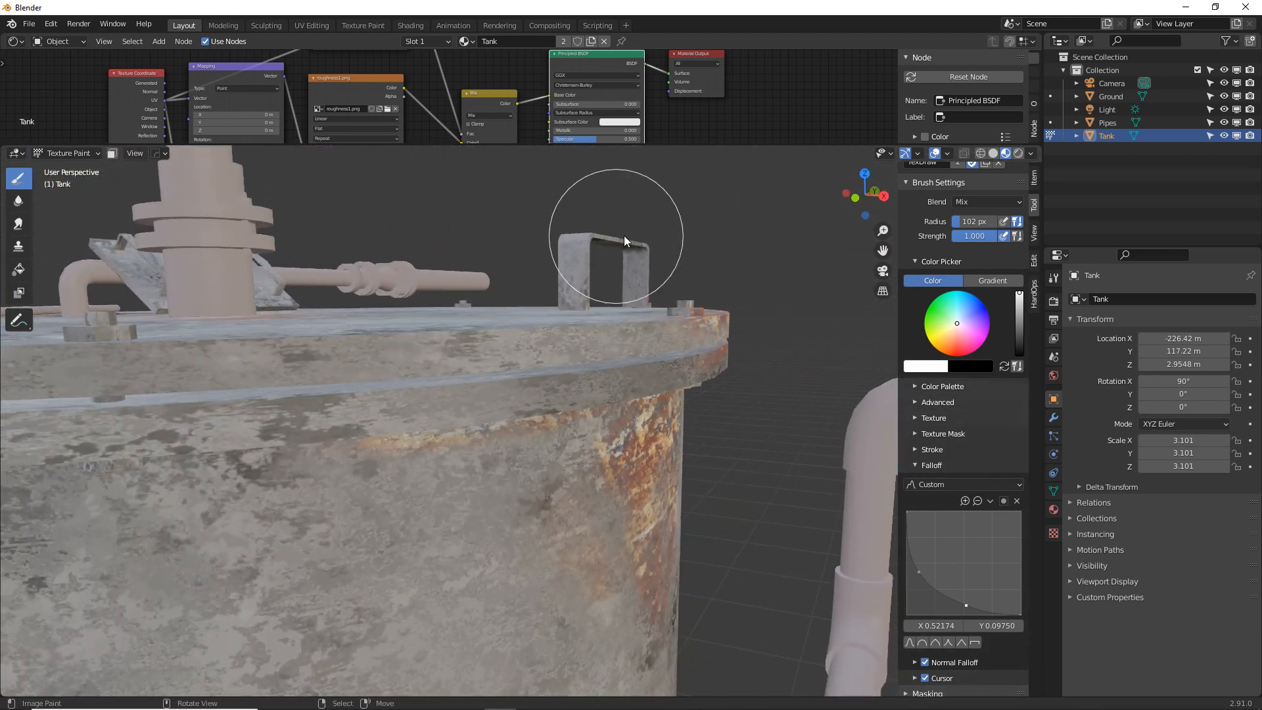
Reduce the brush radius to 27 px and paint rust on the lid along the hatch plate's lower edge.
{"action": "mouse_move", "coordinate": [654, 263]}
{"action": "middle_mouse_down"}
{"action": "mouse_move", "coordinate": [568, 355]}
{"action": "mouse_move", "coordinate": [575, 391]}
{"action": "mouse_move", "coordinate": [641, 395]}
{"action": "mouse_move", "coordinate": [558, 382]}
{"action": "mouse_move", "coordinate": [745, 330]}
{"action": "middle_mouse_up"}
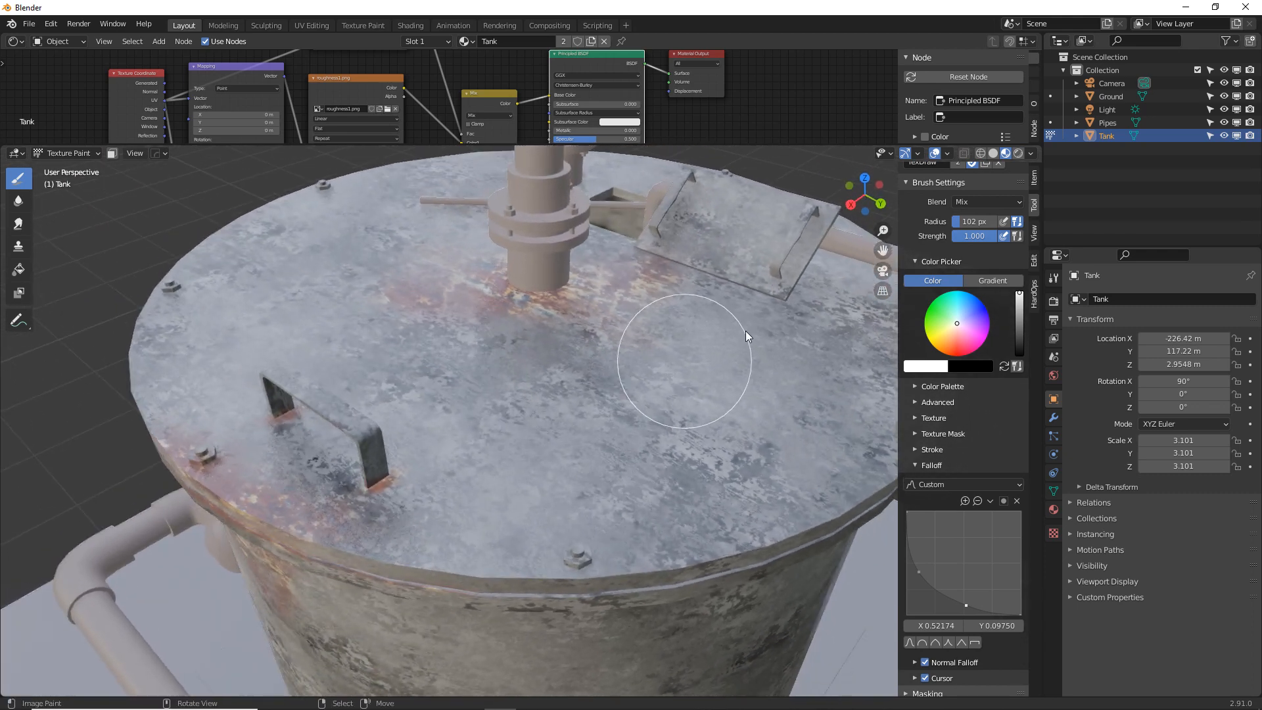
{"action": "key", "text": "bracketleft"}
{"action": "key", "text": "bracketleft"}
{"action": "key", "text": "bracketleft"}
{"action": "key", "text": "bracketleft"}
{"action": "key", "text": "bracketleft"}
{"action": "key", "text": "bracketleft"}
{"action": "key", "text": "bracketleft"}
{"action": "key", "text": "bracketleft"}
{"action": "key", "text": "bracketleft"}
{"action": "key", "text": "bracketleft"}
{"action": "key", "text": "bracketleft"}
{"action": "key", "text": "bracketleft"}
{"action": "key", "text": "bracketleft"}
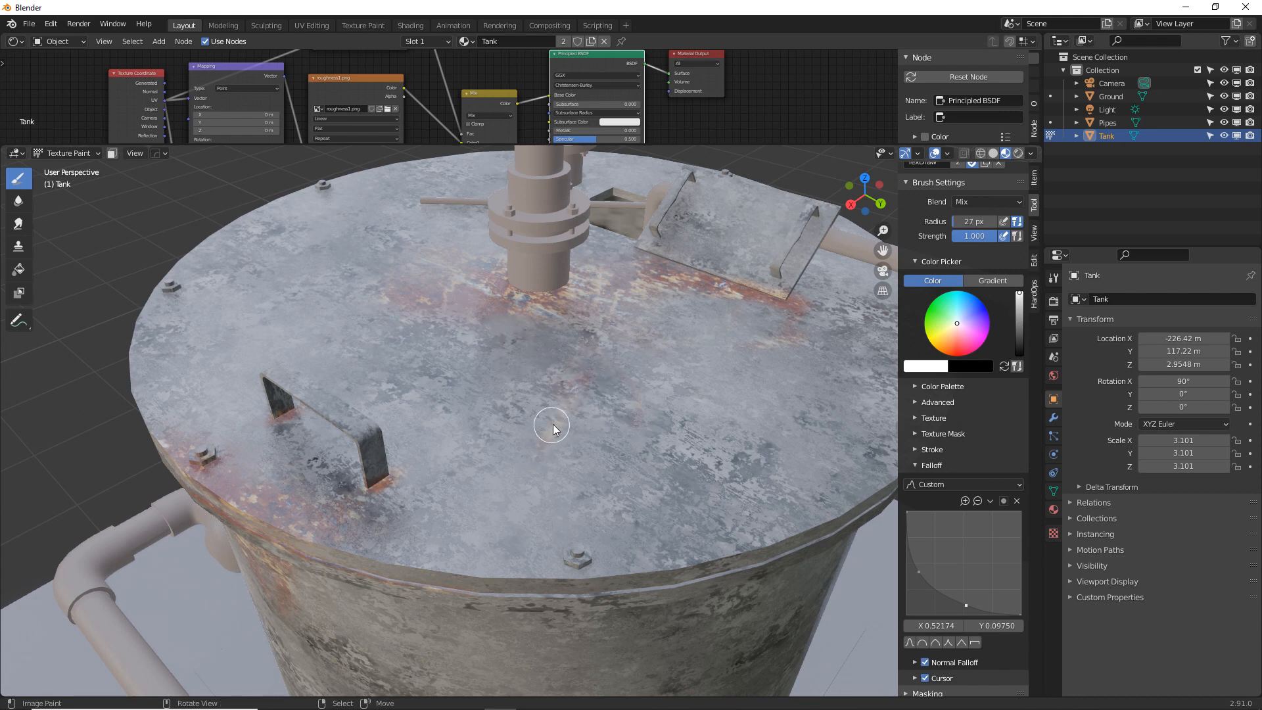
Set the brush radius to 58 px and extend the rust streak down the tank wall behind the horizontal pipe.
{"action": "key", "text": "bracketright"}
{"action": "key", "text": "bracketright"}
{"action": "key", "text": "bracketright"}
{"action": "key", "text": "bracketright"}
{"action": "key", "text": "bracketright"}
{"action": "key", "text": "bracketright"}
{"action": "key", "text": "bracketright"}
{"action": "key", "text": "bracketright"}
{"action": "mouse_move", "coordinate": [490, 526]}
{"action": "middle_mouse_down"}
{"action": "mouse_move", "coordinate": [232, 408]}
{"action": "mouse_move", "coordinate": [290, 334]}
{"action": "mouse_move", "coordinate": [410, 328]}
{"action": "mouse_move", "coordinate": [347, 413]}
{"action": "middle_mouse_up"}
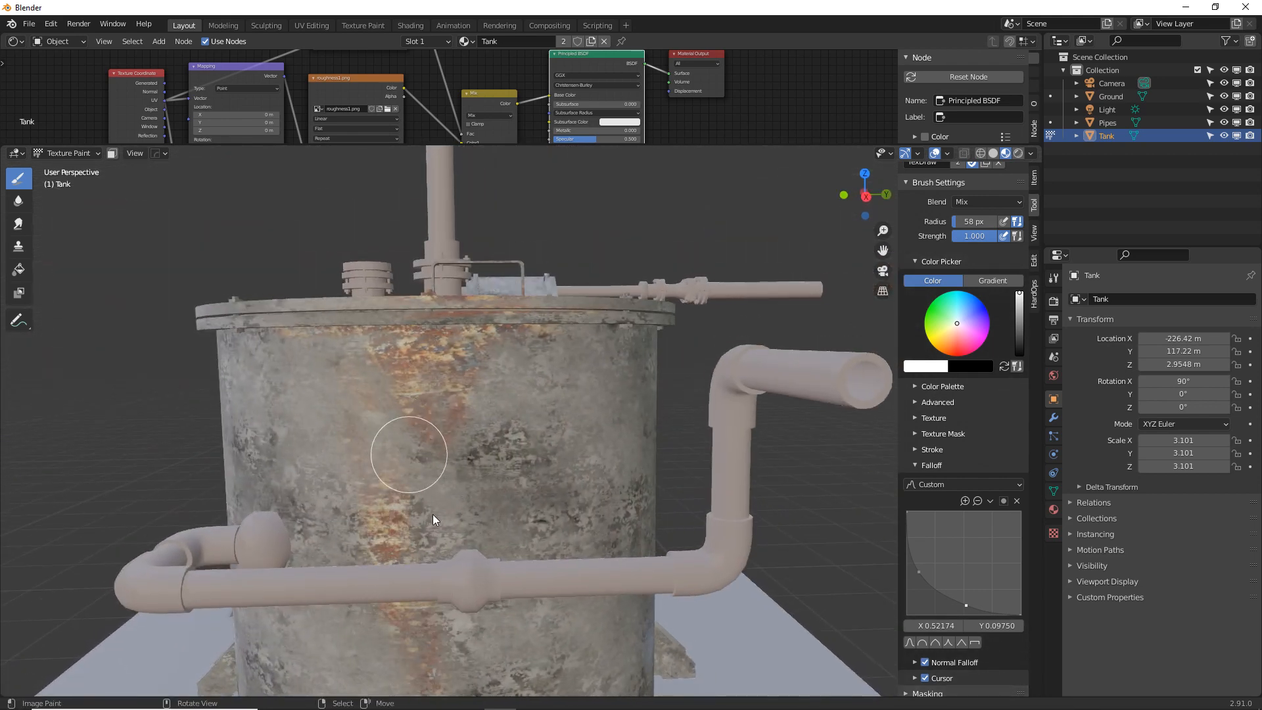
Paint rust on the tank wall around and below the joint of the curved pipe.
{"action": "middle_click_drag", "start_coordinate": [433, 519], "coordinate": [466, 412]}
{"action": "mouse_move", "coordinate": [231, 468]}
{"action": "middle_mouse_down"}
{"action": "mouse_move", "coordinate": [349, 434]}
{"action": "mouse_move", "coordinate": [375, 454]}
{"action": "middle_mouse_up"}
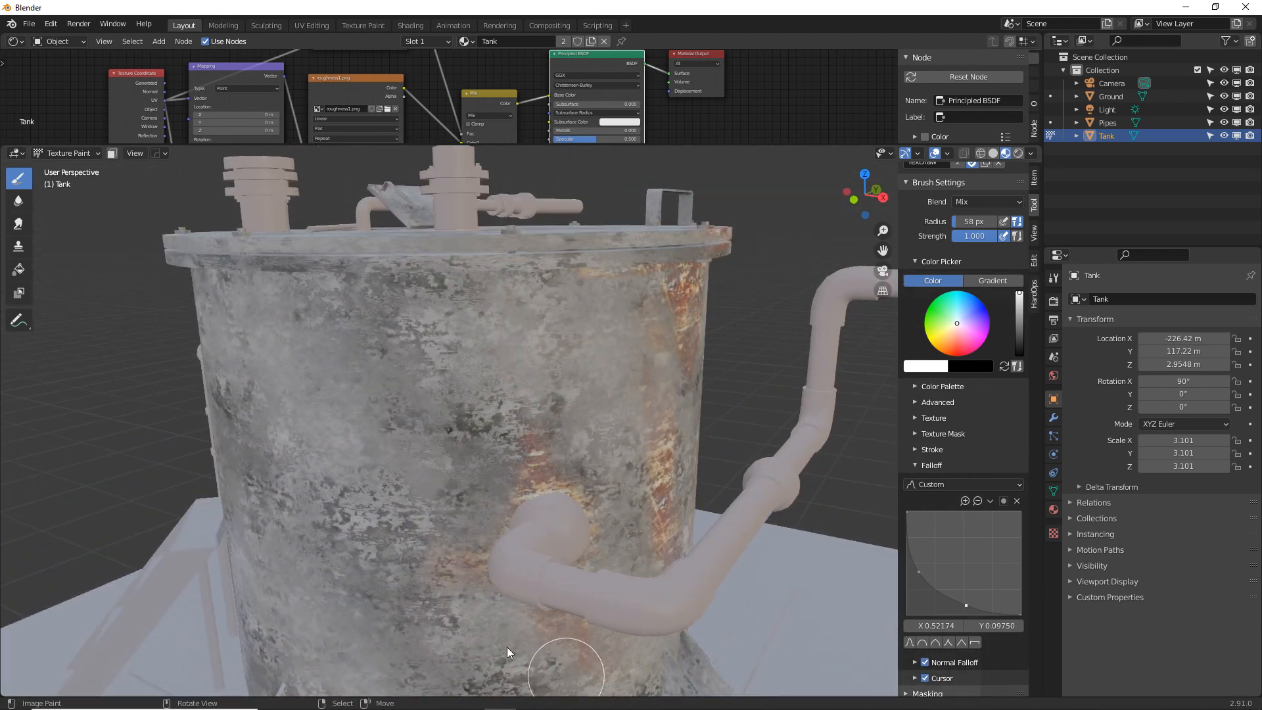
{"action": "left_click_drag", "start_coordinate": [574, 584], "coordinate": [592, 560], "text": "alt"}
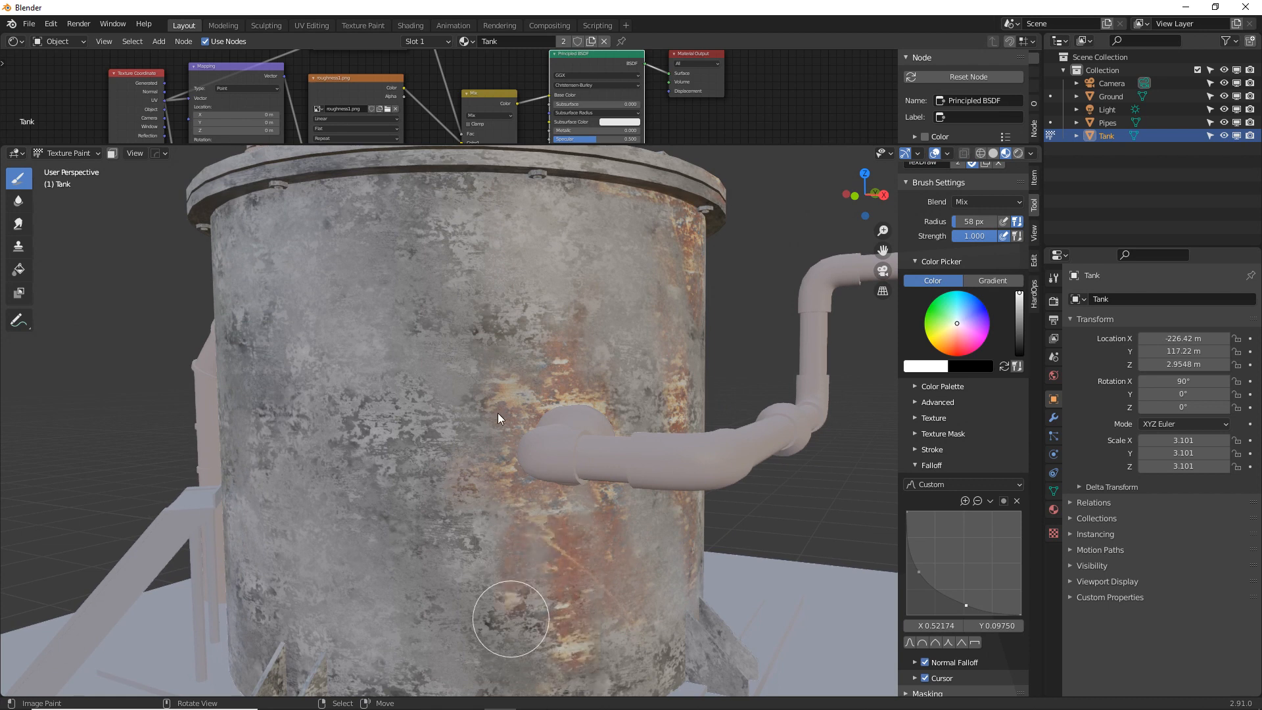
Paint rust along the wall below the lid's rim and on the lid near the thin rod.
{"action": "mouse_move", "coordinate": [618, 194]}
{"action": "left_mouse_down"}
{"action": "mouse_move", "coordinate": [266, 207]}
{"action": "mouse_move", "coordinate": [401, 250]}
{"action": "mouse_move", "coordinate": [262, 255]}
{"action": "left_mouse_up"}
{"action": "middle_click_drag", "start_coordinate": [495, 328], "coordinate": [563, 327]}
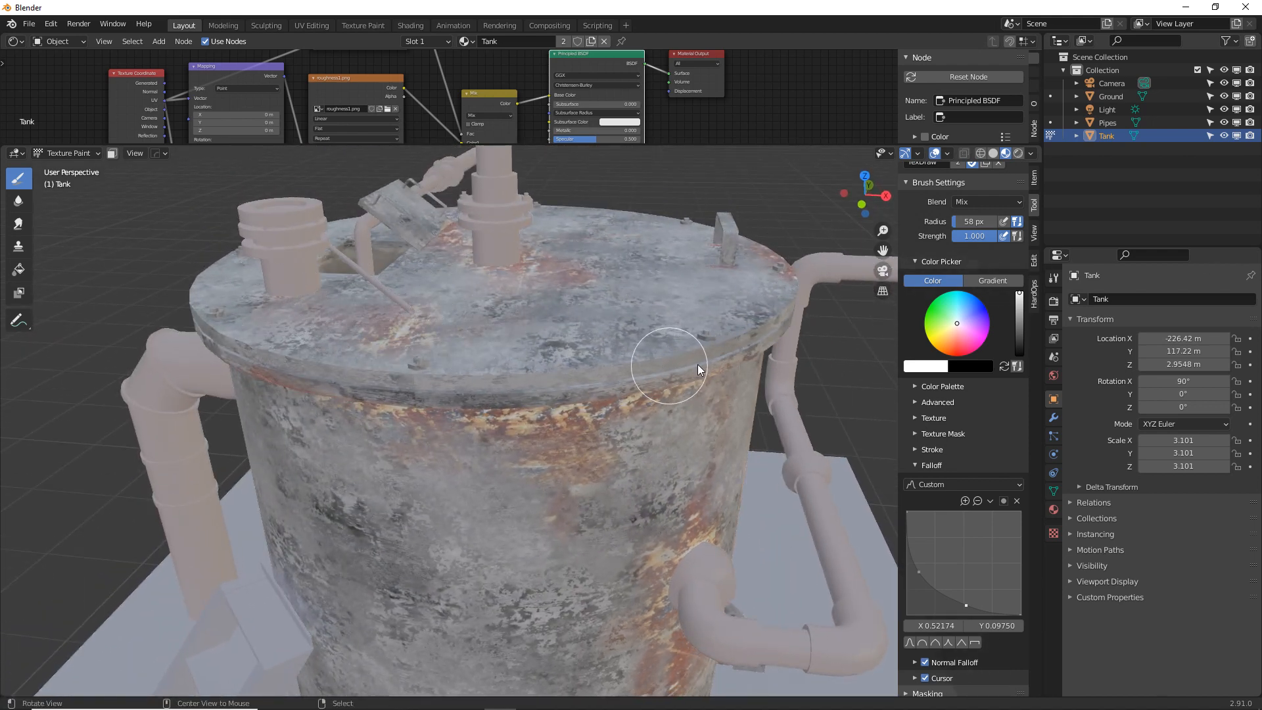
{"action": "left_click_drag", "start_coordinate": [698, 366], "coordinate": [445, 326], "text": "alt"}
{"action": "mouse_move", "coordinate": [571, 309]}
{"action": "middle_mouse_down"}
{"action": "mouse_move", "coordinate": [483, 313]}
{"action": "mouse_move", "coordinate": [564, 342]}
{"action": "mouse_move", "coordinate": [580, 360]}
{"action": "mouse_move", "coordinate": [589, 325]}
{"action": "middle_mouse_up"}
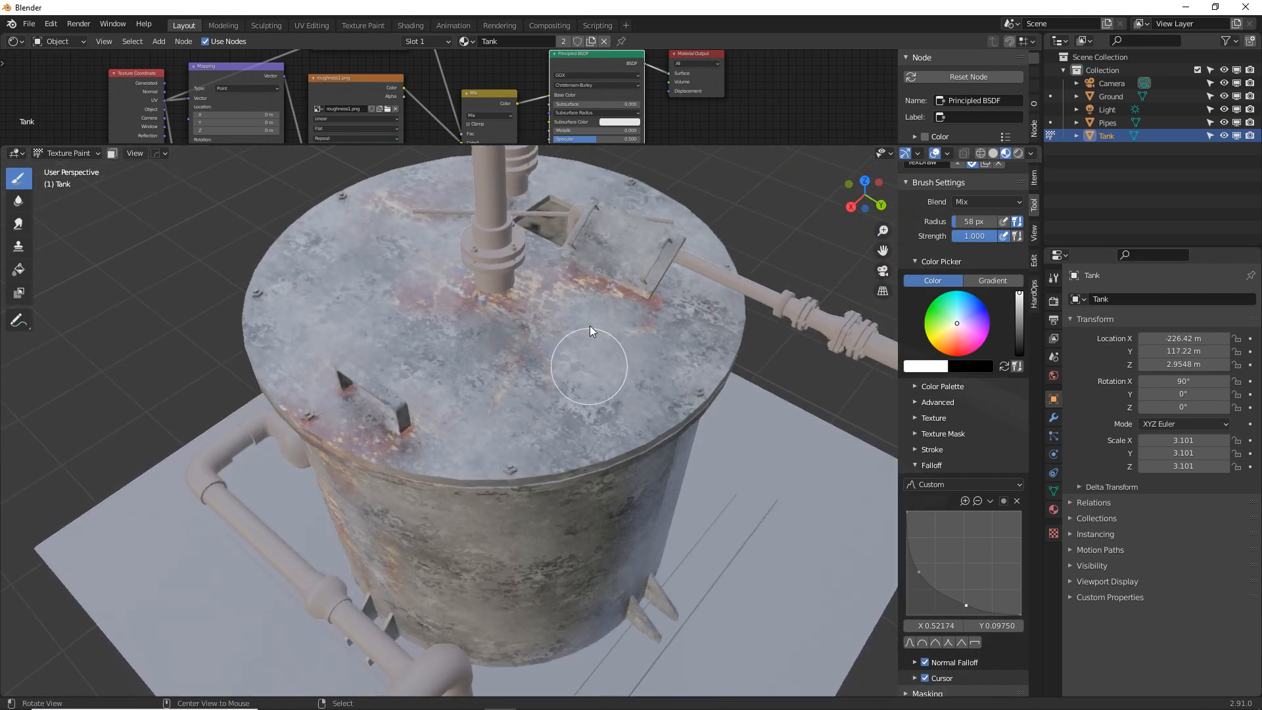
Change the 3D viewport area to an Image Editor and examine the painted Rust mask image.
{"action": "left_click", "coordinate": [16, 153]}
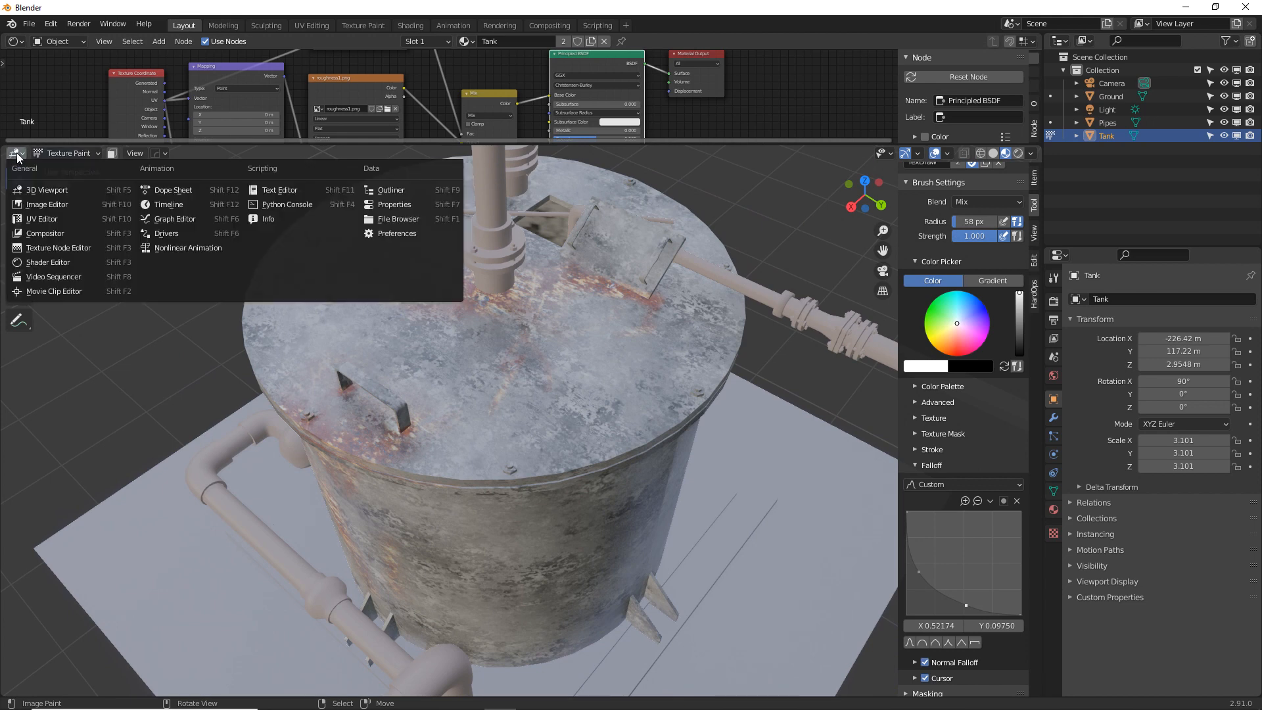
{"action": "left_click", "coordinate": [26, 206]}
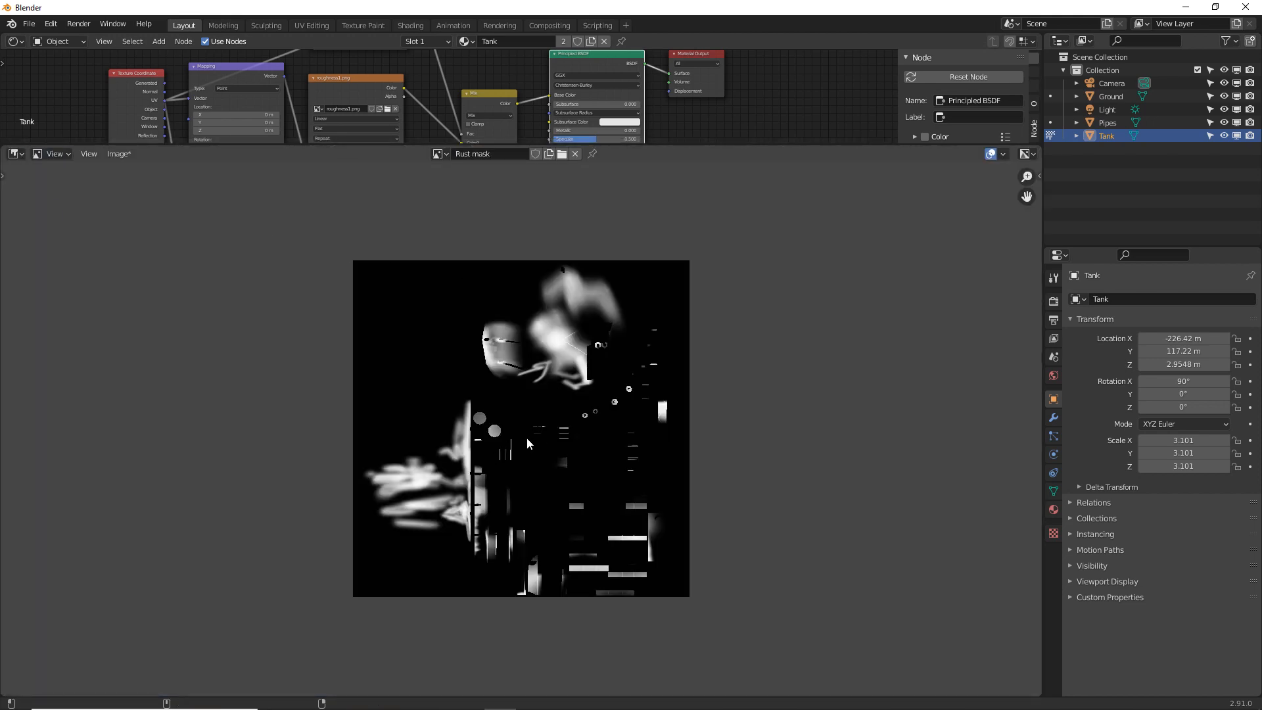
{"action": "scroll", "coordinate": [519, 429], "scroll_direction": "up", "scroll_amount": 2}
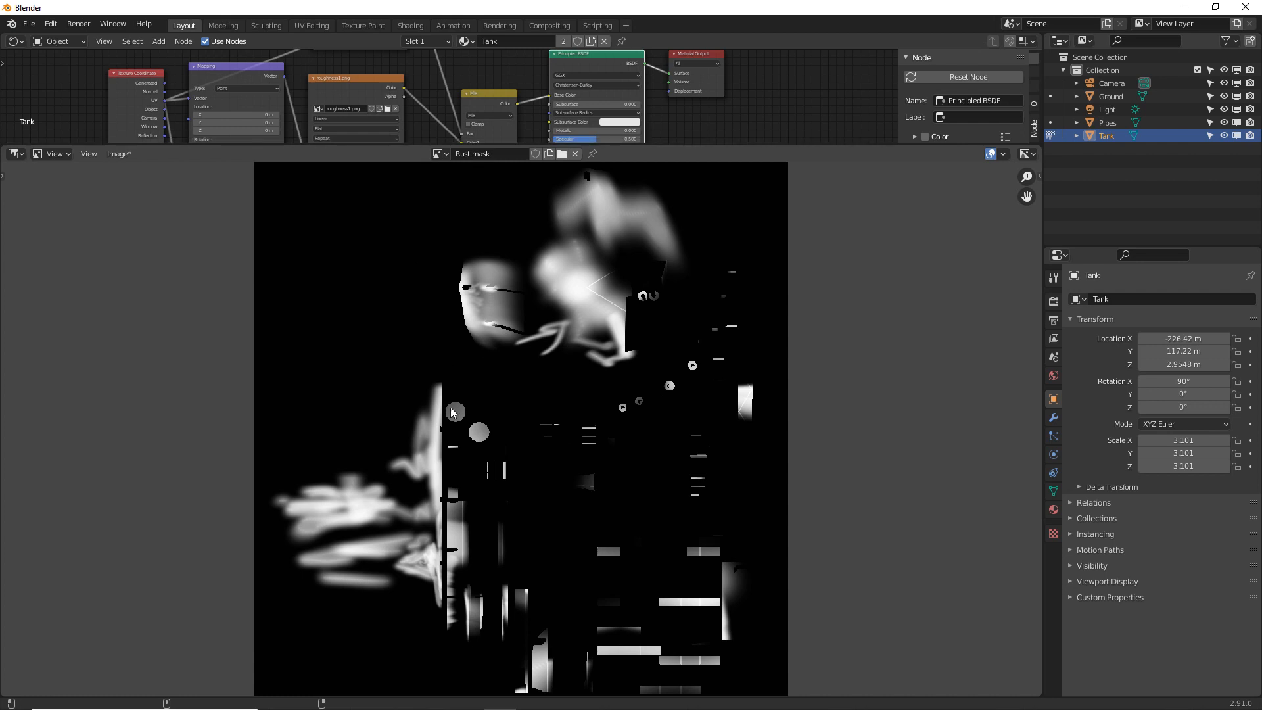
{"action": "middle_click_drag", "start_coordinate": [452, 483], "coordinate": [424, 467]}
Replace the node editor area with a 3D Viewport and select the whole Tank mesh in Edit Mode.
{"action": "key", "text": "Tab"}
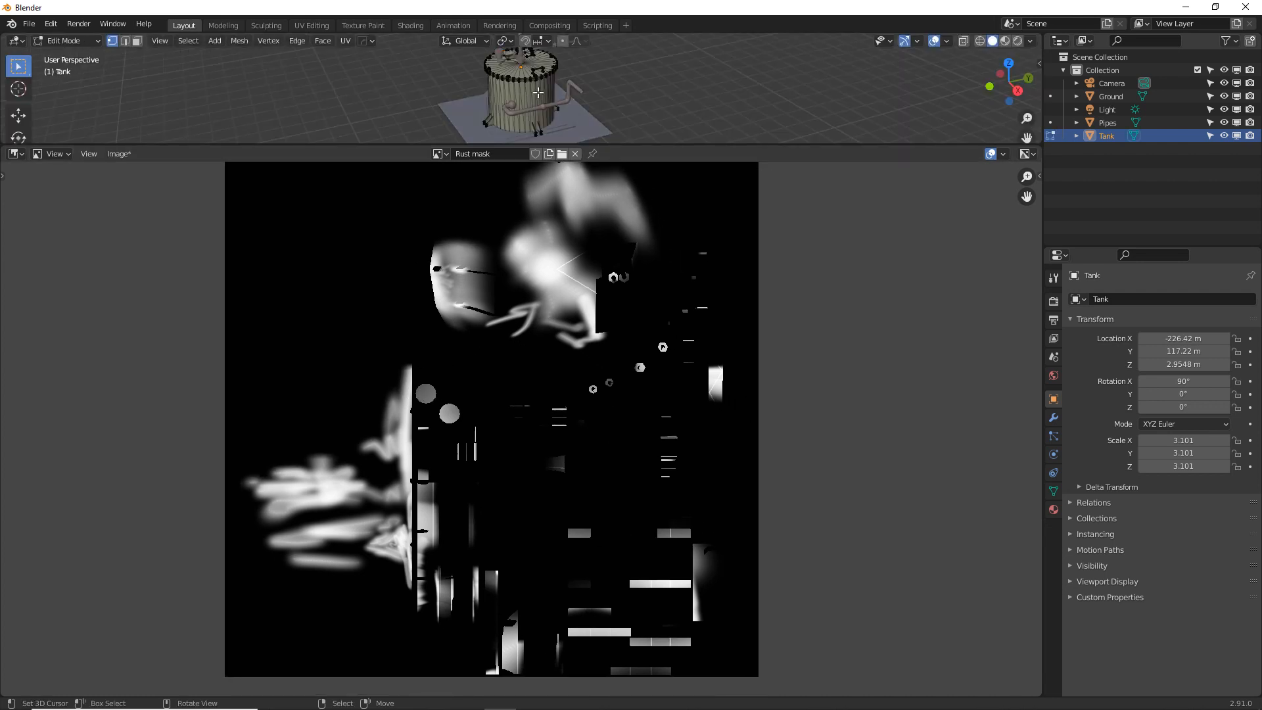
{"action": "key", "text": "a"}
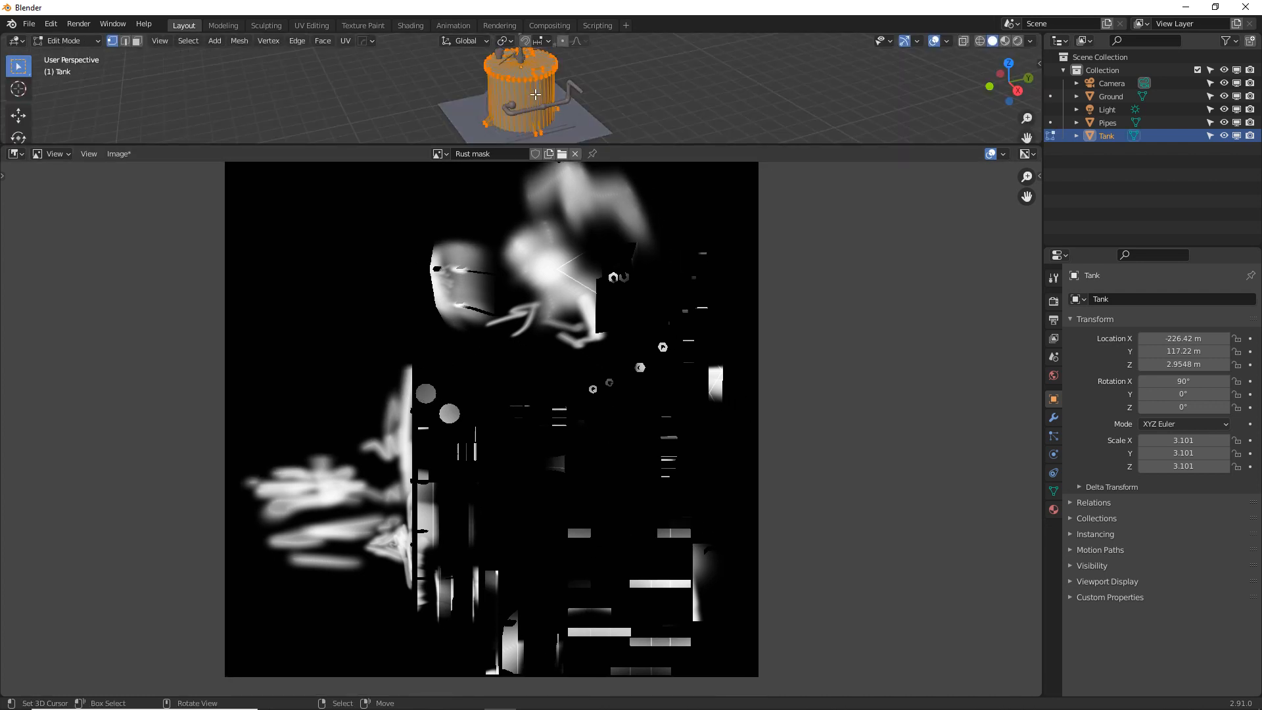
Switch the Image Editor area to a UV Editor and examine the Tank's UV layout over the Rust mask image.
{"action": "left_click", "coordinate": [16, 153]}
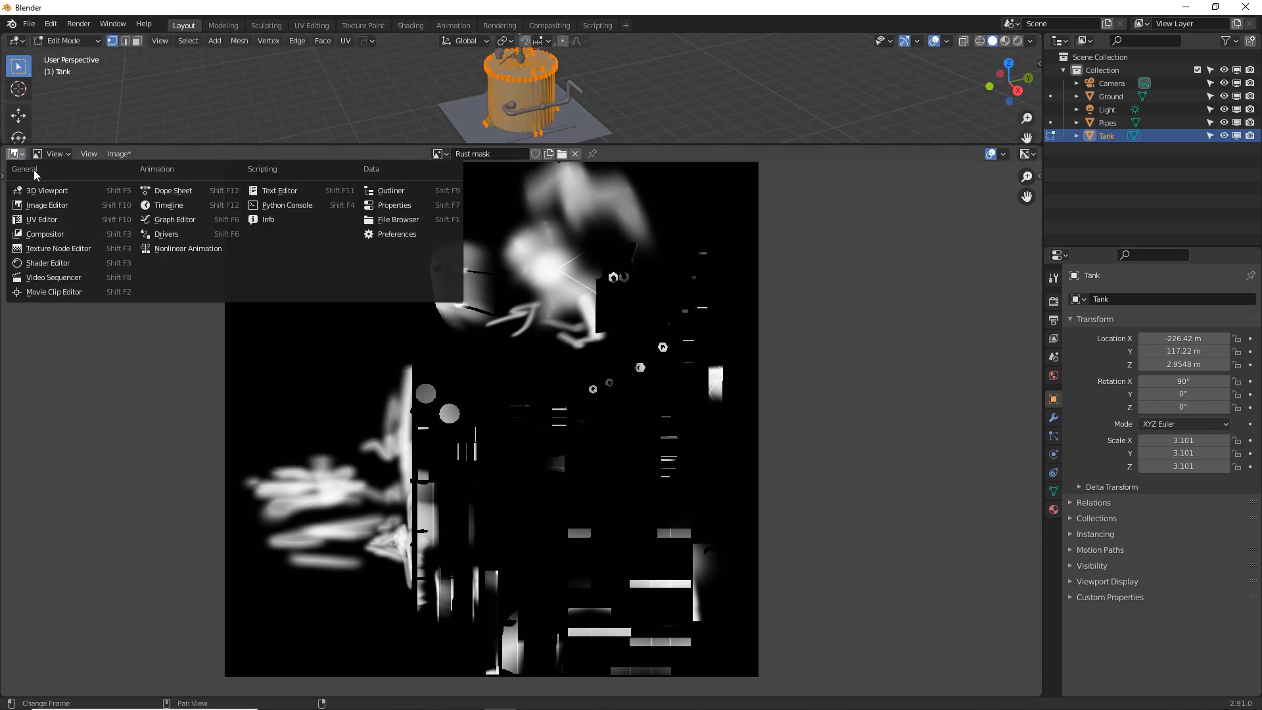
{"action": "left_click", "coordinate": [41, 225]}
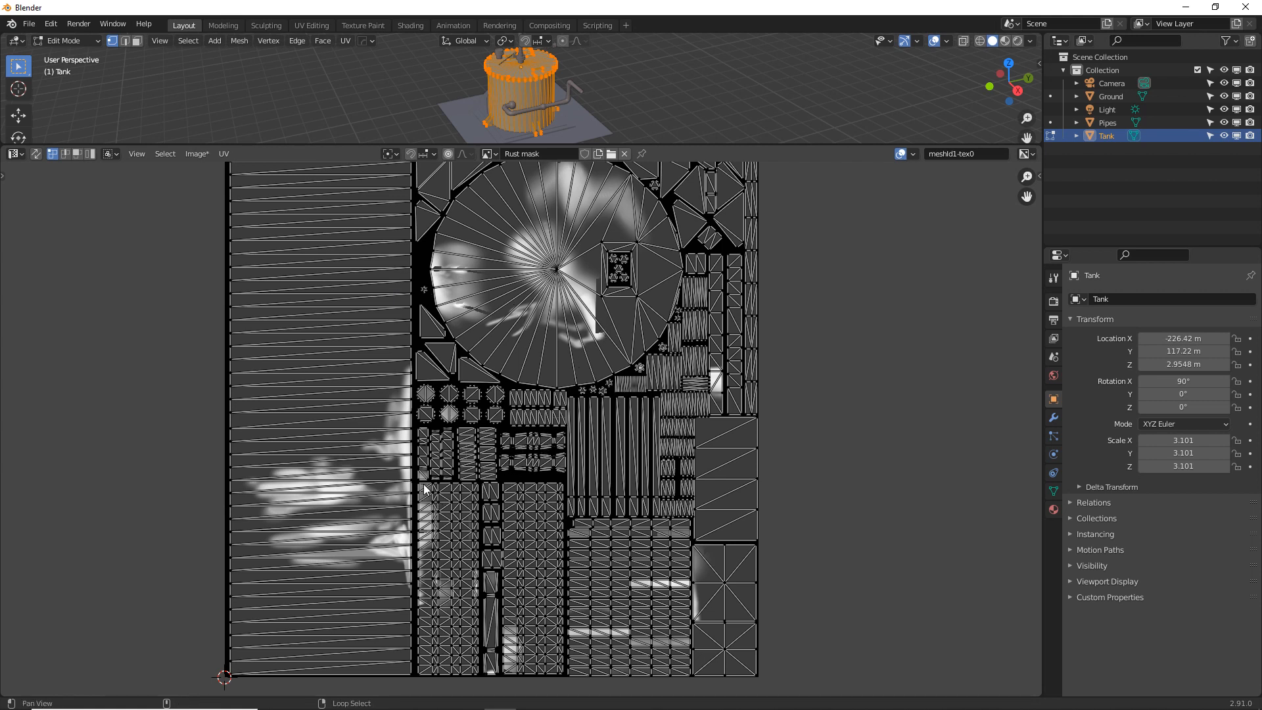
{"action": "scroll", "coordinate": [381, 455], "scroll_direction": "up", "scroll_amount": 4}
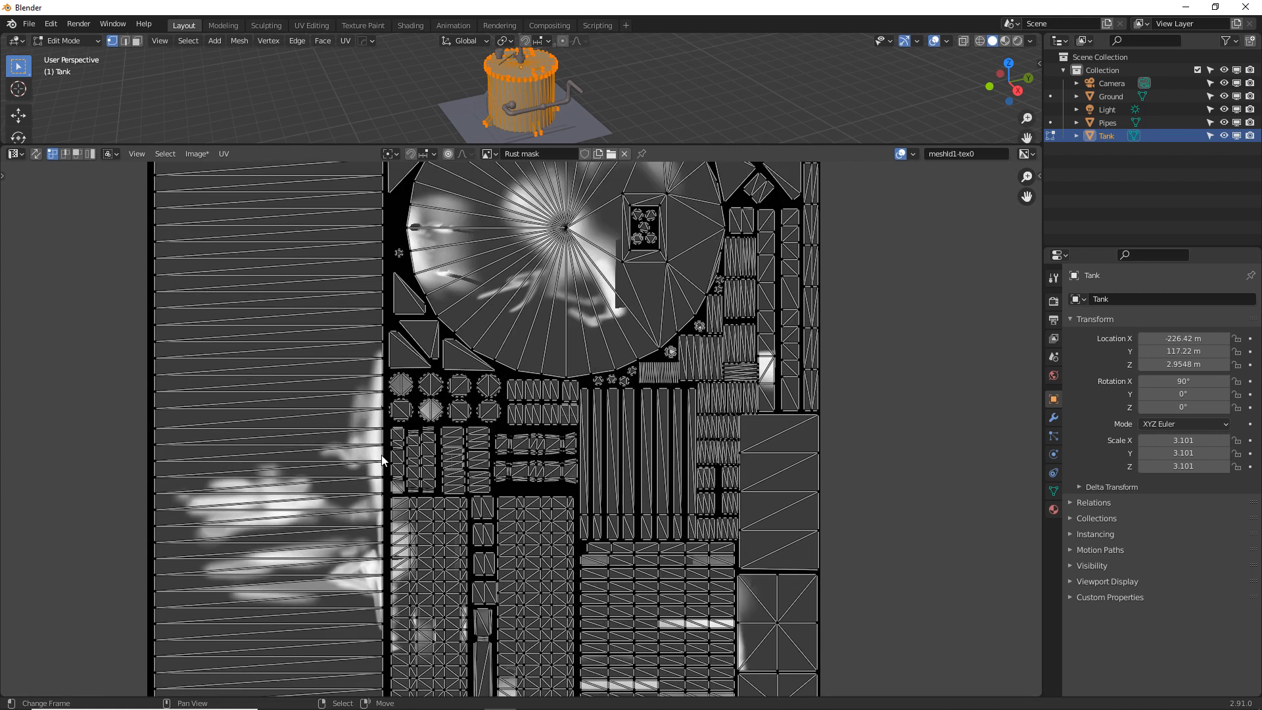
{"action": "middle_click_drag", "start_coordinate": [117, 502], "coordinate": [263, 394]}
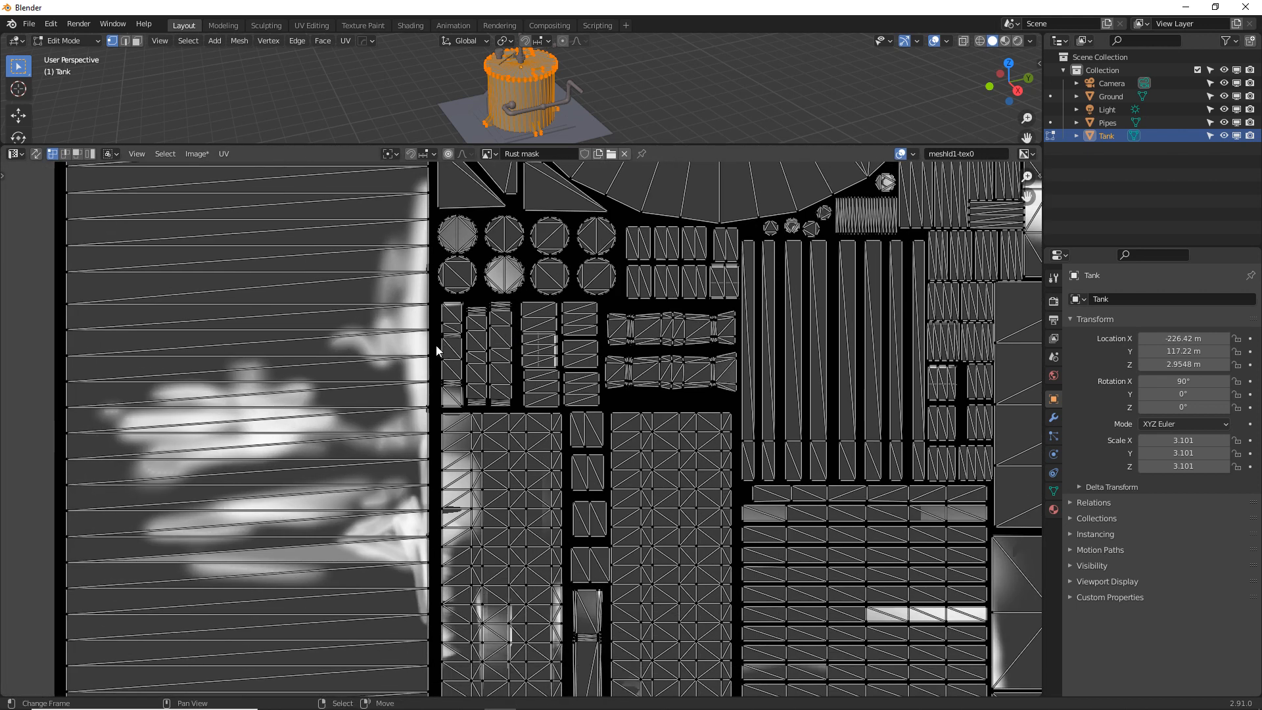
{"action": "middle_click_drag", "start_coordinate": [436, 347], "coordinate": [234, 546]}
{"action": "middle_click_drag", "start_coordinate": [419, 226], "coordinate": [322, 396]}
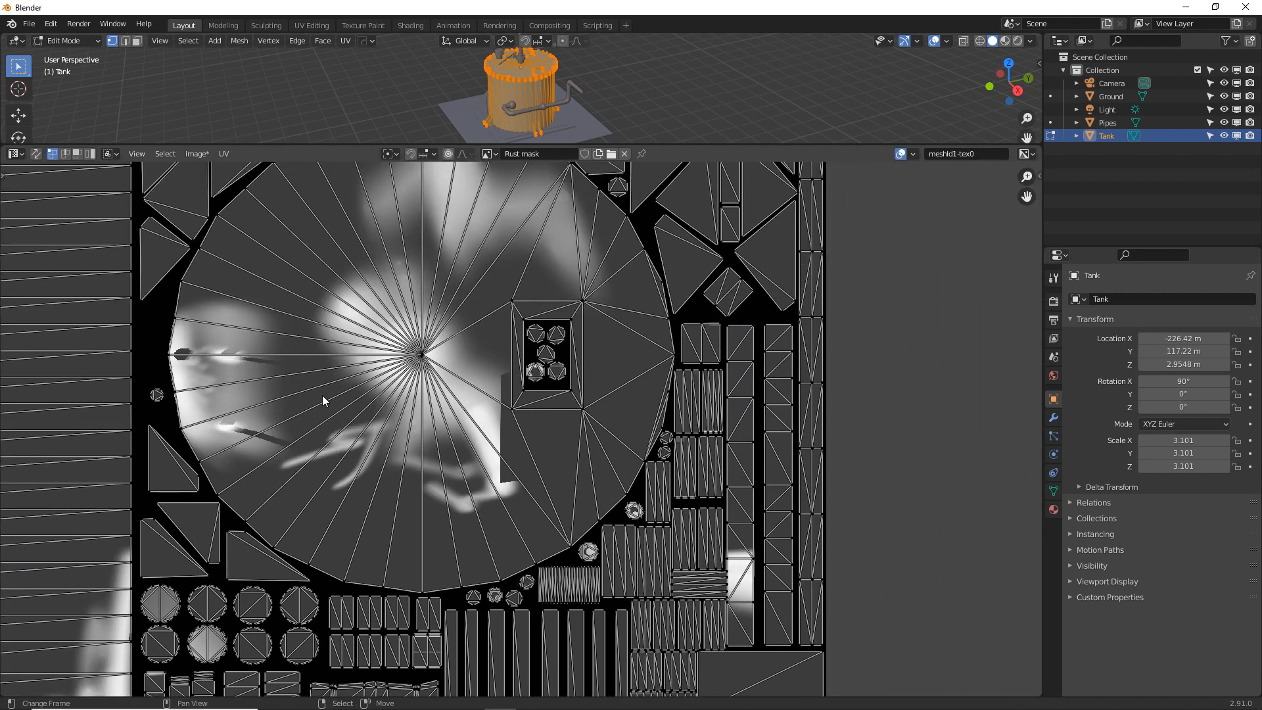
Return the Tank to Object Mode and examine the Rust mask image without the UV wireframe.
{"action": "key", "text": "Tab"}
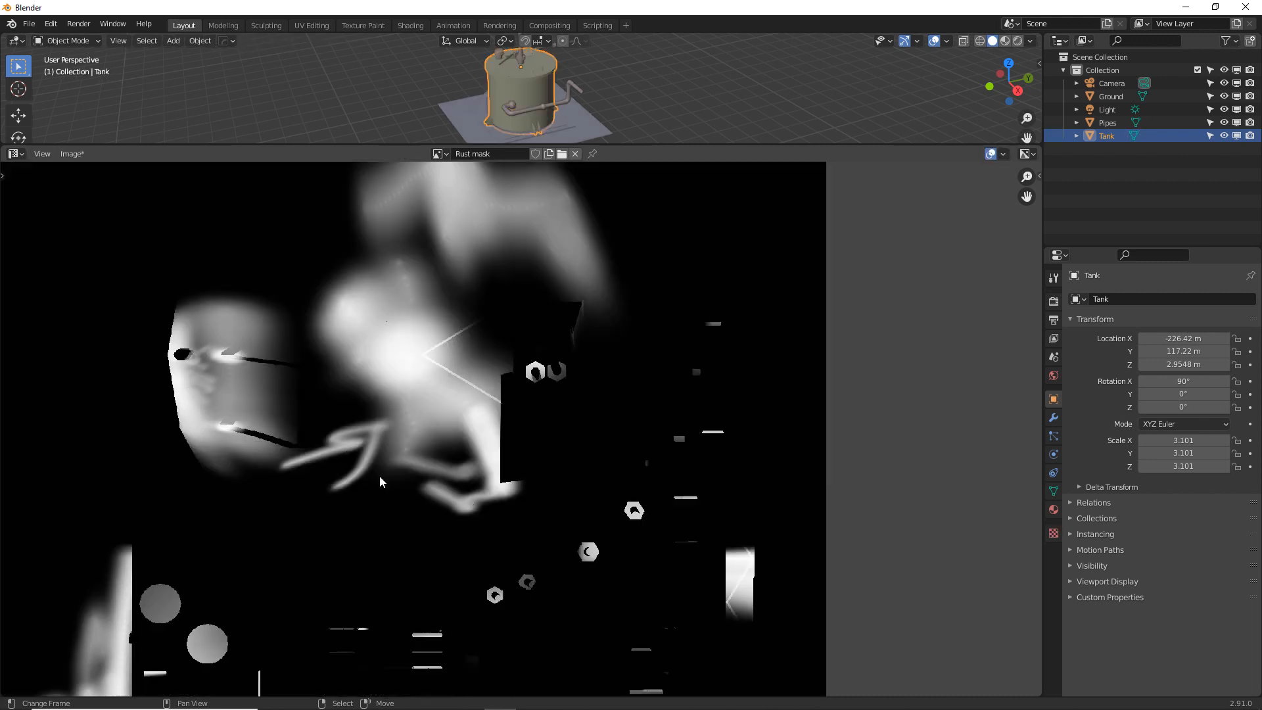
{"action": "middle_click_drag", "start_coordinate": [380, 475], "coordinate": [417, 416]}
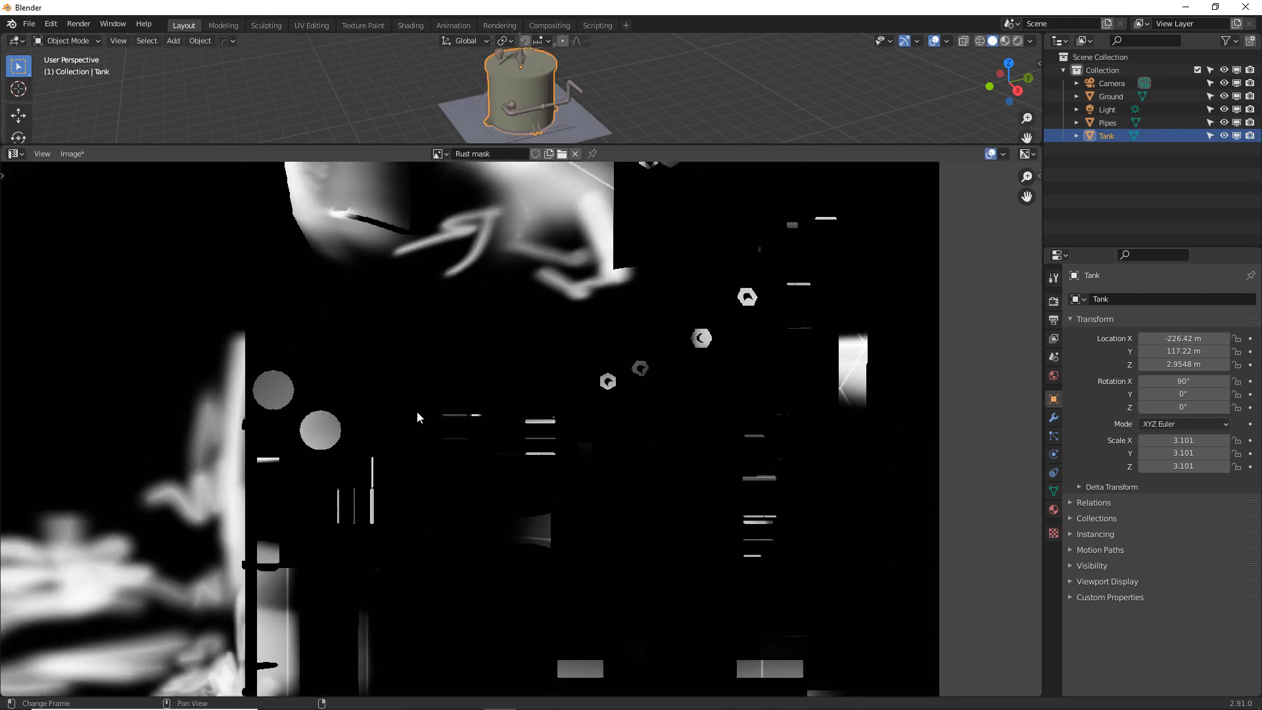
{"action": "scroll", "coordinate": [417, 412], "scroll_direction": "down", "scroll_amount": 3}
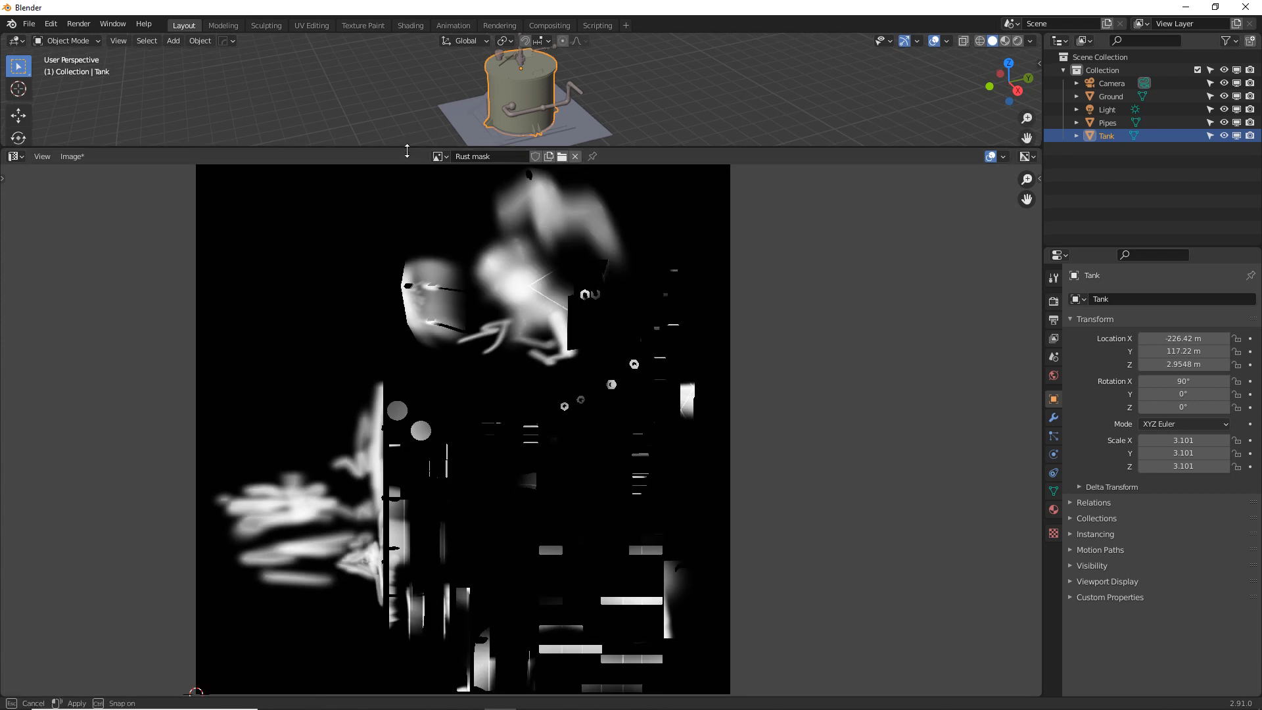
Enlarge the 3D Viewport above the Rust mask image and set its shading to Material Preview.
{"action": "left_click_drag", "start_coordinate": [408, 145], "coordinate": [460, 305]}
{"action": "scroll", "coordinate": [481, 194], "scroll_direction": "up", "scroll_amount": 5}
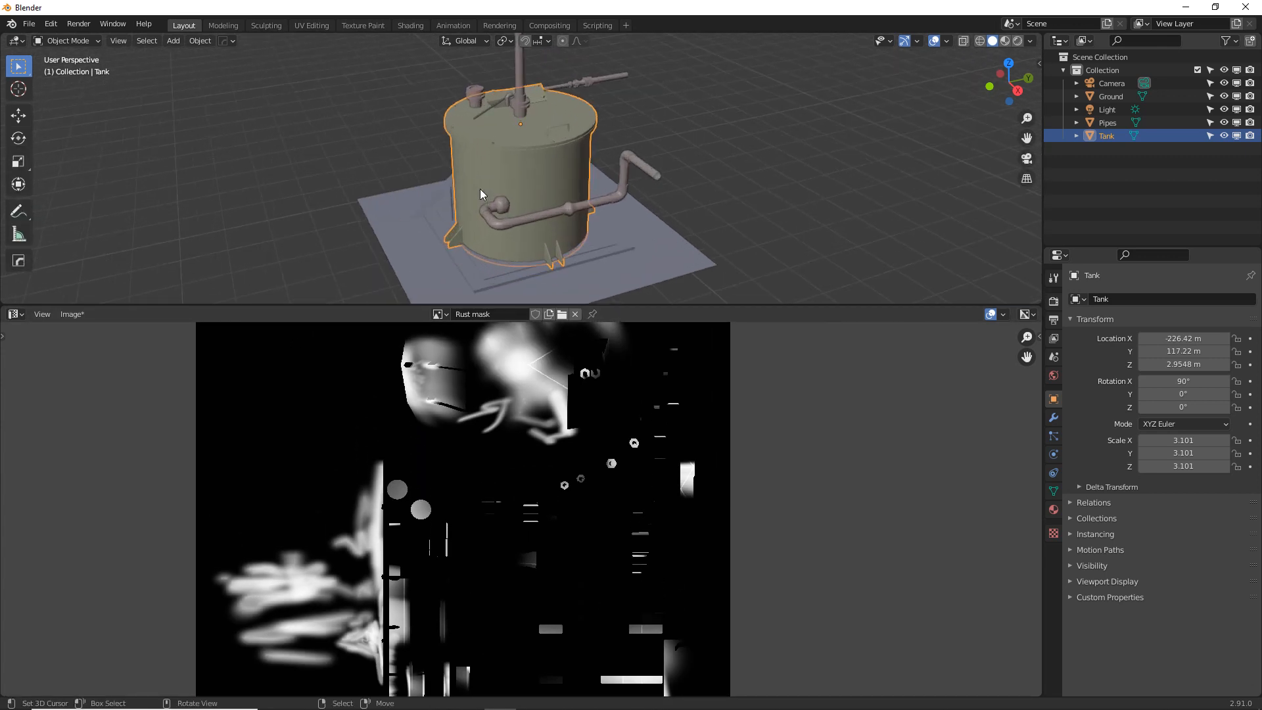
{"action": "middle_click_drag", "start_coordinate": [440, 209], "coordinate": [509, 196]}
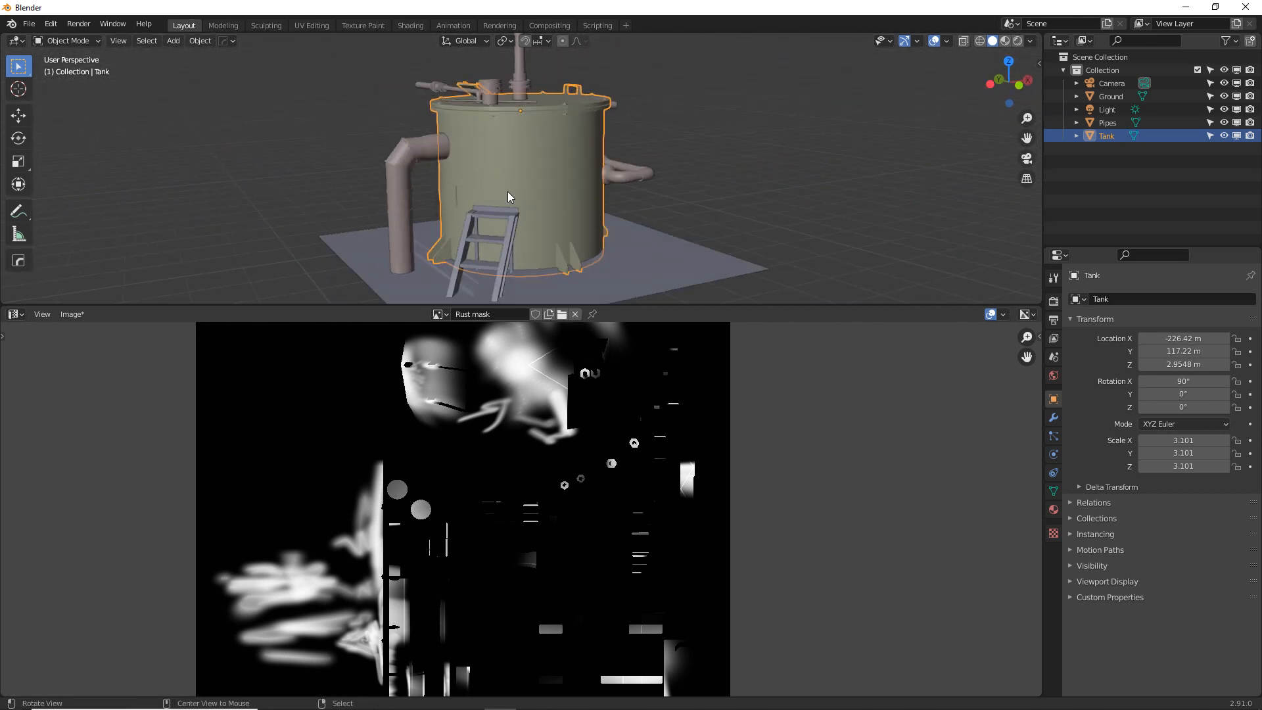
{"action": "middle_click_drag", "start_coordinate": [583, 212], "coordinate": [470, 230]}
{"action": "left_click", "coordinate": [1005, 41]}
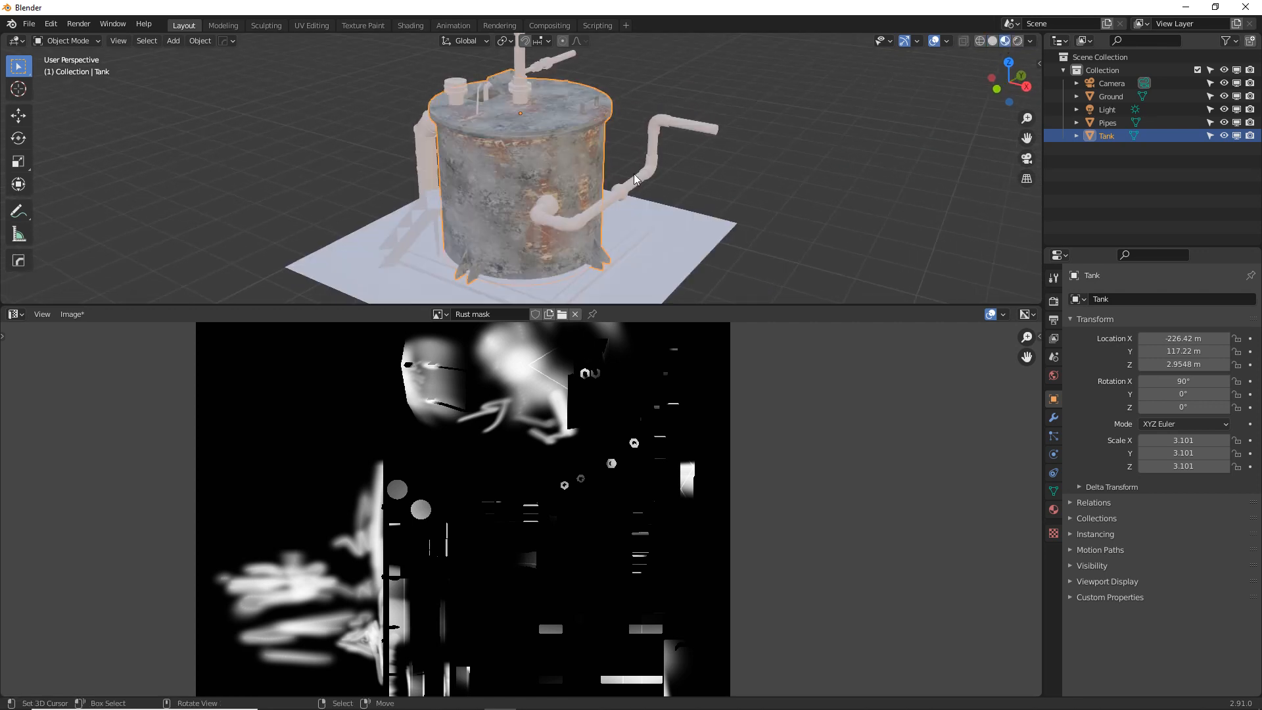
Deselect the Tank and inspect its painted paint-and-rust material from all sides.
{"action": "mouse_move", "coordinate": [519, 197]}
{"action": "middle_mouse_down"}
{"action": "mouse_move", "coordinate": [537, 214]}
{"action": "mouse_move", "coordinate": [583, 160]}
{"action": "mouse_move", "coordinate": [776, 163]}
{"action": "middle_mouse_up"}
{"action": "middle_click_drag", "start_coordinate": [834, 167], "coordinate": [638, 145]}
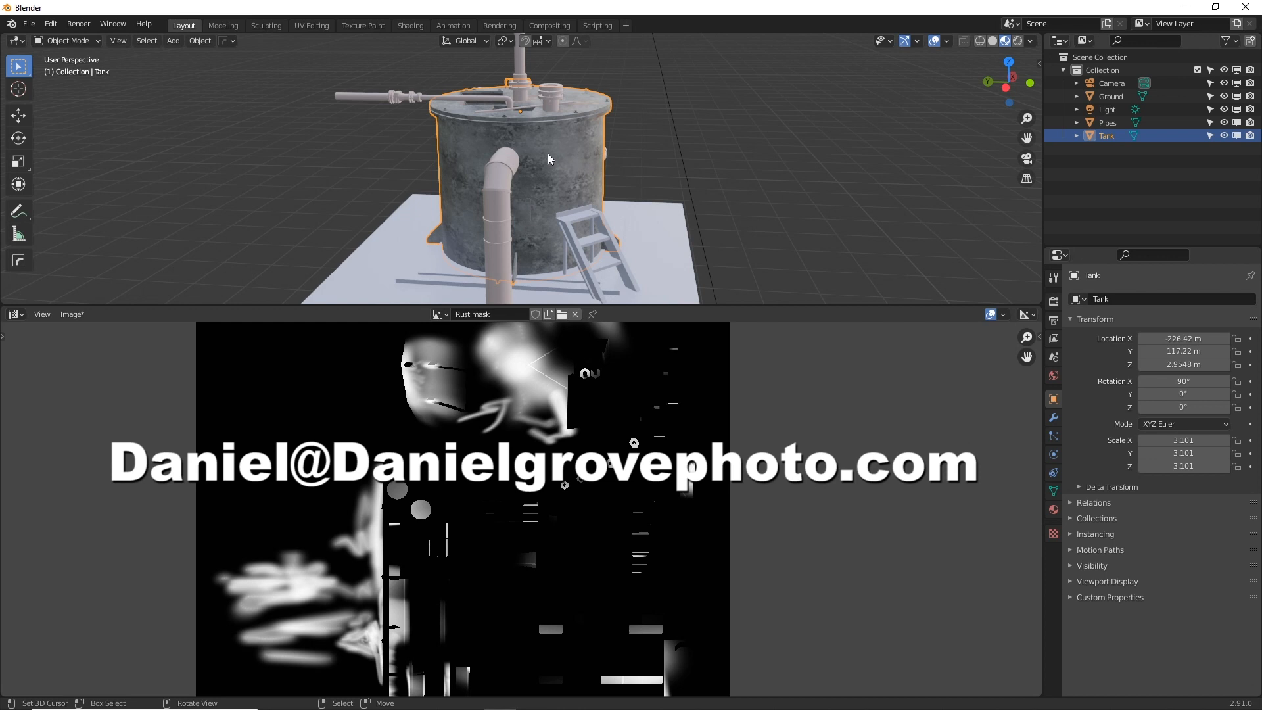
{"action": "key", "text": "alt+a"}
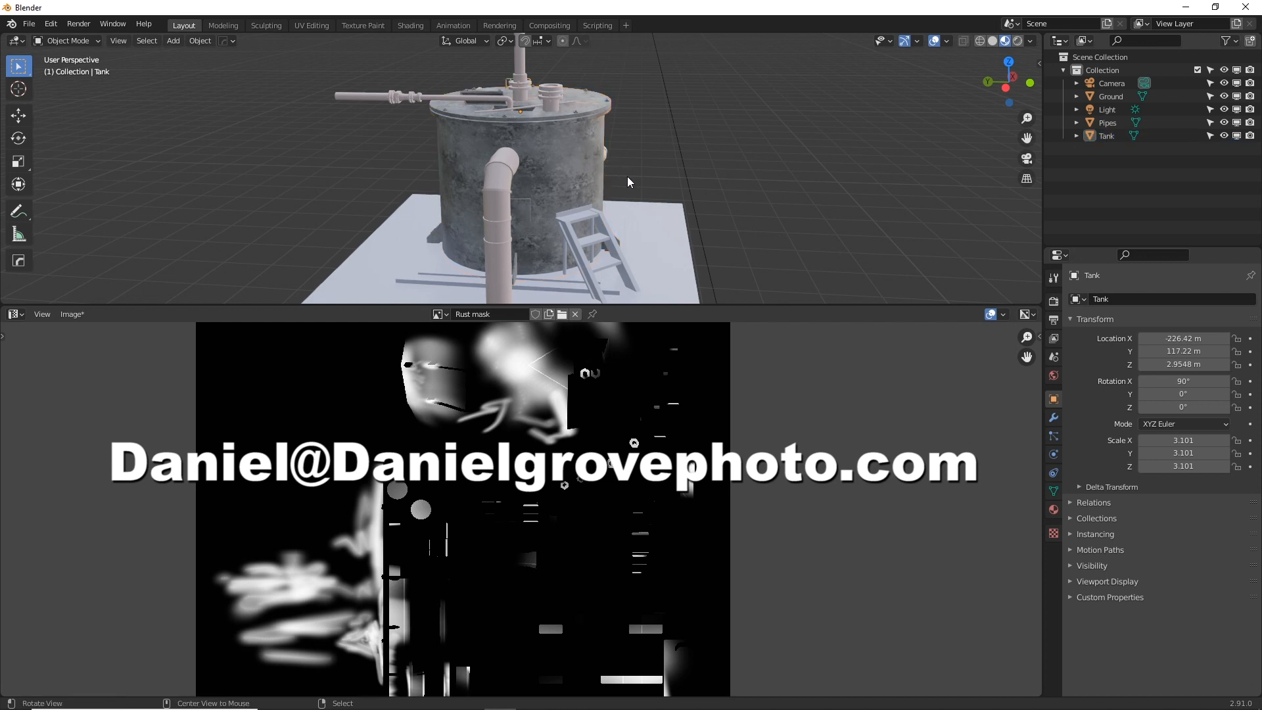
{"action": "middle_click_drag", "start_coordinate": [627, 176], "coordinate": [826, 186]}
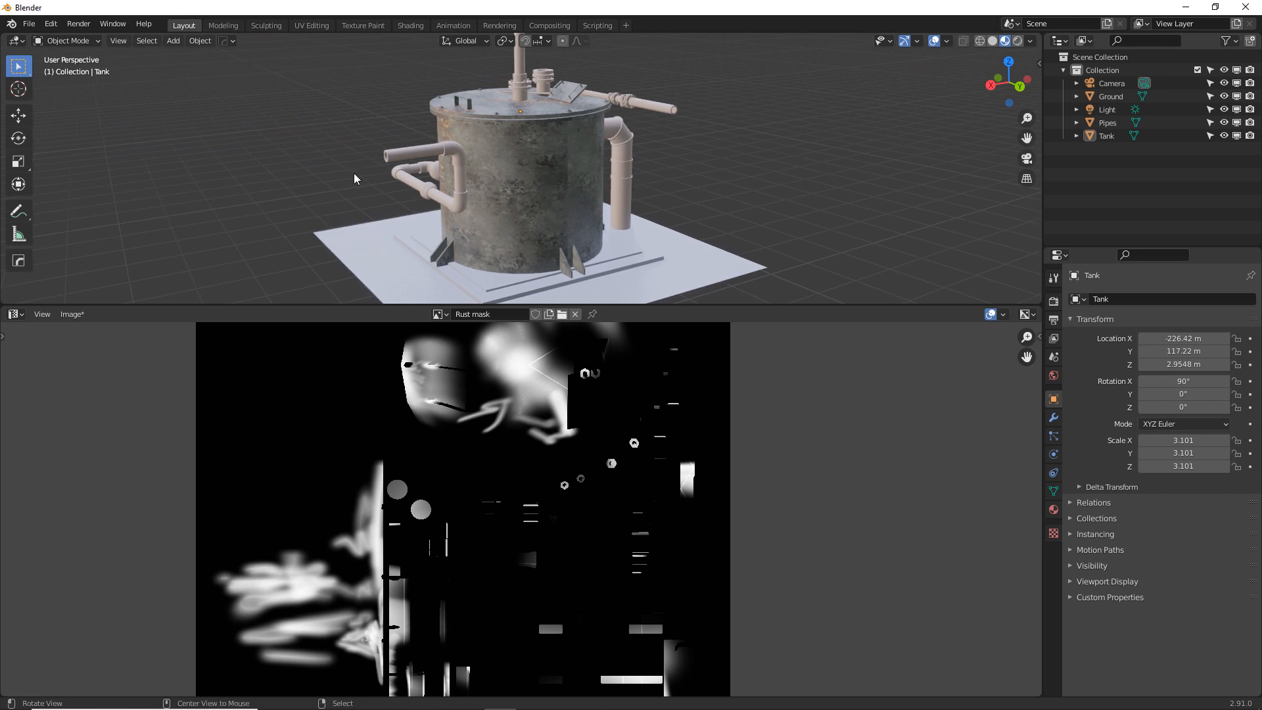
{"action": "middle_click_drag", "start_coordinate": [354, 172], "coordinate": [416, 117]}
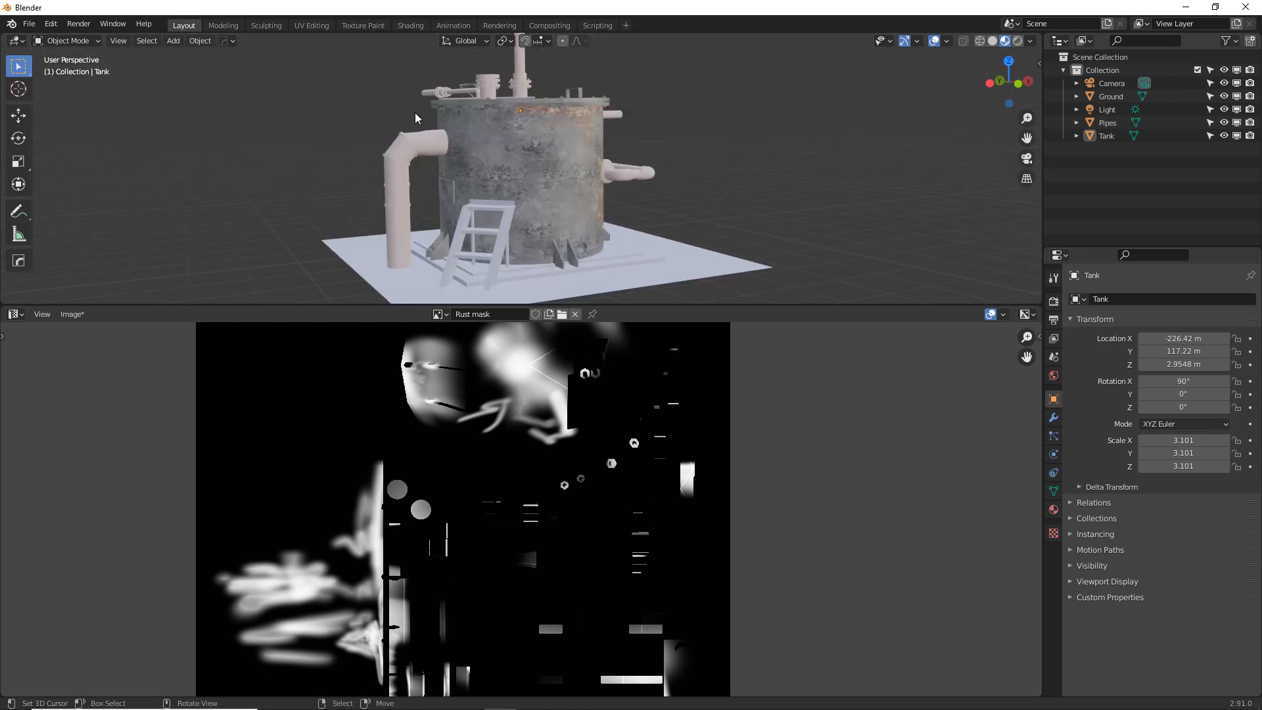